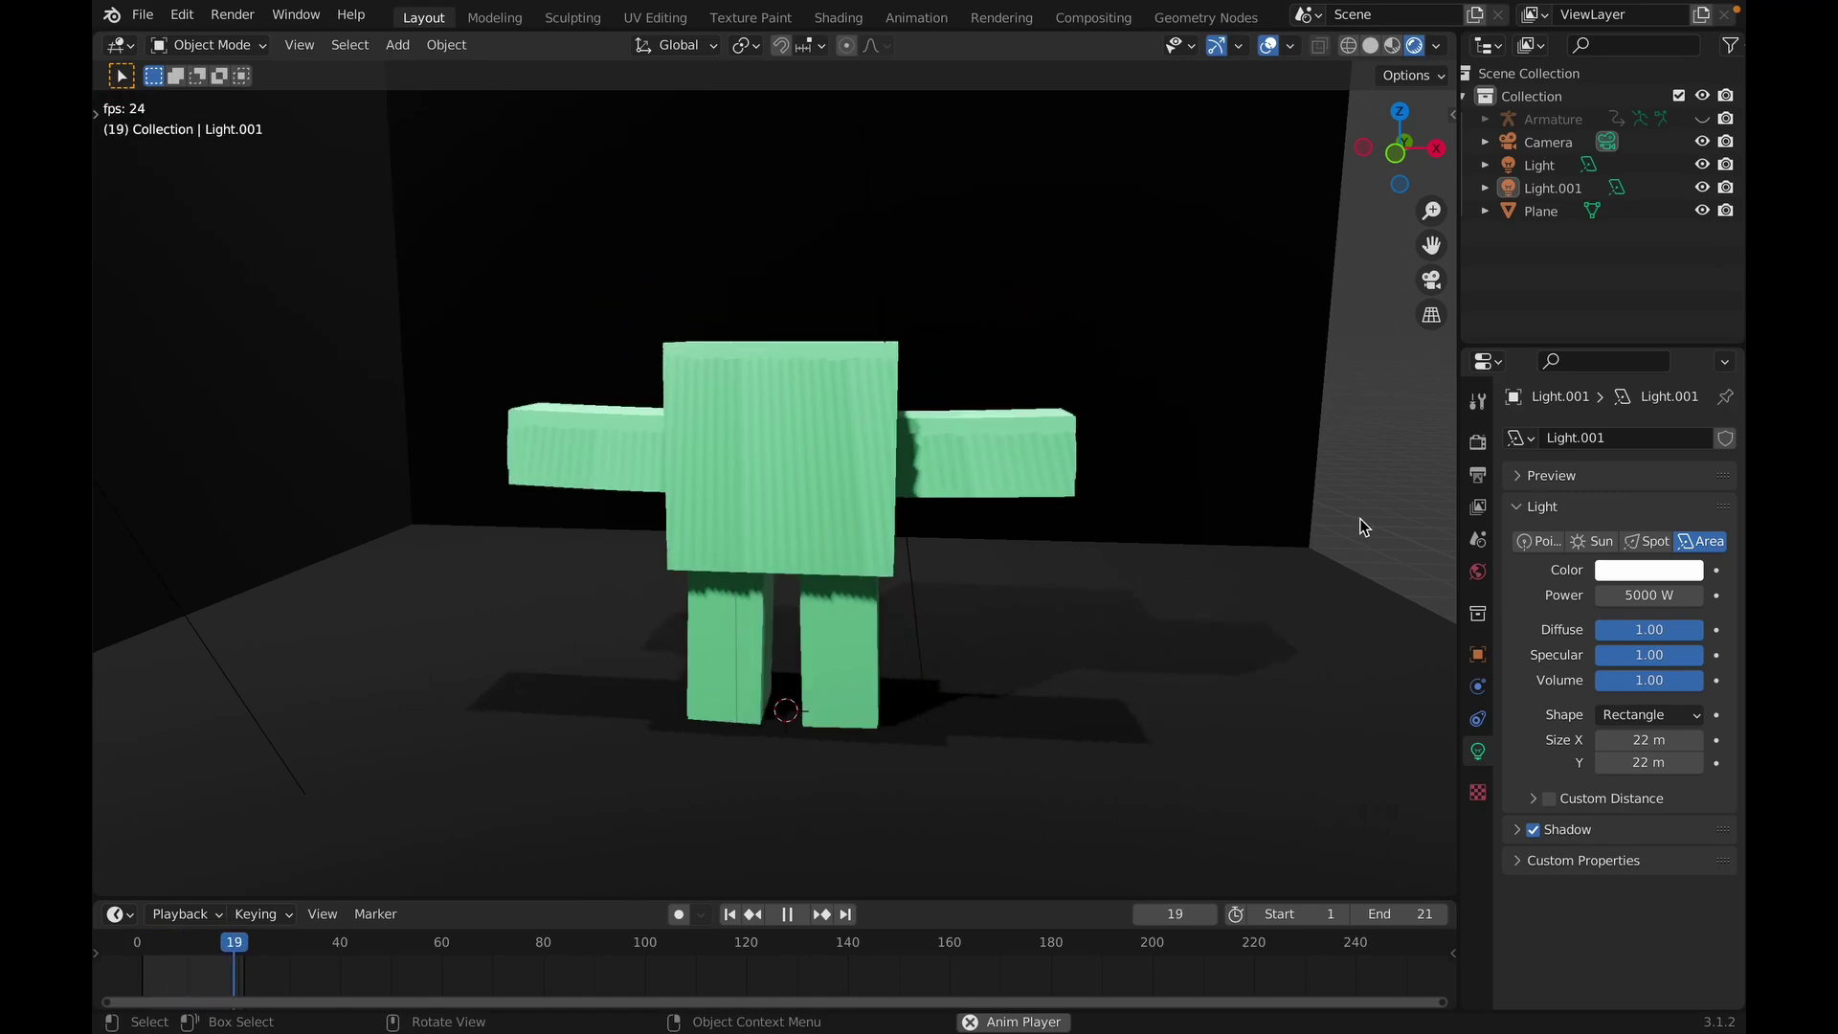
click(1703, 118)
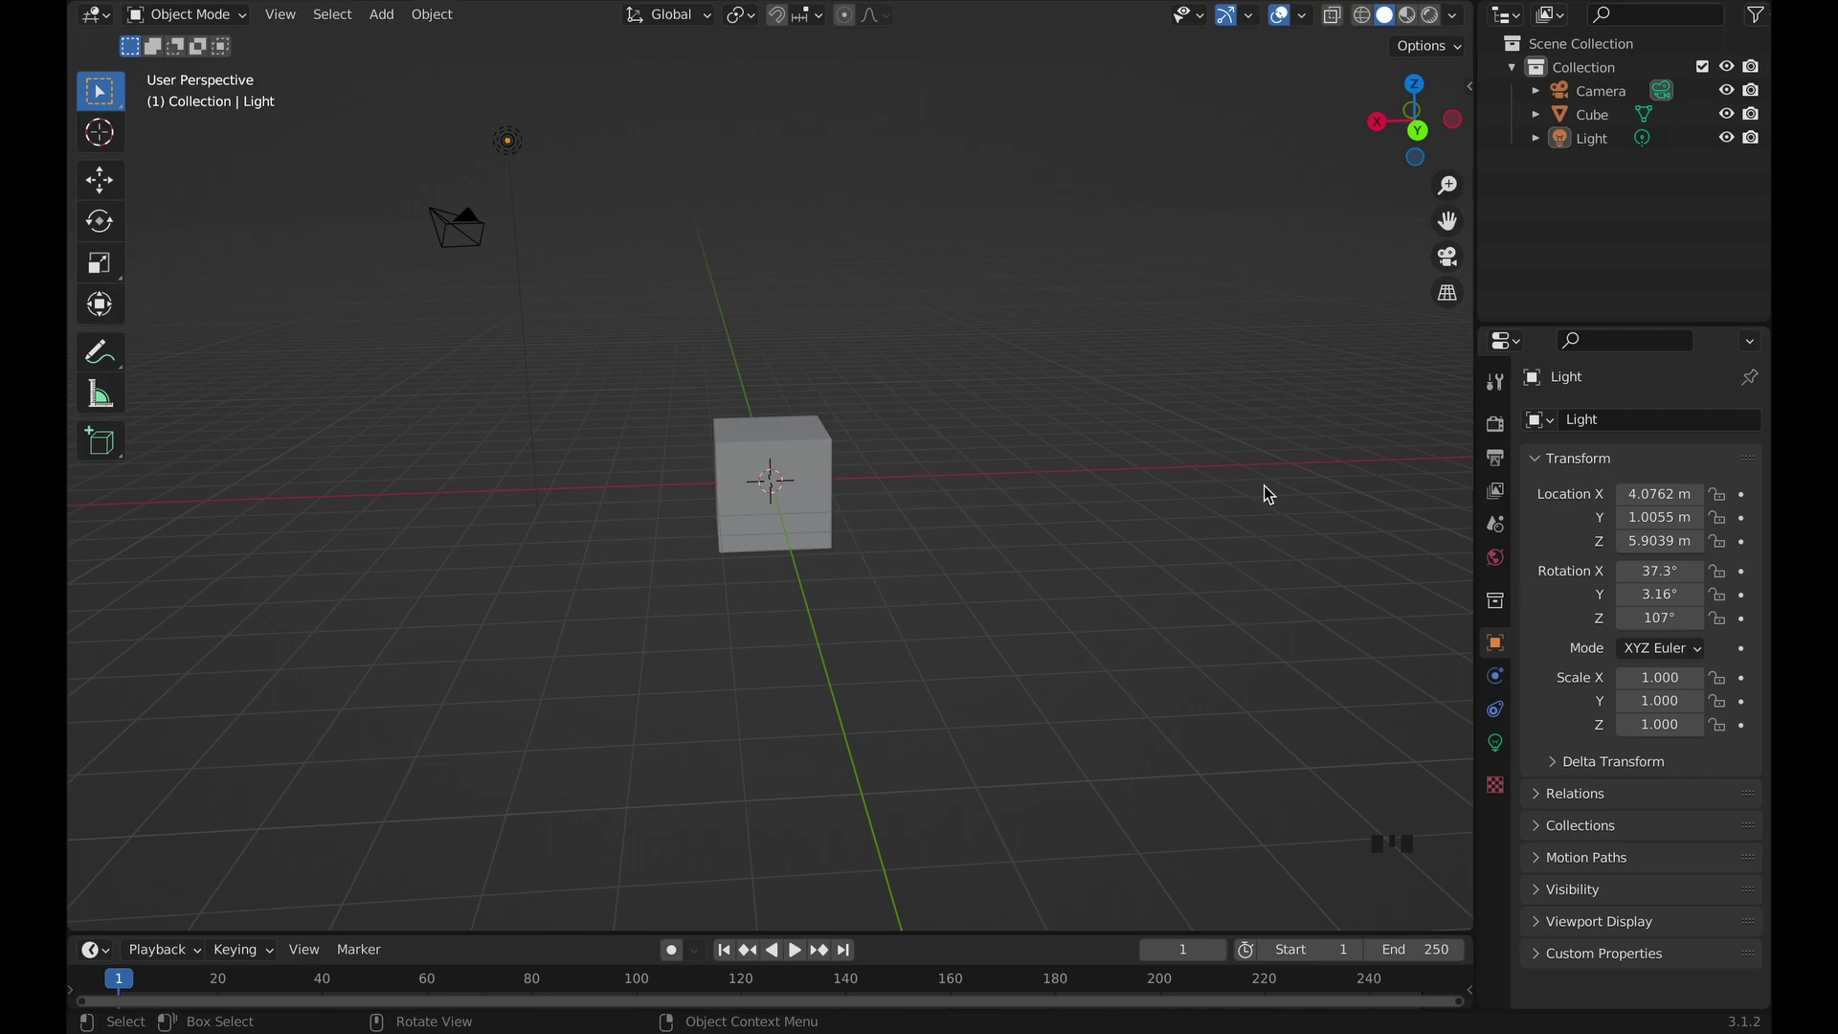
scroll(1211, 521, left, 10)
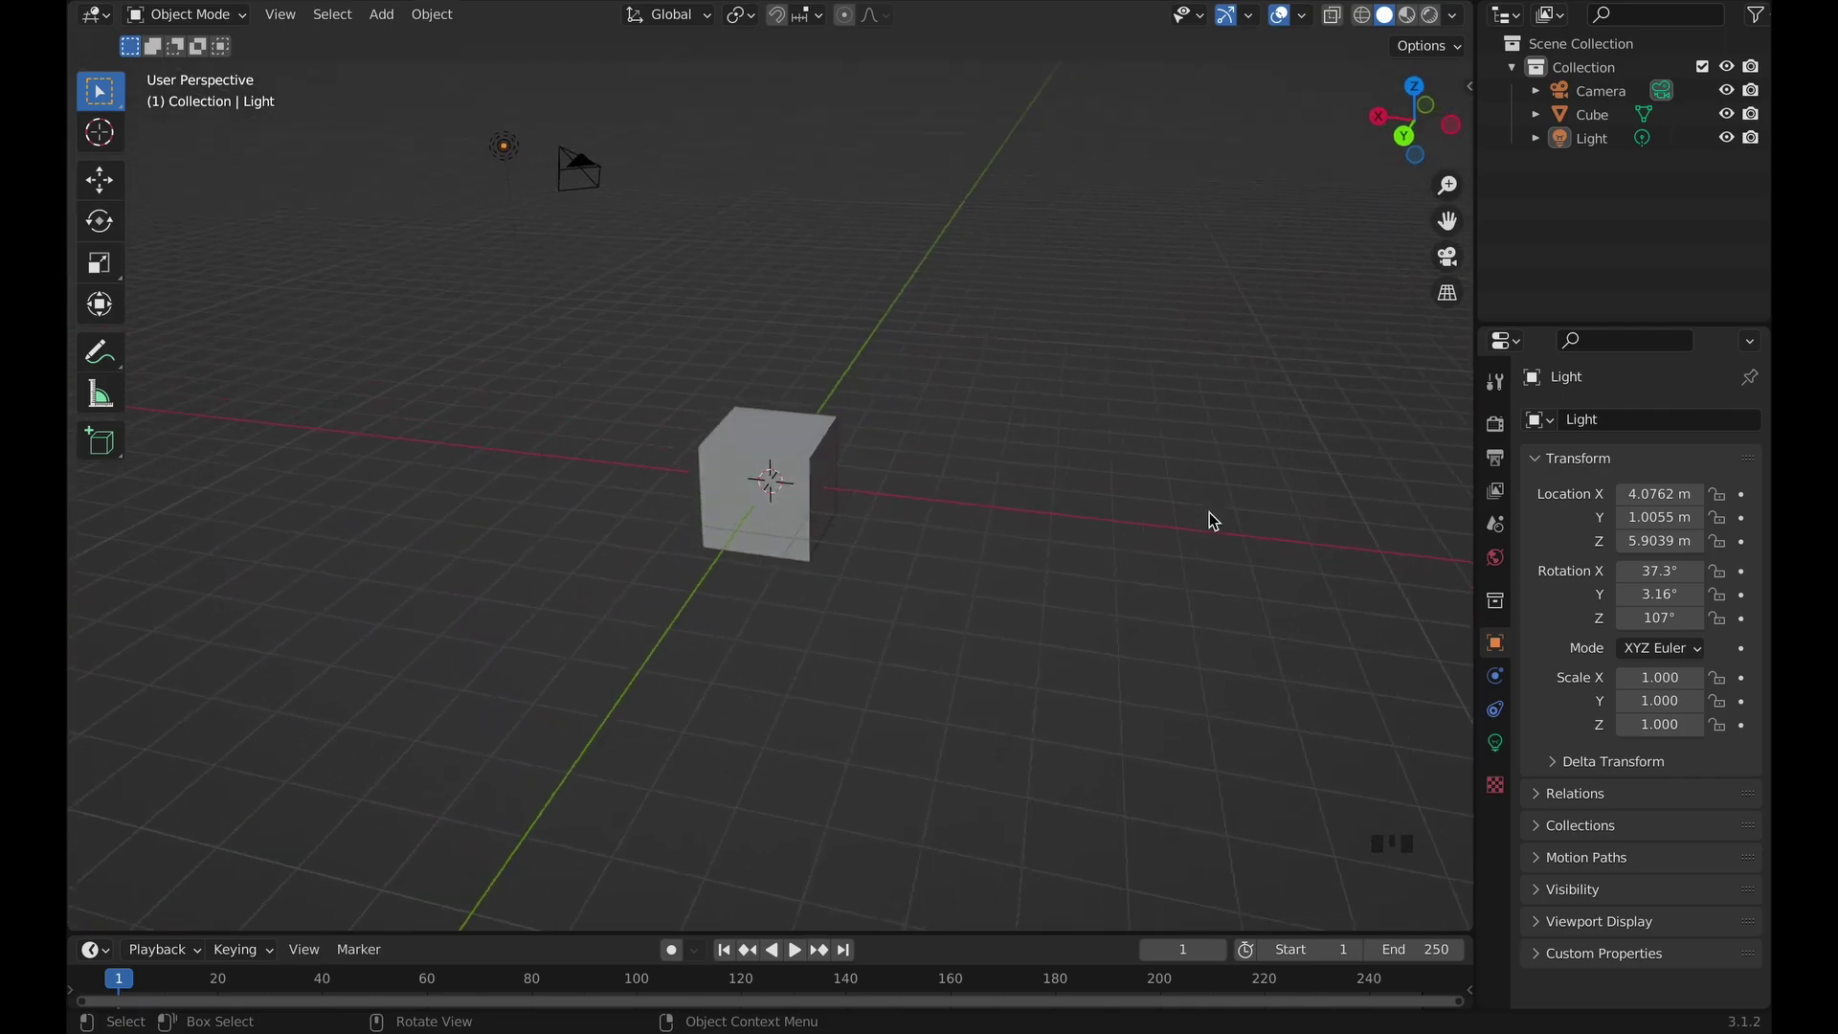
scroll(1211, 520, left, 8)
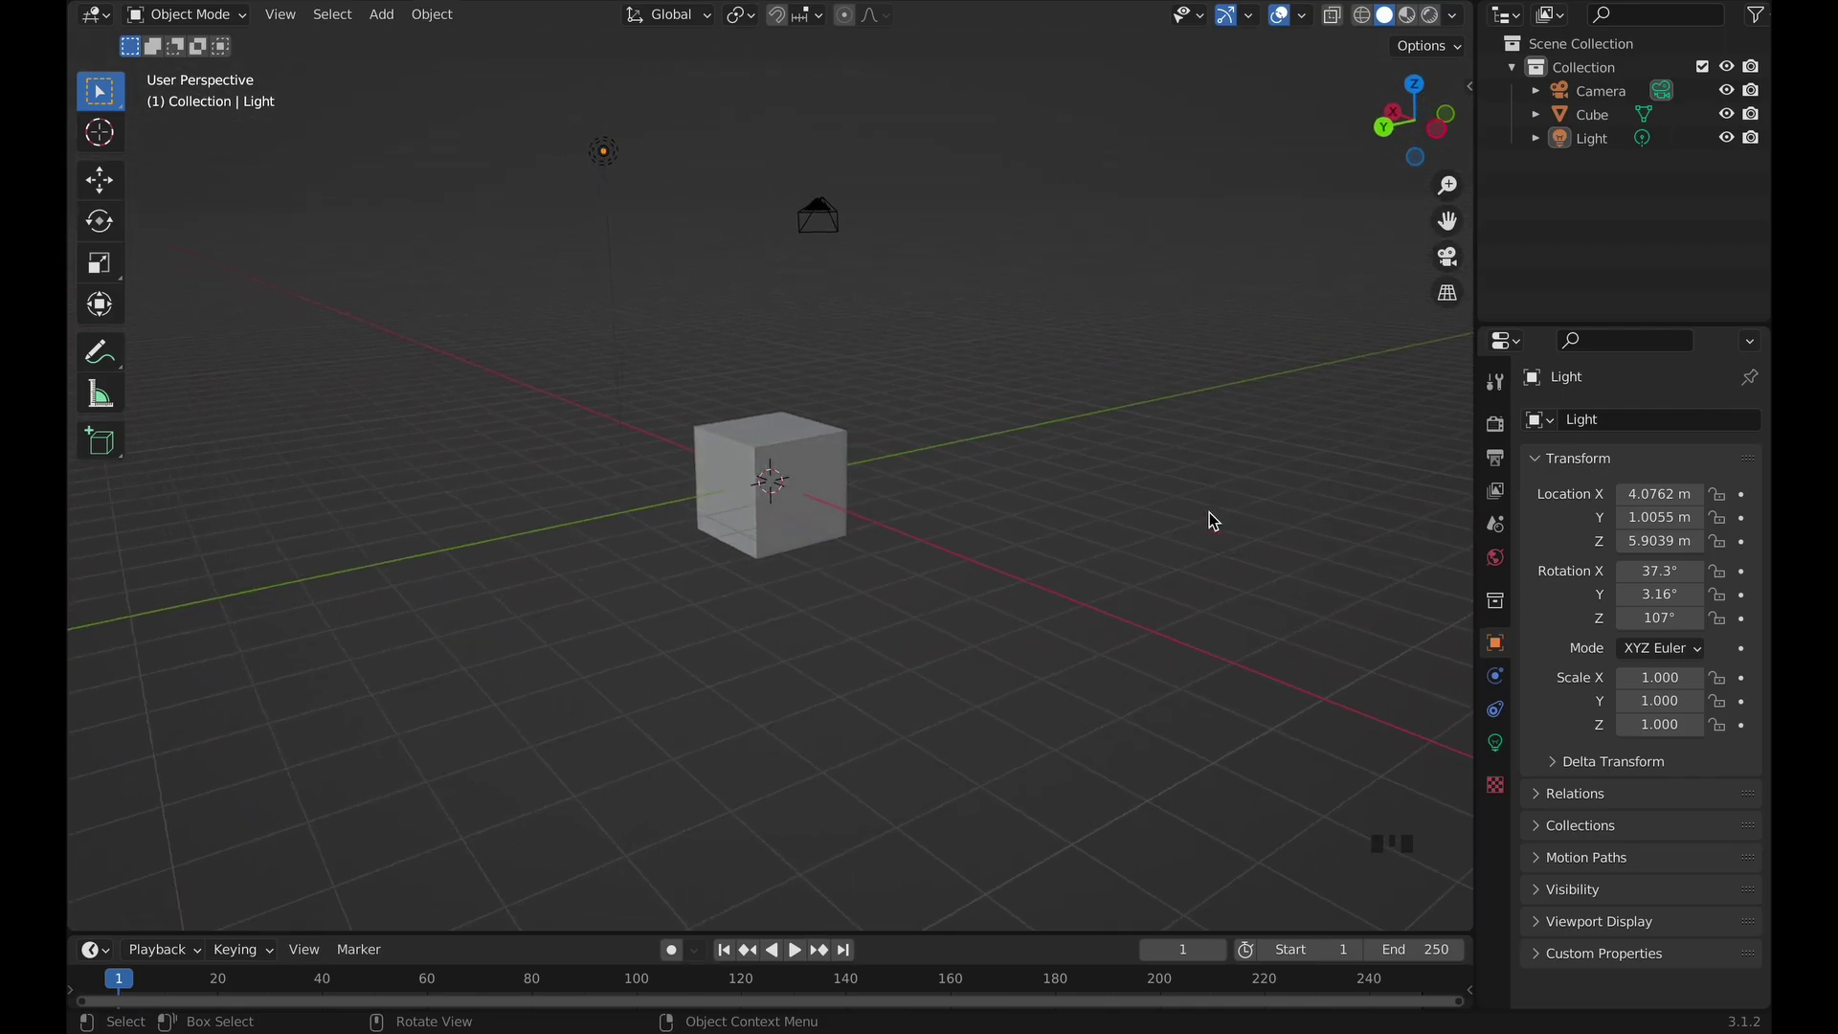
scroll(1032, 450, up, 3)
scroll(1032, 450, down, 10)
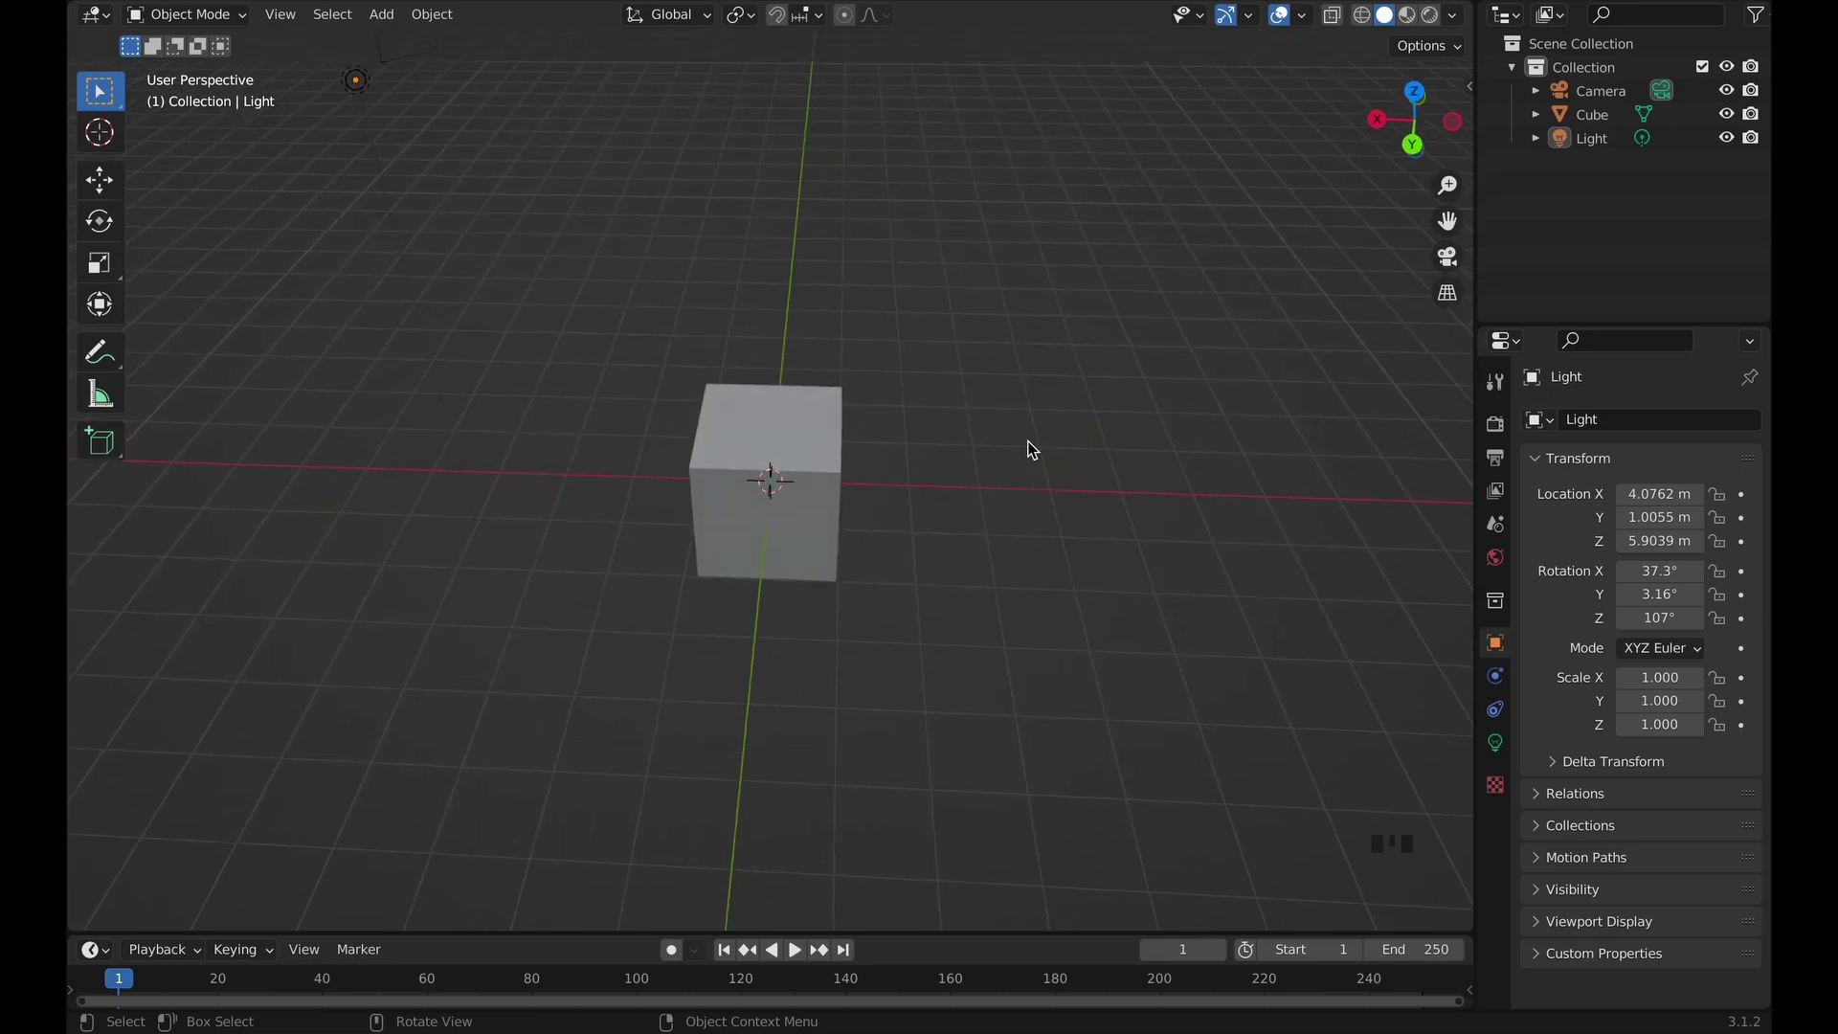
scroll(1032, 450, up, 4)
Switch to the front view and select the default cube.
key(KP_1)
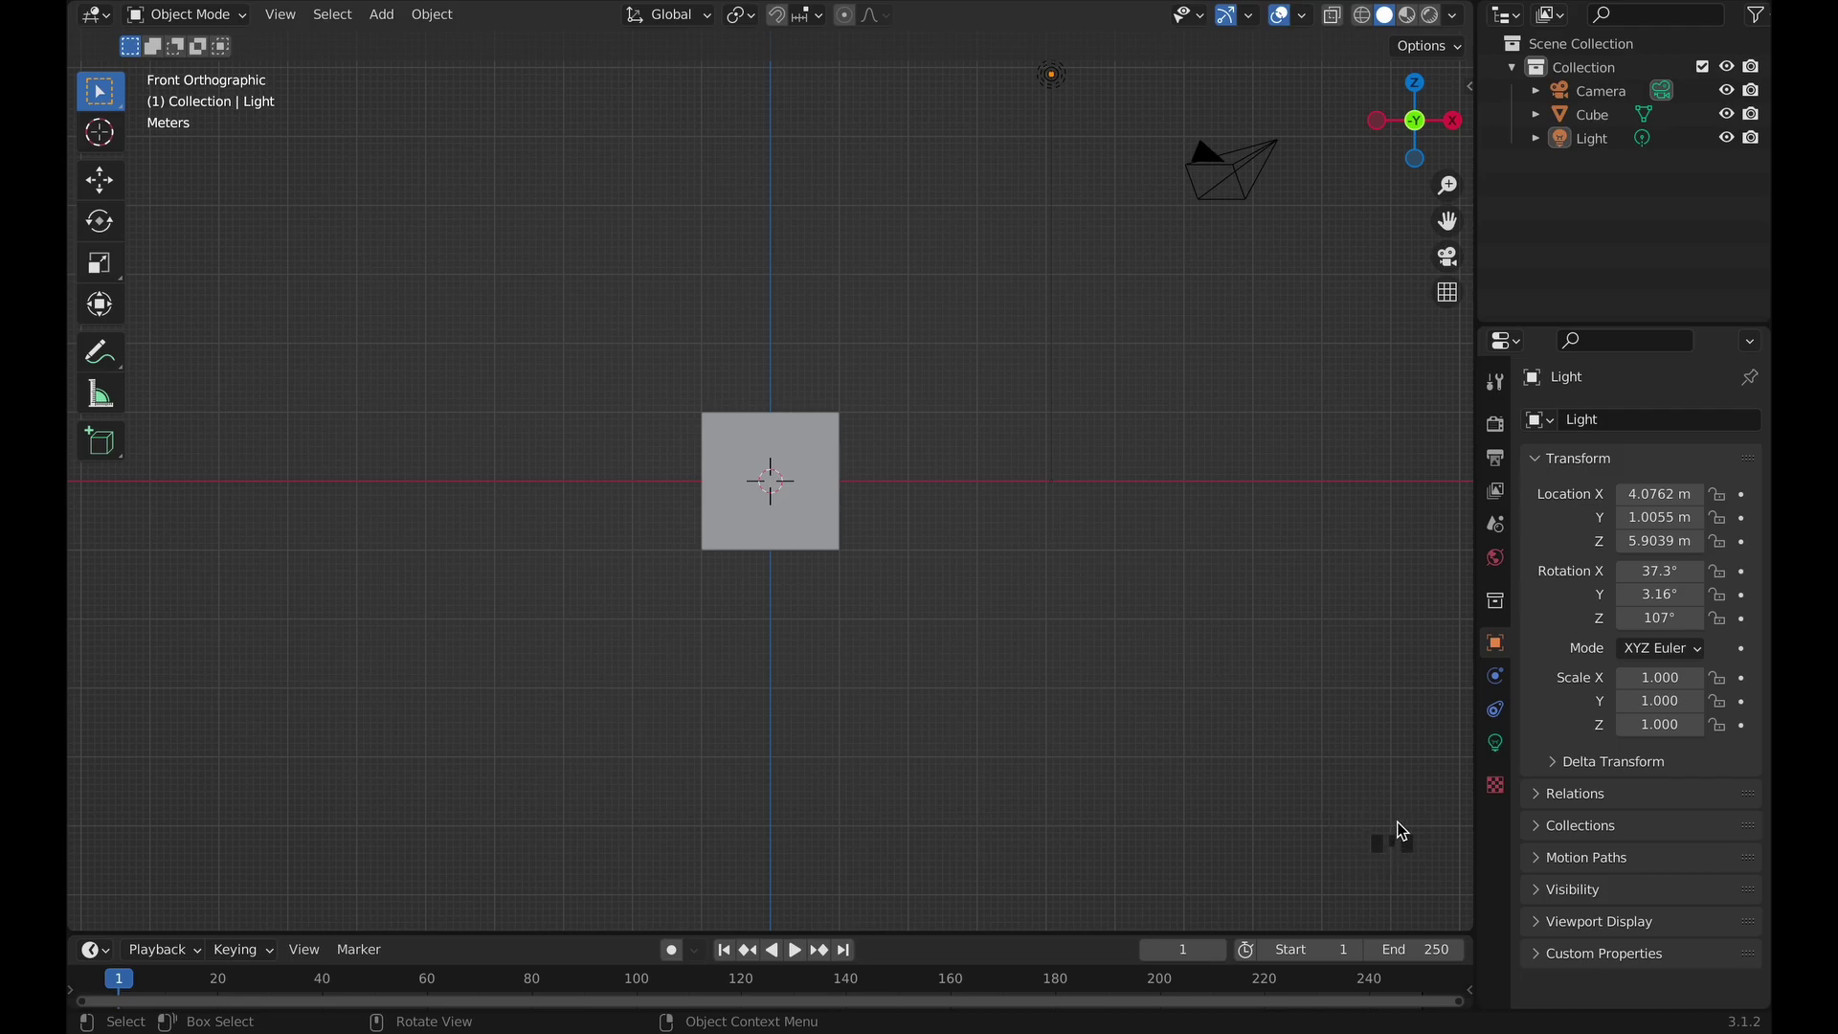
click(824, 463)
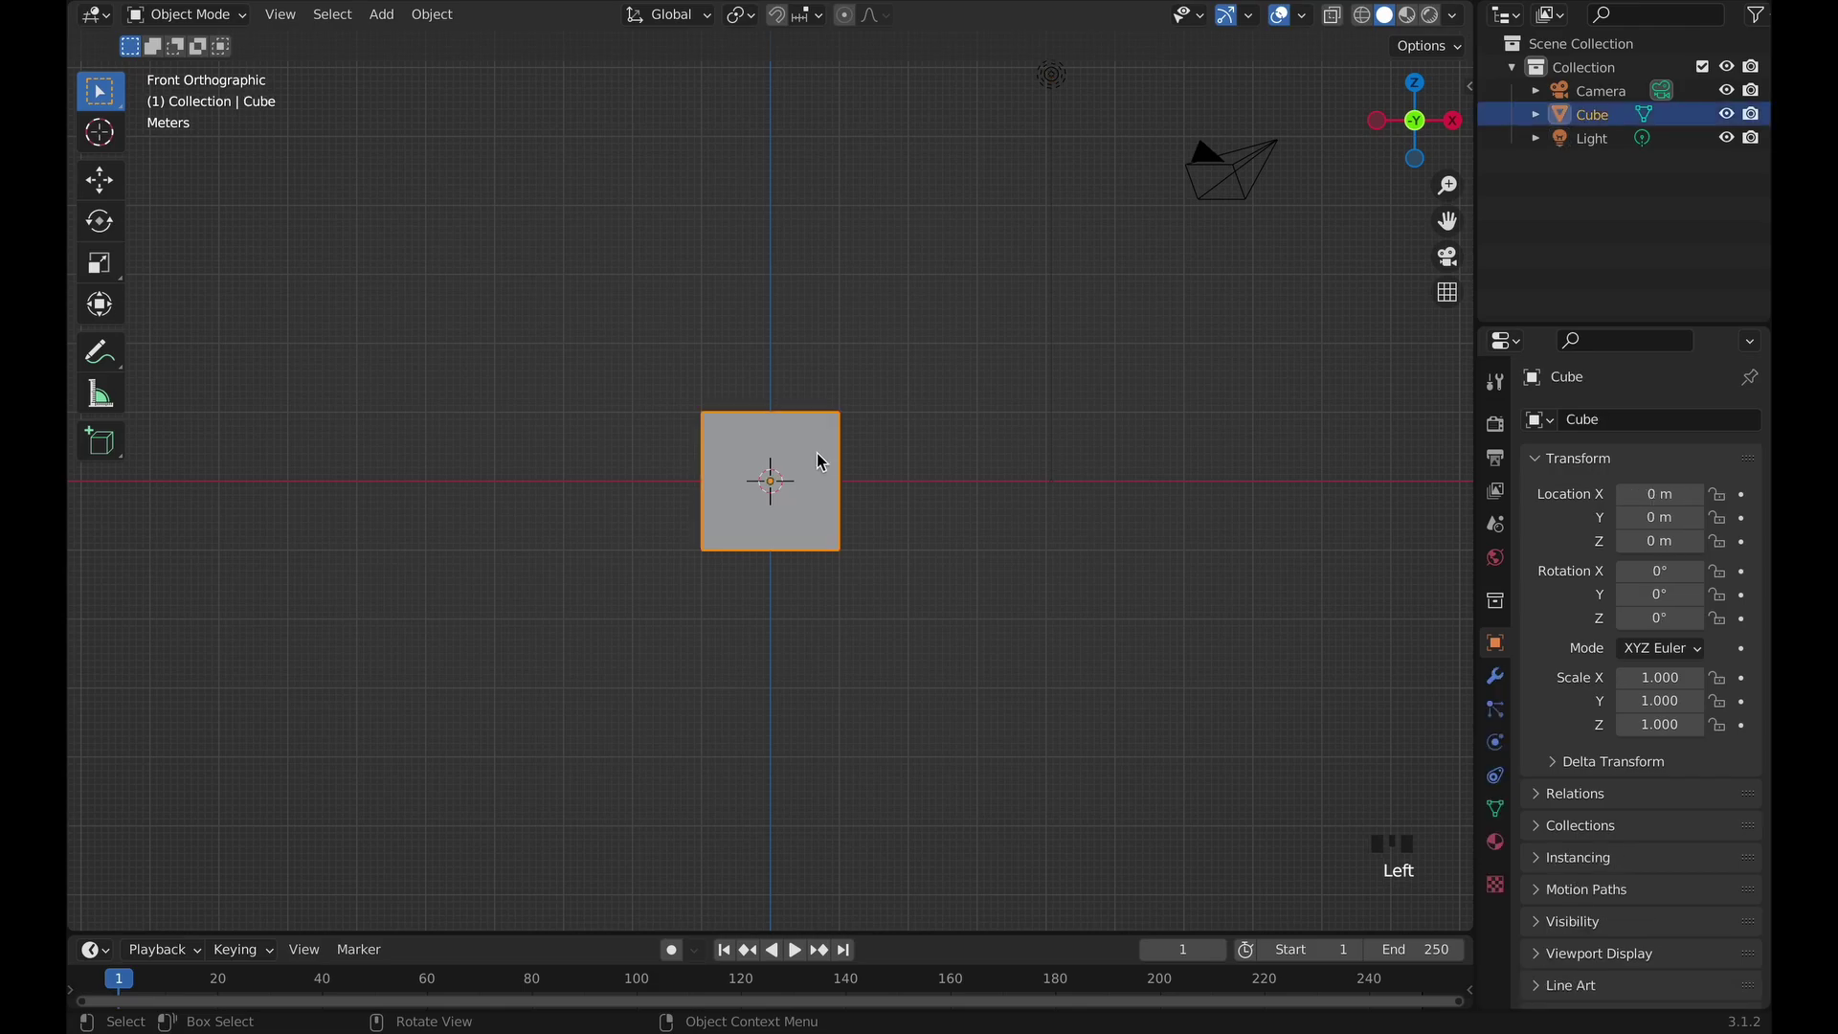
Try raising the cube 1.5 m along the Z axis, and undo the move.
key(g)
text(z)
text(1.55)
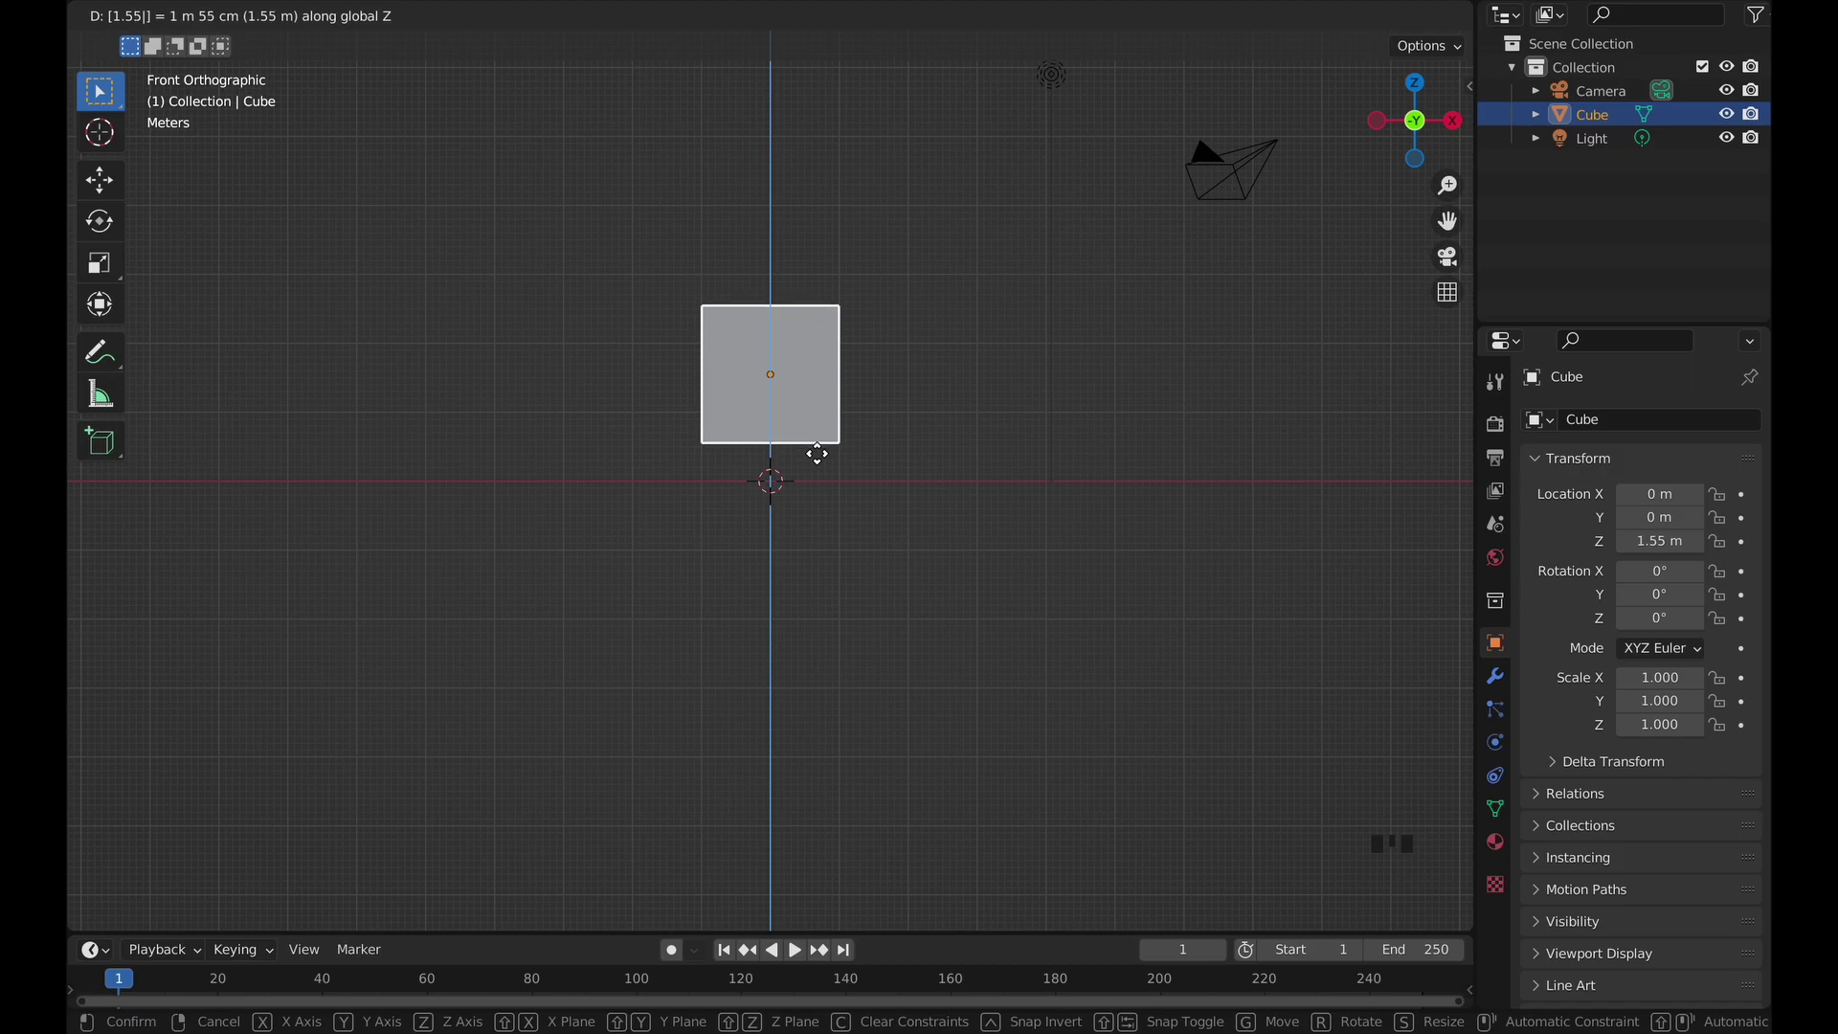
key(BackSpace)
key(Return)
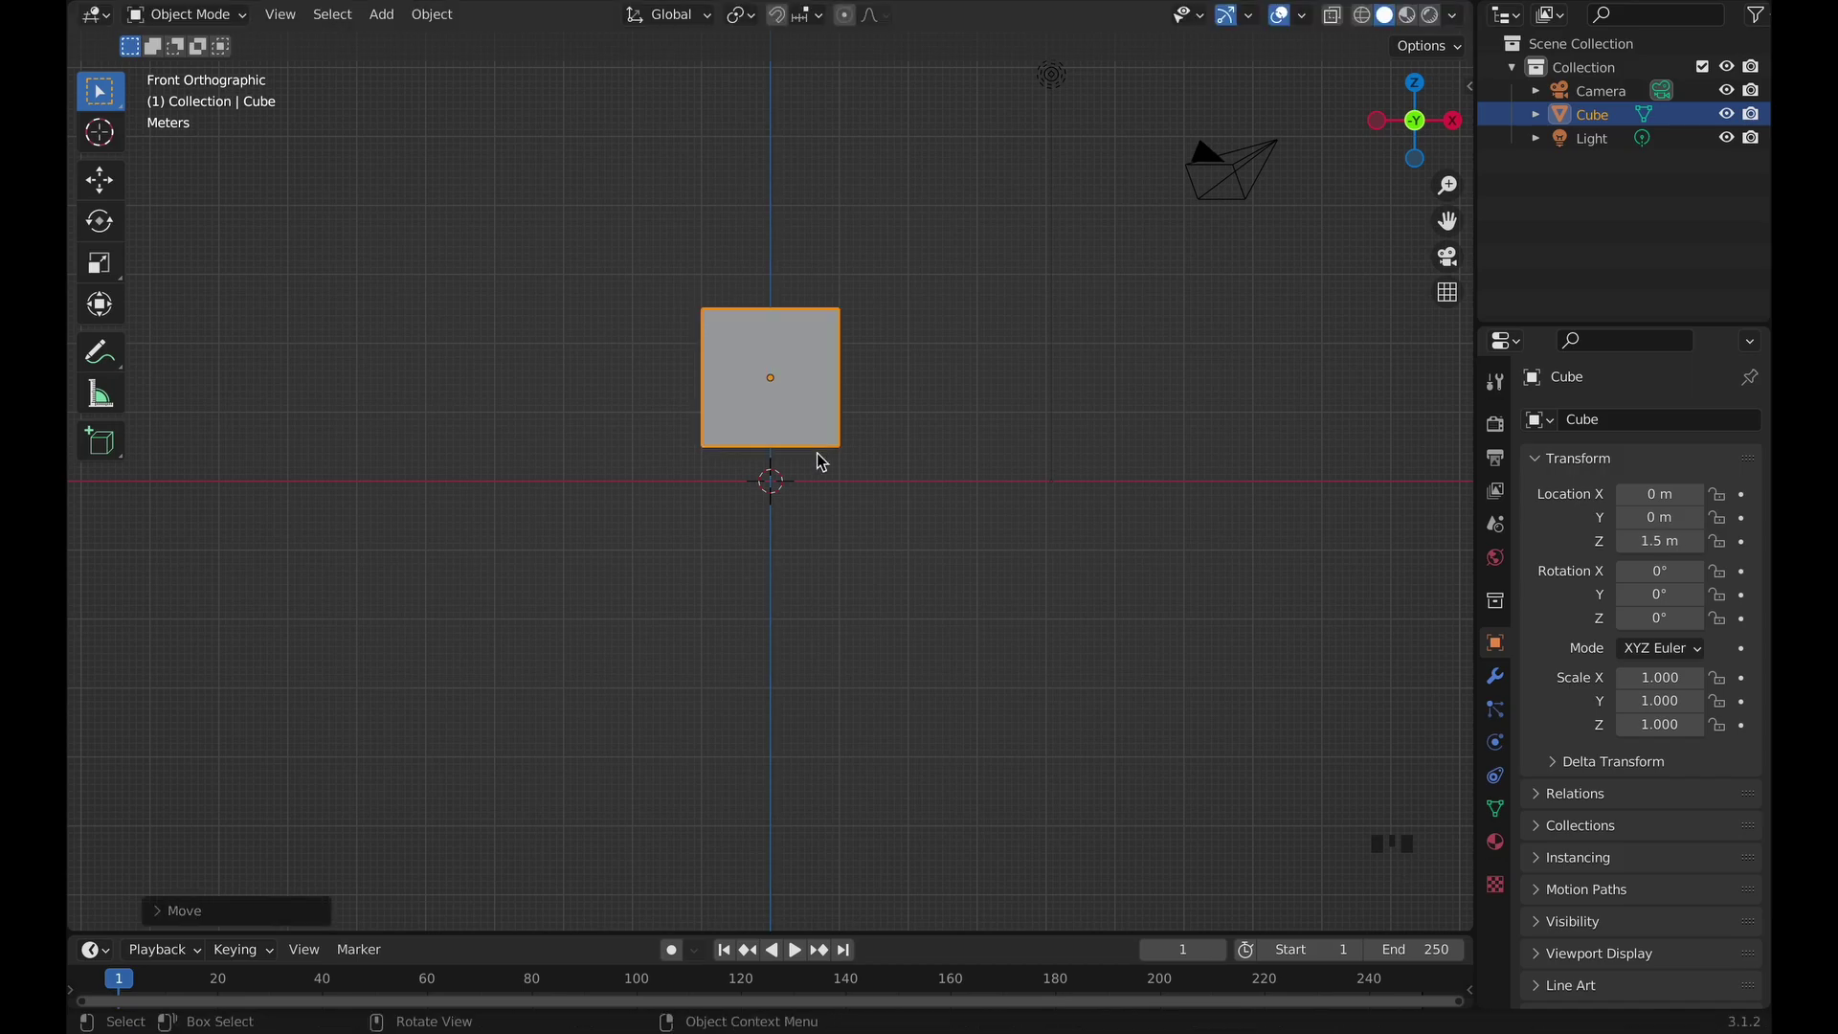
key(ctrl+z)
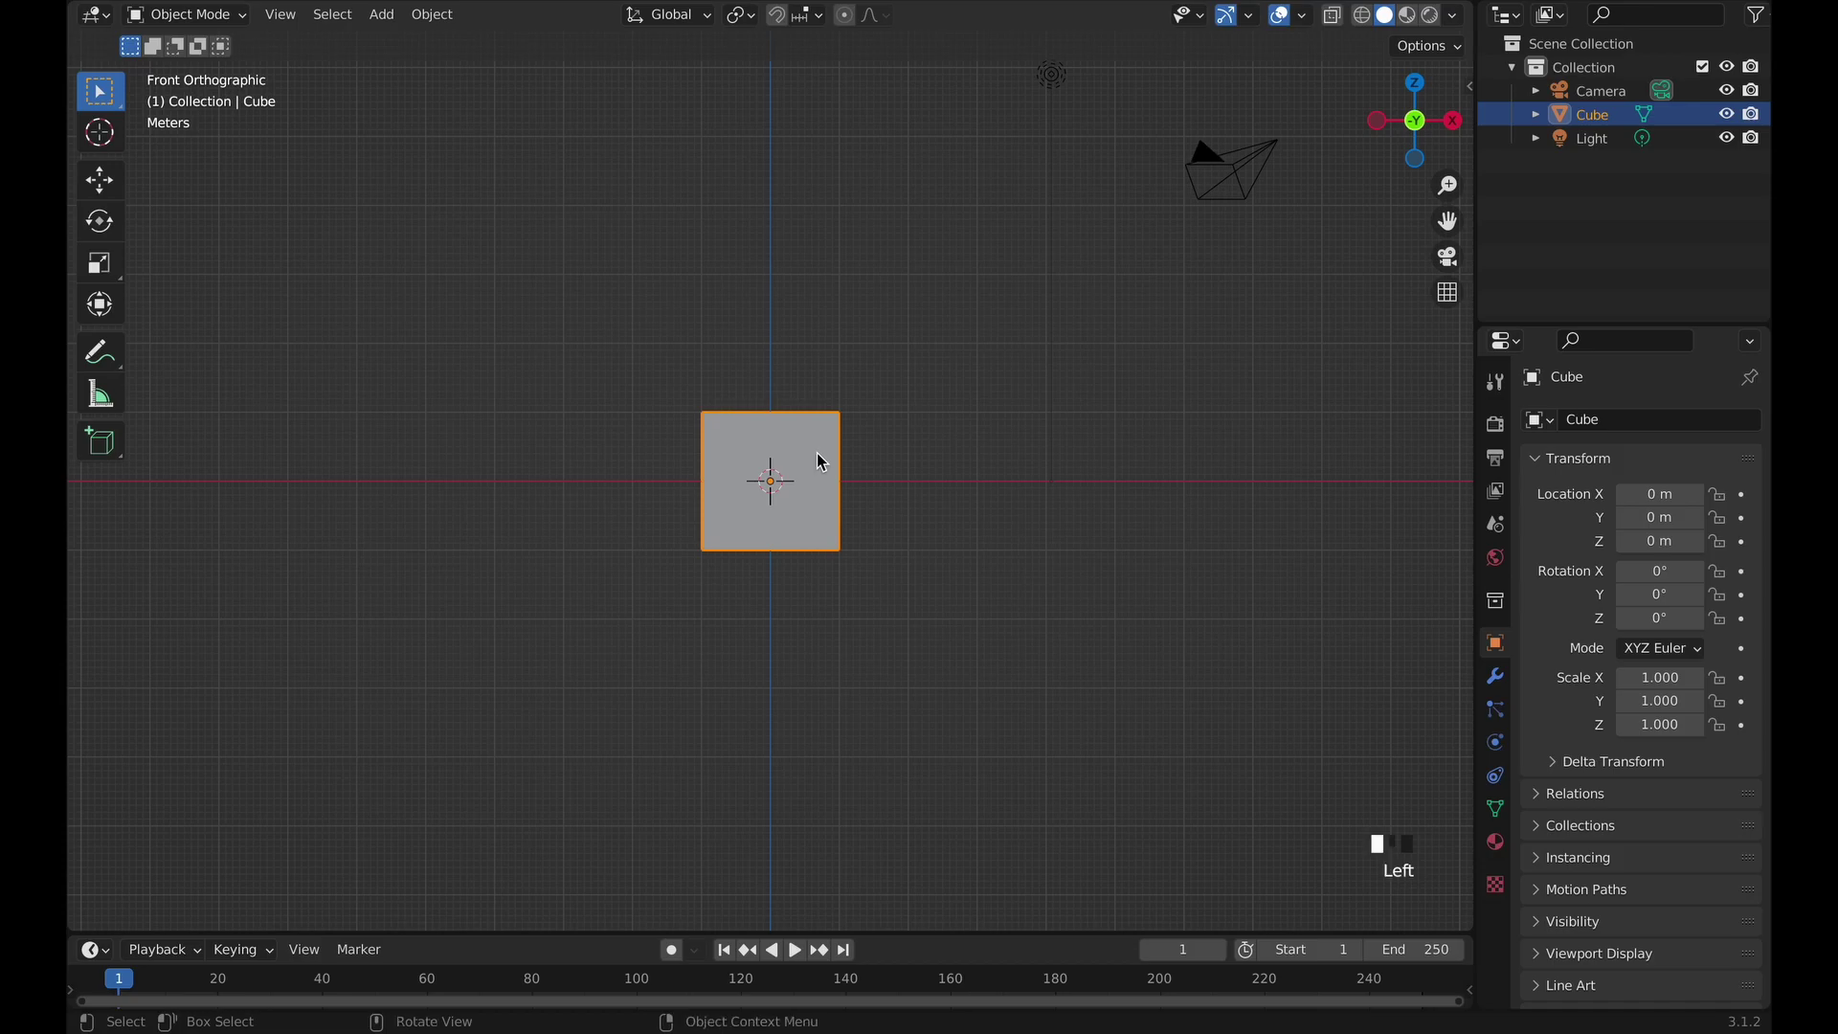
Raise the cube 2.5 m along the Z axis.
text(gz2.5)
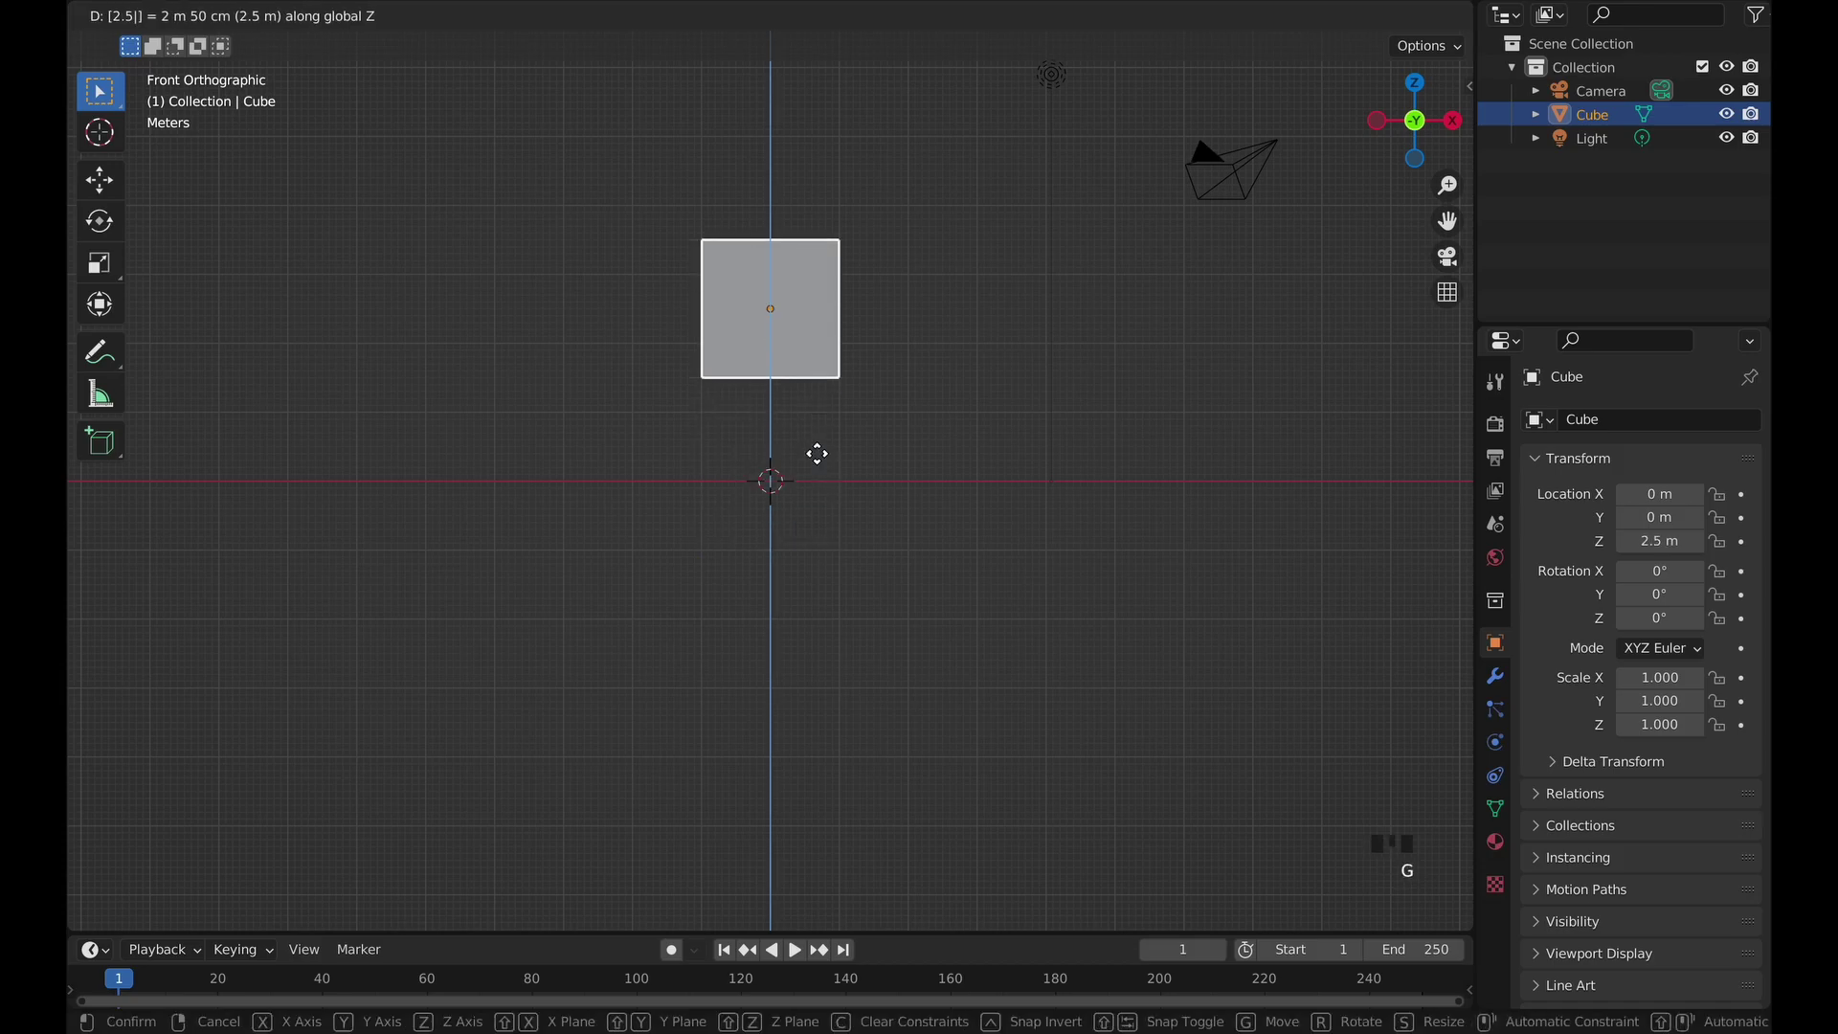
key(Return)
scroll(890, 388, up, 3)
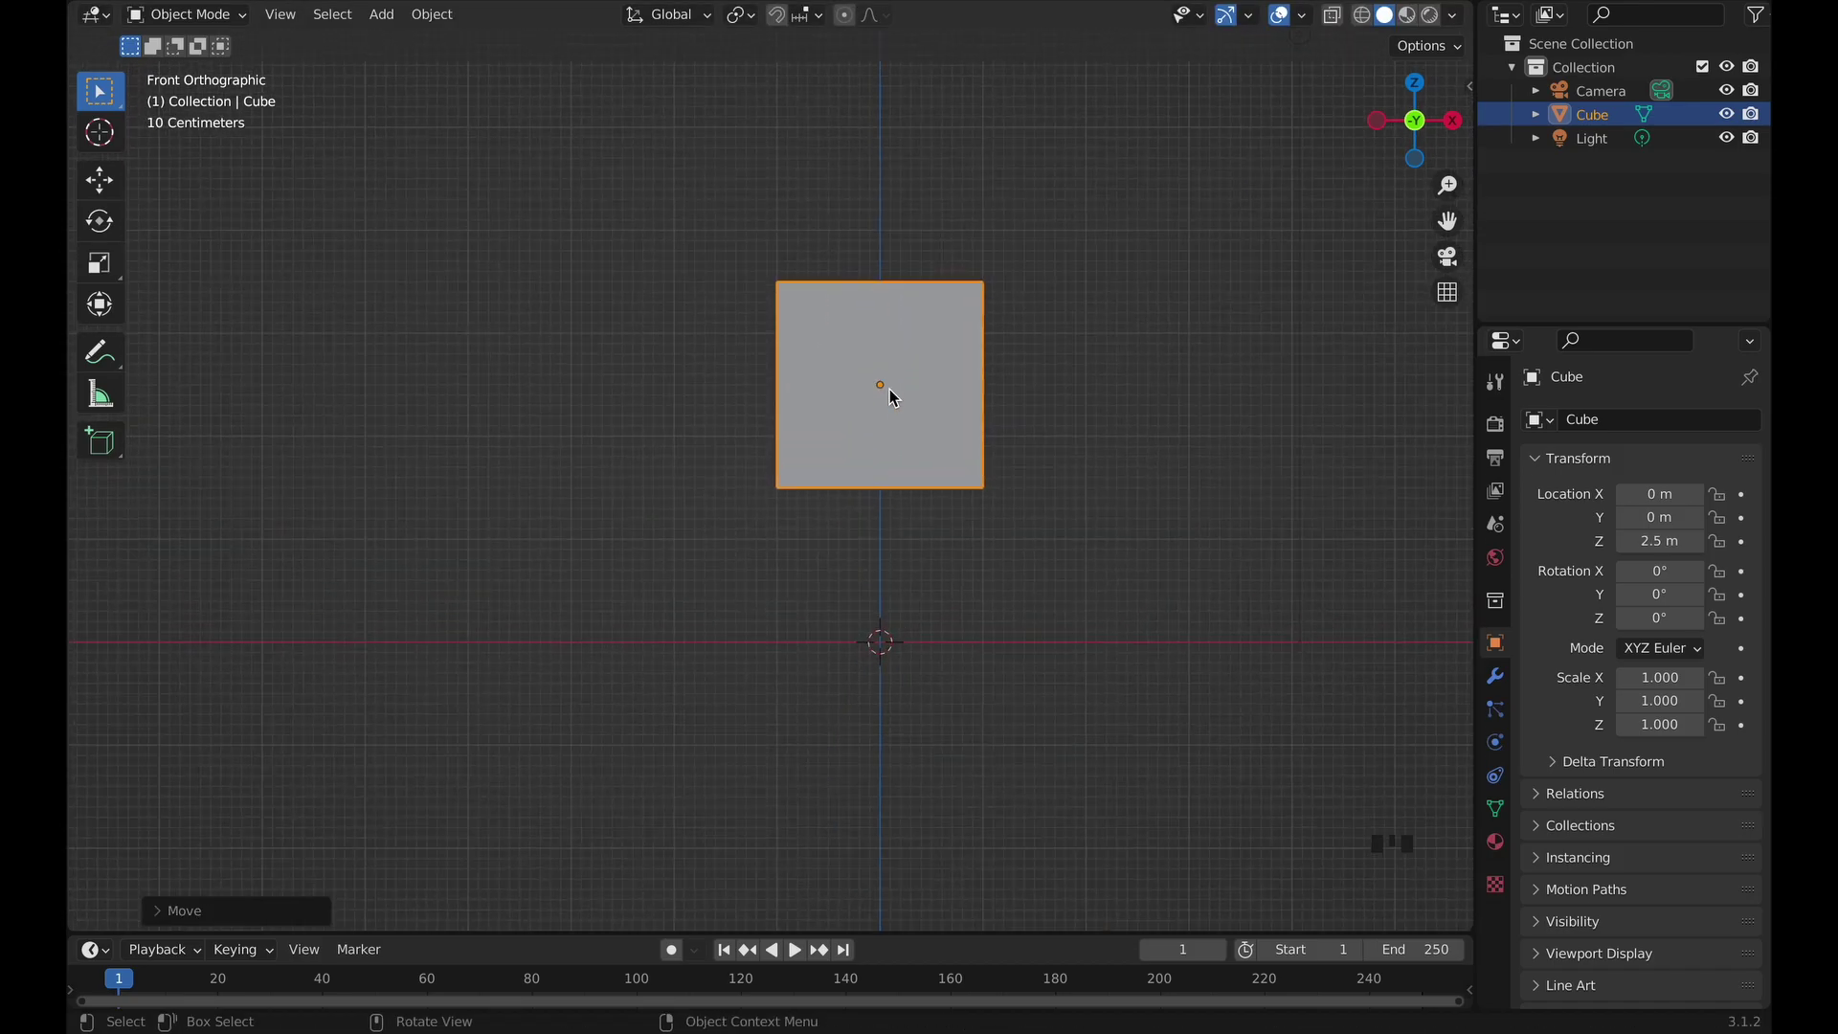
Scale the cube along the Y axis to about 0.6 to make a thinner body block.
middle_drag(888, 389, 888, 389)
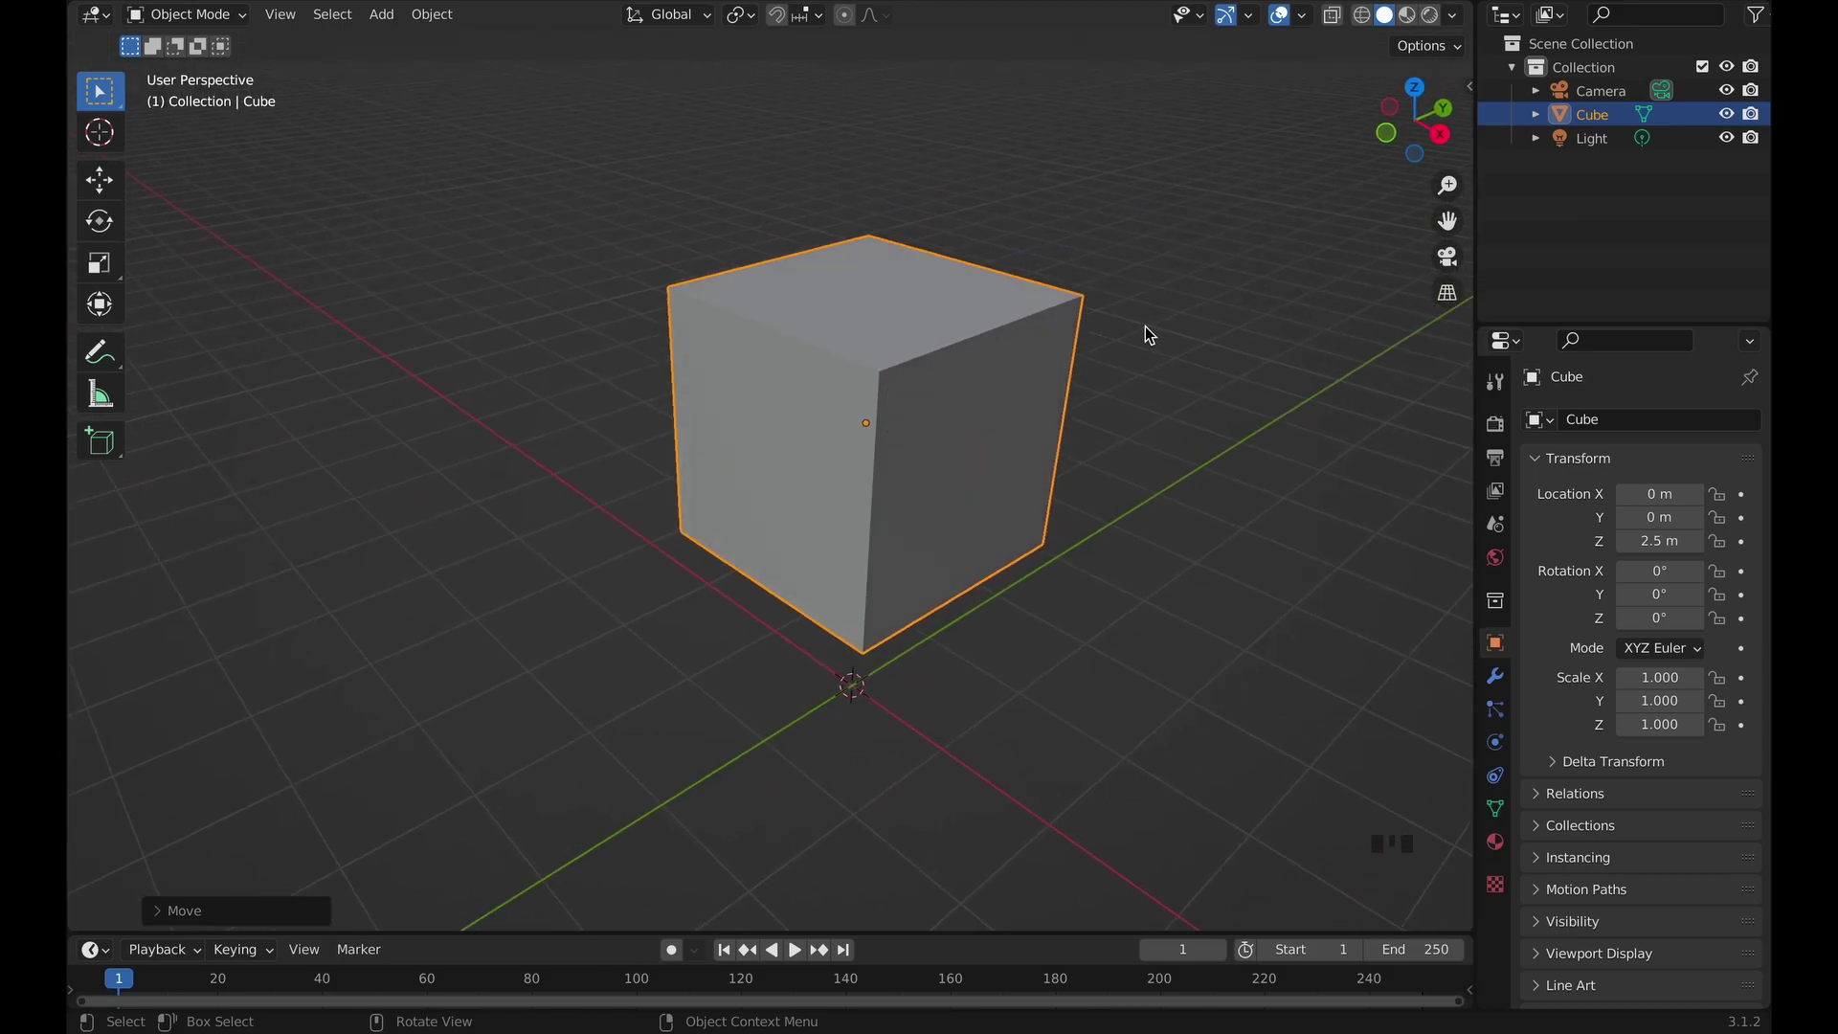
key(s)
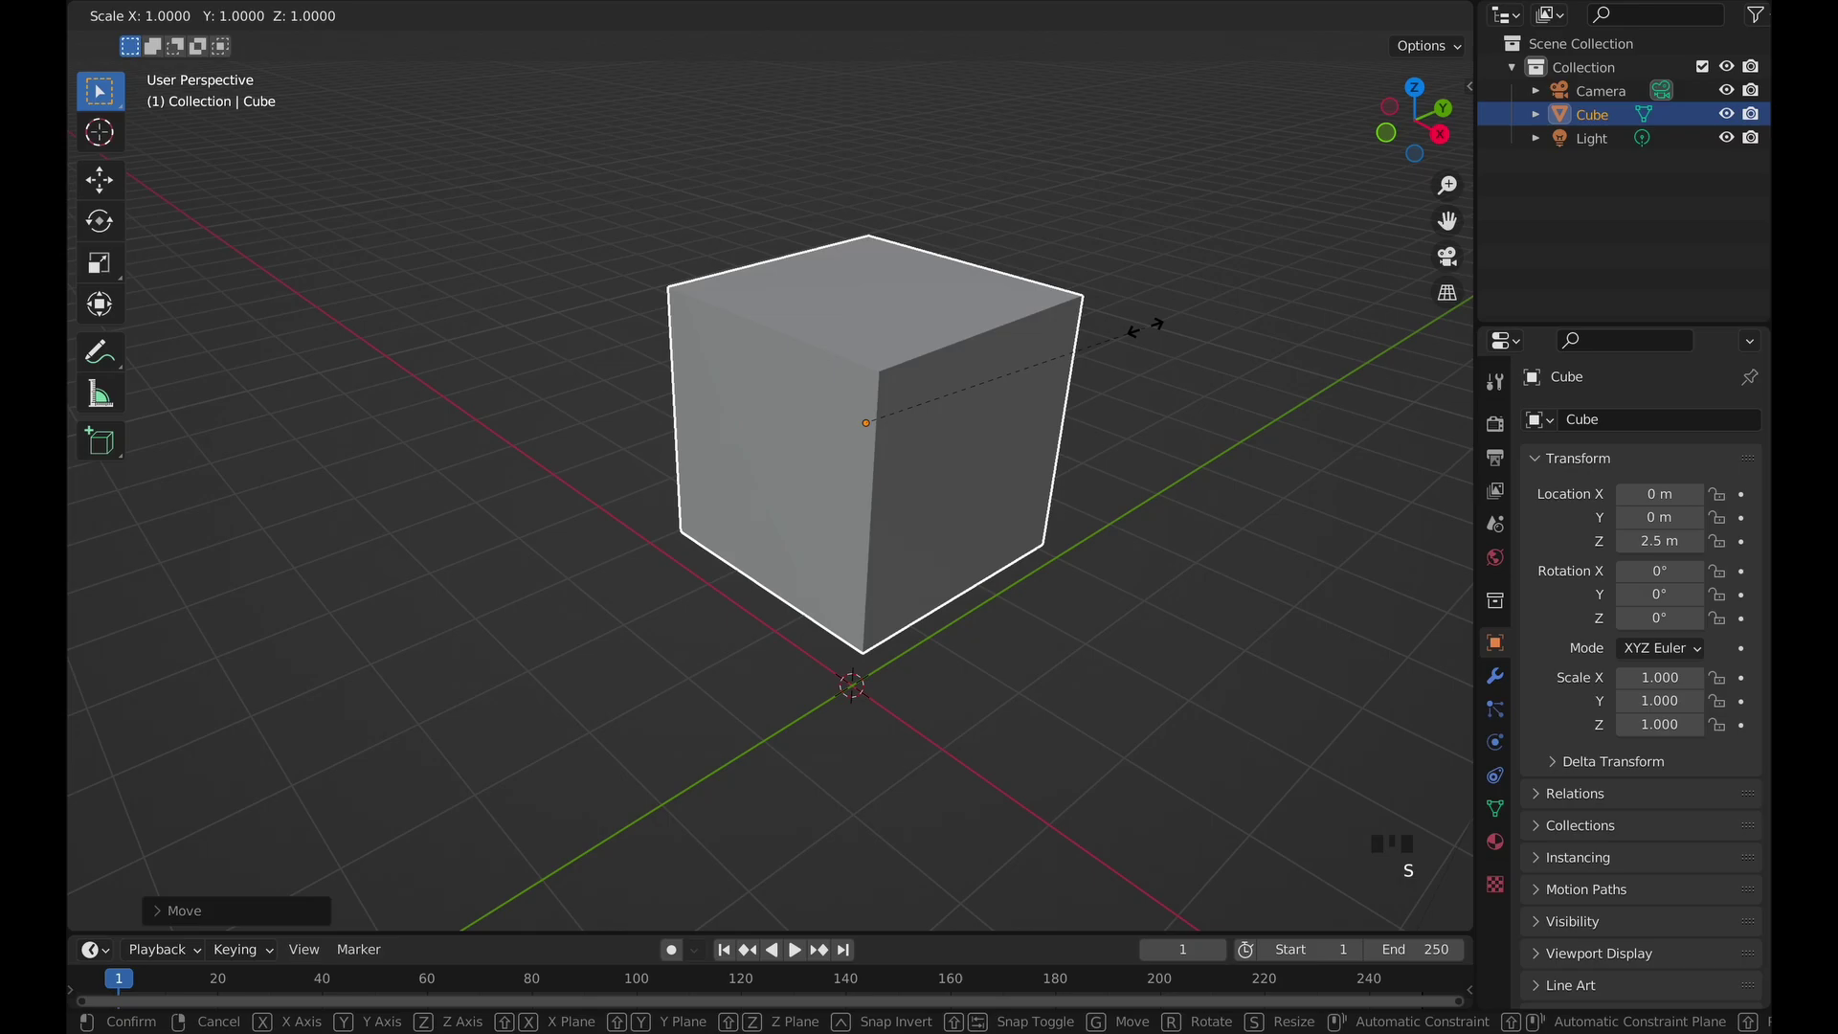
key(y)
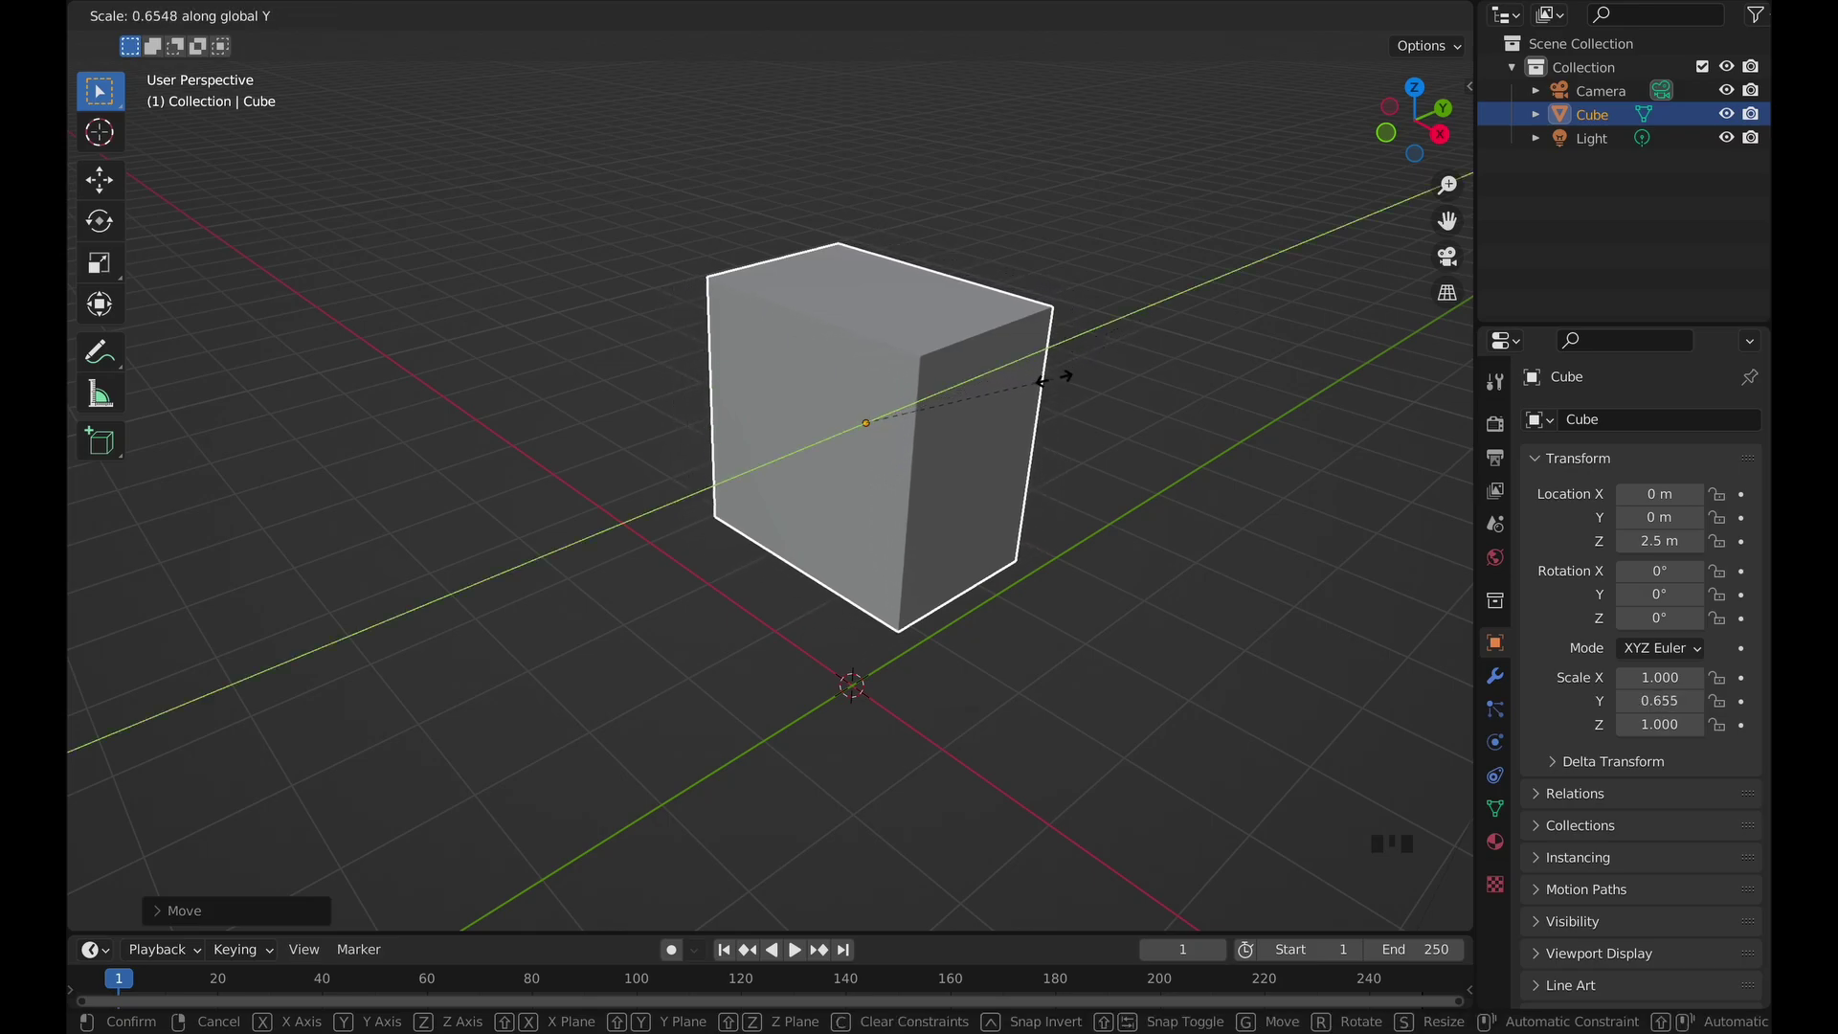
click(1042, 383)
middle_drag(1043, 383, 1038, 390)
Duplicate the body block toward its +X side in front view and flatten the copy along Z to about 0.345 as an arm.
key(KP_1)
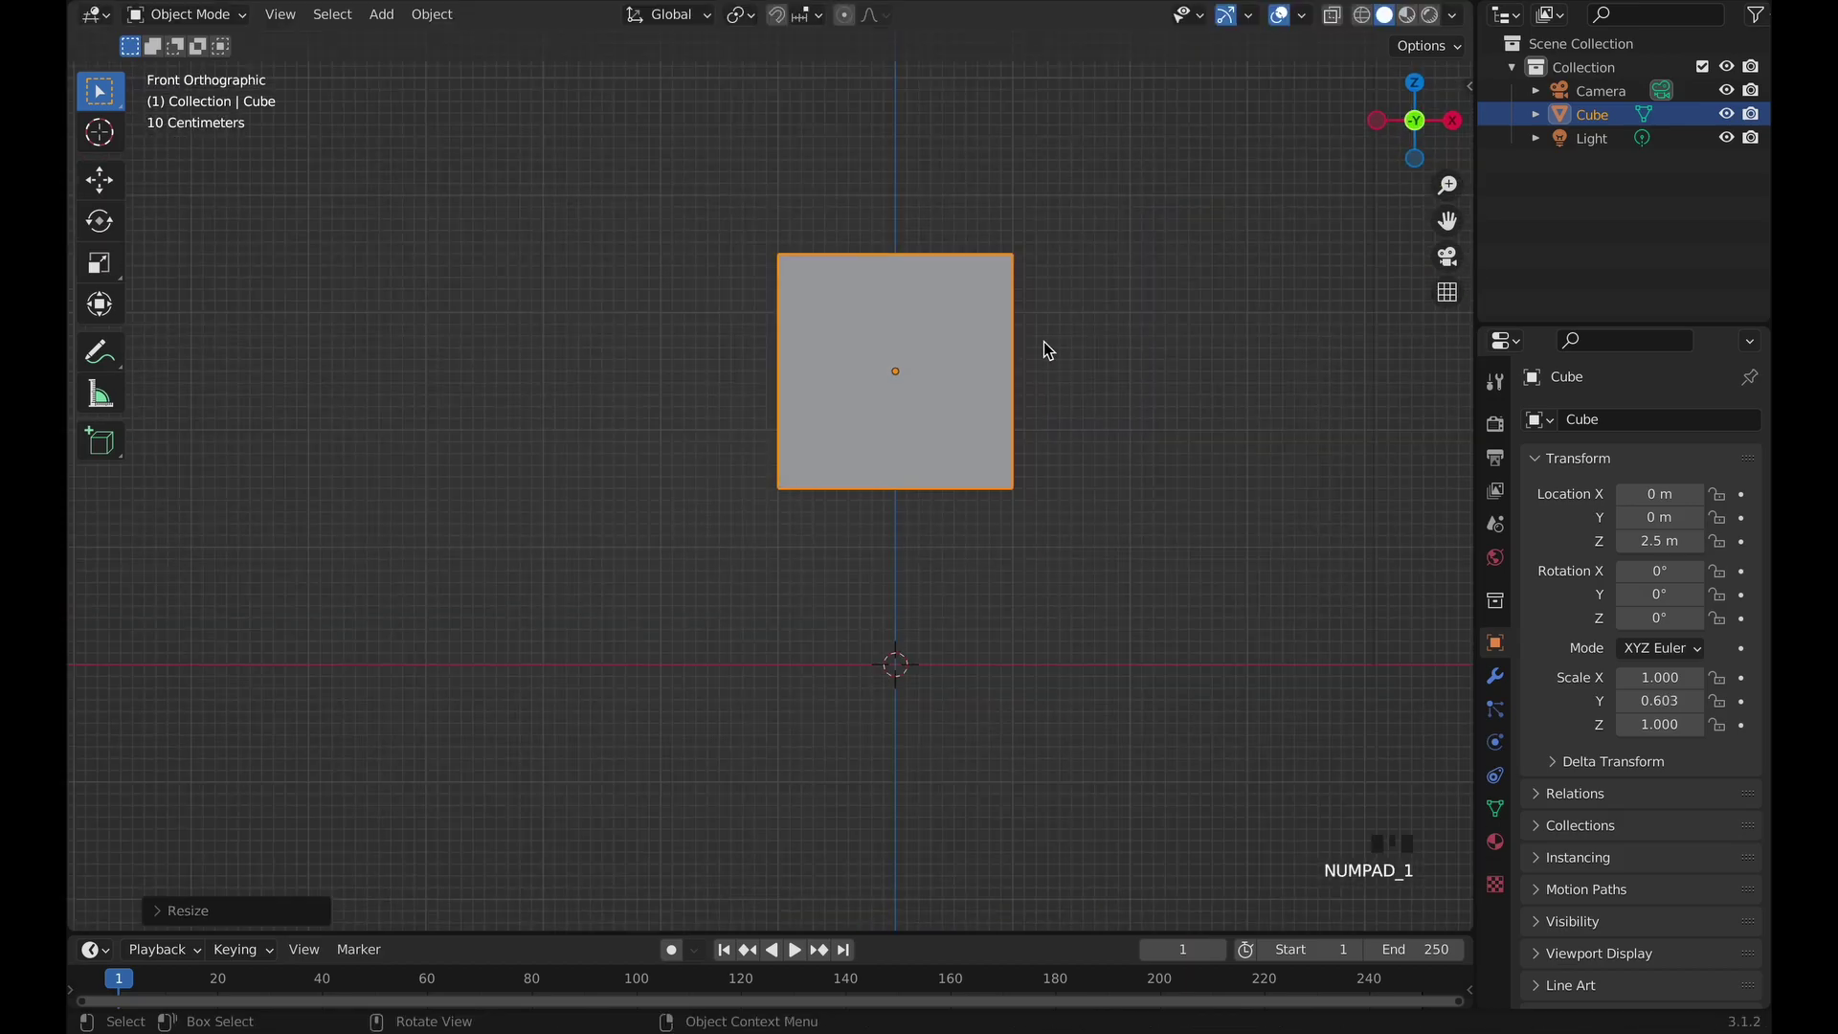
key(shift+d)
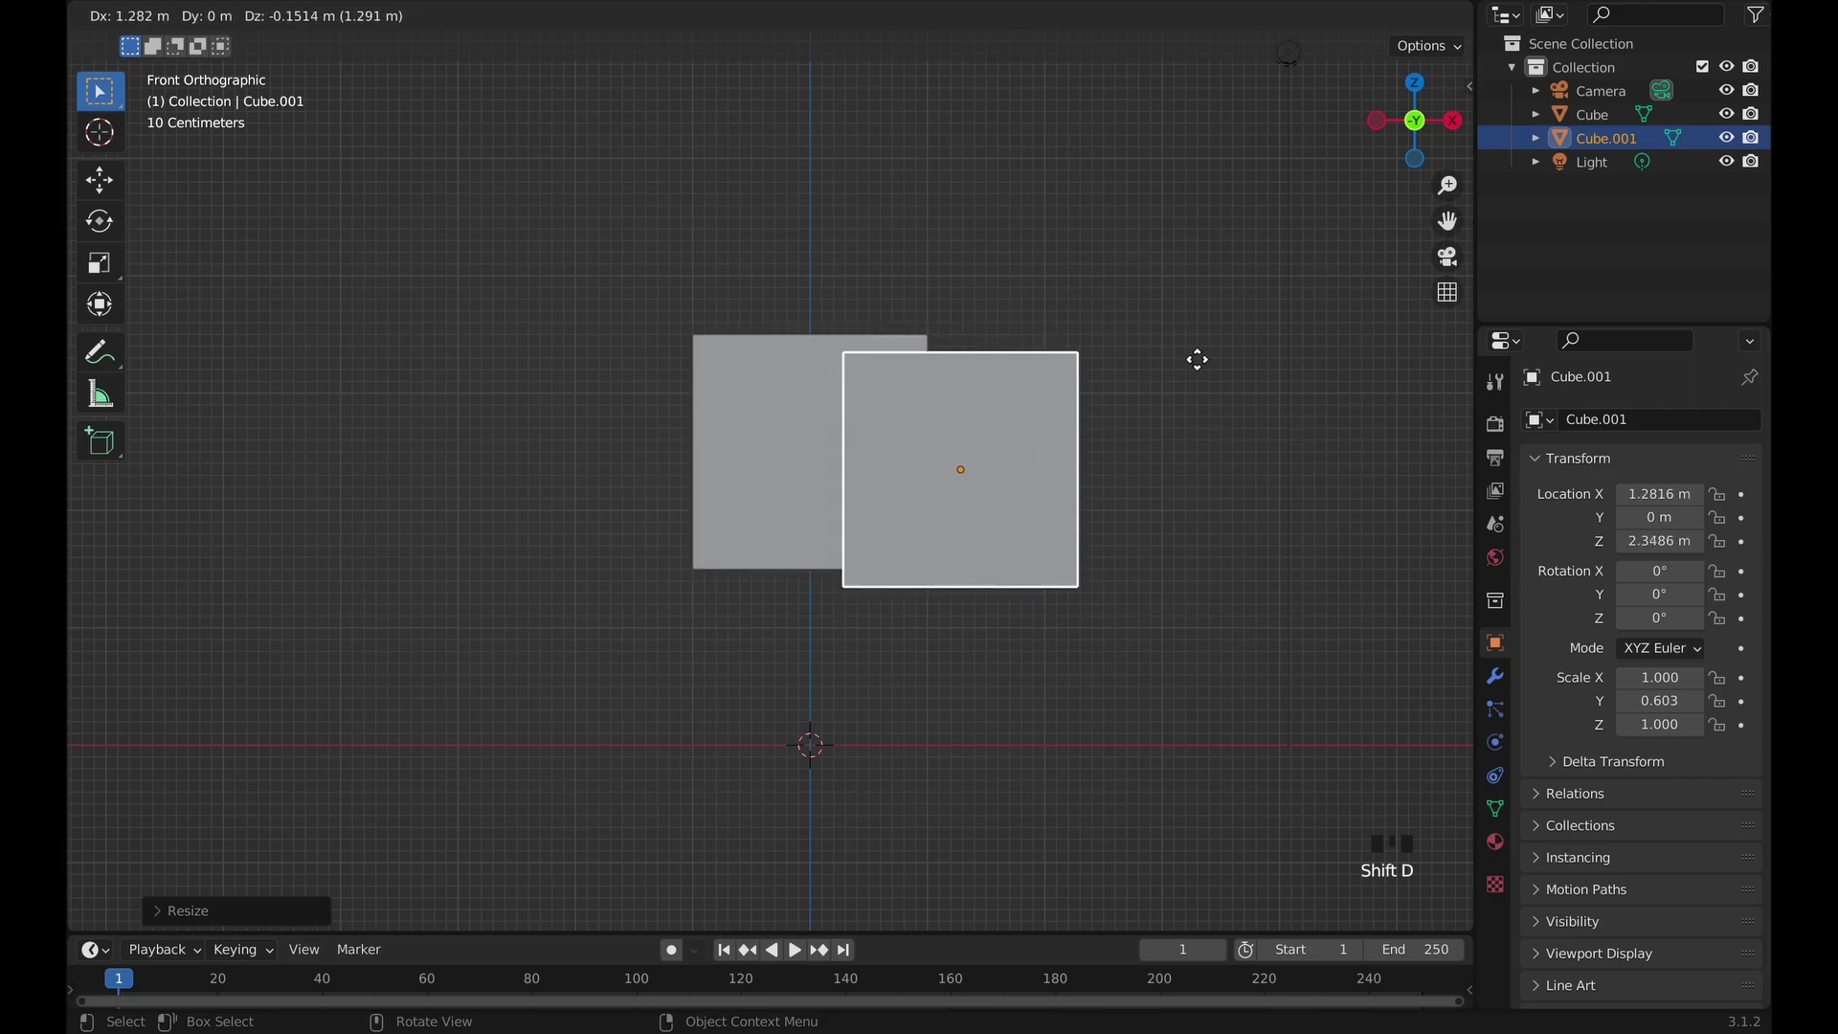
click(1221, 357)
key(s)
key(z)
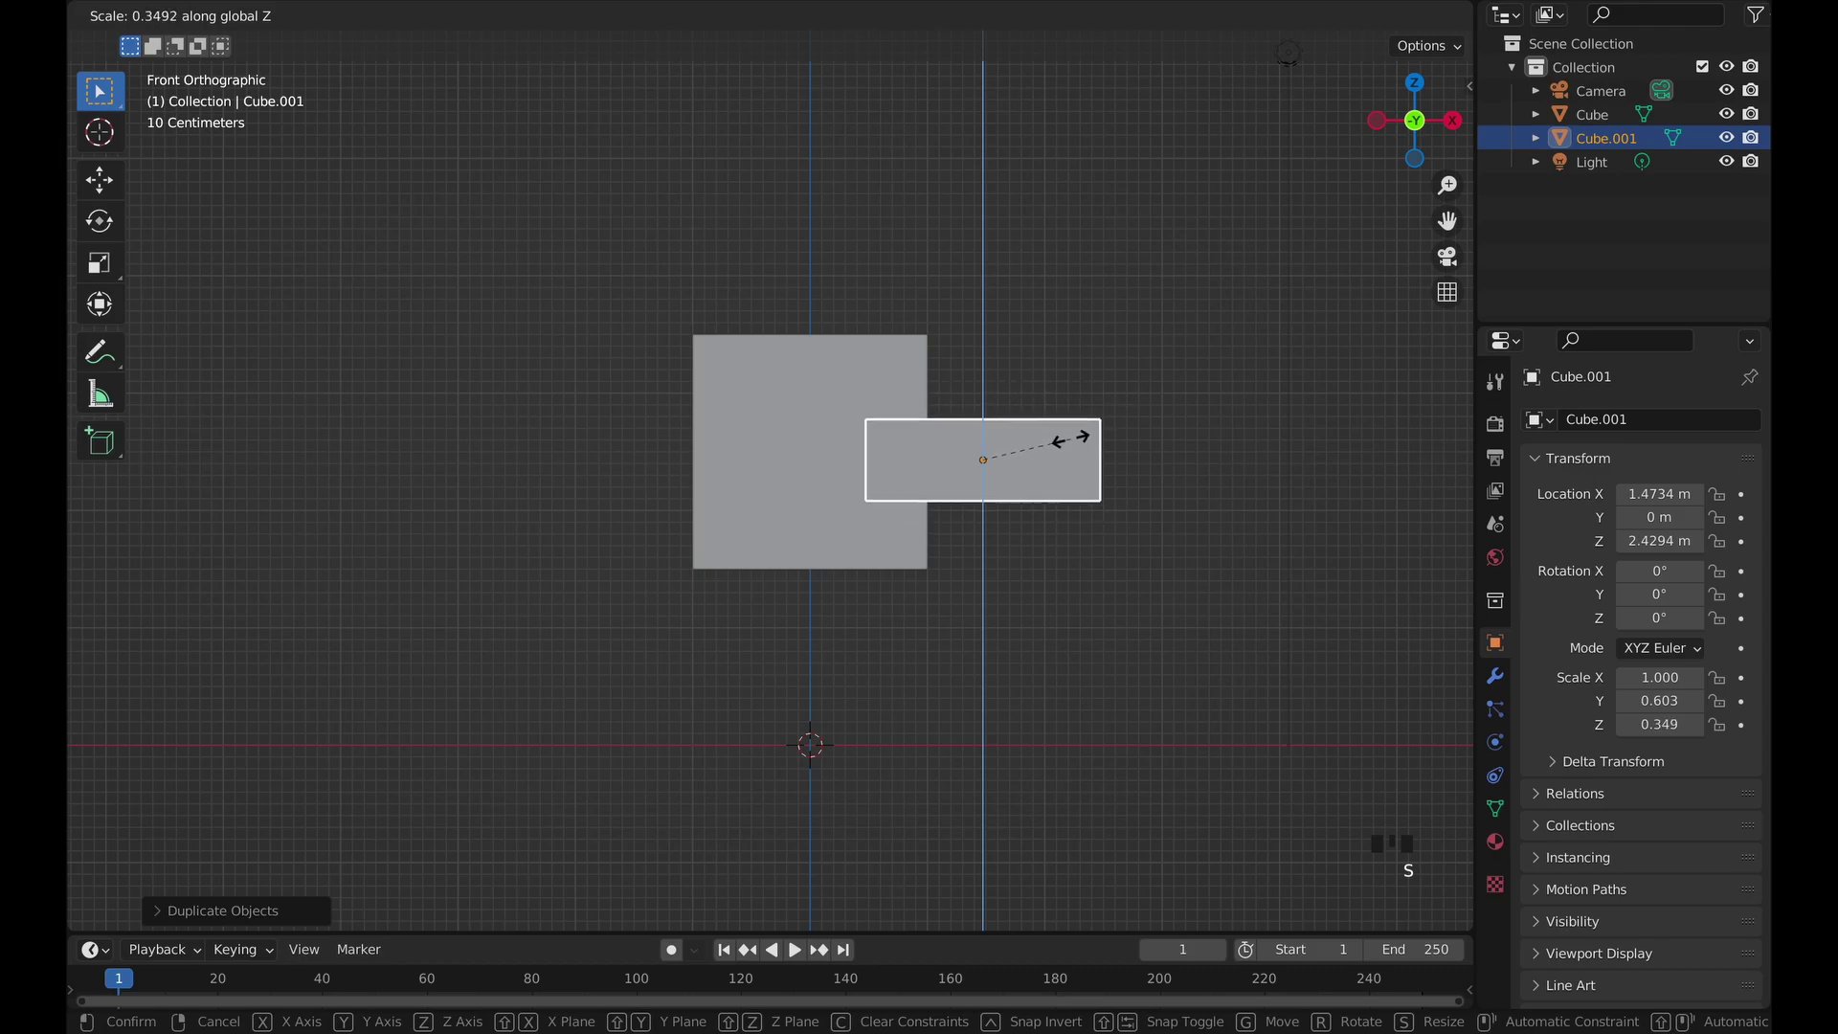
click(1073, 448)
Move the arm block to about X 1.52 m, Z 2.62 m and scale it along Y to a depth of about 0.4.
key(g)
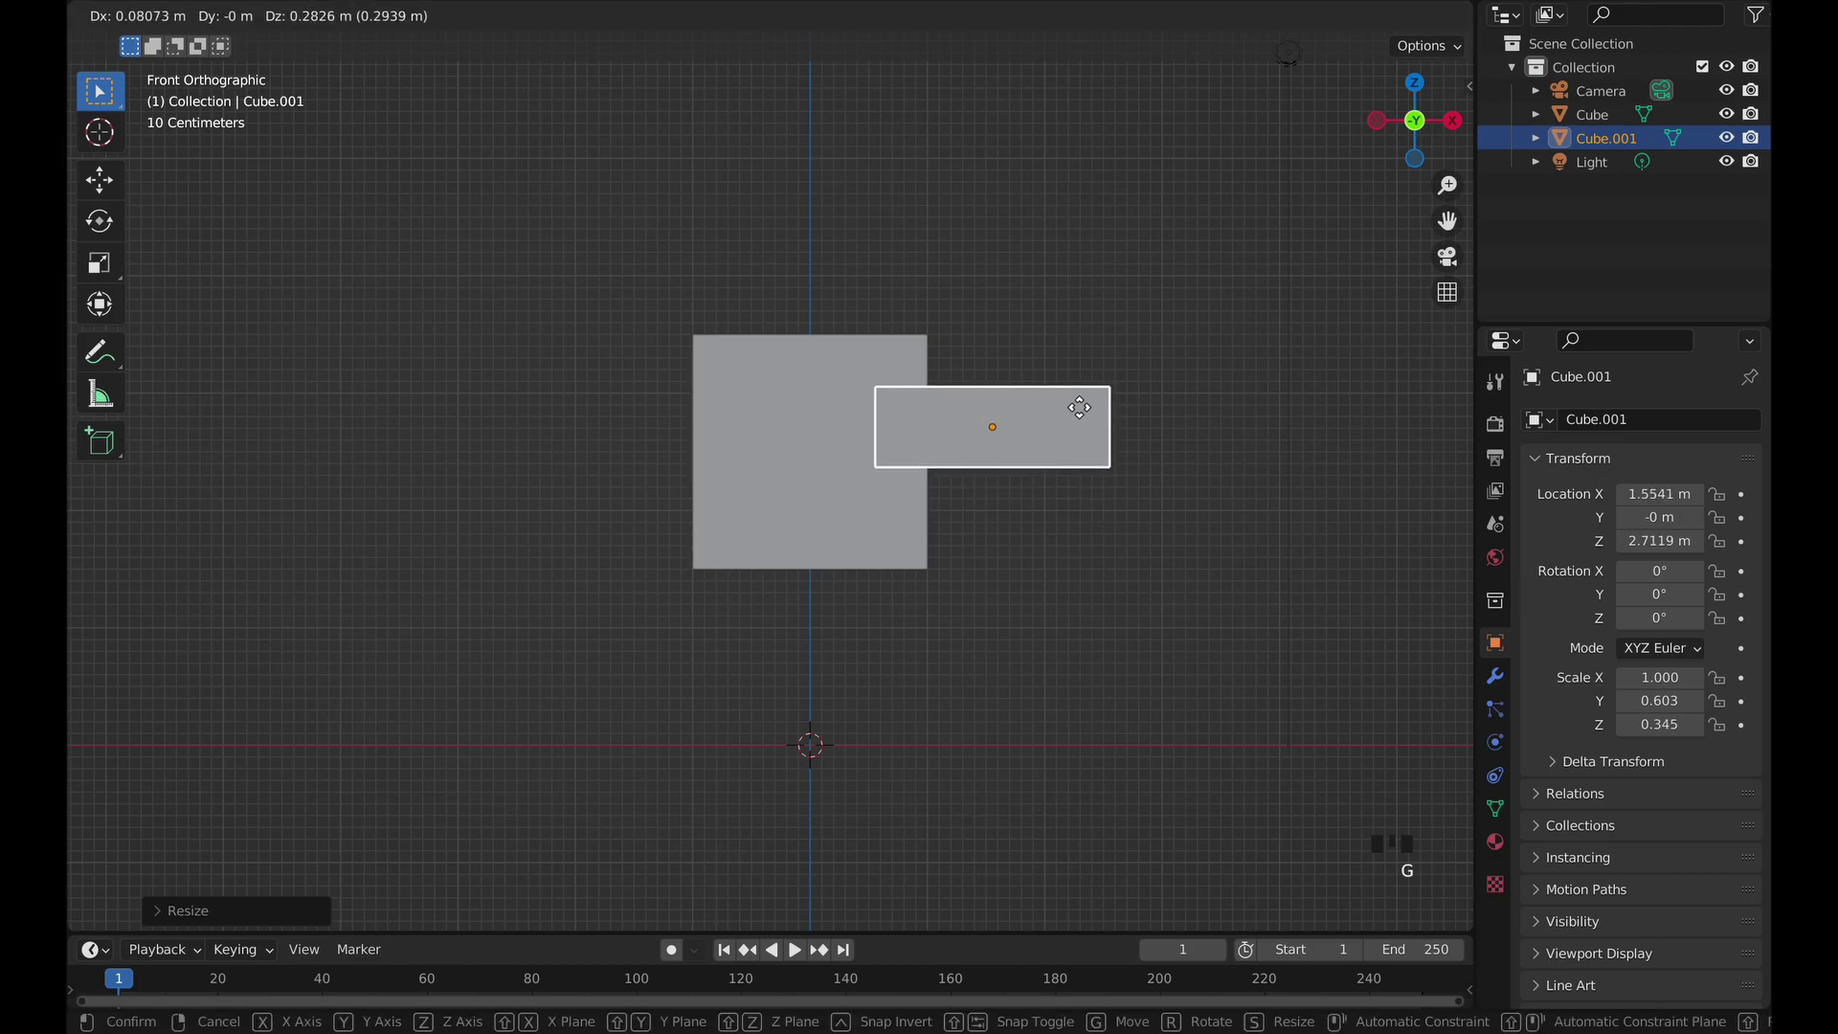
click(1076, 416)
middle_drag(1076, 415, 1076, 415)
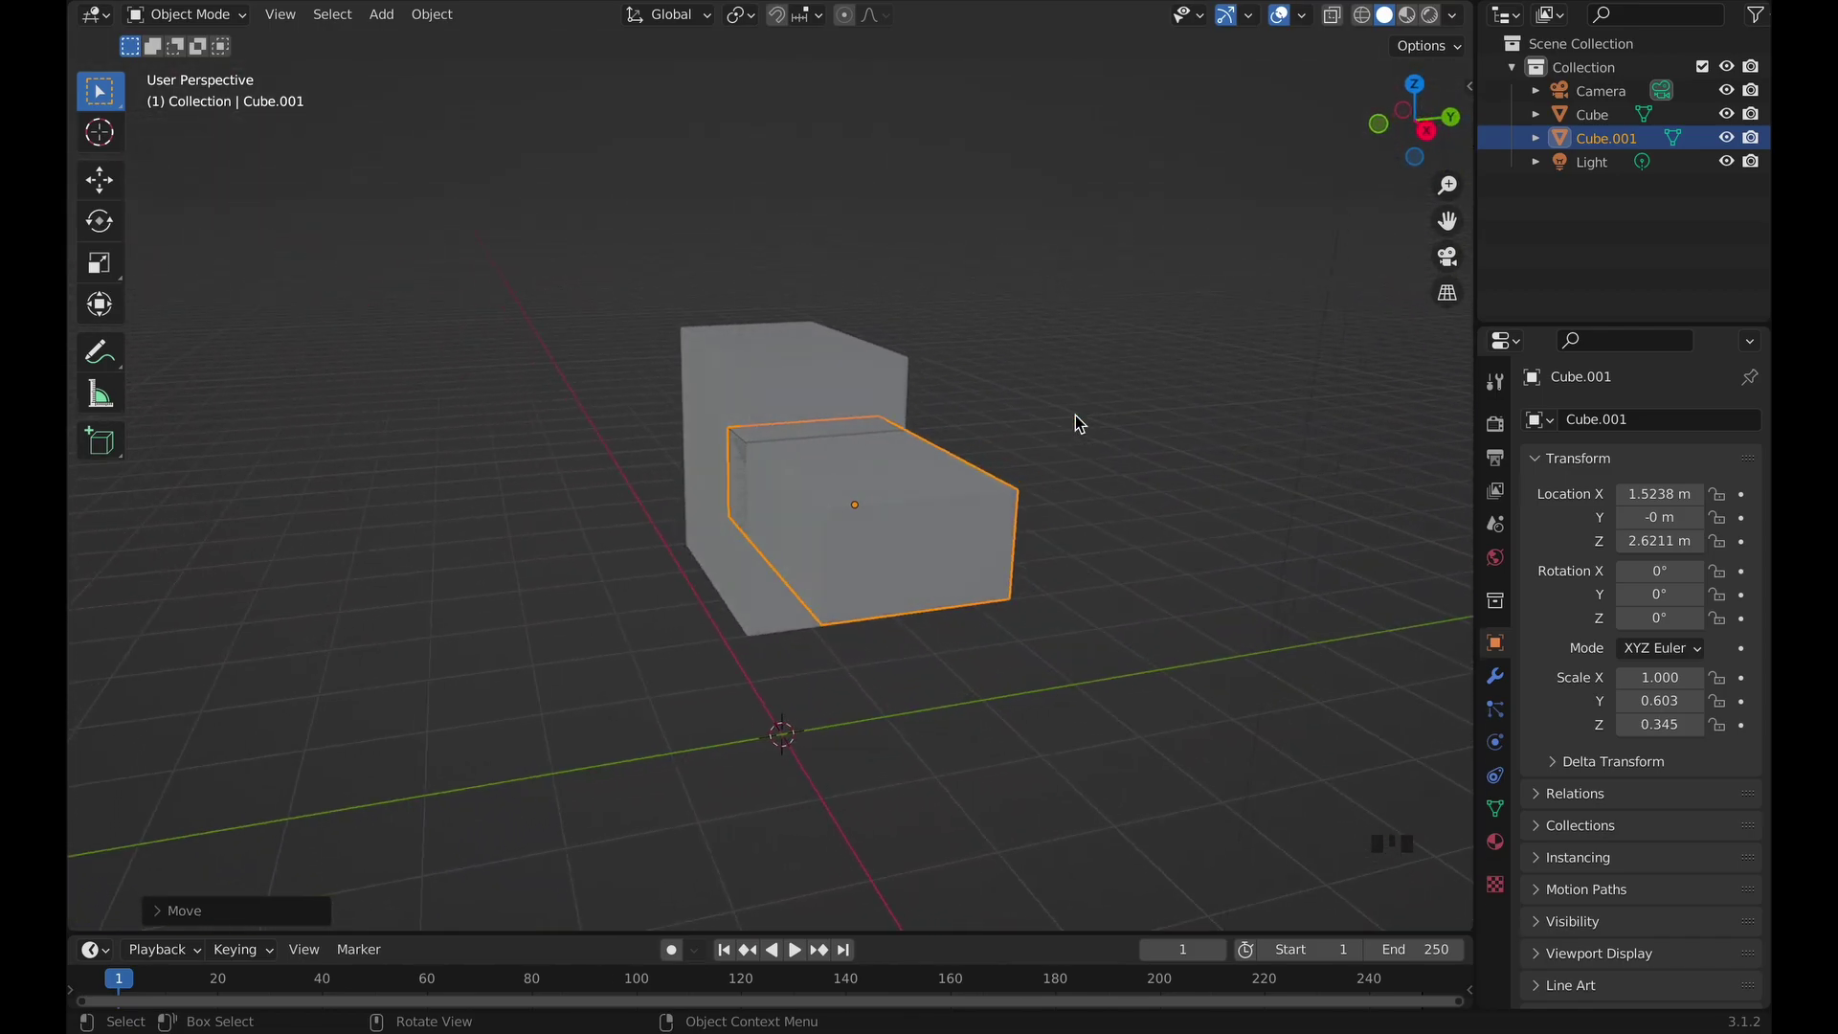
key(s)
key(y)
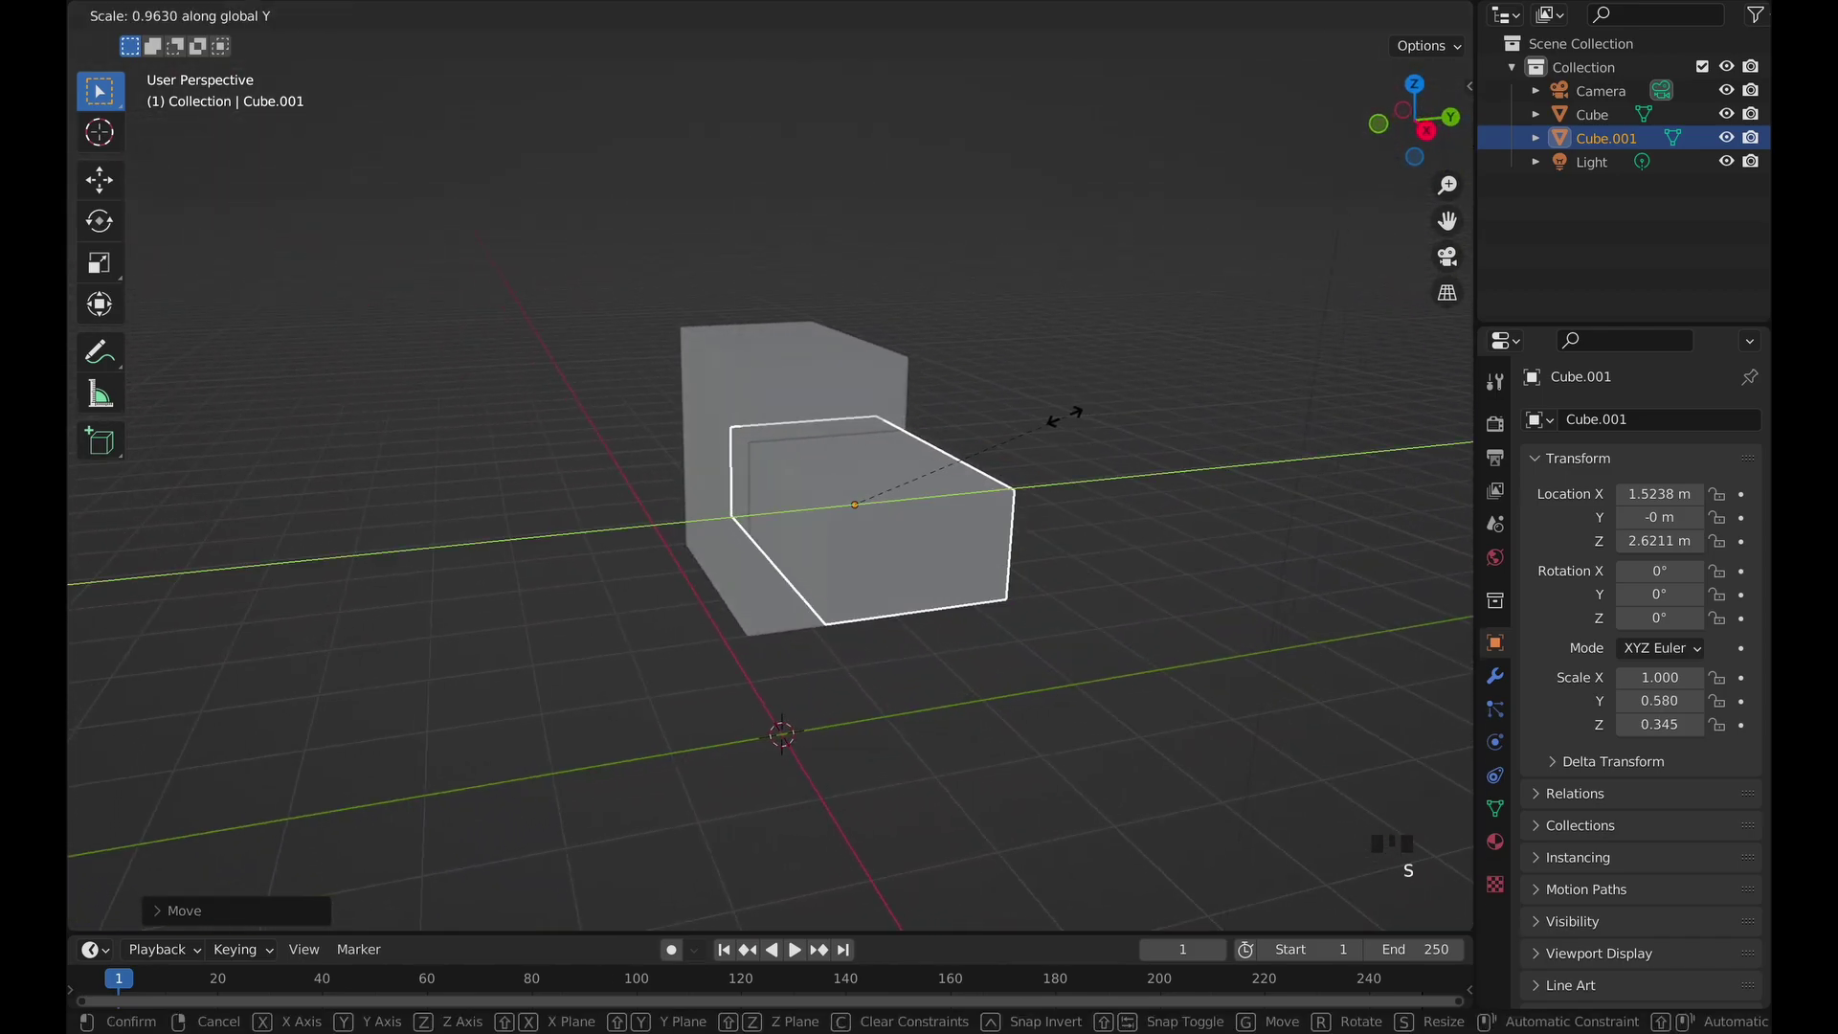
click(1001, 453)
middle_drag(1000, 453, 999, 447)
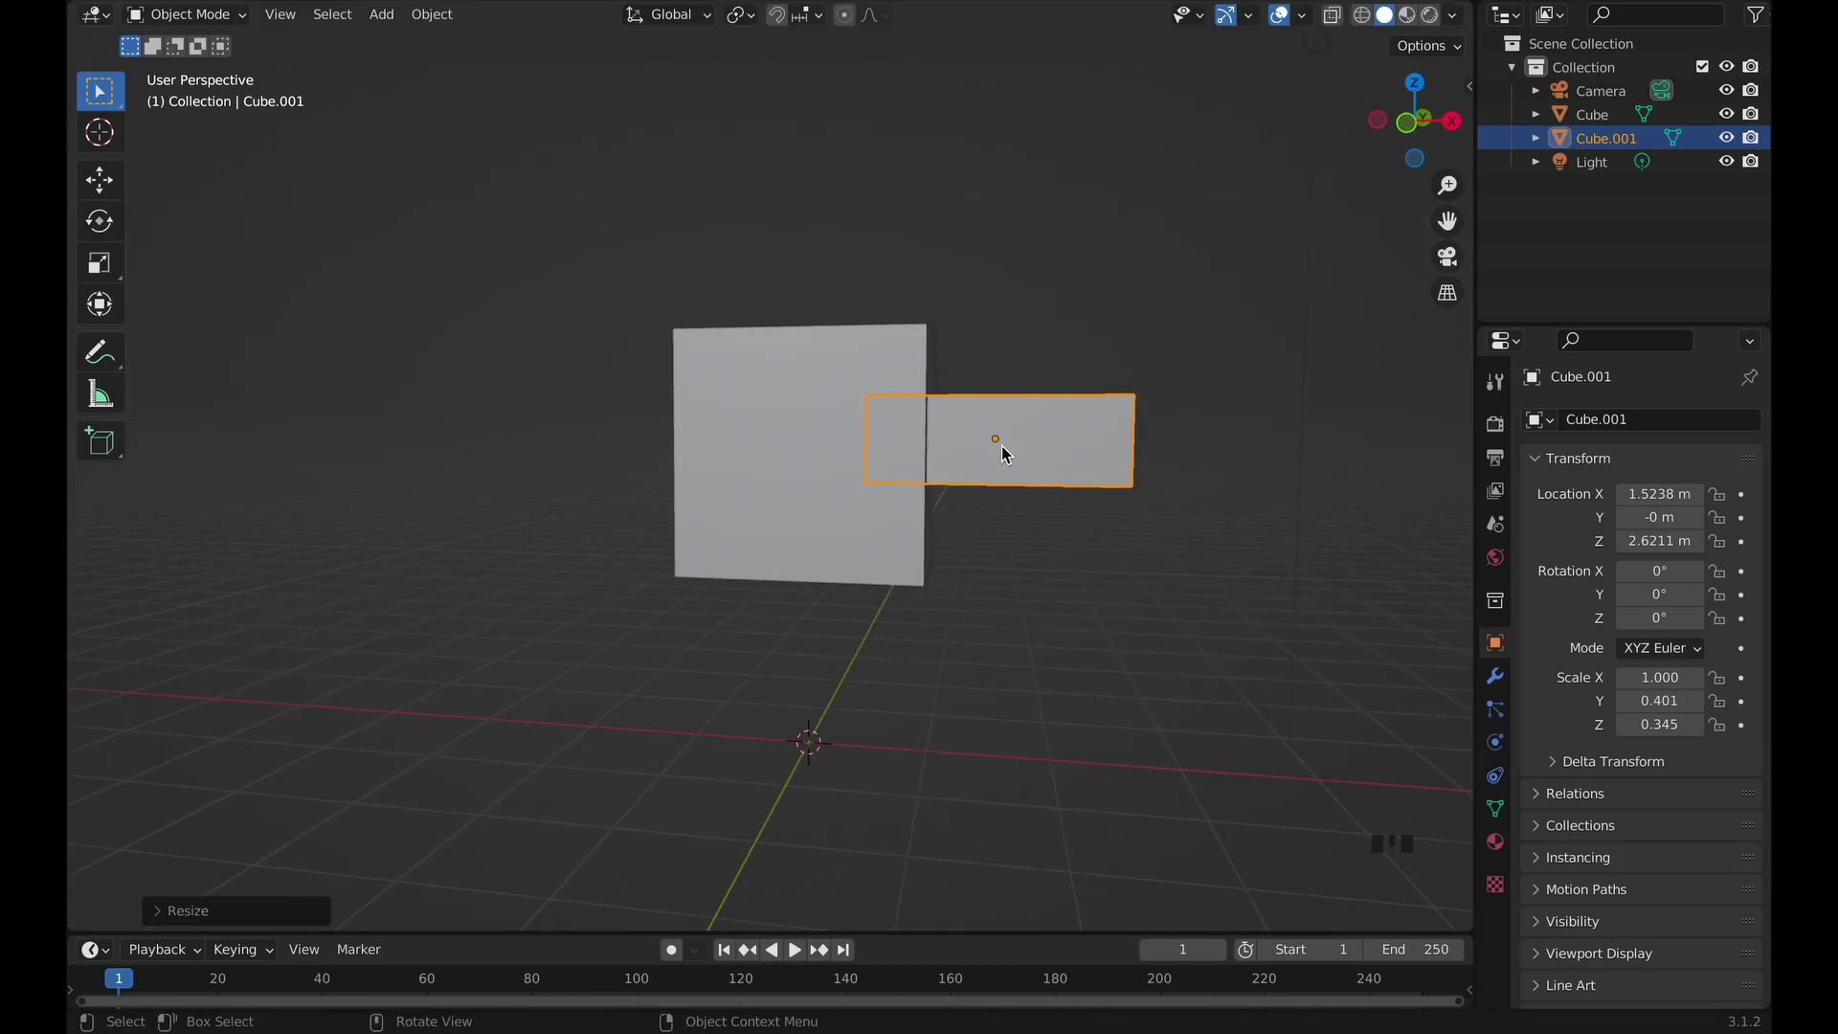
In front view, lower the arm block to the body's mid-height, at about X 1.51 m, Z 2.51 m.
click(1125, 583)
middle_drag(1124, 583, 1124, 582)
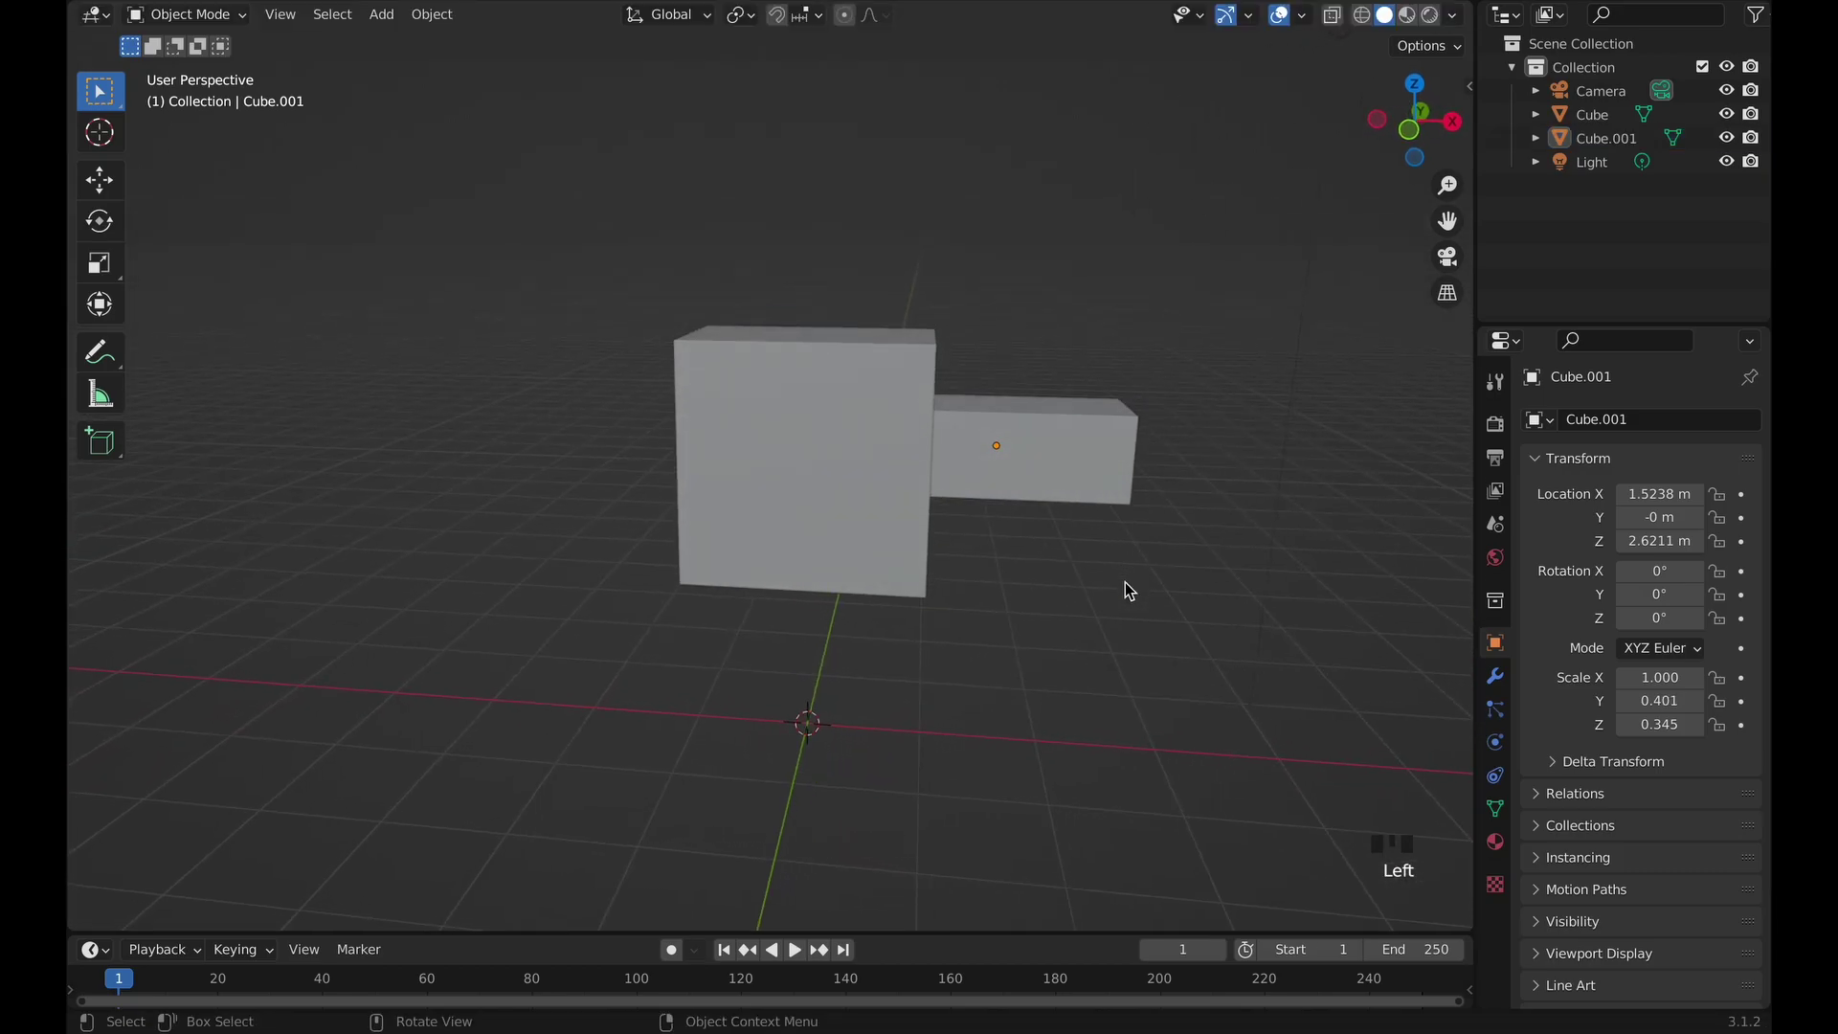
key(KP_1)
click(1042, 440)
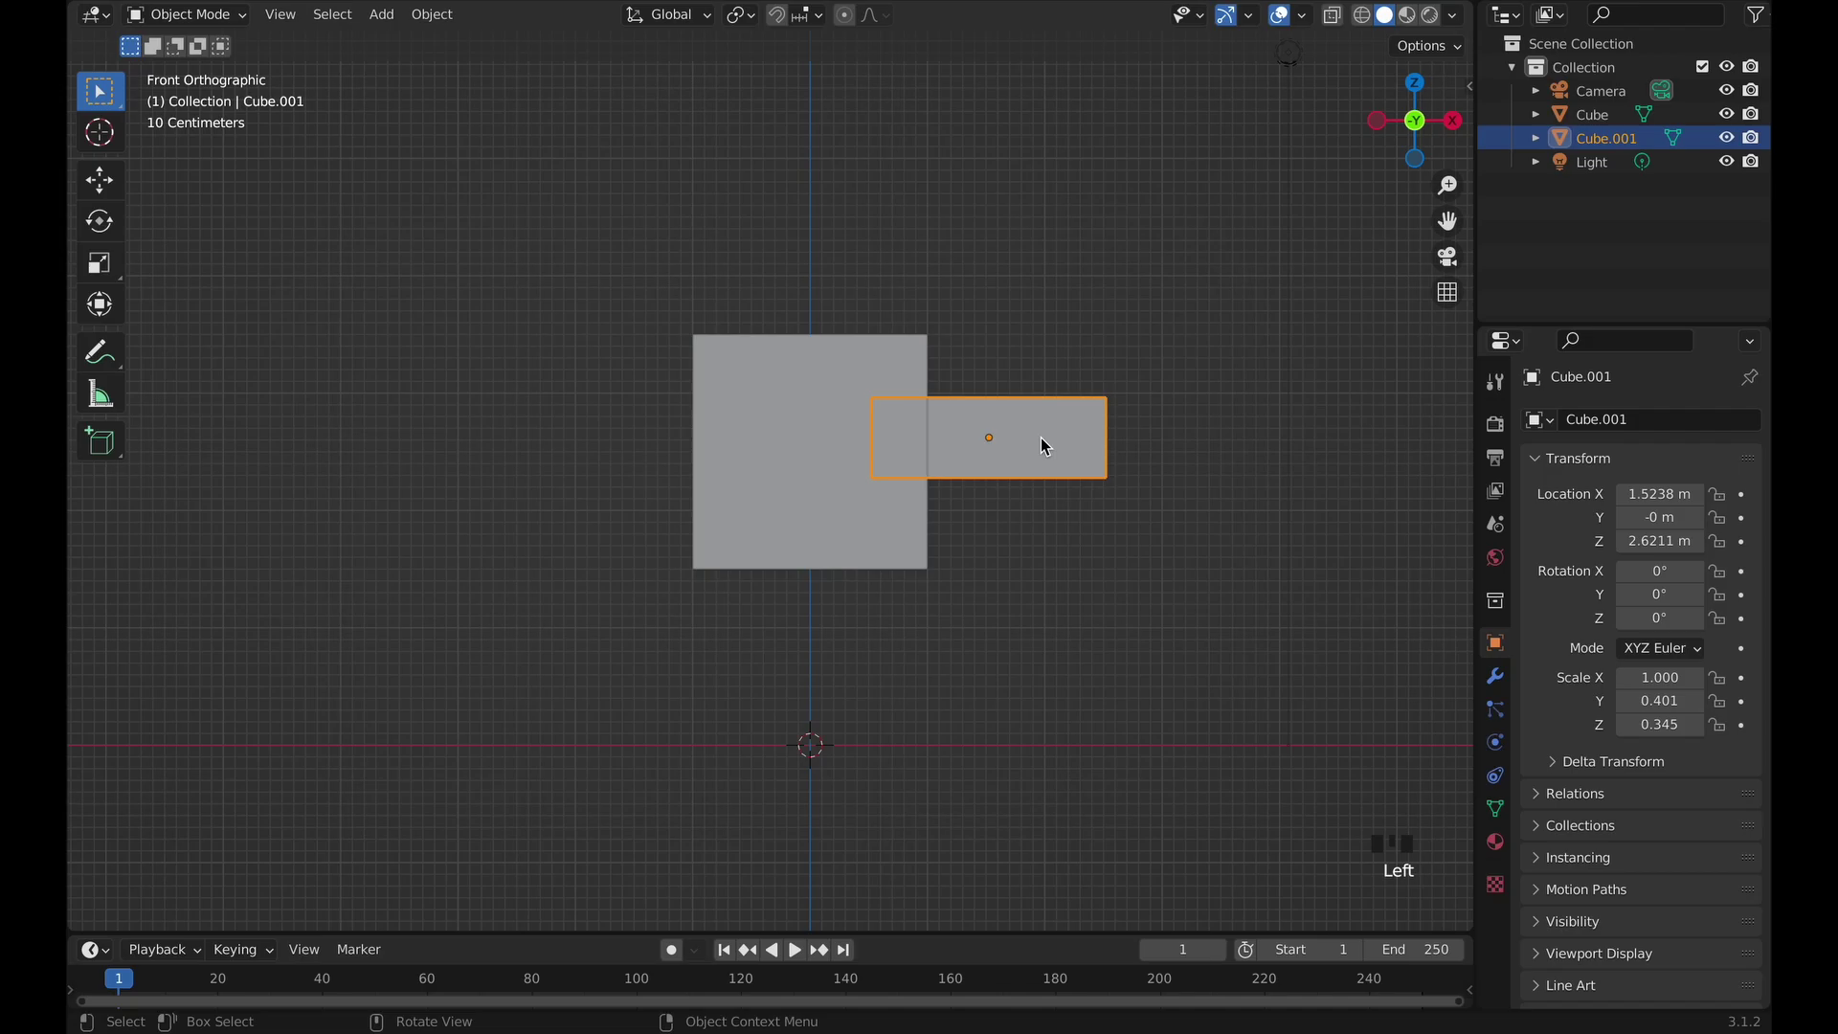
key(g)
click(1044, 459)
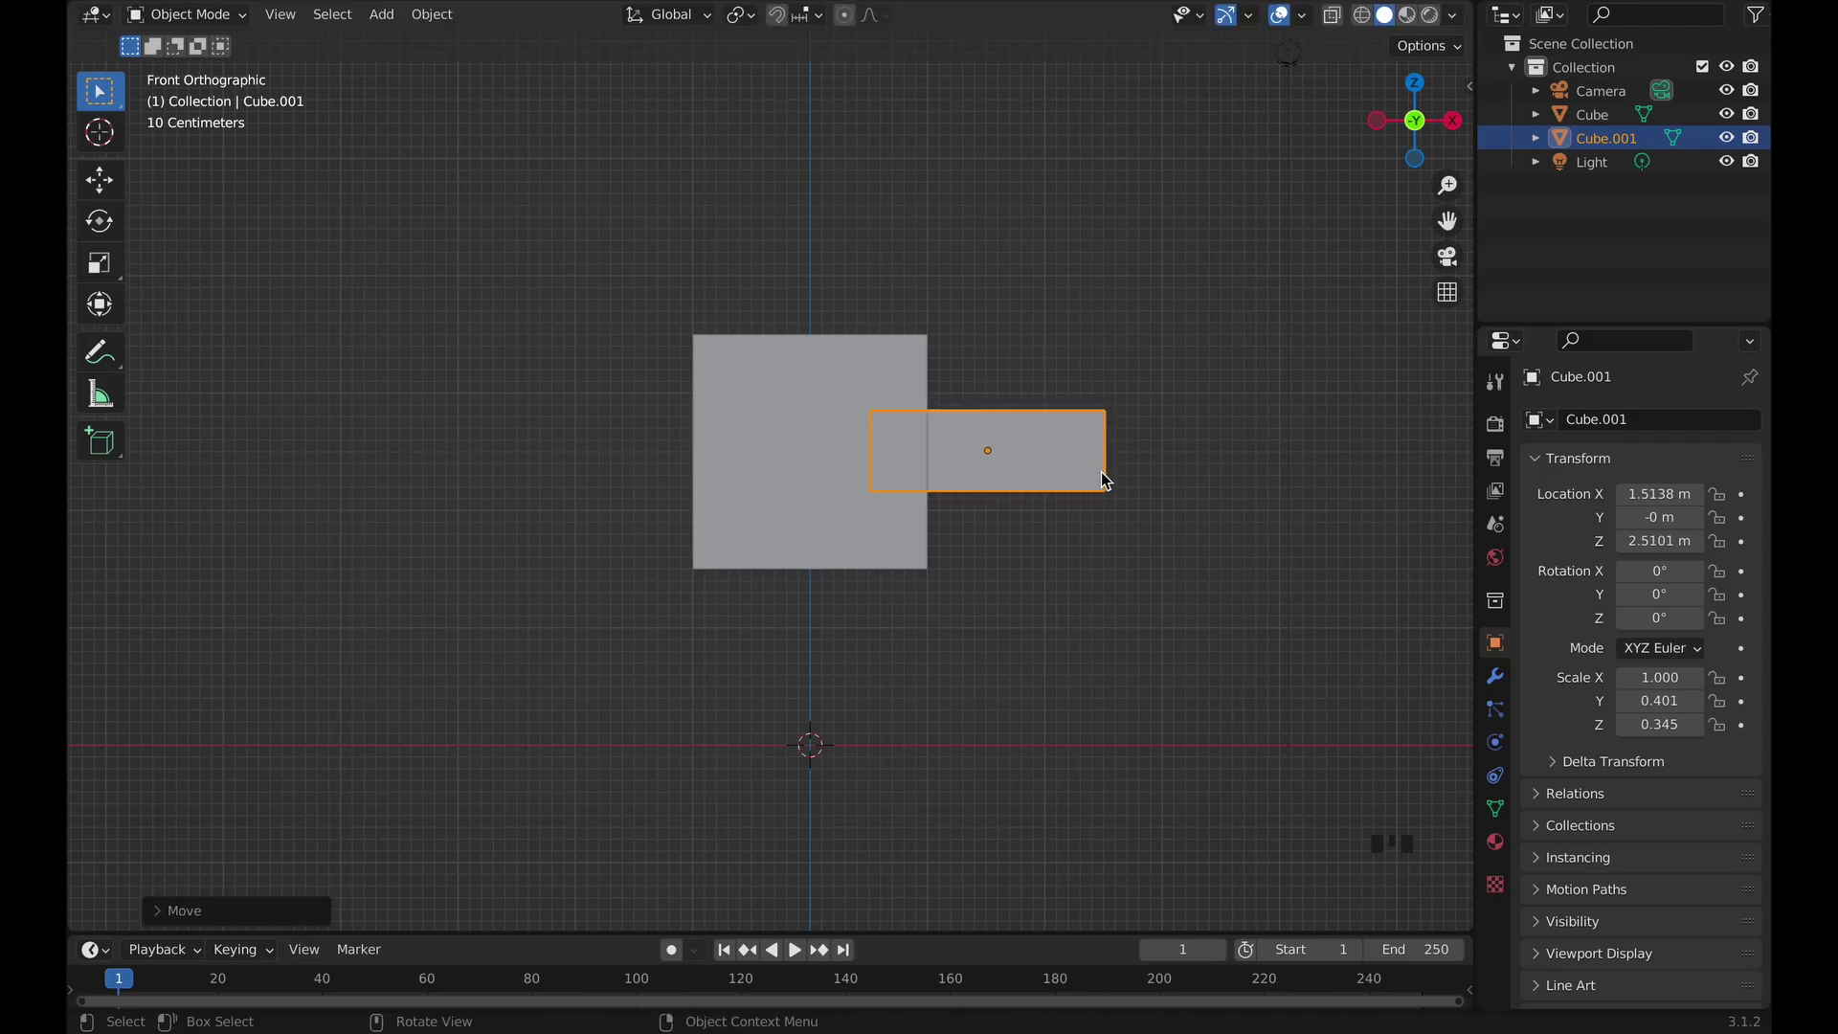
Duplicate the arm block, rotate the copy 90° about the Y axis and place it under the body as a leg.
key(shift+d)
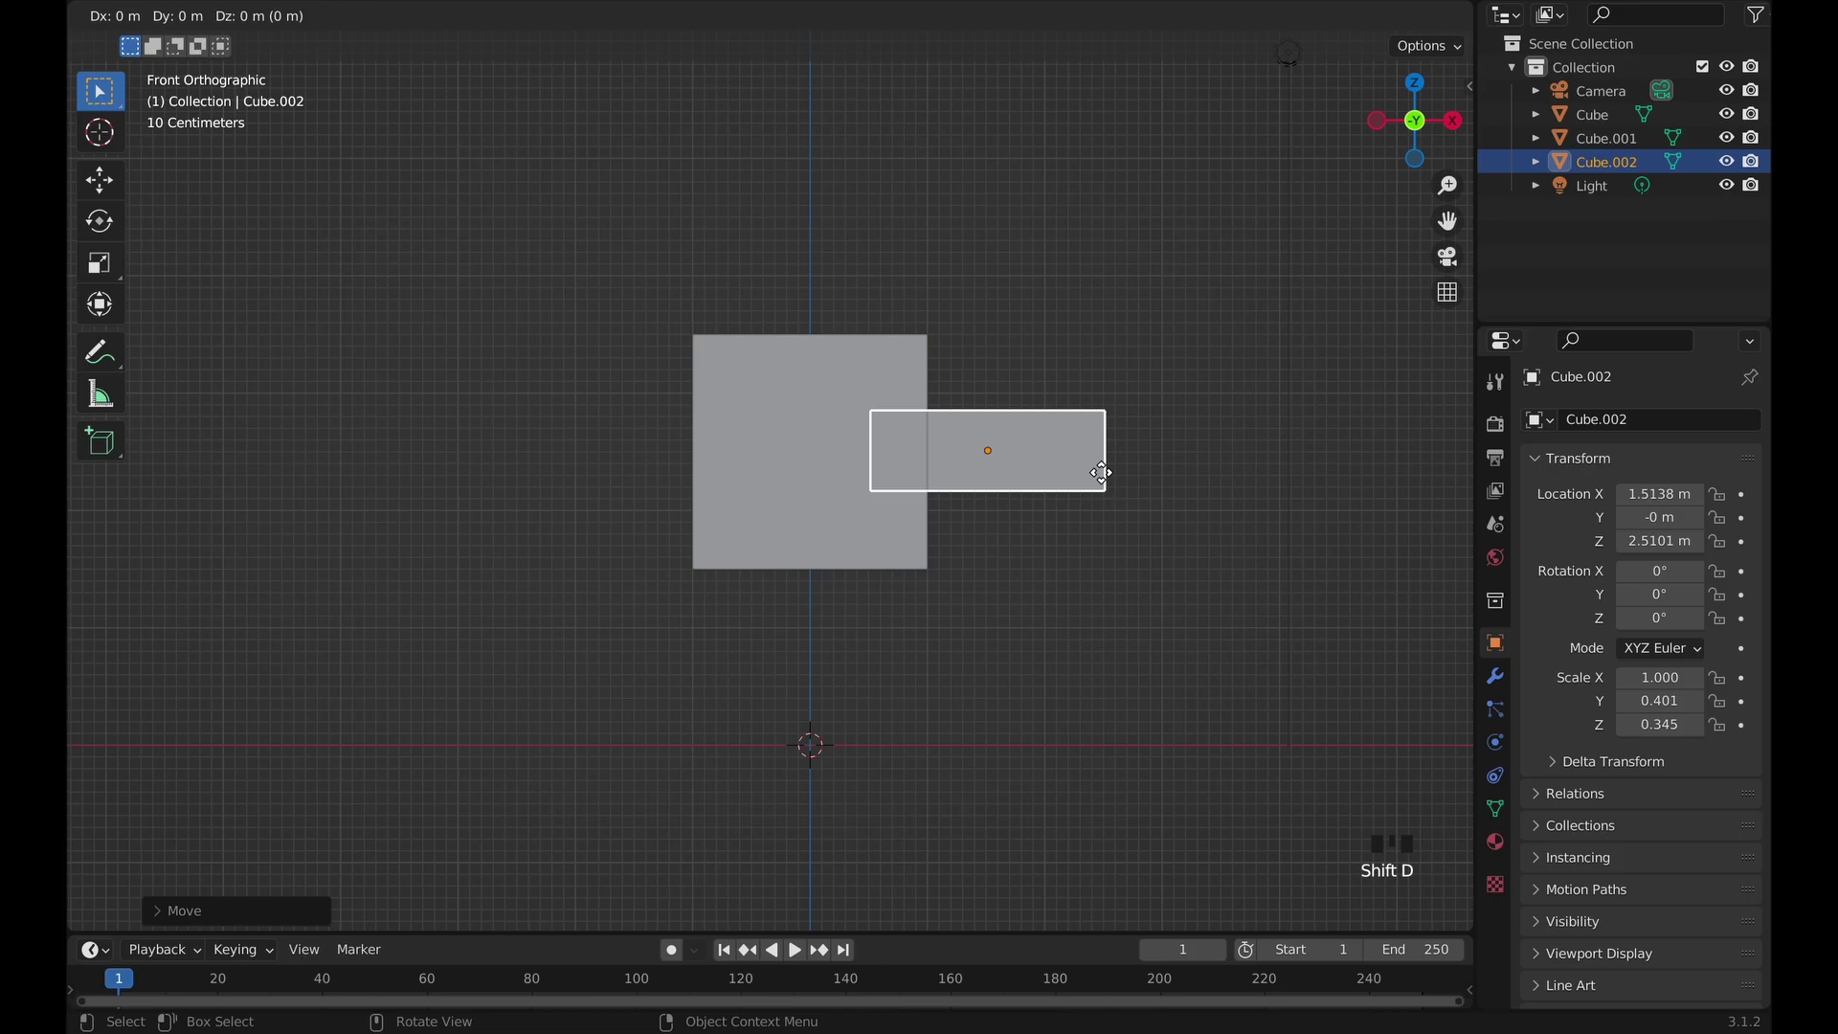
key(r)
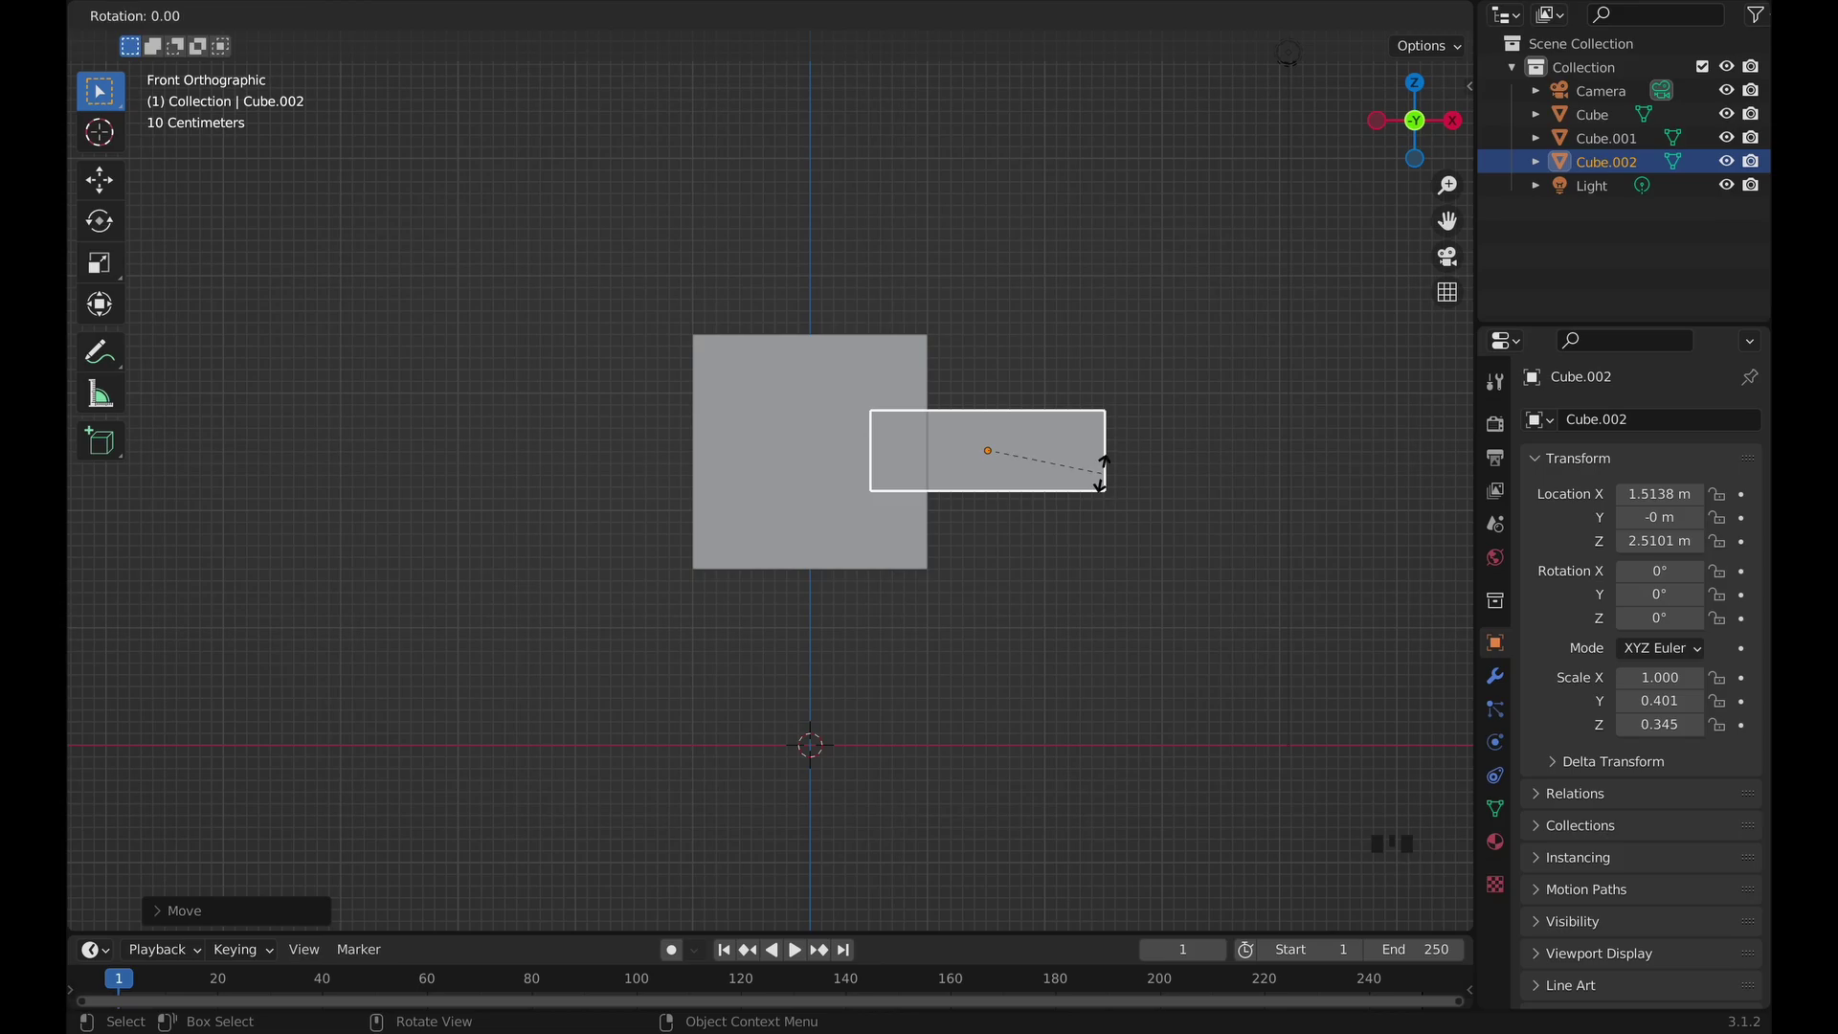
text(y)
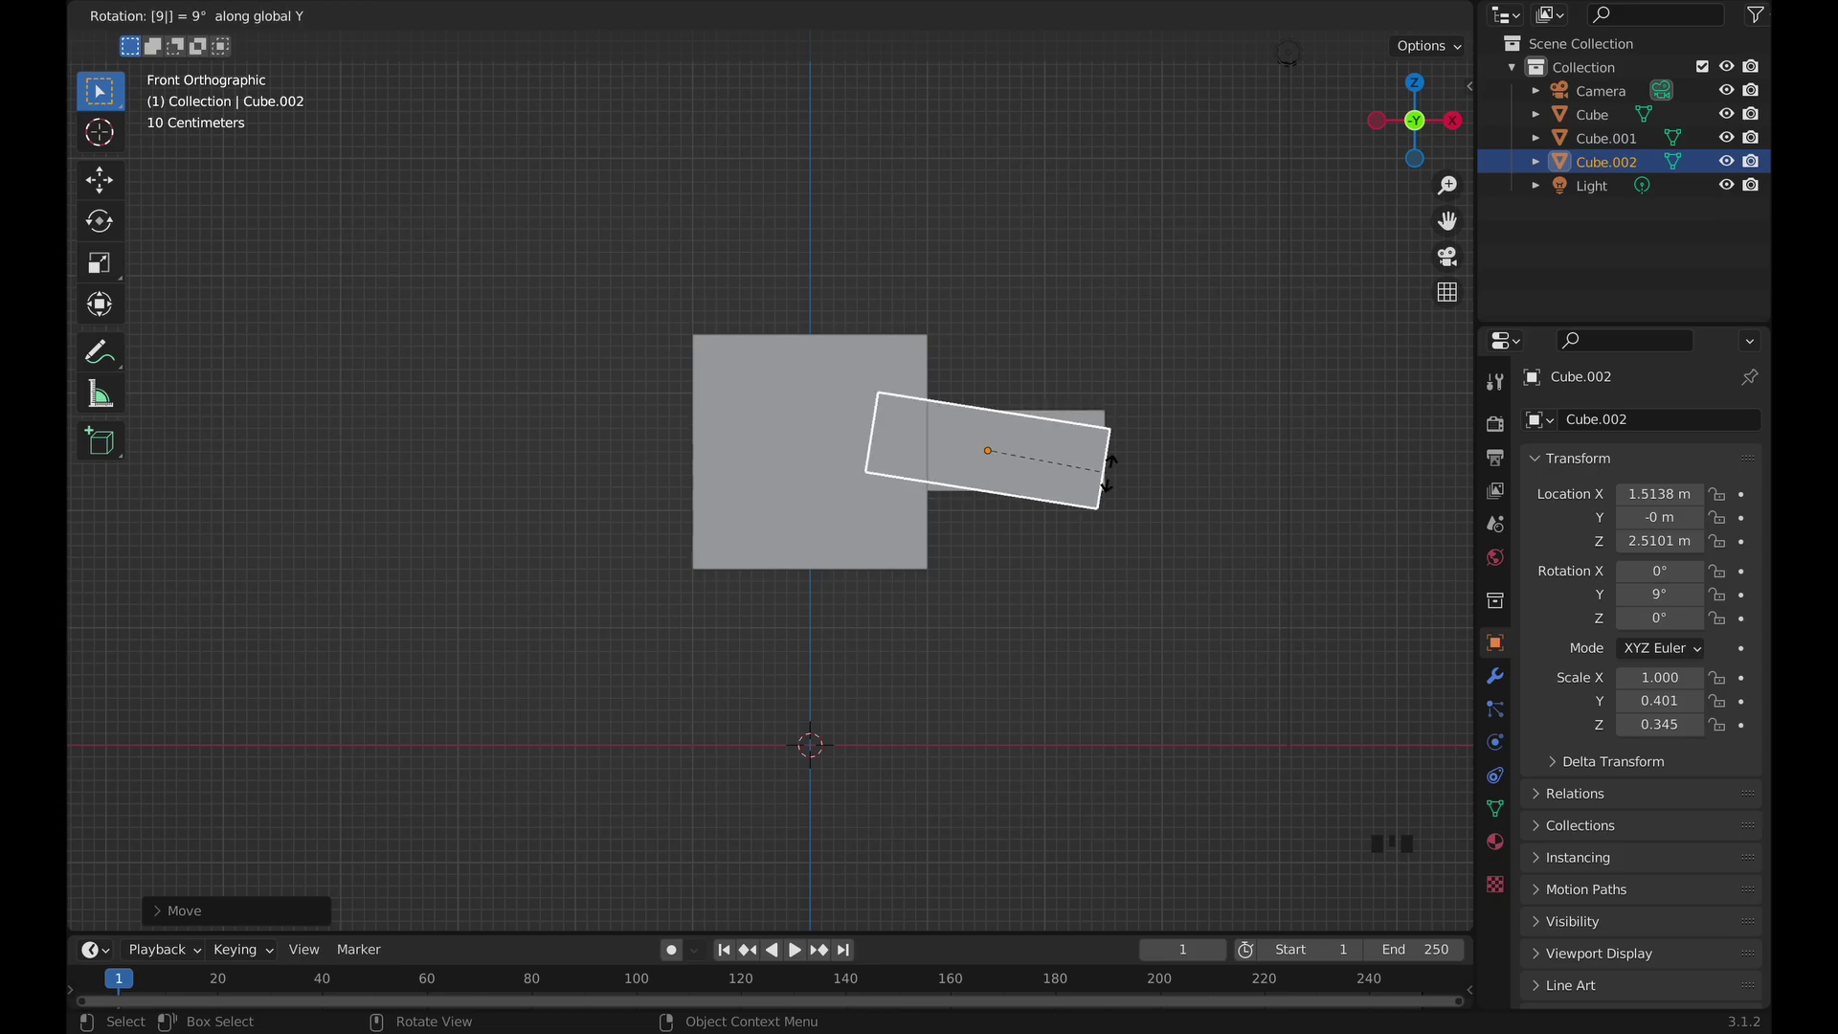
text(90)
key(Return)
key(g)
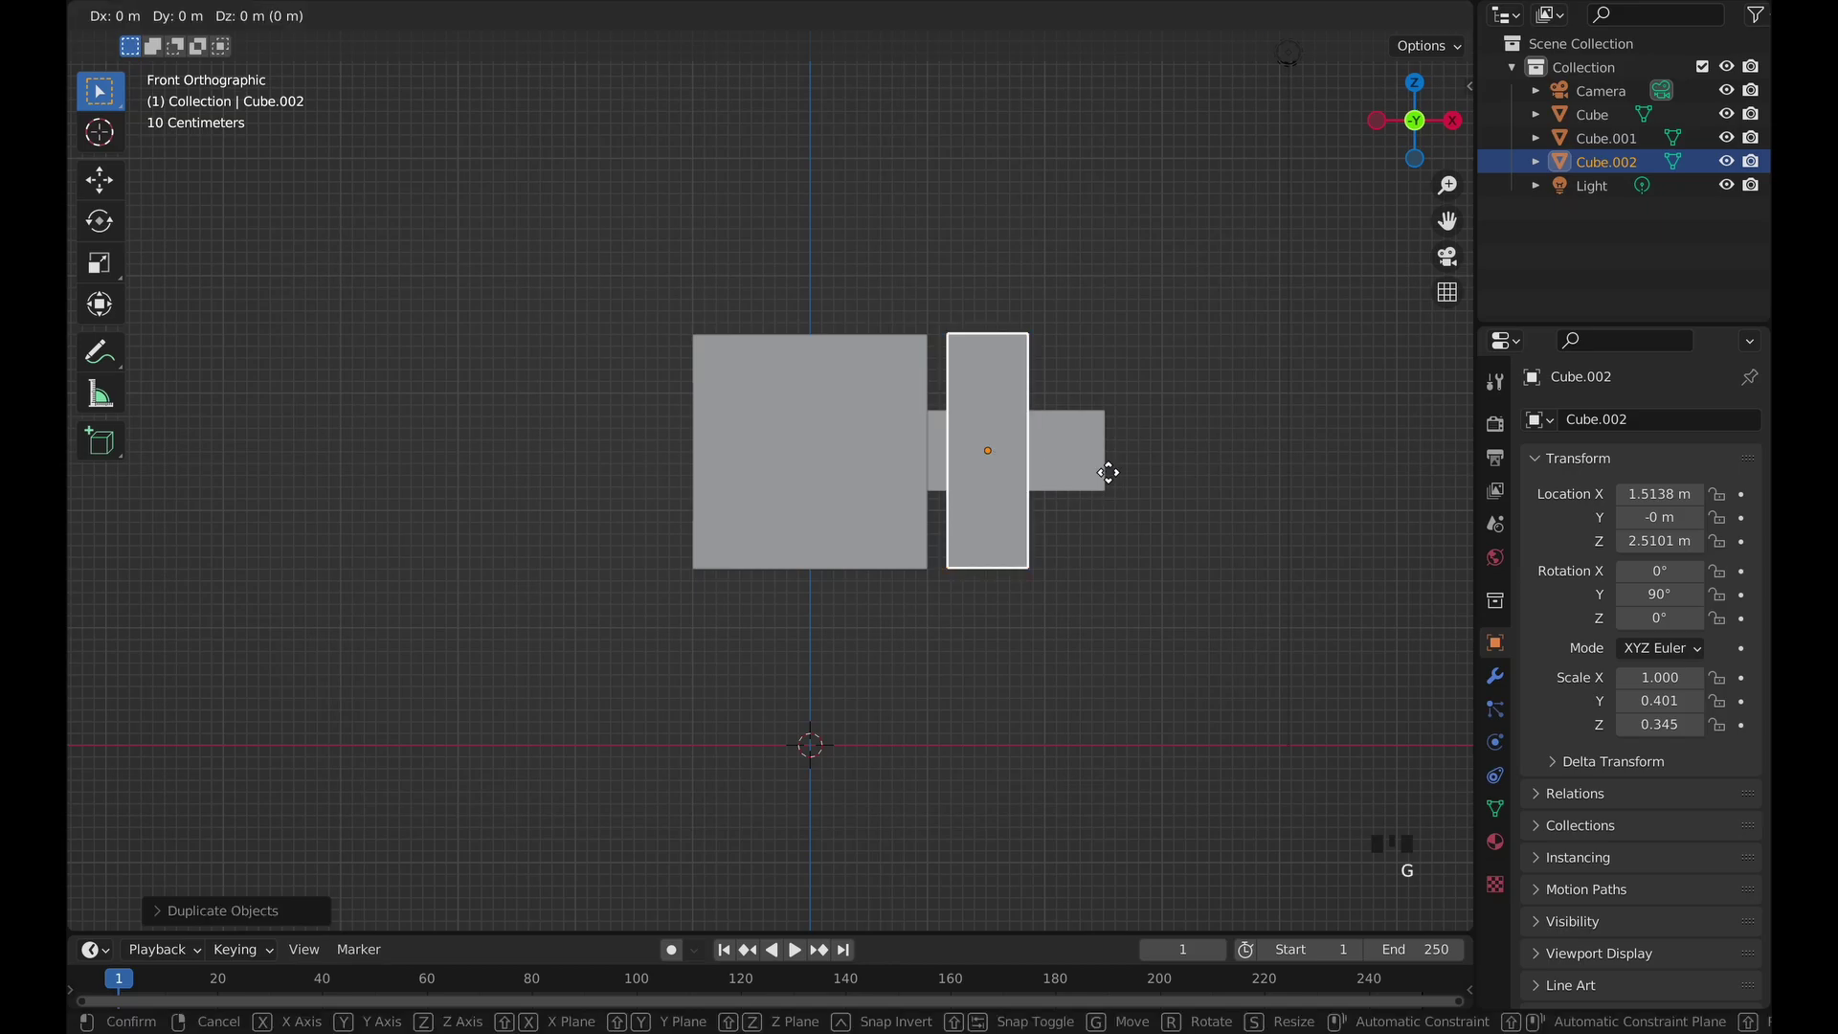
click(990, 648)
Shorten the leg block along Z to about 0.85 and lower it to about Z 0.87 m so it stands on the ground line.
key(s)
key(z)
click(973, 647)
key(g)
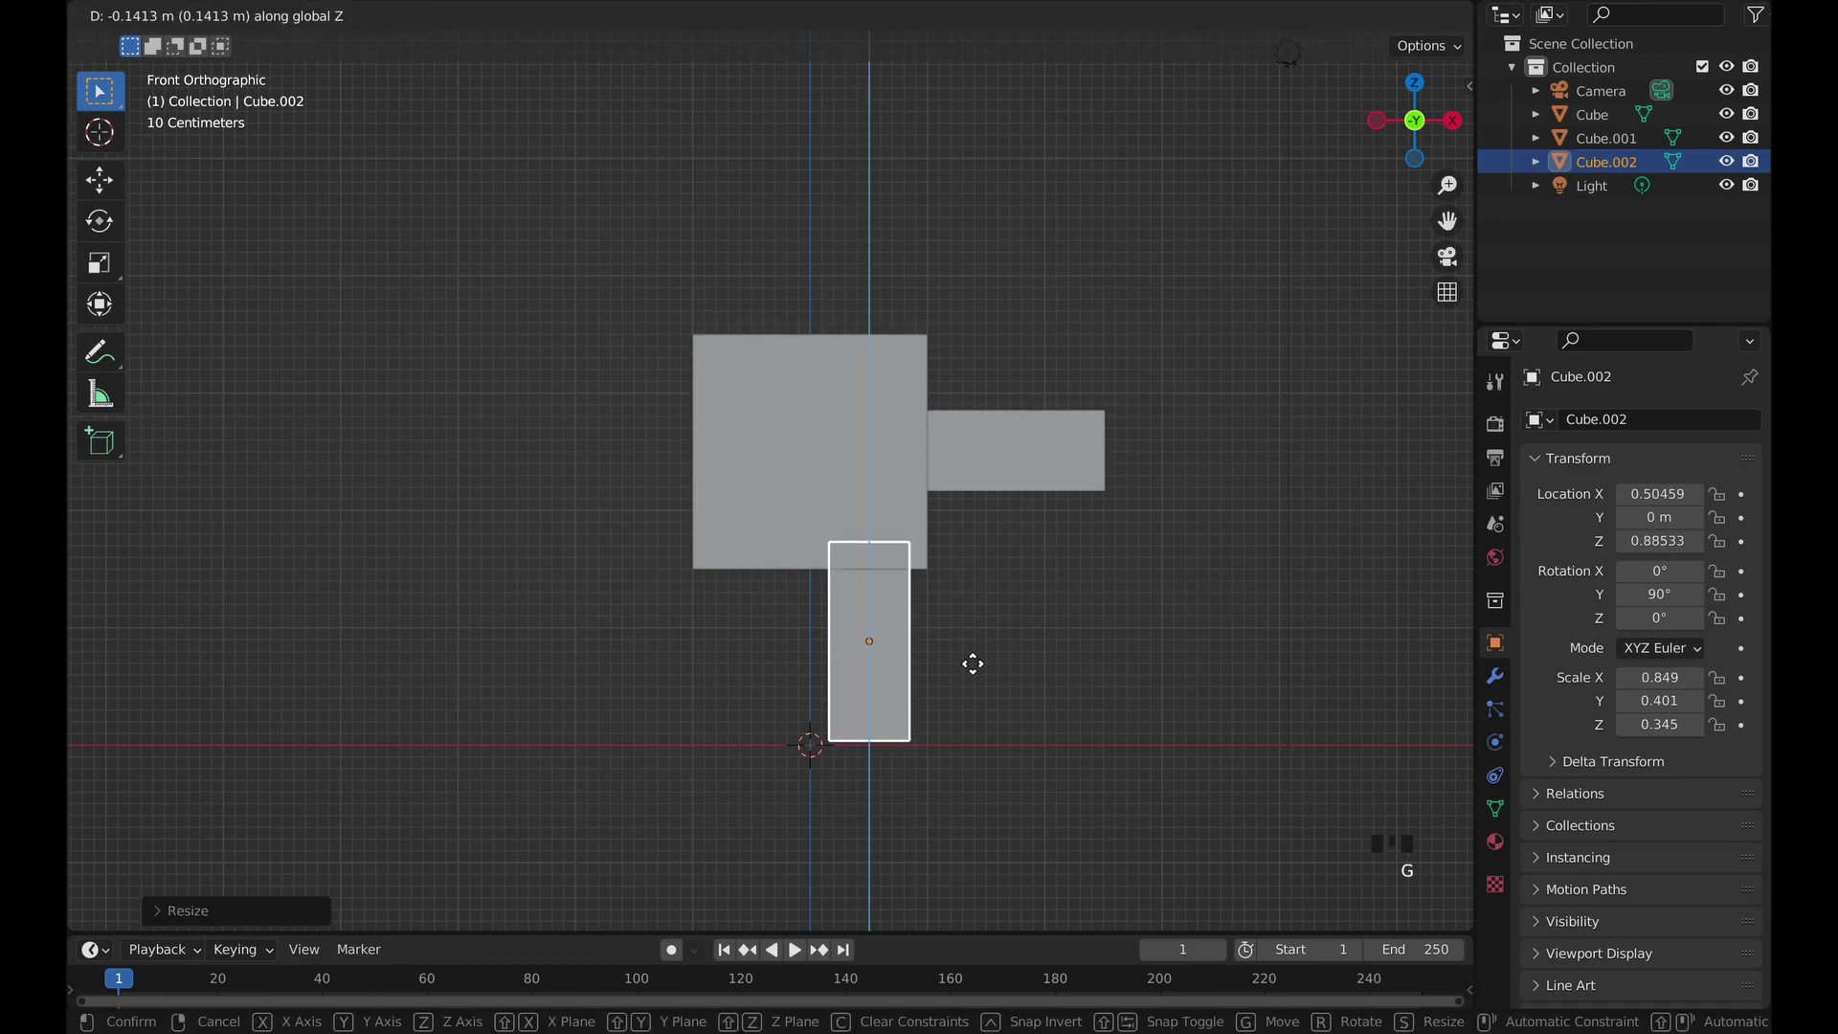
click(973, 662)
click(996, 623)
Select the arm block and open its modifier settings.
shift+middle_drag(994, 623, 1014, 646)
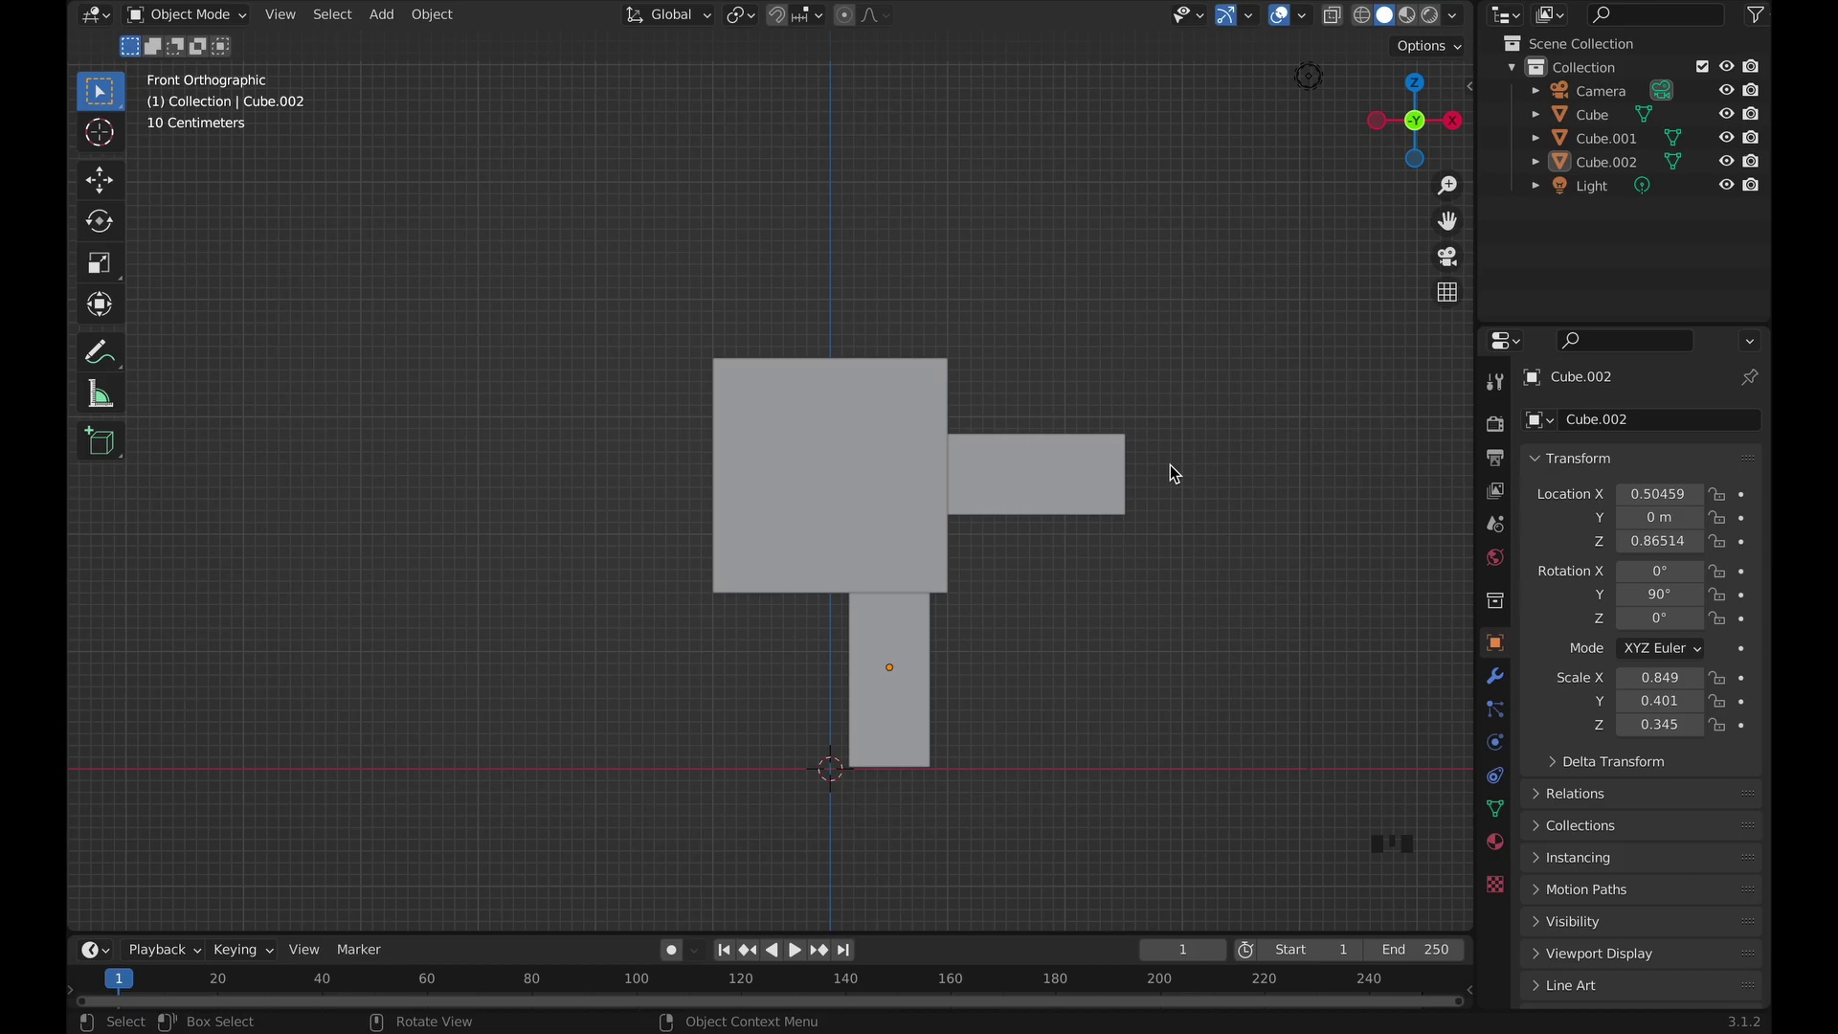
click(1051, 485)
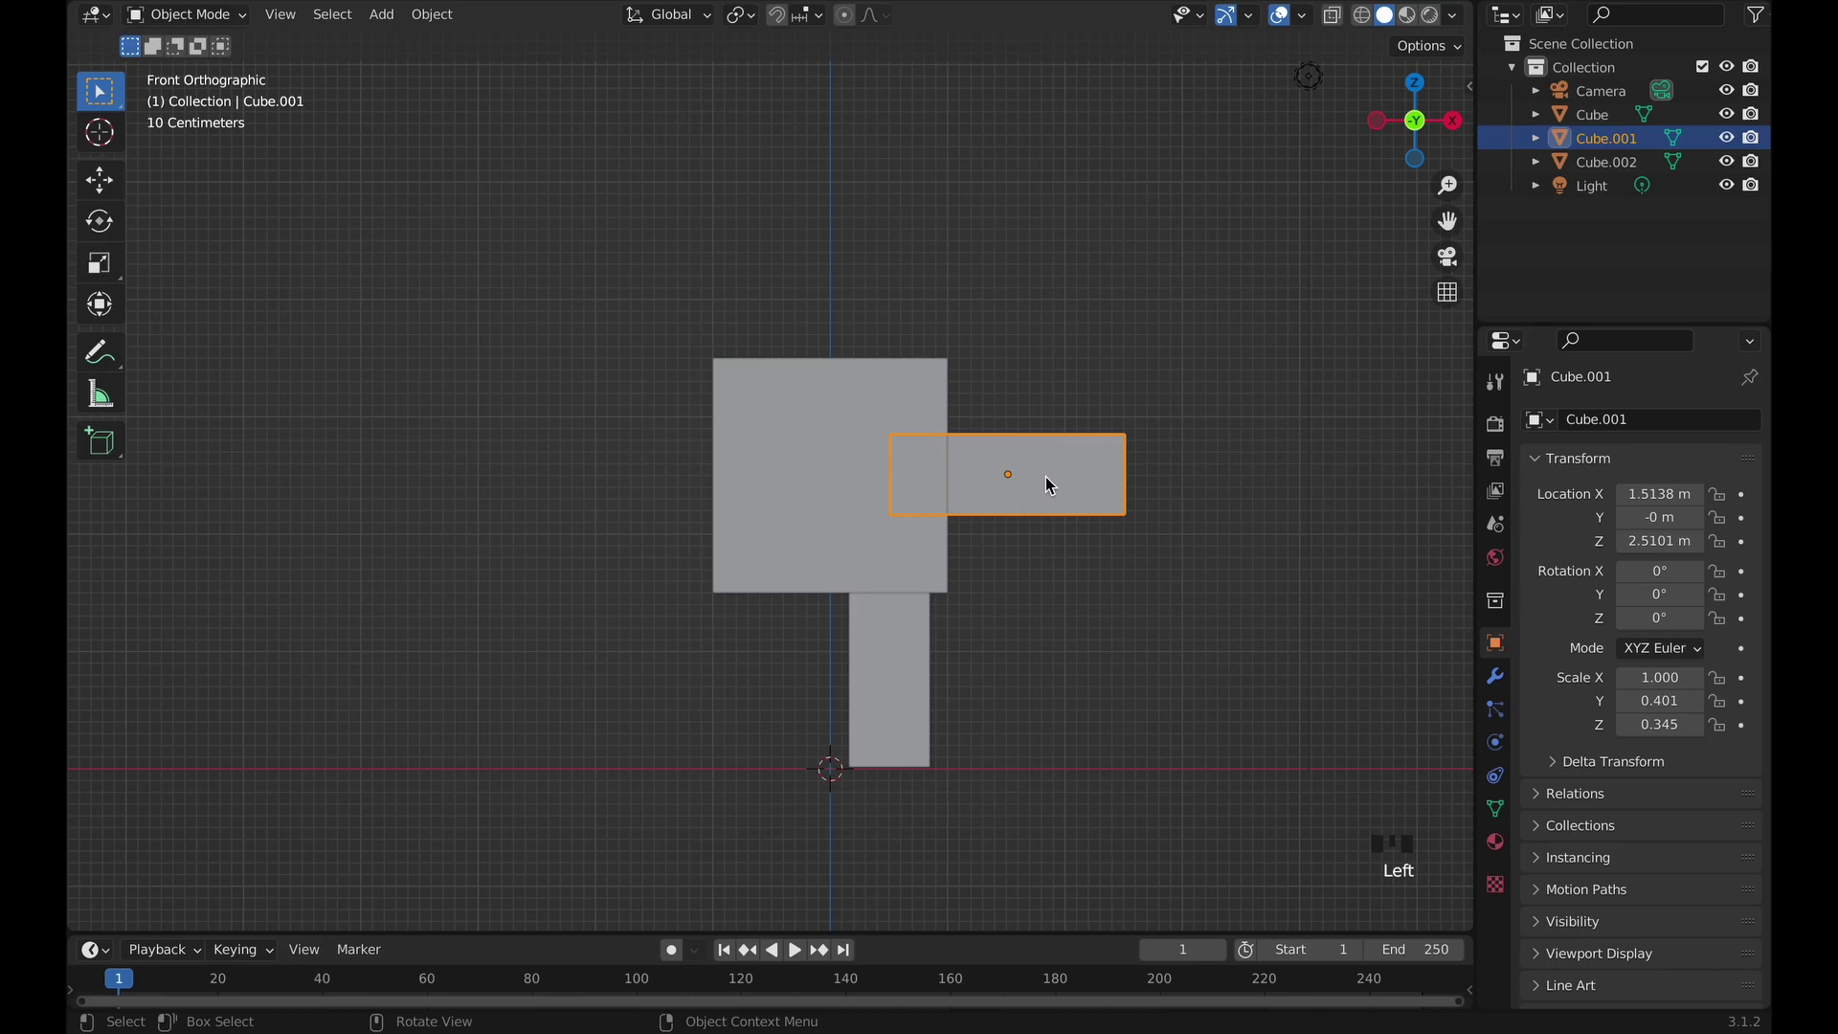
click(1496, 678)
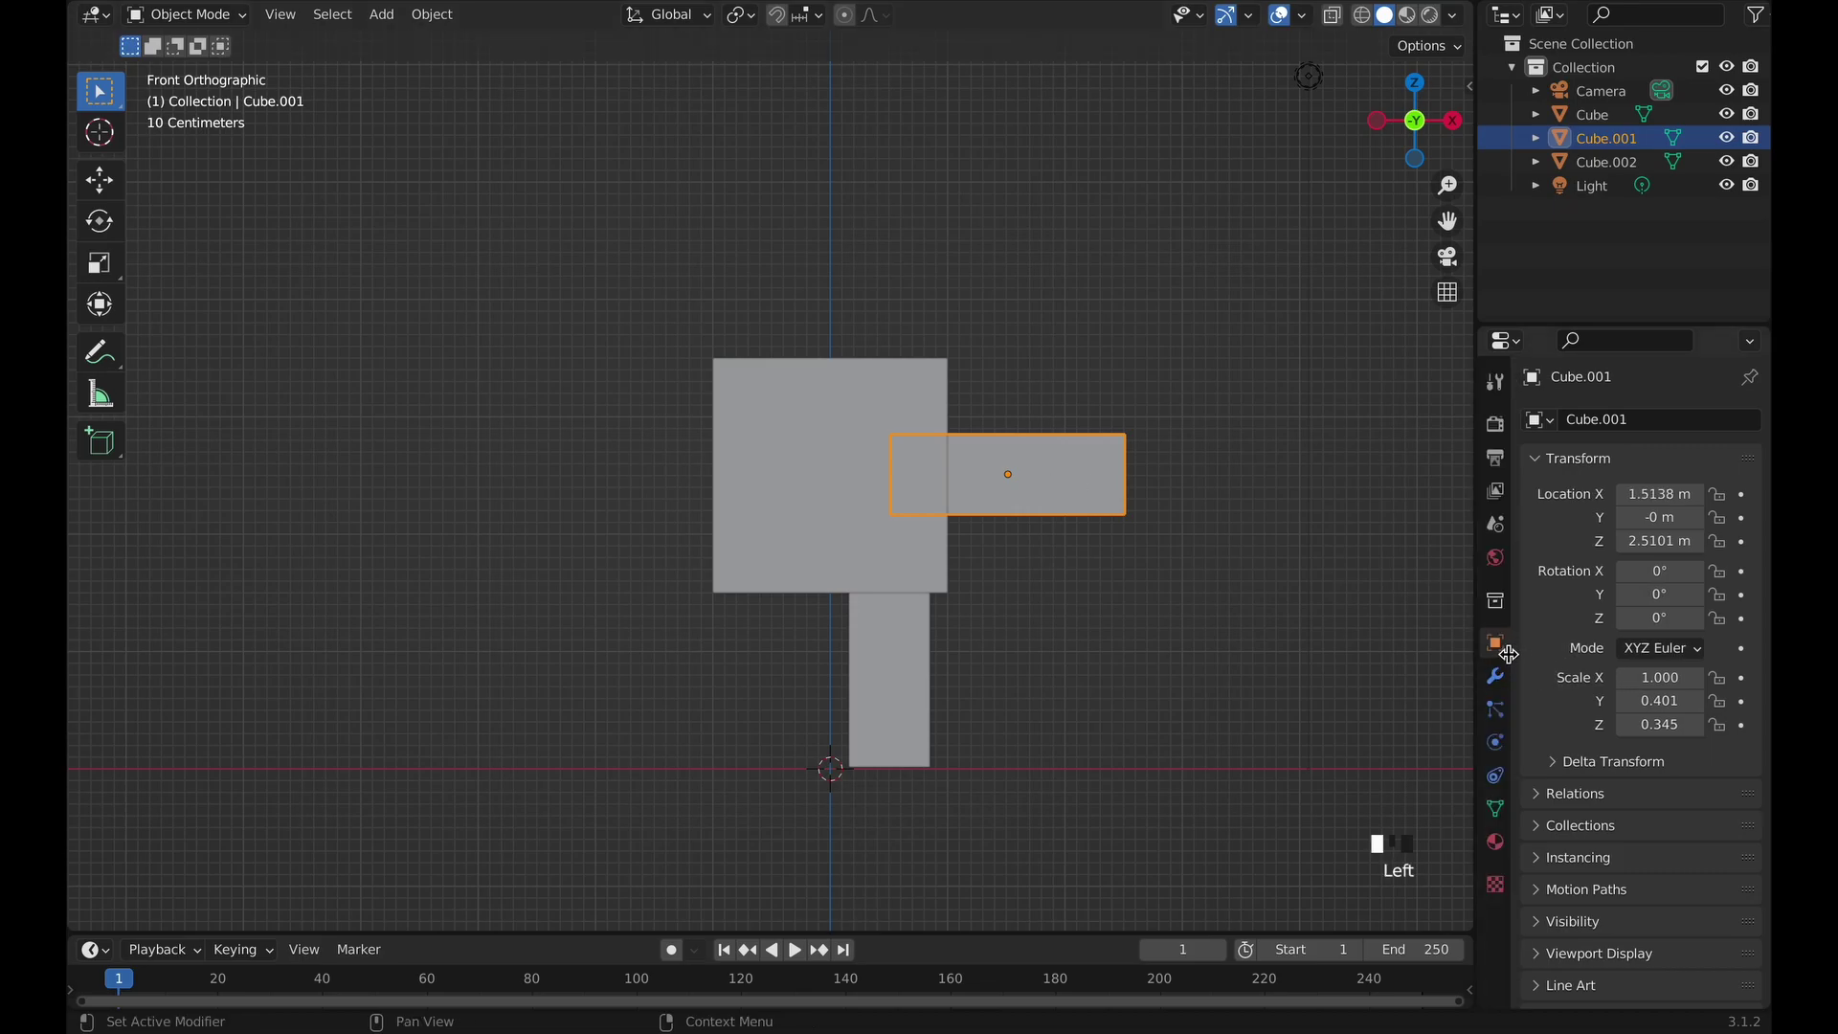
click(1497, 680)
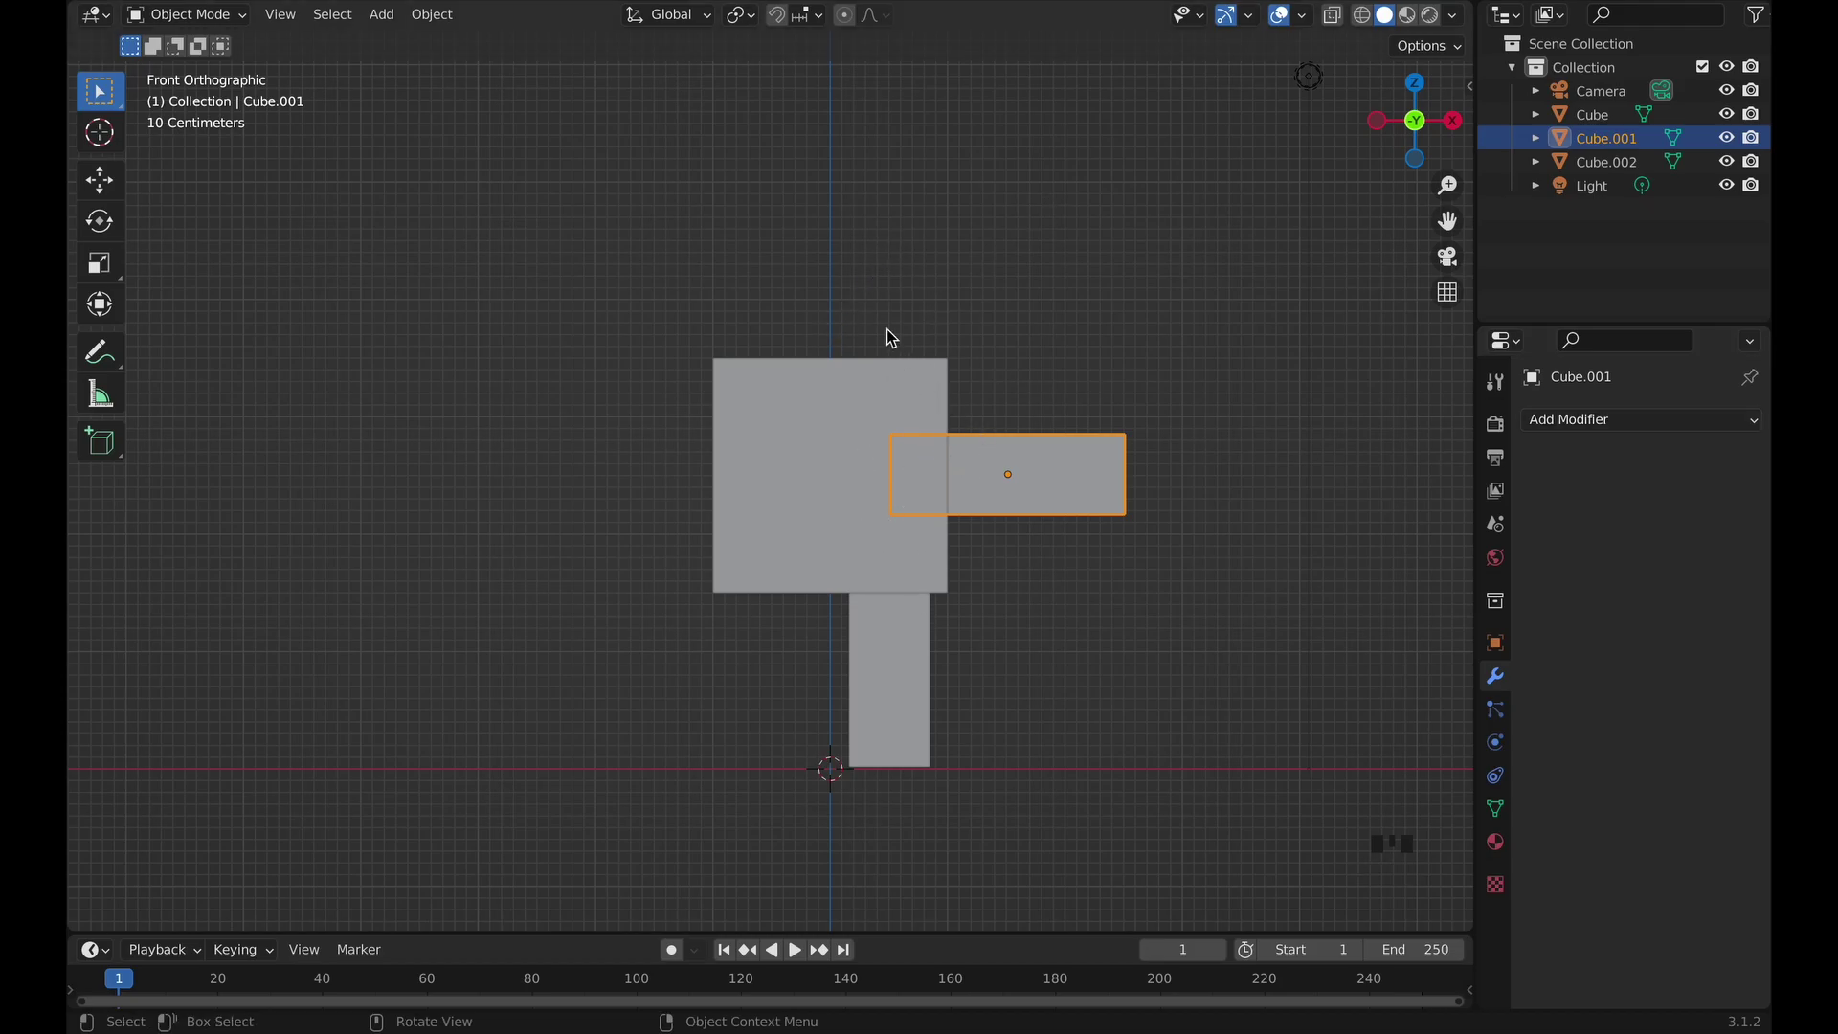
drag(818, 209, 1179, 777)
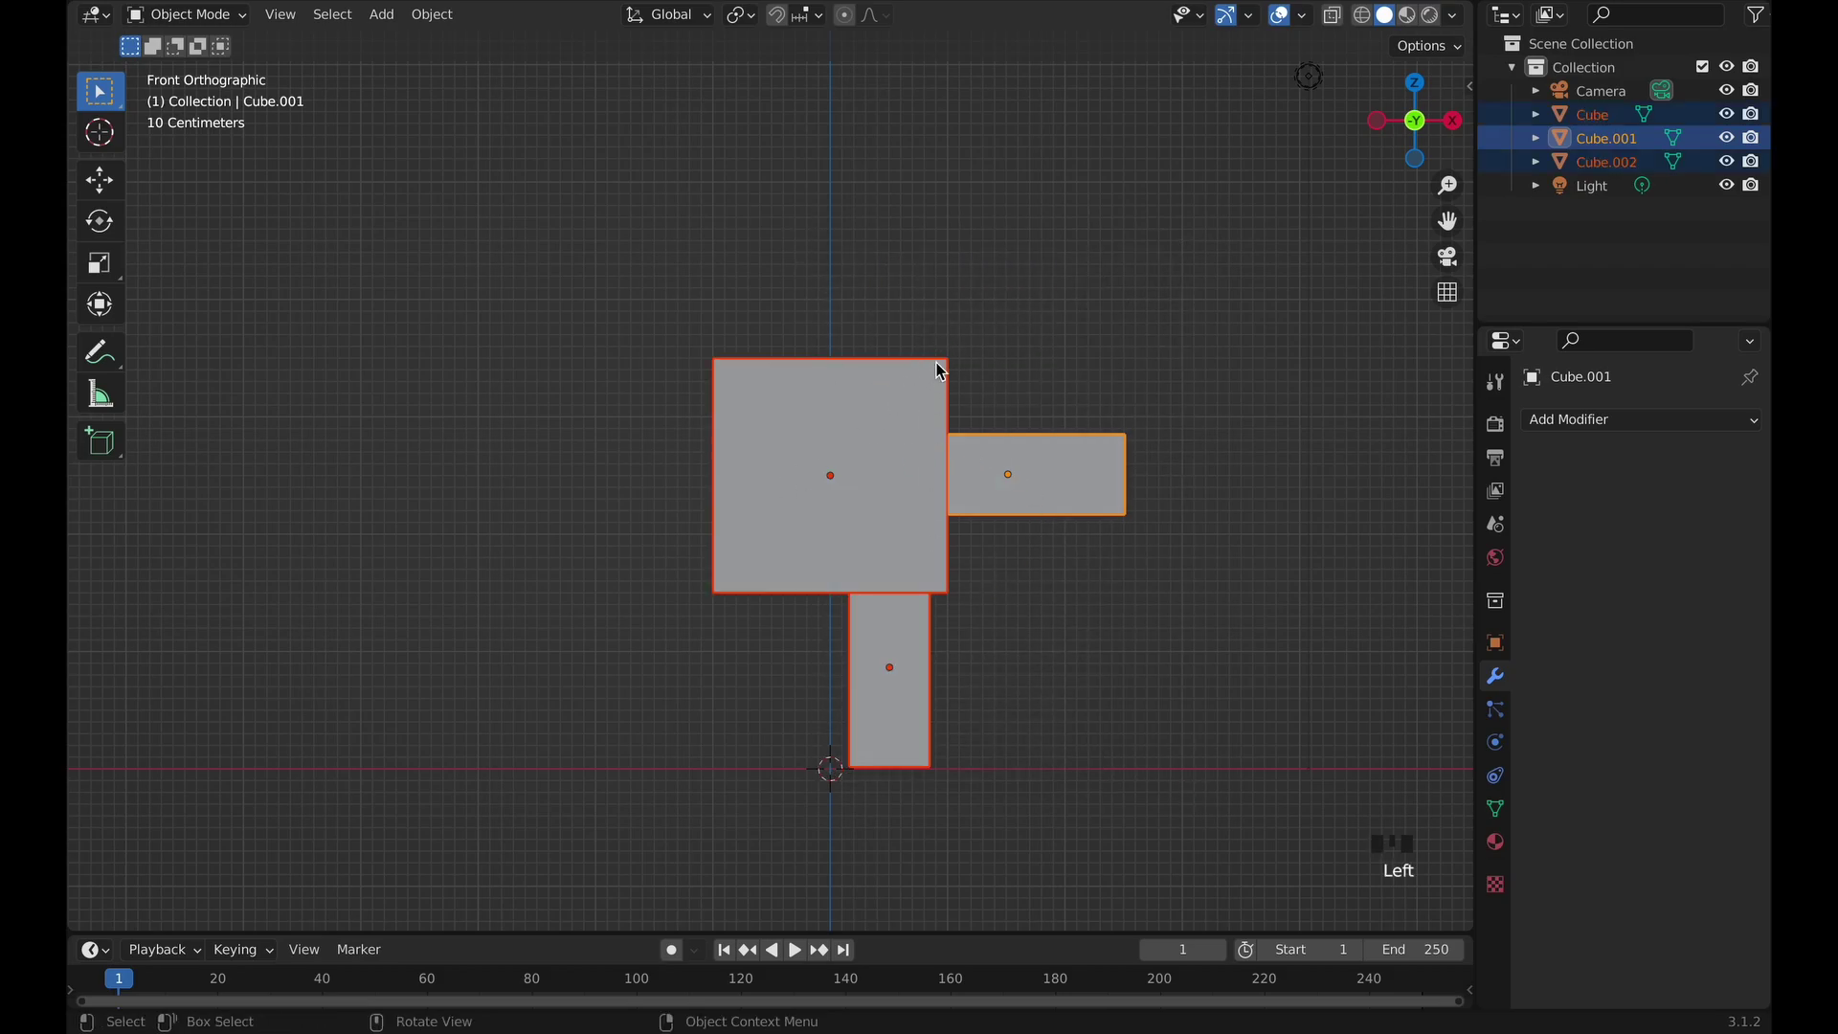
click(1005, 640)
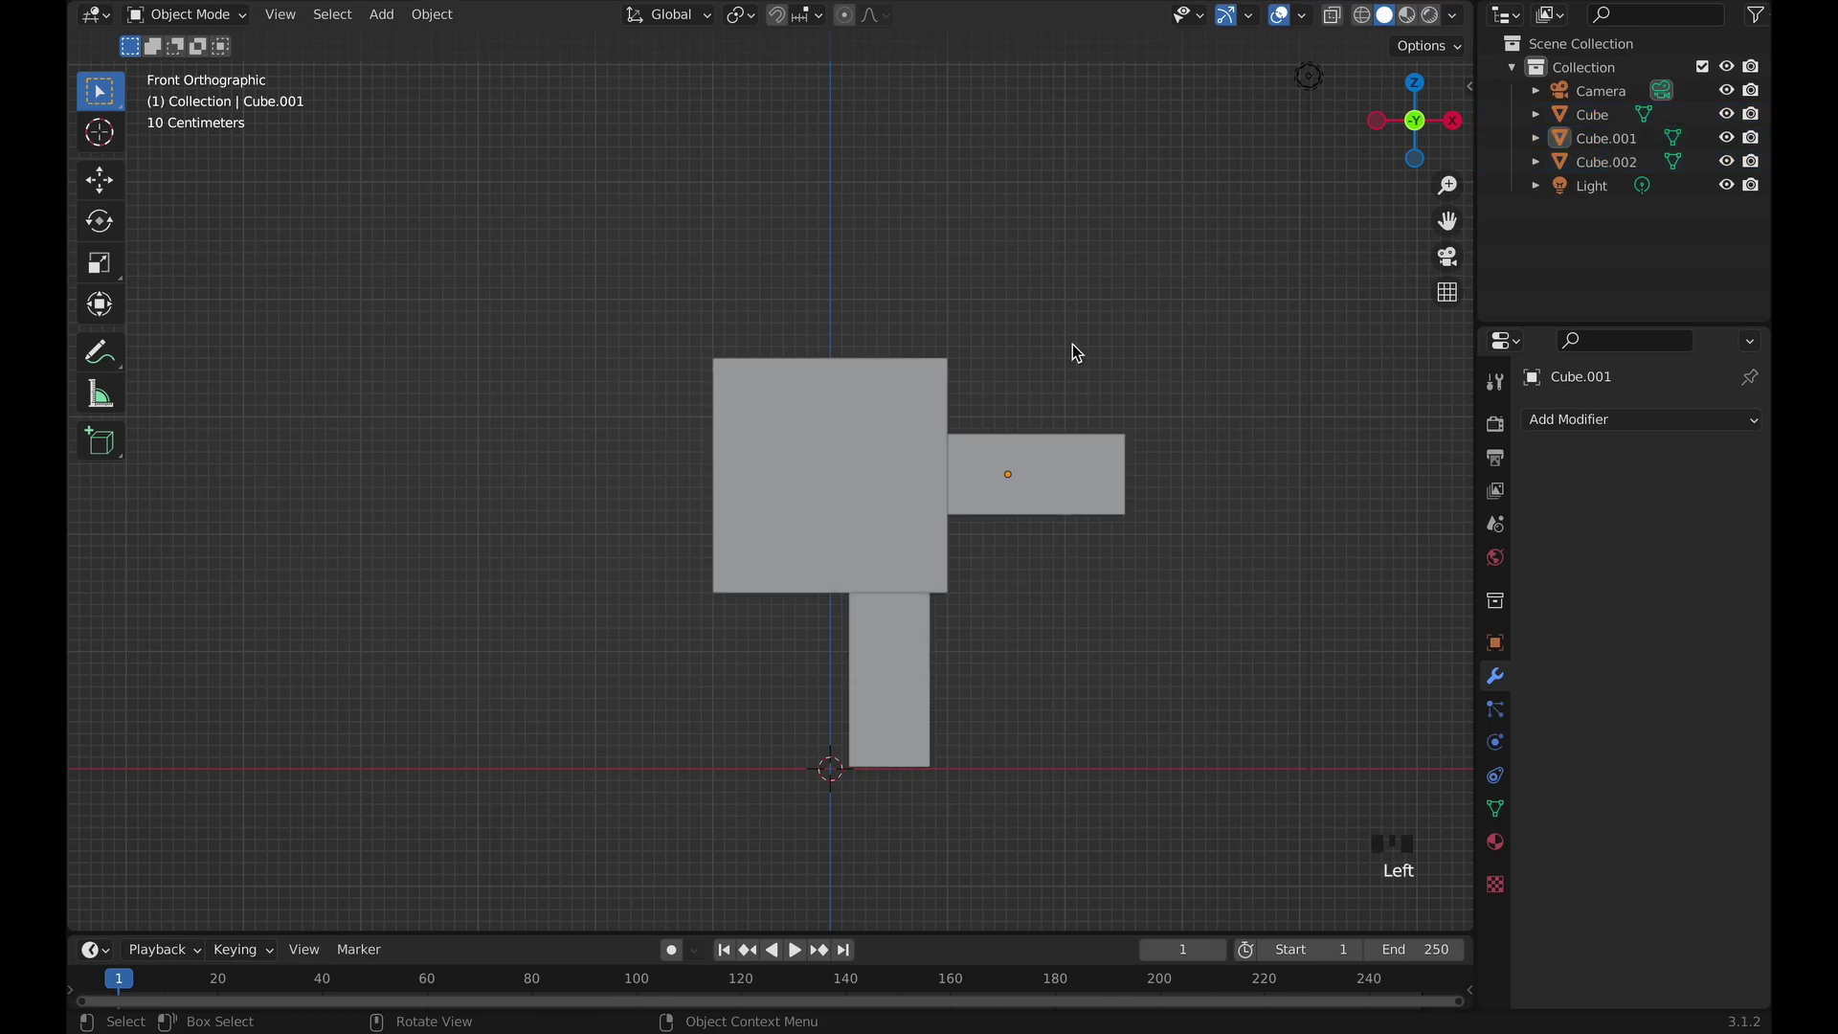
Add a Mirror modifier to the arm block on the X axis, using the body cube as the mirror object.
click(1120, 458)
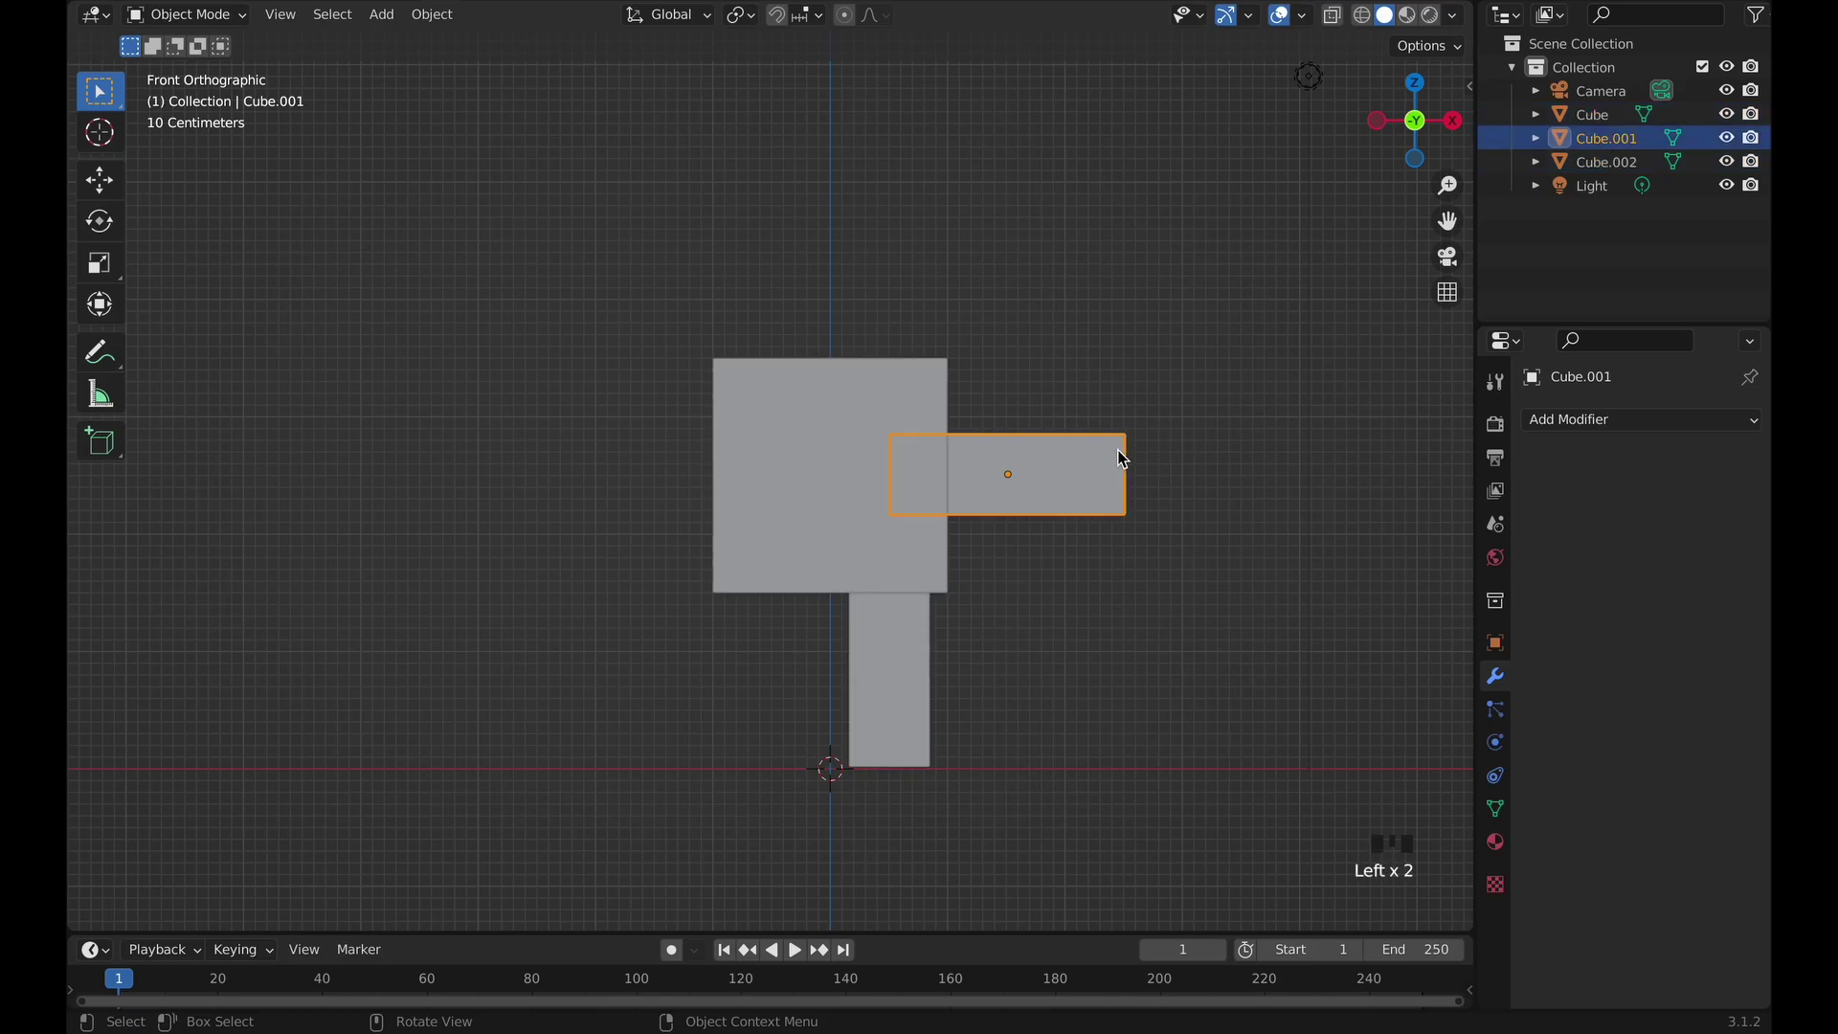
click(1597, 426)
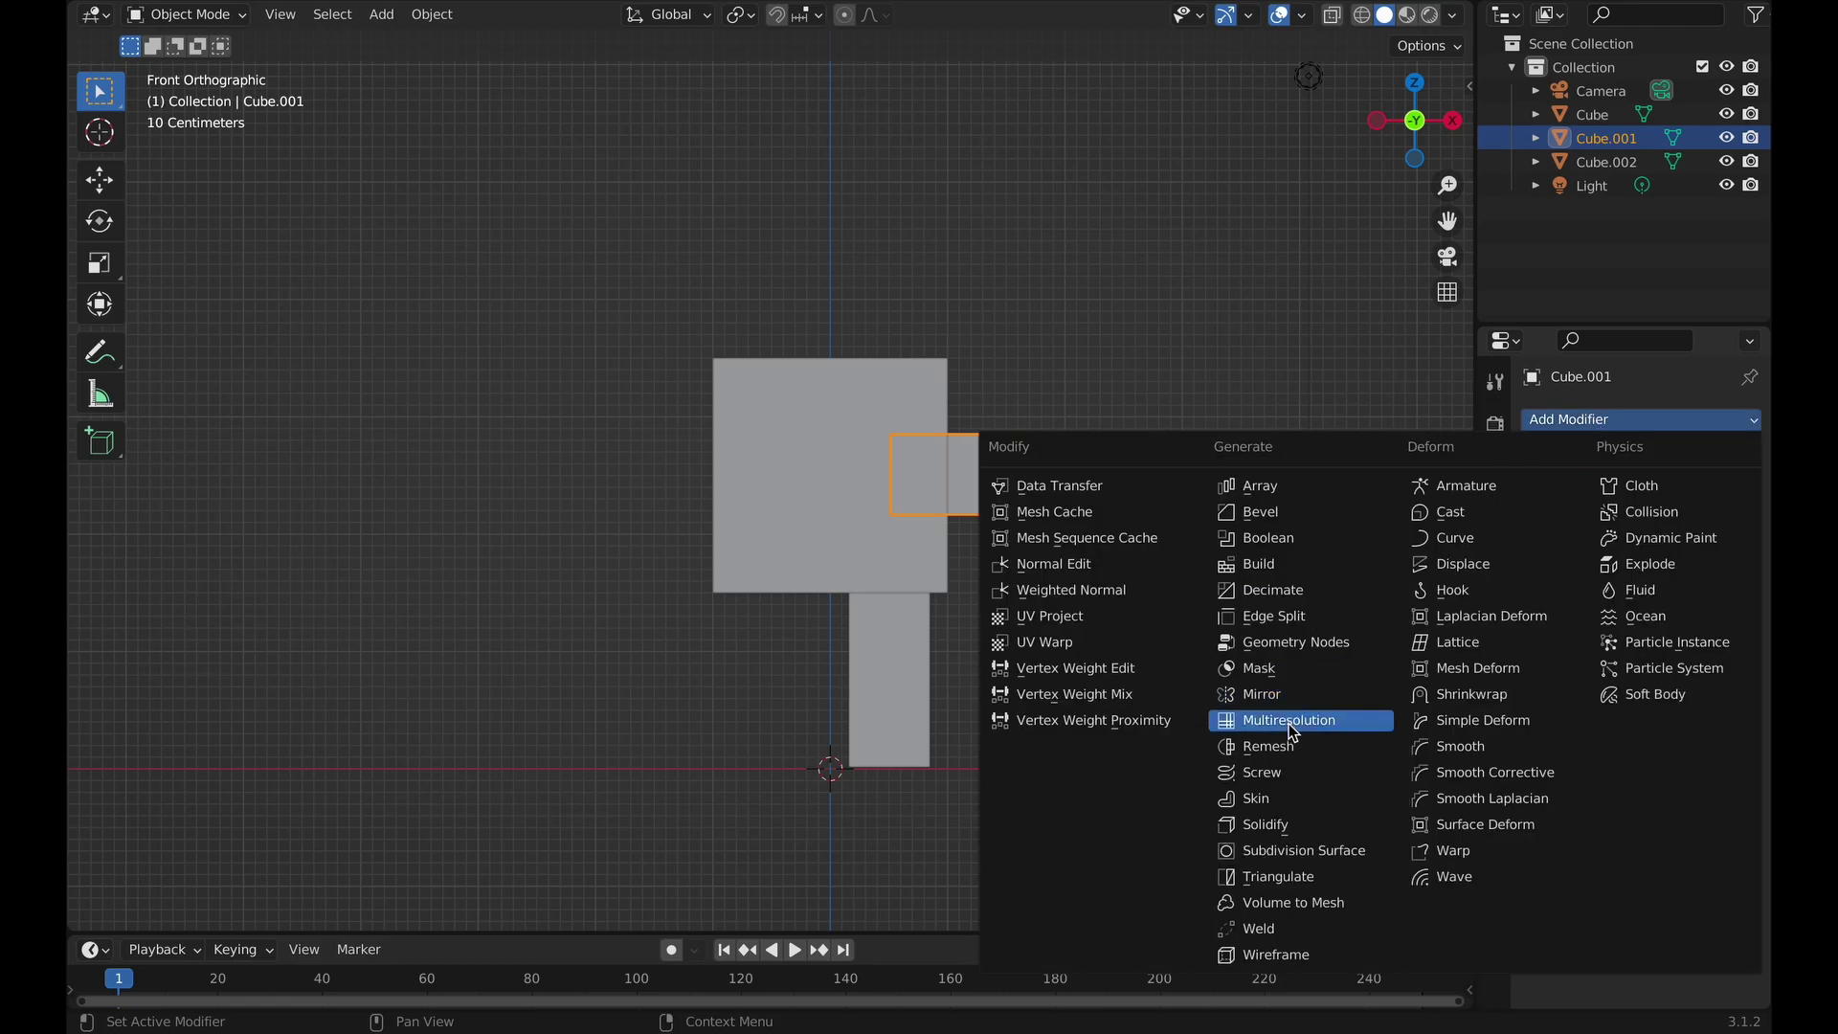
click(1304, 697)
drag(1717, 584, 795, 514)
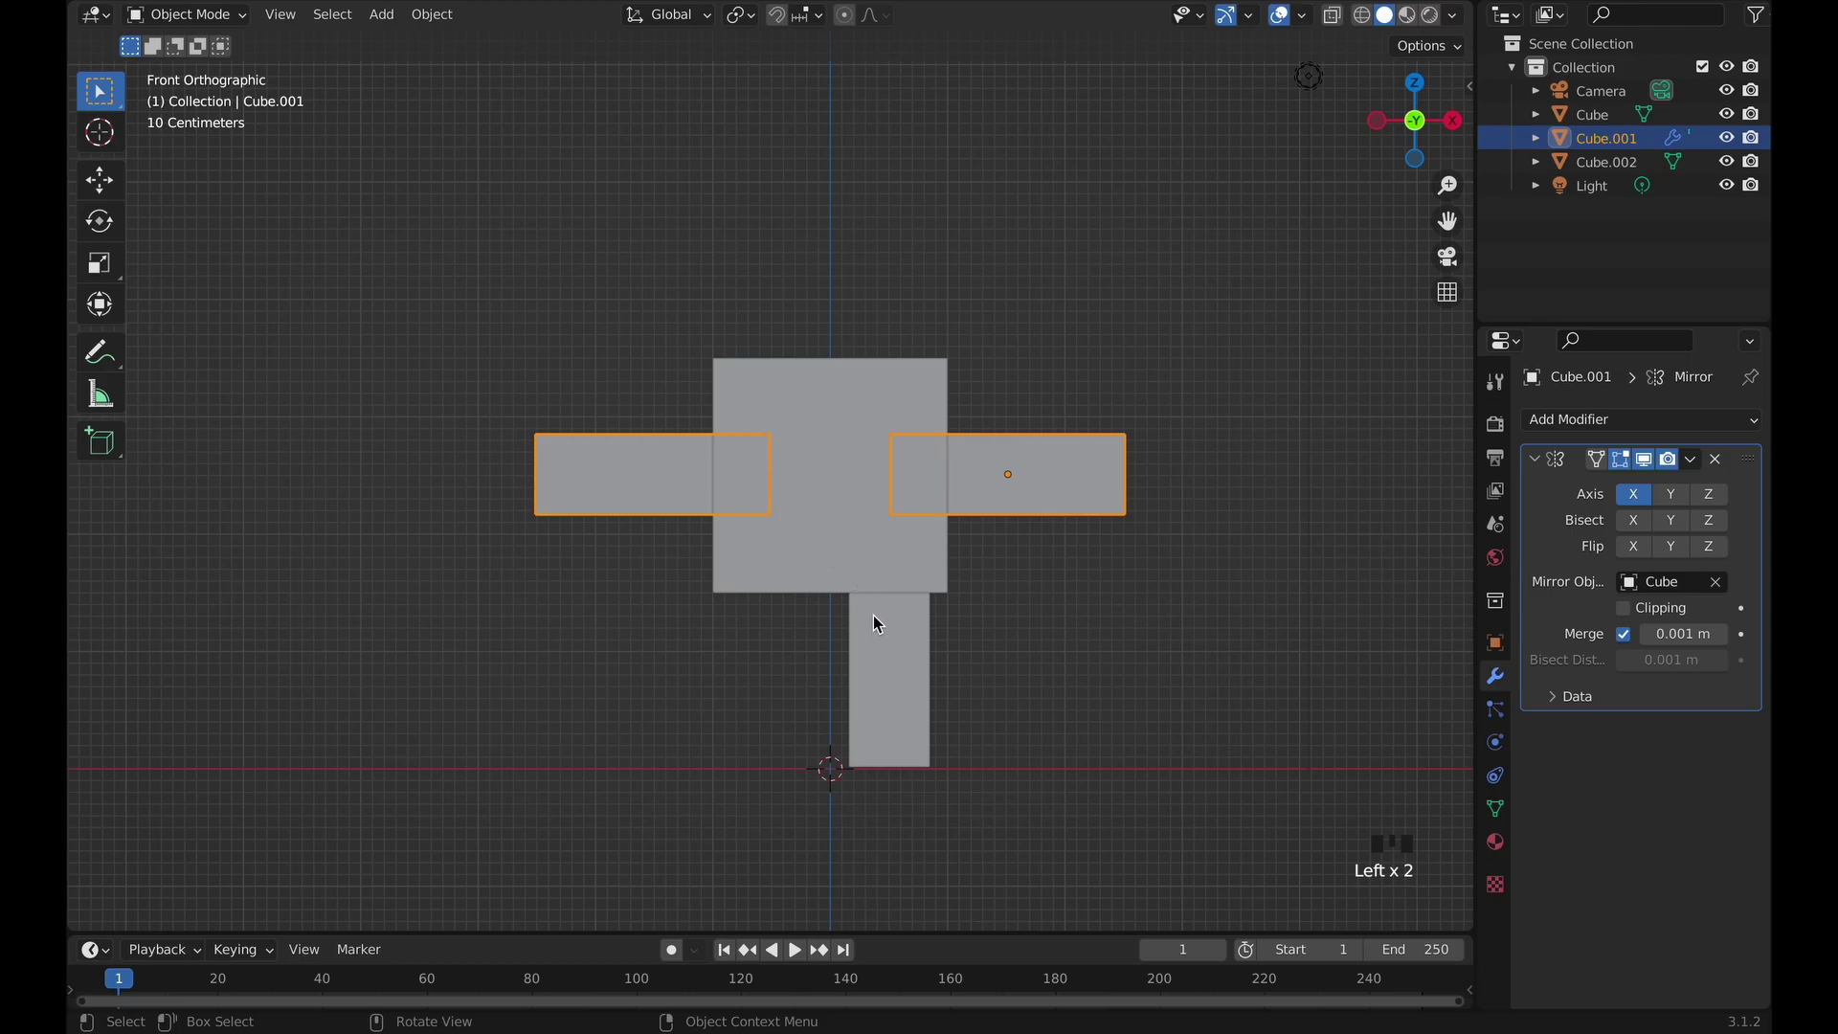
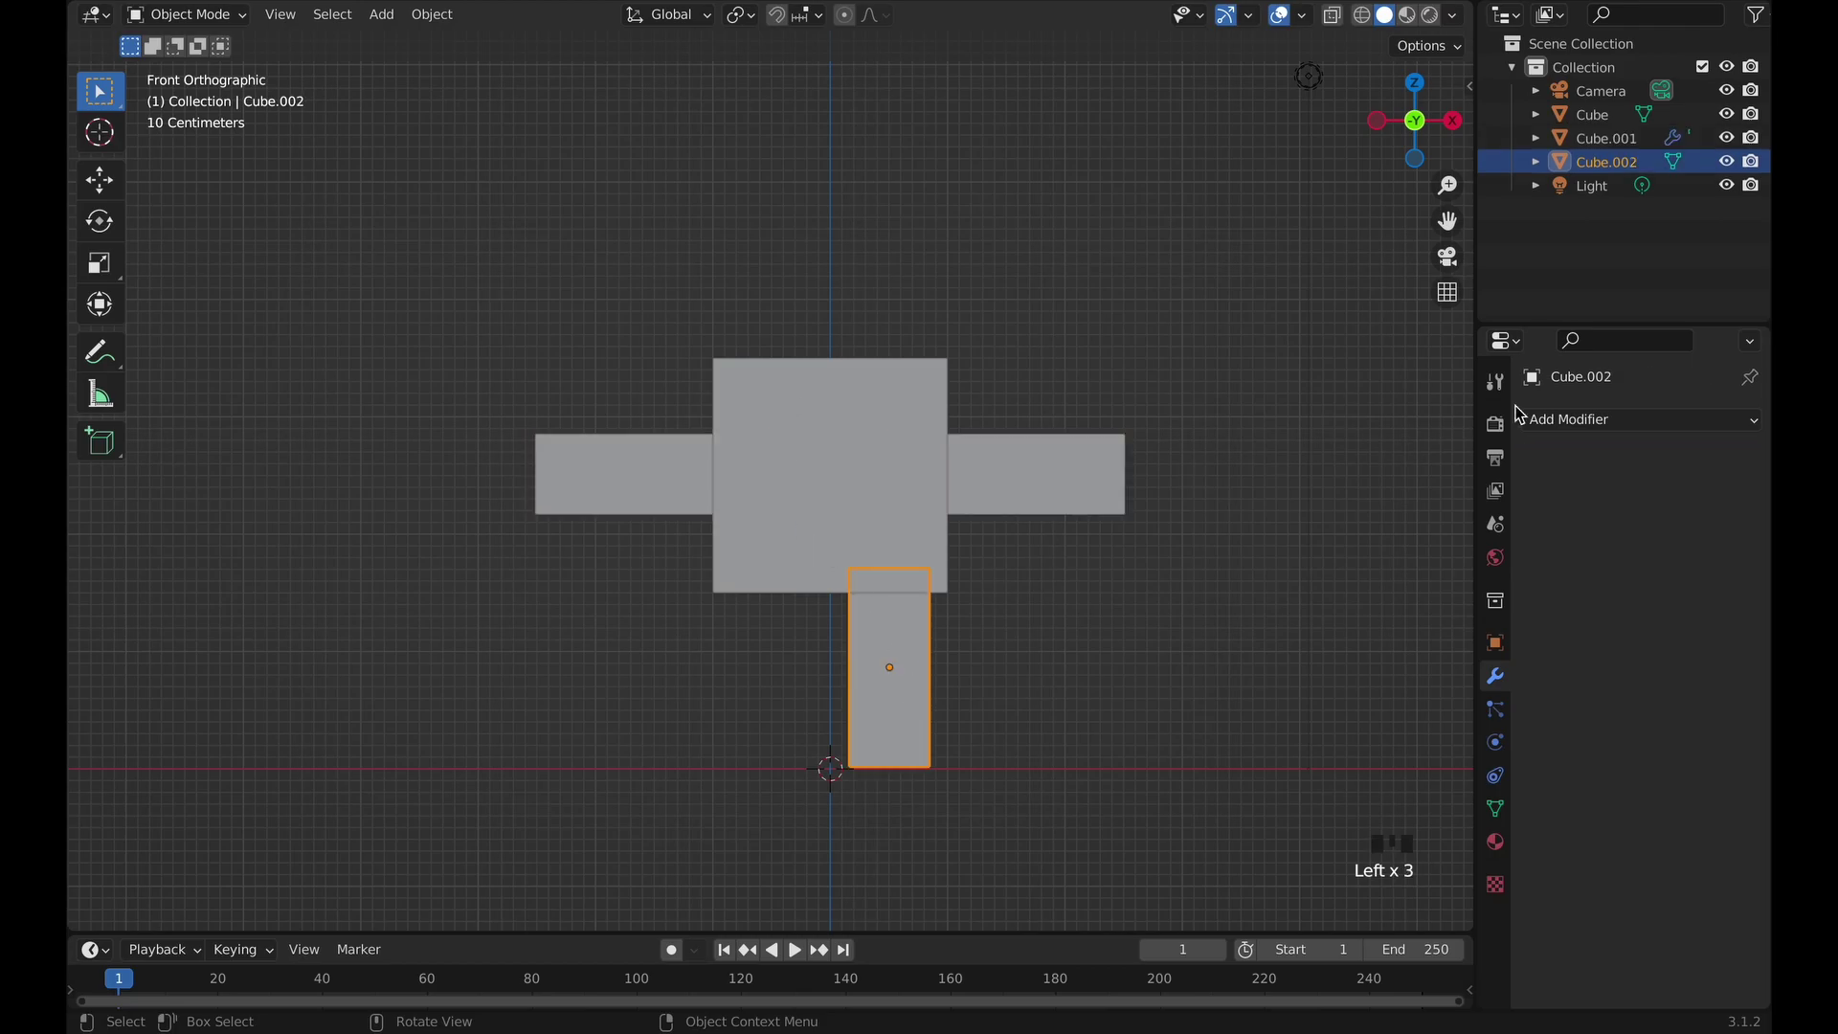
Add a Mirror modifier to the leg block on the X axis, with the body cube as its mirror object.
click(1612, 422)
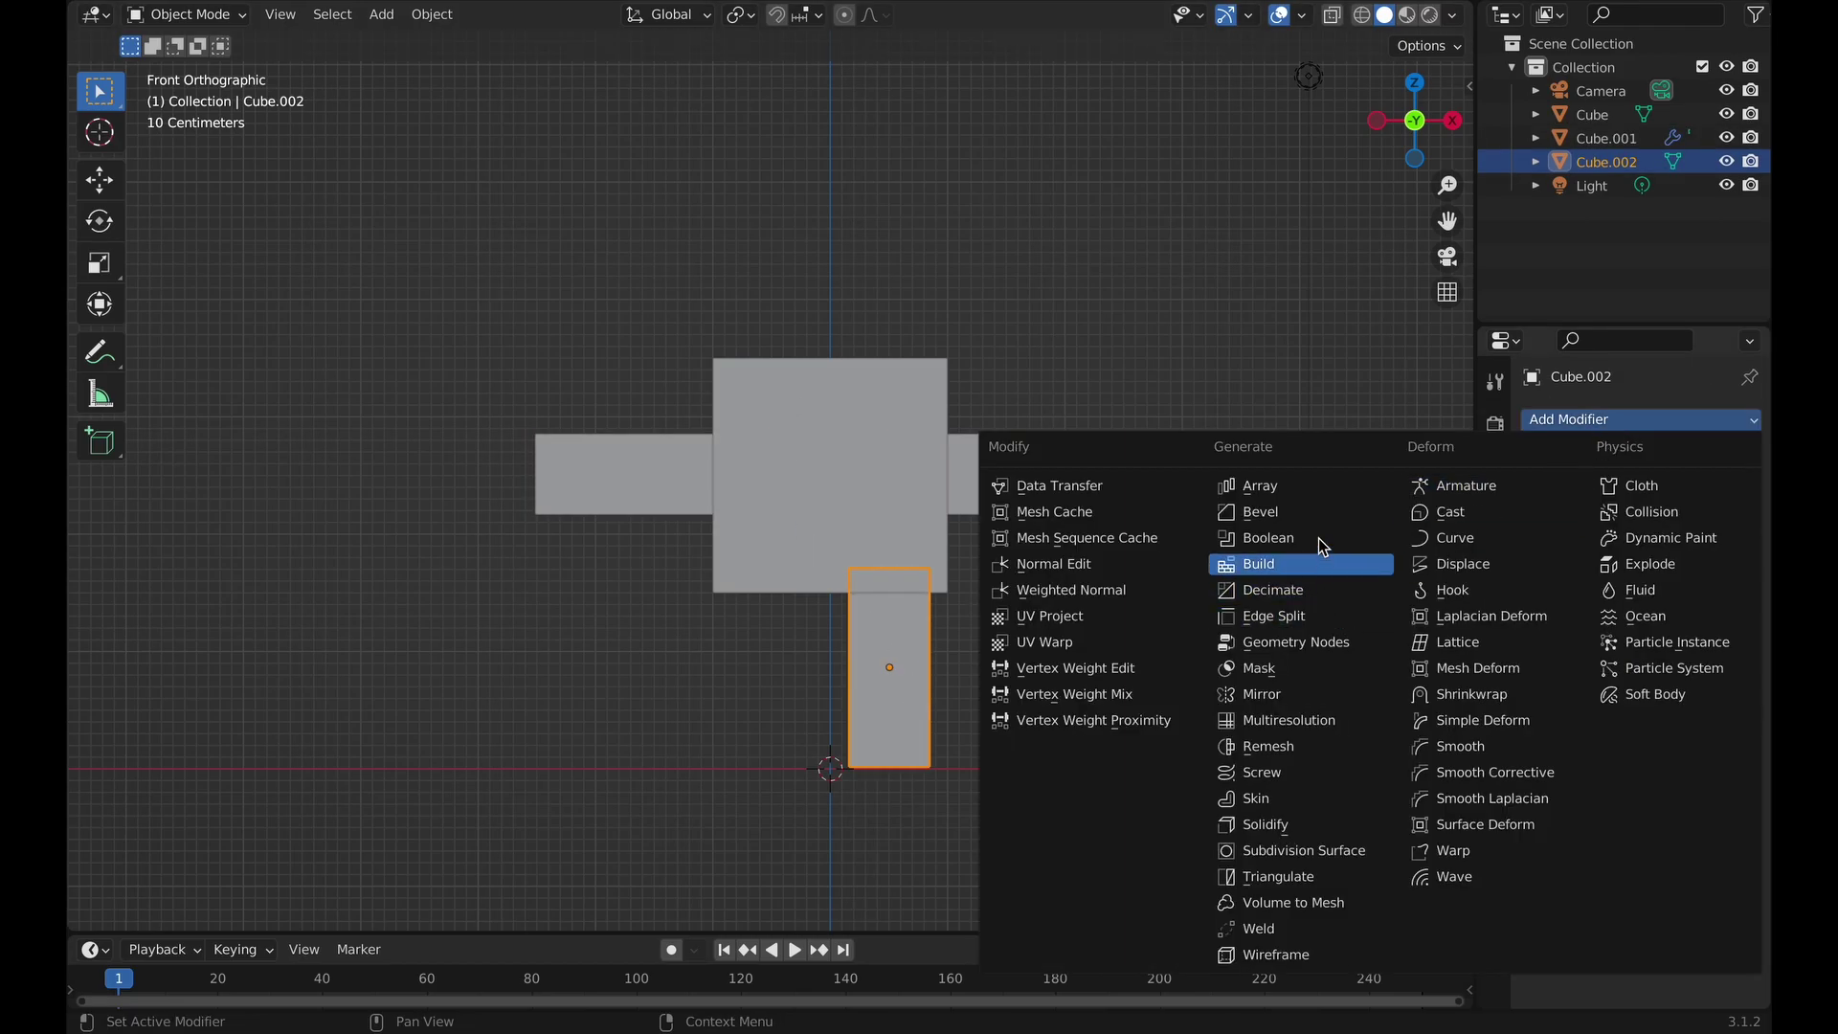
click(1262, 694)
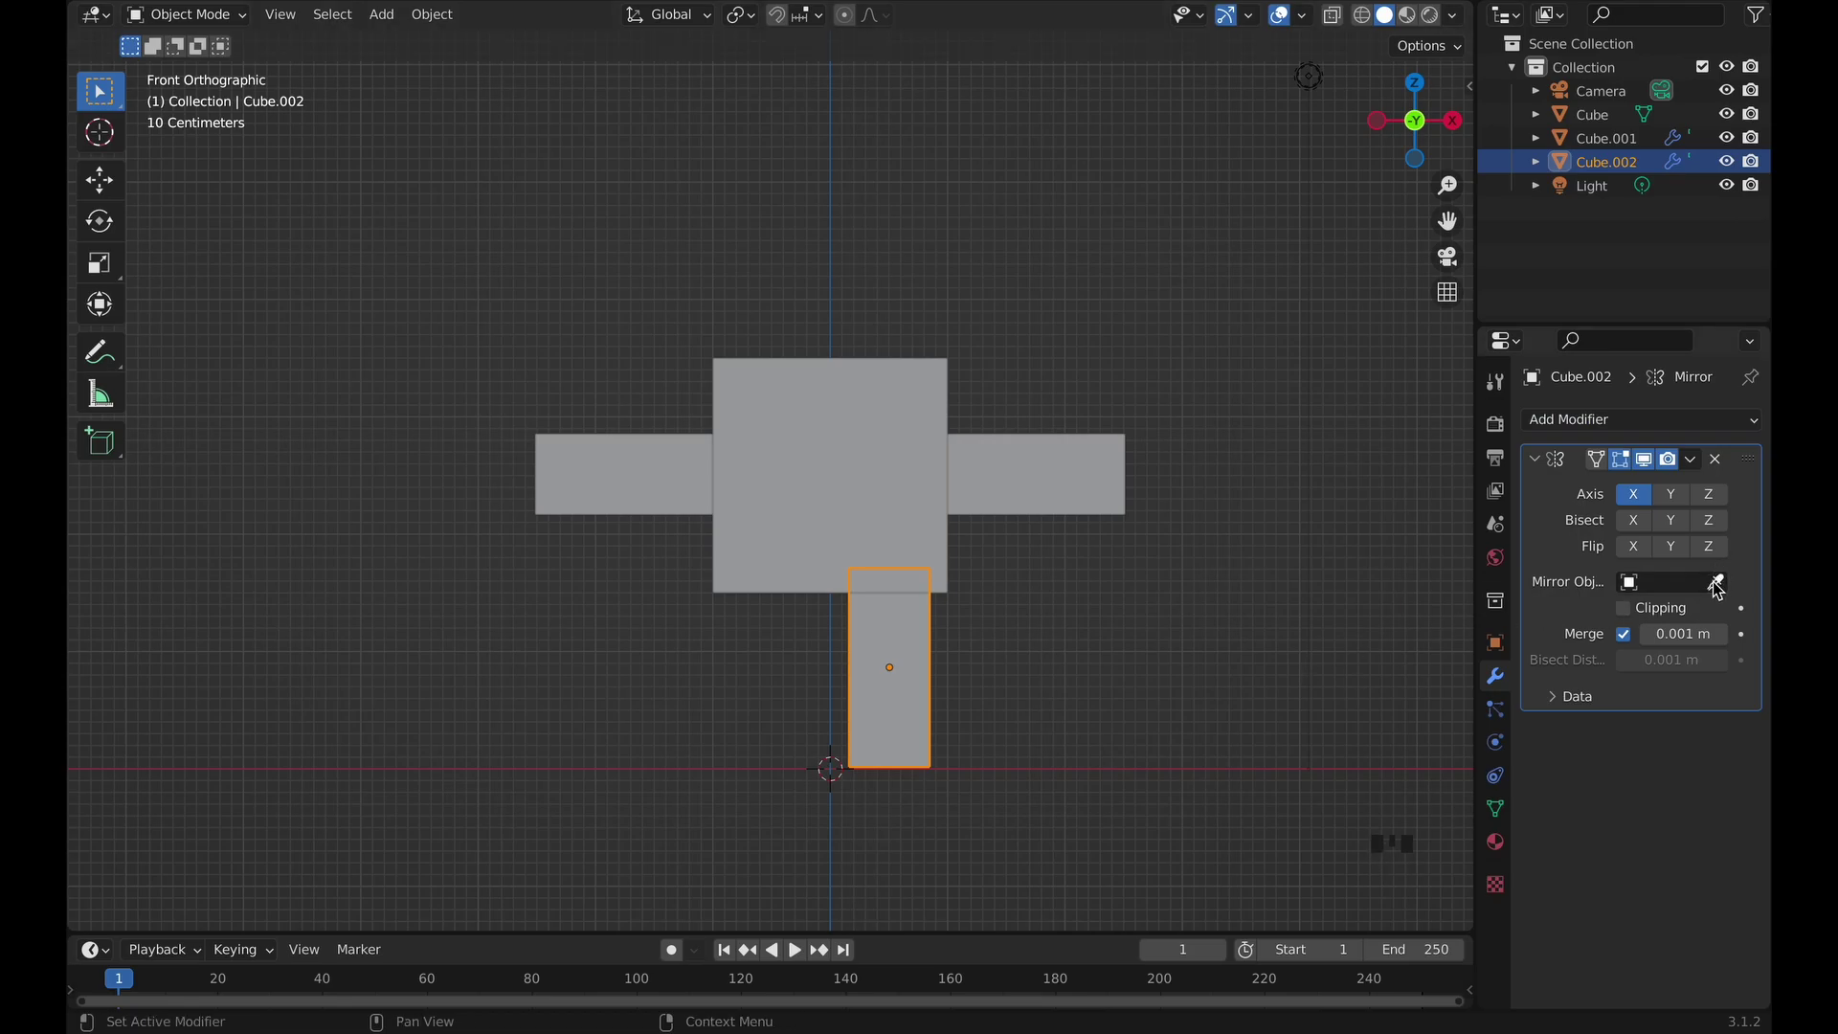
click(1718, 583)
click(860, 499)
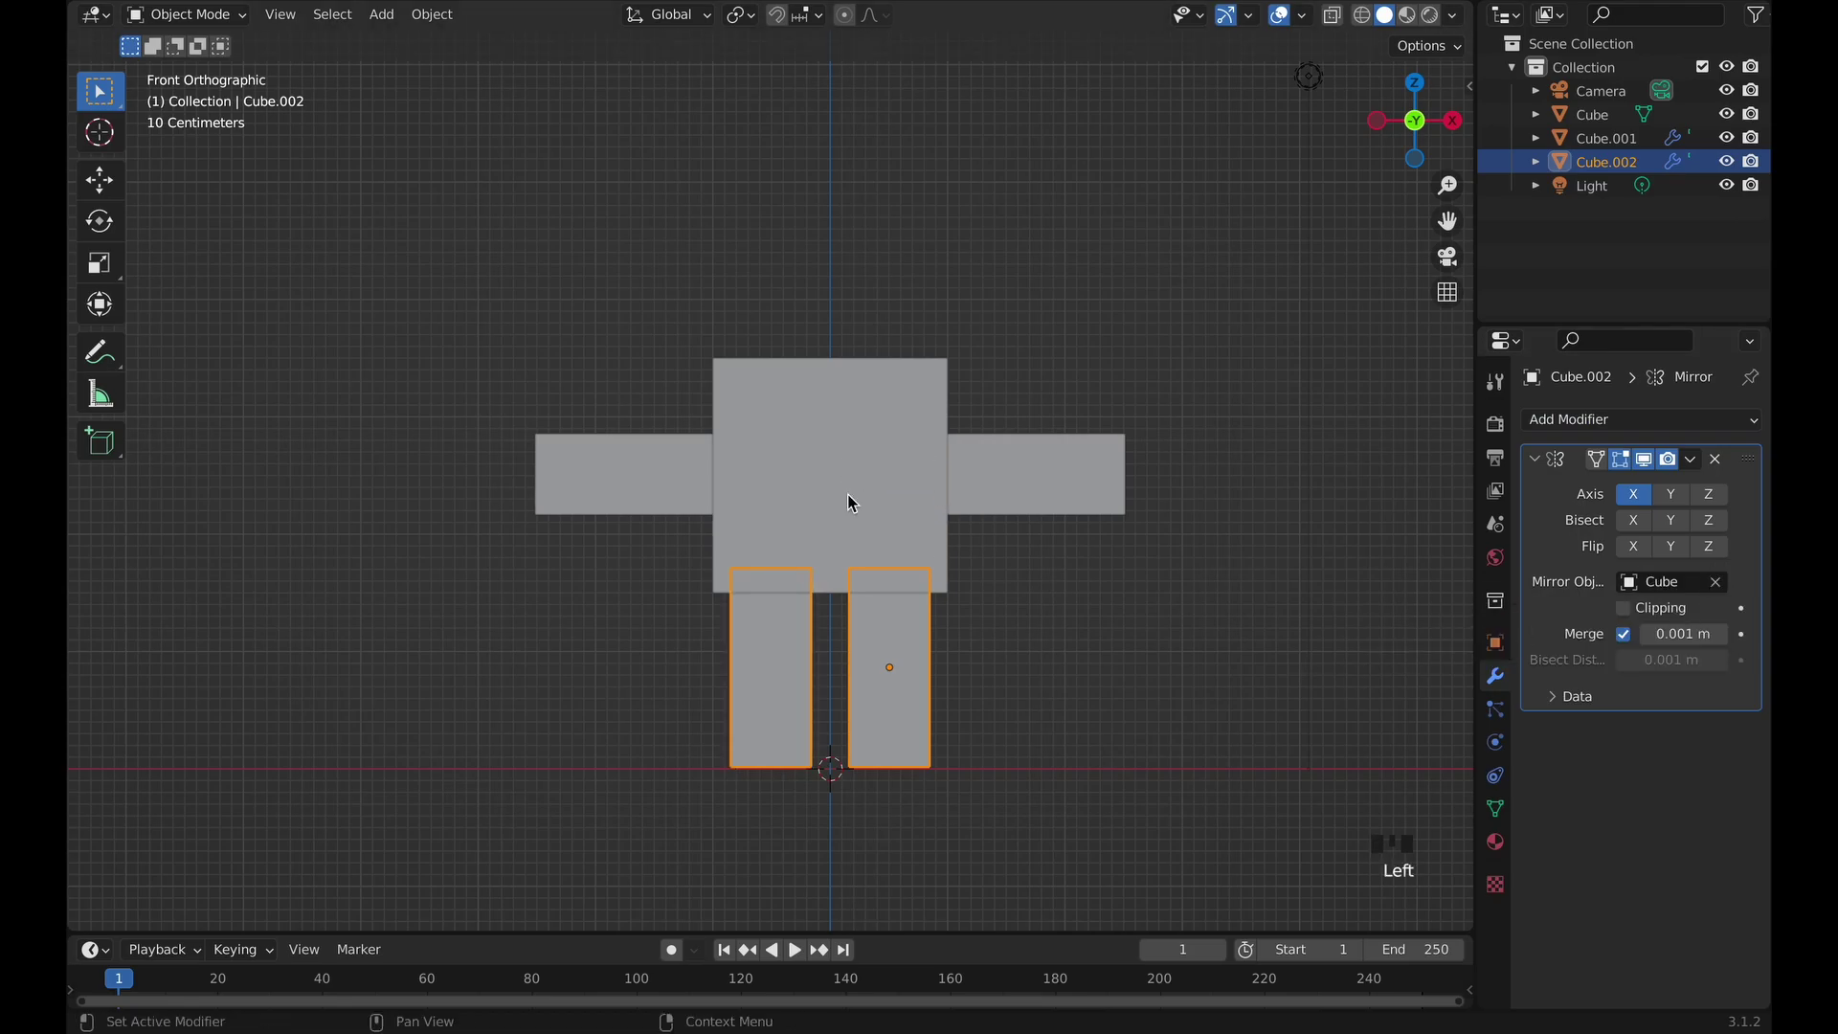
click(1005, 596)
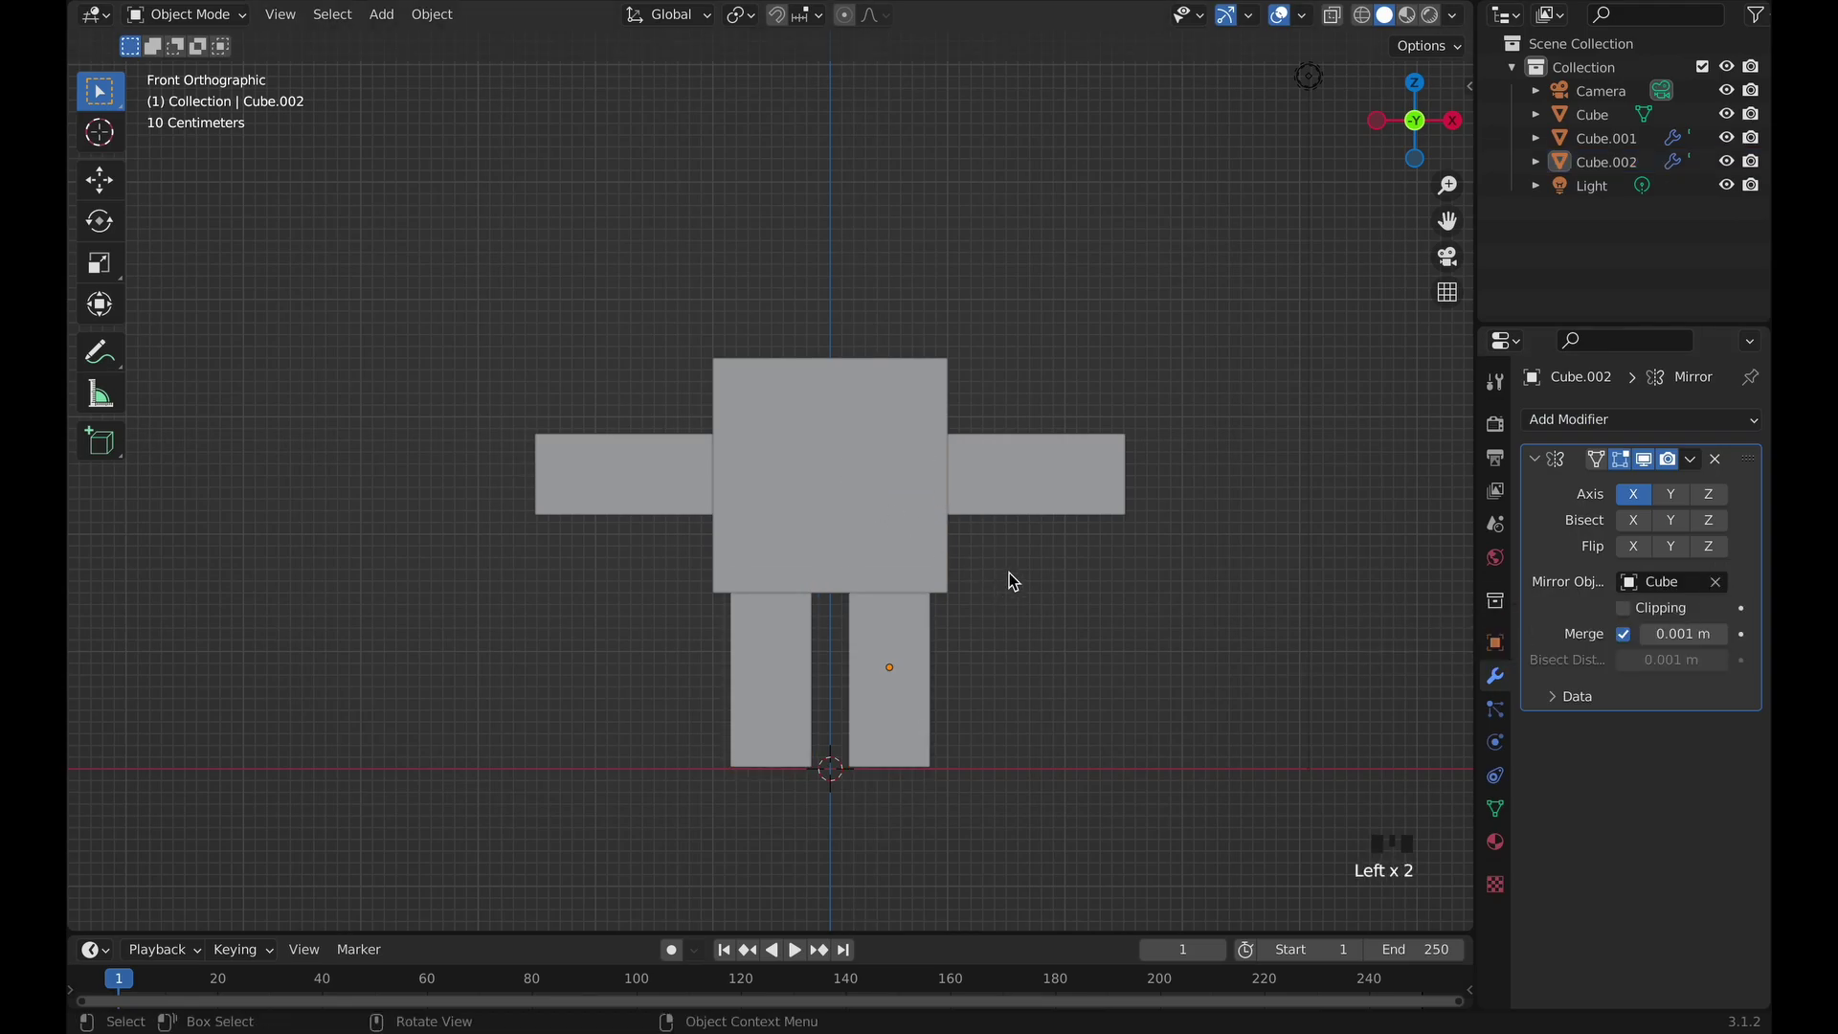
Apply the Mirror modifier on the arm block.
click(1058, 482)
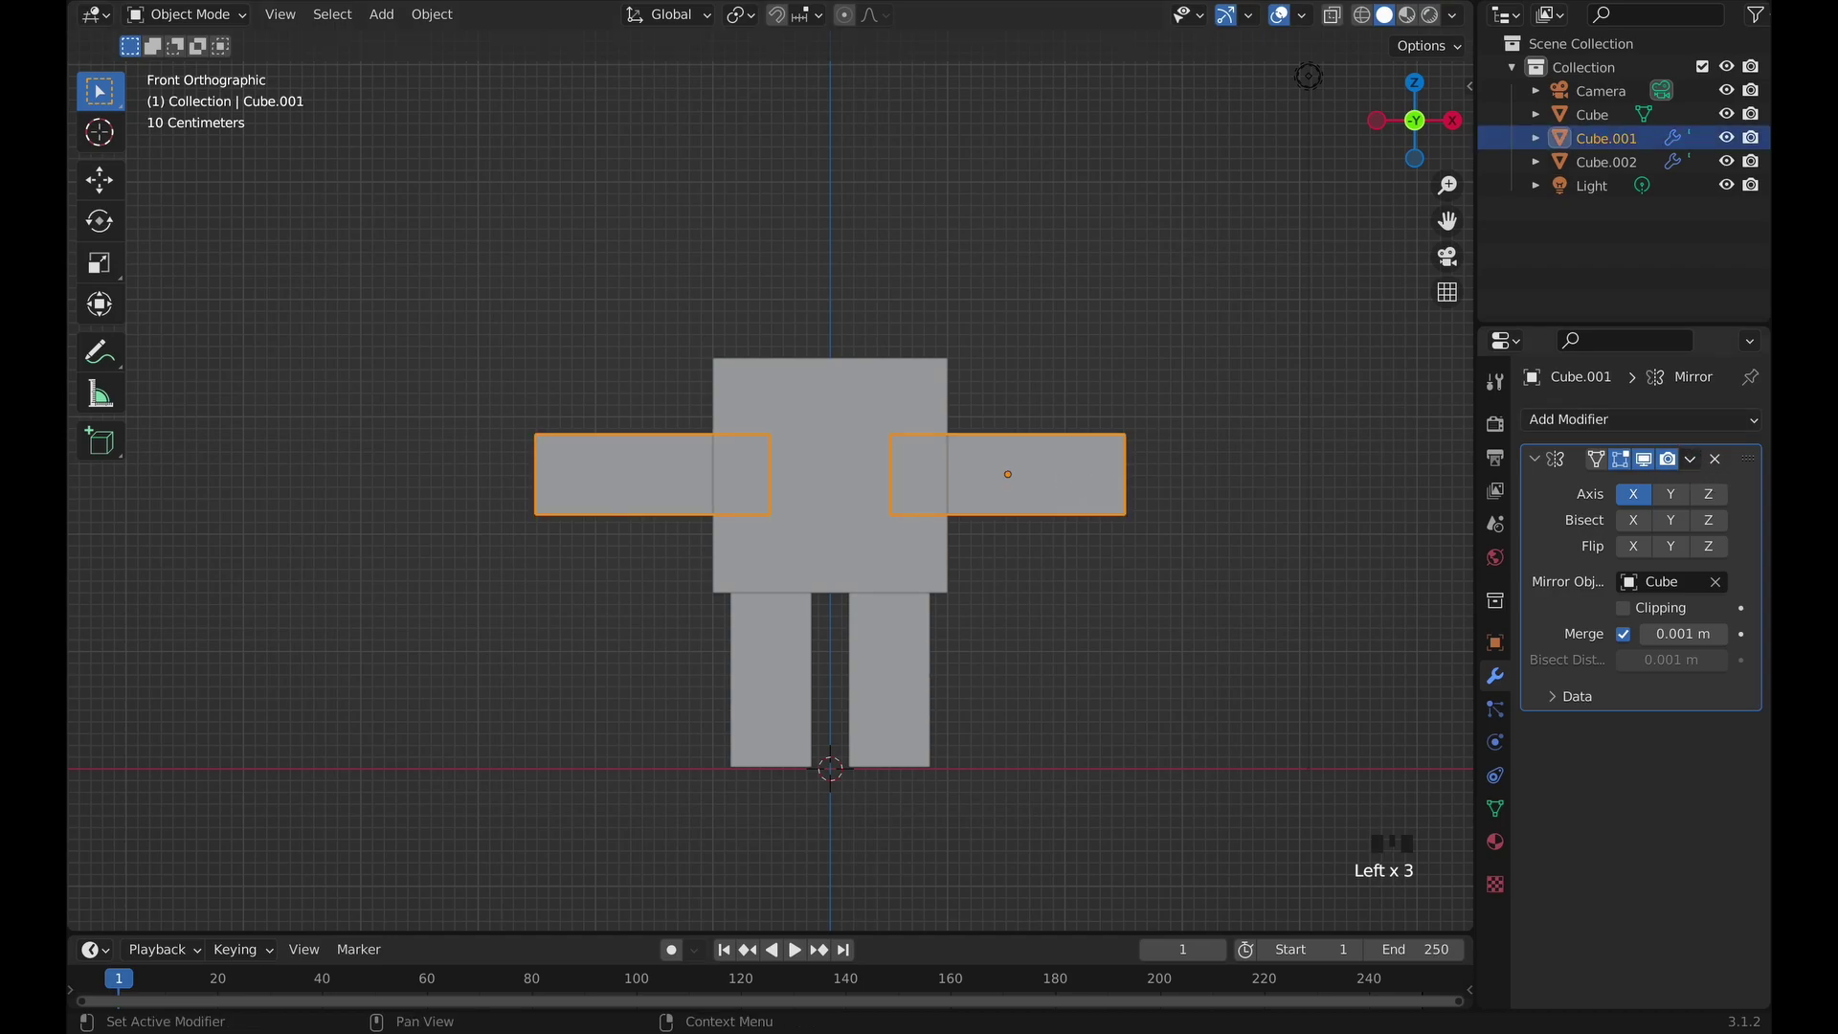
click(1691, 461)
click(1628, 485)
Apply the Mirror modifier on the leg block.
click(907, 646)
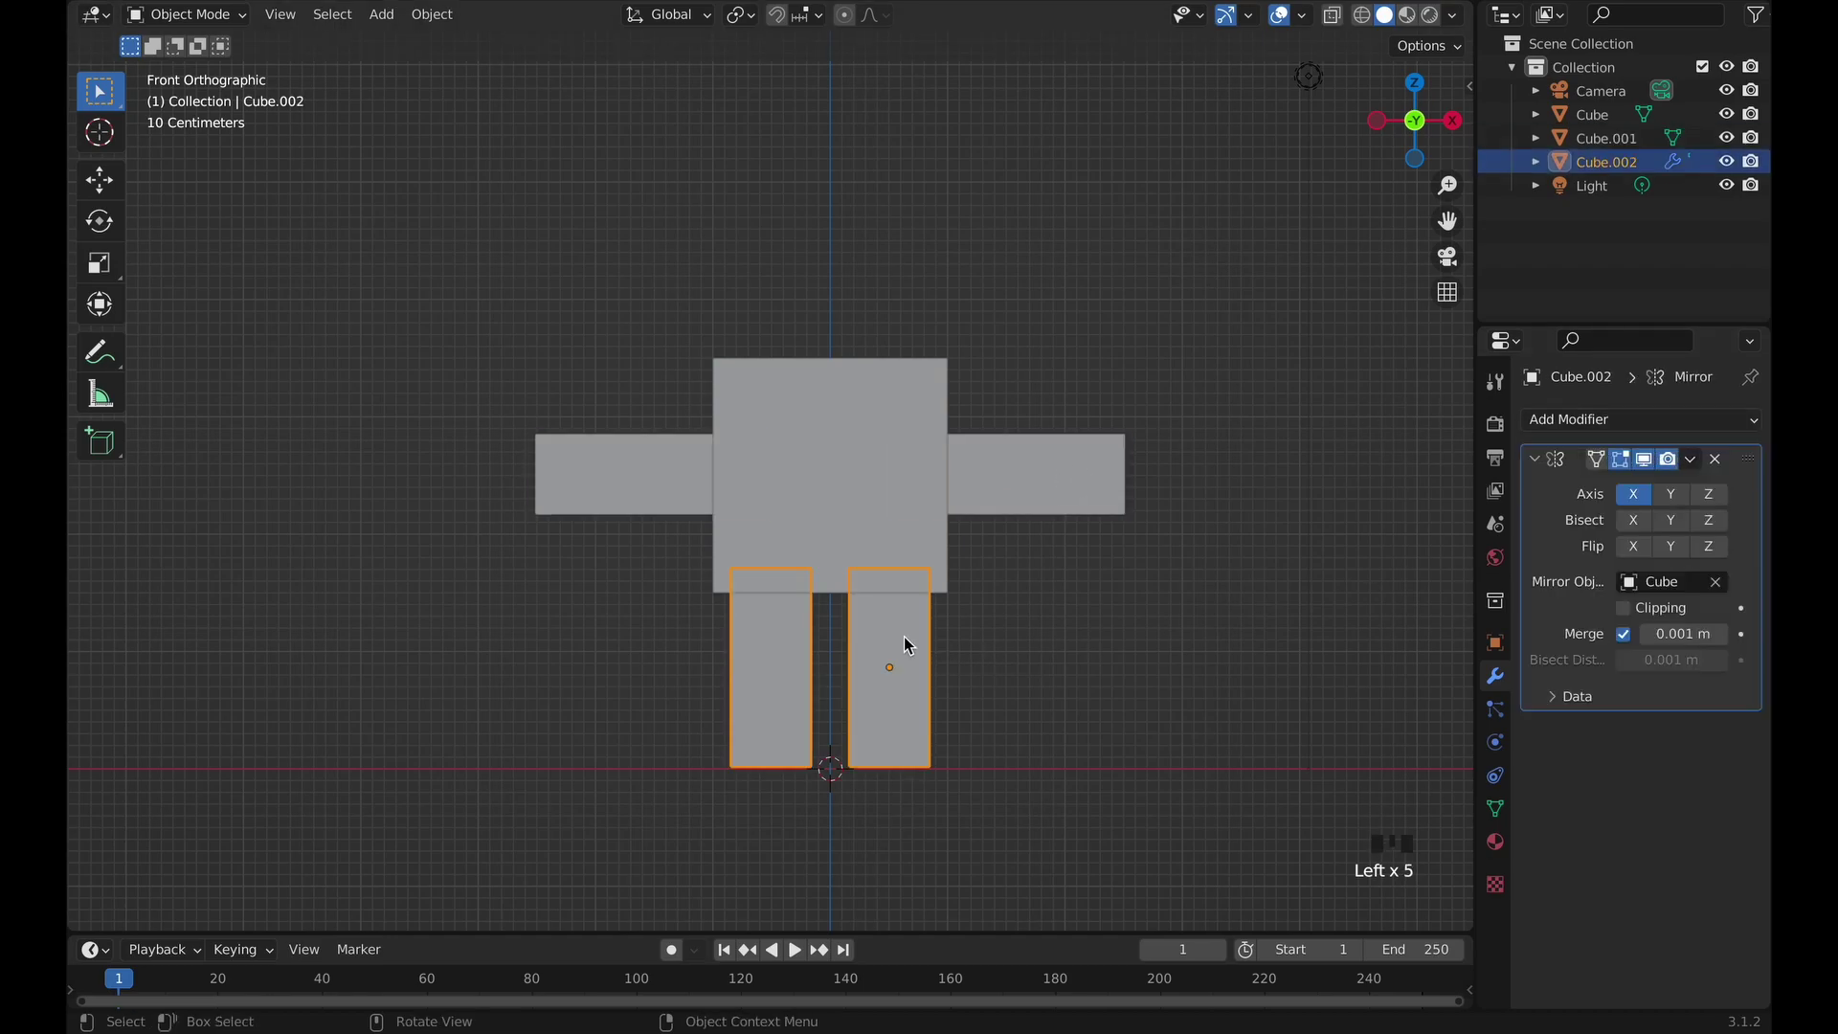
key(ctrl+a)
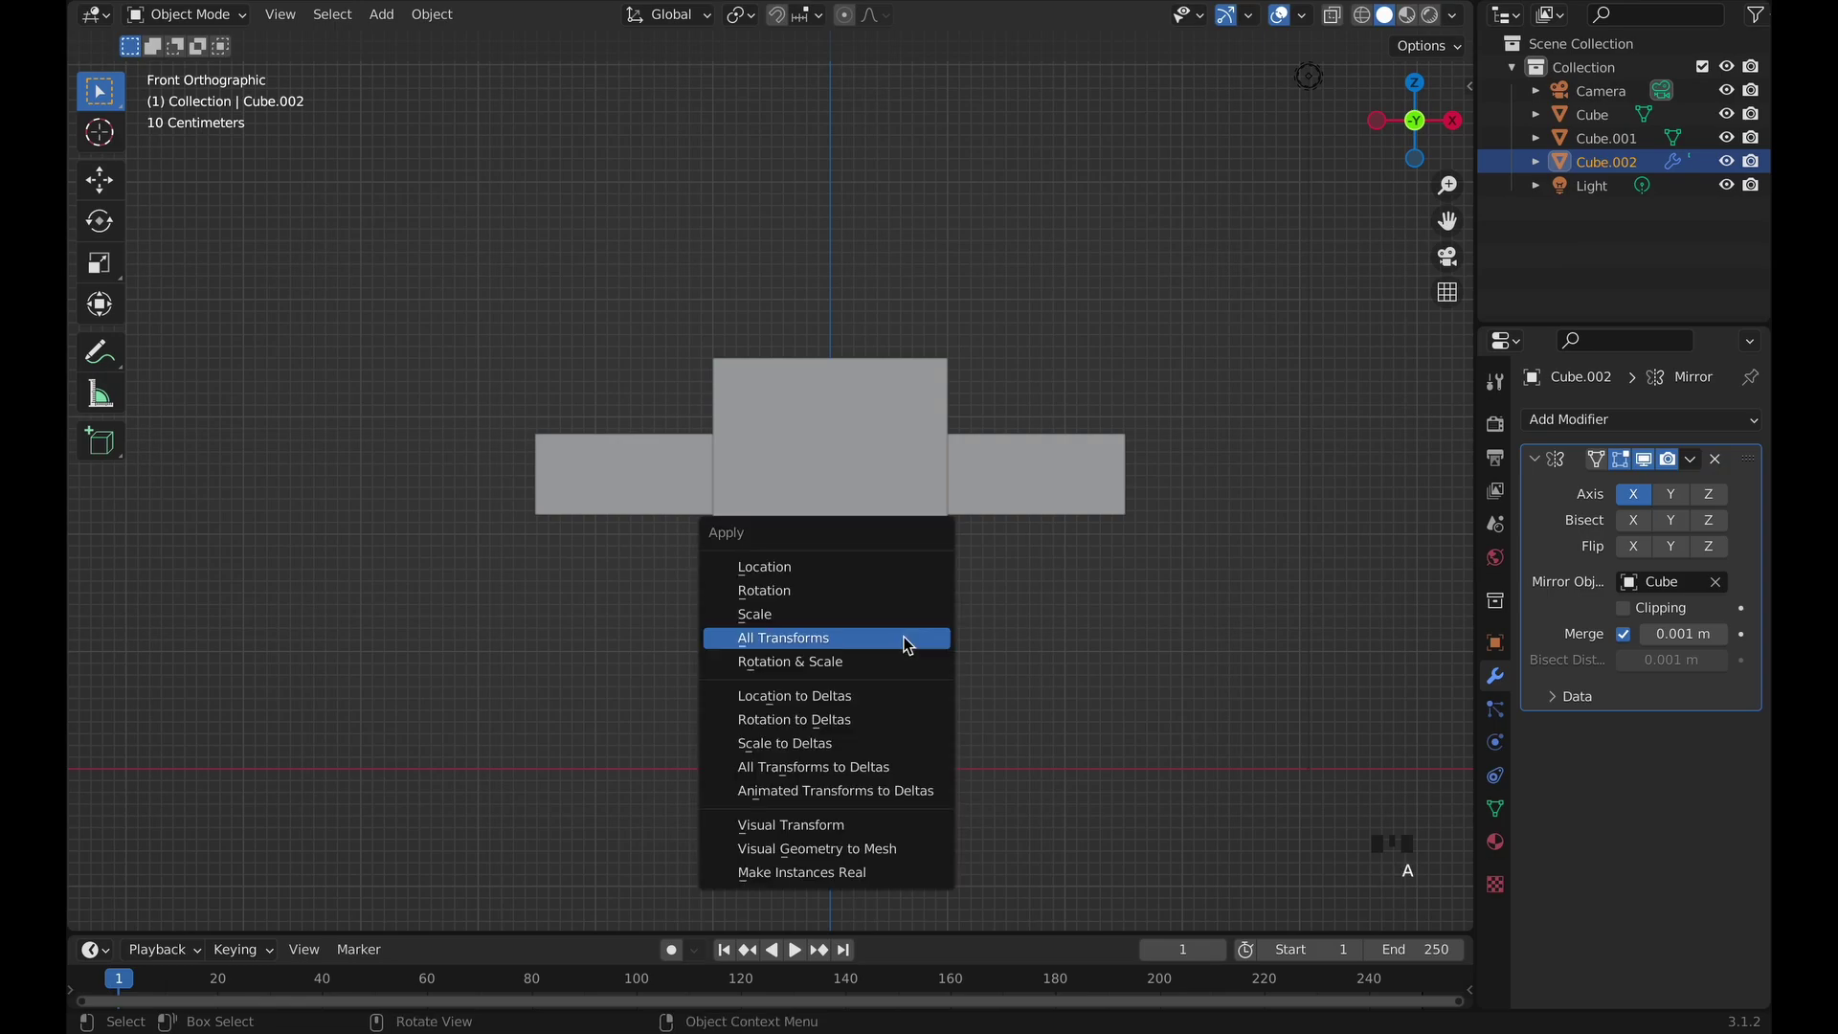
click(907, 638)
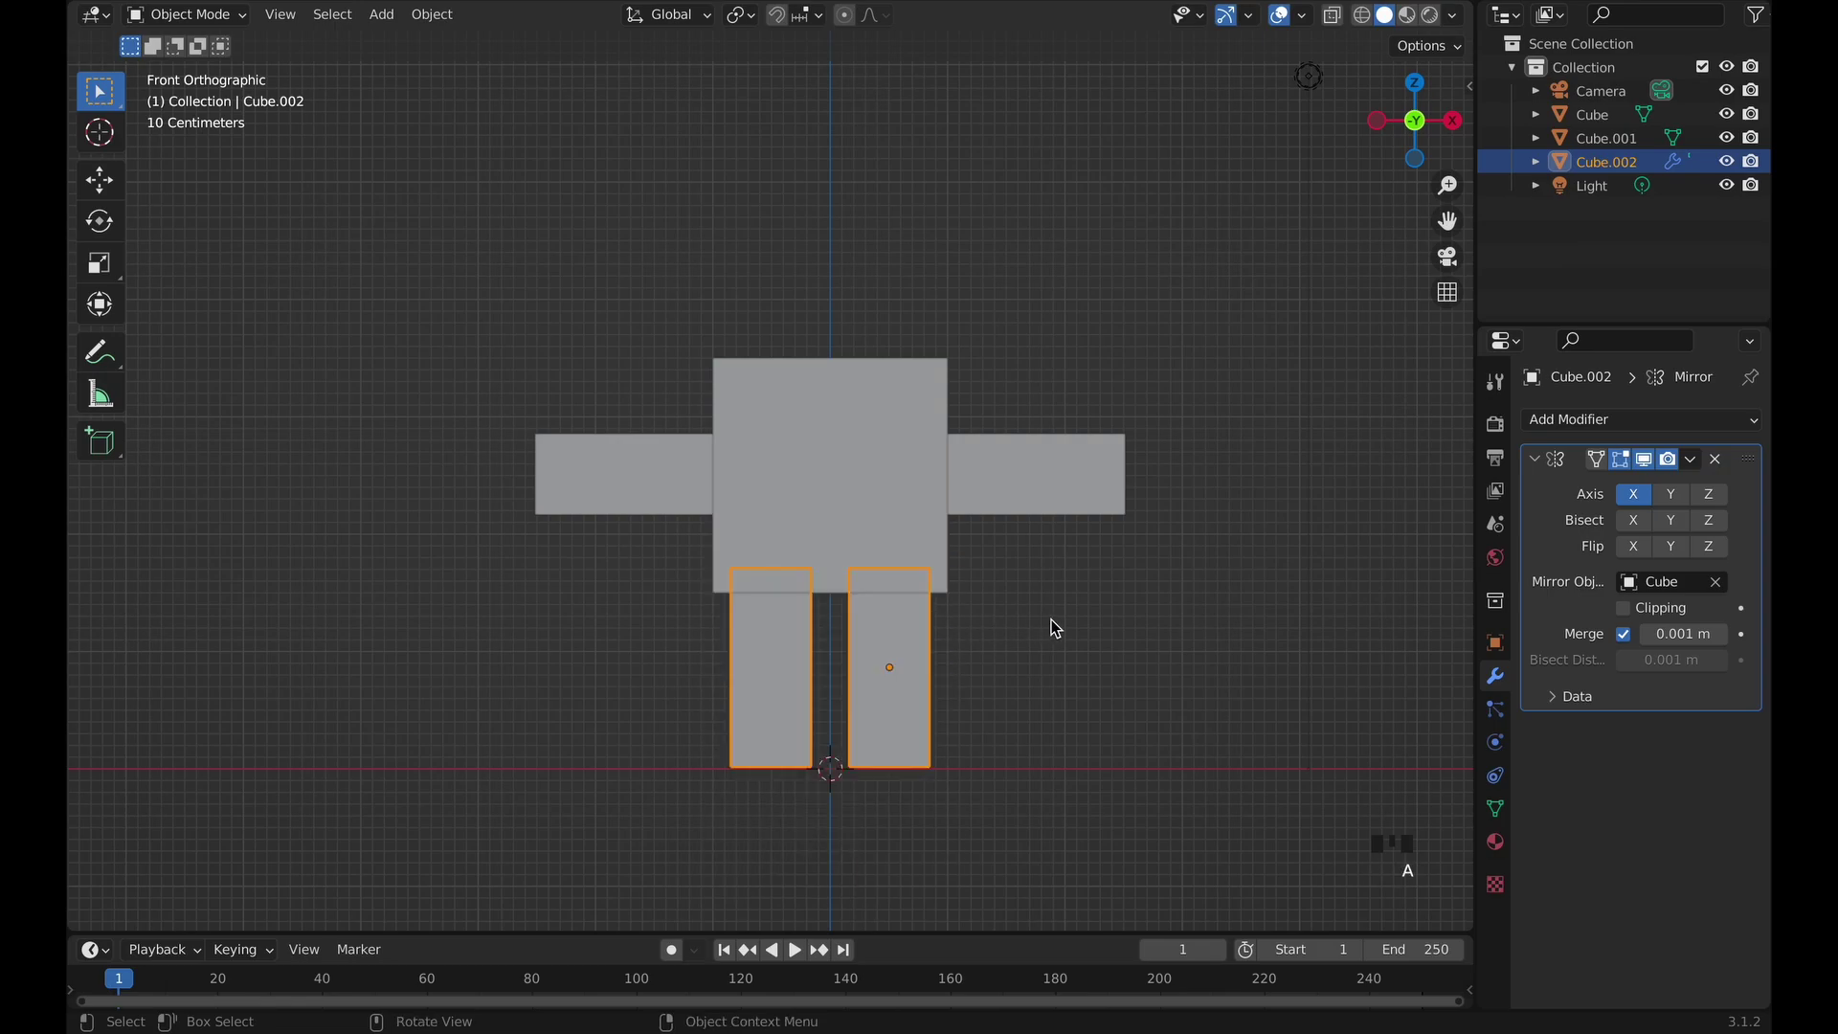
click(1705, 468)
click(1660, 486)
click(1137, 648)
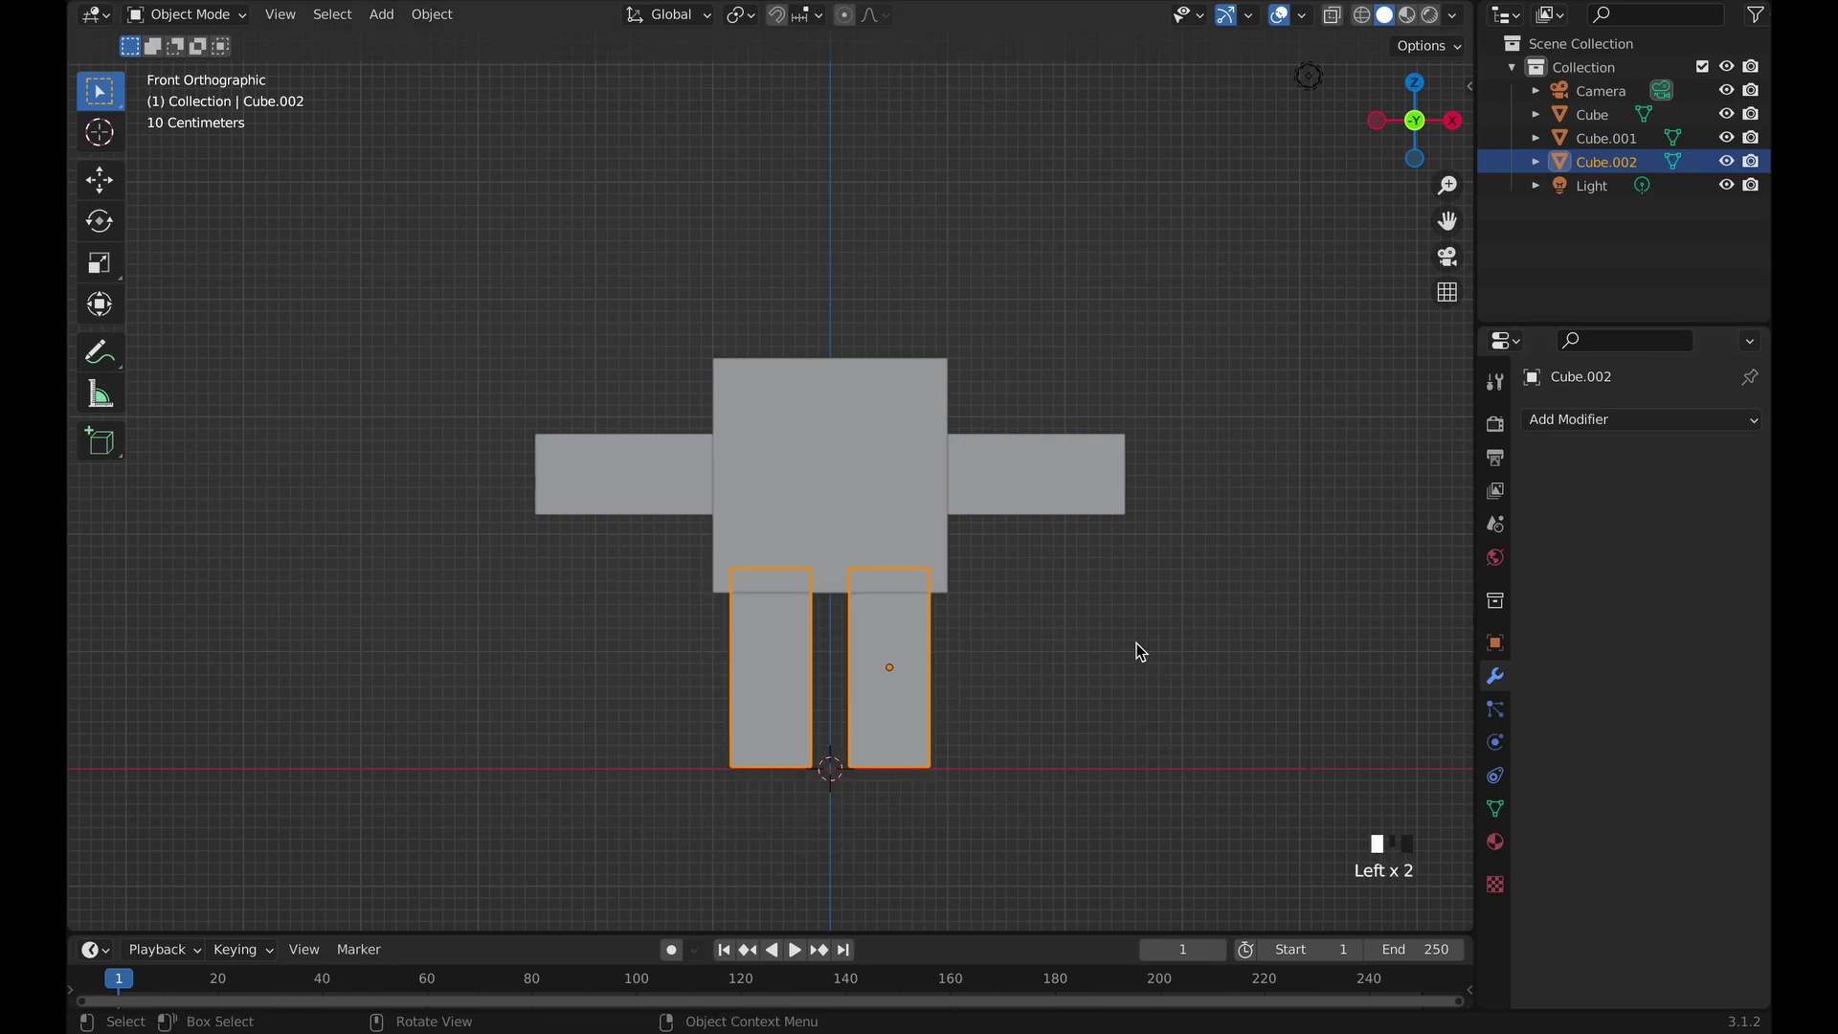
Check the mirrored arms and legs by selecting each pair and trial-moving the arms, leaving them in place.
click(1070, 490)
click(1084, 603)
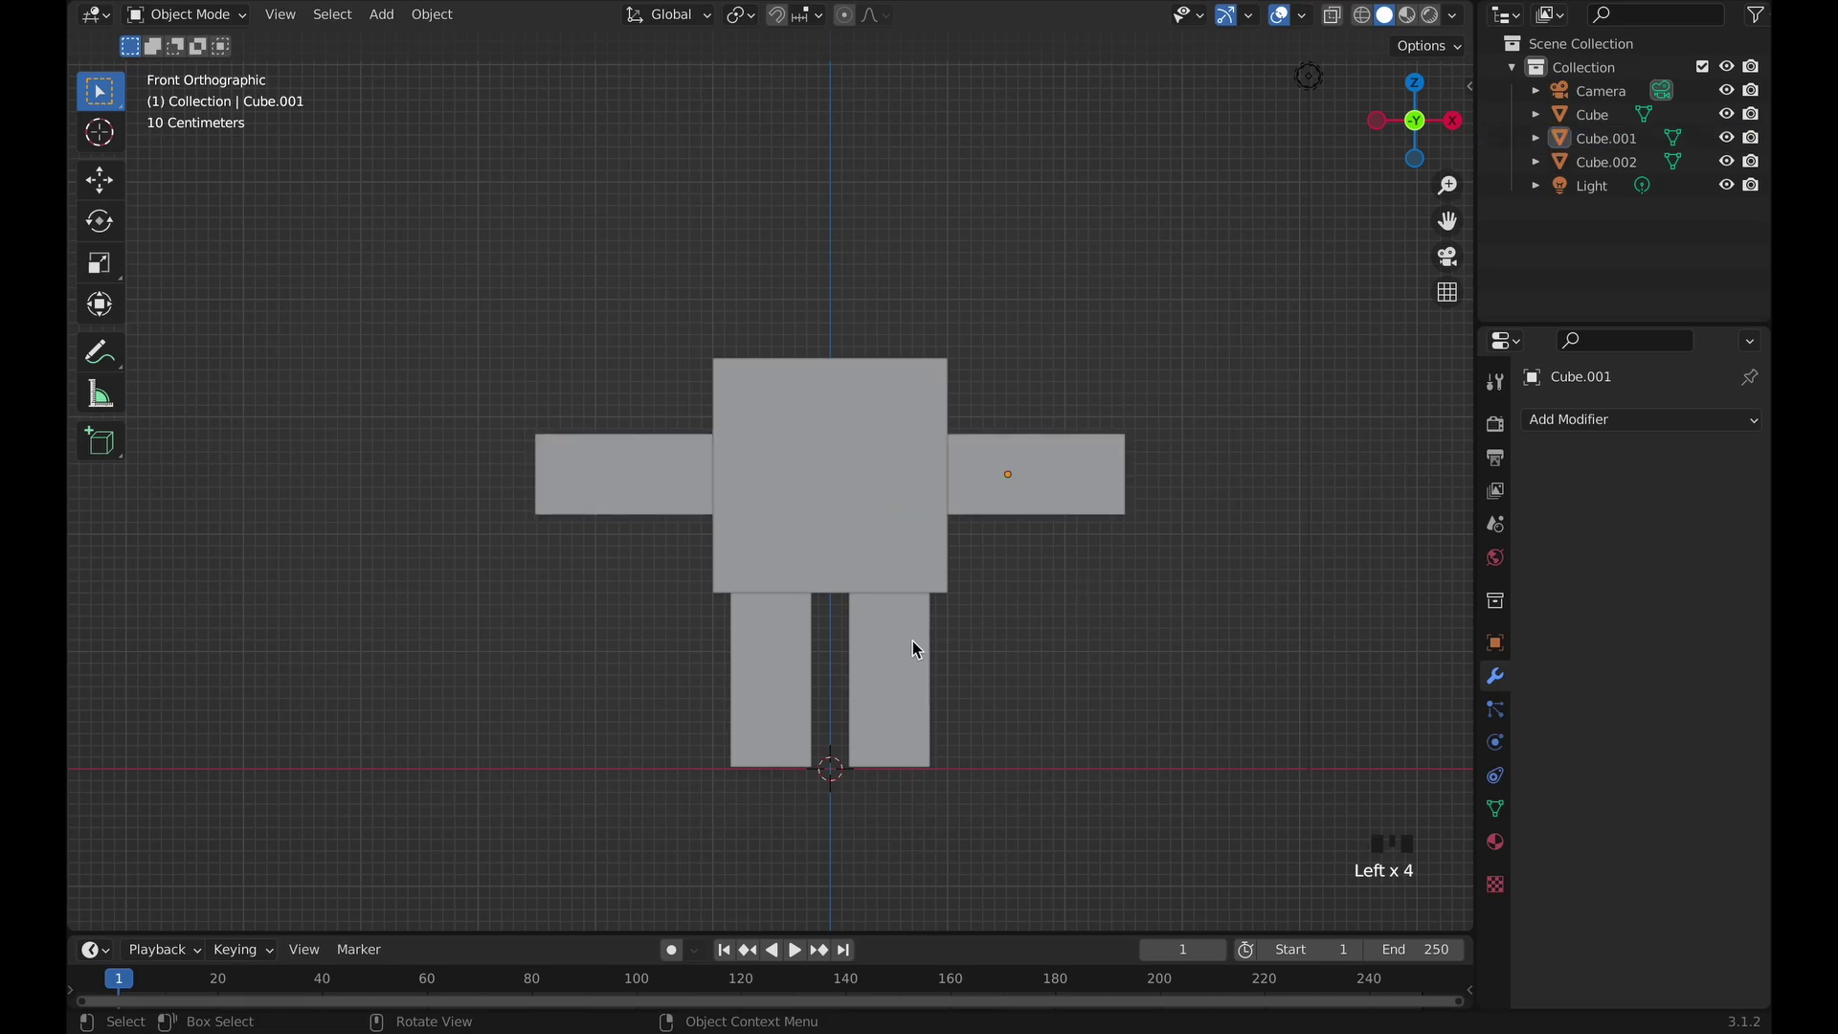
click(914, 643)
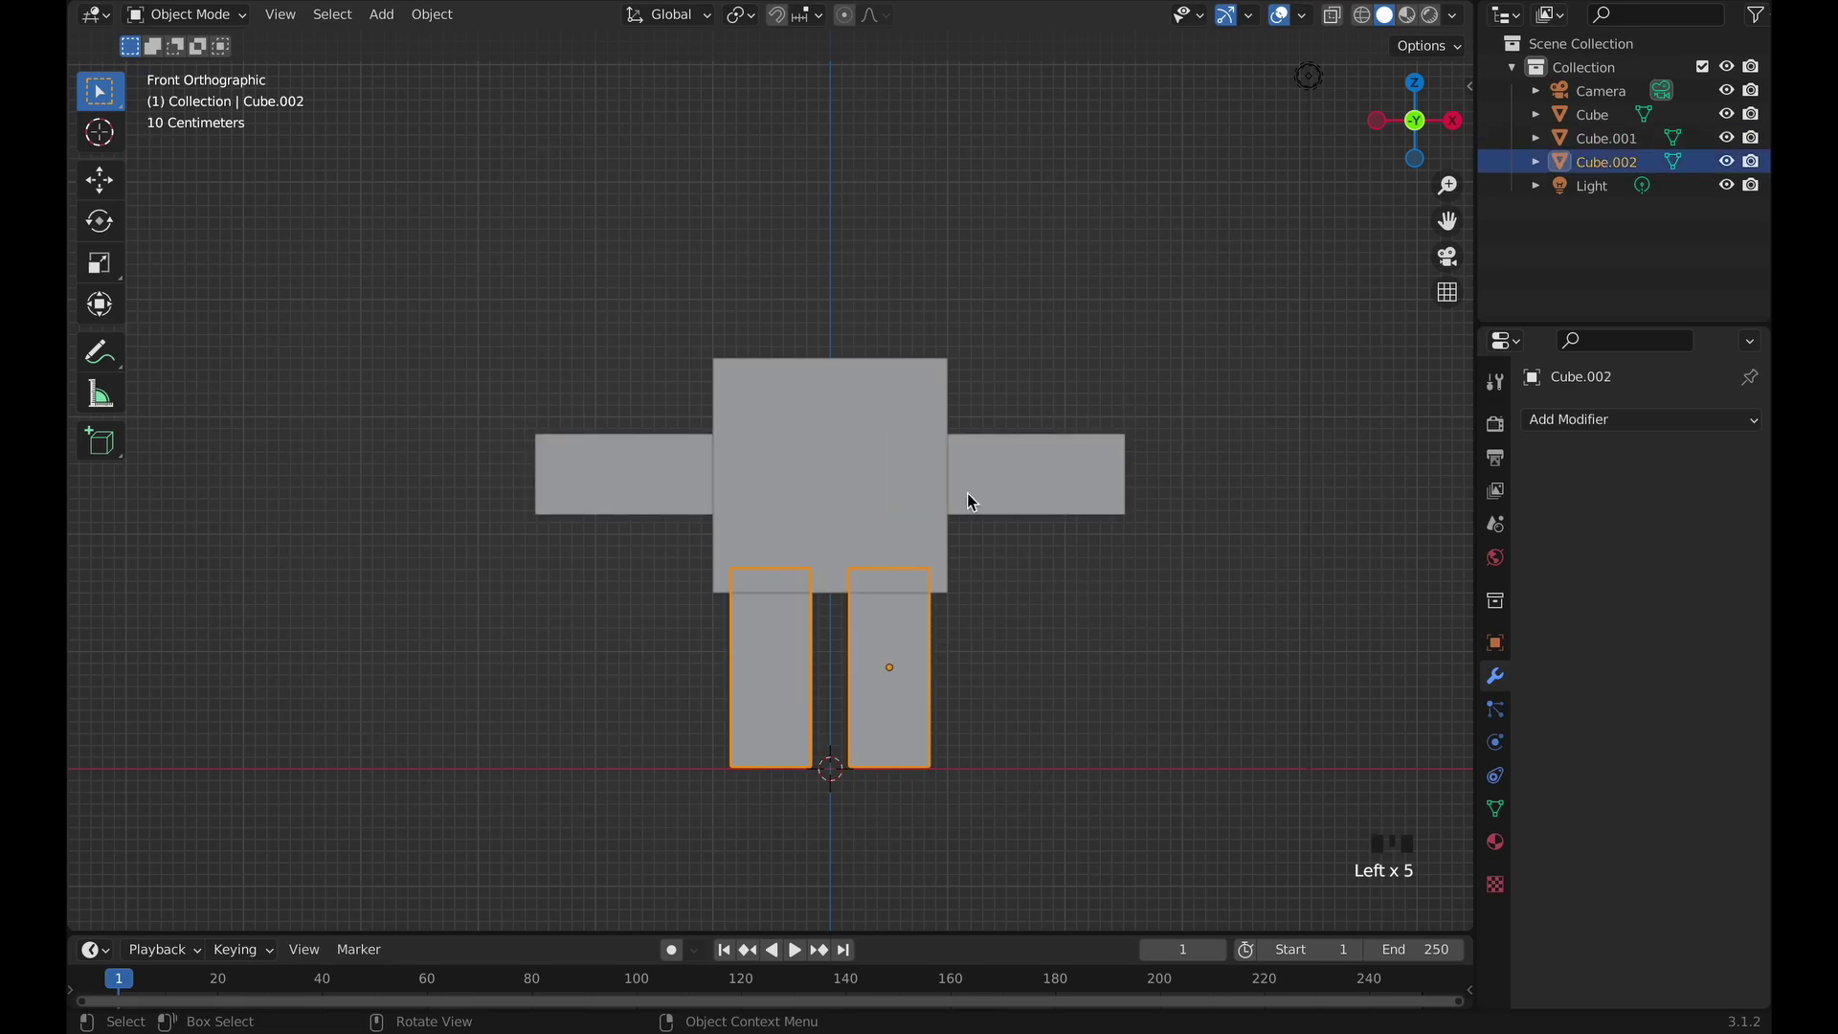
click(1015, 478)
click(1054, 603)
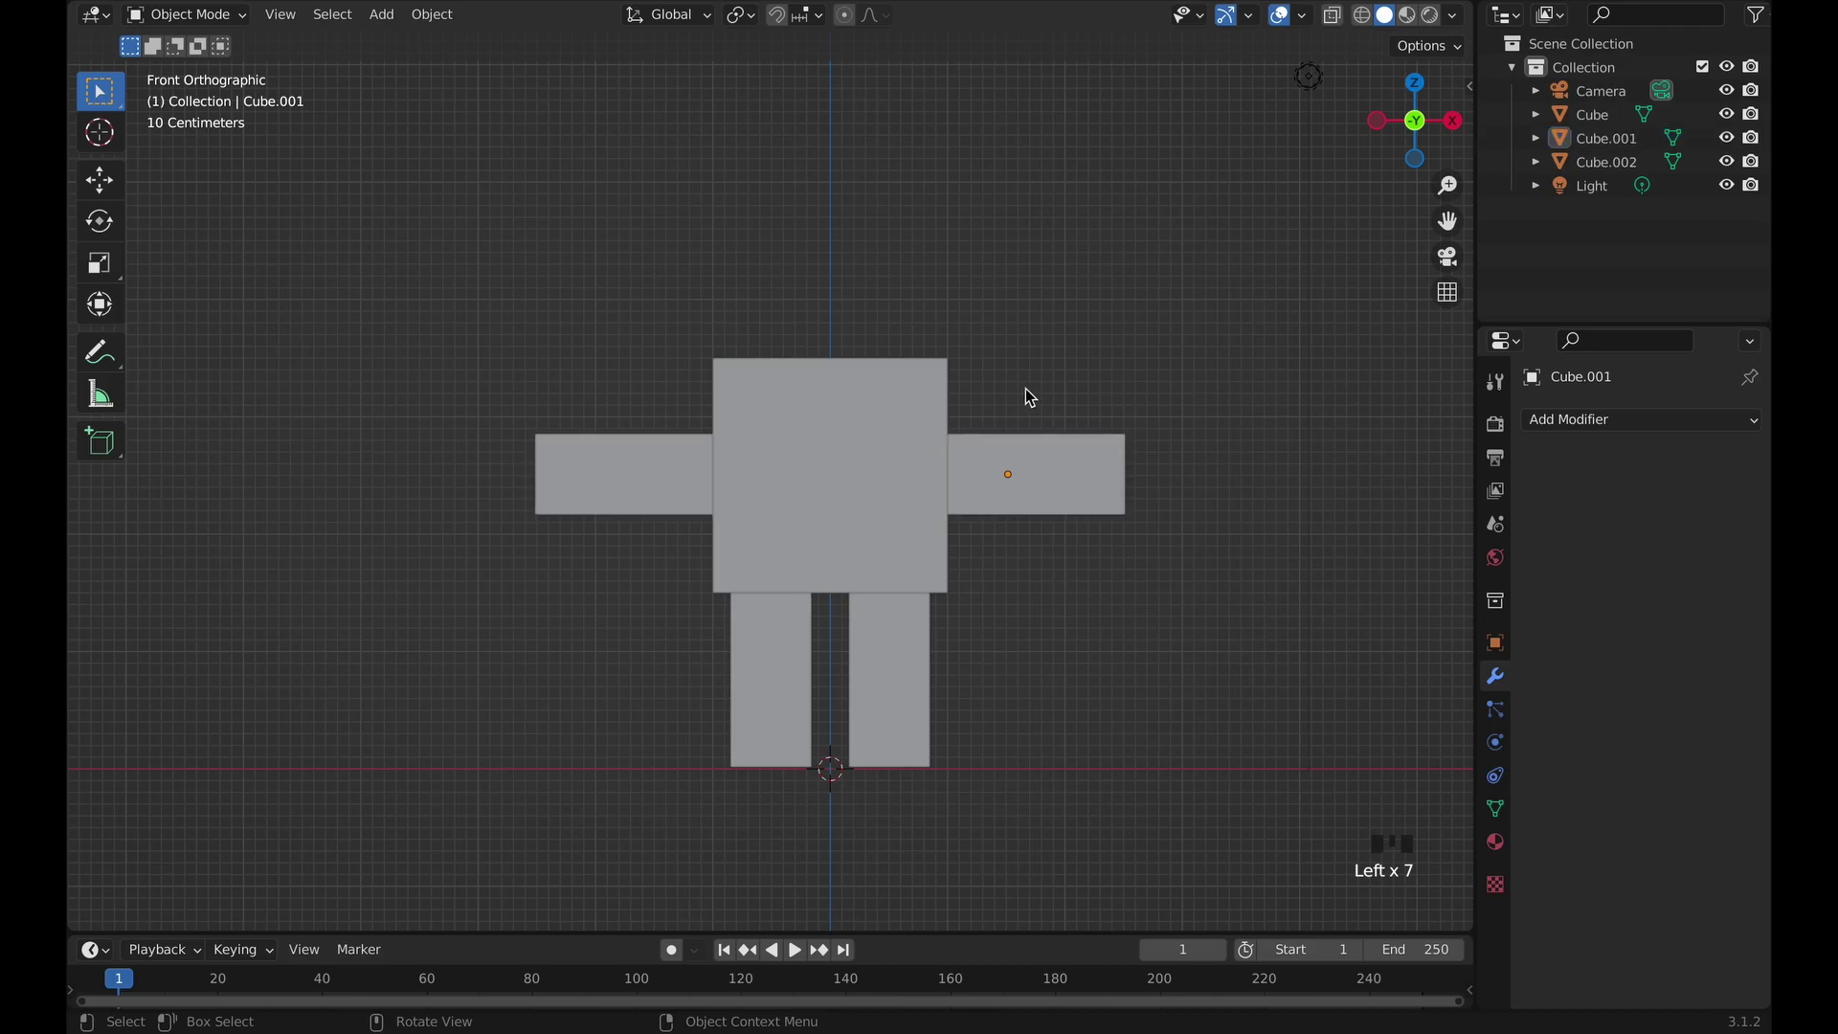
click(1033, 485)
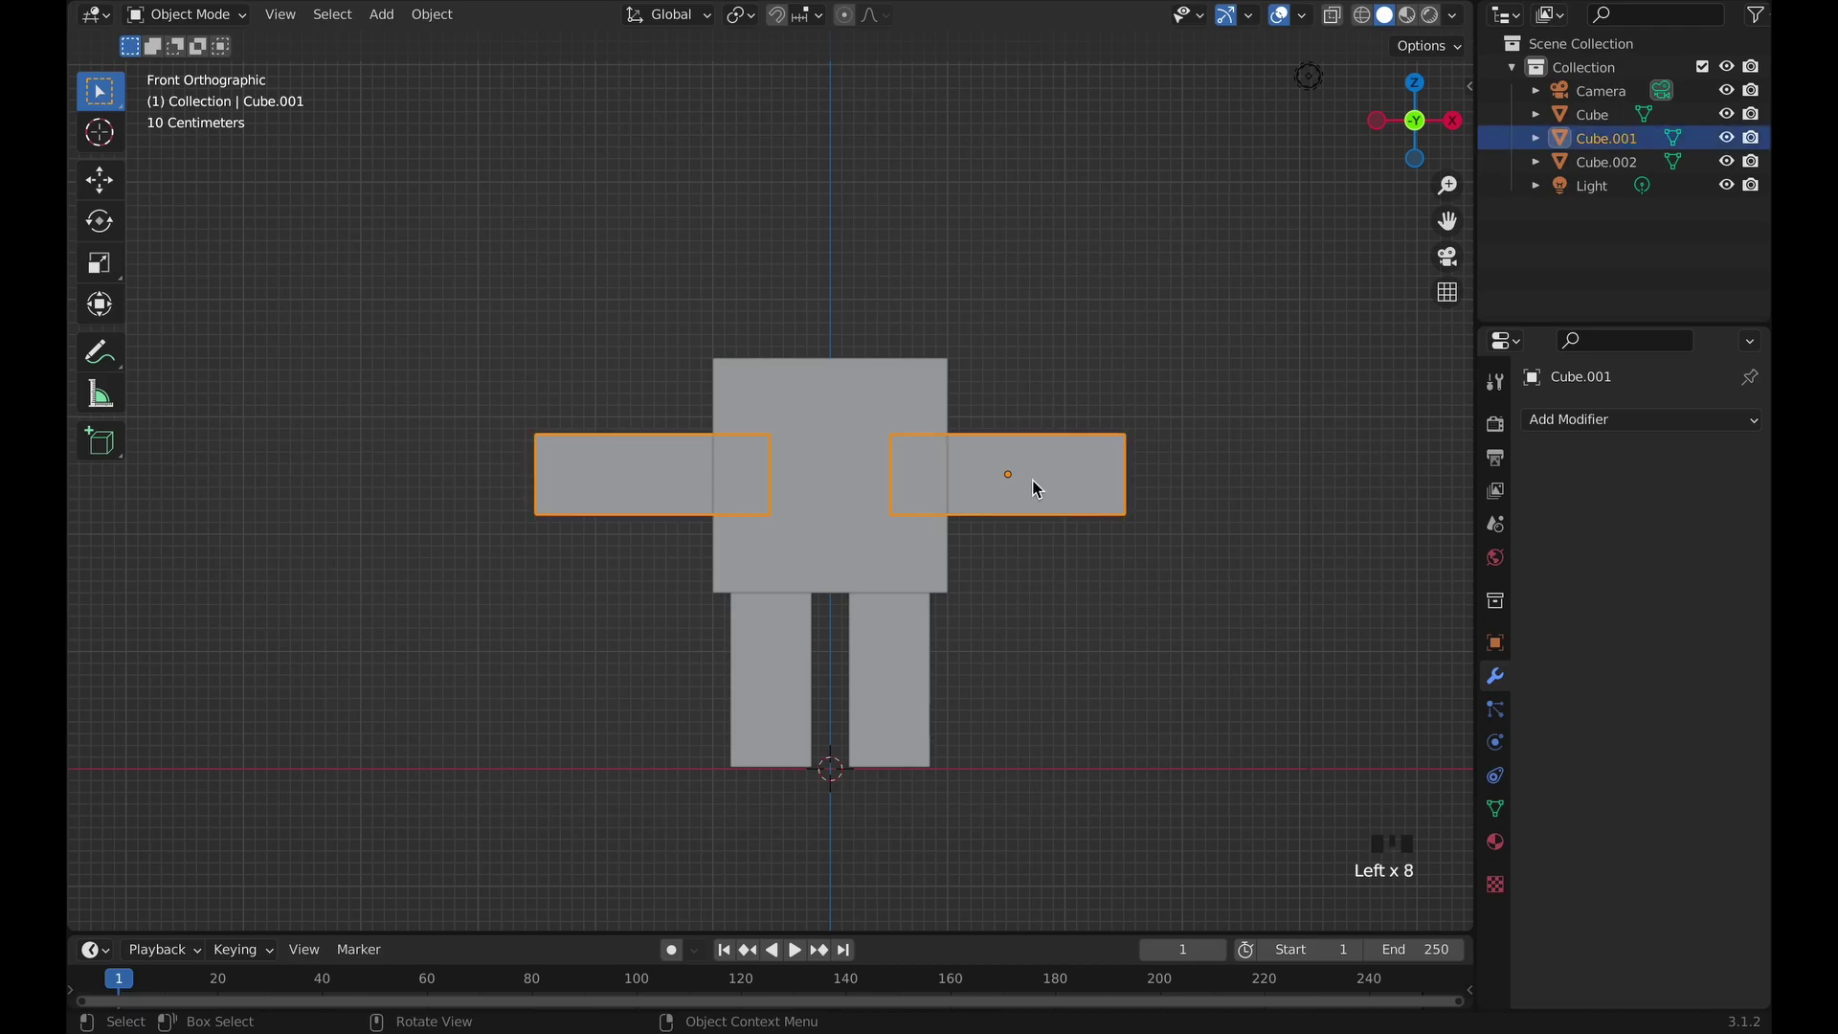
key(g)
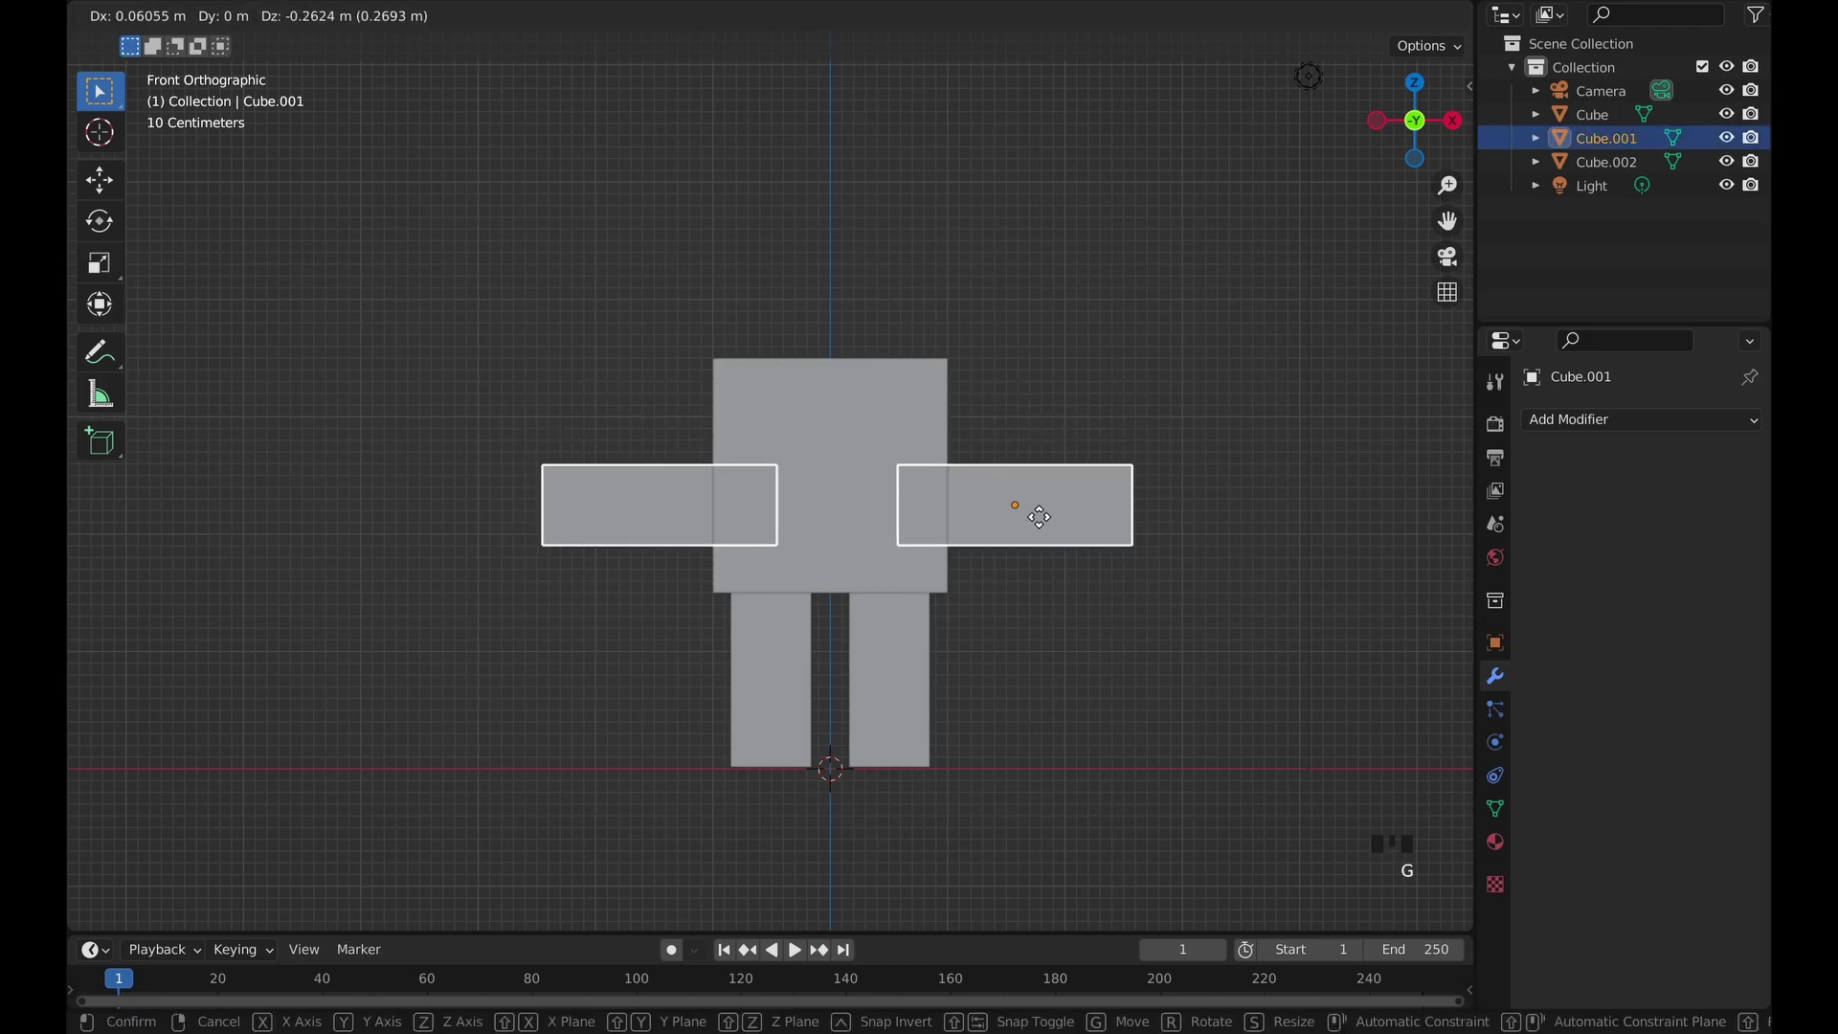
click(1042, 508)
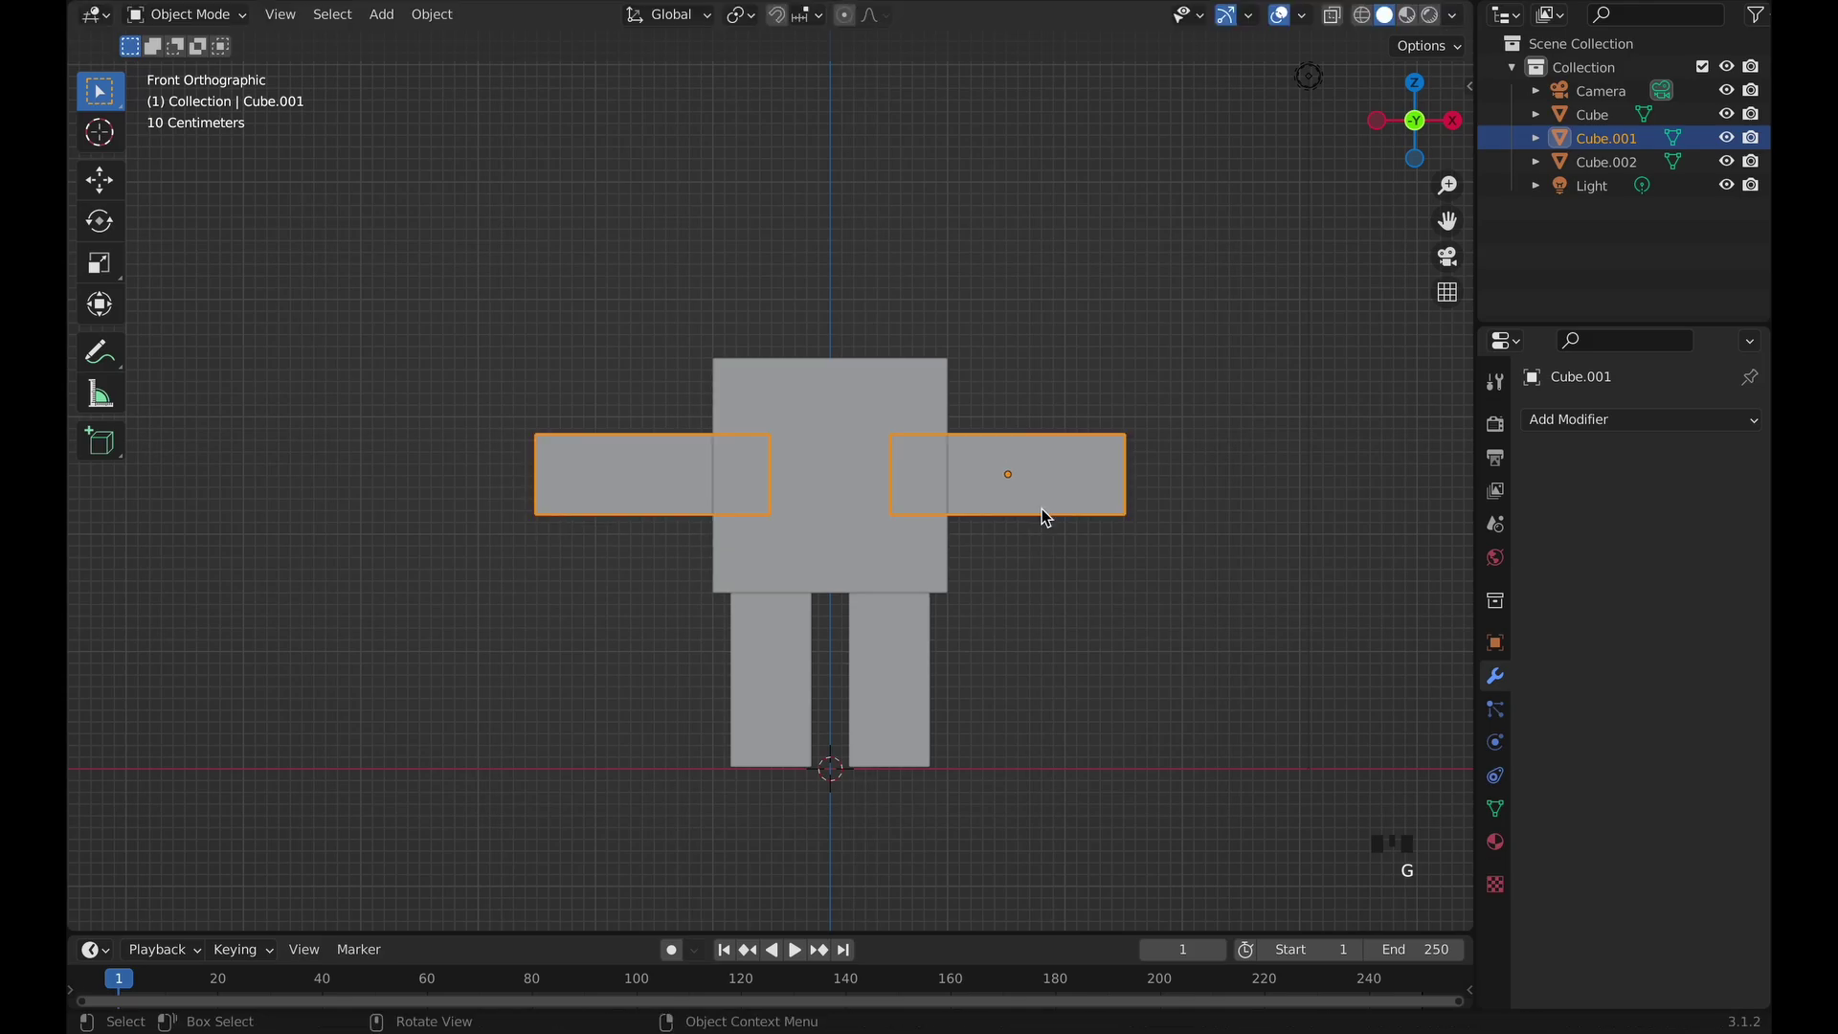
click(988, 361)
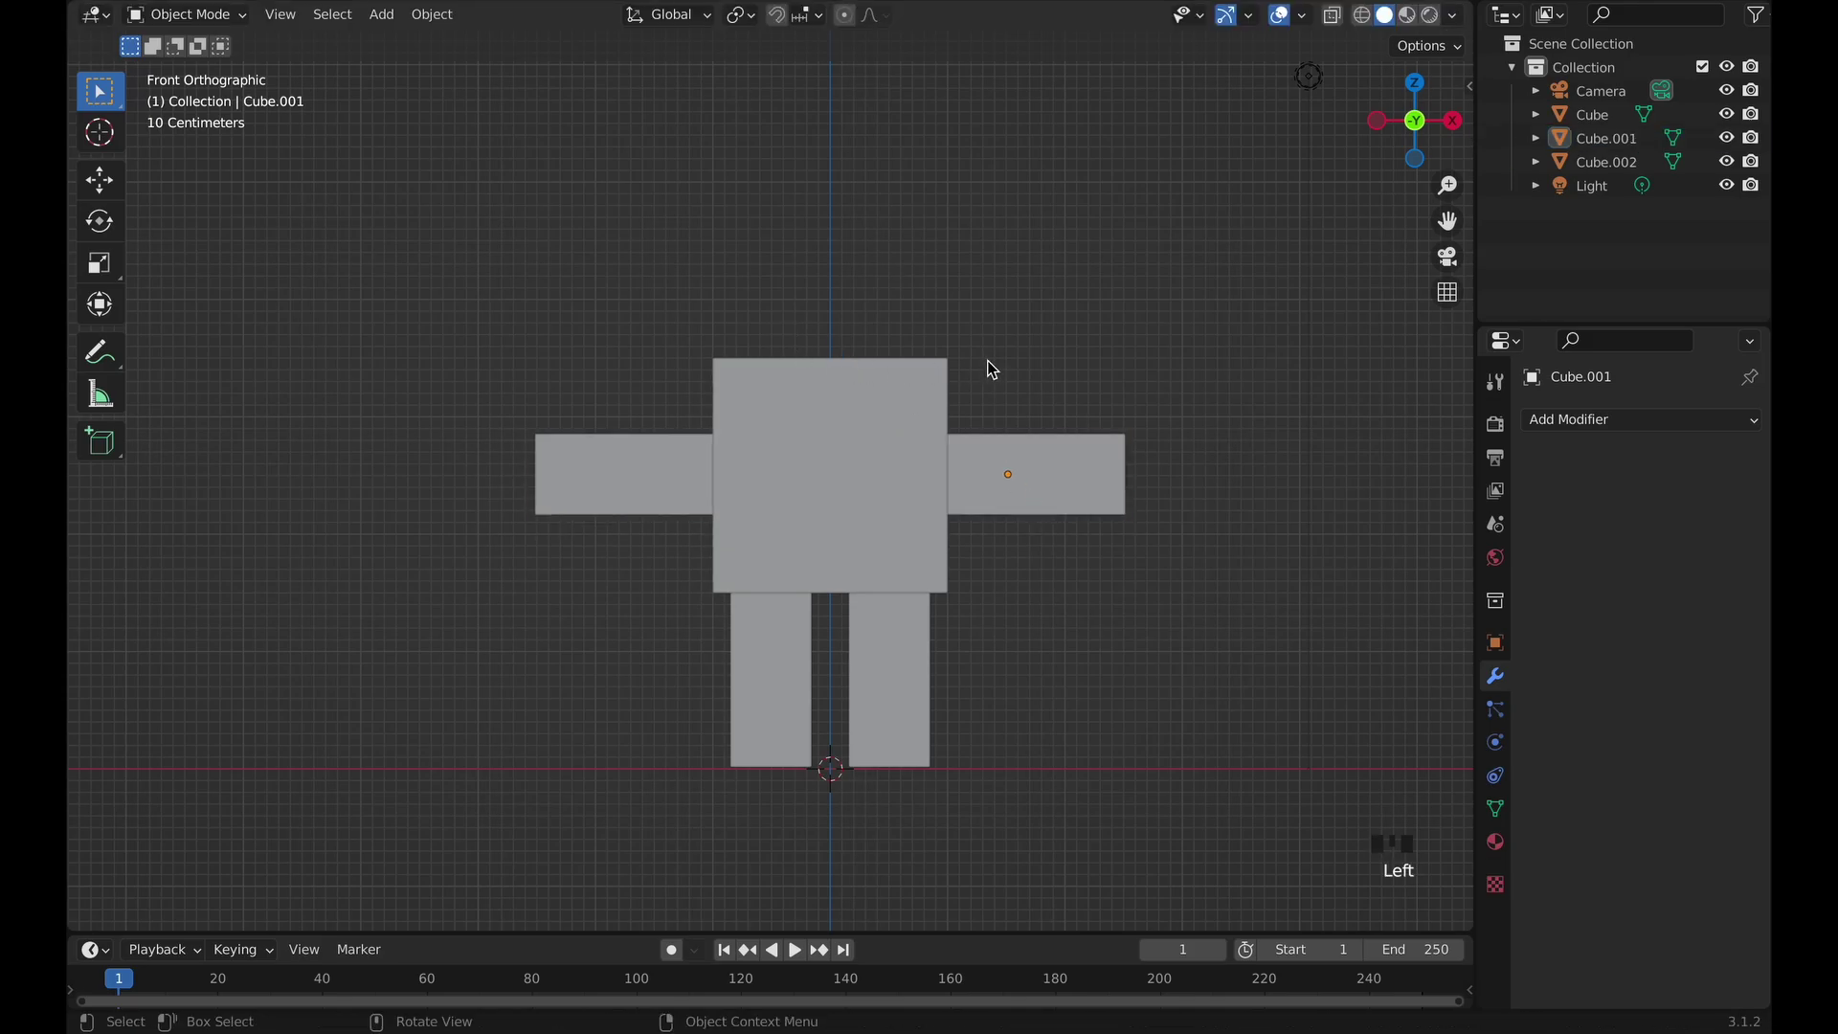
Select only the body, arms and legs and apply All Transforms to them.
key(a)
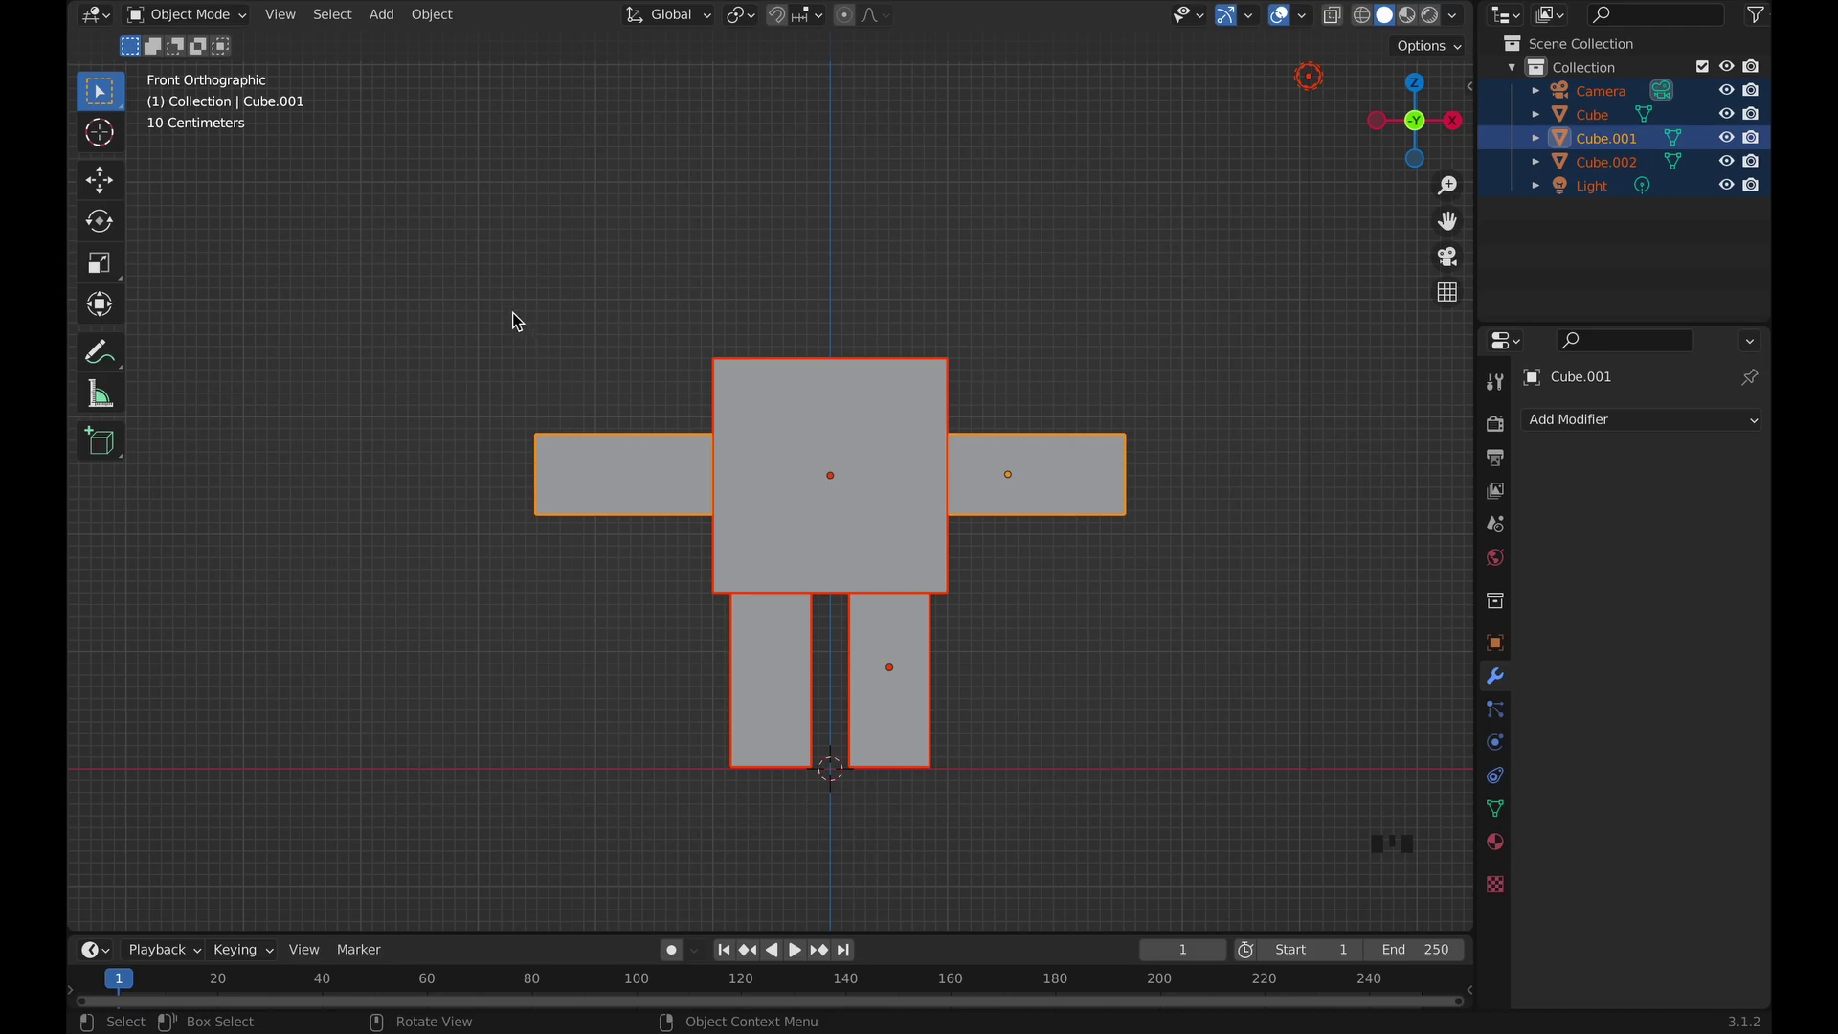
drag(514, 256, 1116, 745)
key(ctrl+a)
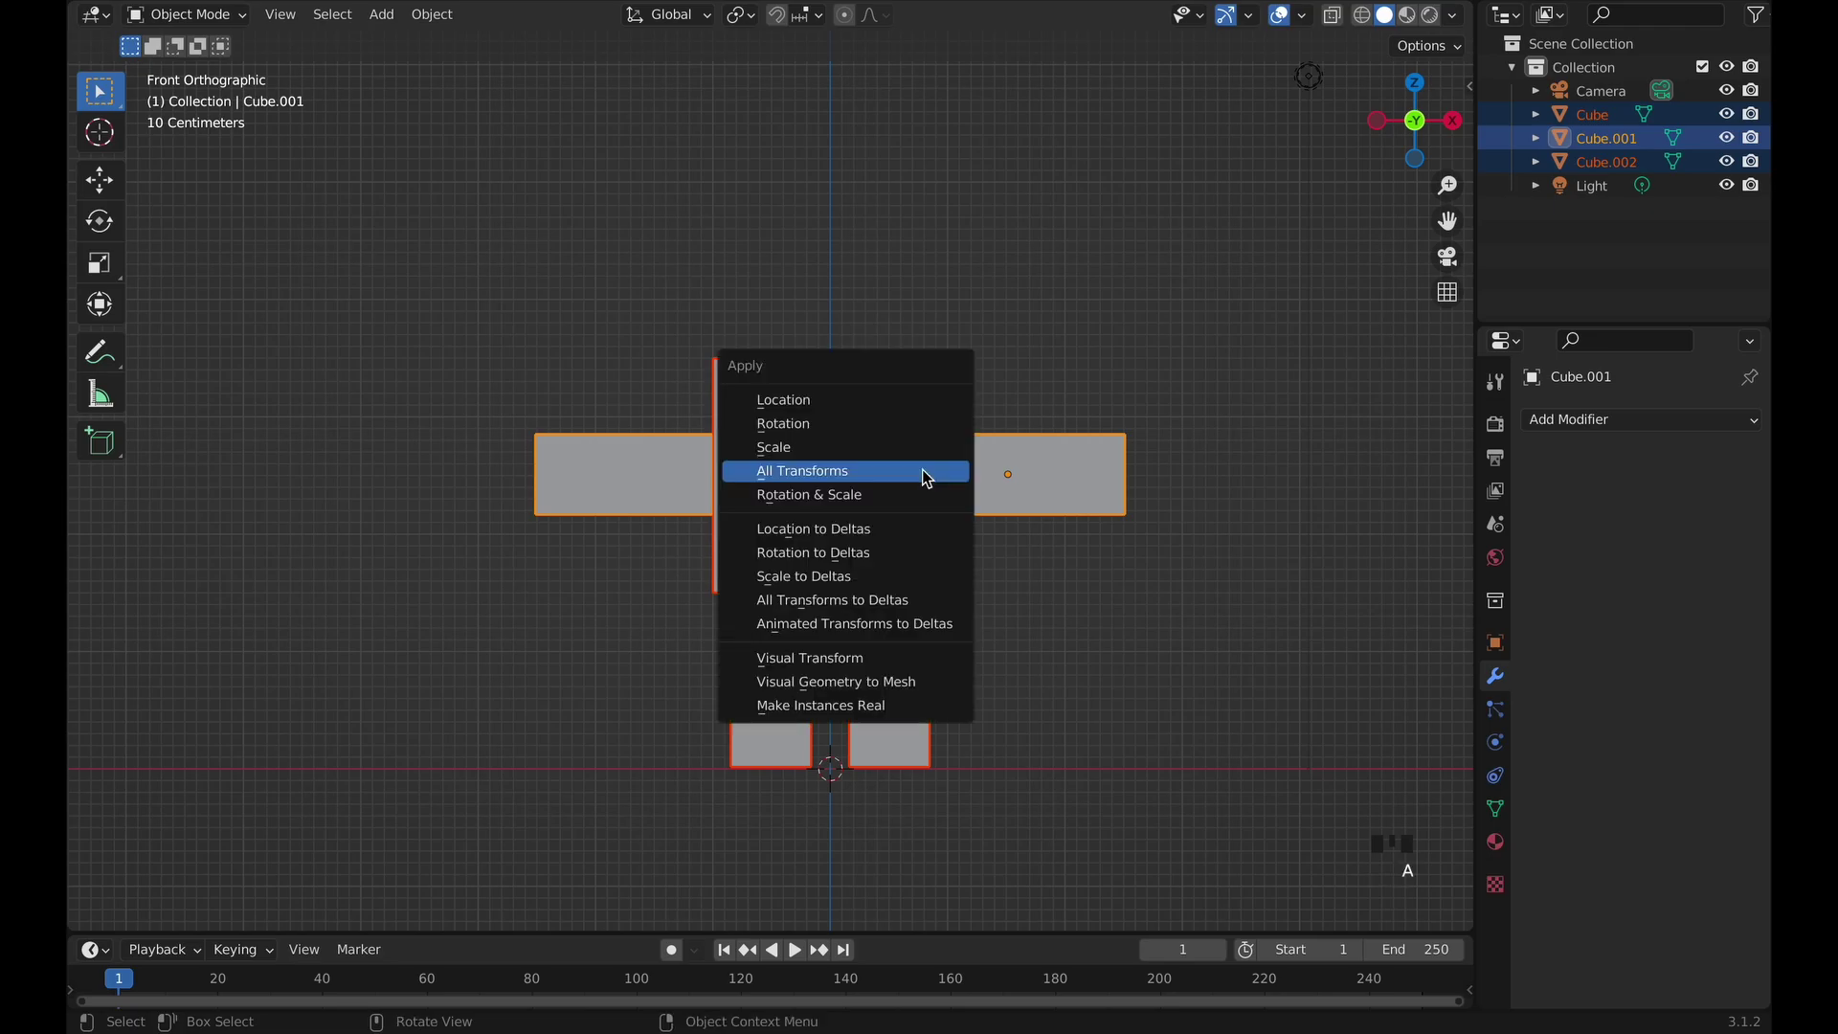
click(922, 471)
click(1082, 617)
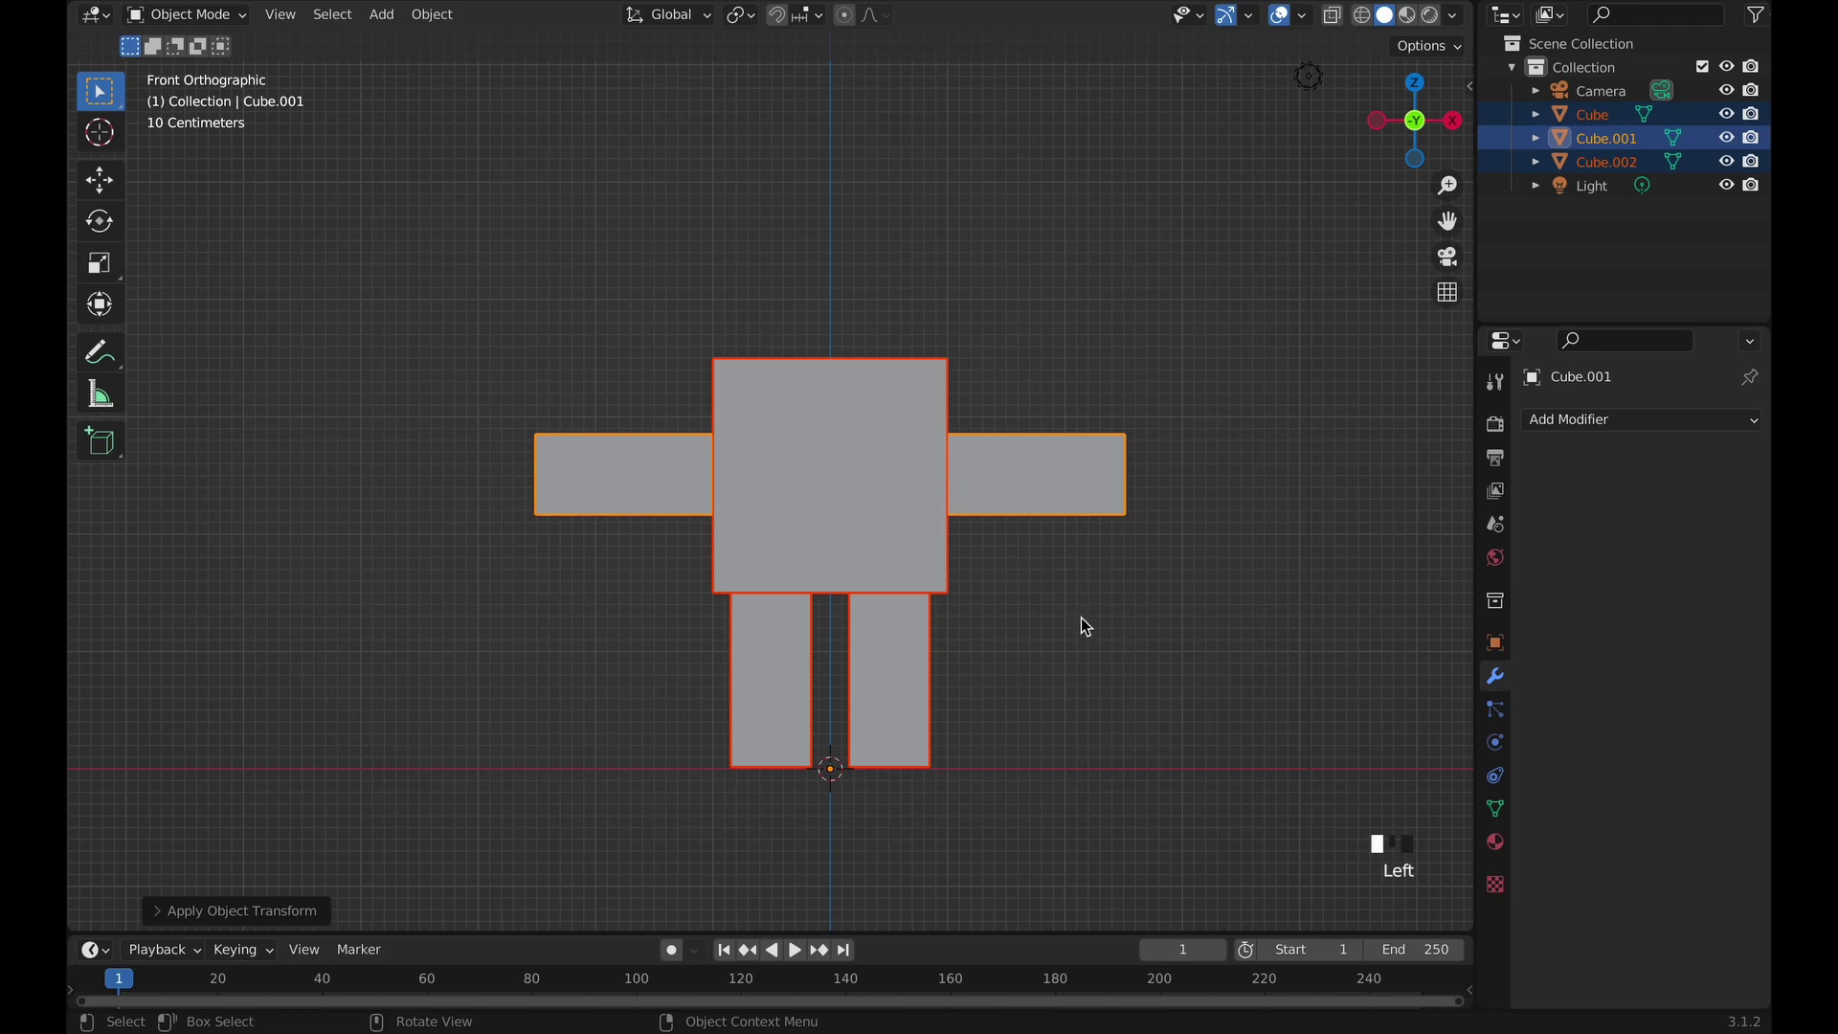
Join the arms and legs into the body so the character is one object, with the body cube as active object.
click(848, 519)
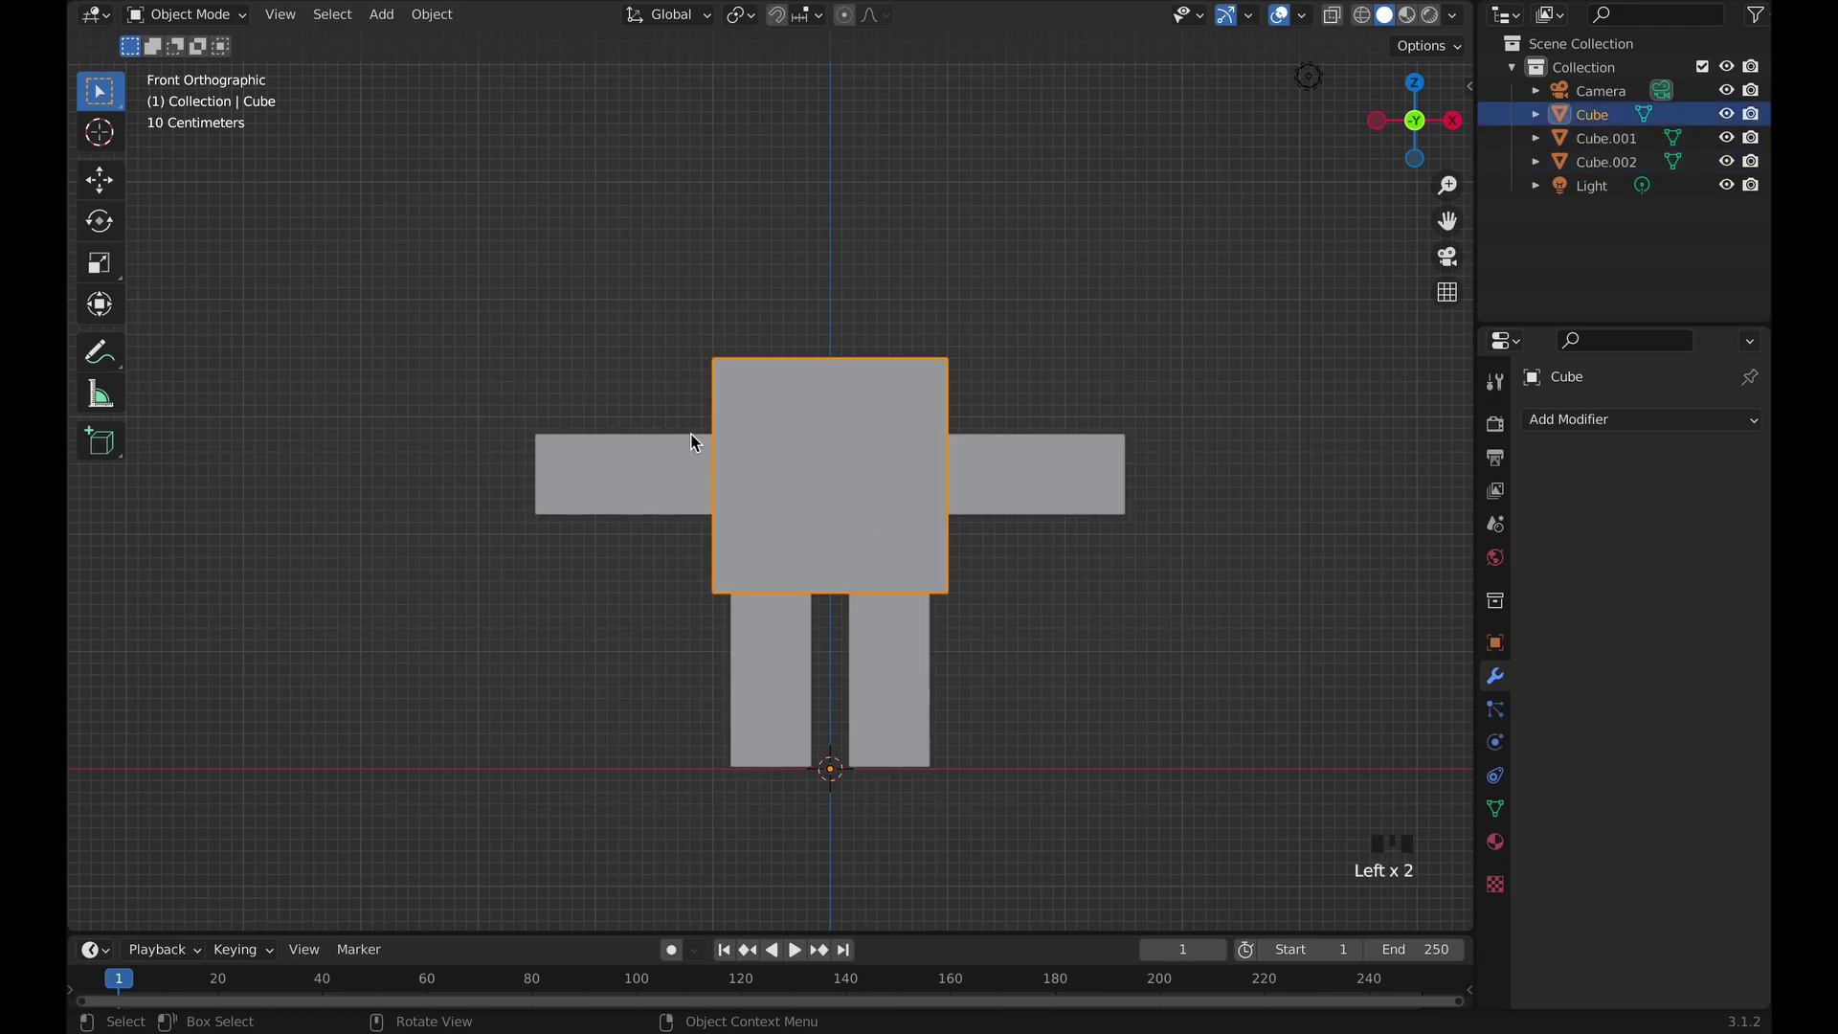
drag(546, 310, 1146, 733)
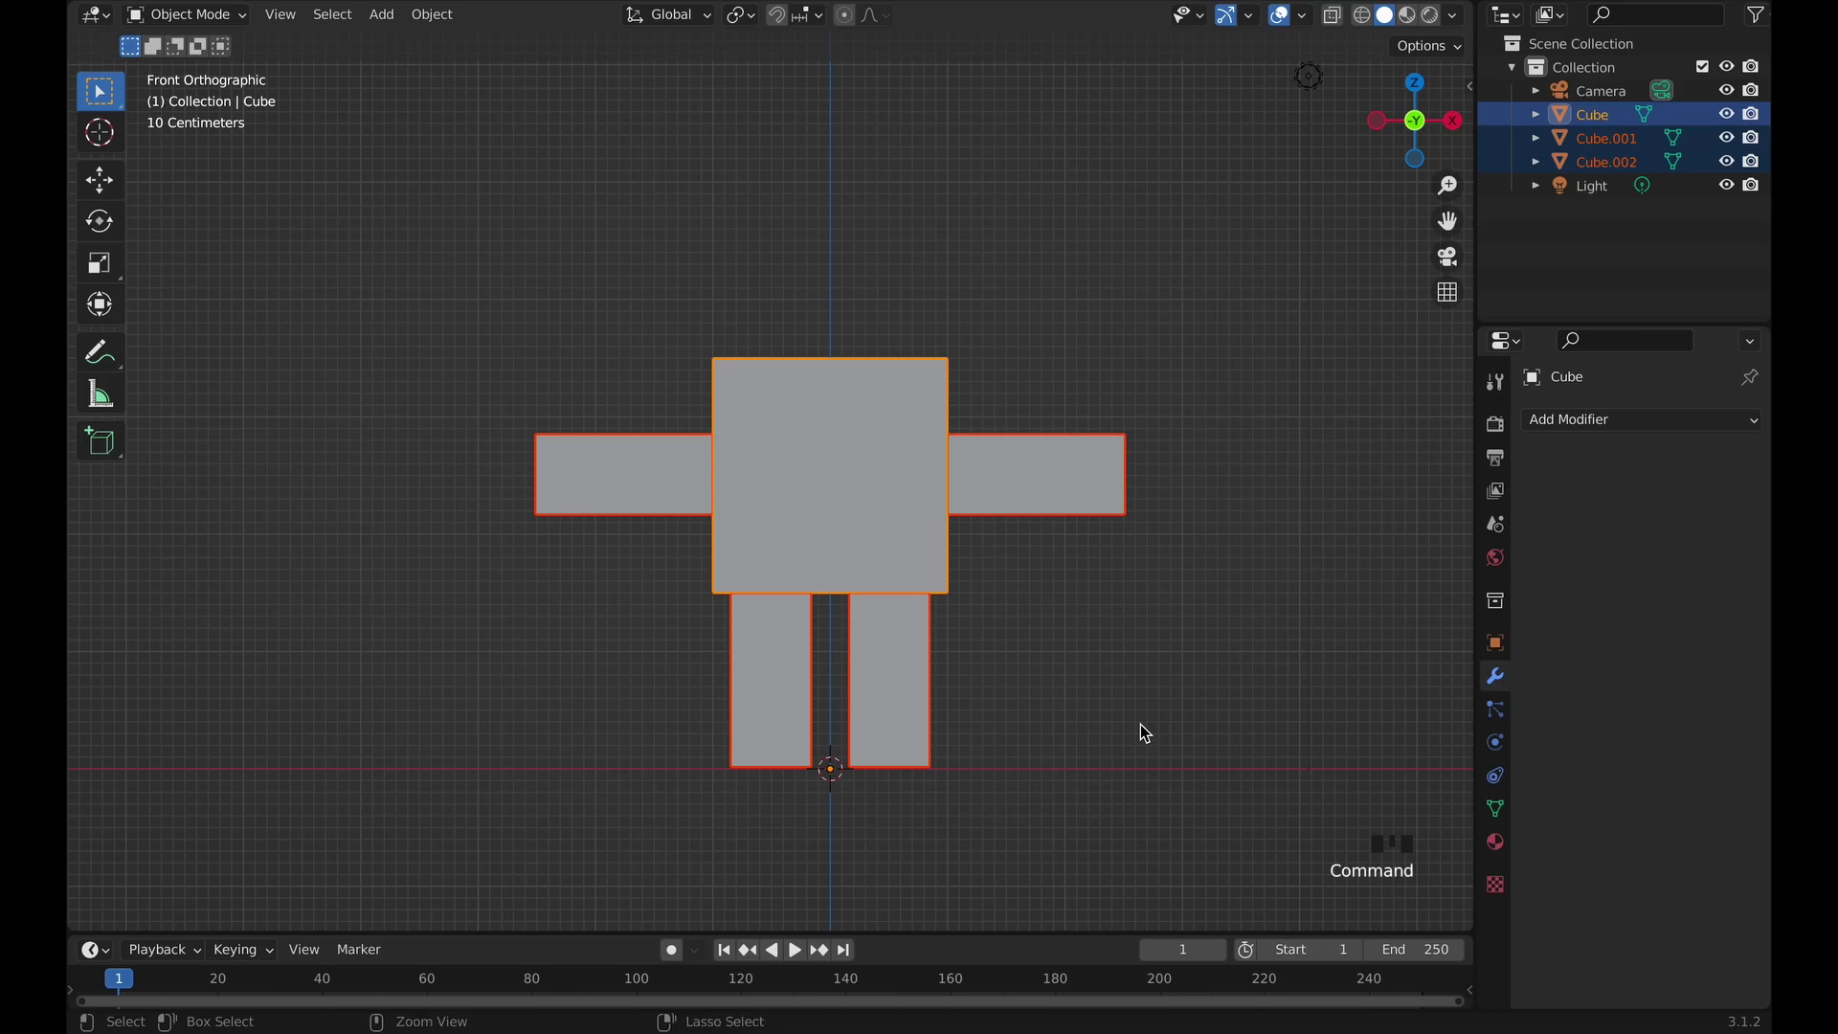
key(ctrl+j)
click(1067, 664)
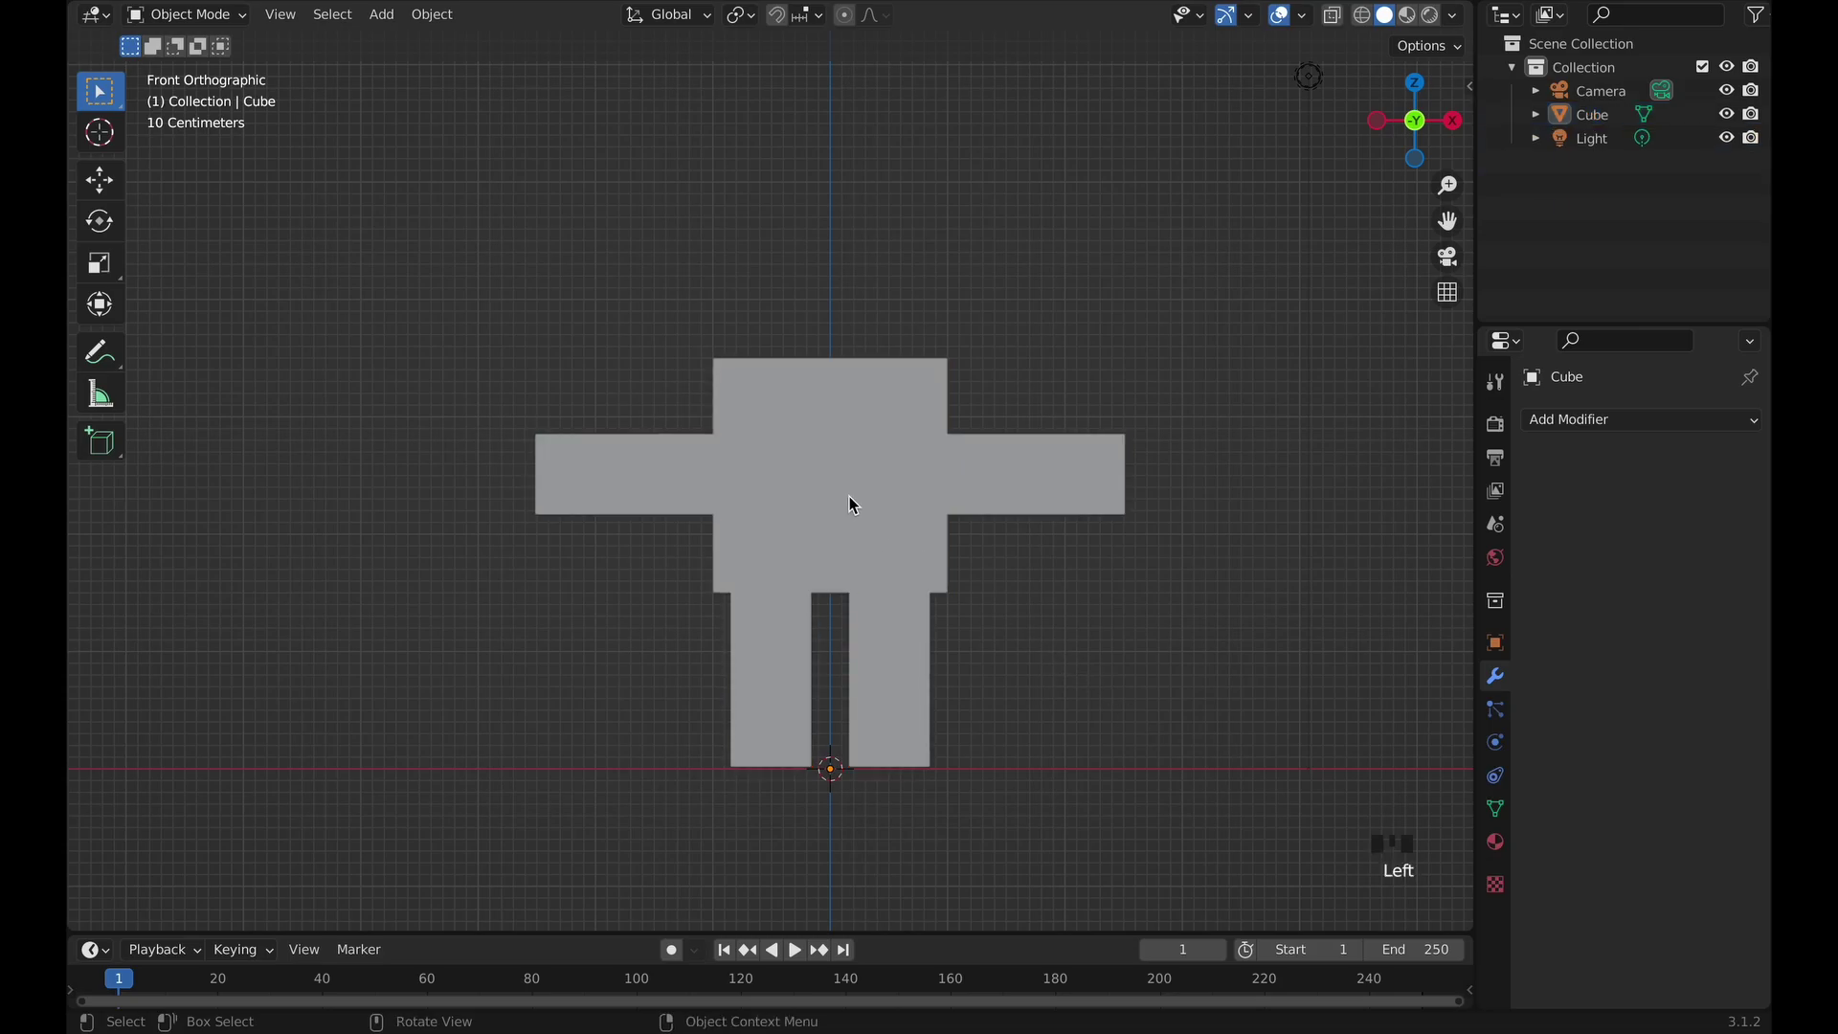
Inspect the joined character from several angles and trial-move it without keeping the move.
click(849, 505)
middle_drag(1038, 504, 1038, 508)
key(g)
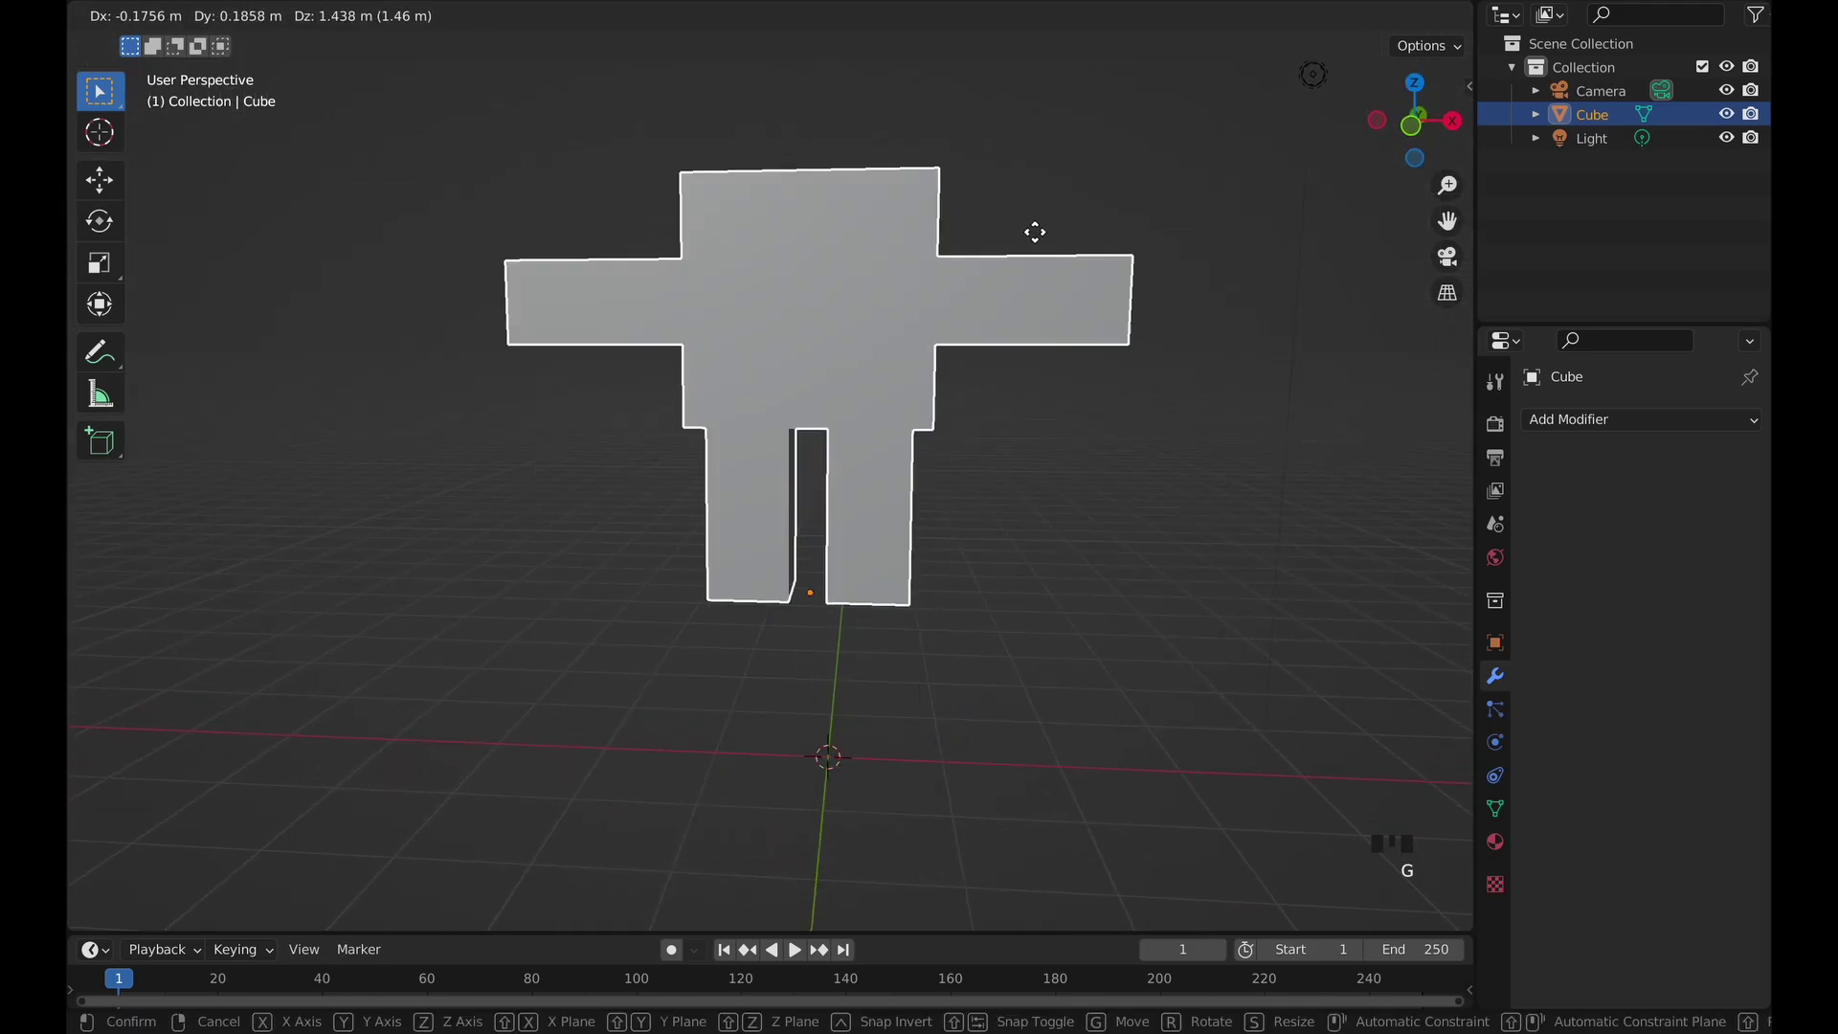
right_click(1099, 433)
middle_drag(1099, 433, 1095, 427)
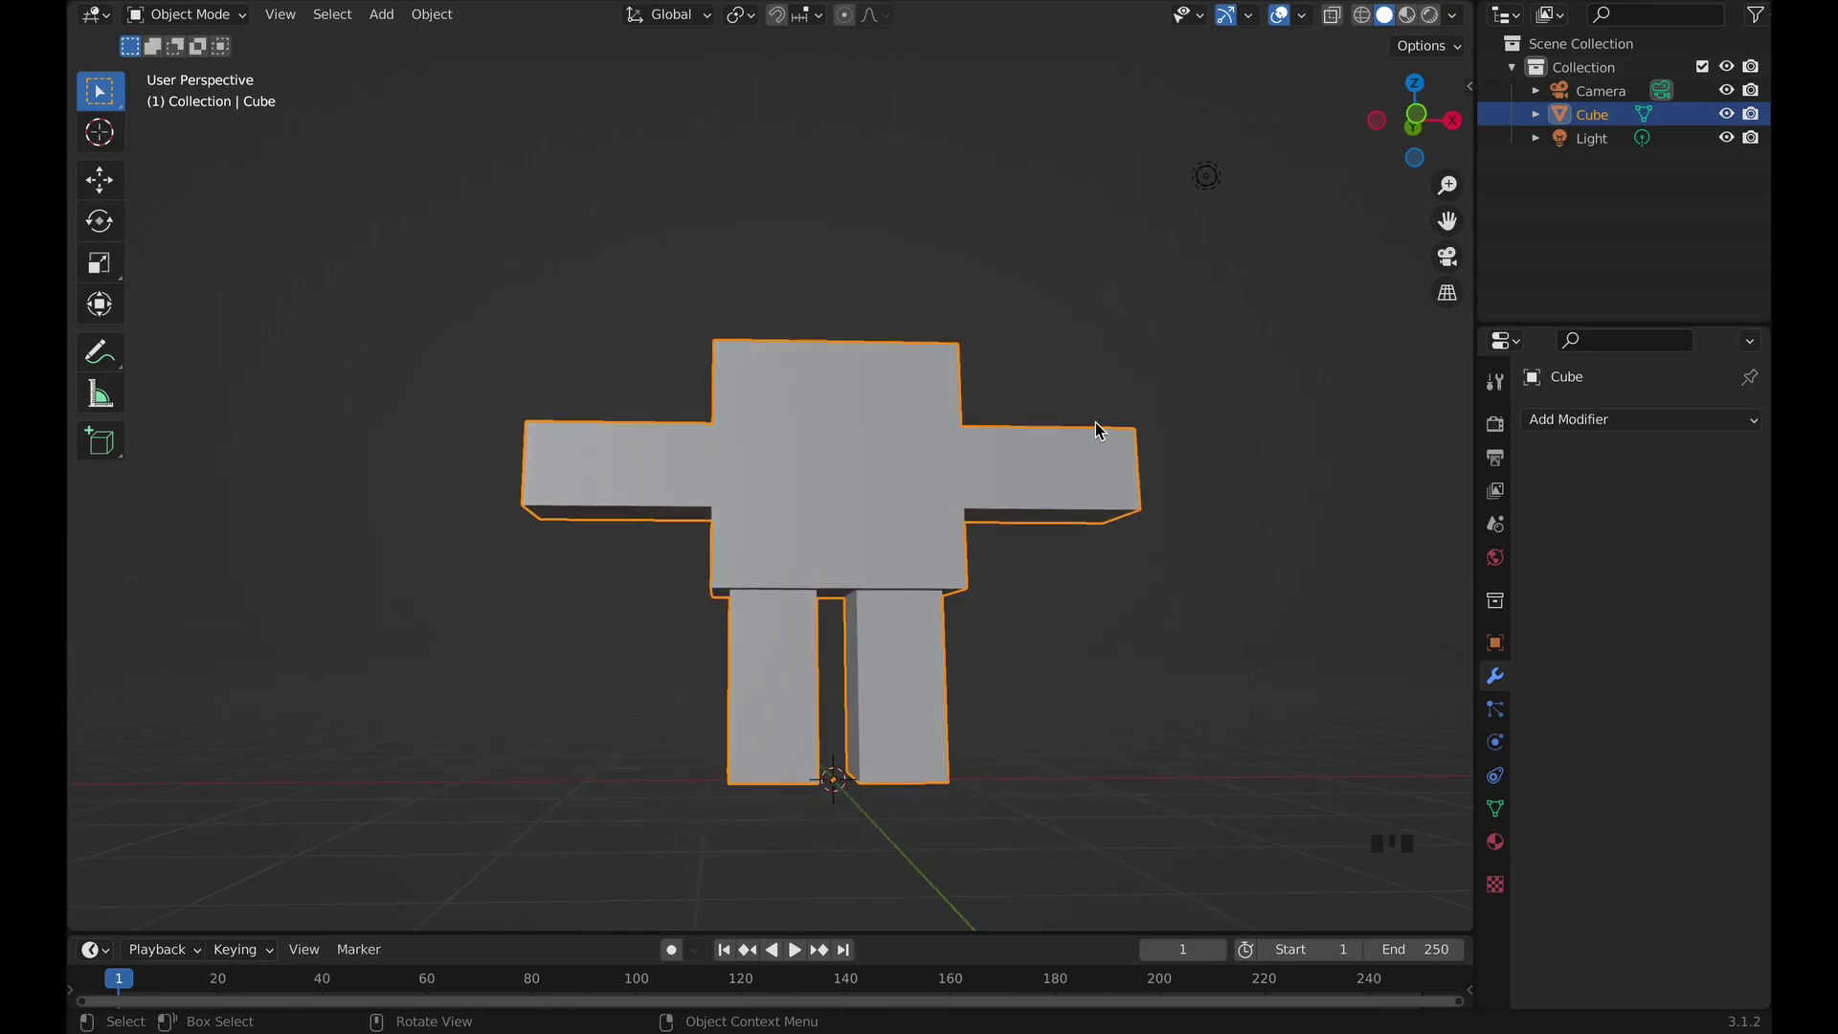
middle_drag(829, 501, 875, 461)
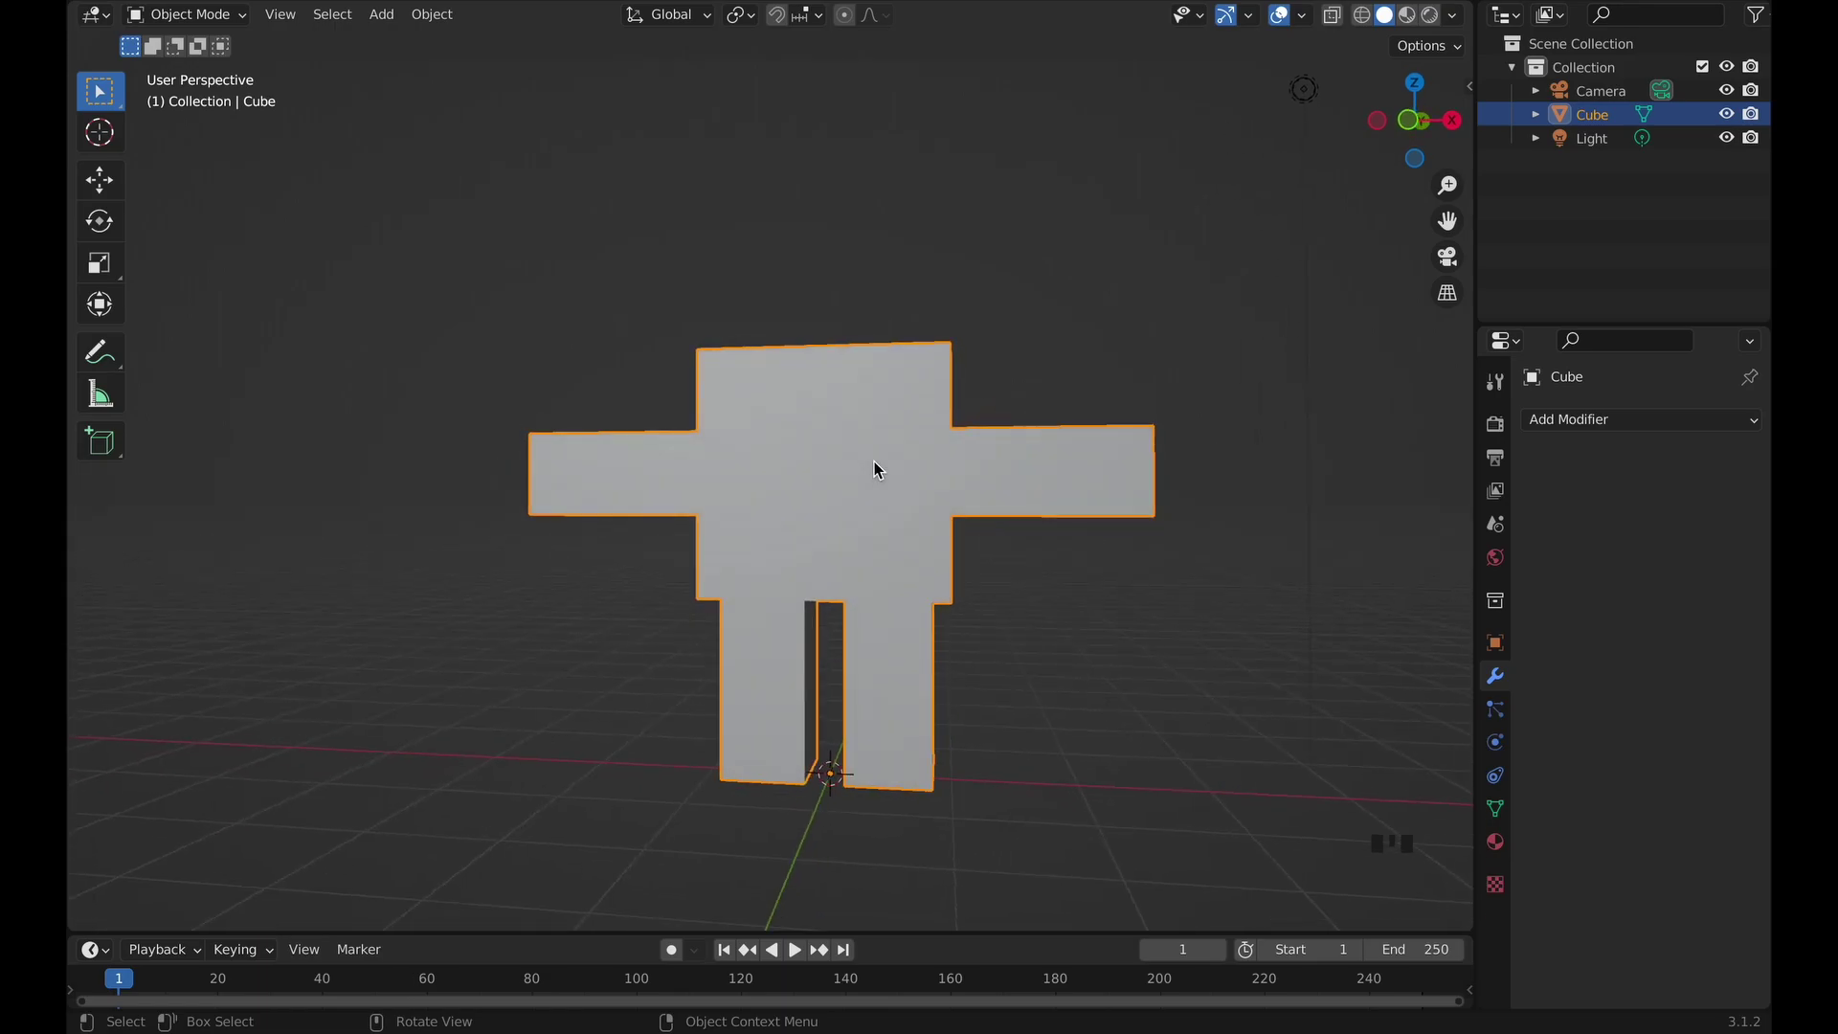
middle_drag(875, 462, 893, 450)
Return to front view and rename the joined character object as Cube Man.
key(KP_1)
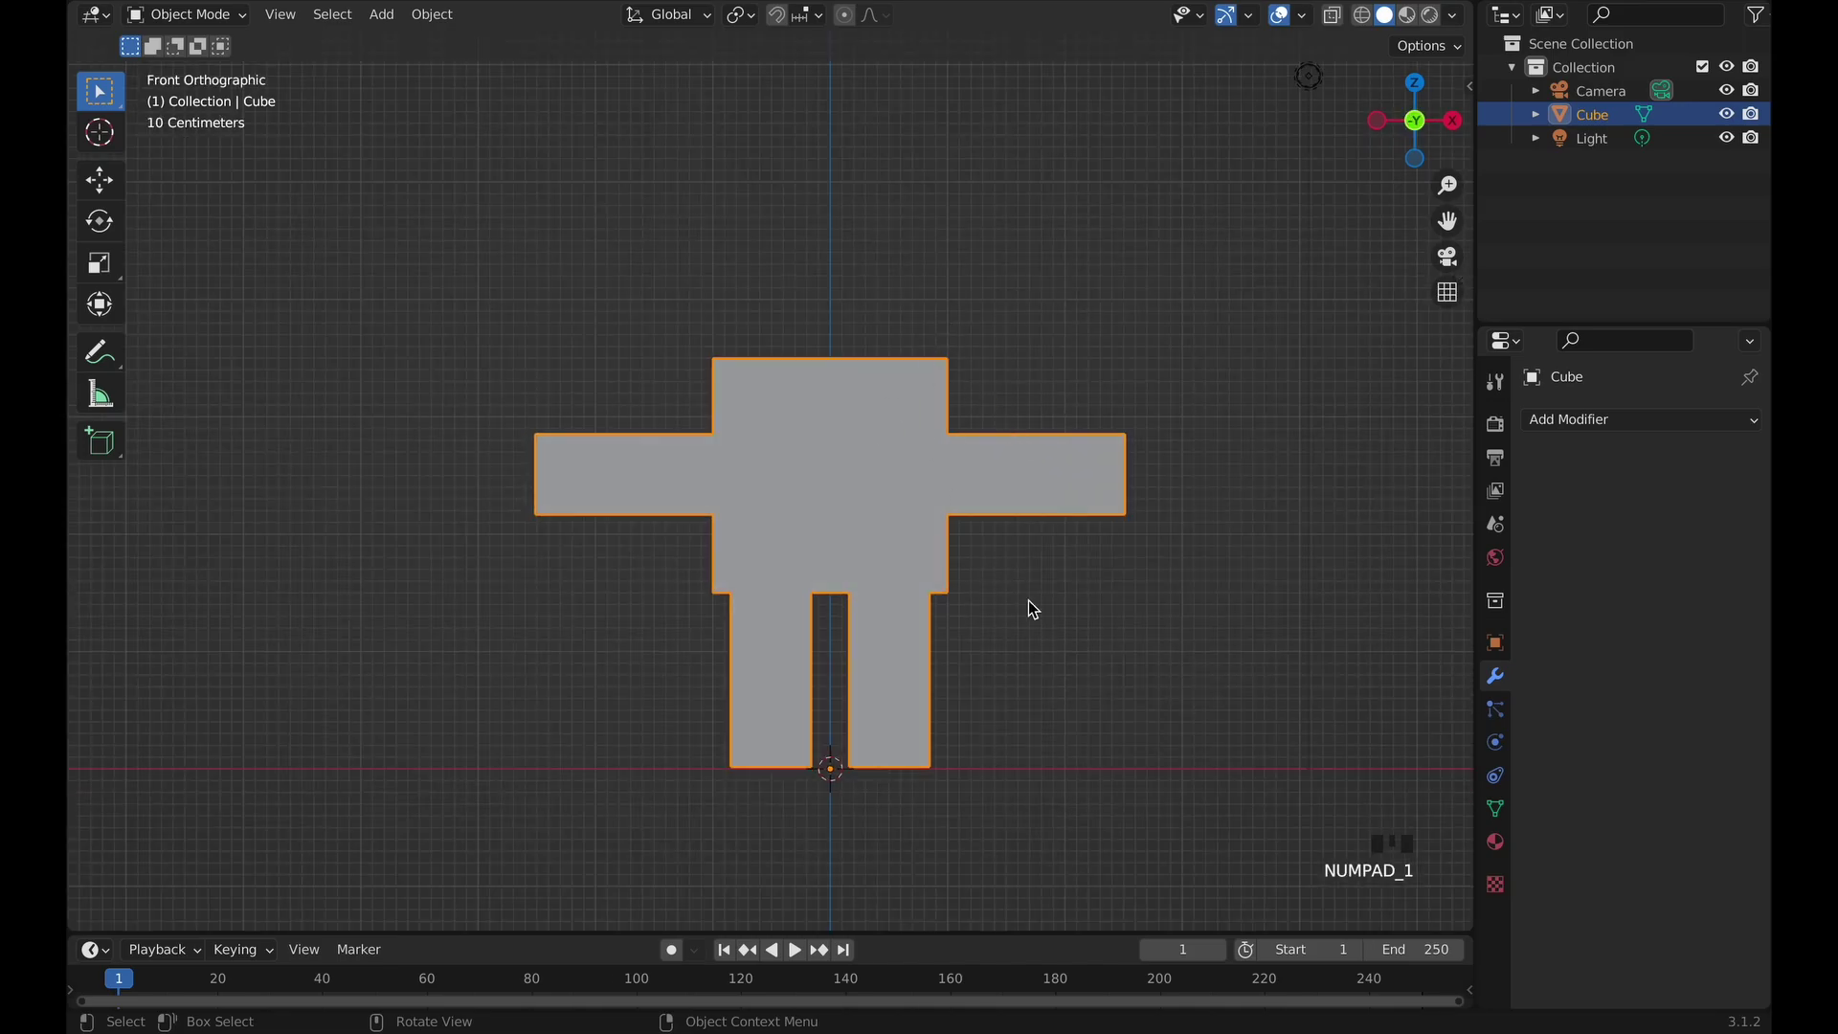
shift+middle_drag(1030, 478, 983, 523)
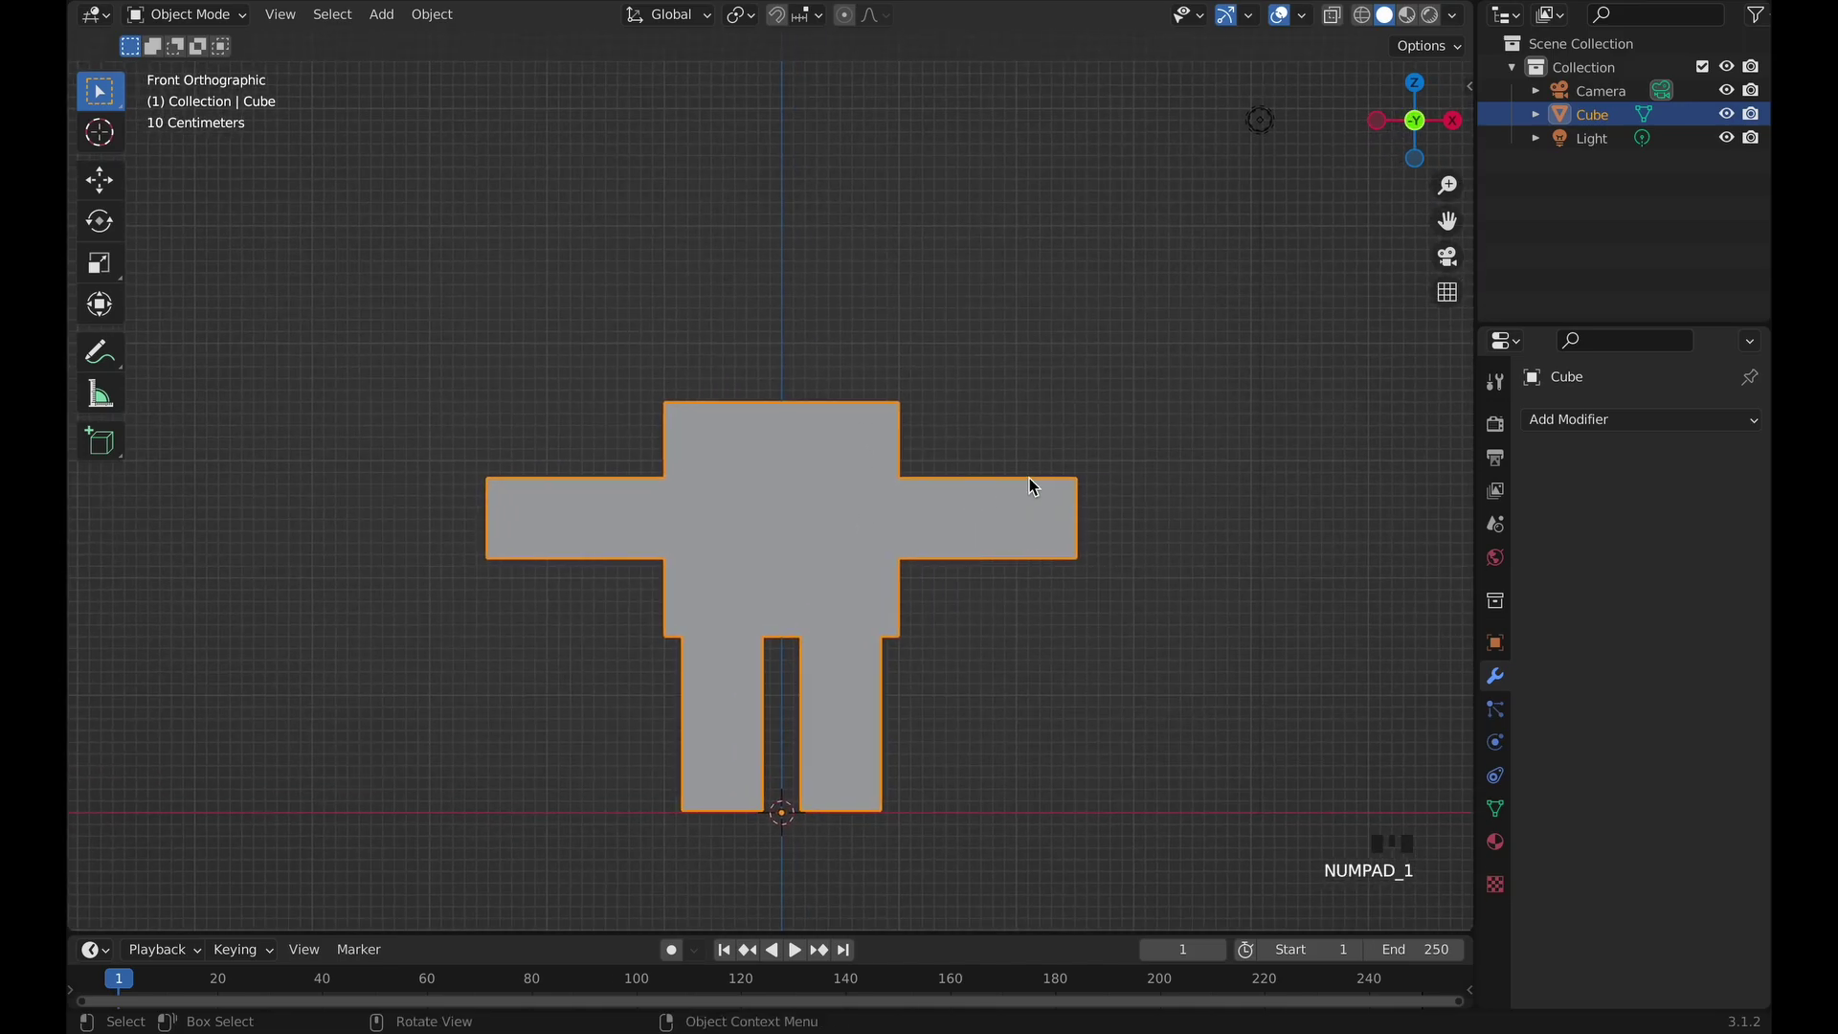
click(1614, 114)
double_click(1613, 114)
text(Man)
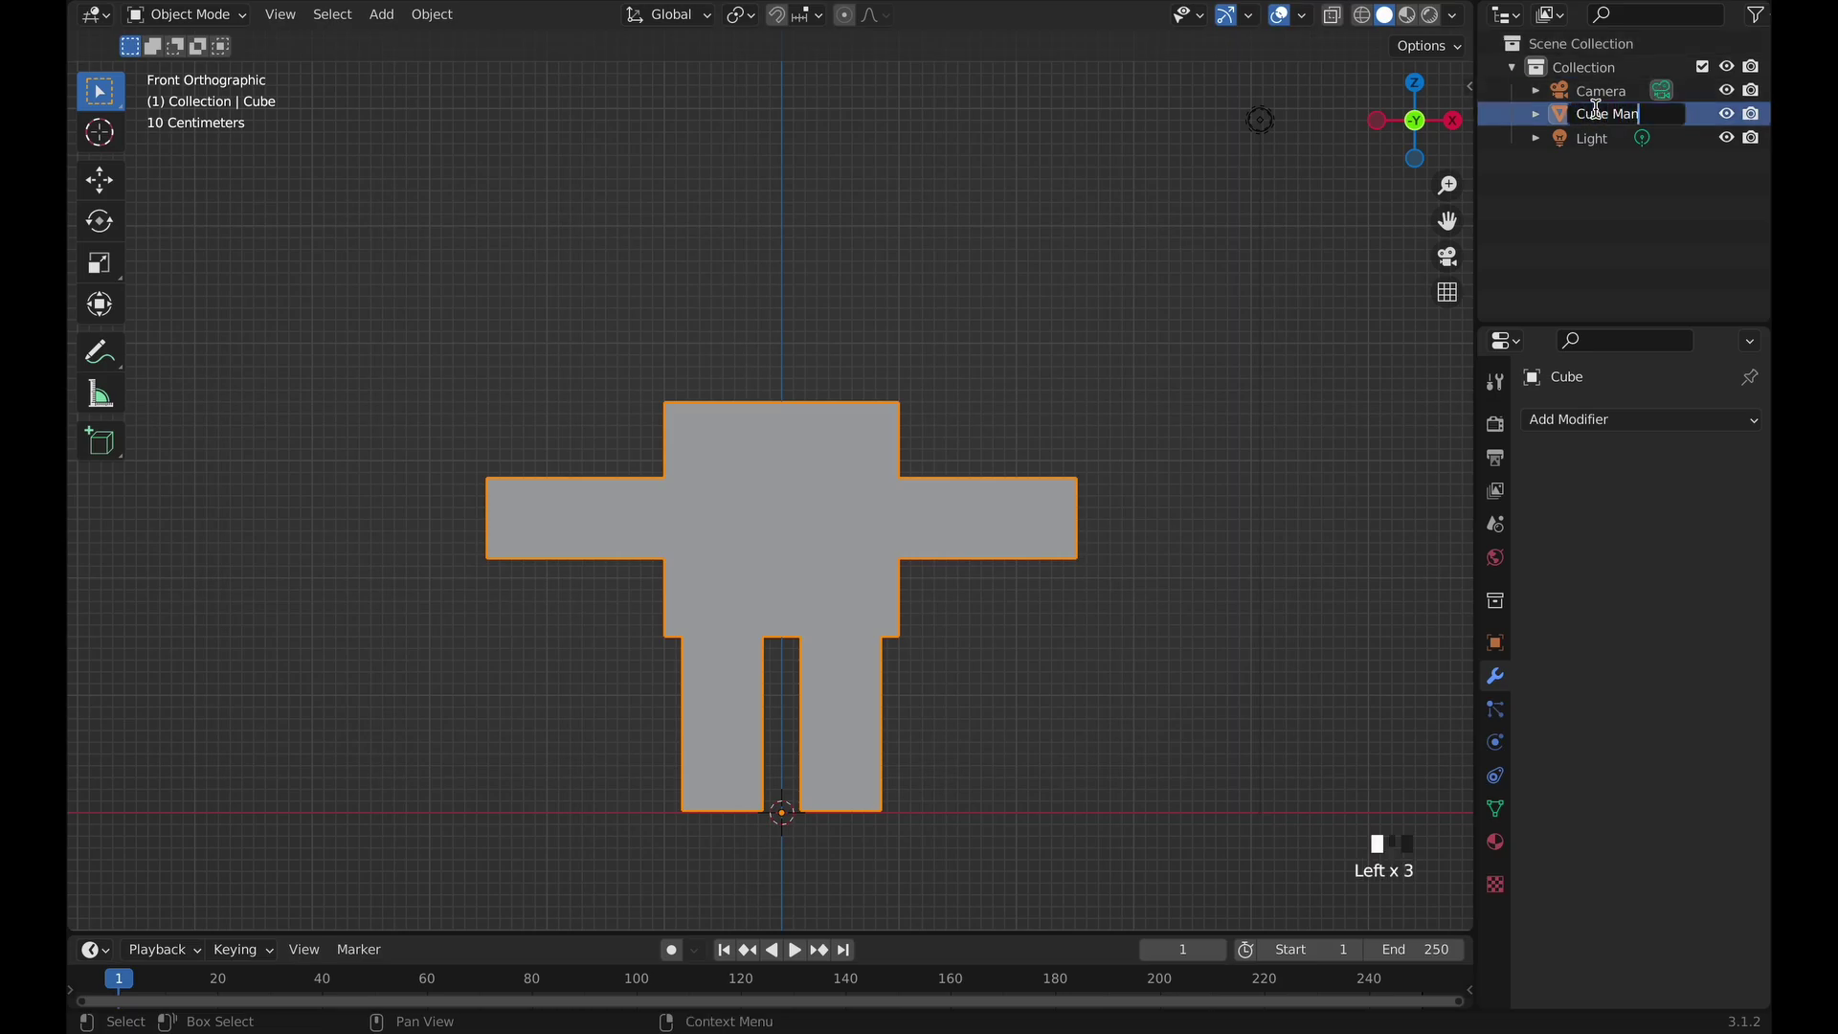
key(Return)
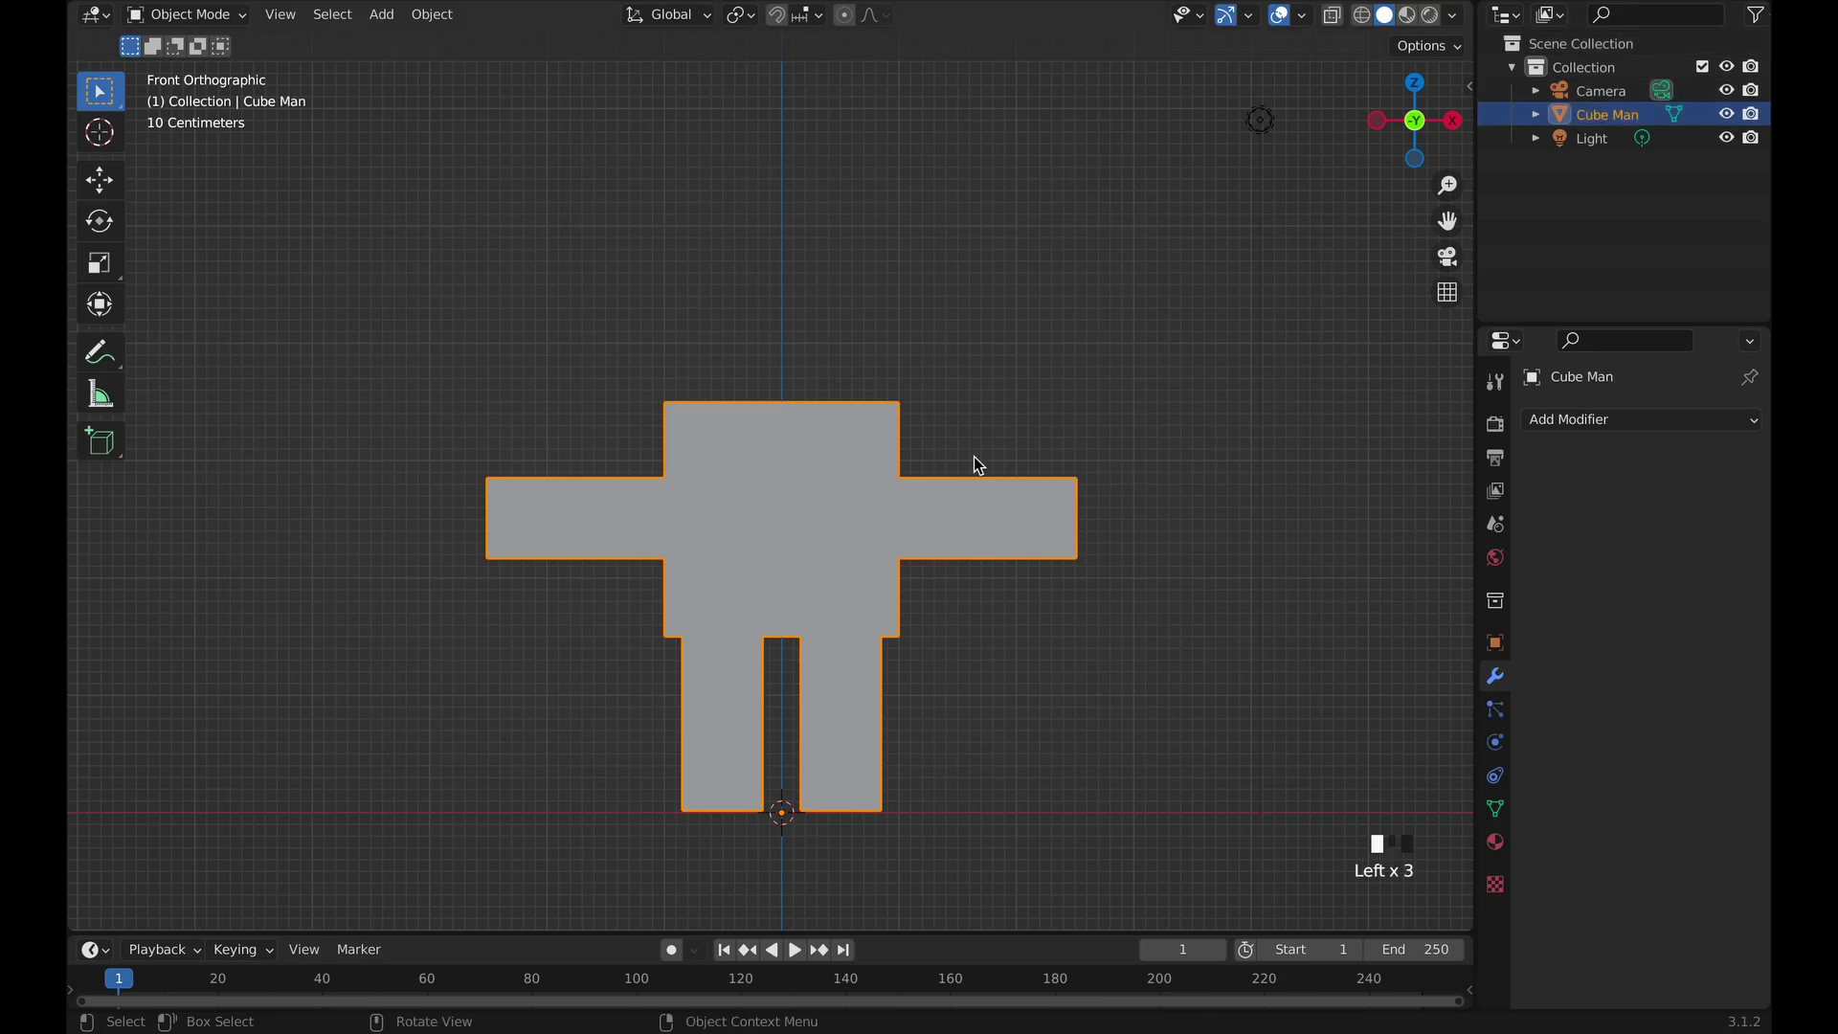
Add an armature at the character's base and set it to display In Front.
click(965, 697)
scroll(965, 697, up, 1)
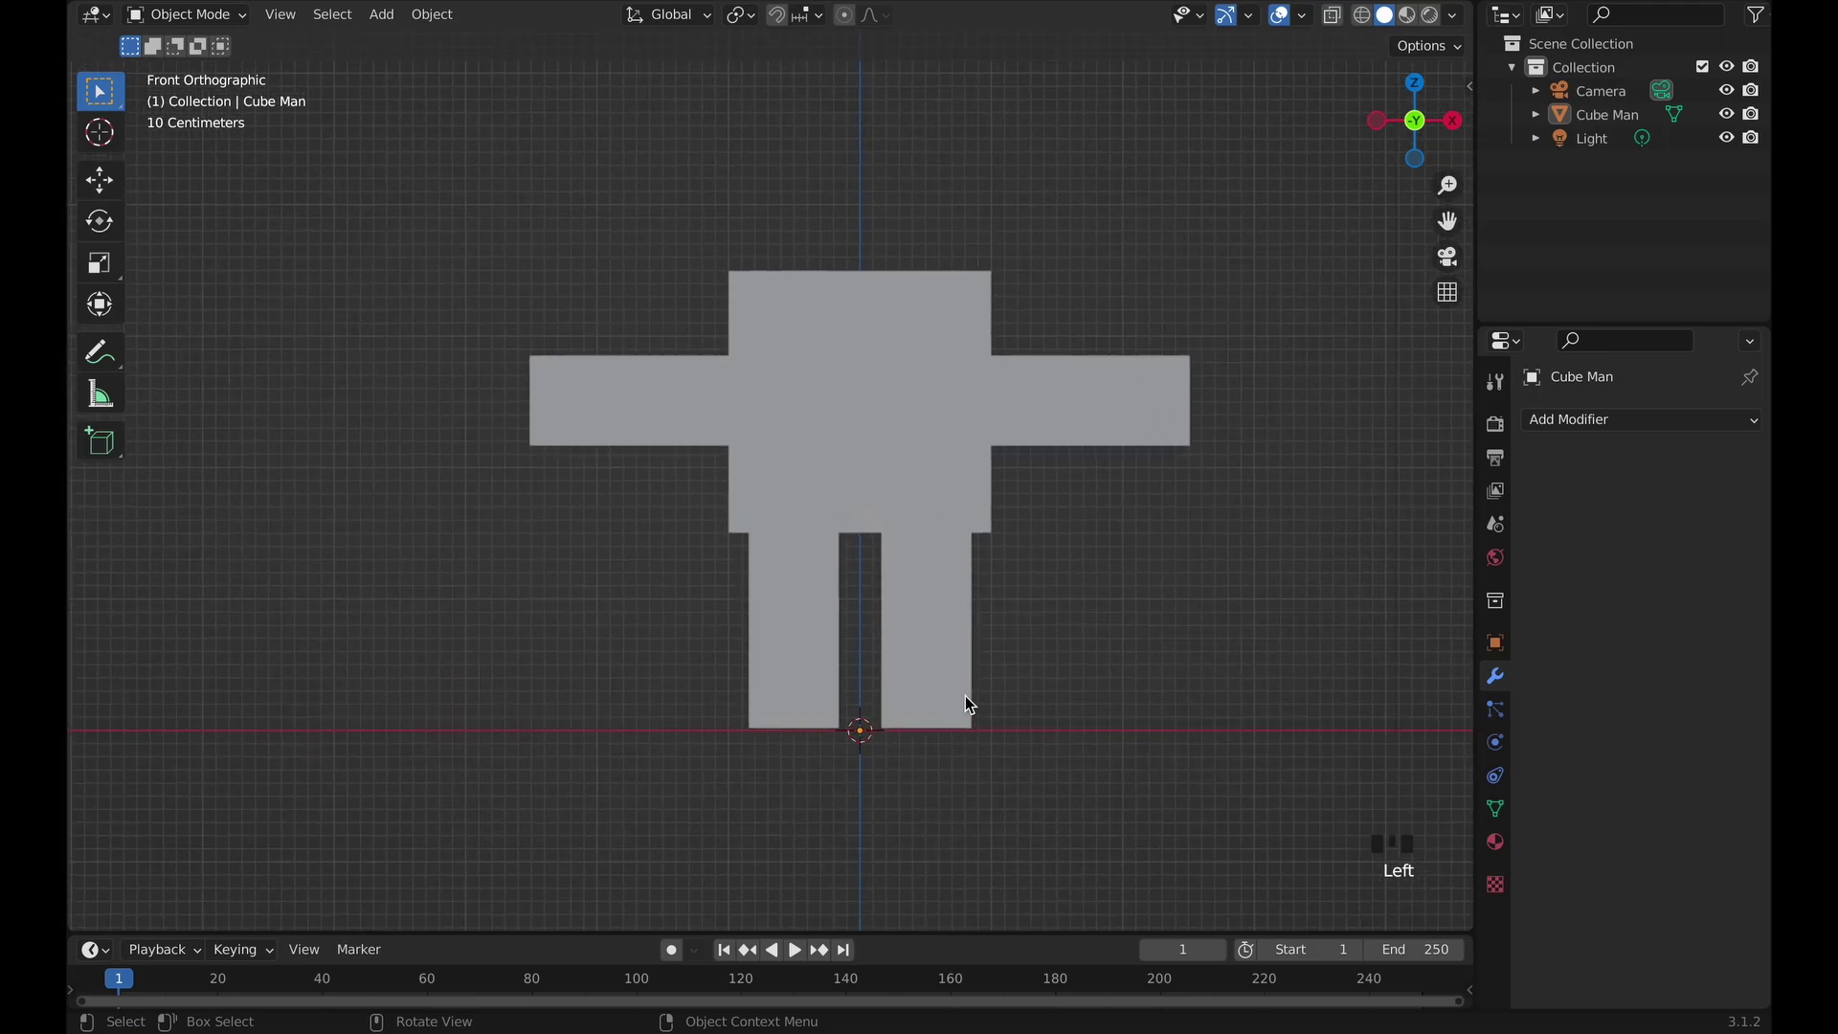
key(shift+a)
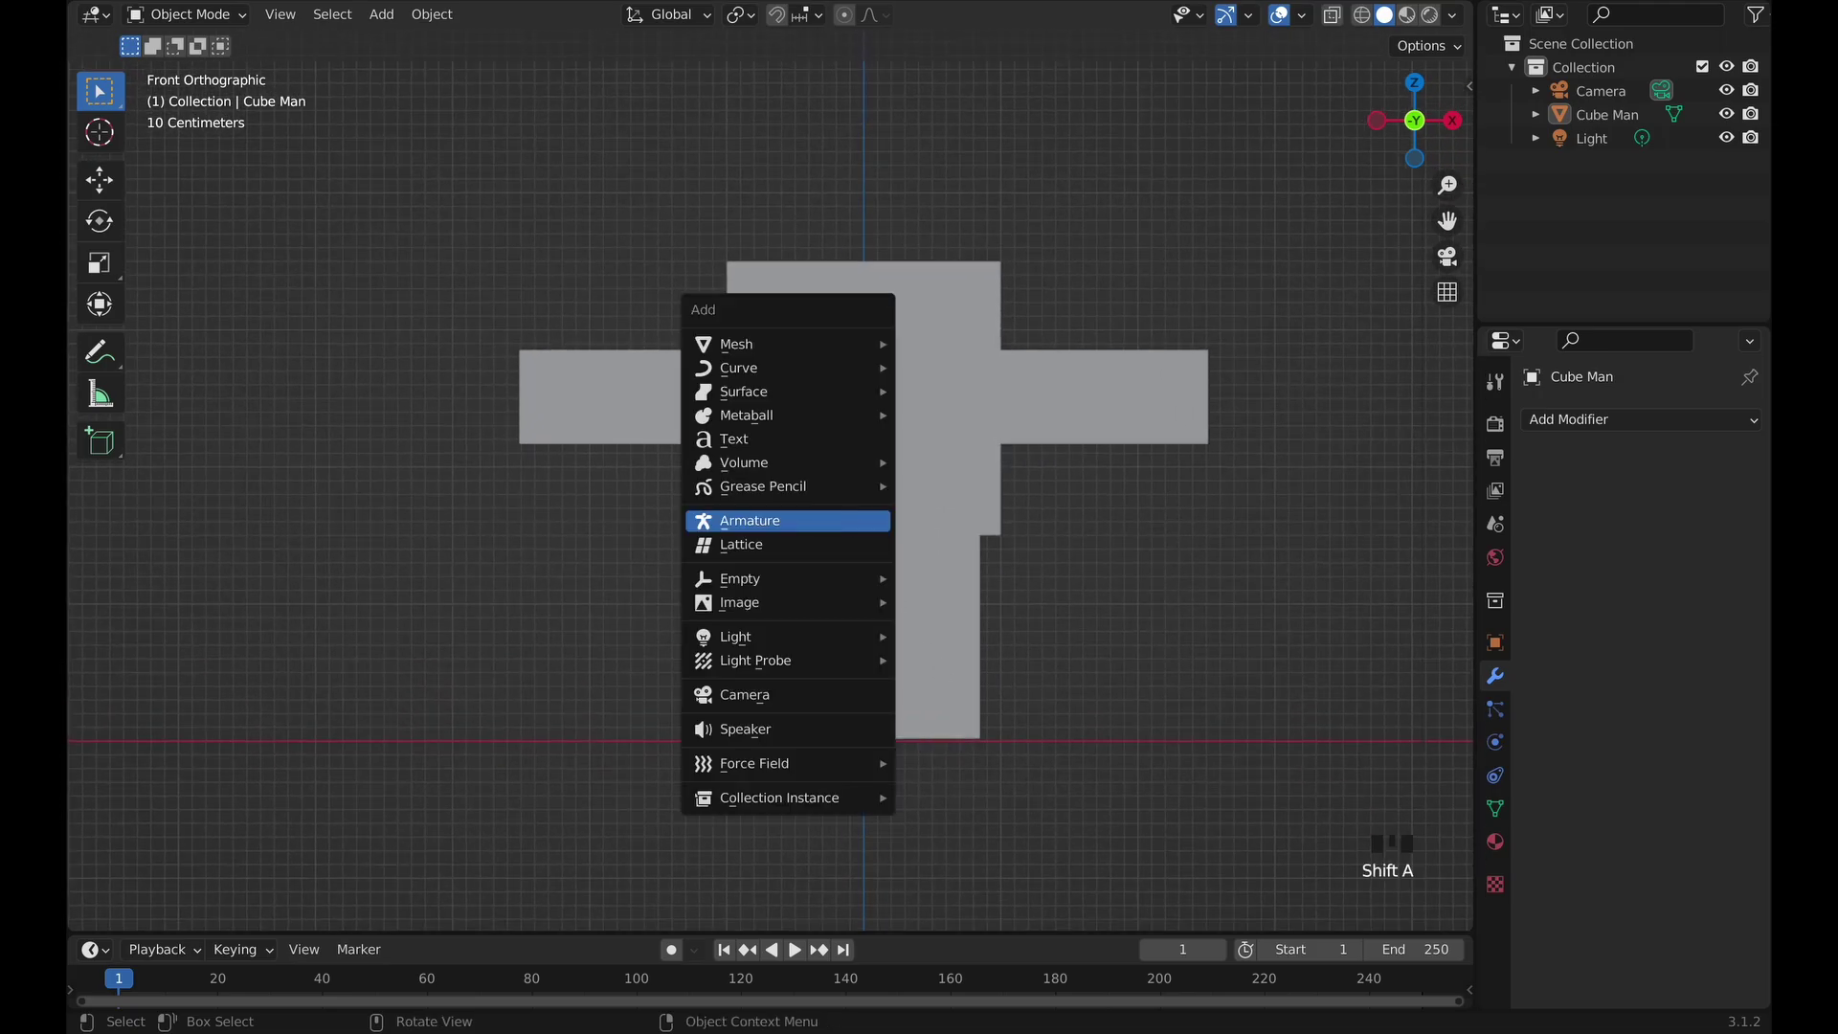
click(852, 521)
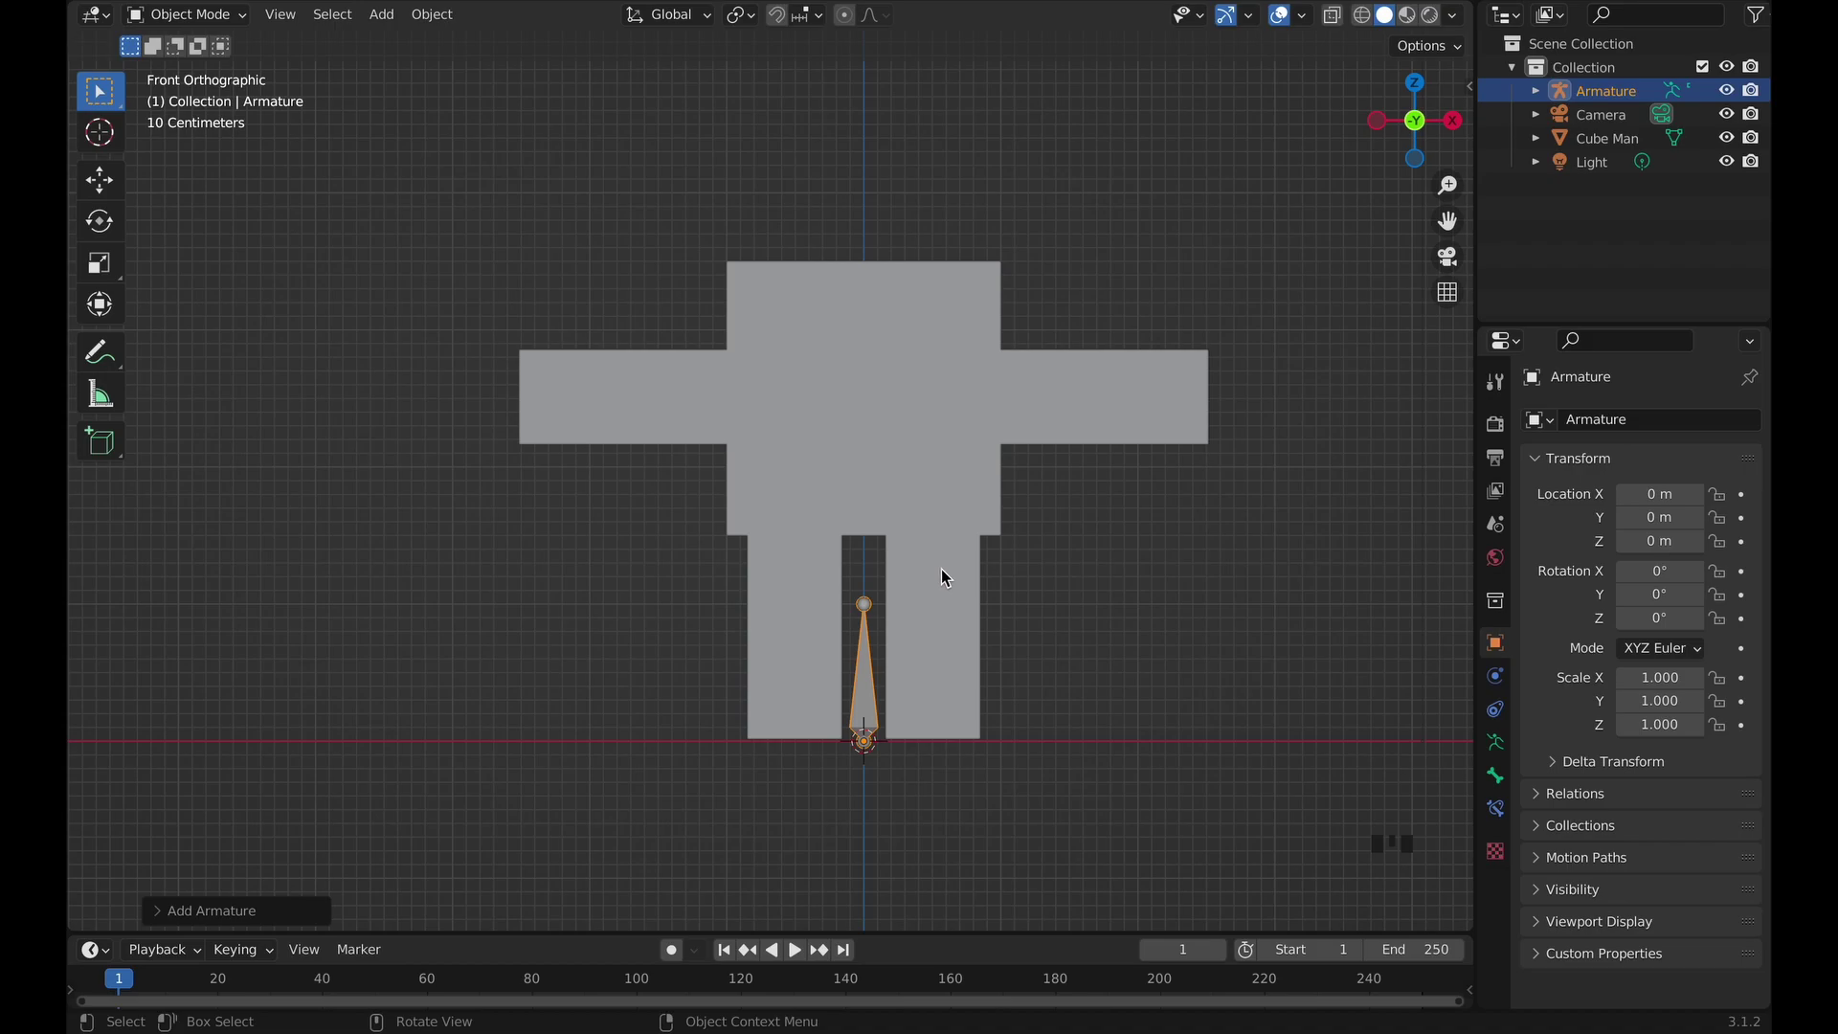
click(1541, 891)
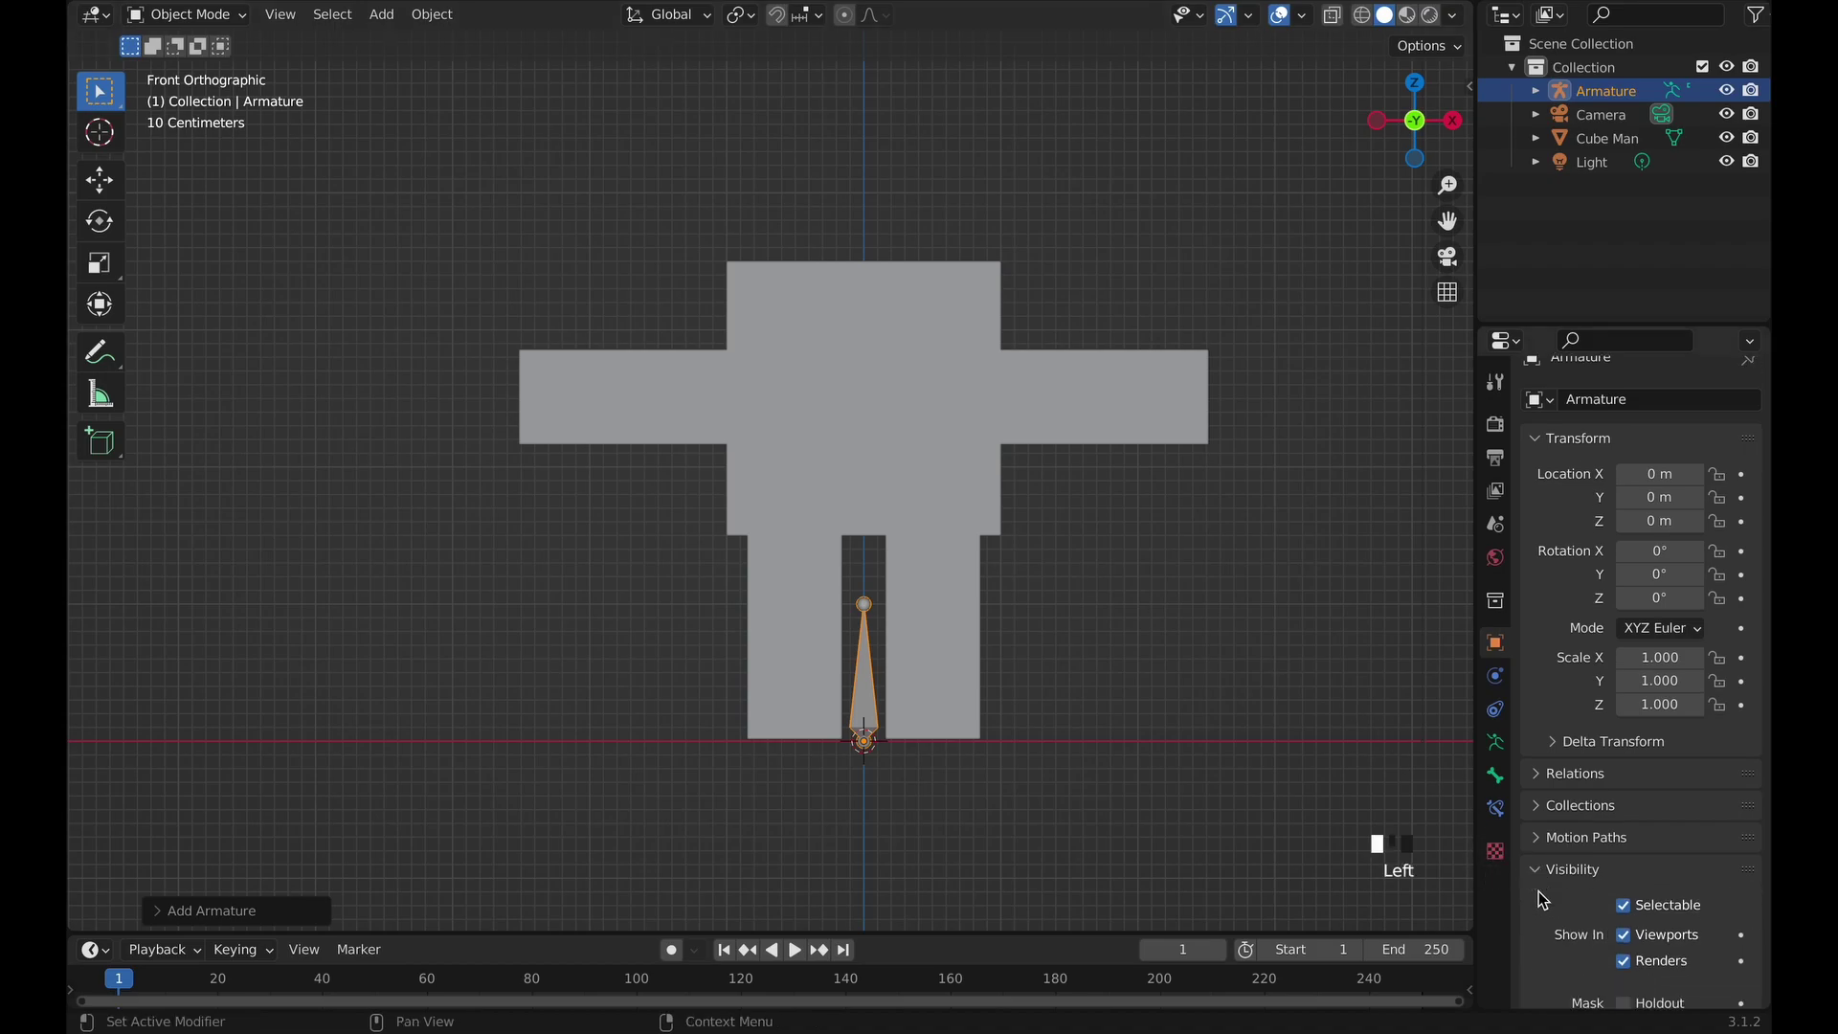
click(1538, 960)
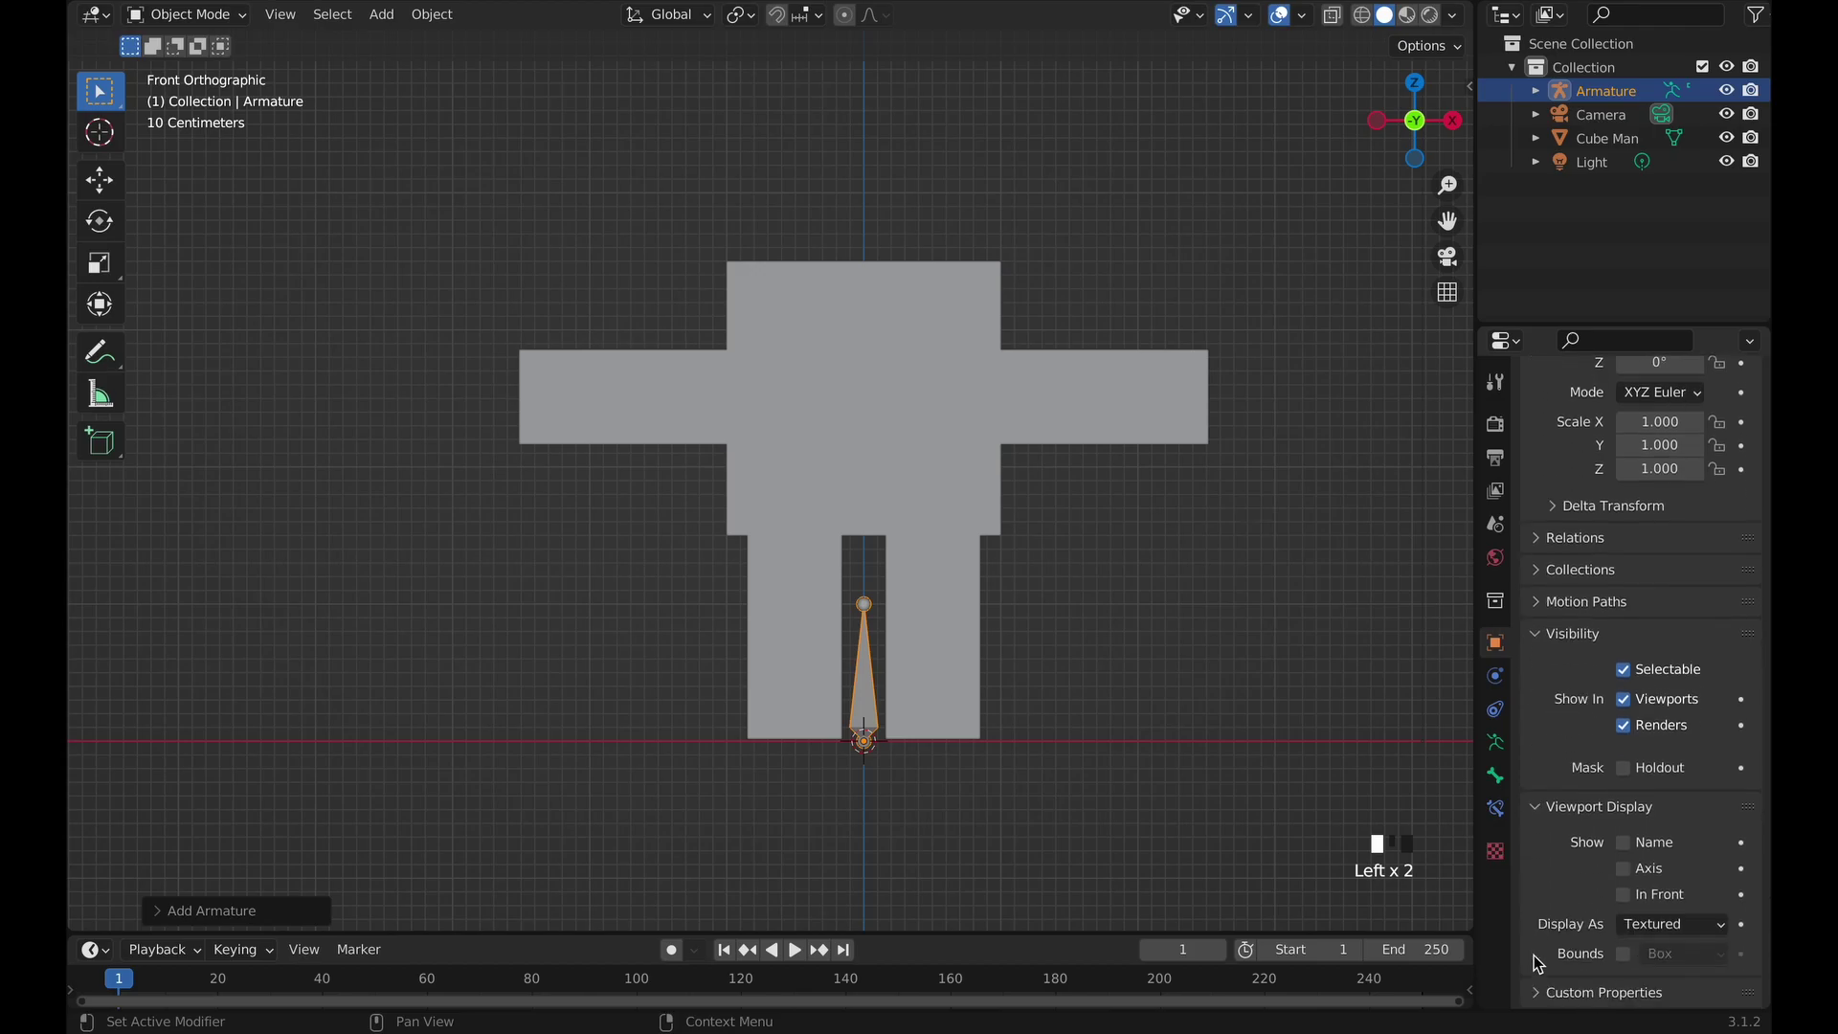
click(1625, 896)
Show the scene in wireframe and move the armature up along Z about 1.69 m, into the lower body.
key(shift+z)
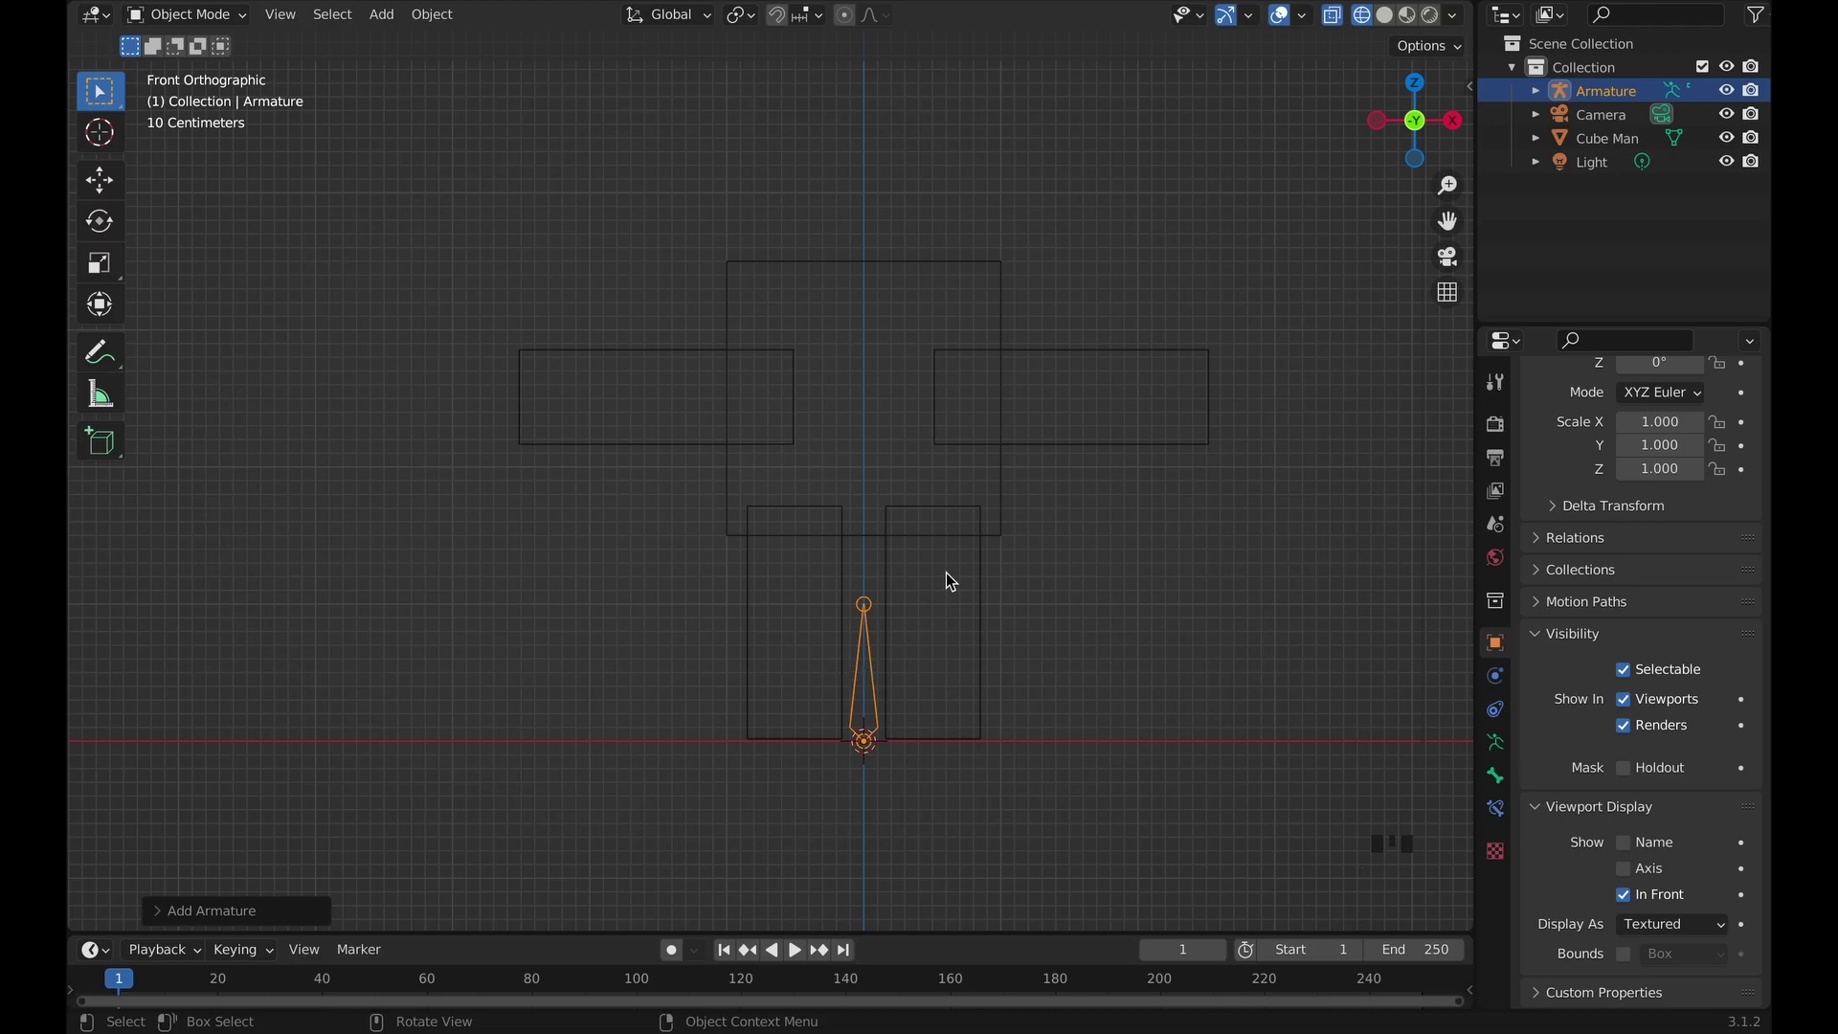
key(g)
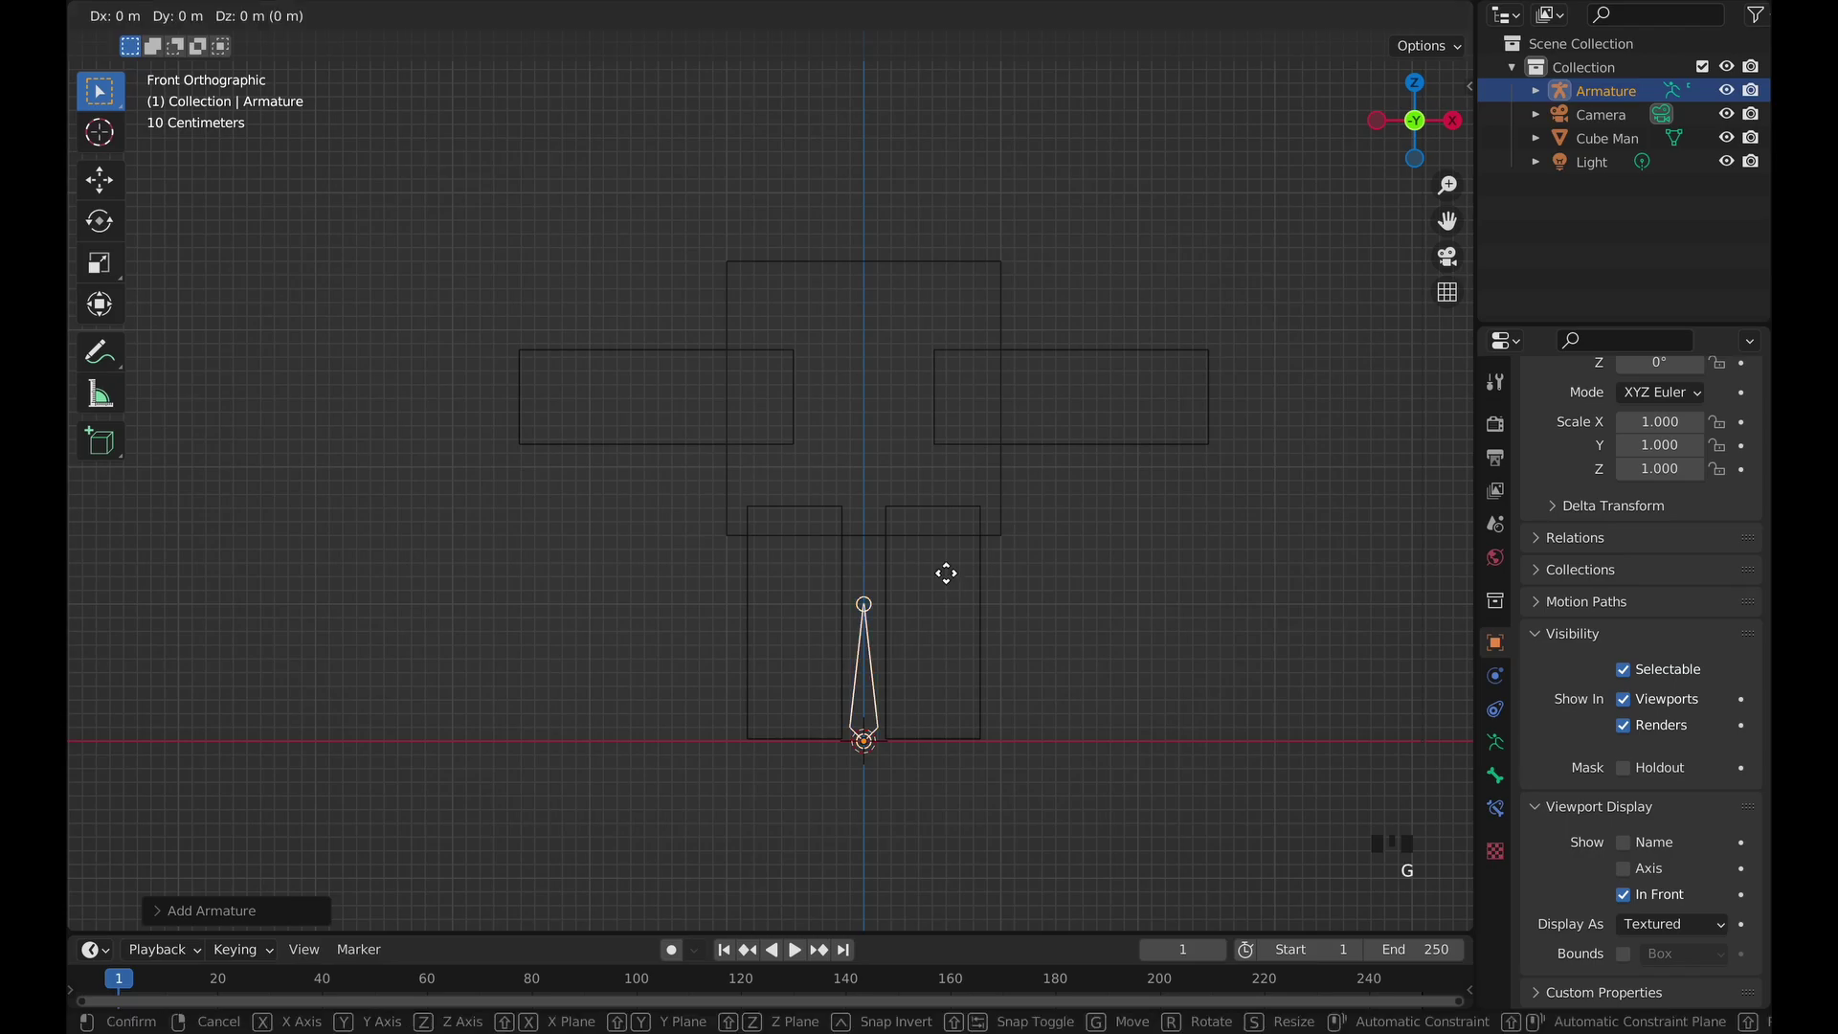
key(z)
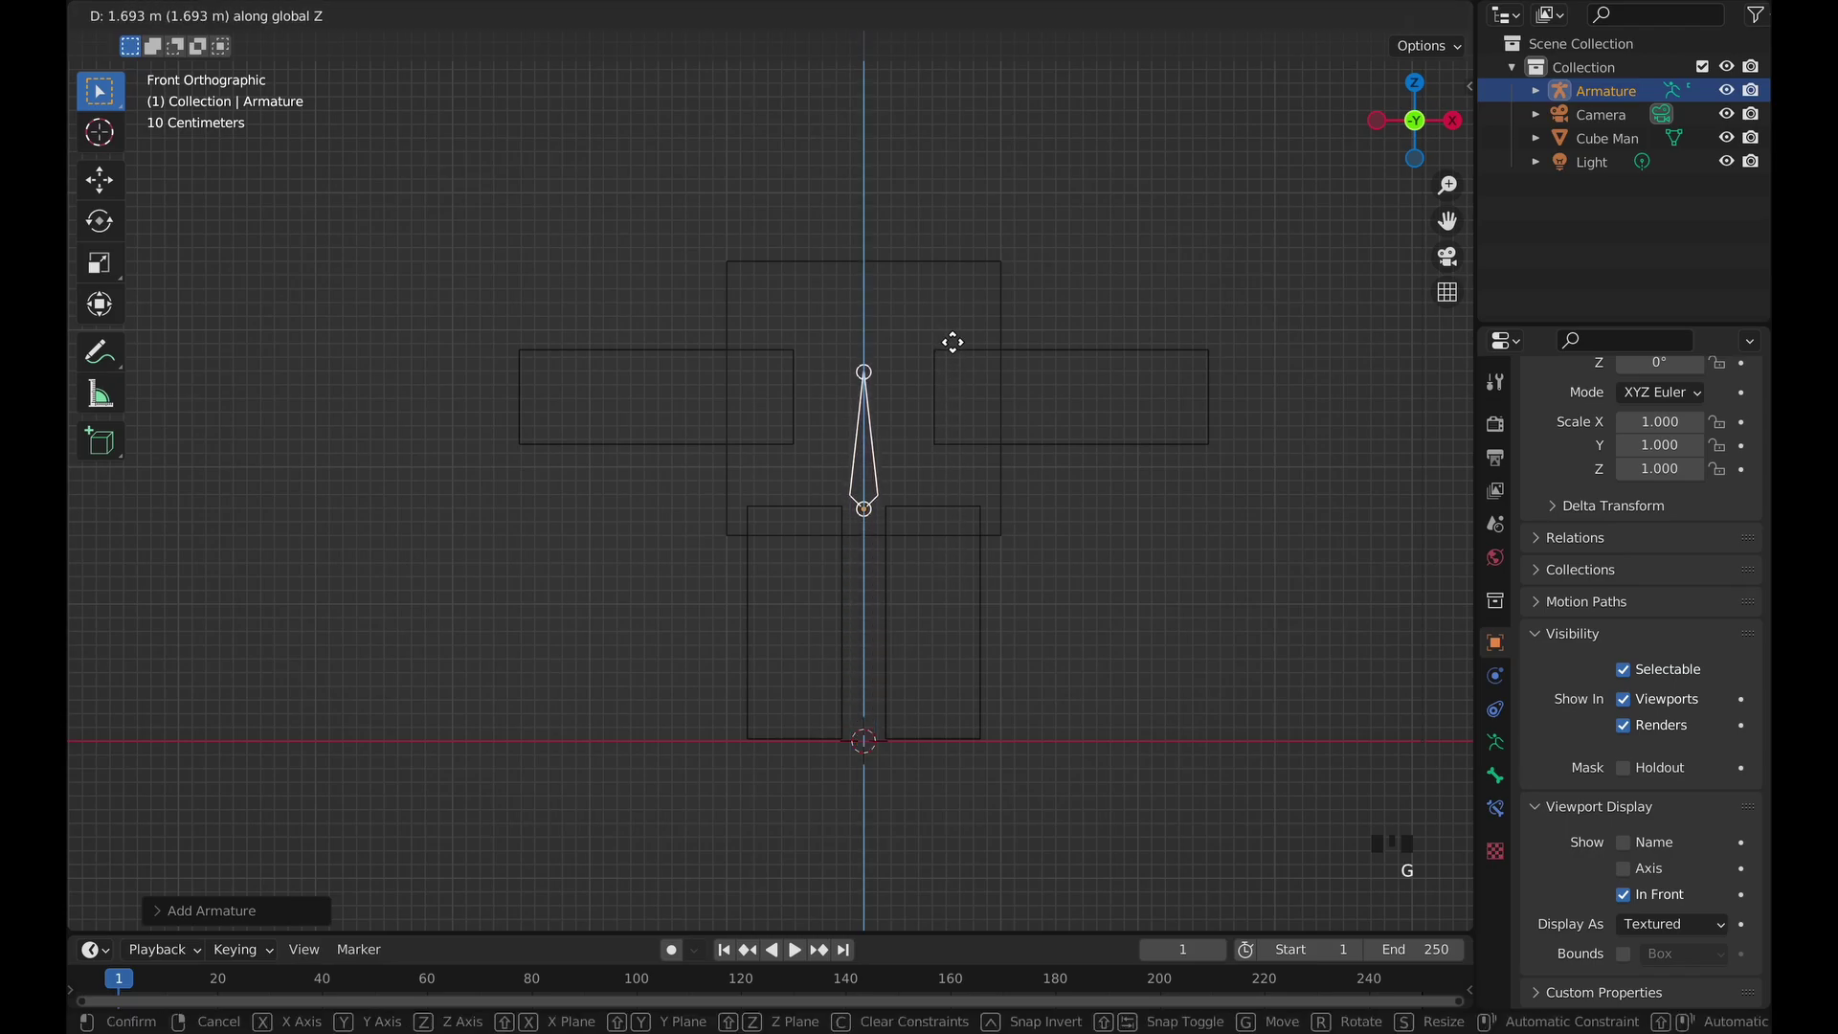
click(952, 343)
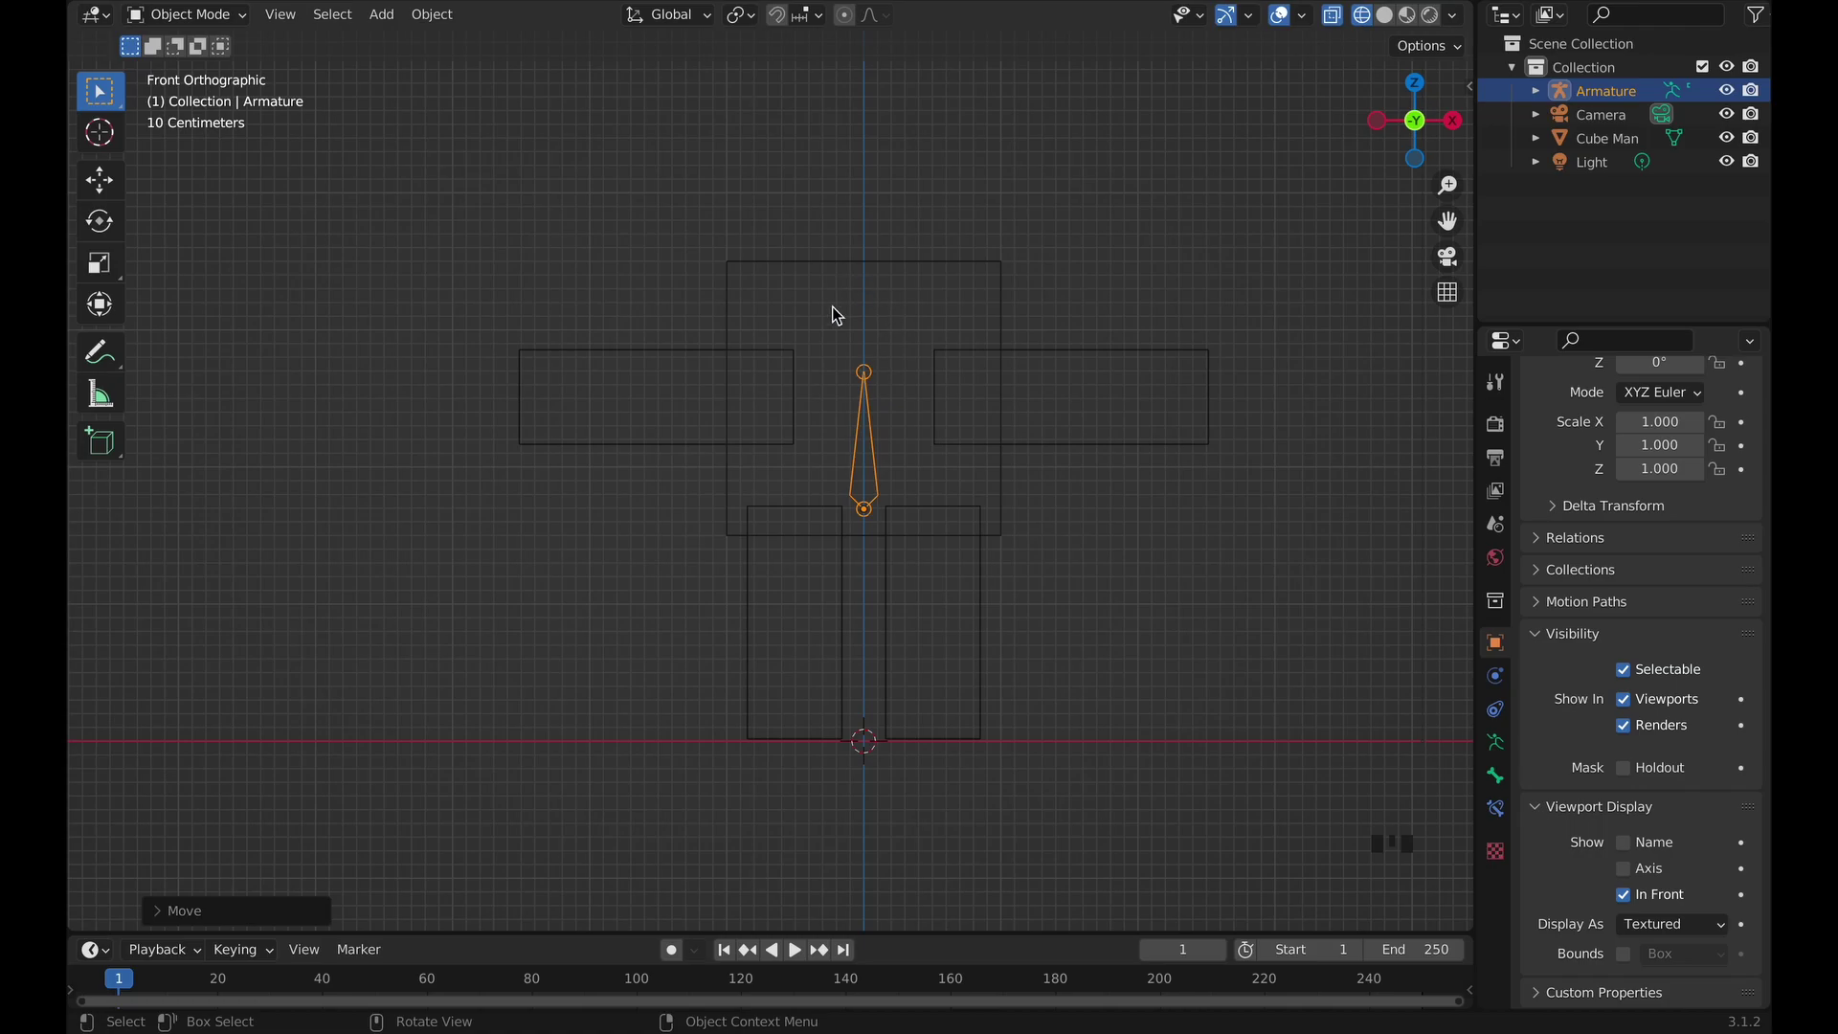
From the body bone's tip, extrude a shoulder bone about 0.98 m long and two arm bones about 0.74 m and 0.70 m along the +X arm.
click(873, 383)
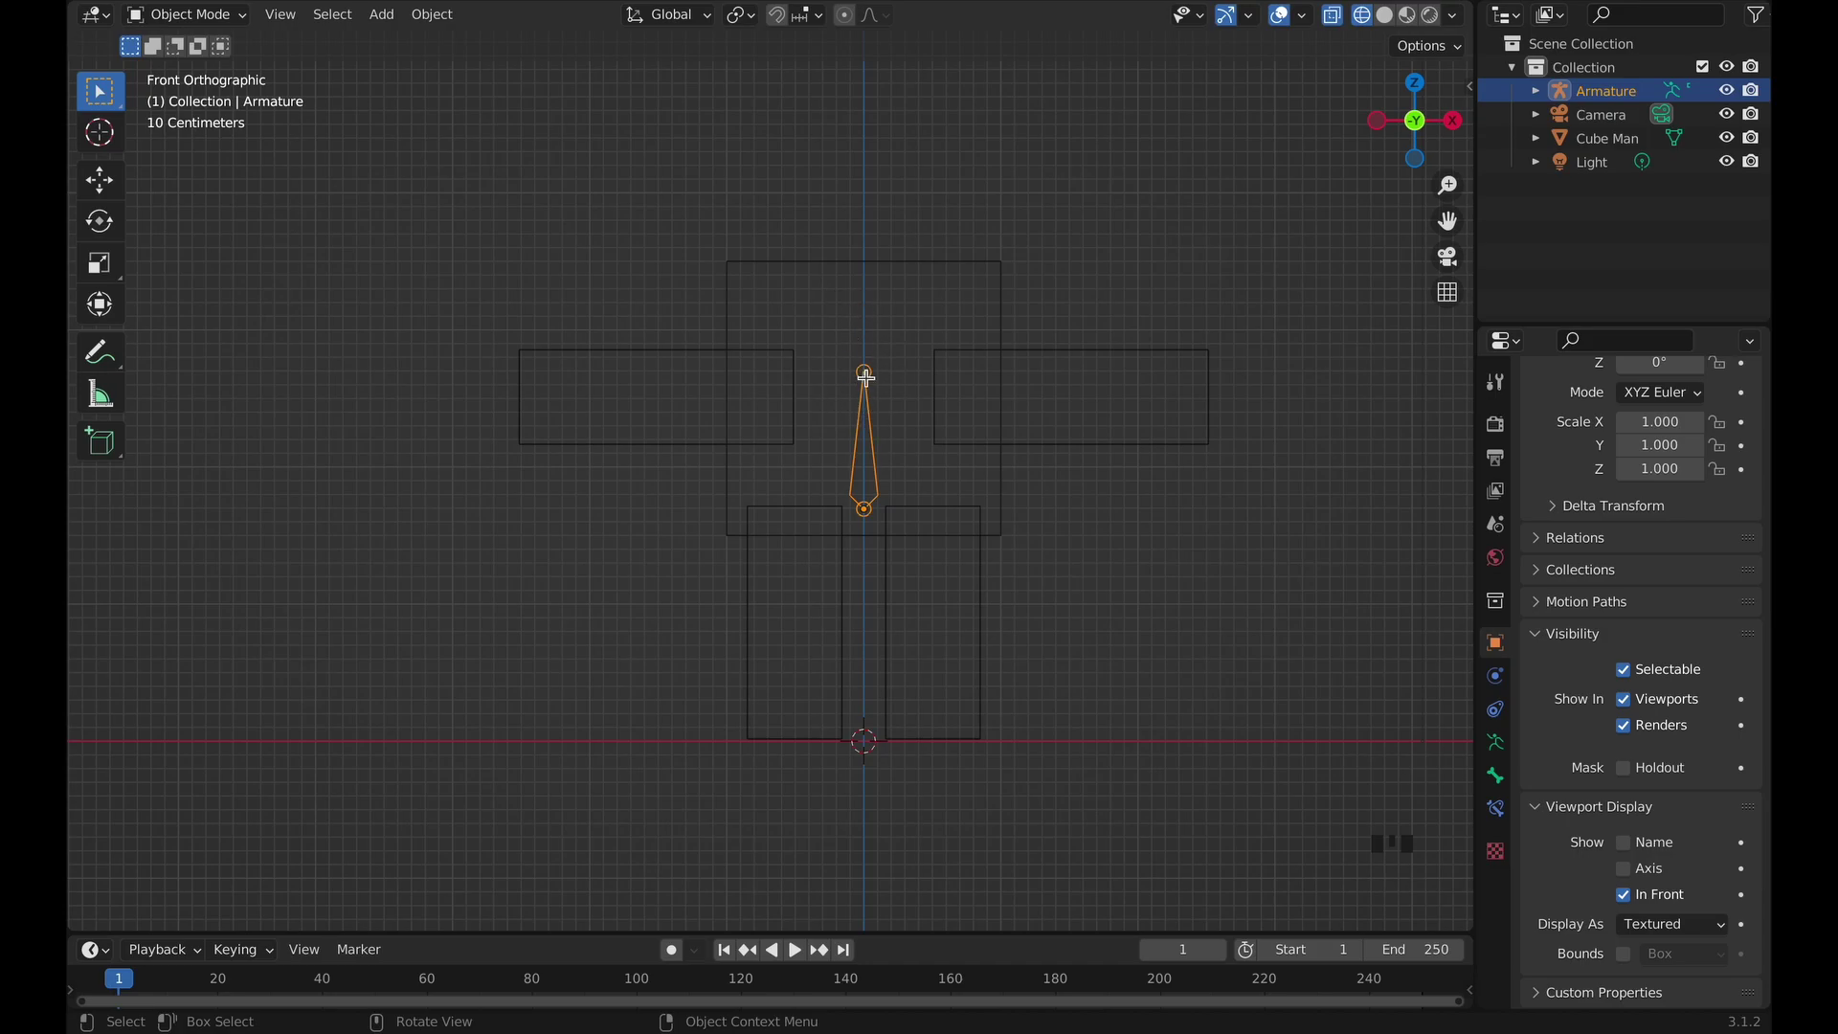
key(Tab)
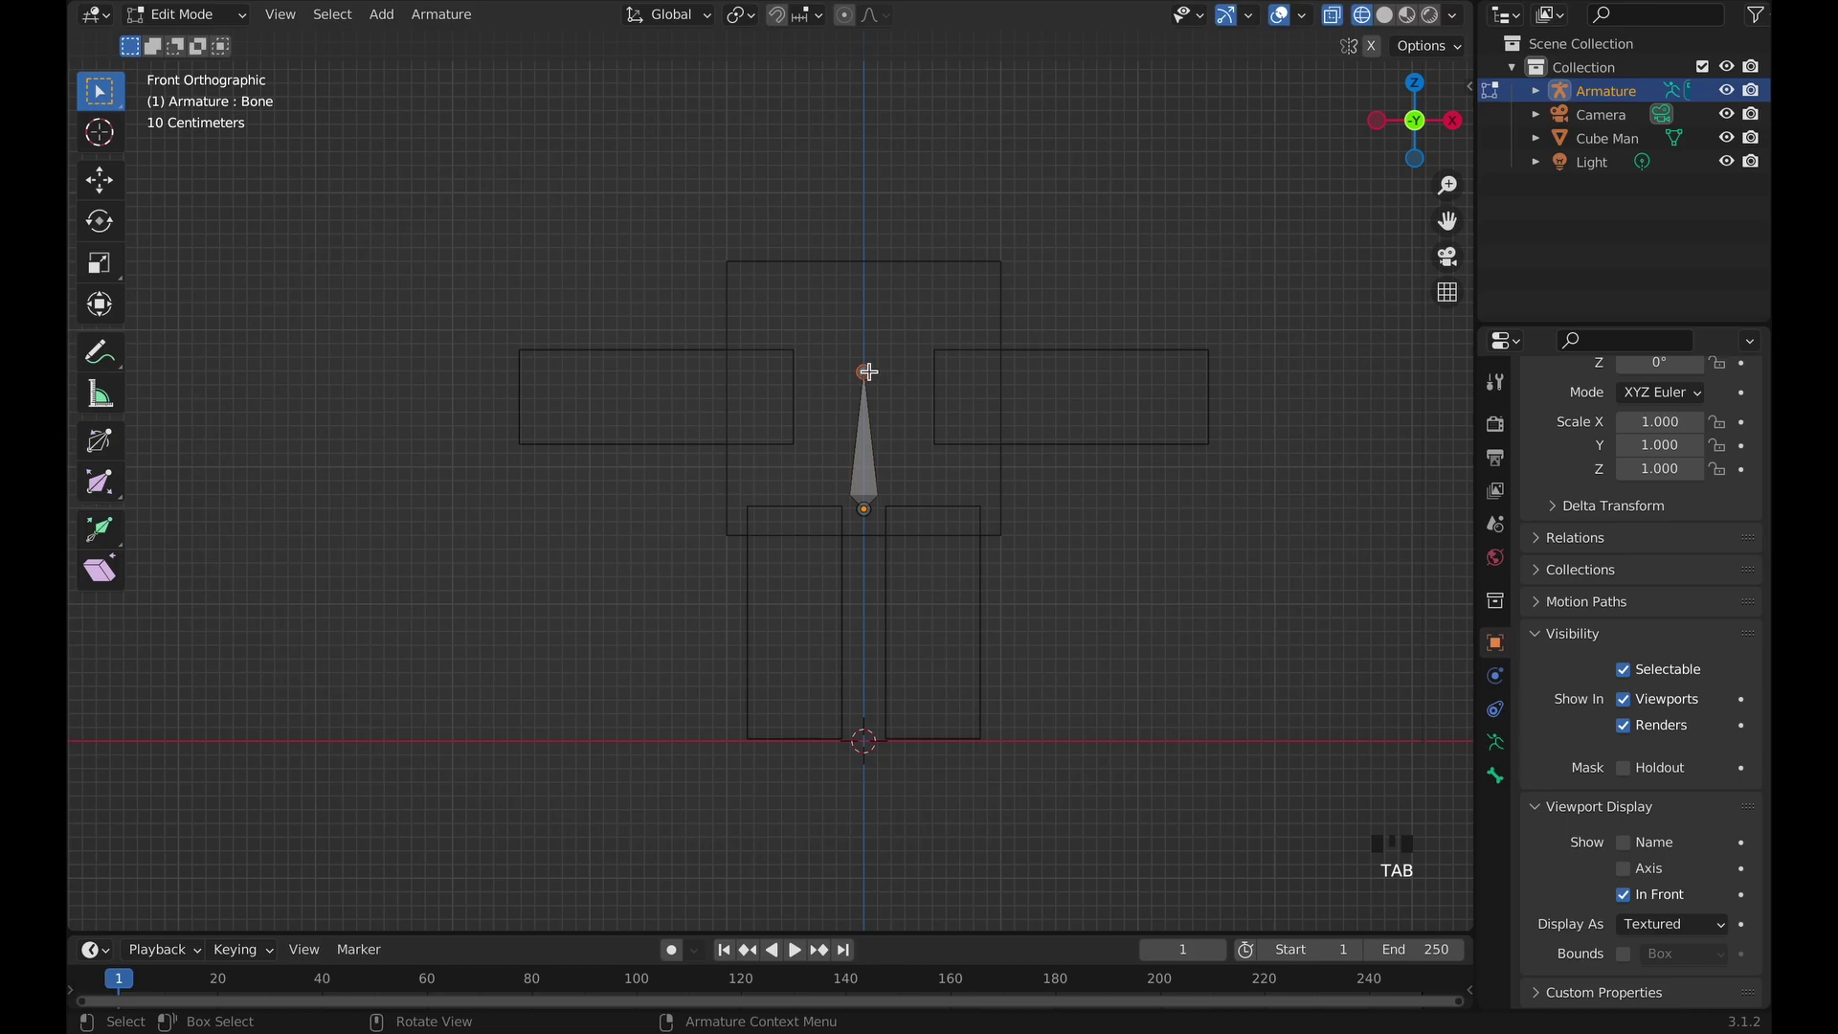
click(866, 372)
key(e)
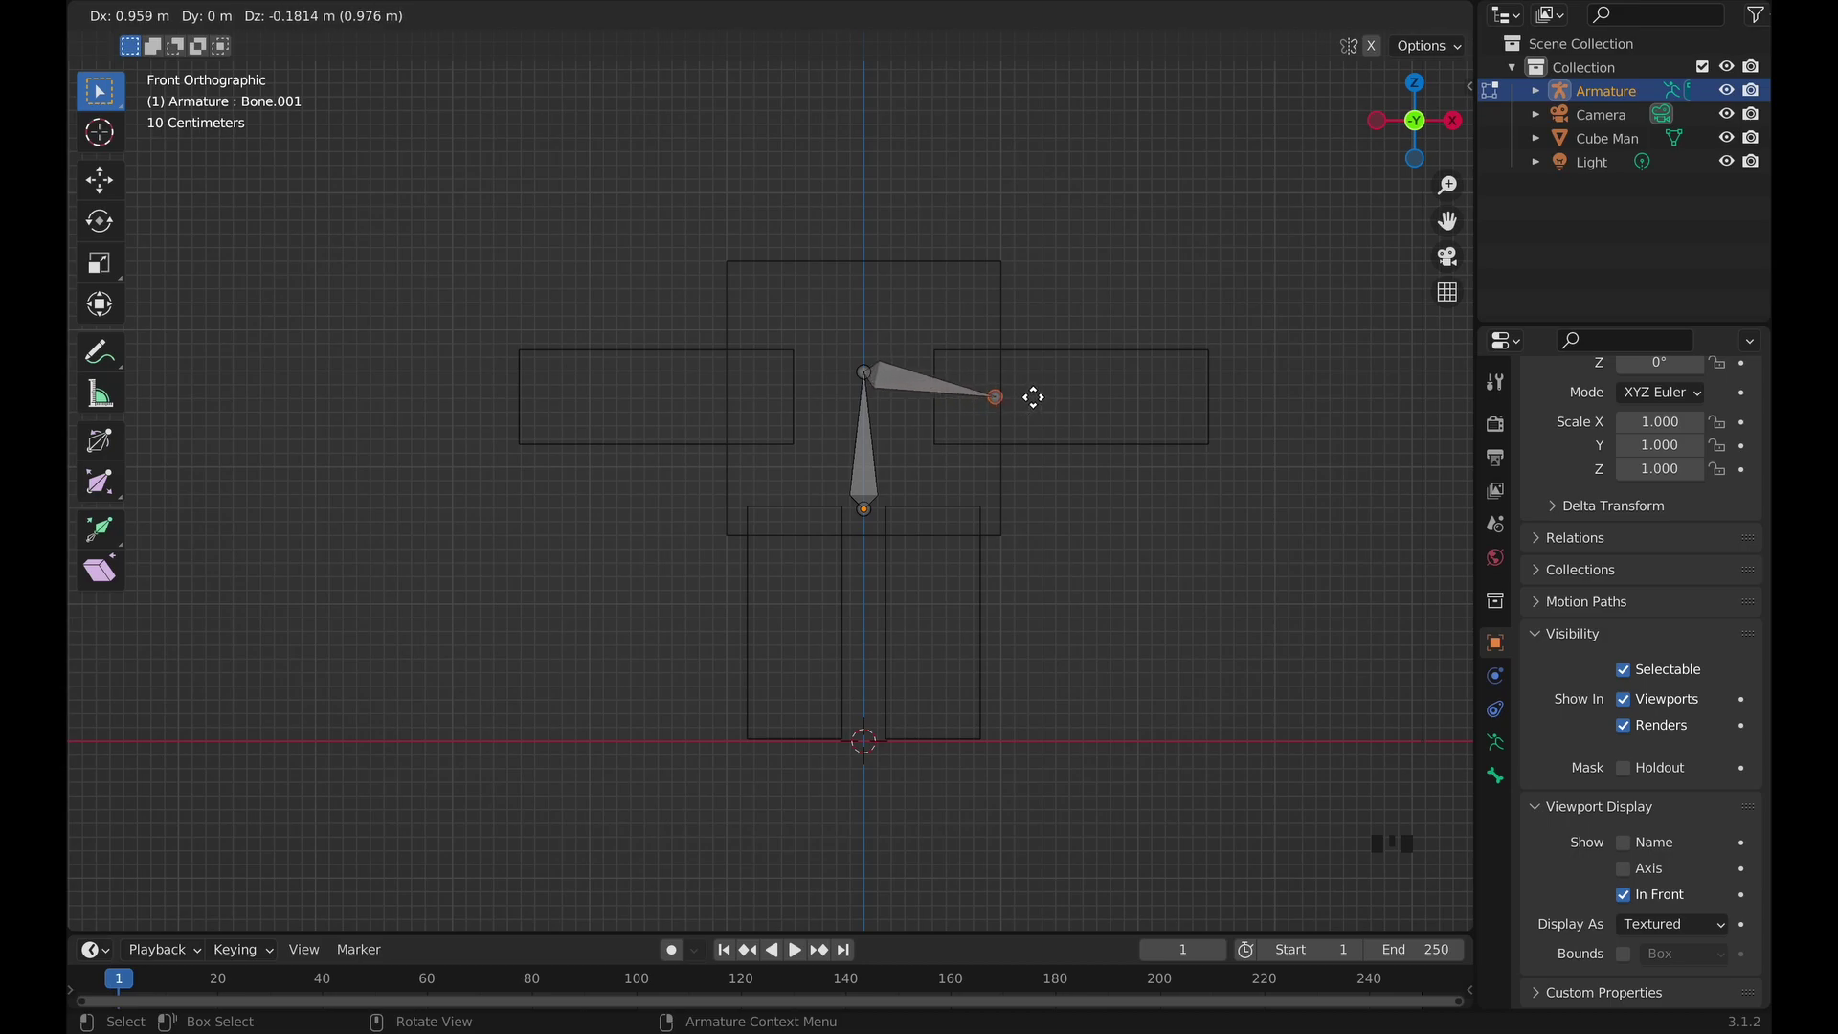
click(1032, 397)
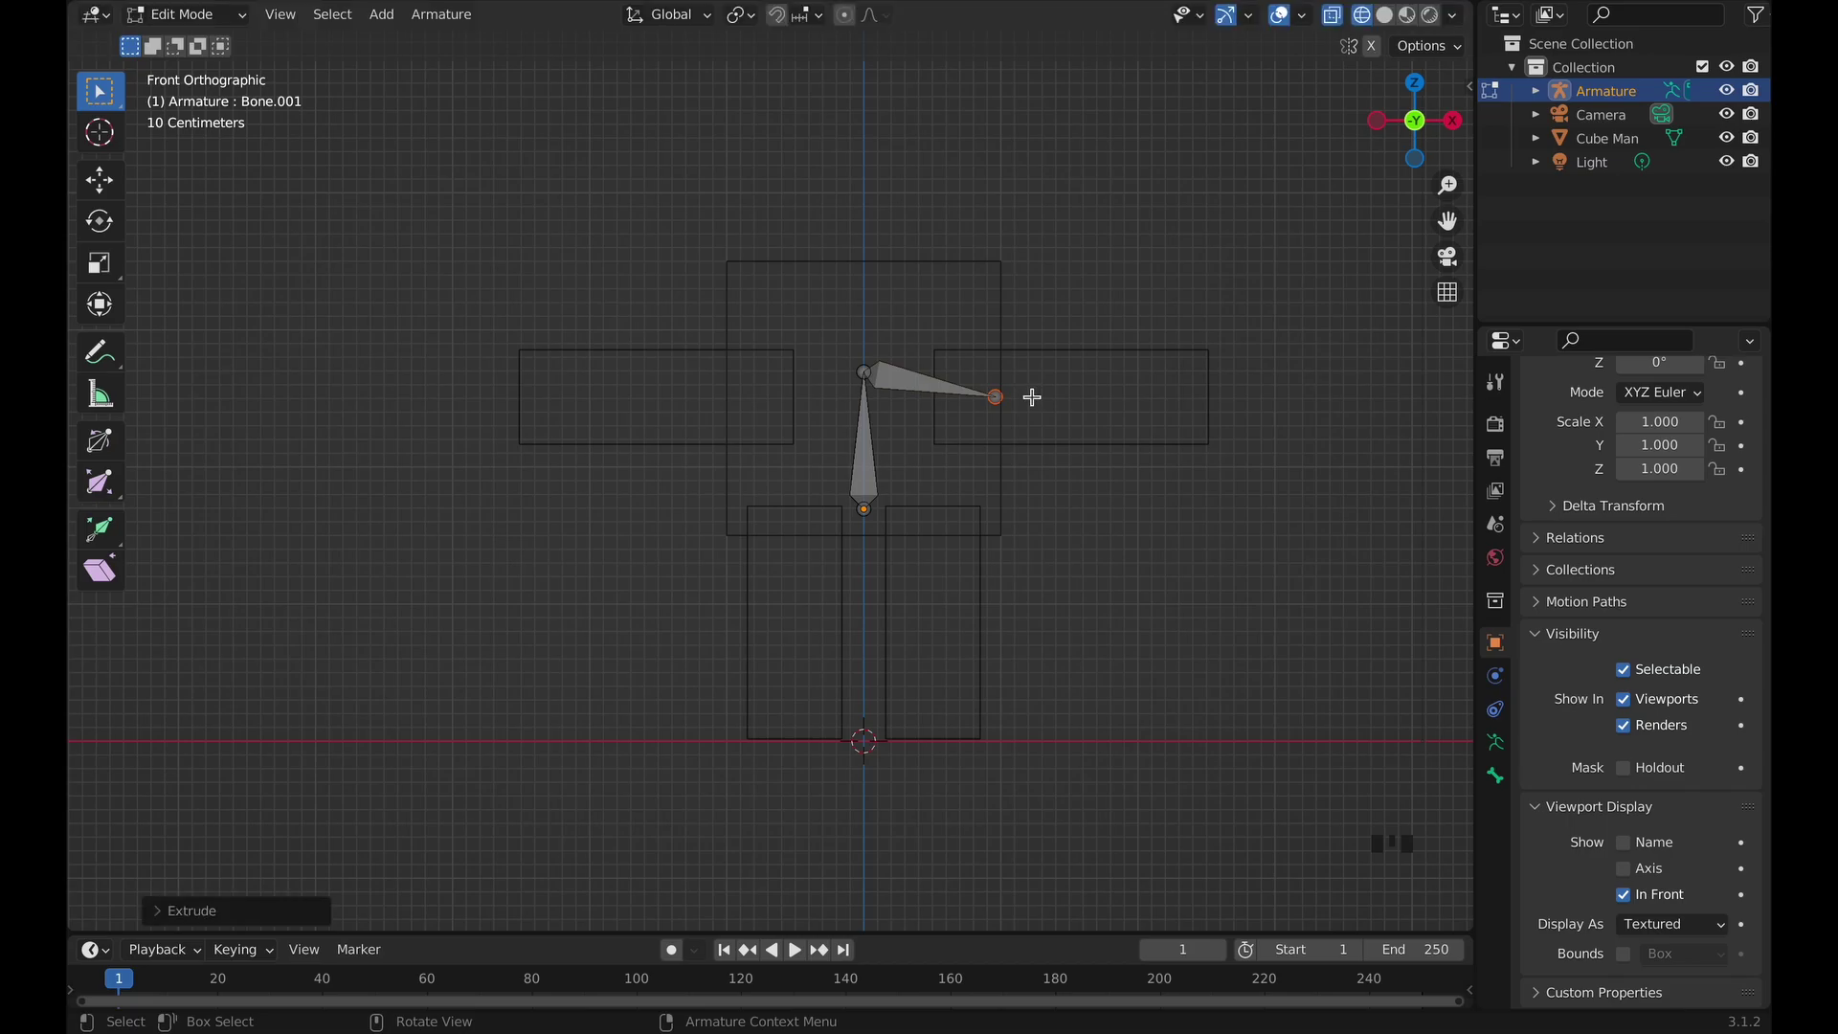
key(e)
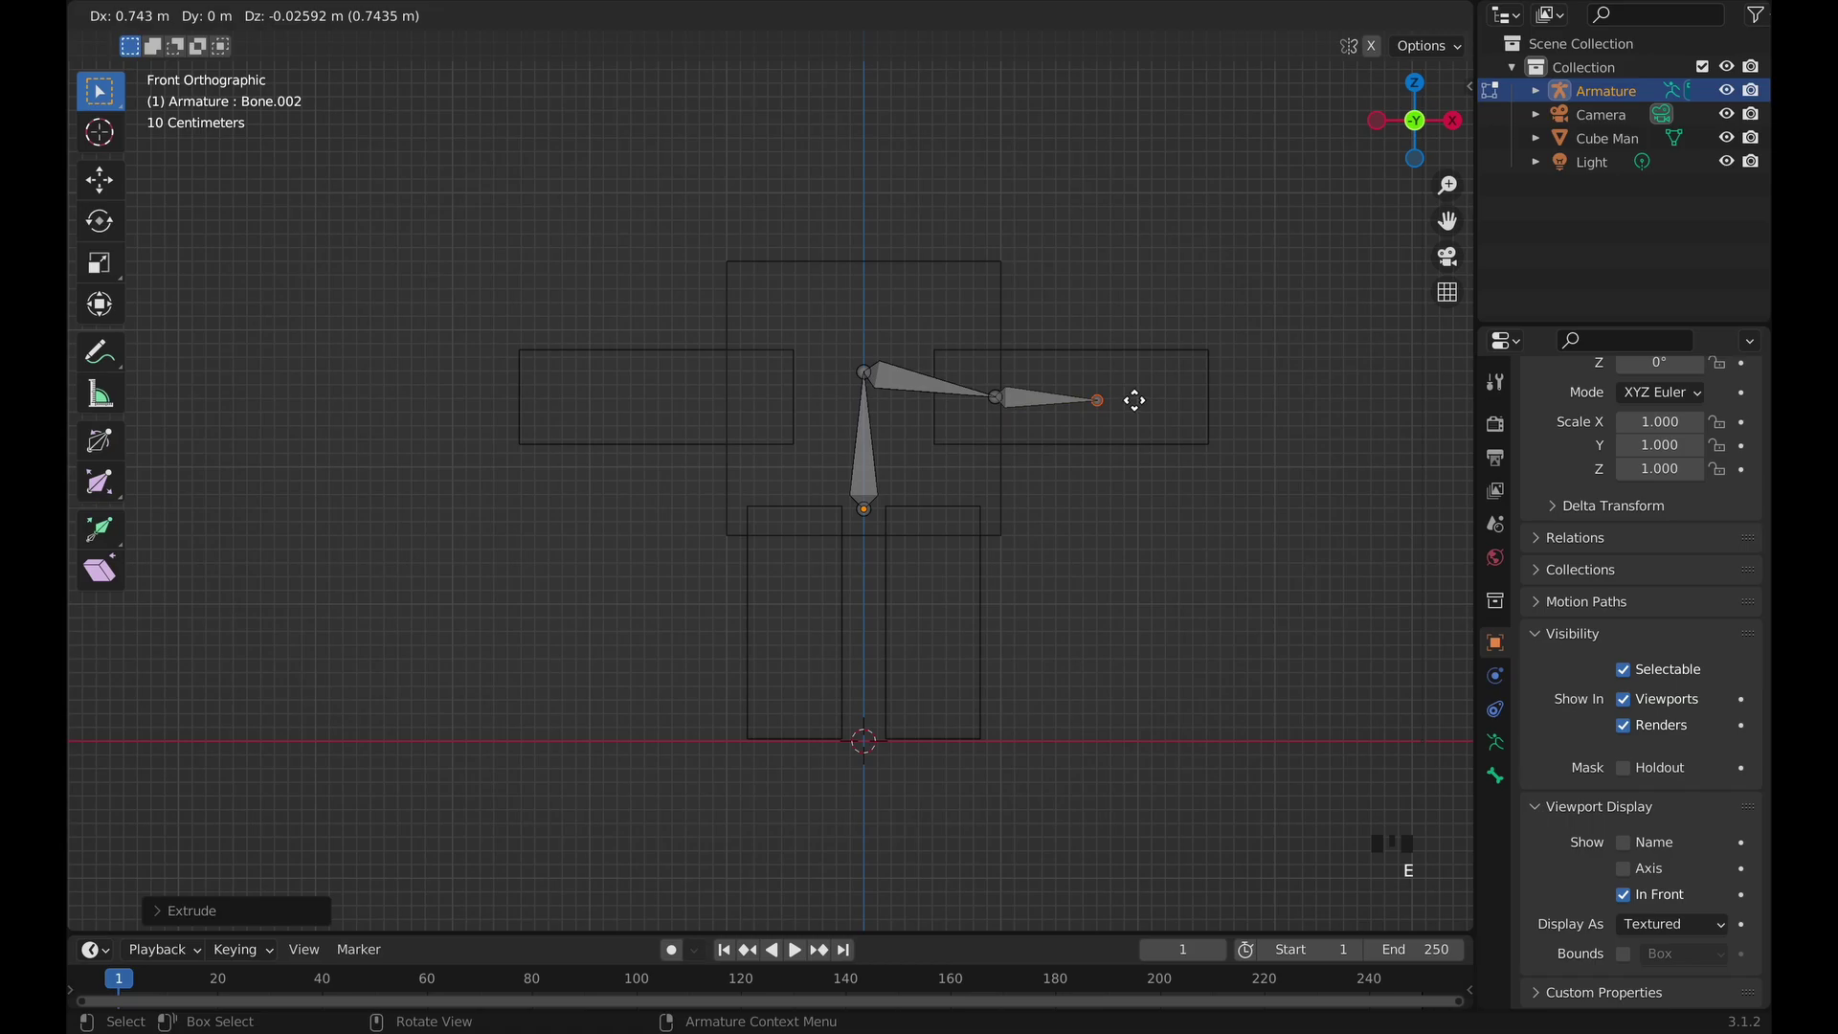
click(1135, 400)
key(e)
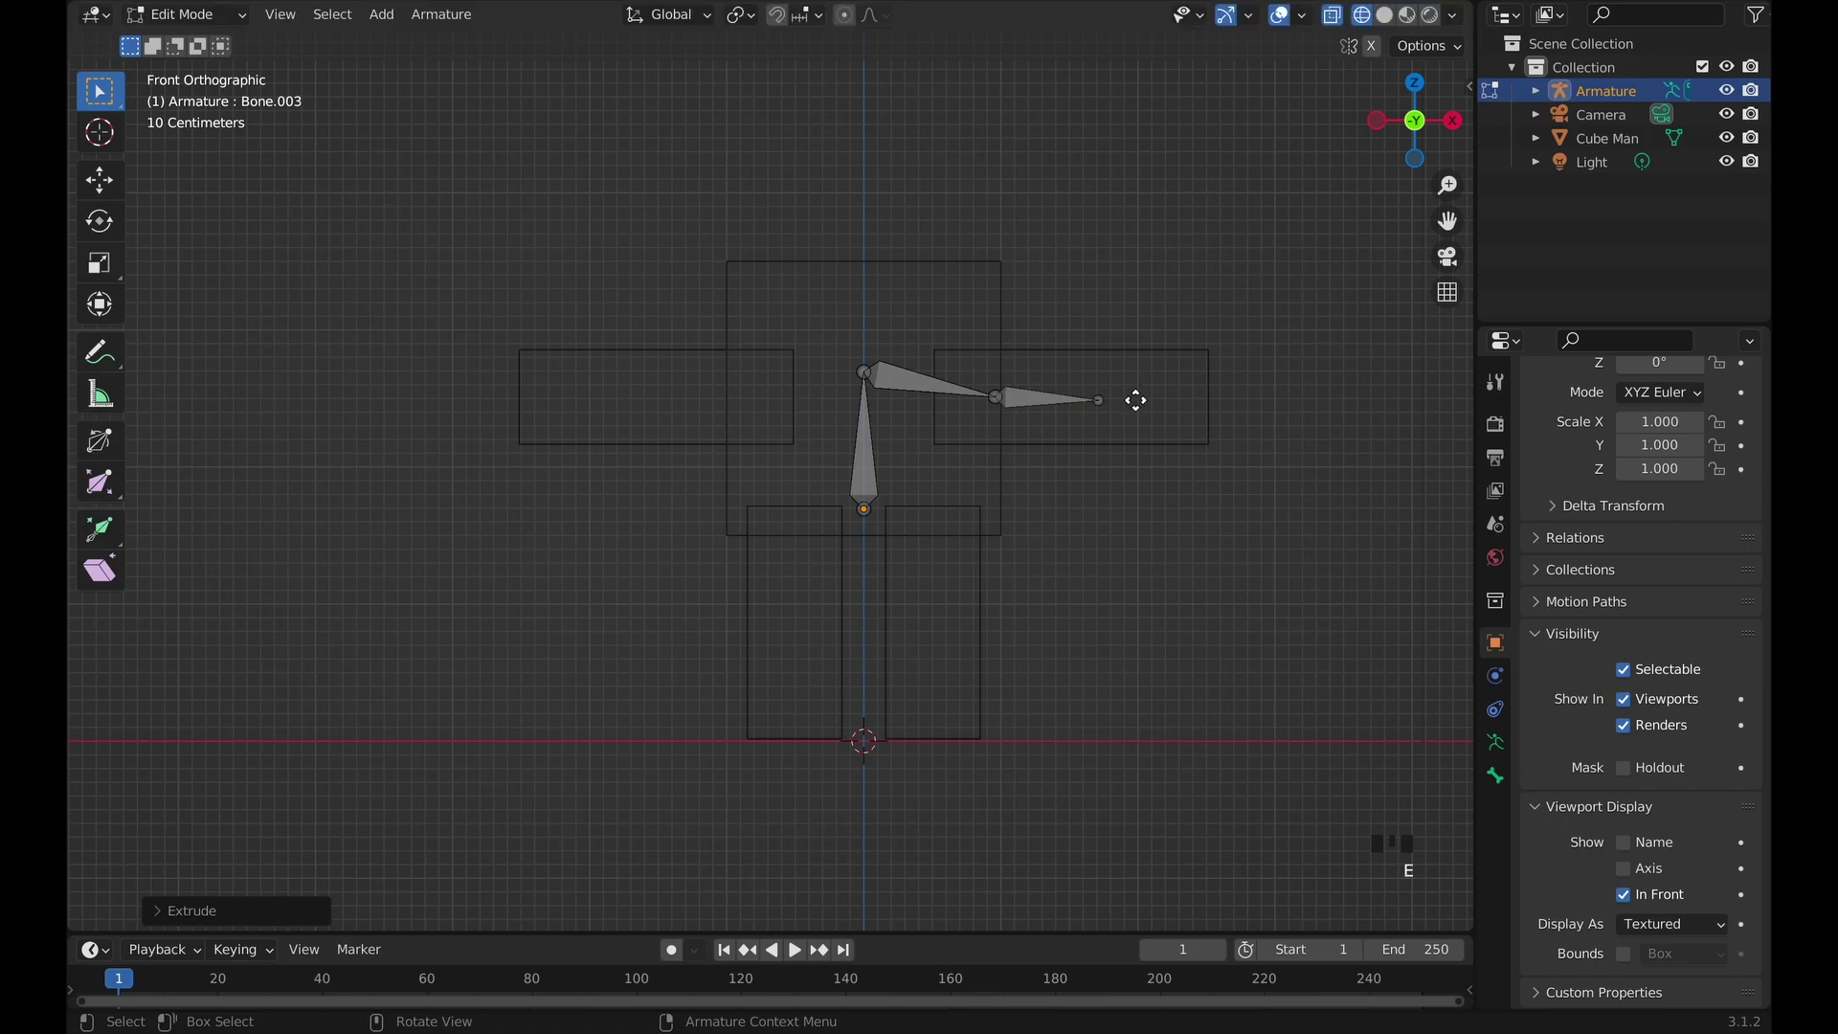
click(1232, 401)
From the body bone's base, extrude a short hip bone toward the +X leg and two bones down that leg, then return to Object Mode.
click(865, 509)
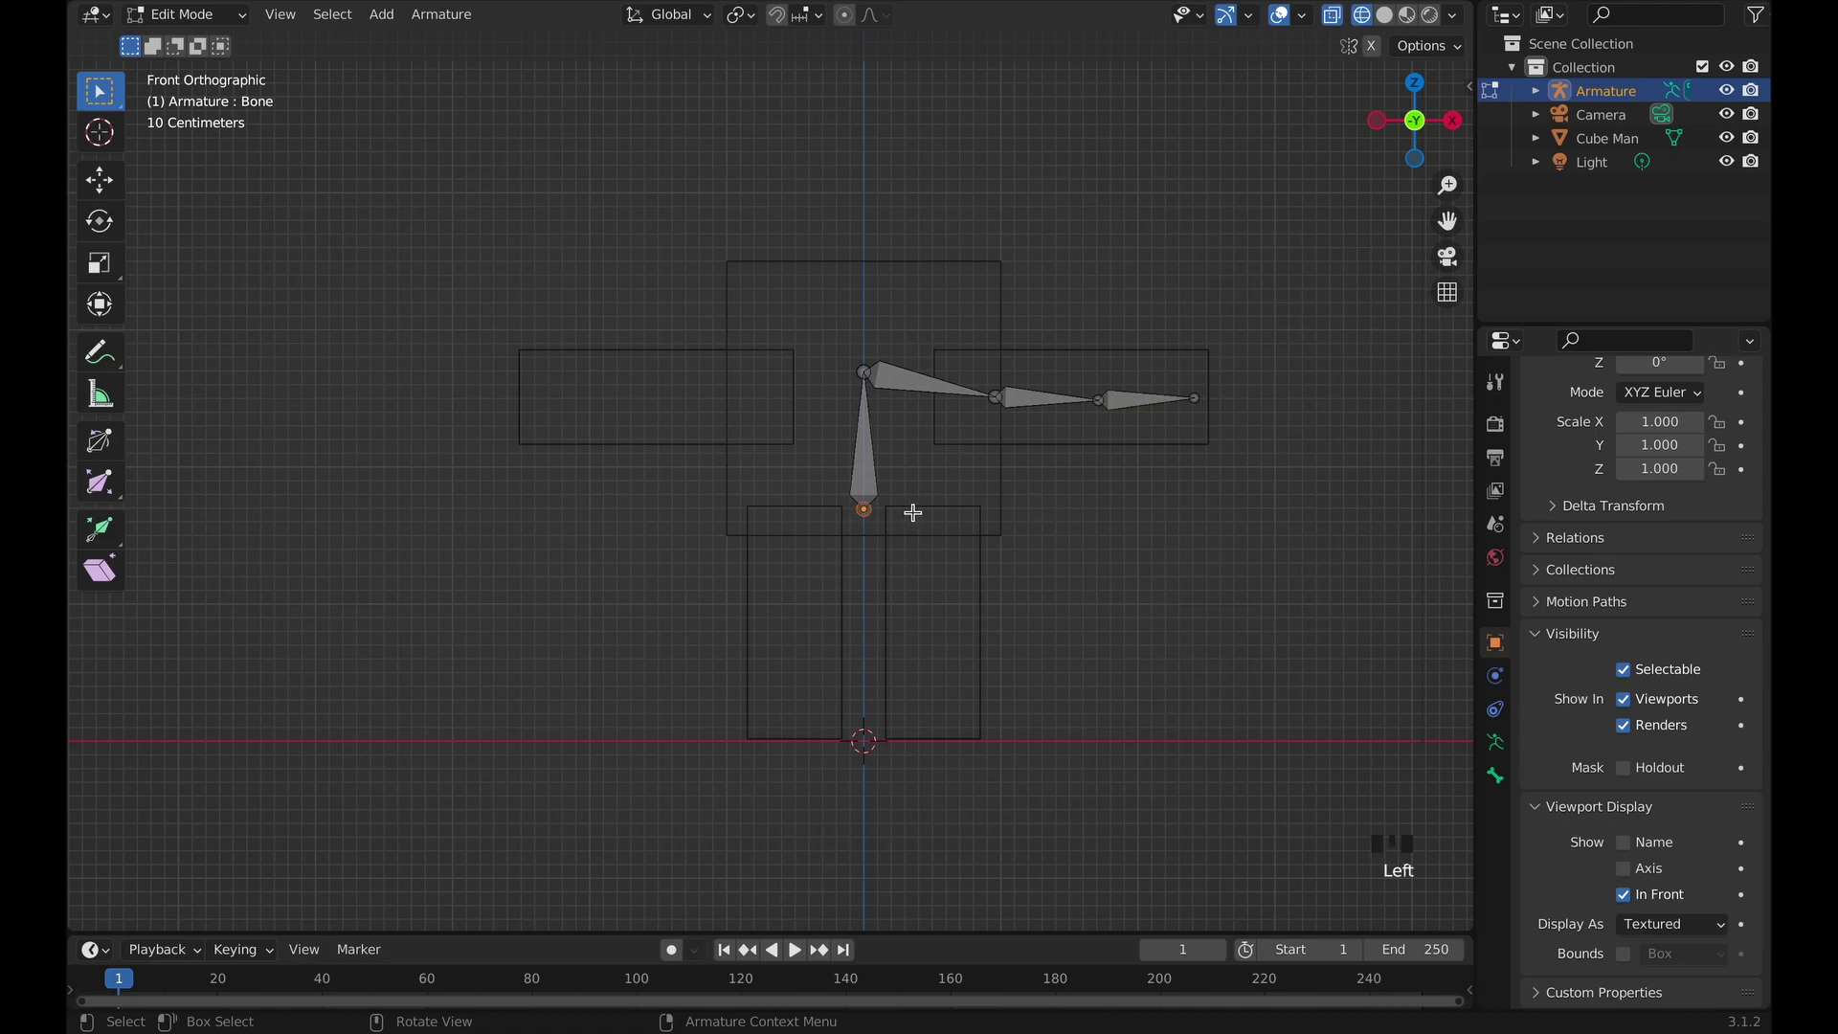
key(e)
click(984, 523)
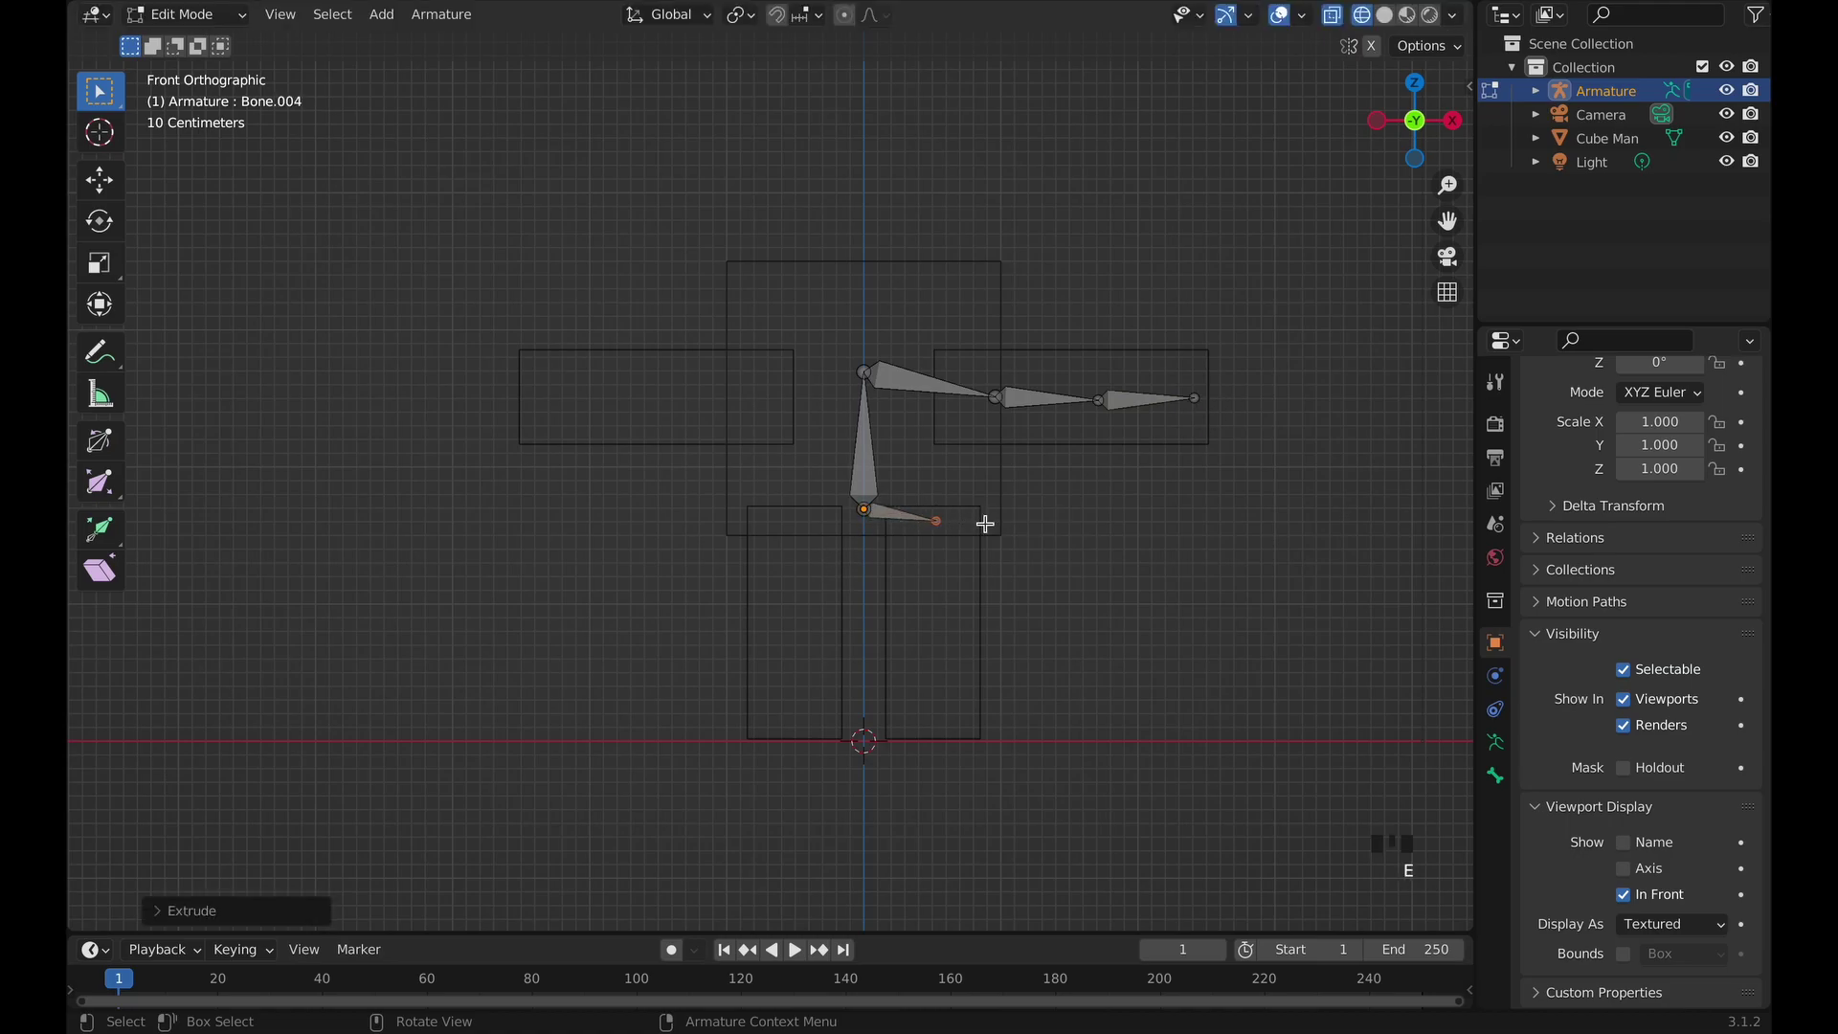
key(e)
click(985, 624)
key(e)
click(984, 723)
key(Tab)
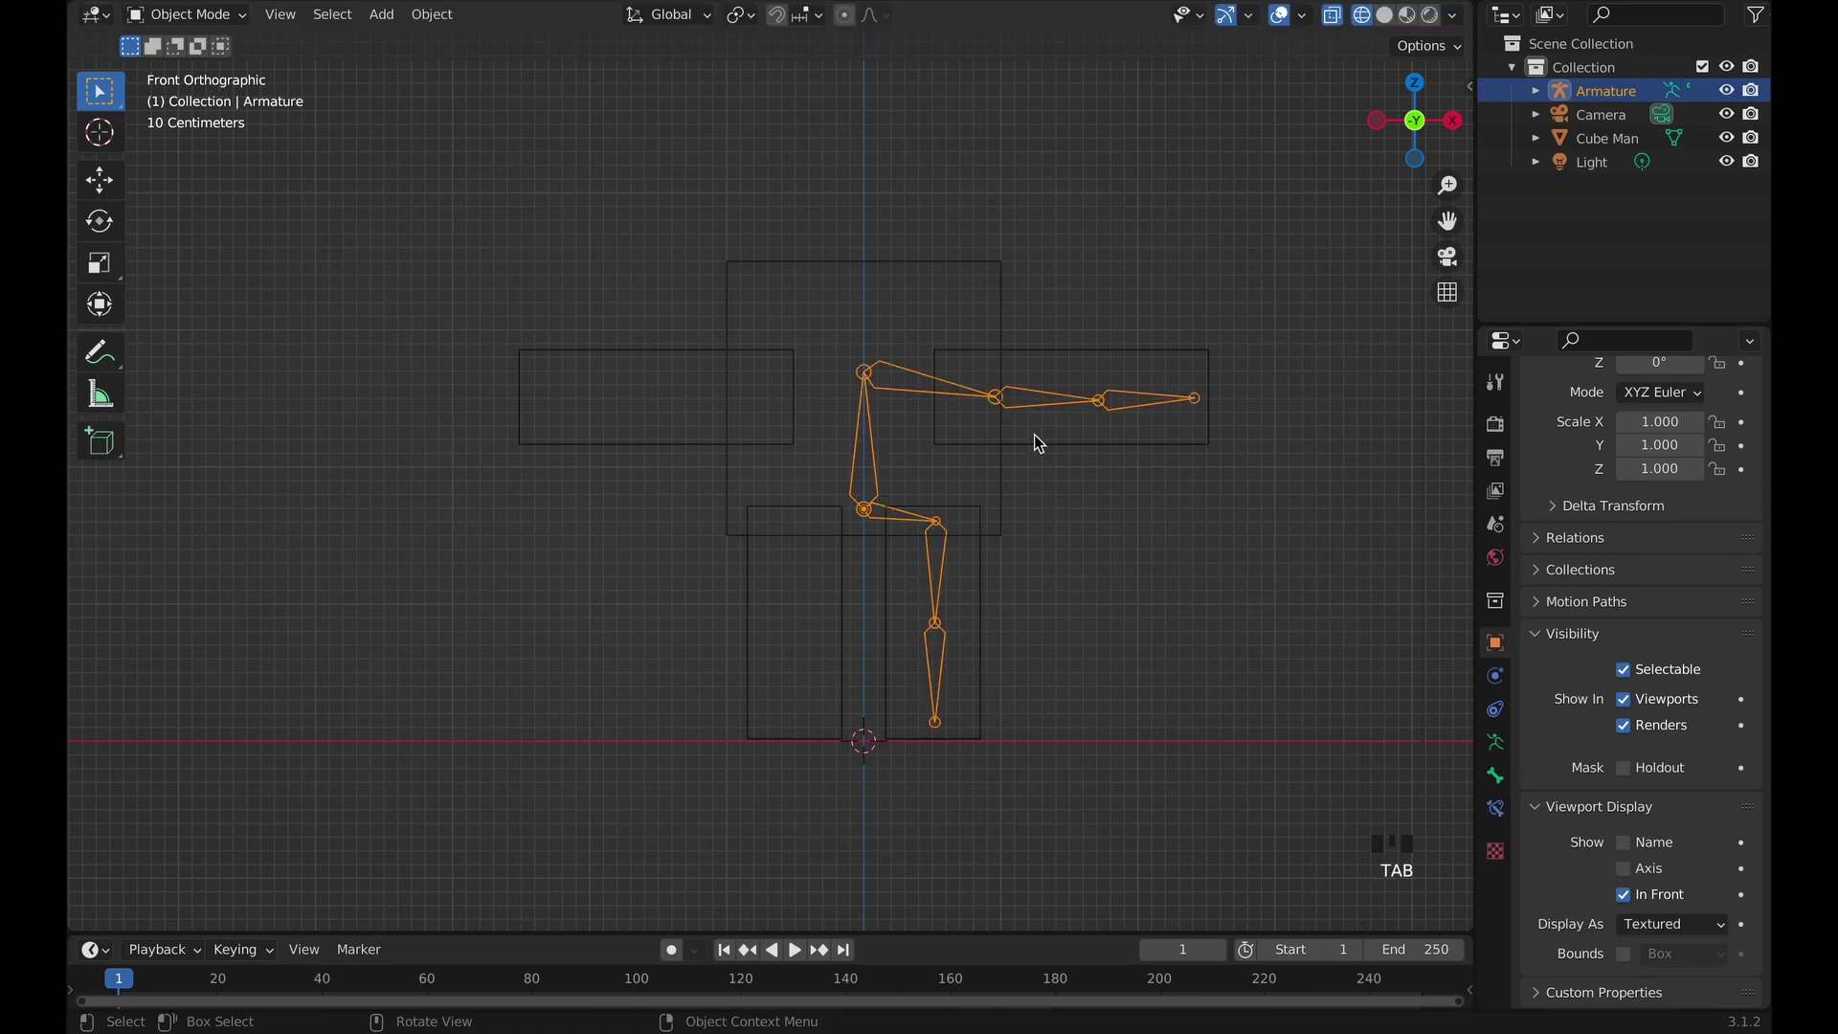
Return to solid display and add six evenly spaced loop cuts across the +X arm of Cube Man.
click(1007, 447)
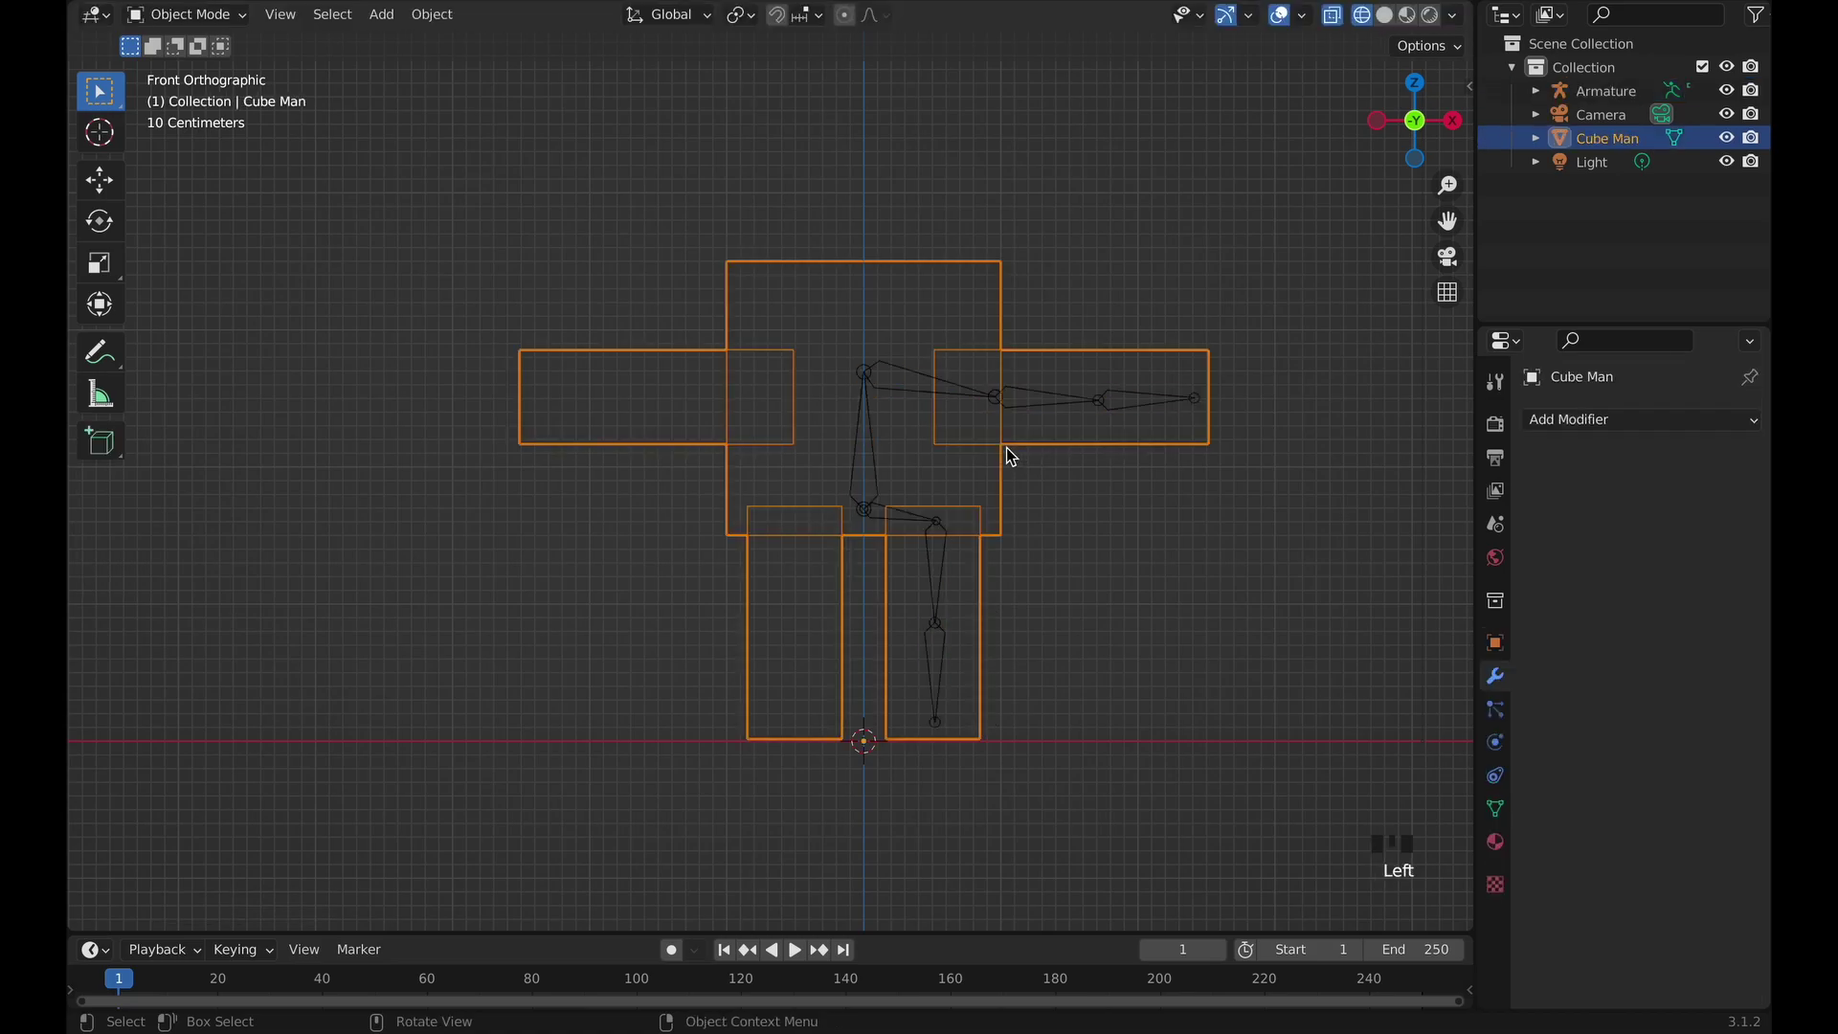
key(shift+z)
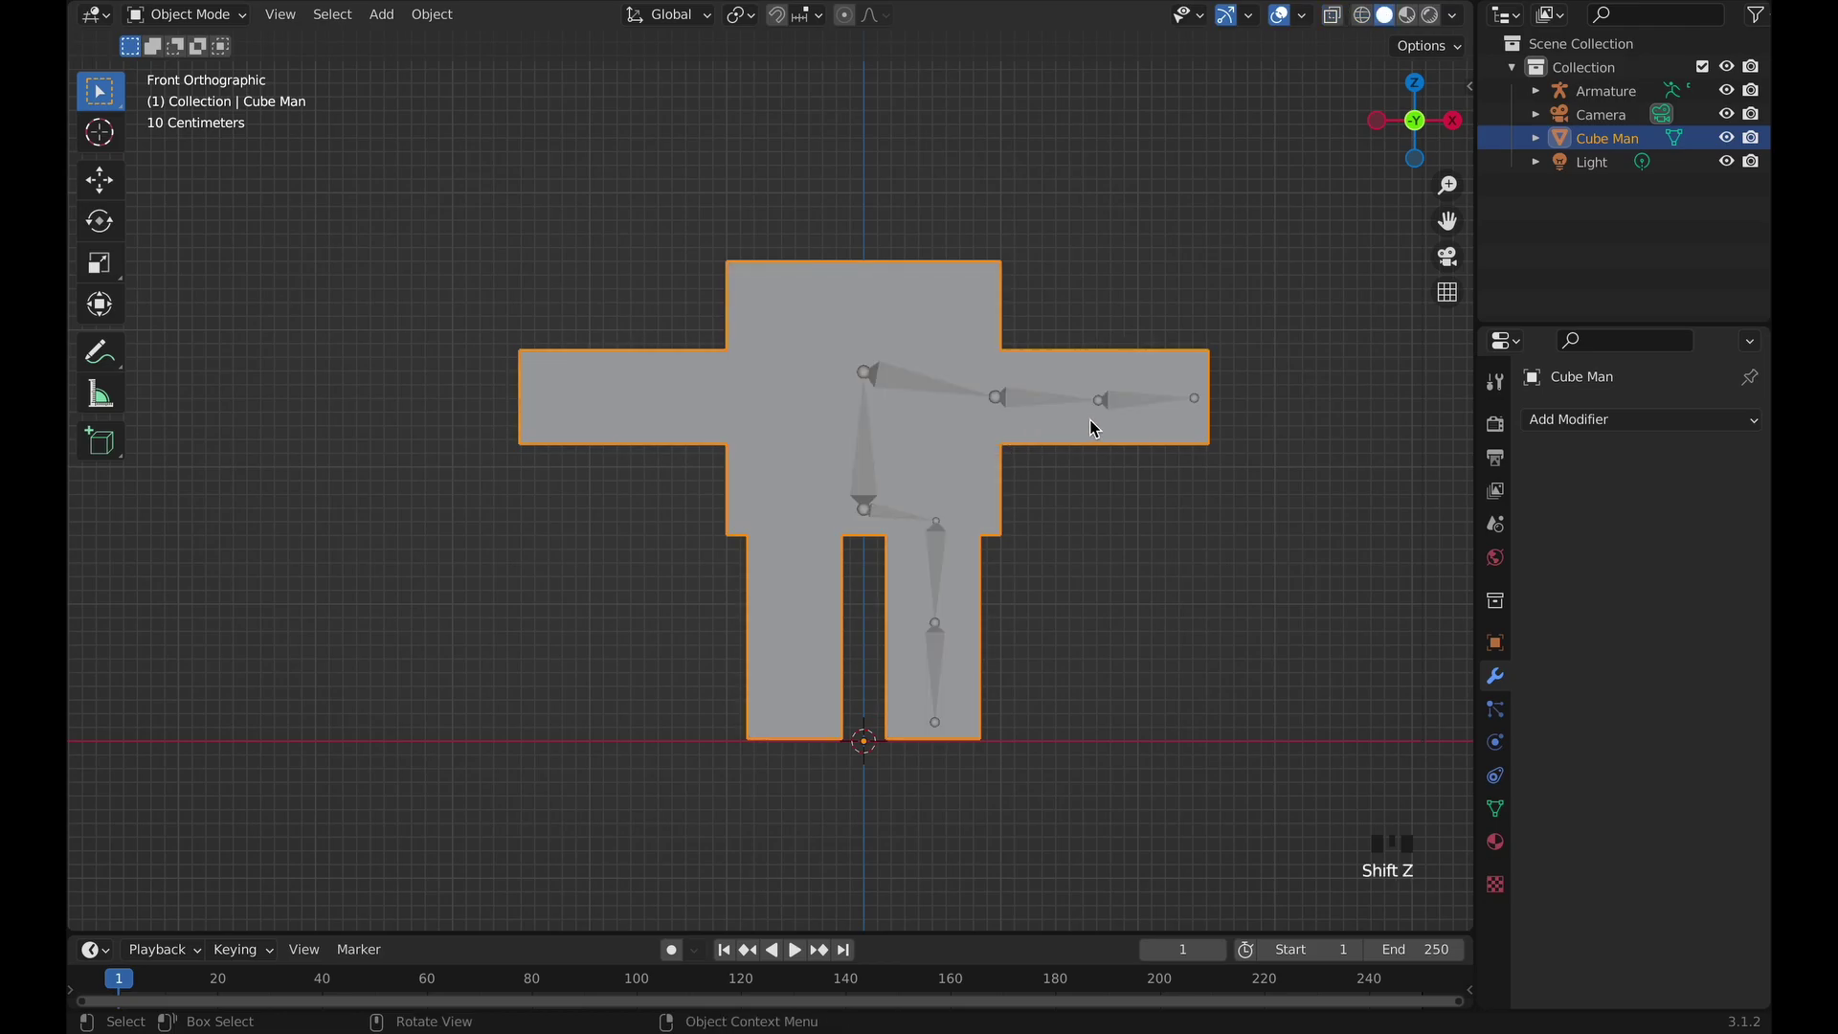
key(Tab)
key(ctrl+r)
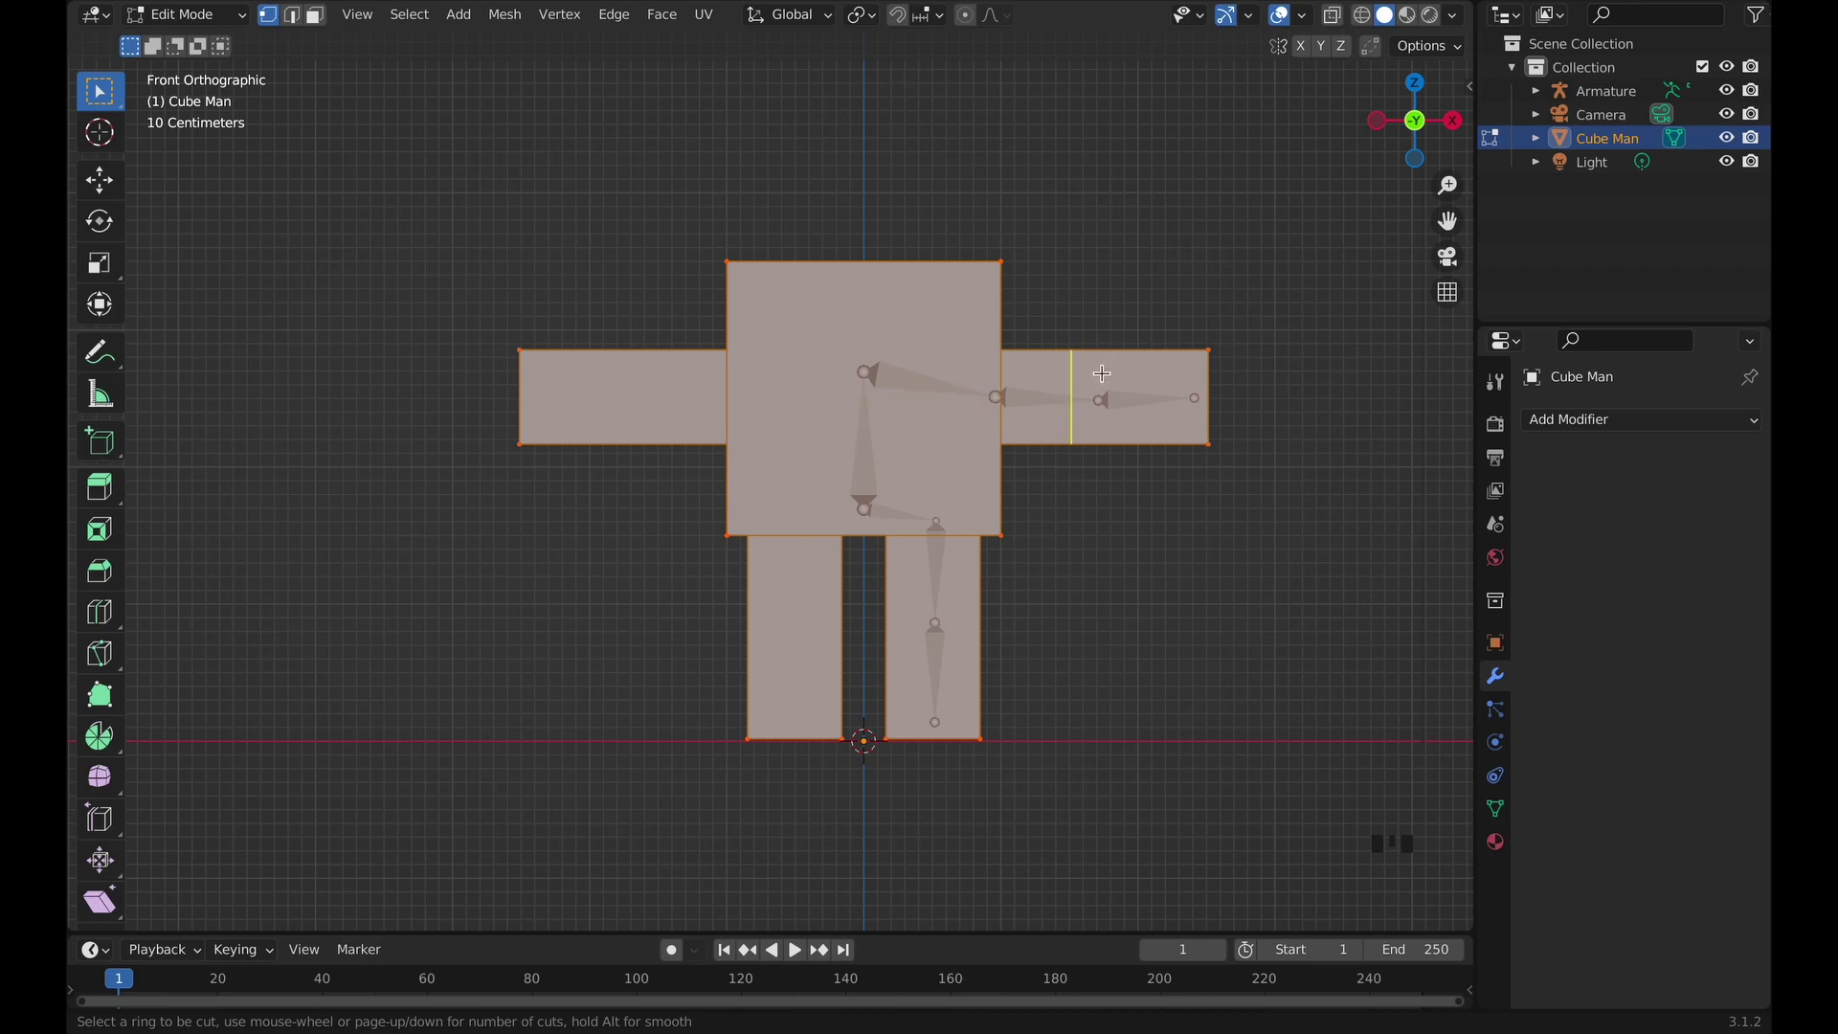
scroll(1102, 374, up, 4)
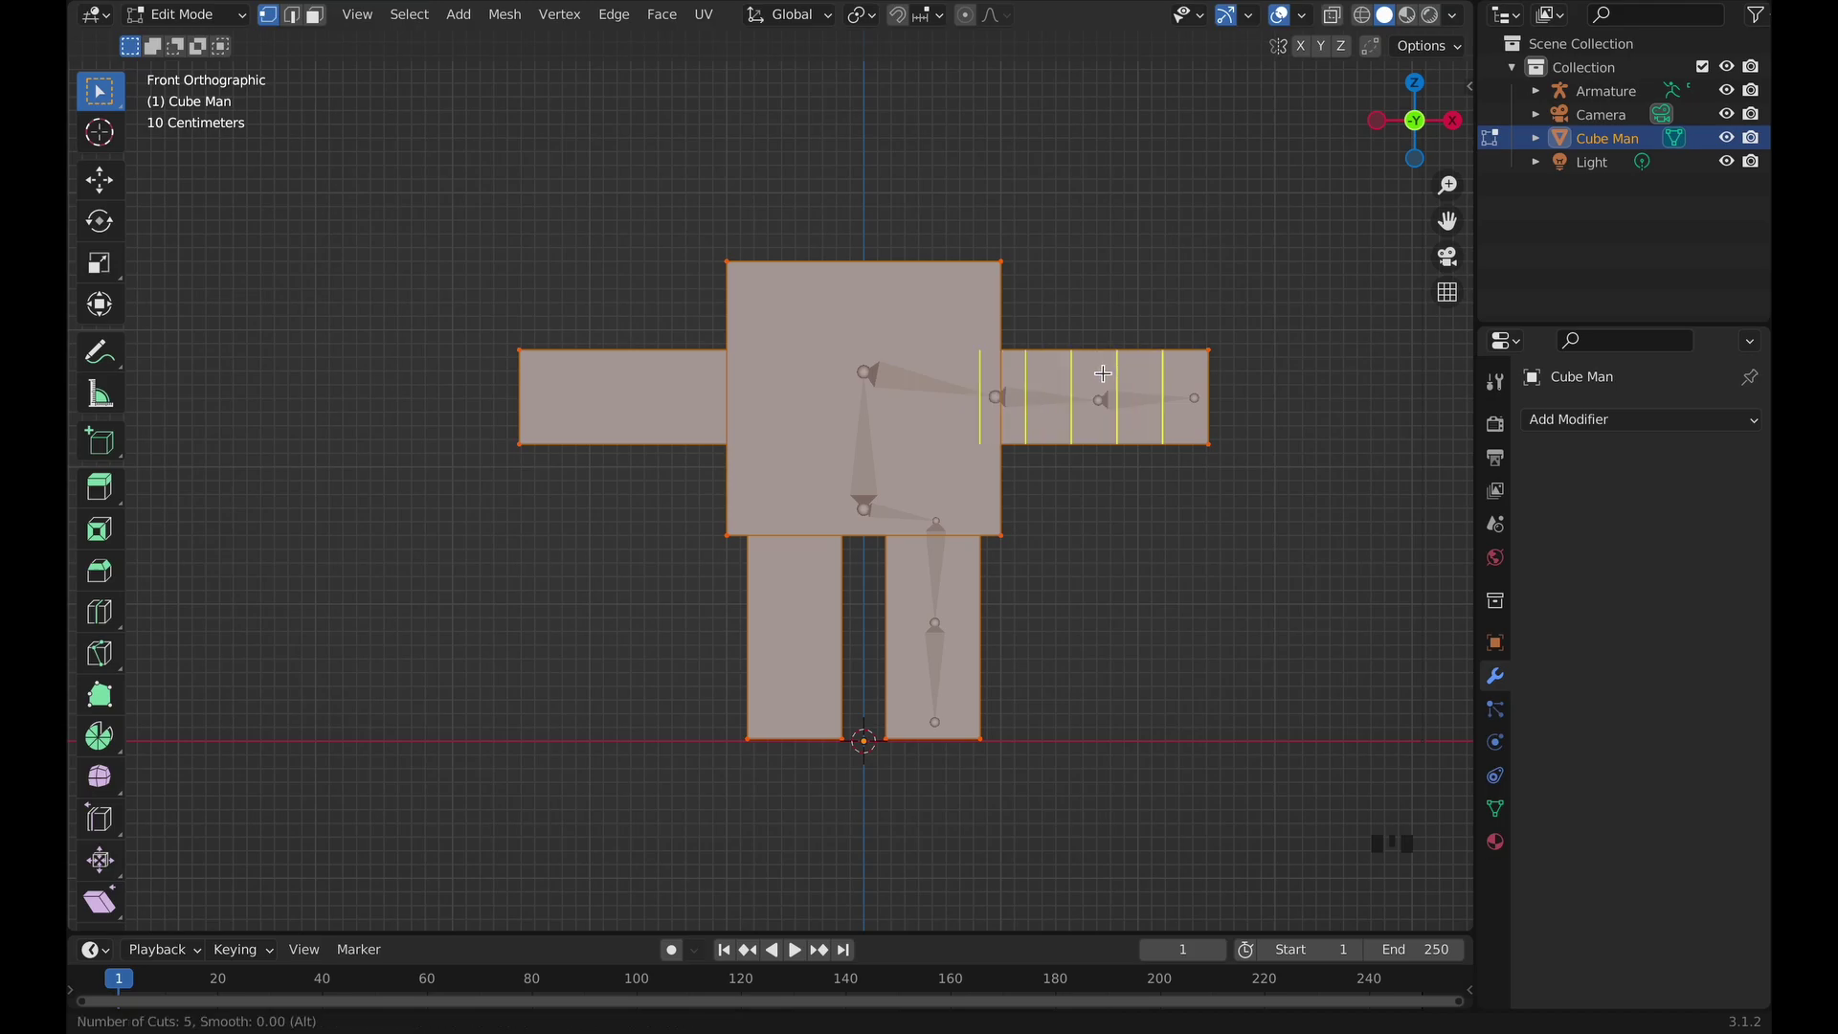
scroll(1103, 373, up, 1)
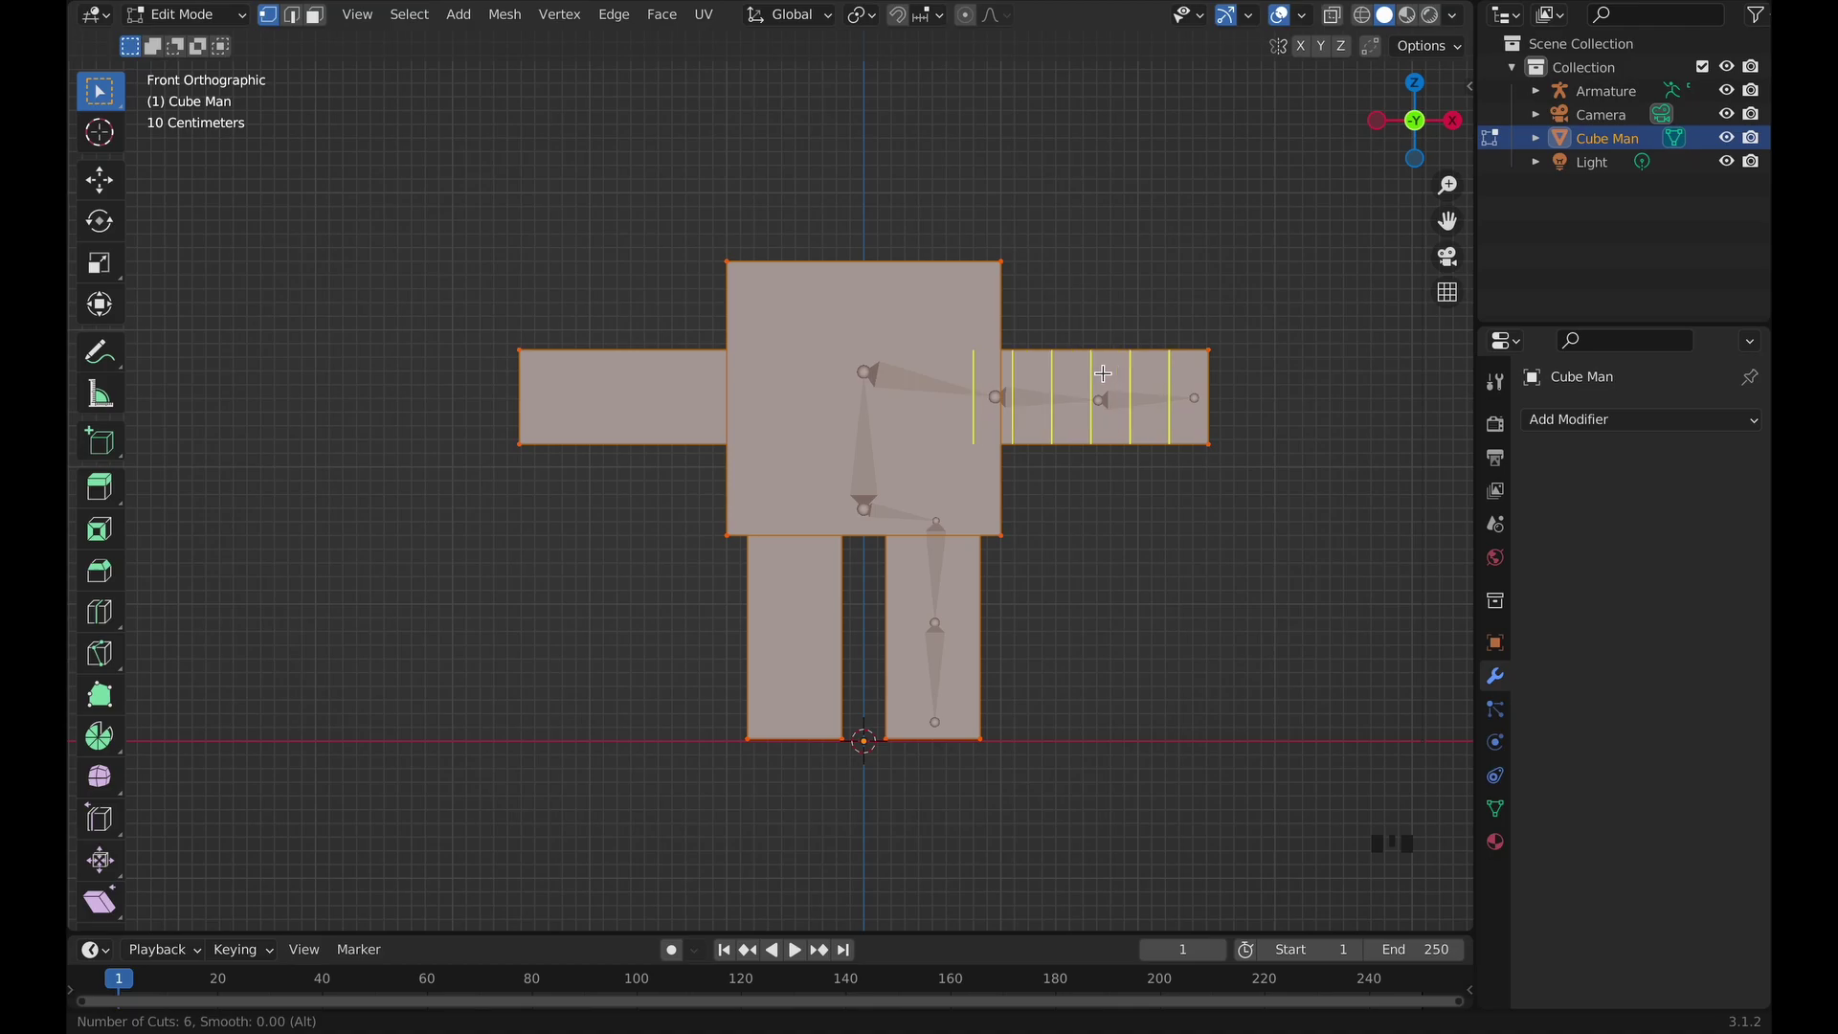
click(1103, 374)
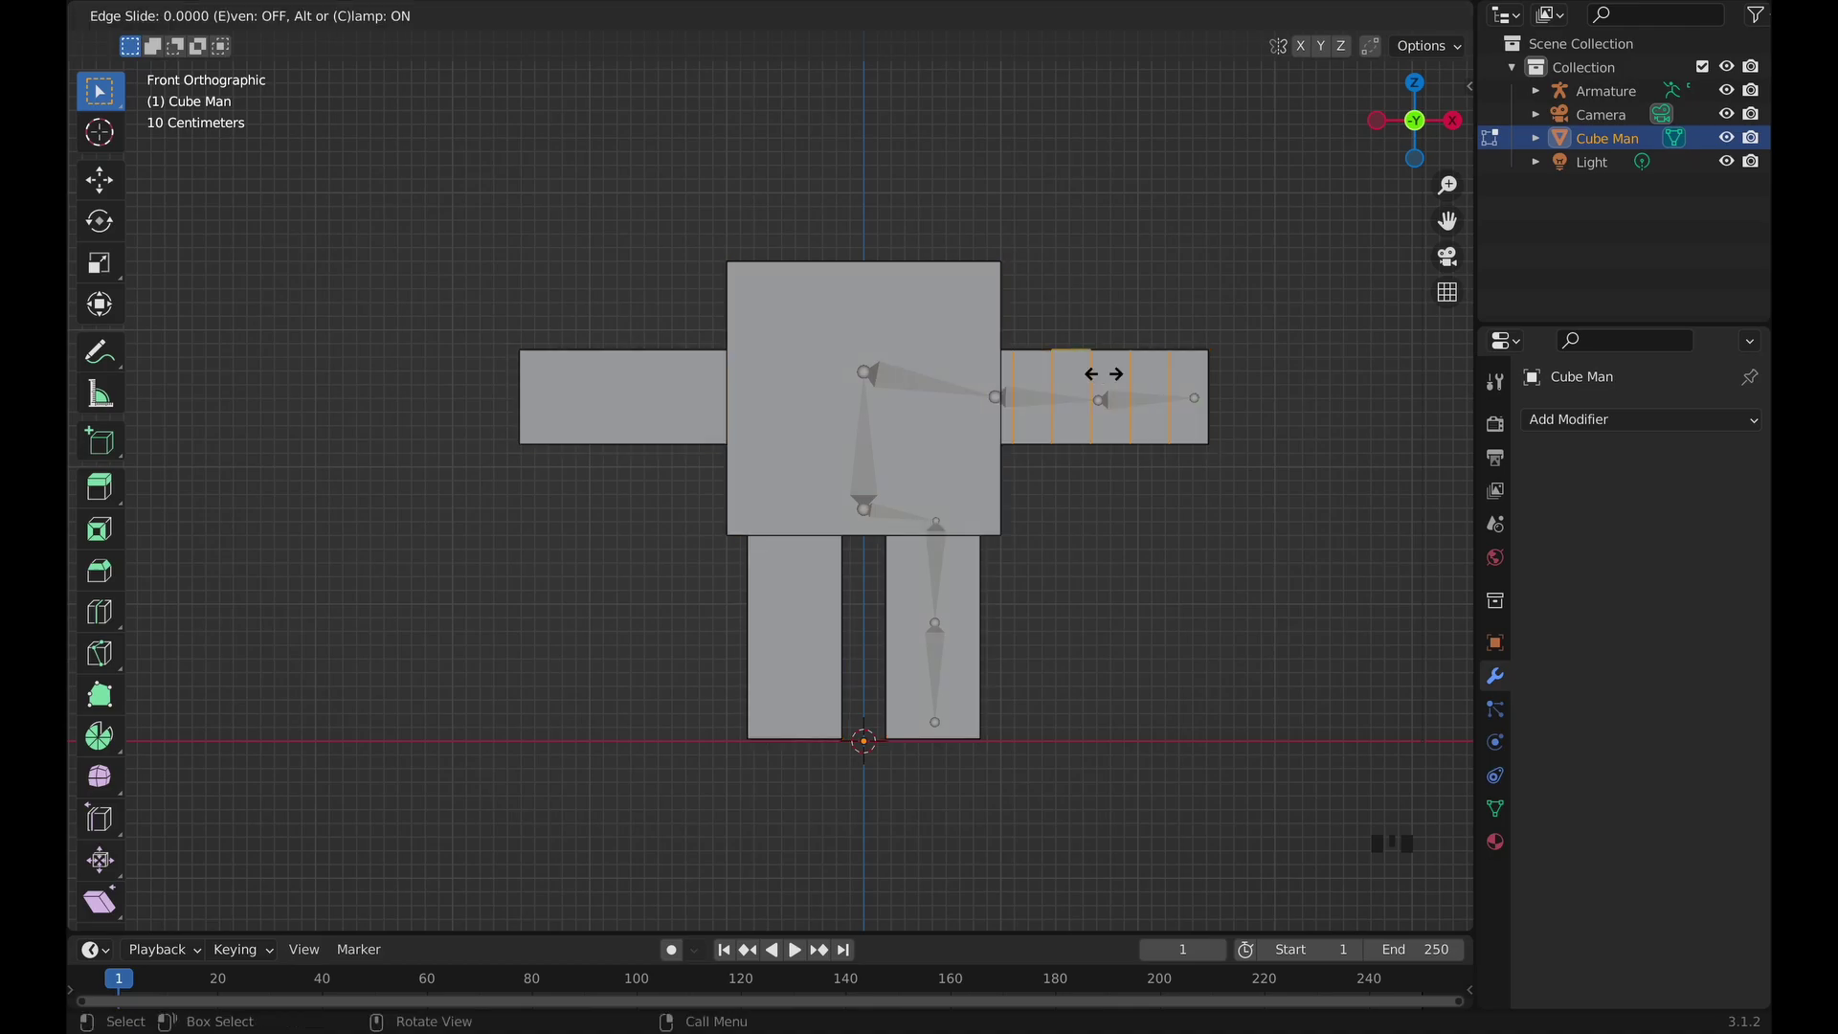
right_click(1103, 373)
Add seven evenly spaced loop cuts across the opposite arm.
key(ctrl+r)
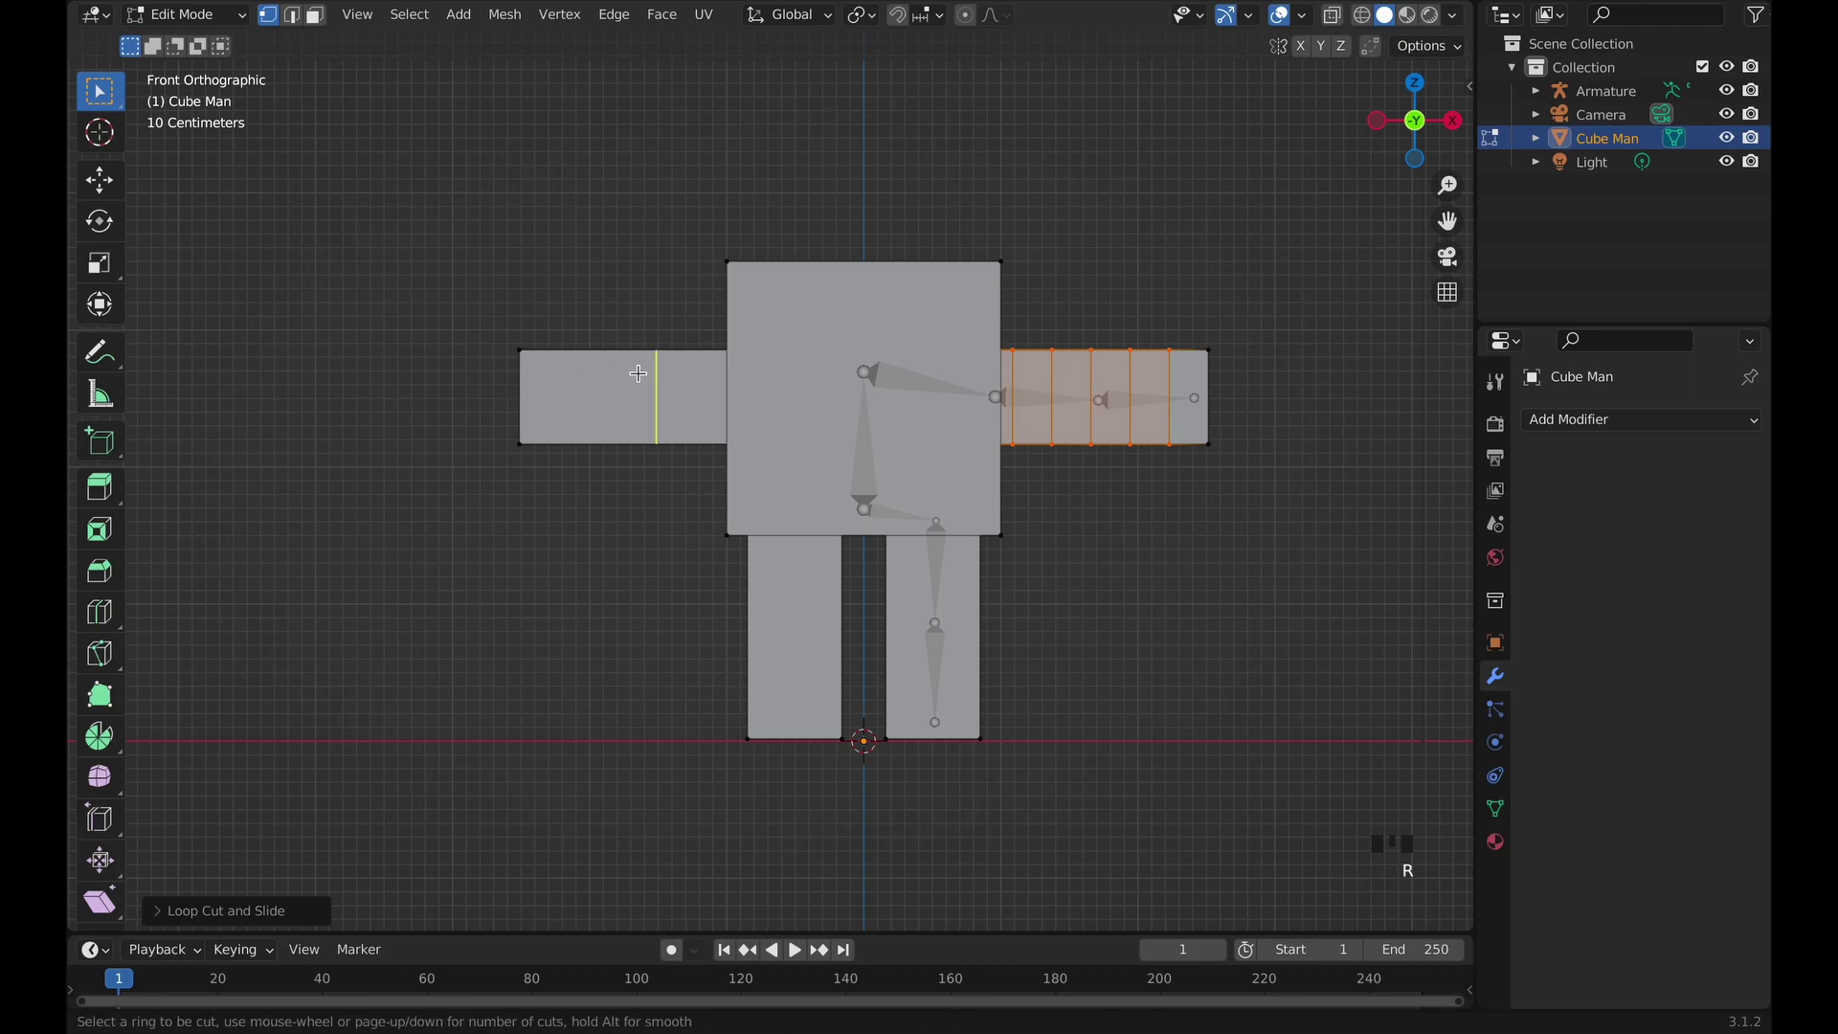
scroll(639, 374, up, 3)
scroll(638, 373, up, 3)
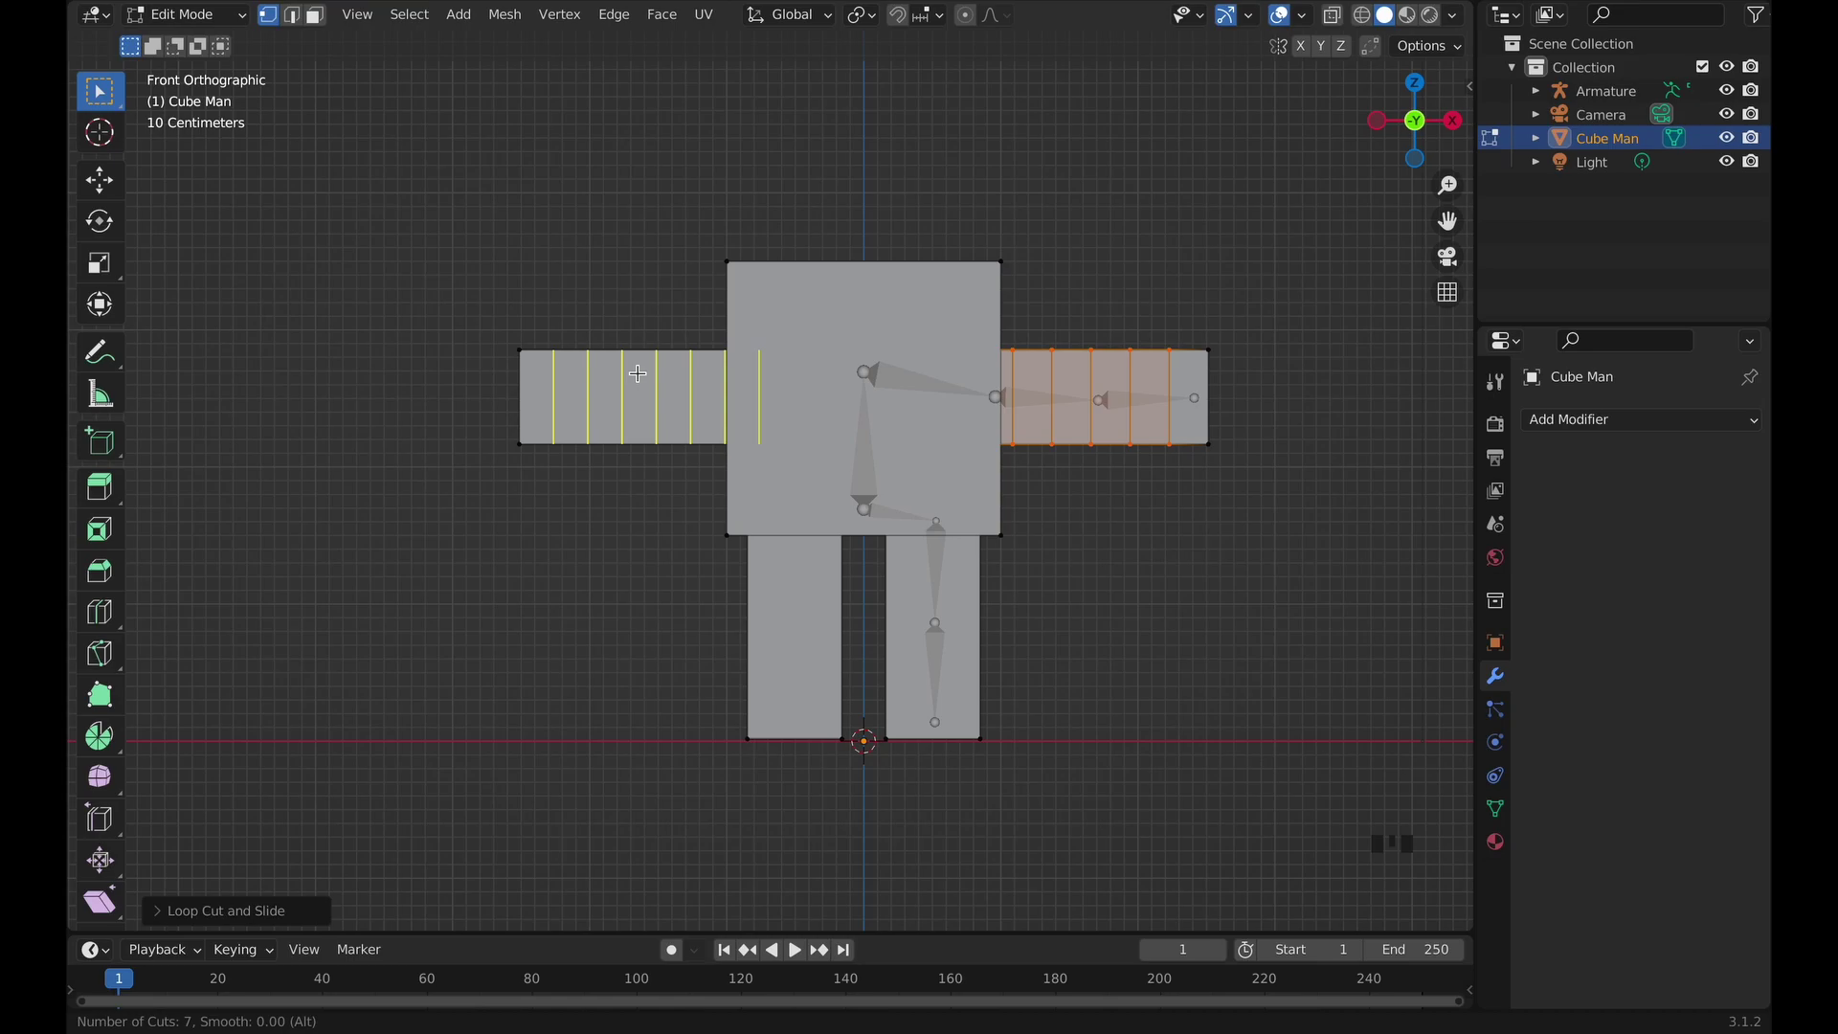
click(639, 373)
right_click(639, 373)
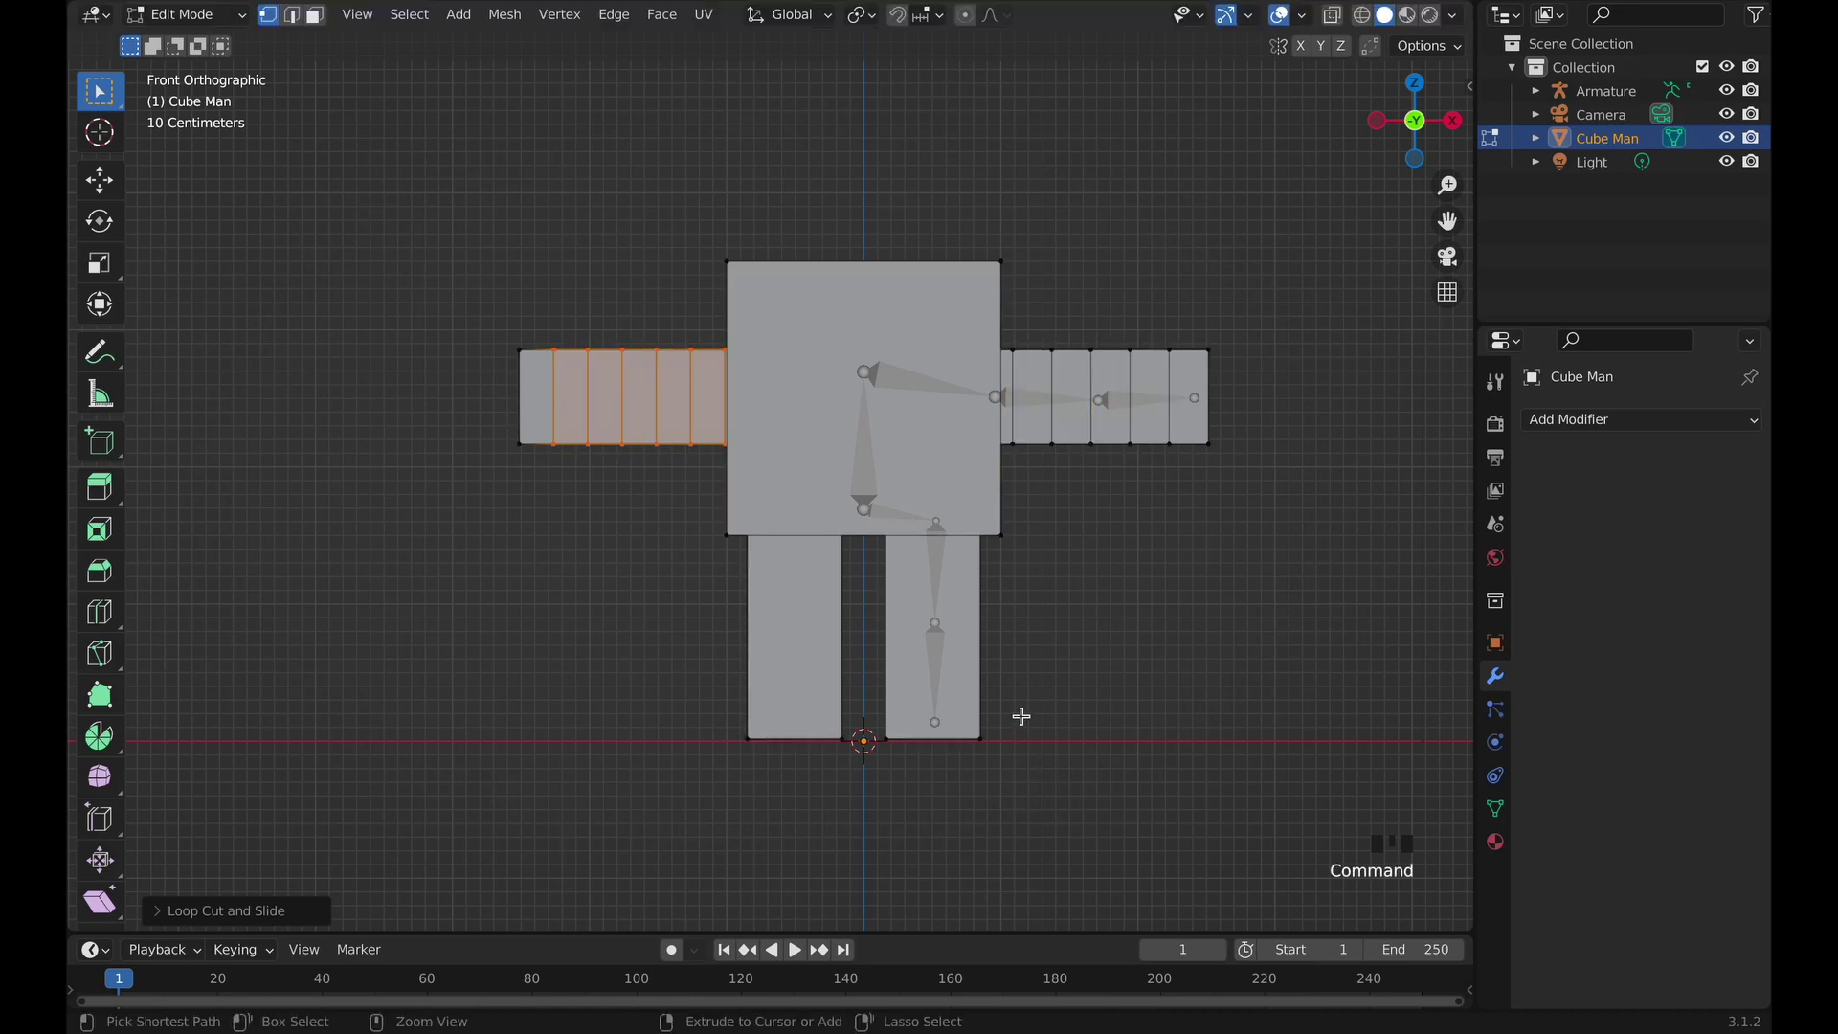
Add six evenly spaced loop cuts across each leg and return to Object Mode.
key(ctrl+r)
scroll(1002, 688, up, 5)
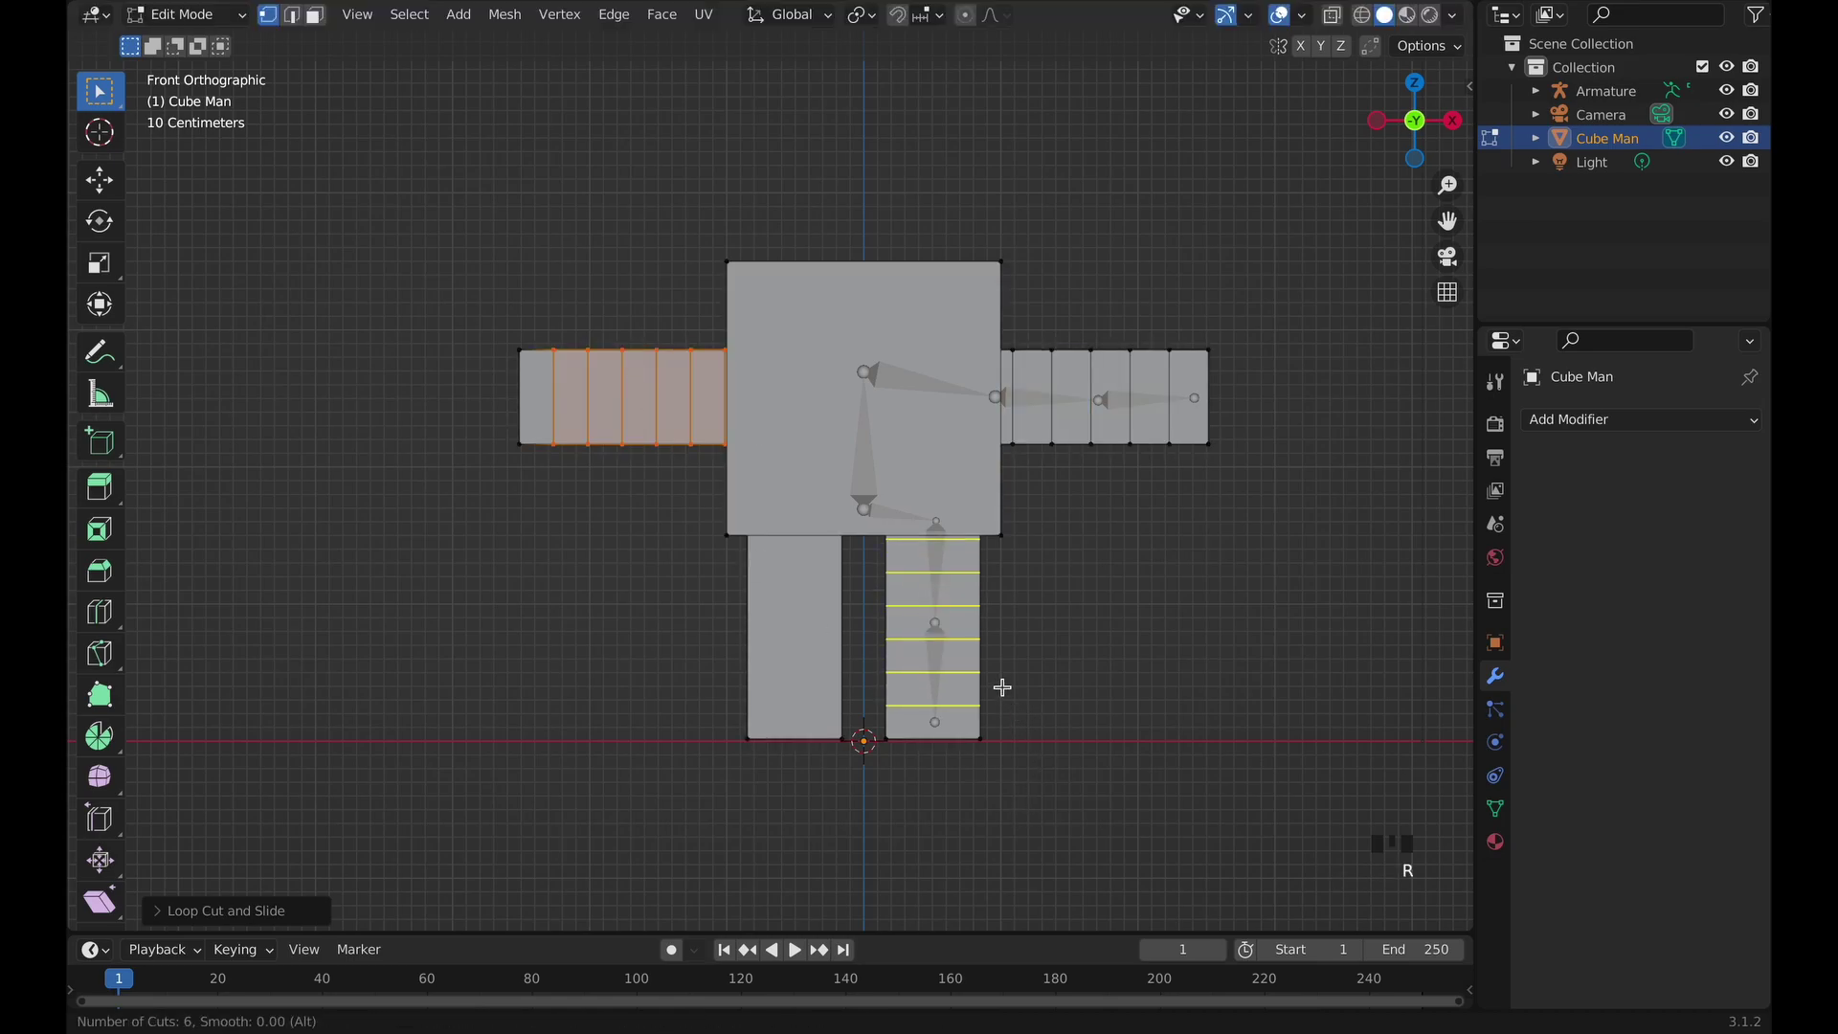
click(1003, 688)
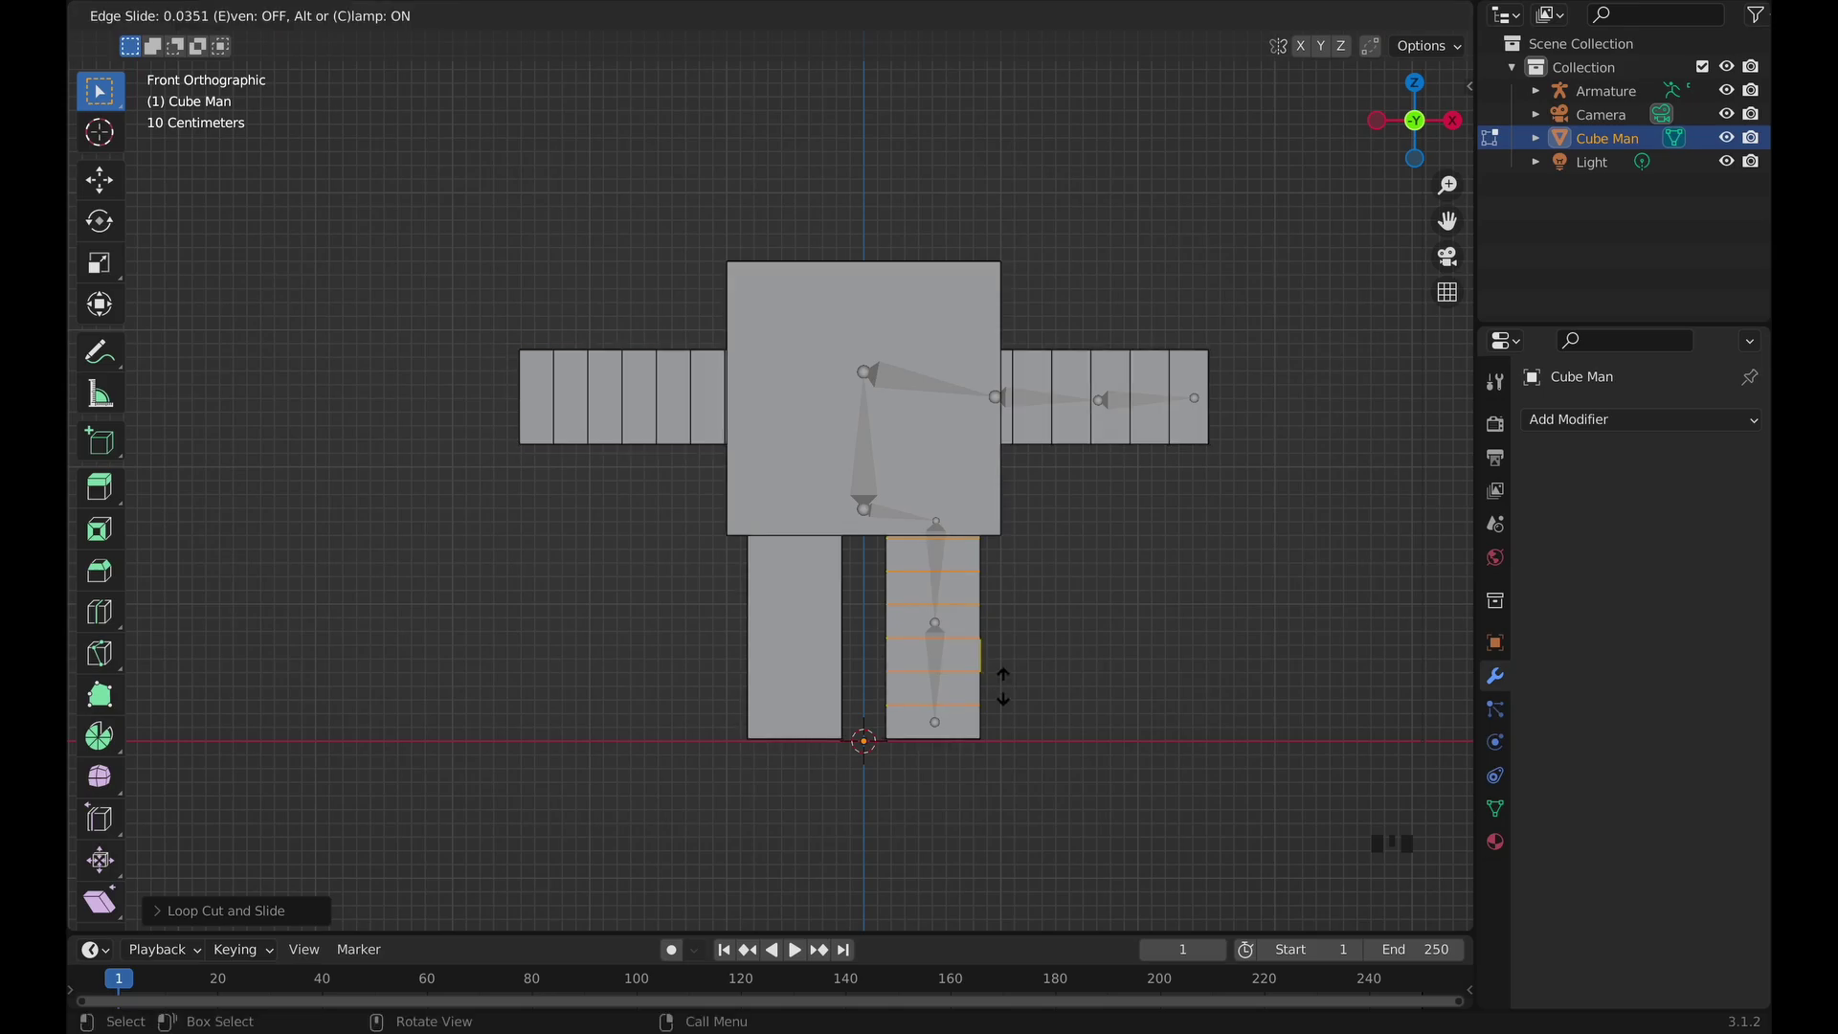
right_click(923, 677)
key(ctrl+r)
scroll(802, 606, up, 5)
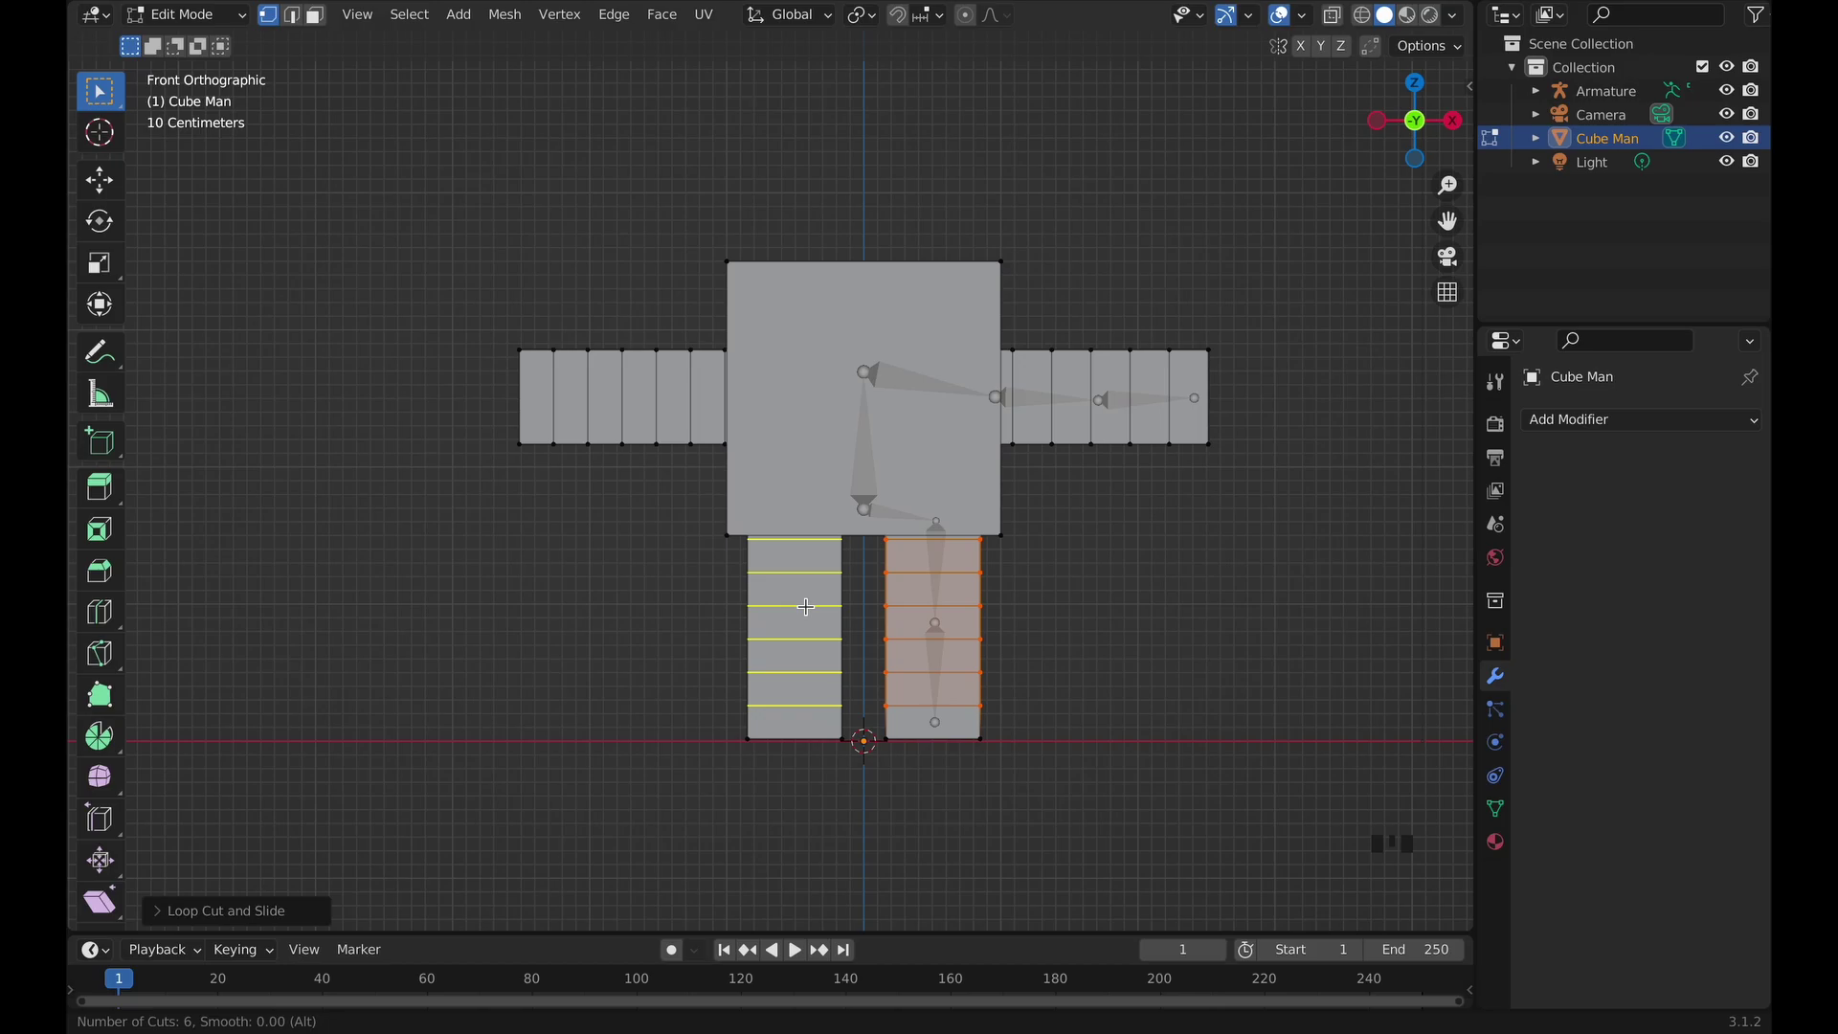
click(806, 606)
right_click(806, 606)
key(Tab)
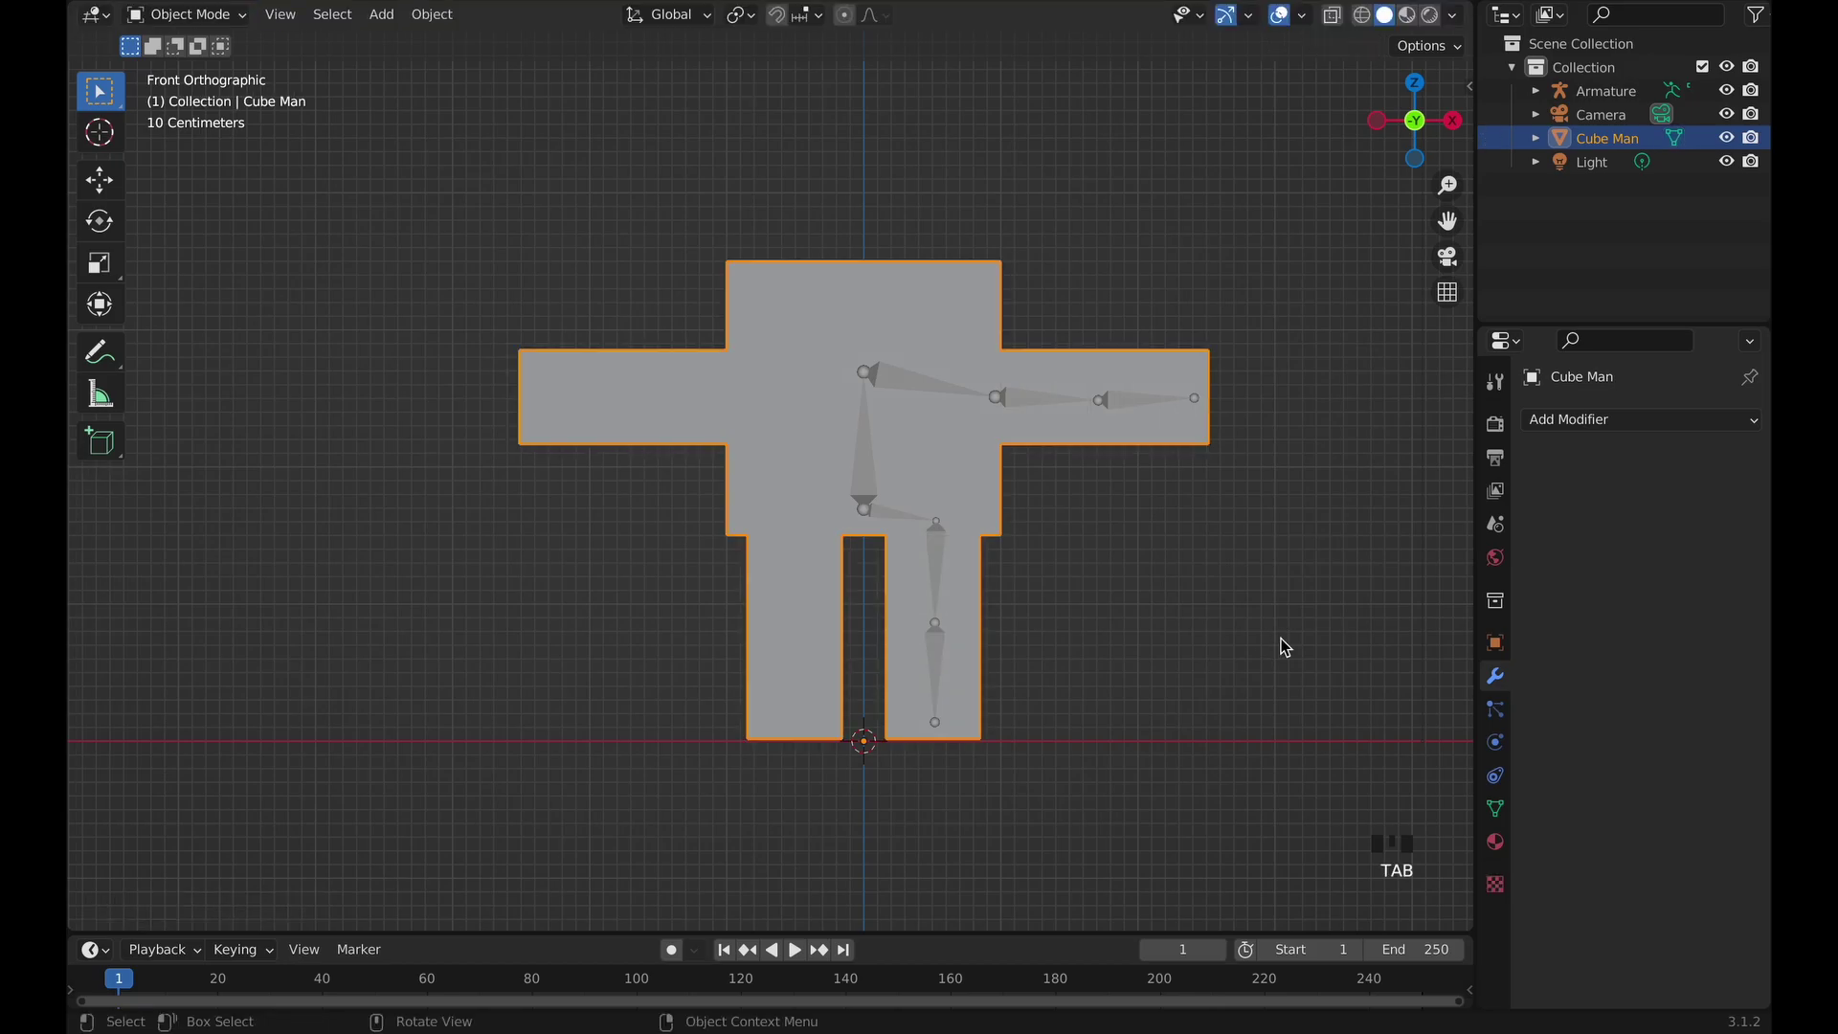
key(Tab)
middle_drag(1220, 448, 1219, 448)
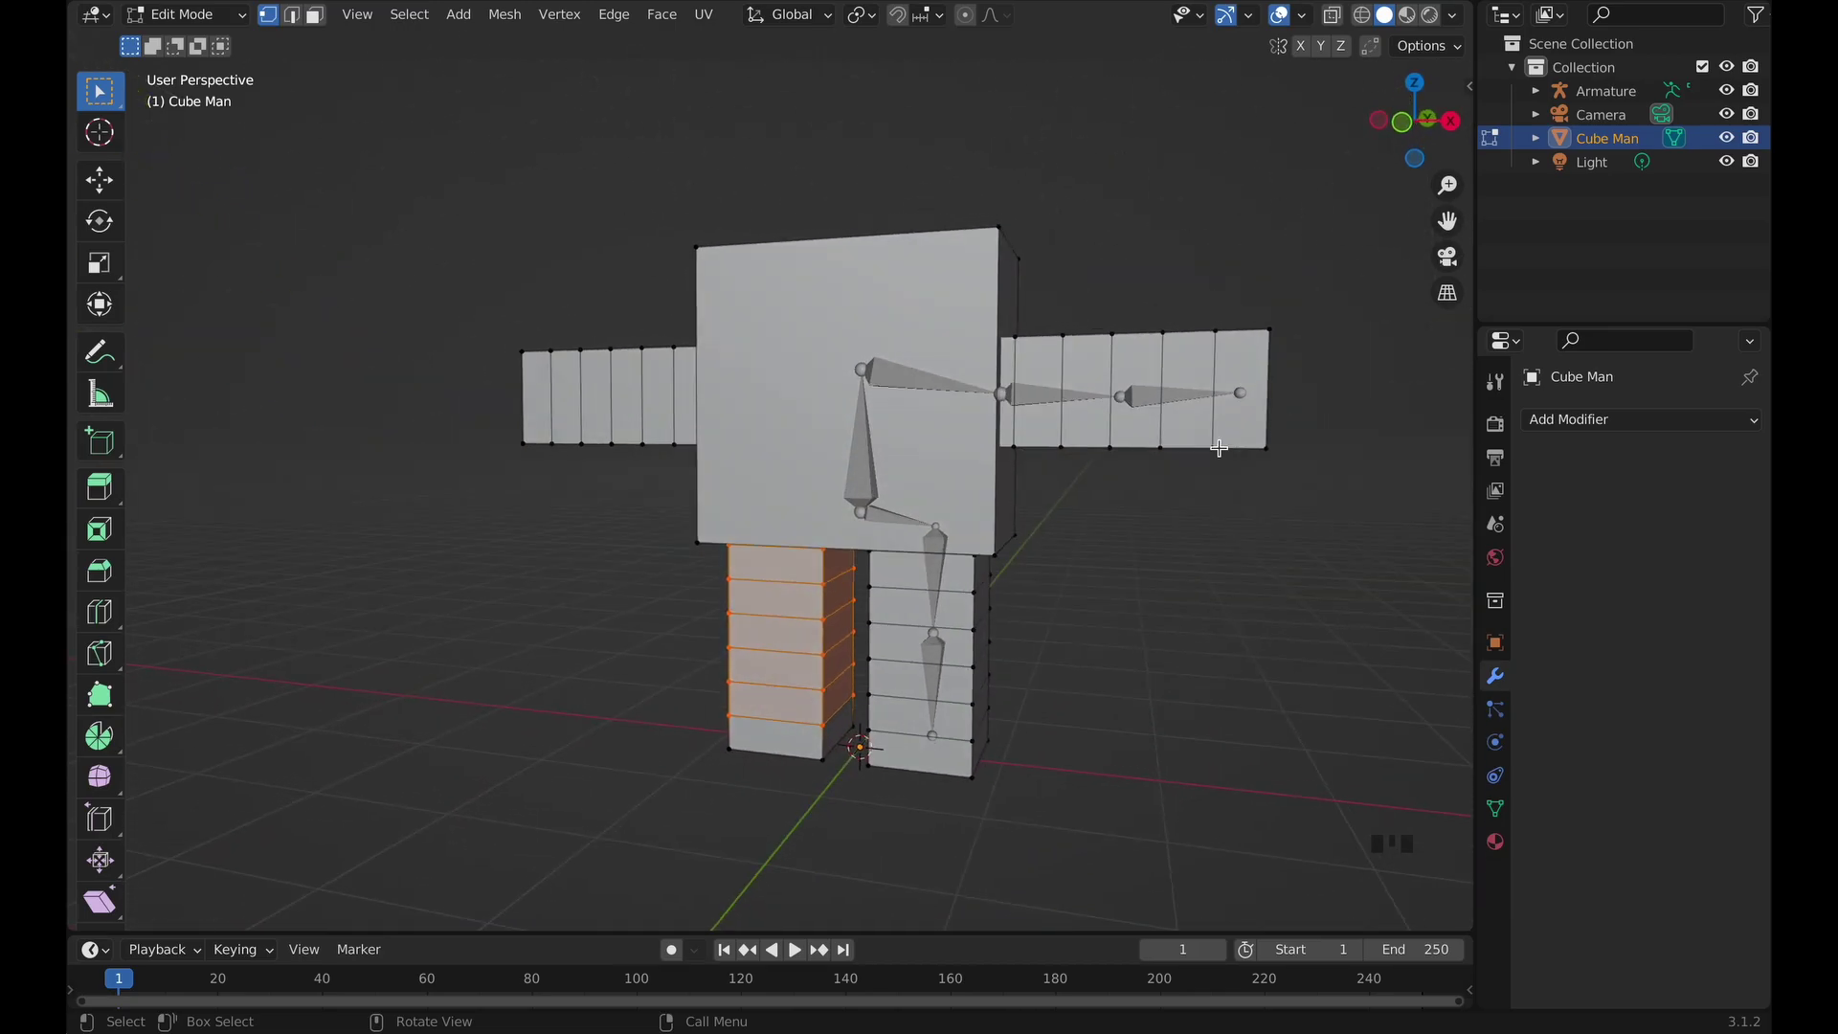
middle_drag(1120, 347, 1159, 422)
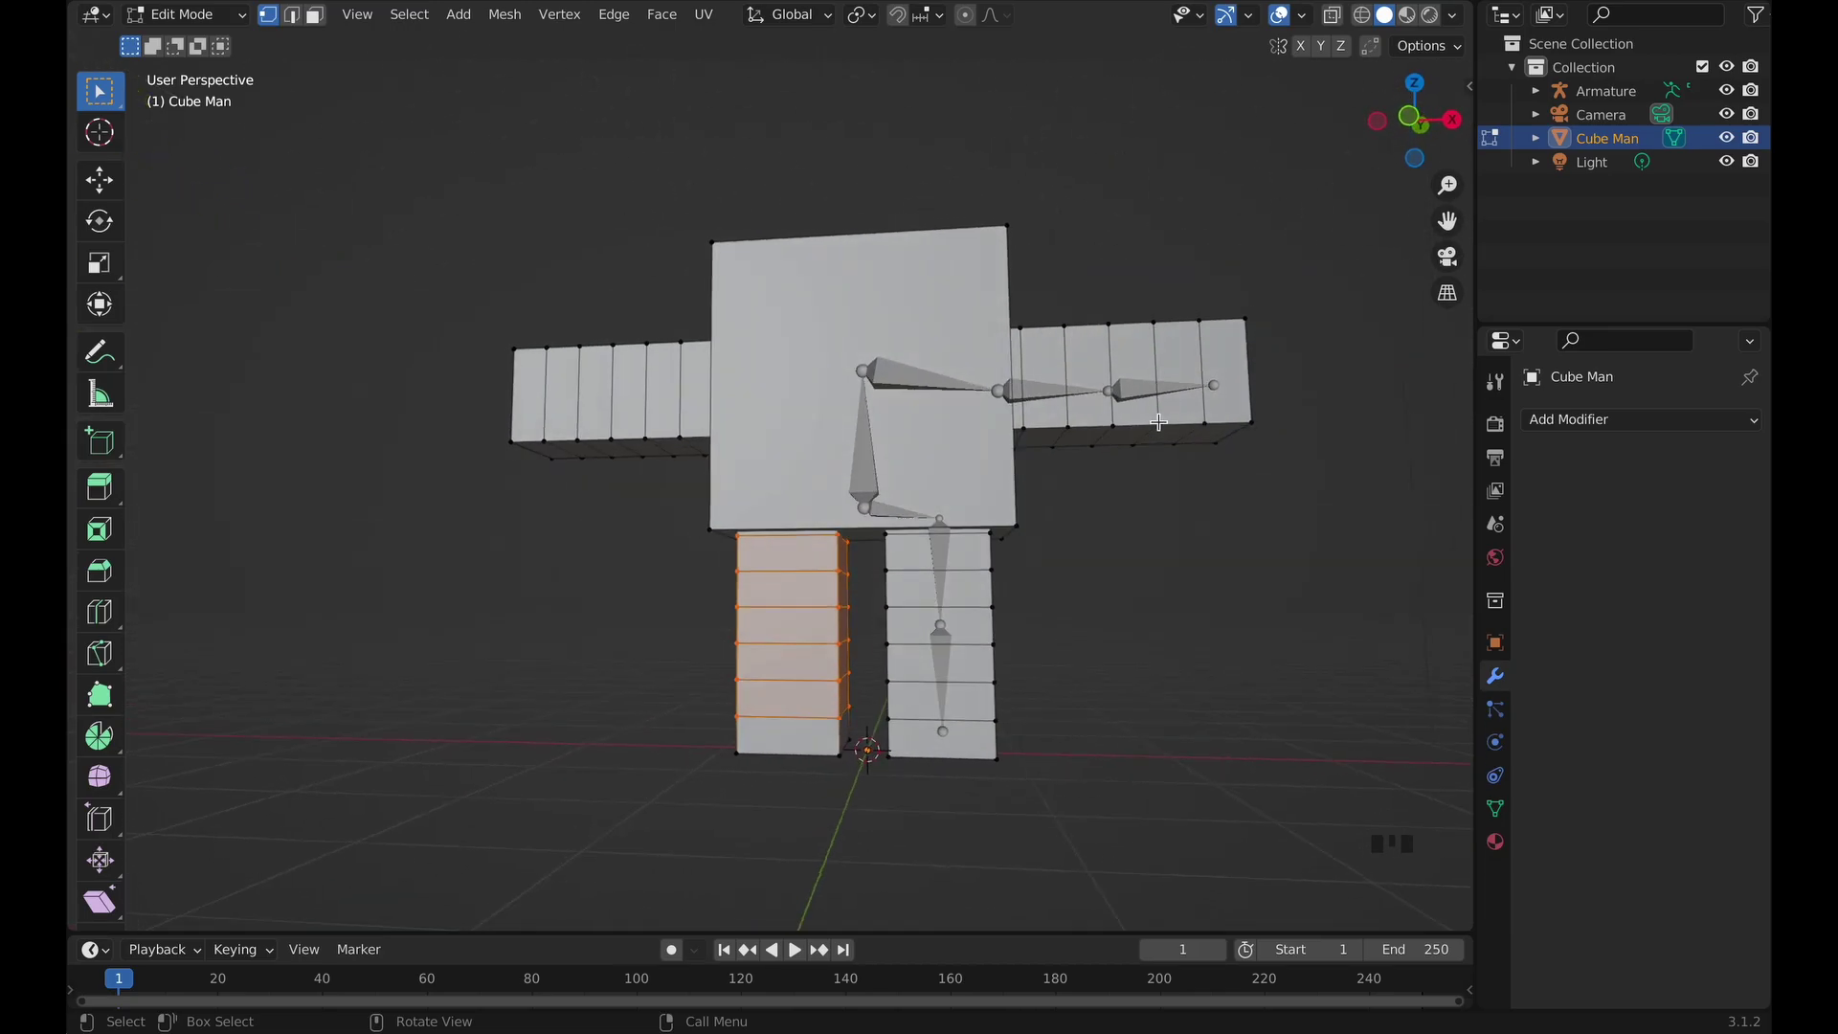
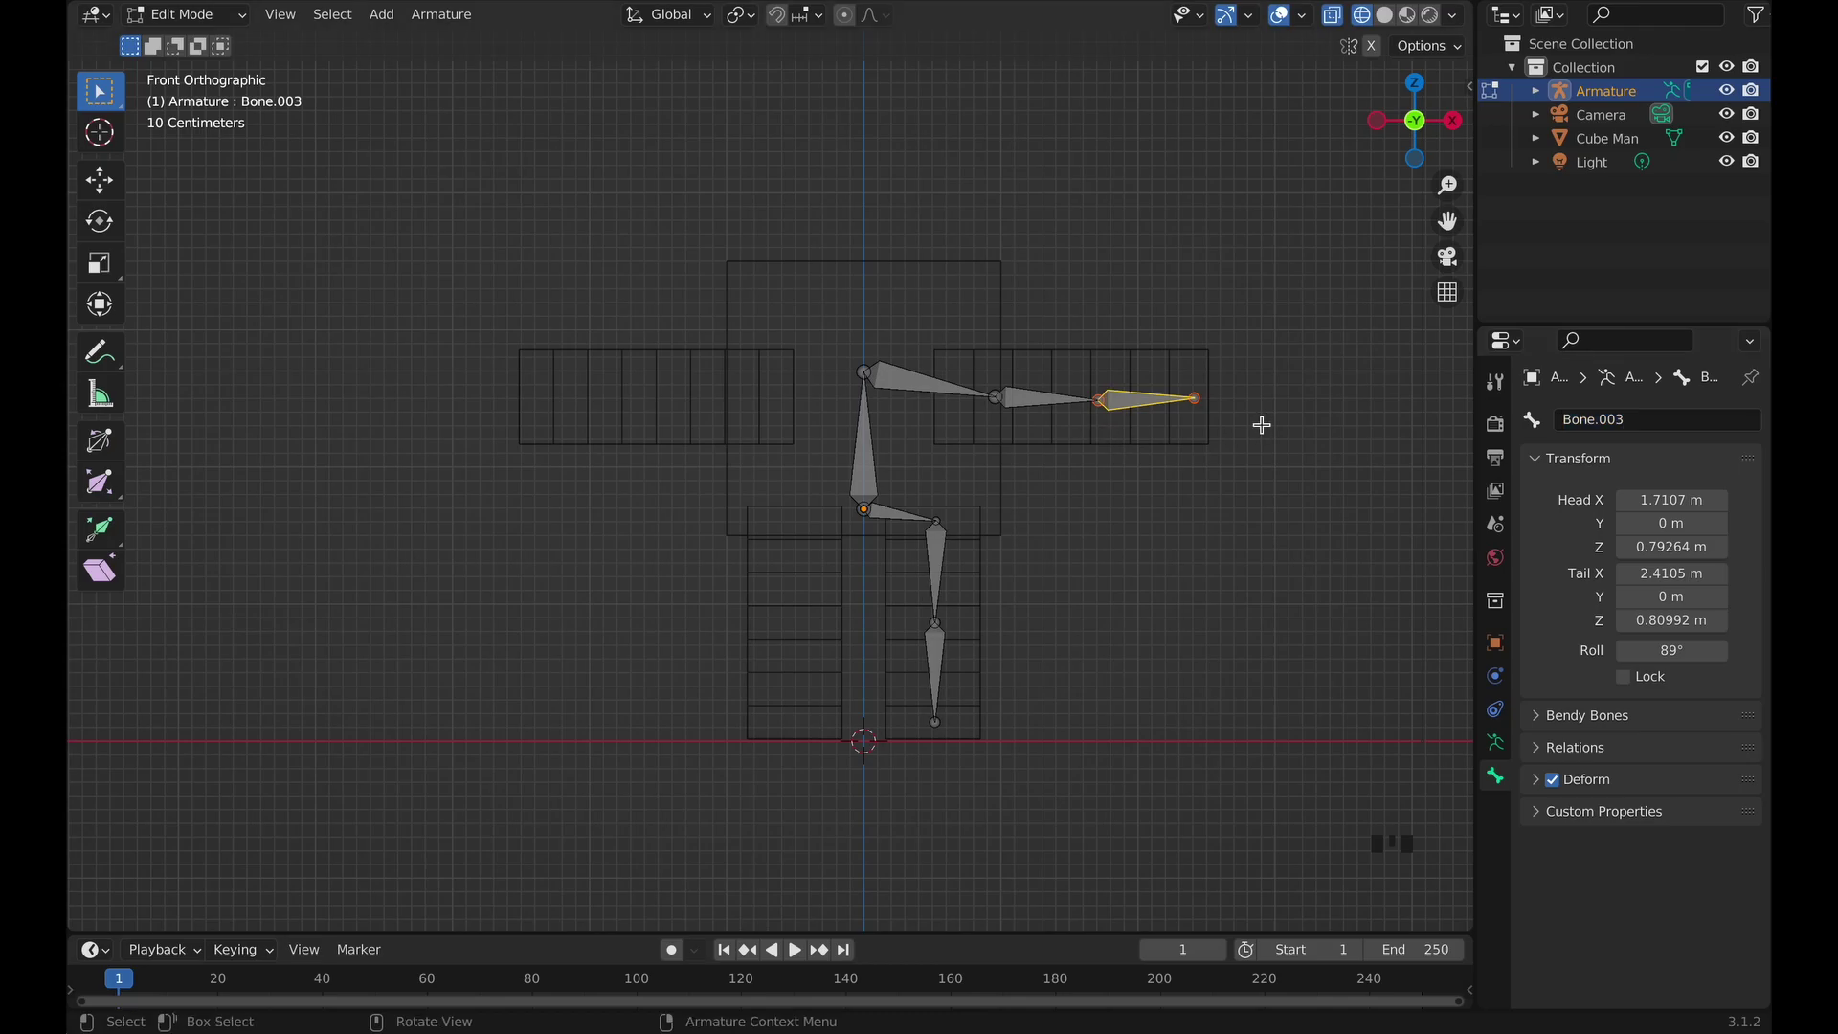
middle_drag(1261, 423, 868, 453)
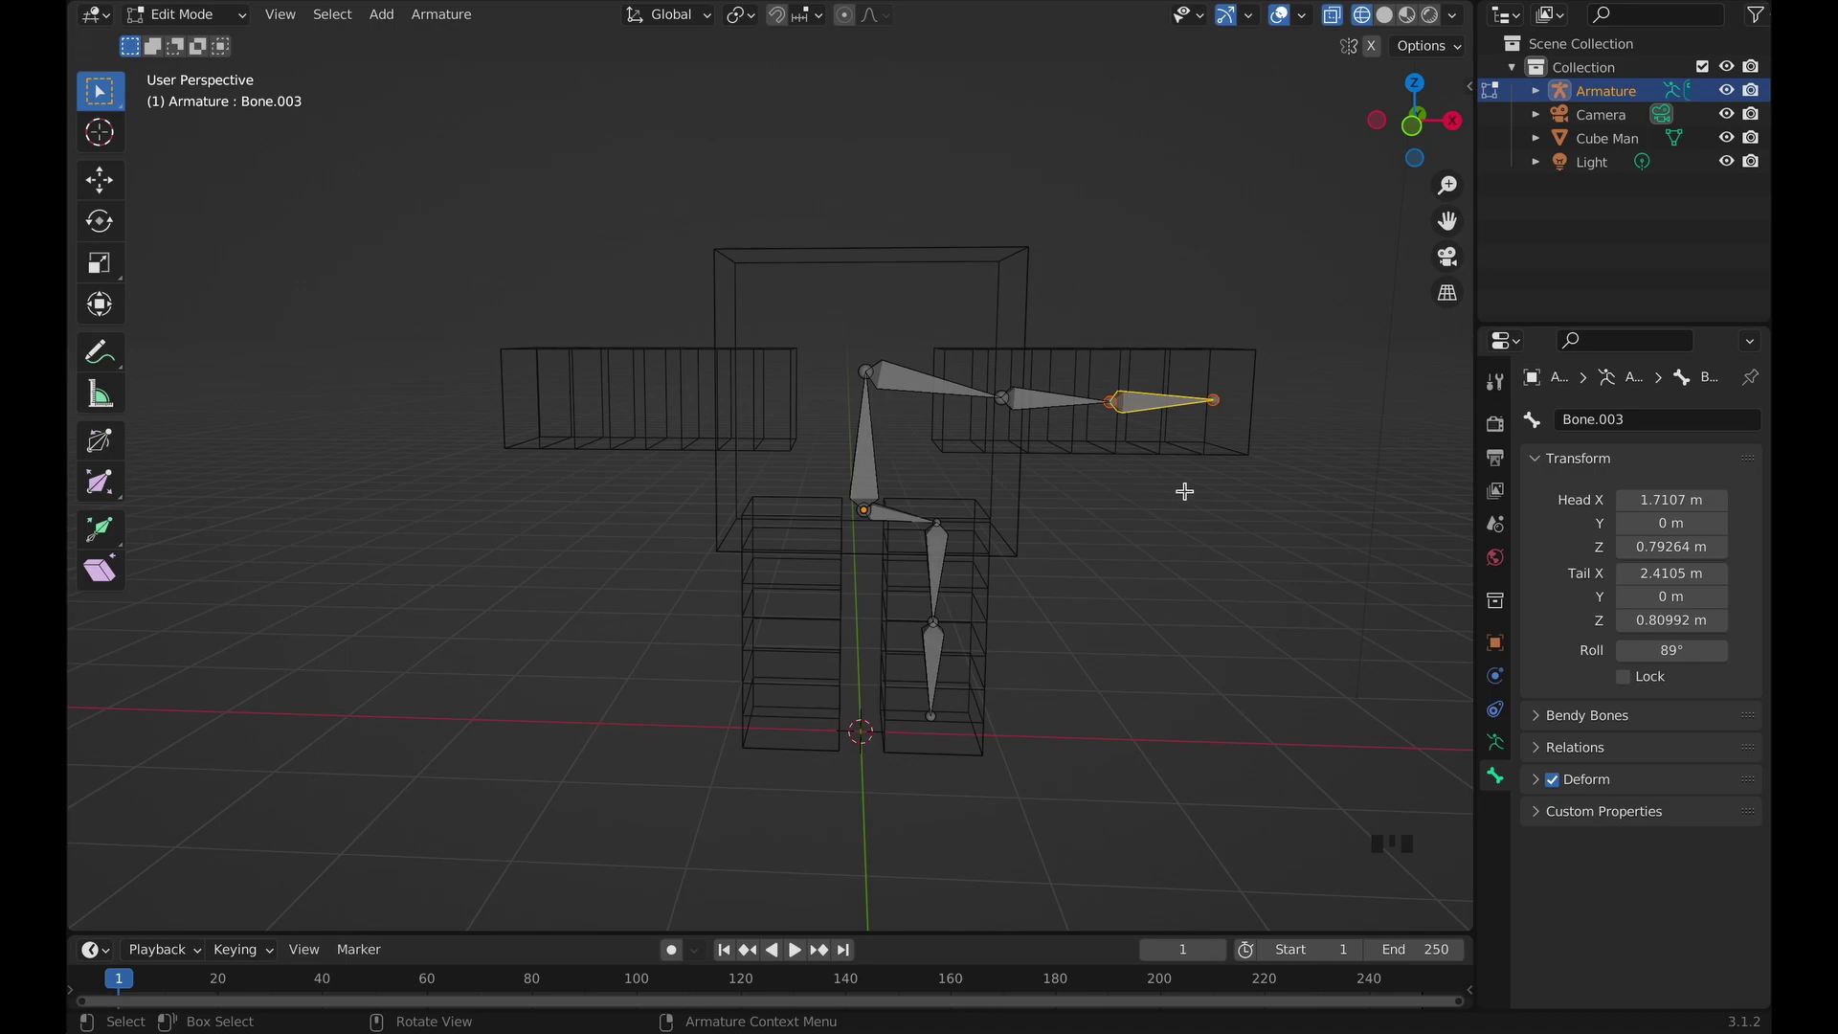
In front view, rename the outermost bone of the +X arm as LowerArm.l.
key(KP_1)
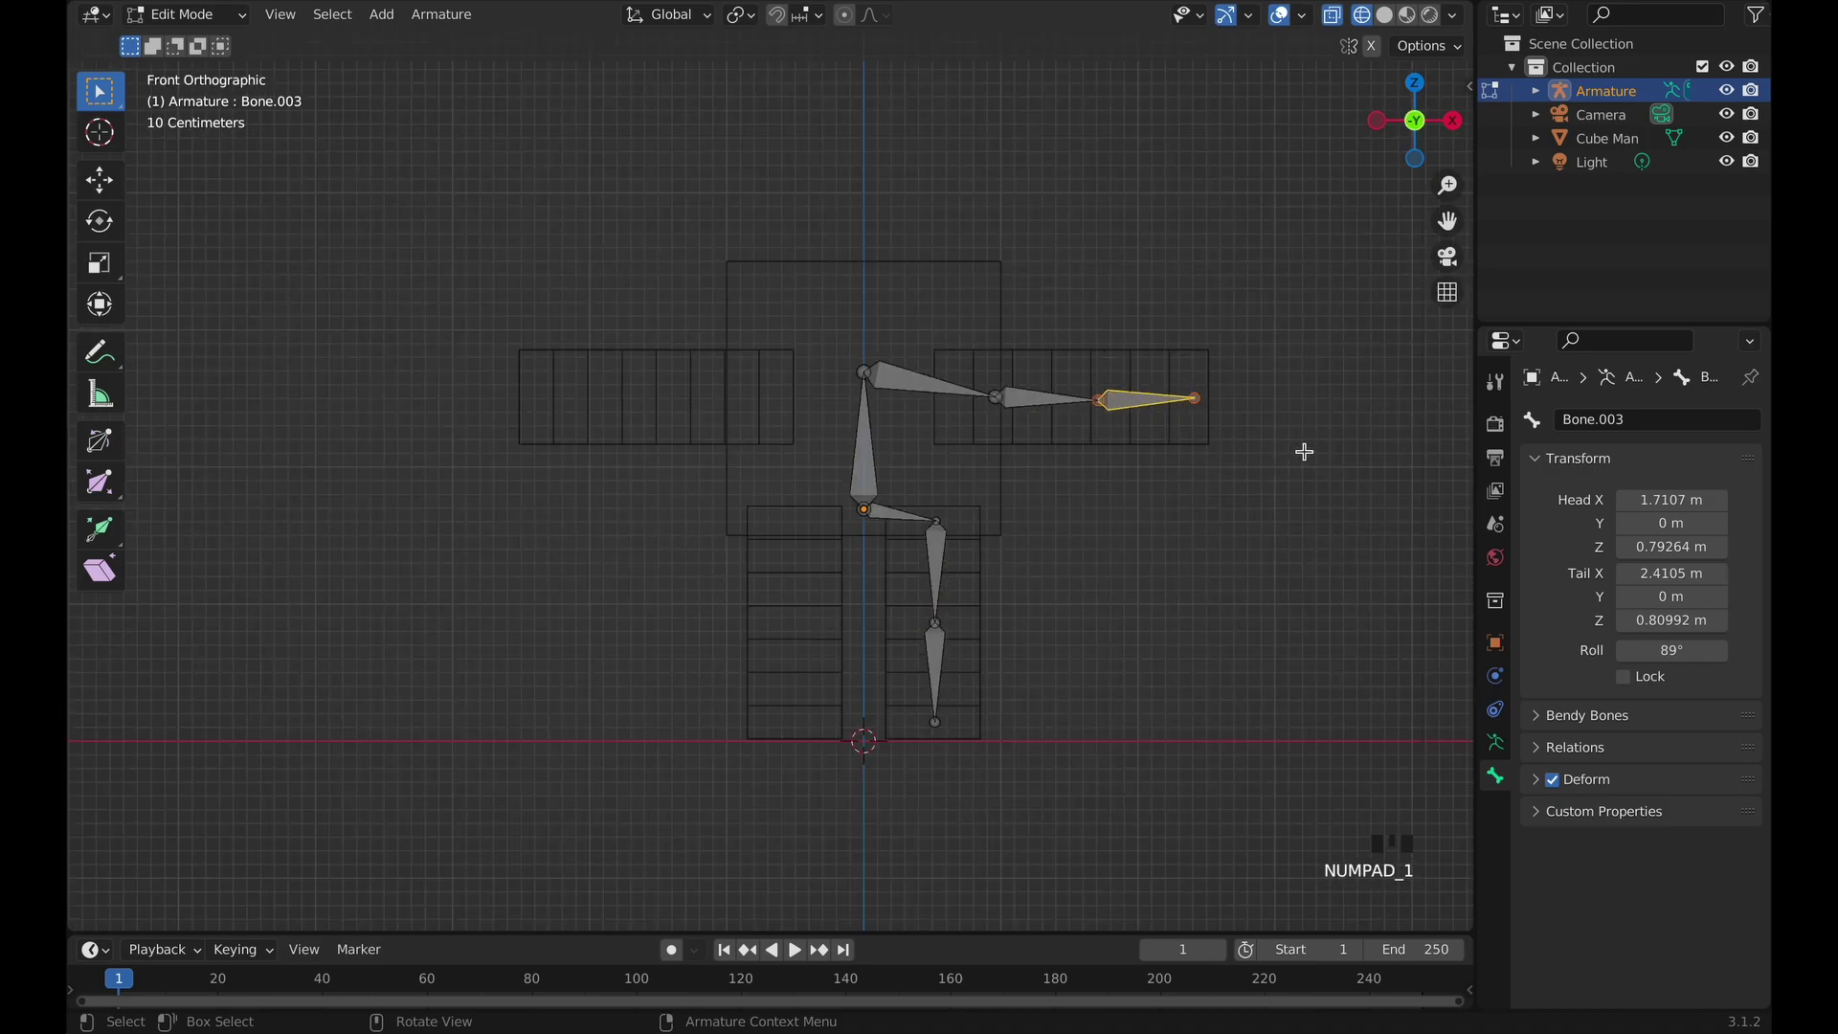
click(1659, 415)
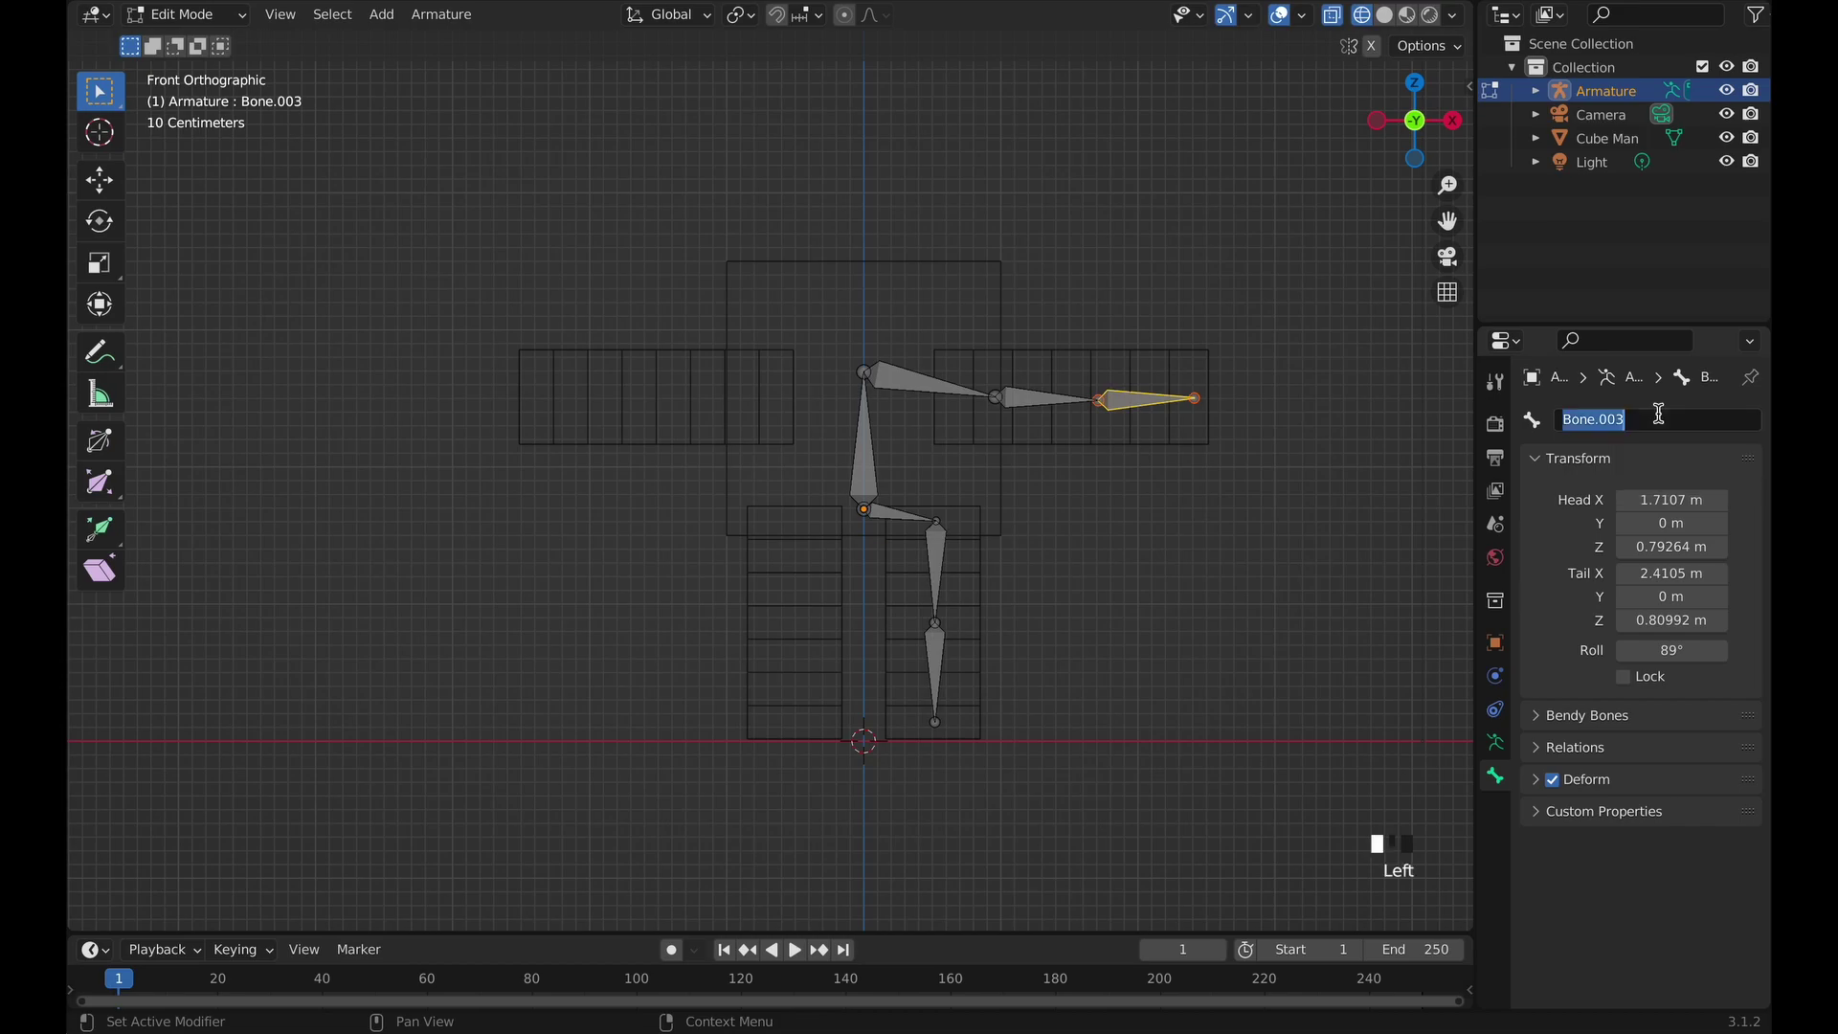
text(Lower)
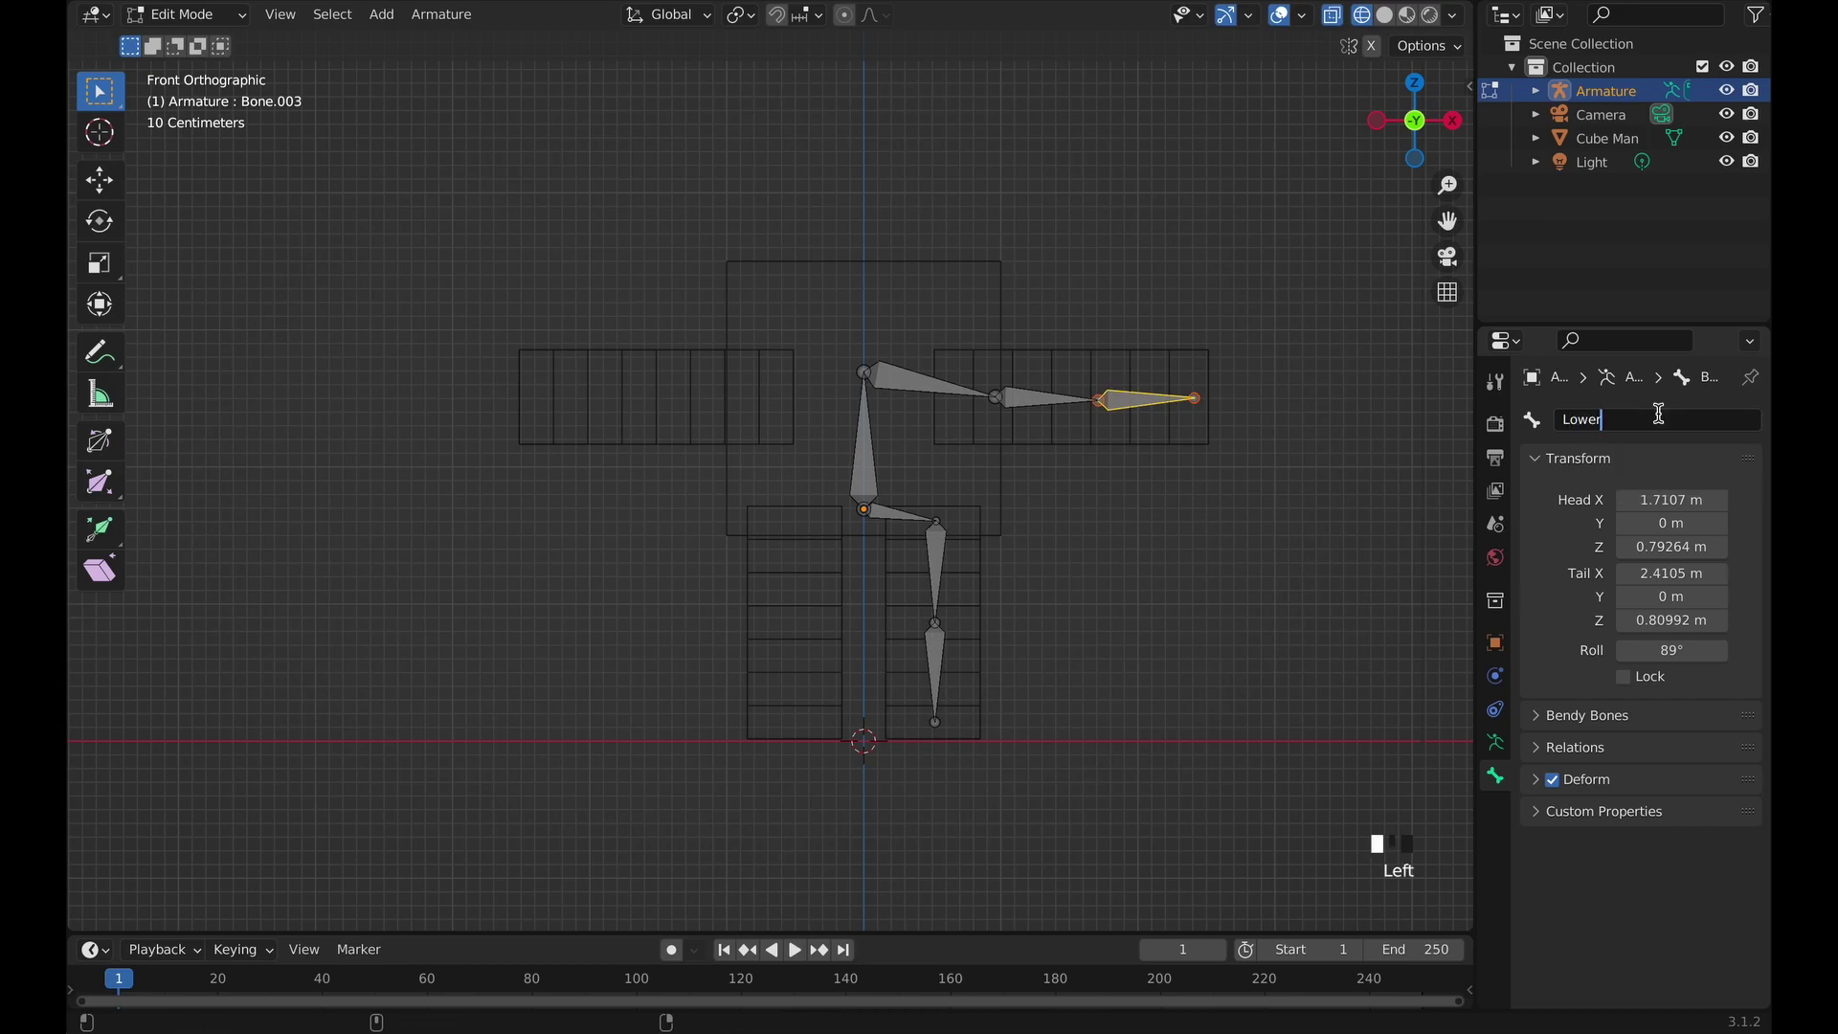
text(Arm.l)
key(Return)
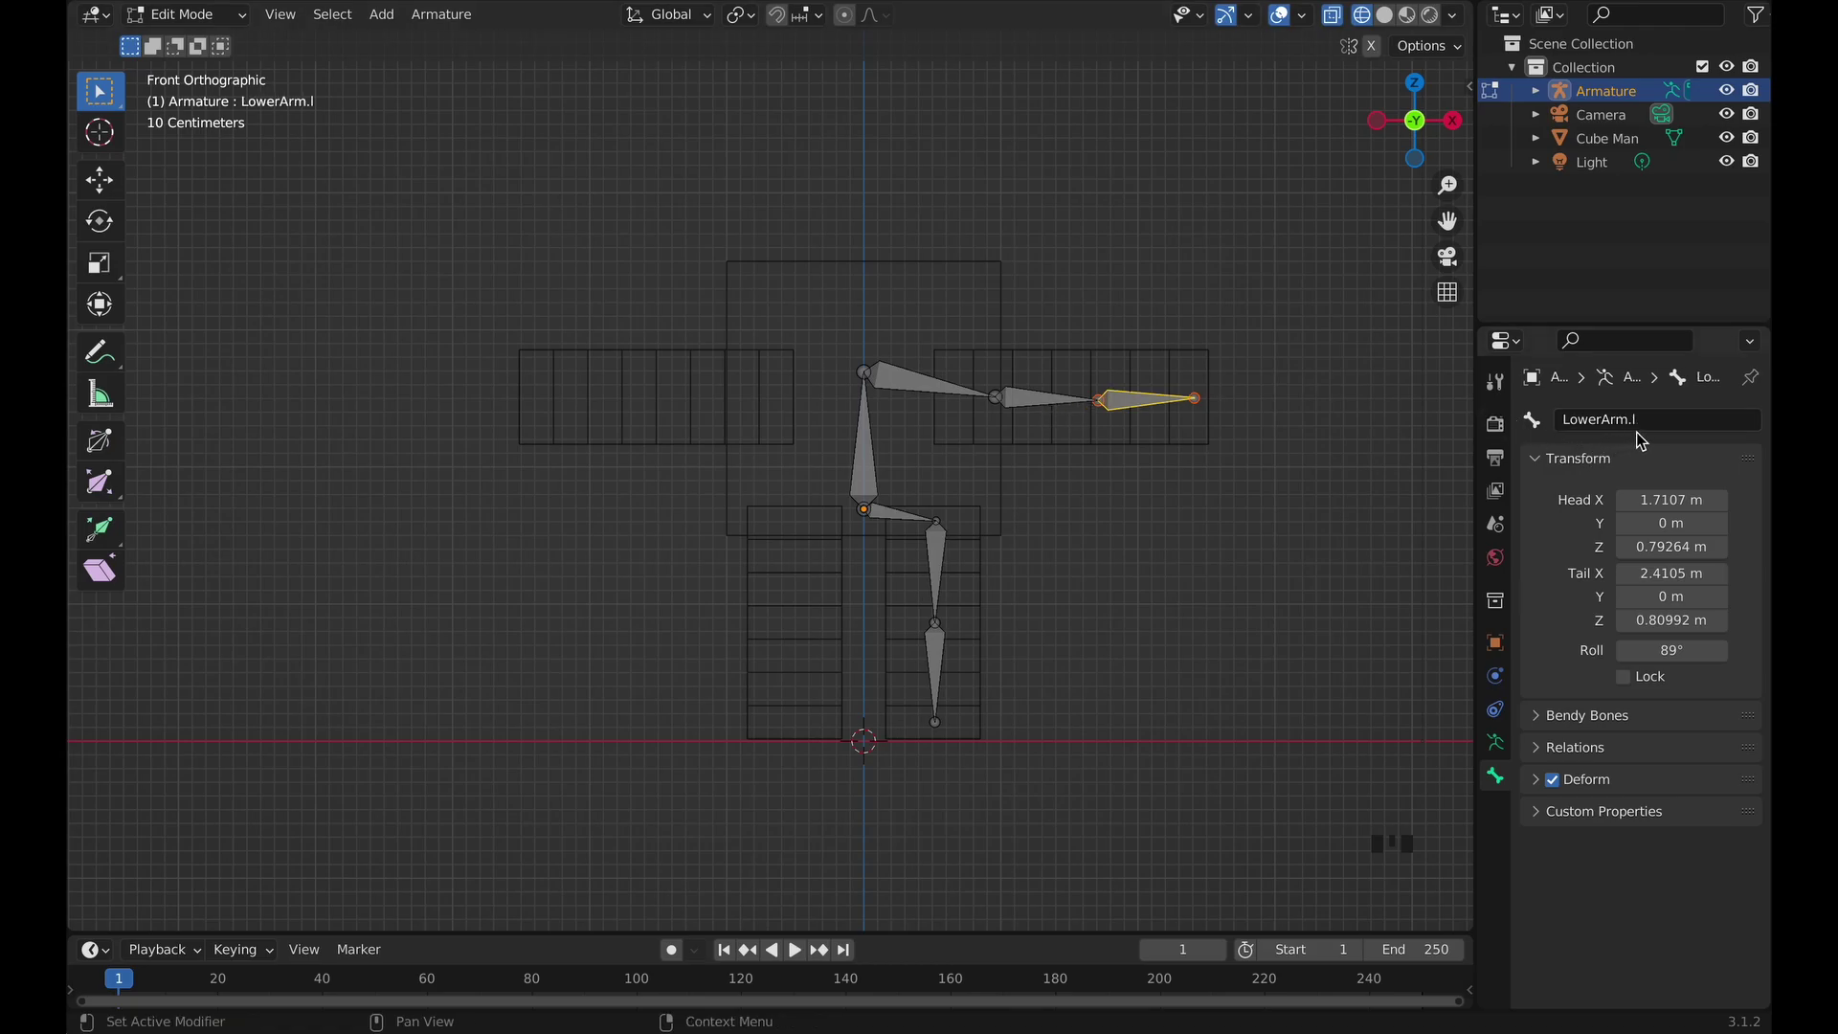
Rename the middle bone of the +X arm chain as UpperArm.l.
click(1028, 402)
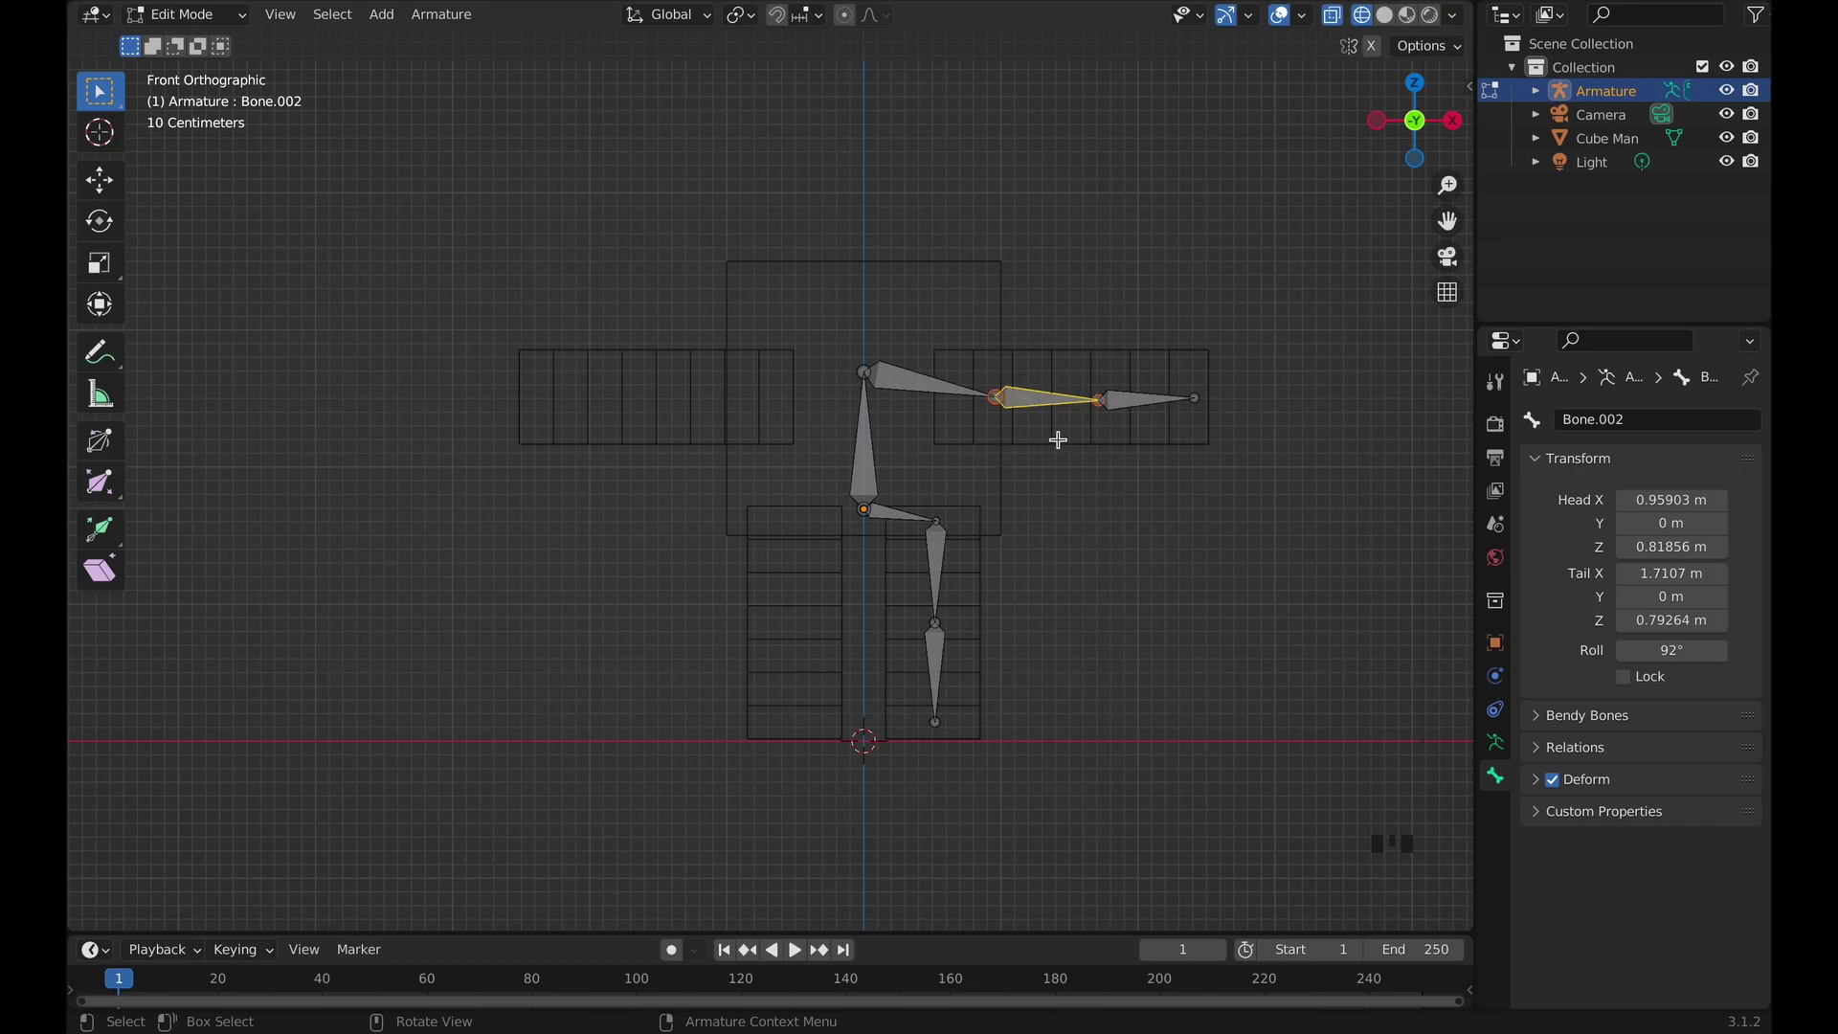
click(1635, 422)
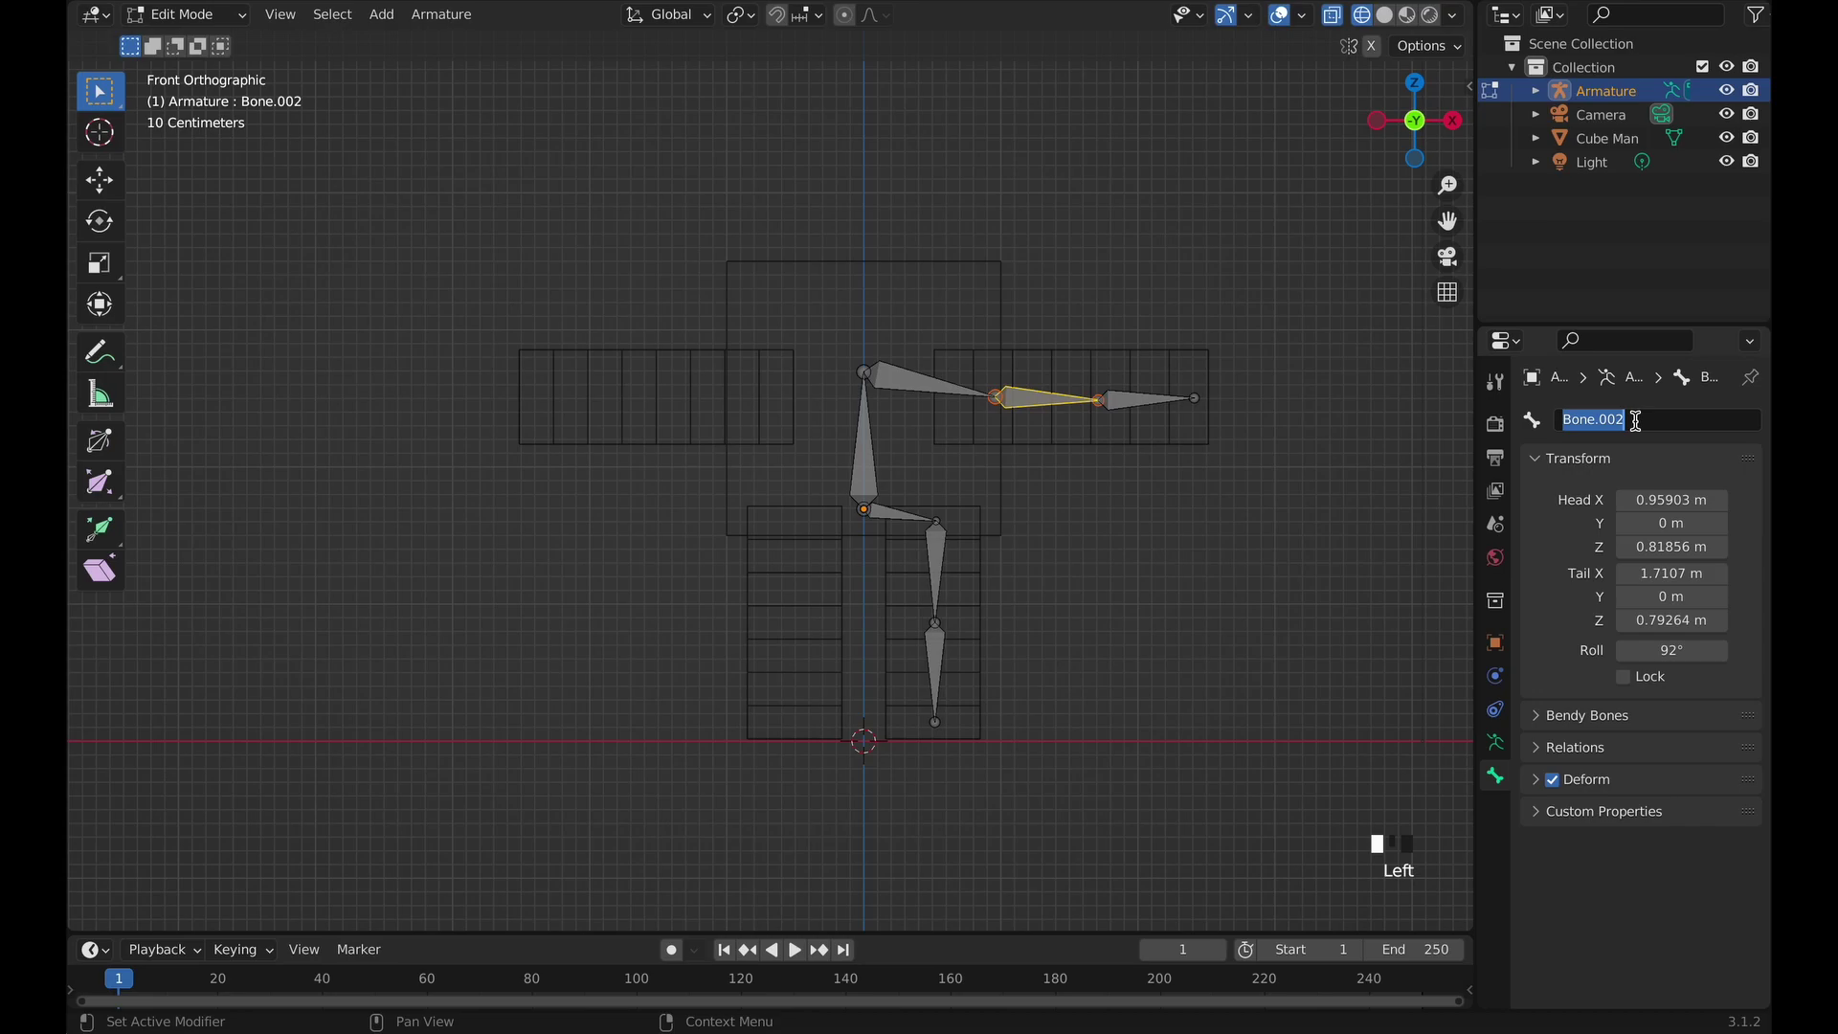
text(UpperArm.)
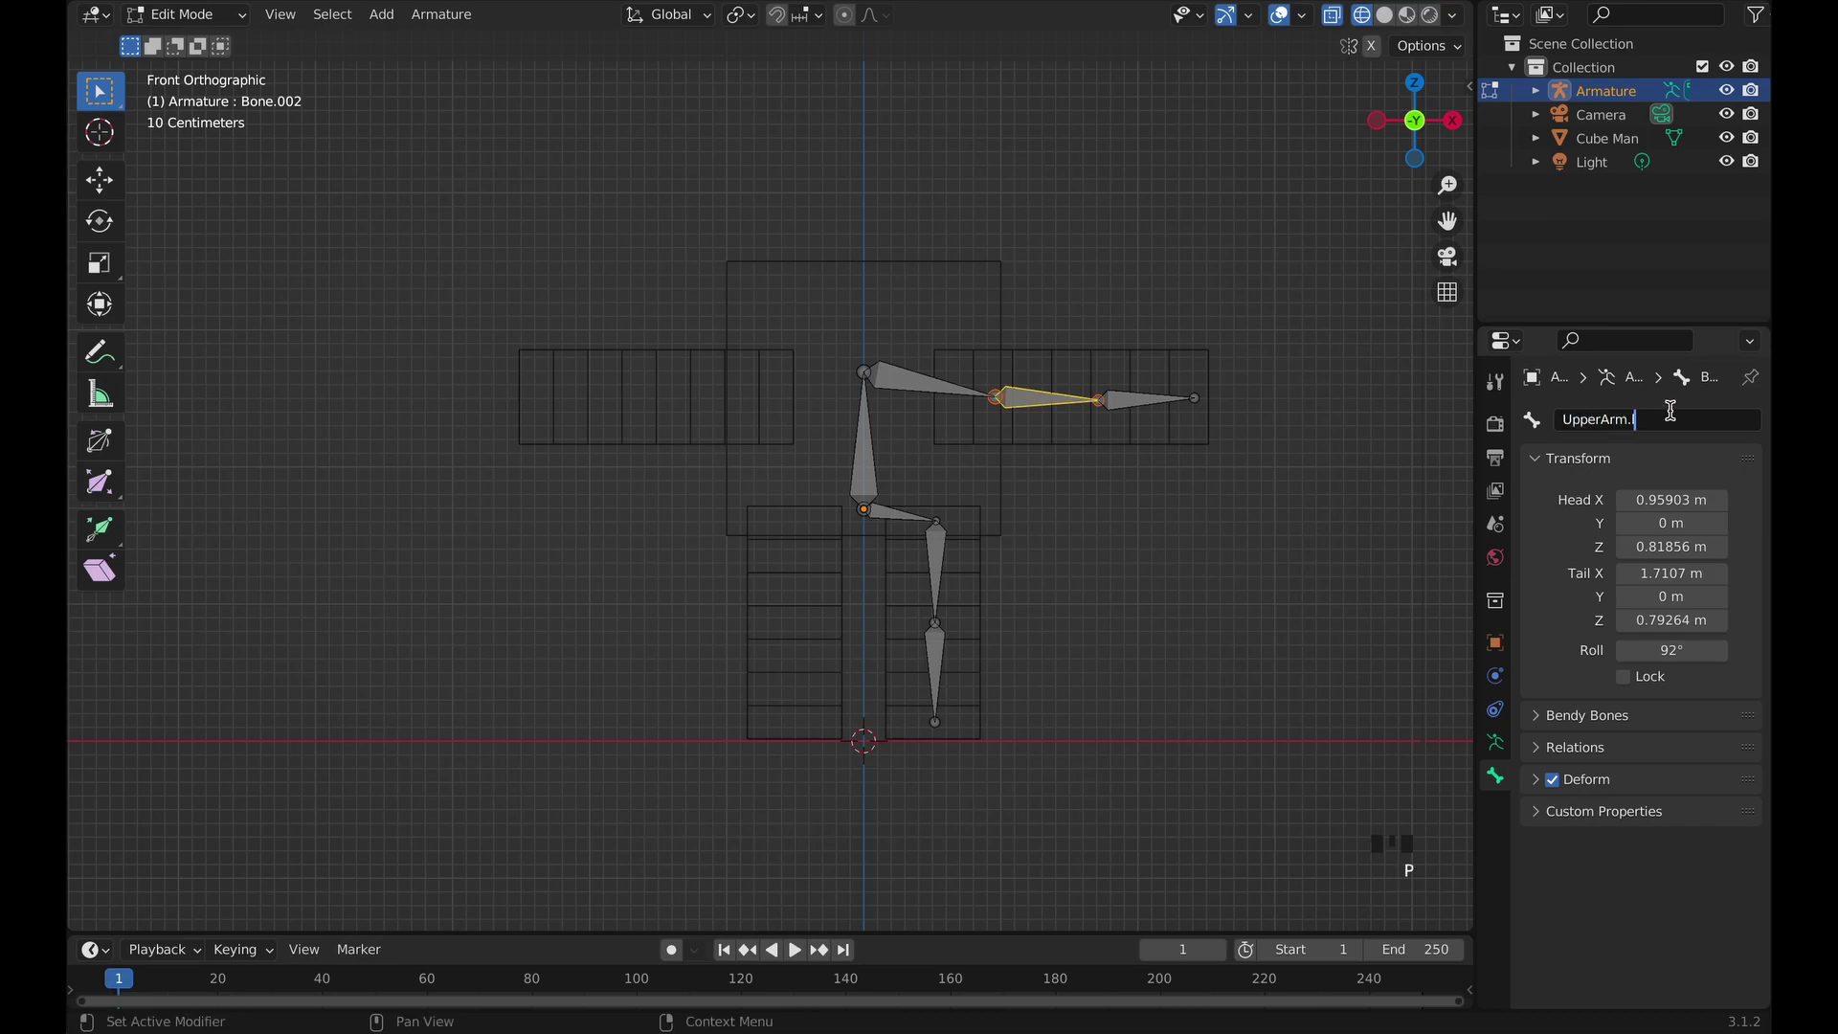
key(Return)
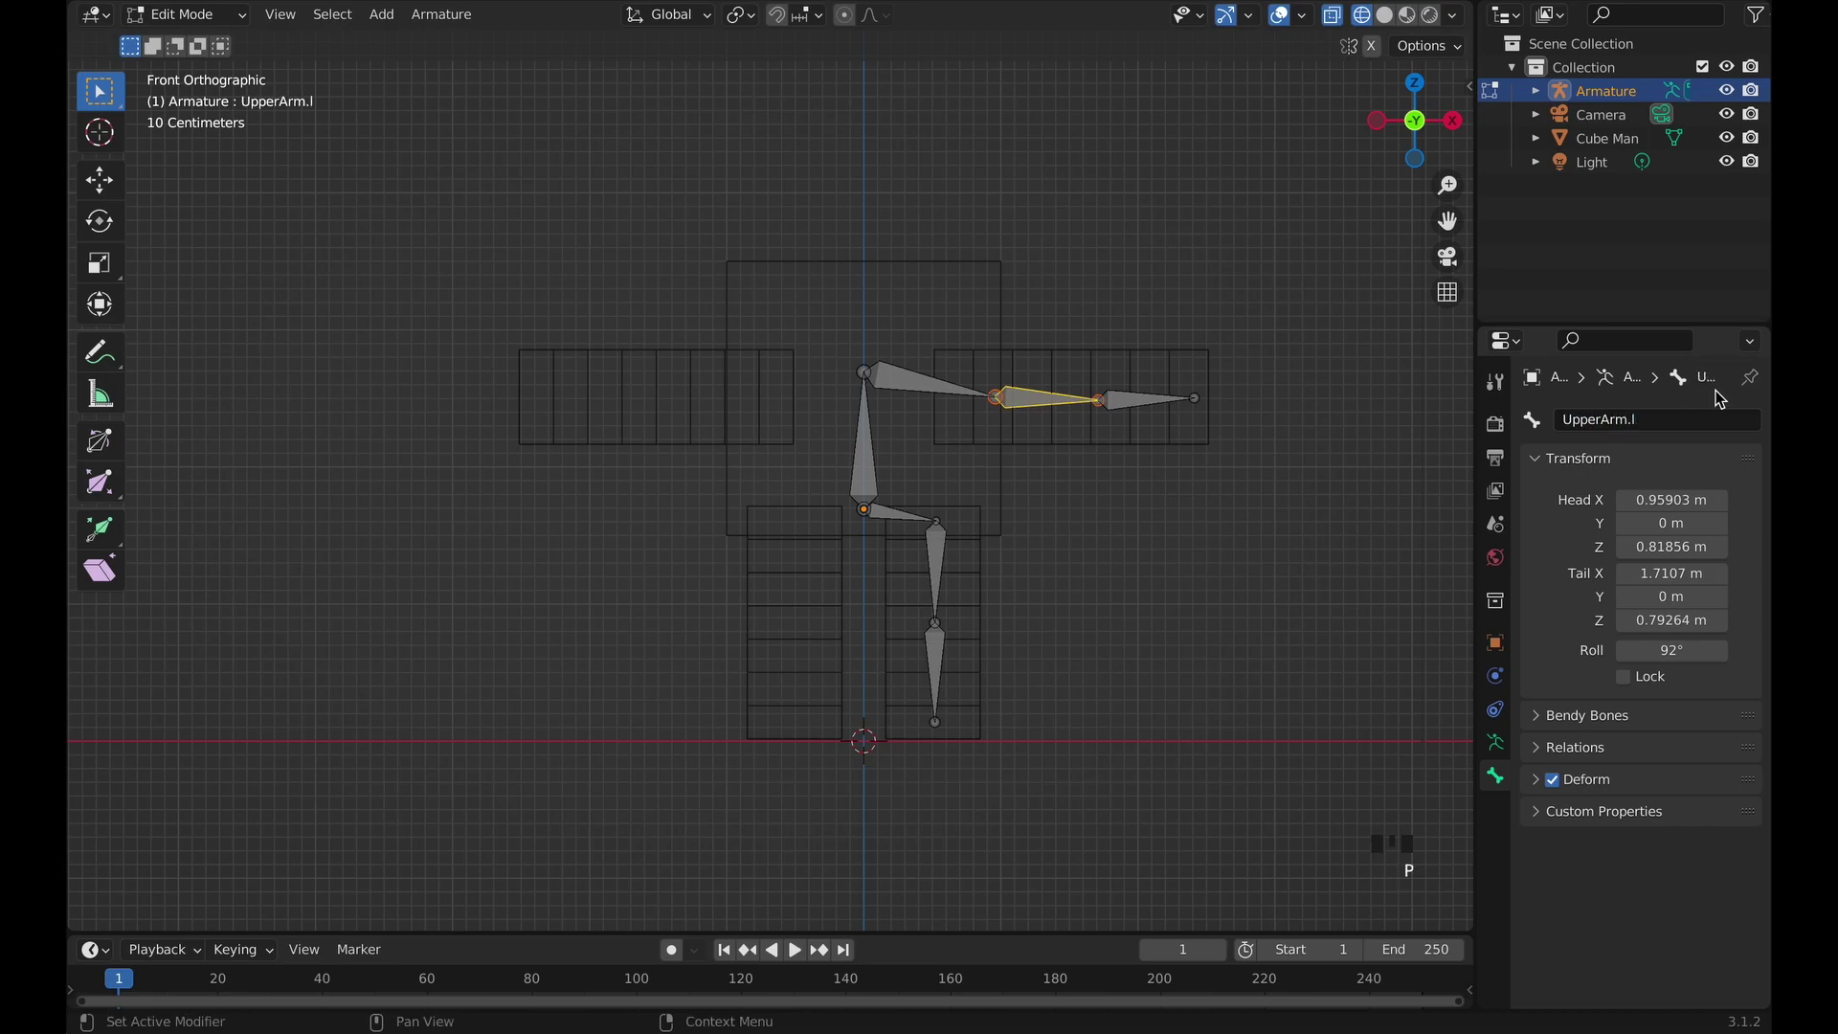
Rename the bone joining the top of the body bone to the +X arm as Shoulder.l.
click(912, 383)
double_click(1637, 418)
text(Shoulder.)
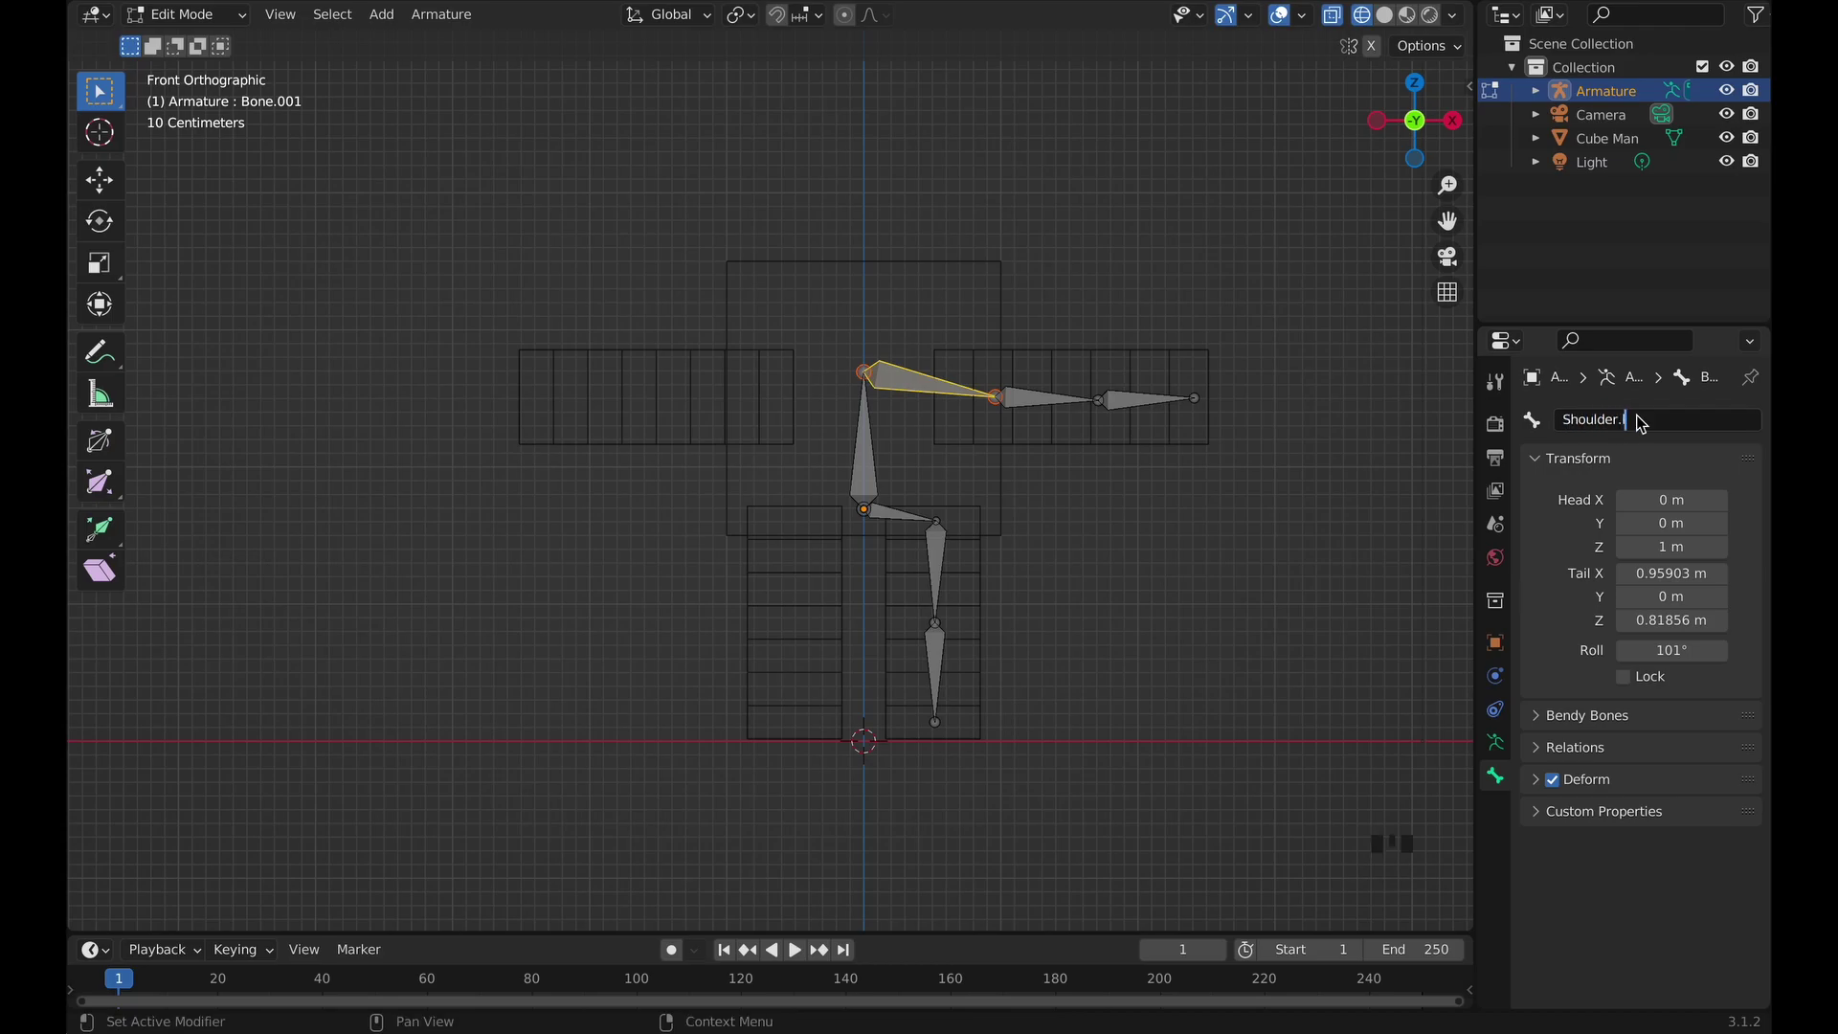
key(Return)
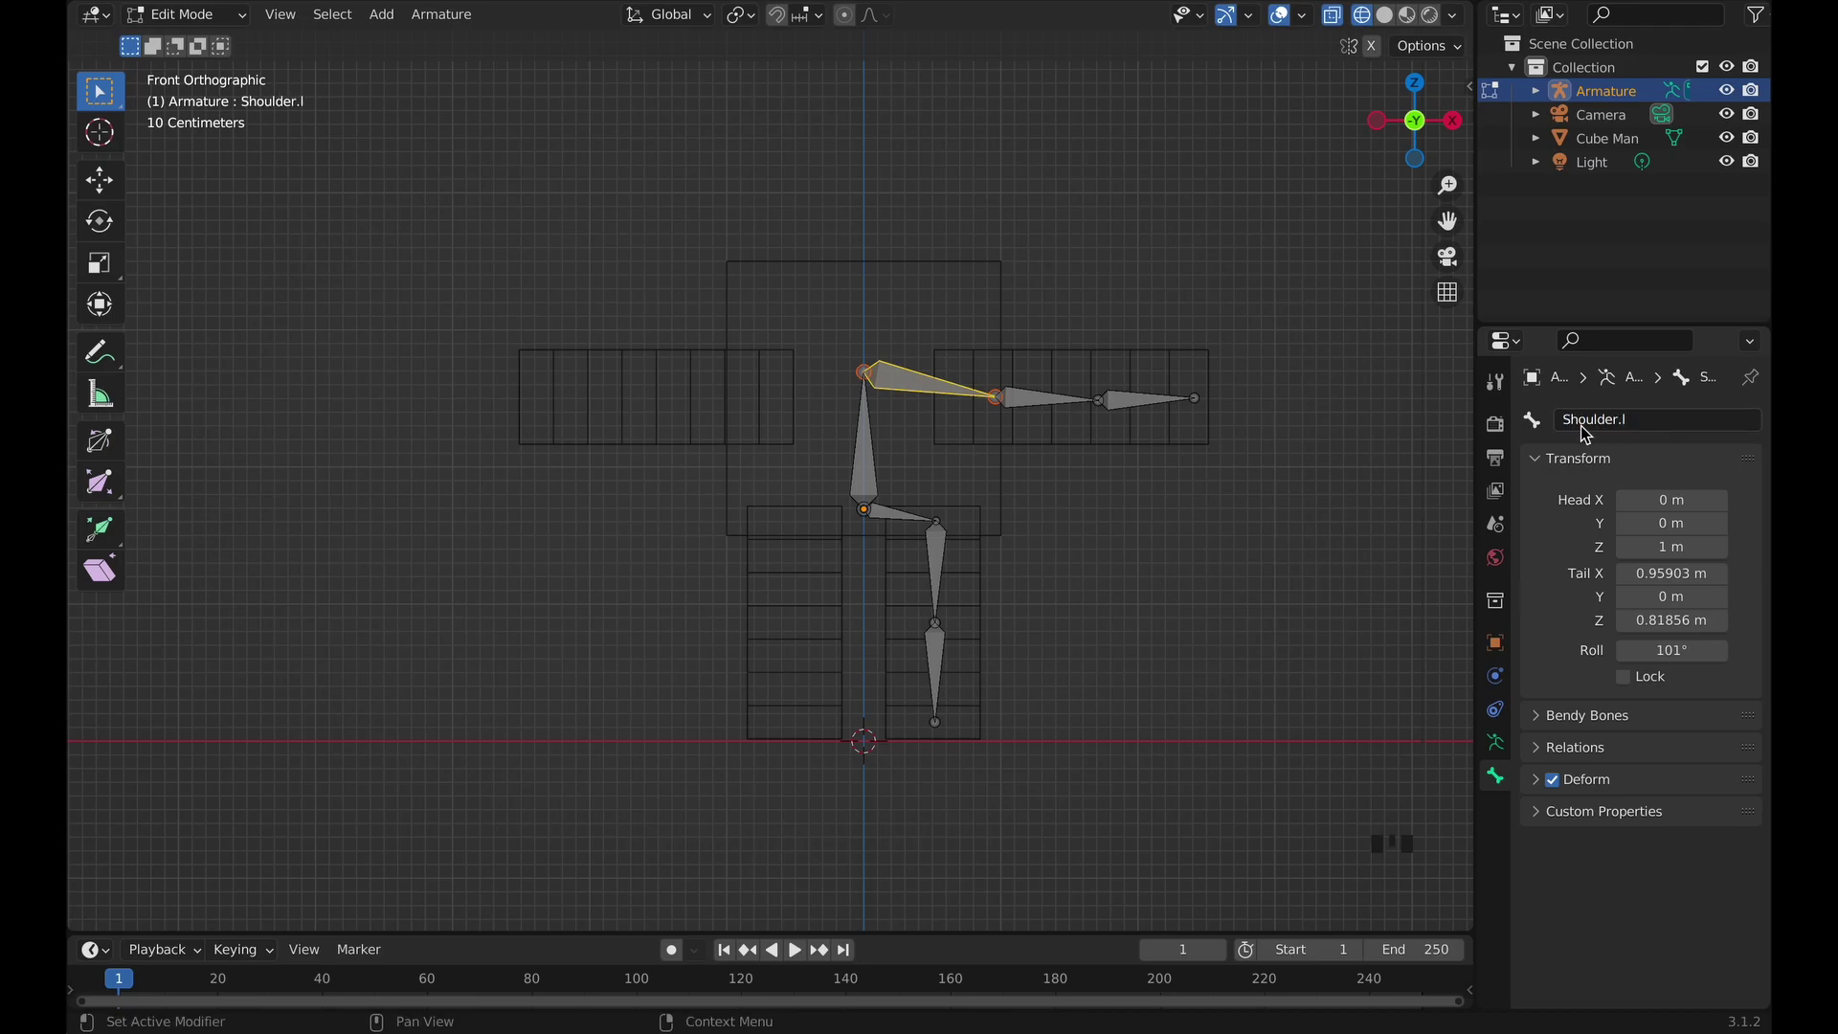
Rename the short bone running from the body bone's base to the +X leg as Hip.l.
click(891, 517)
double_click(1620, 419)
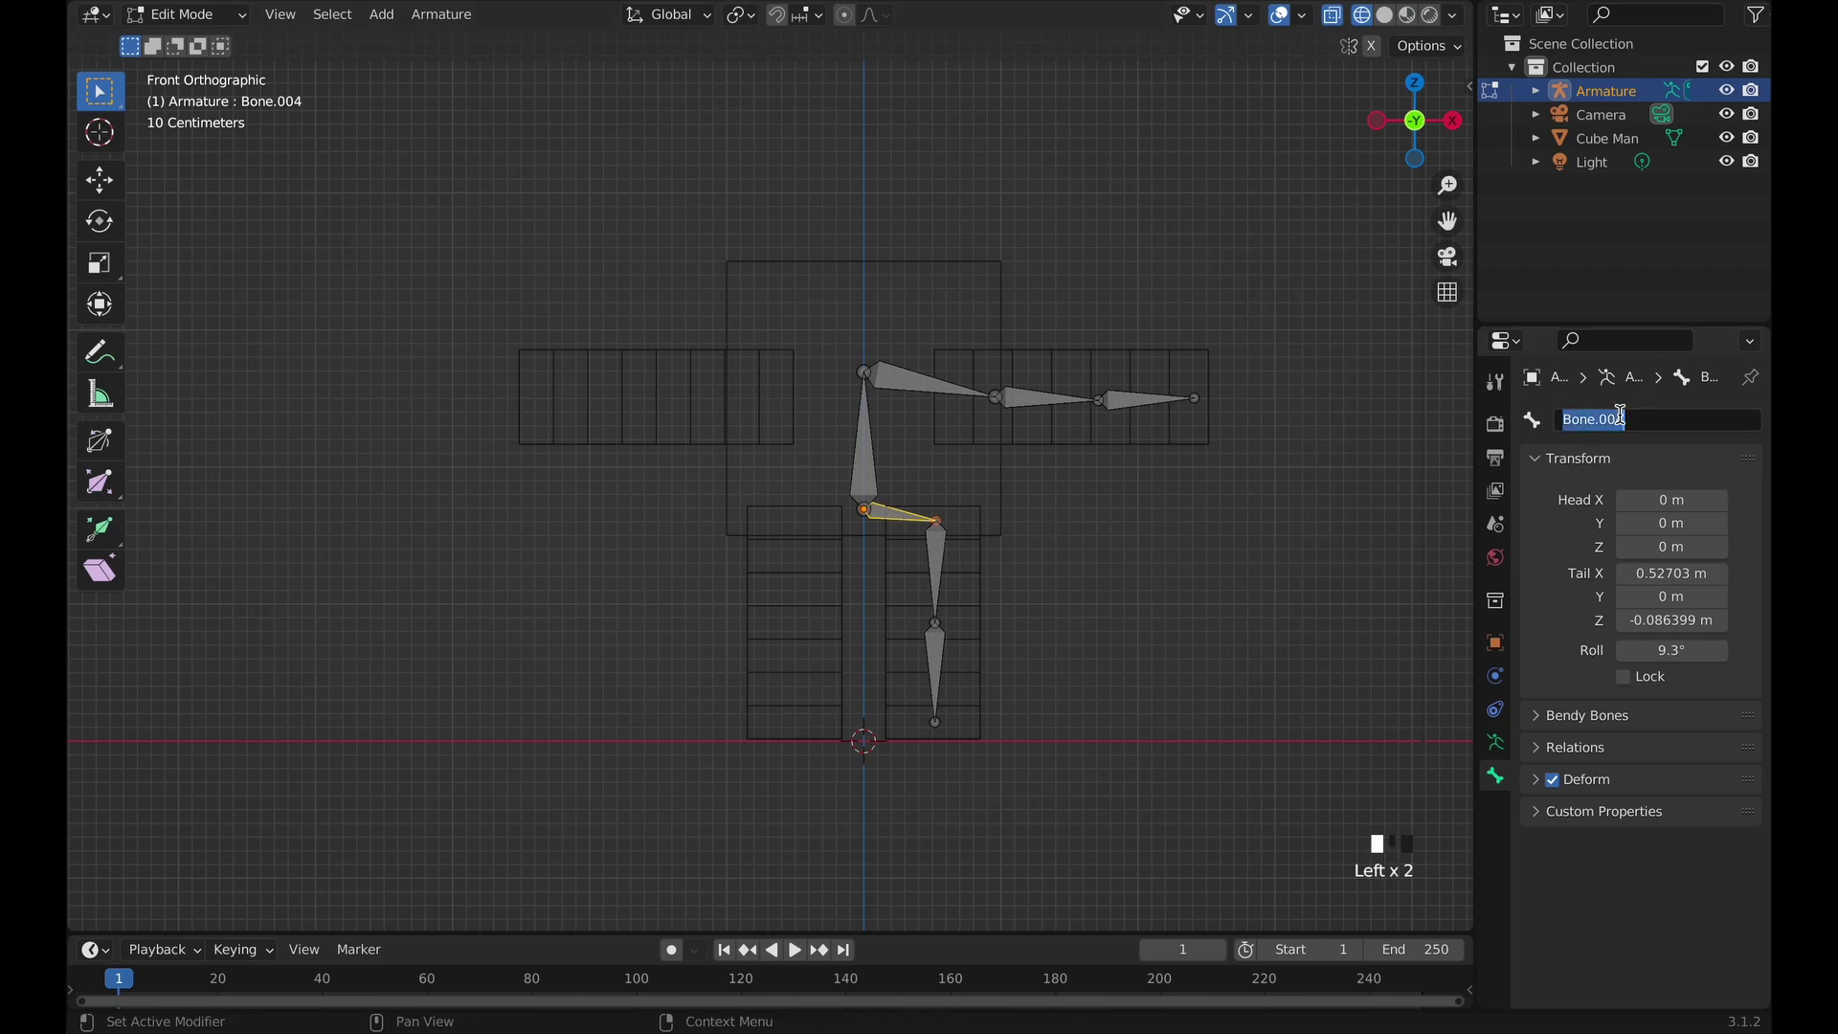
text(Hip.l)
key(Return)
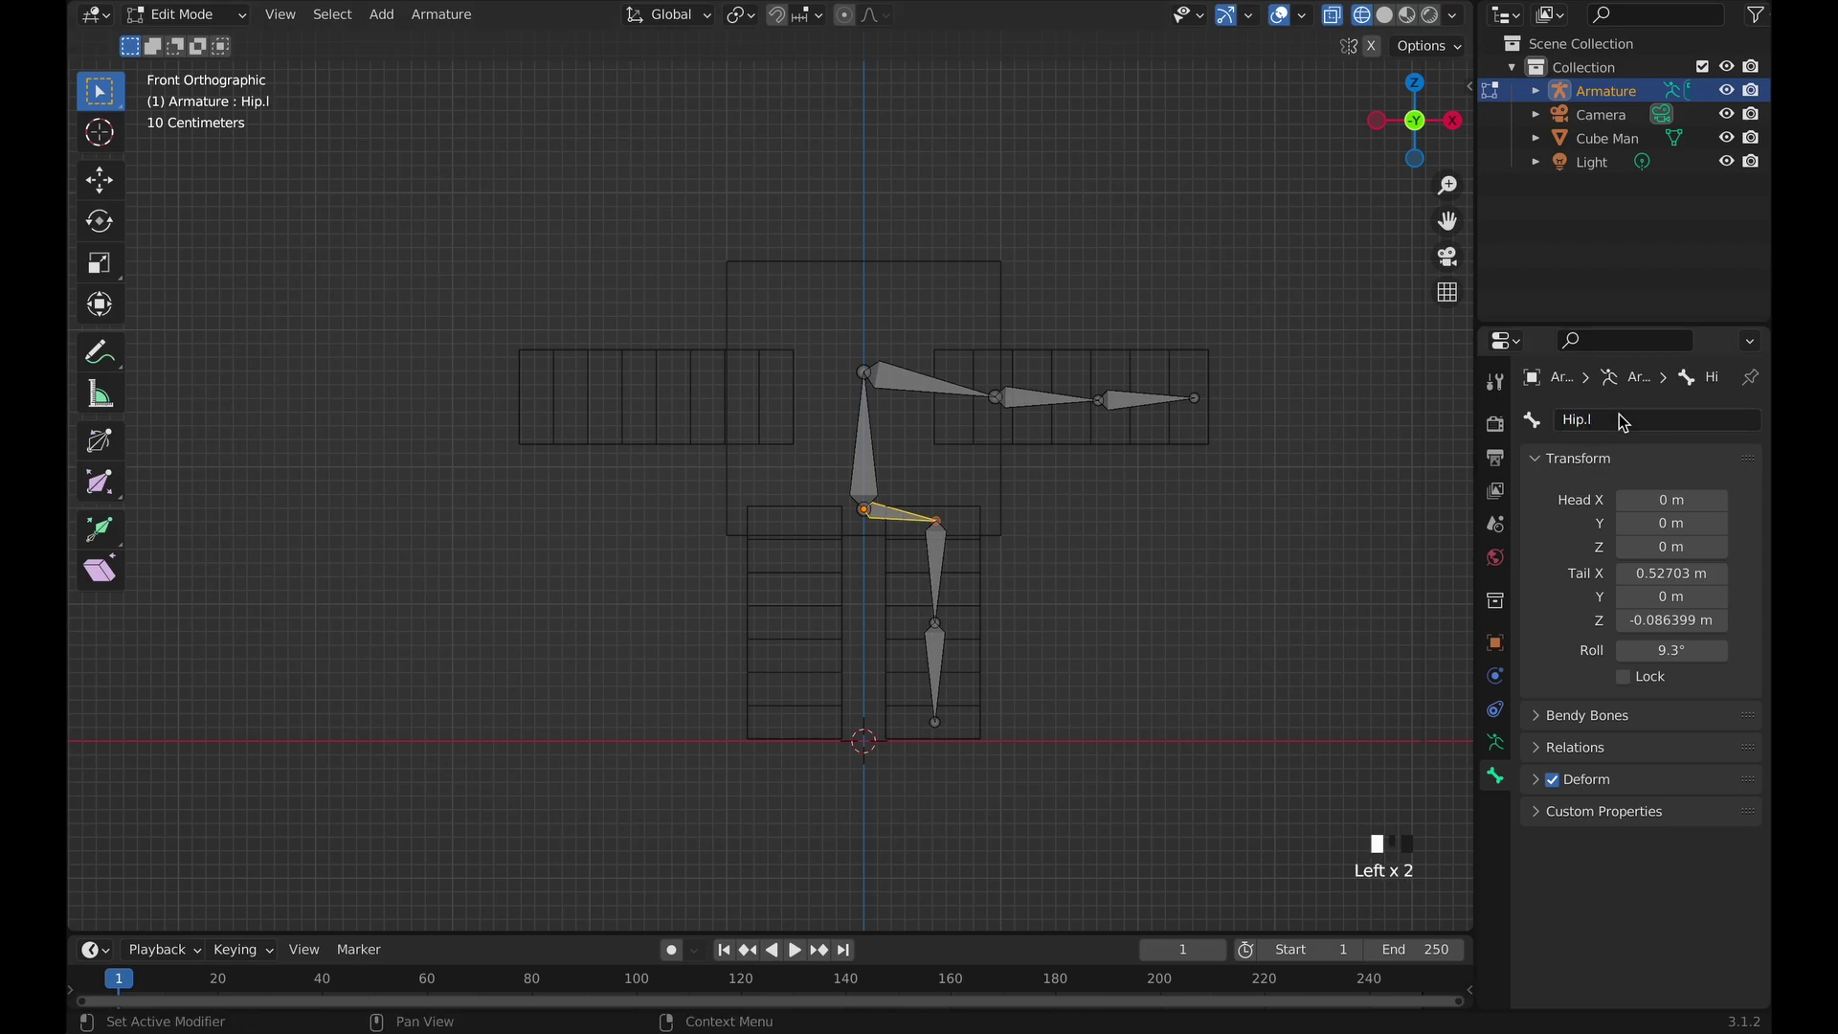
Rename the upper bone of the +X leg as UpperLeg.l.
click(933, 553)
double_click(1611, 418)
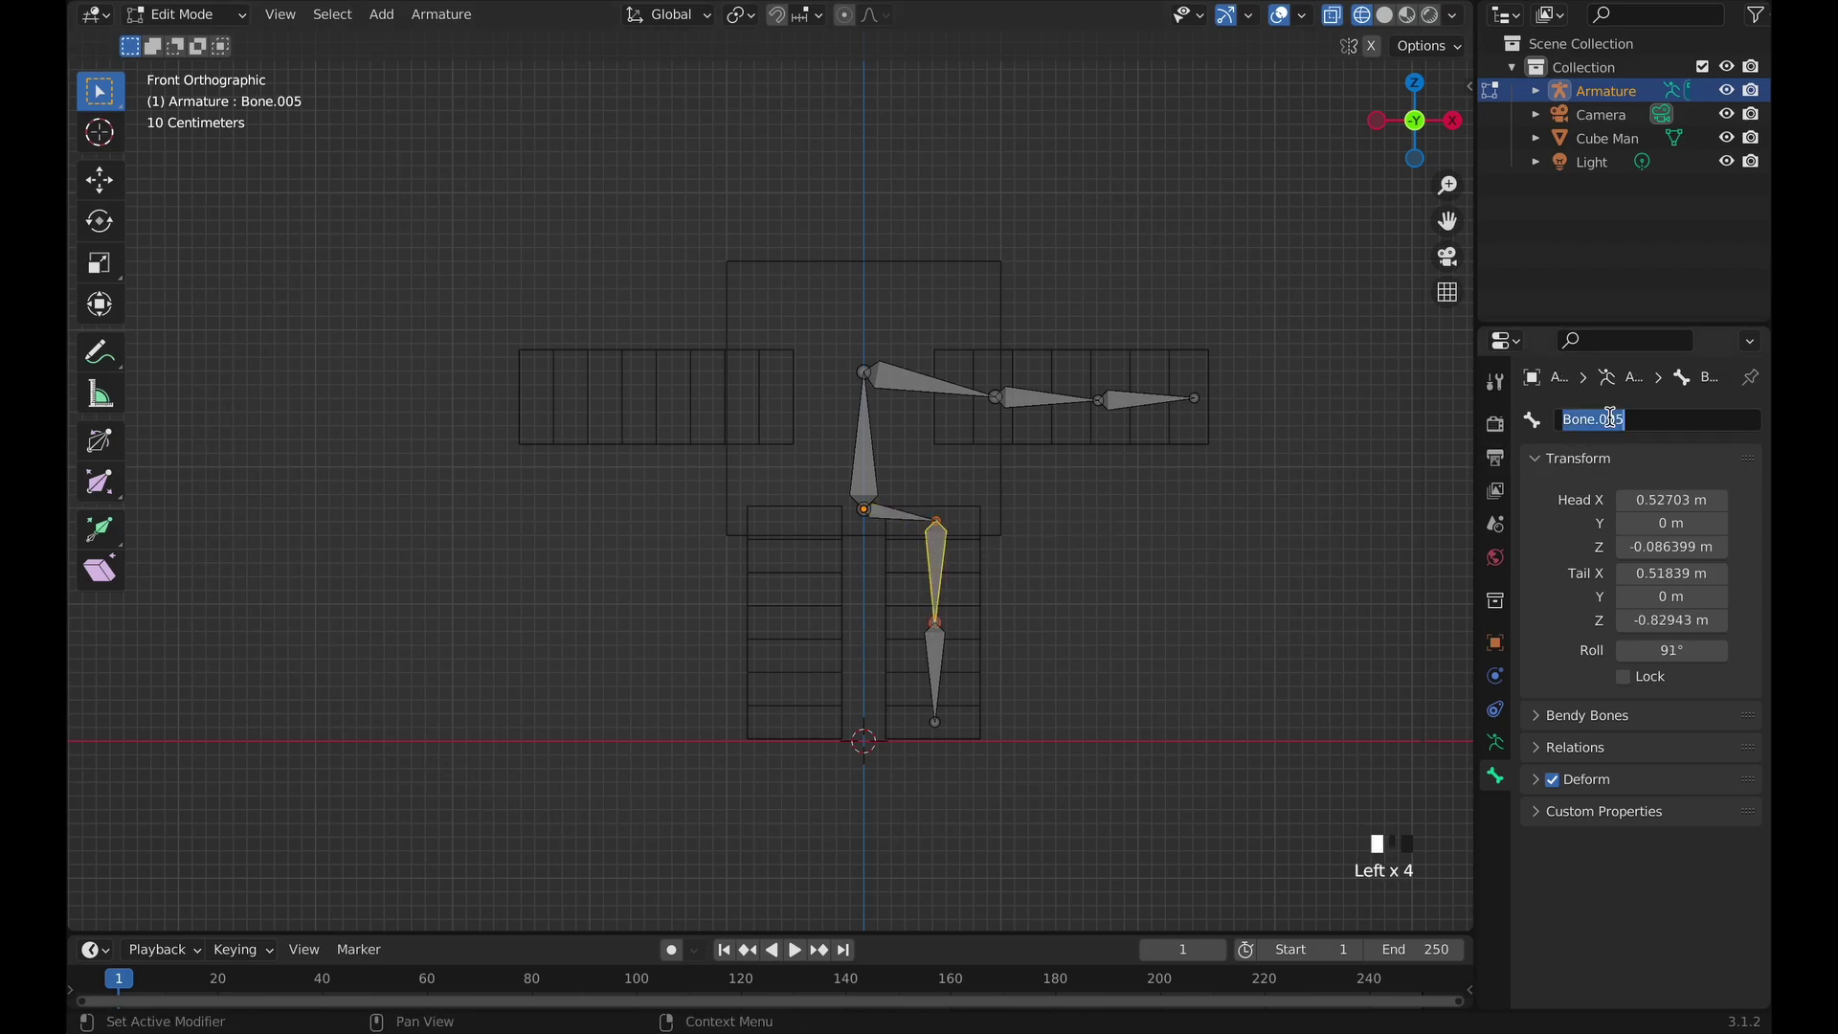
text(UpperLeg.)
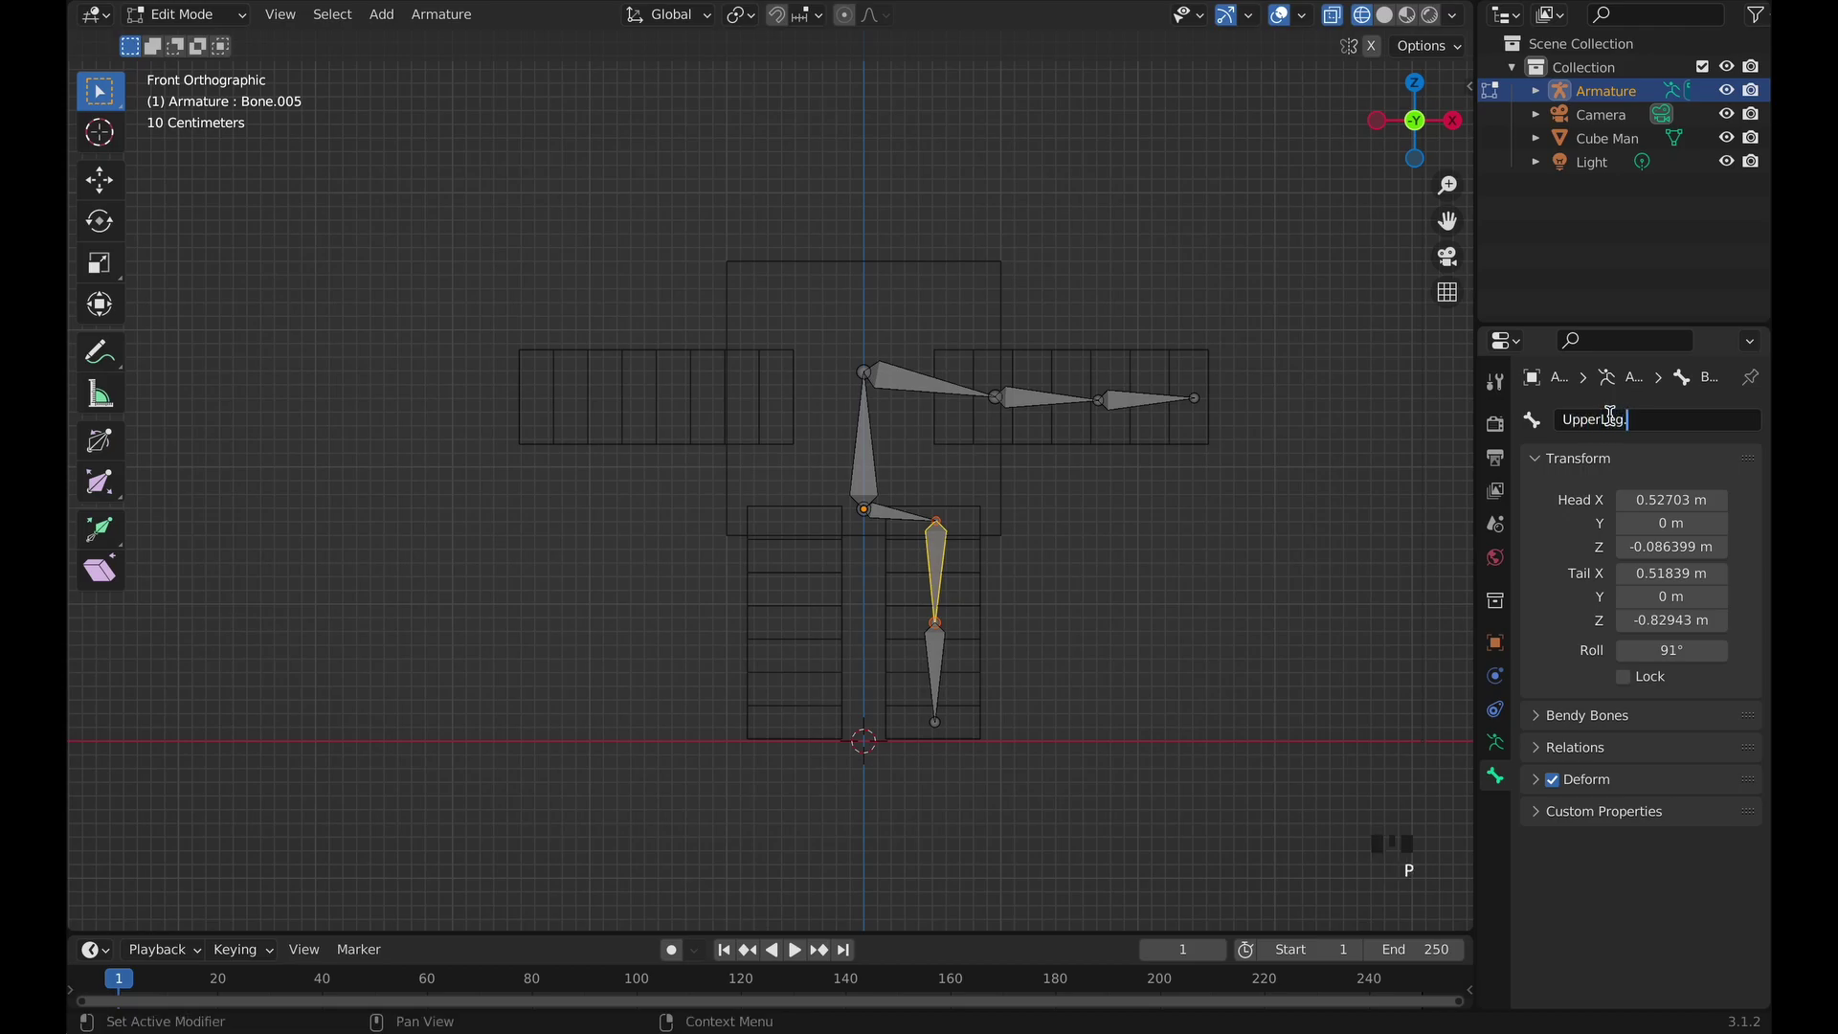
text(l)
key(Return)
Rename the lower bone of the +X leg as LowerLeg.l.
click(935, 639)
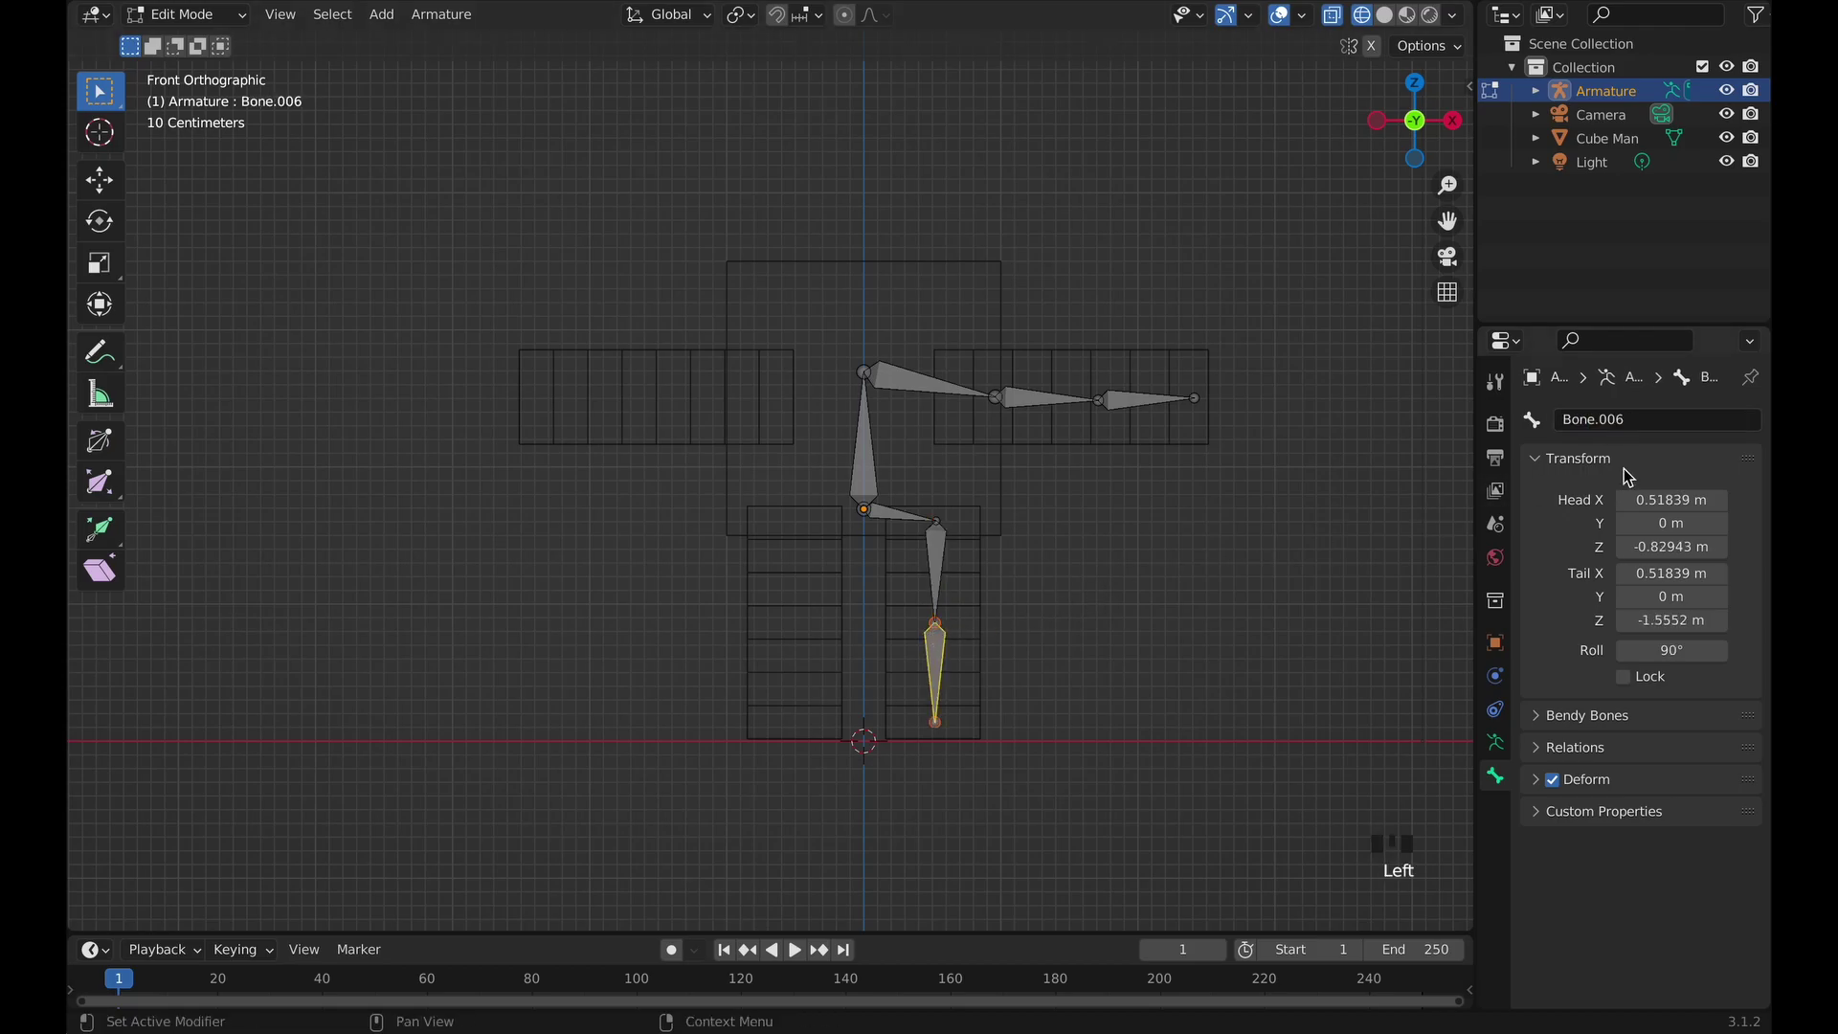
double_click(1654, 419)
text(Lower)
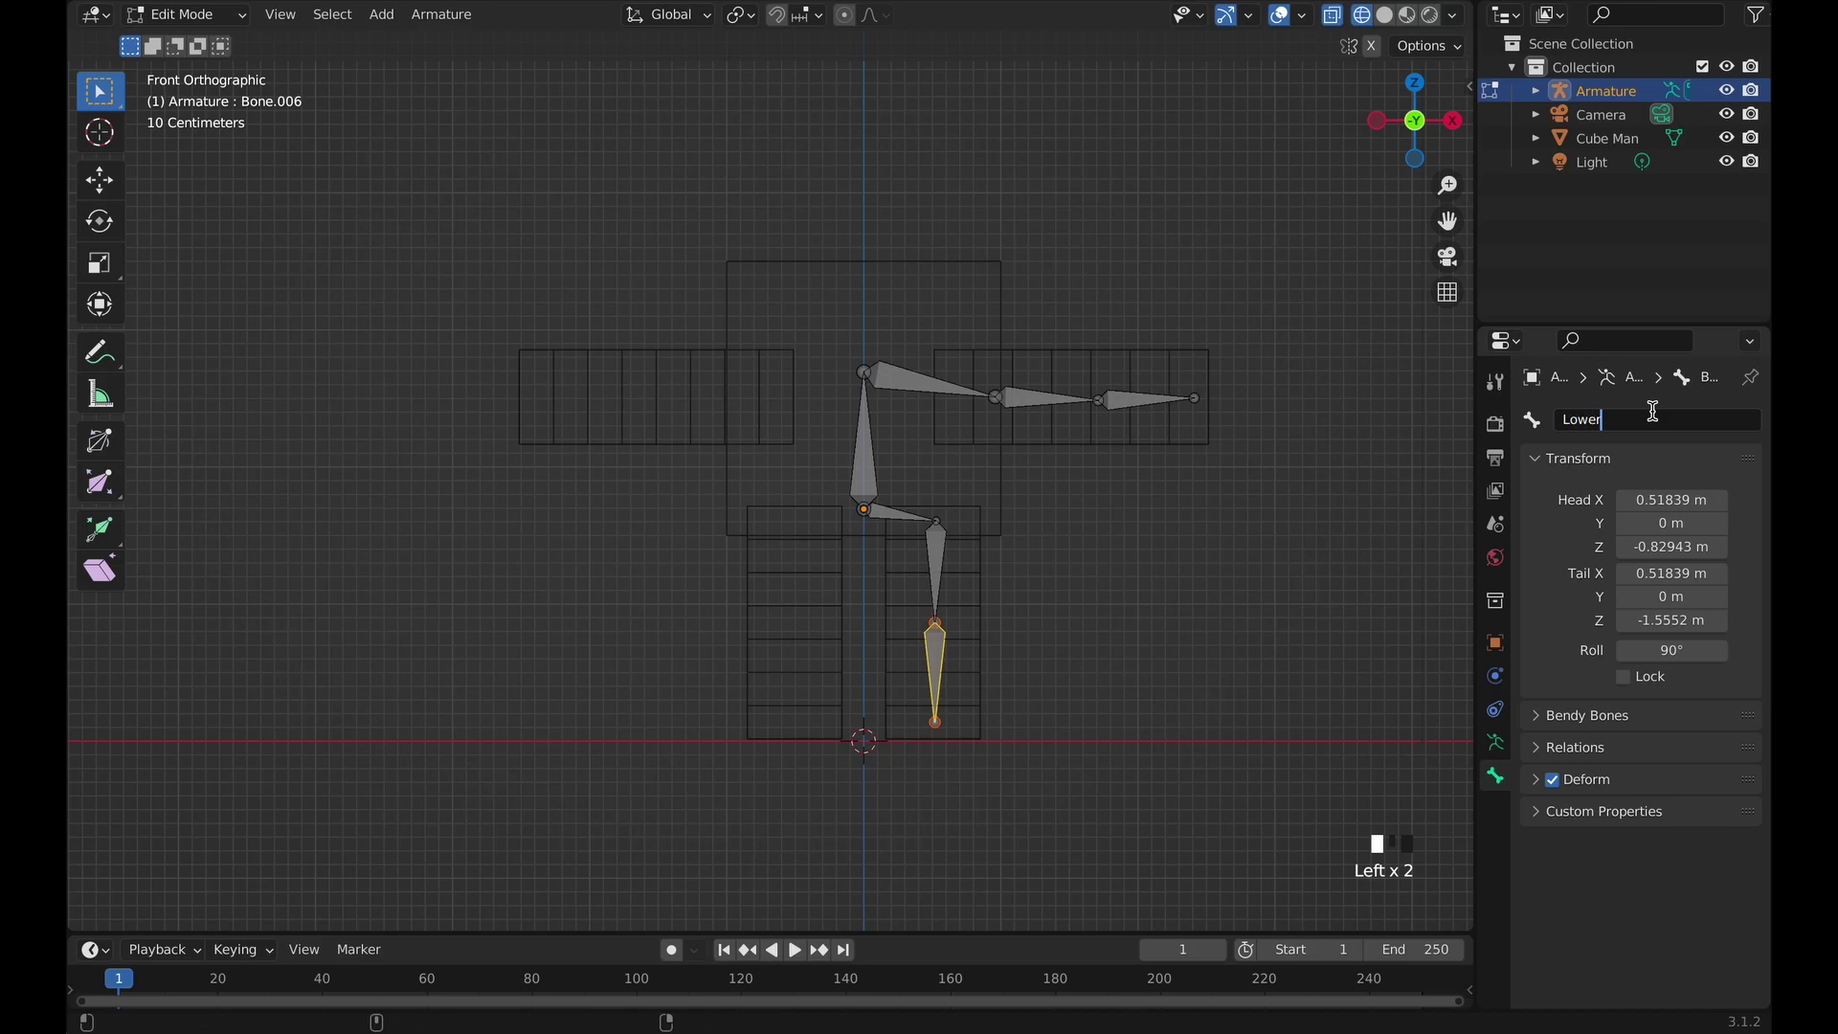
text(Leg.l)
key(Return)
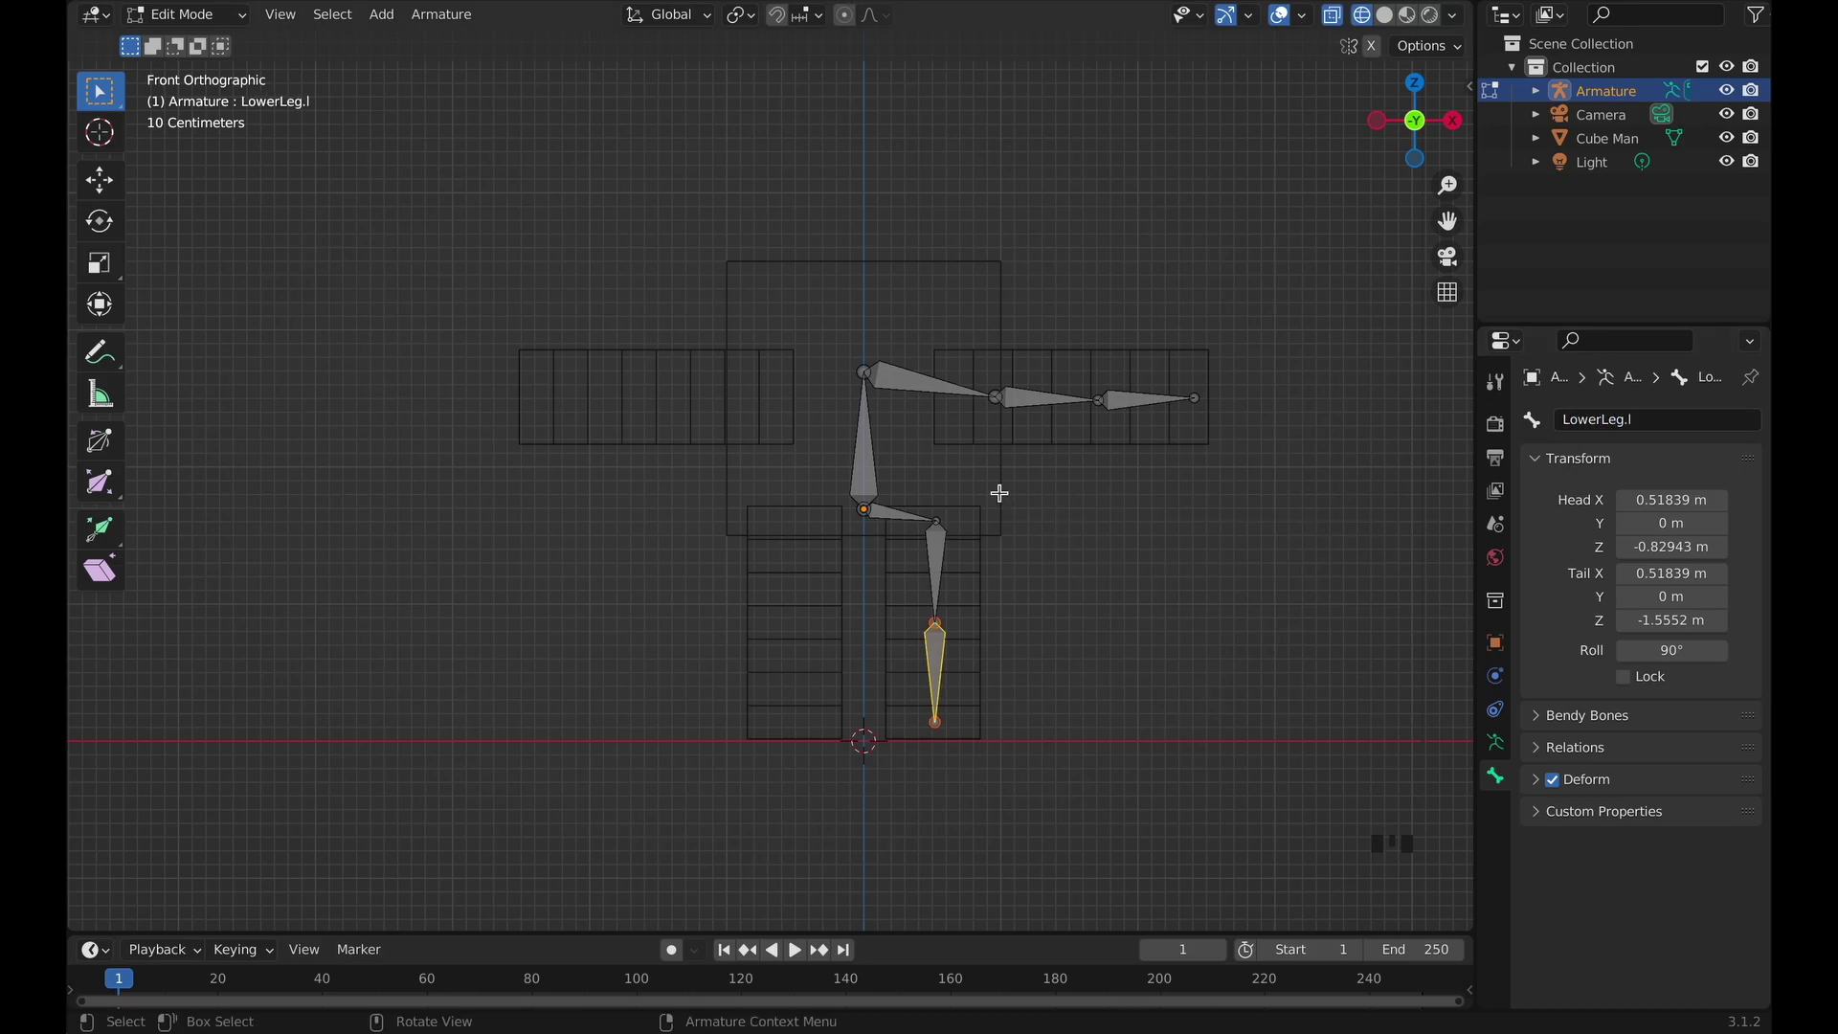
Select all bones and symmetrize the armature to create the opposite arm and leg bones.
key(a)
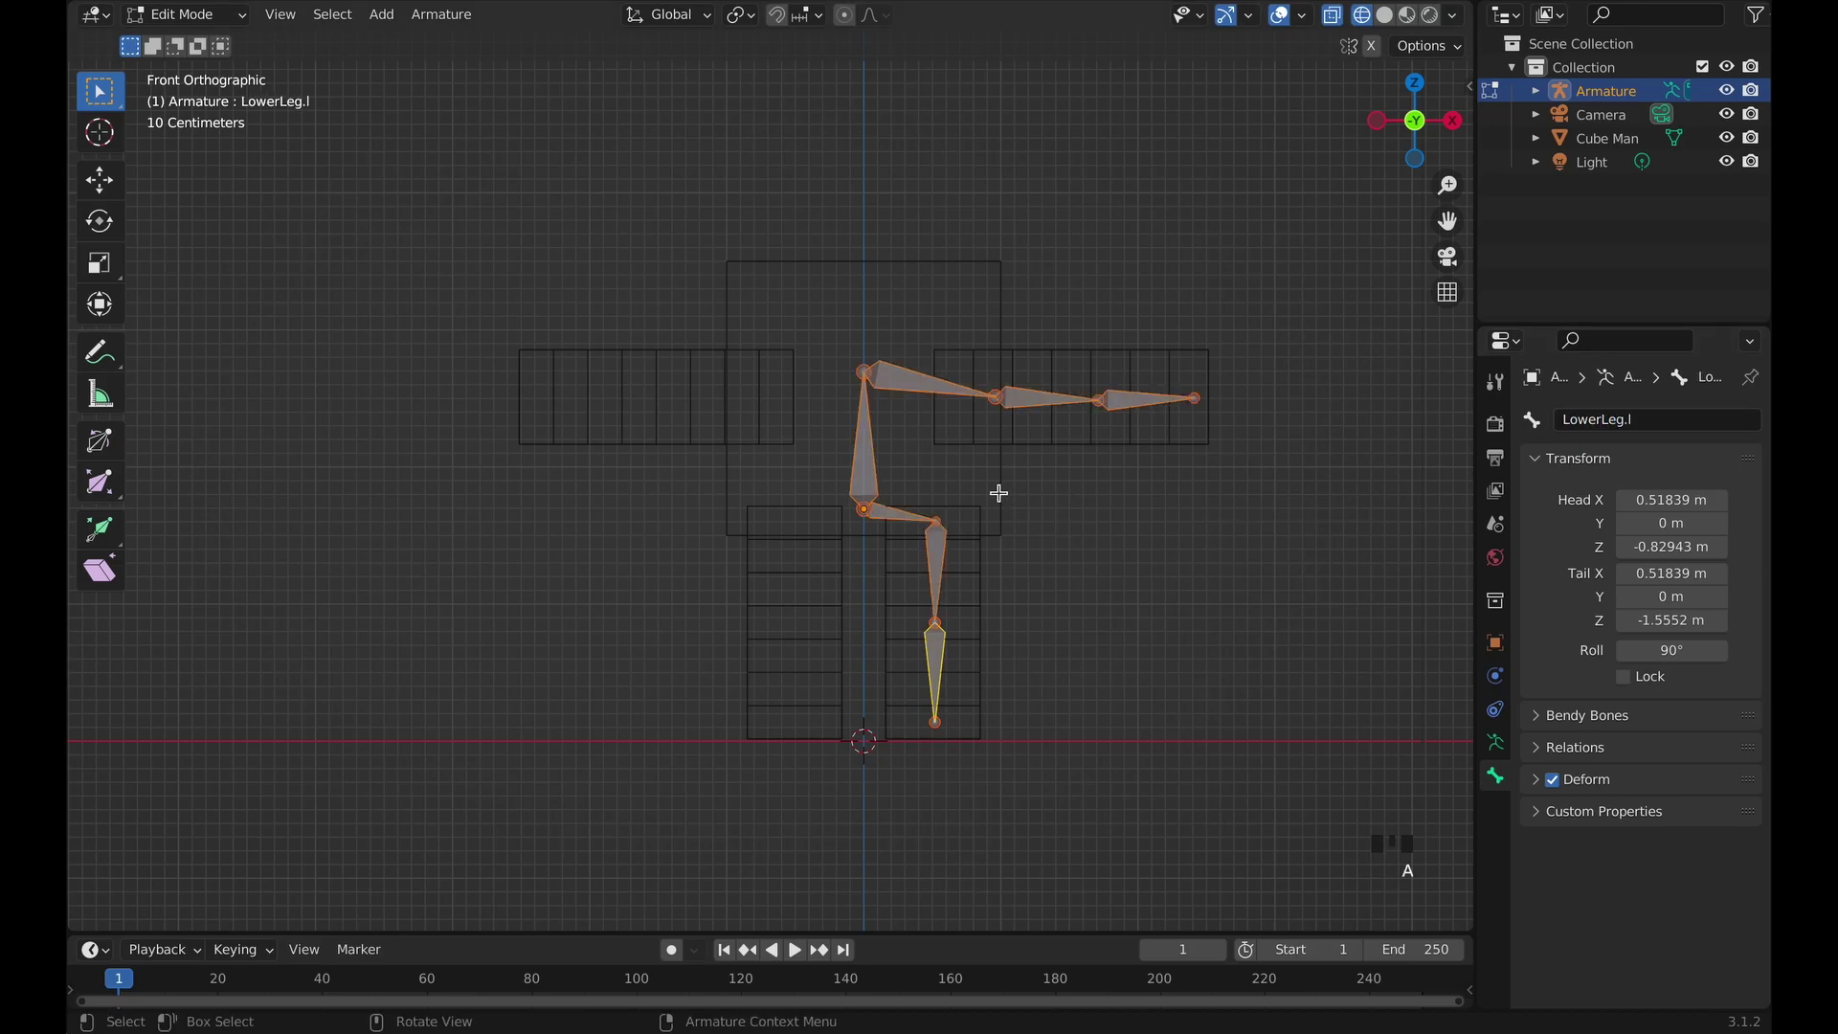
right_click(917, 376)
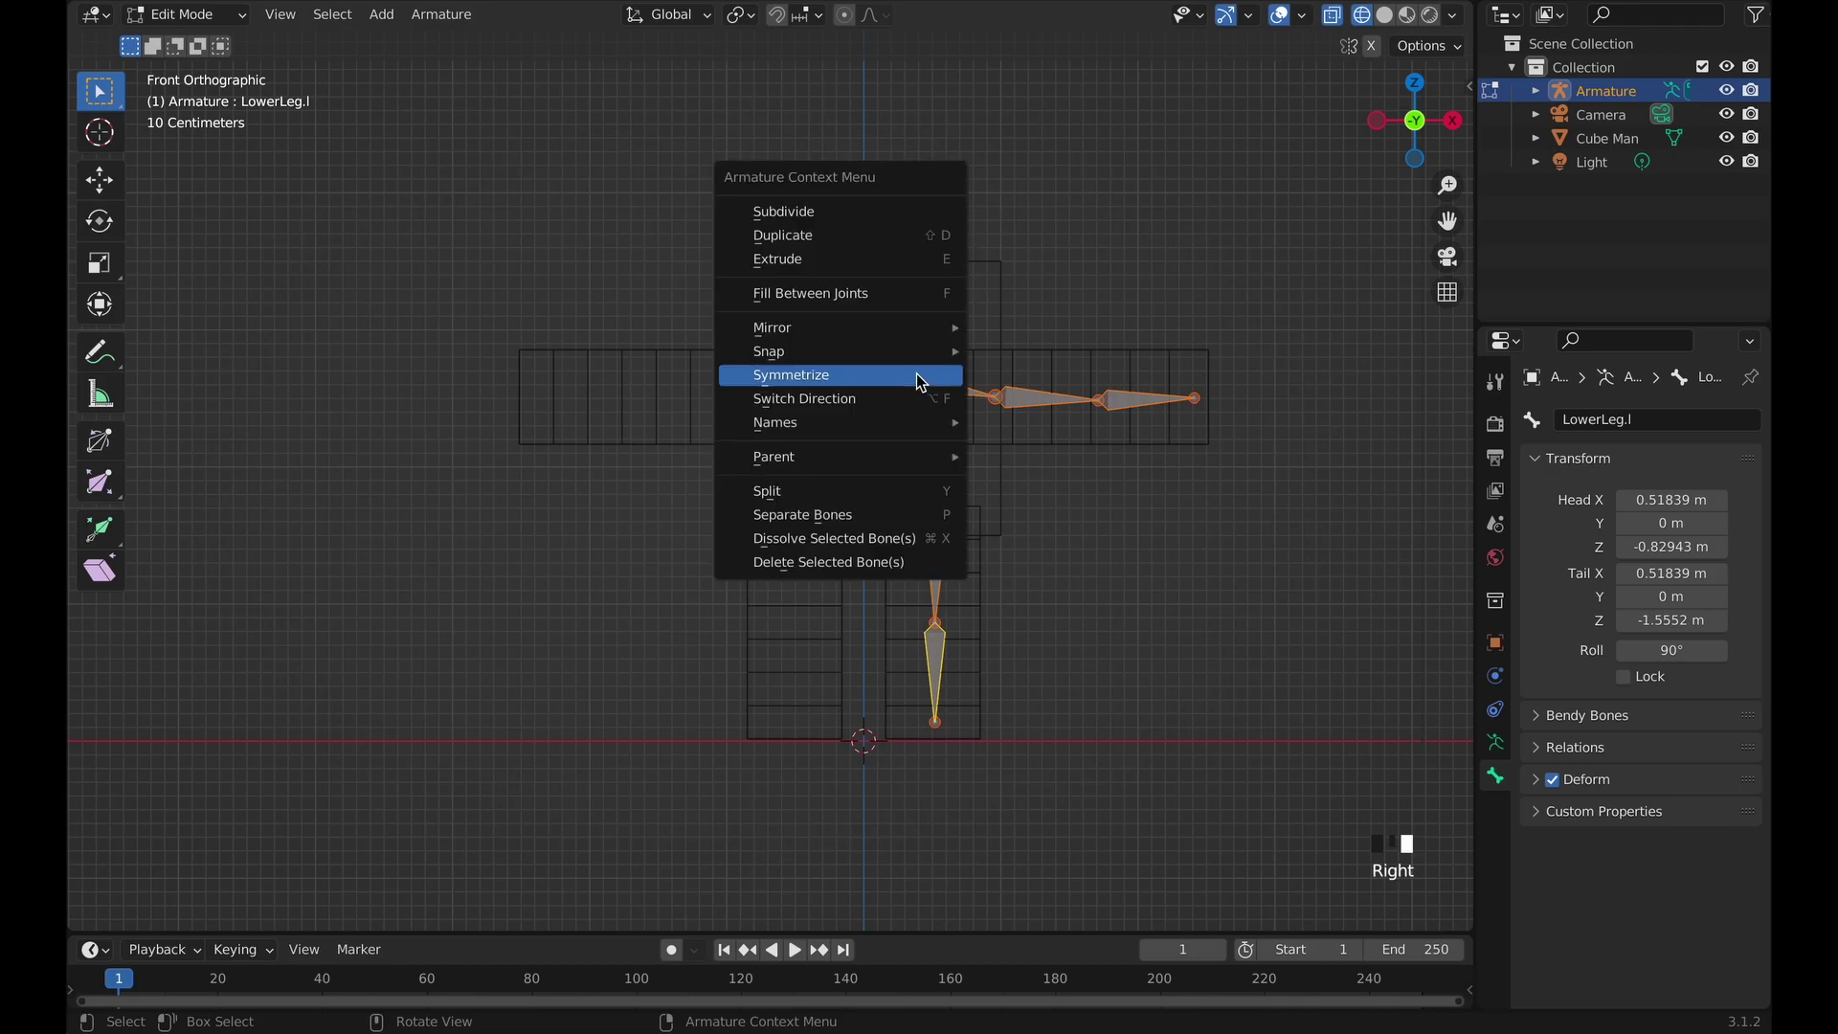
click(919, 382)
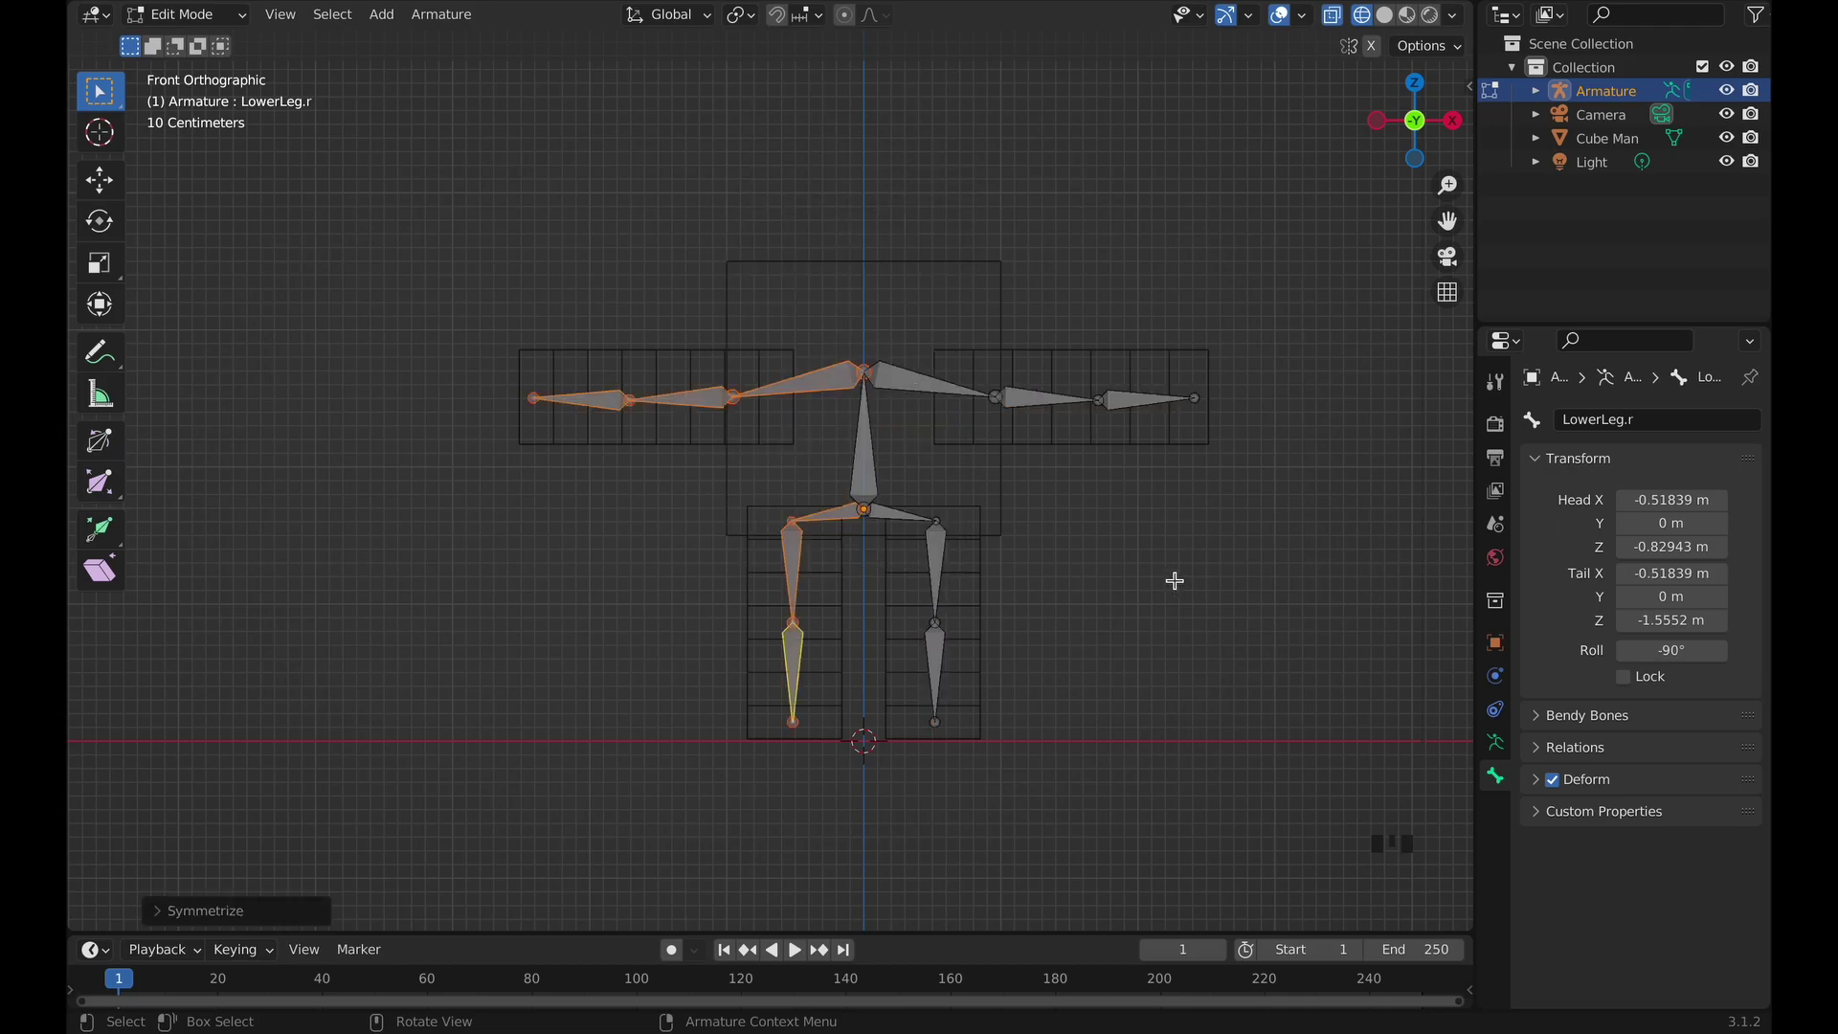
Check the names of the mirrored shoulder, arm and leg bones against those on the +X side.
click(831, 381)
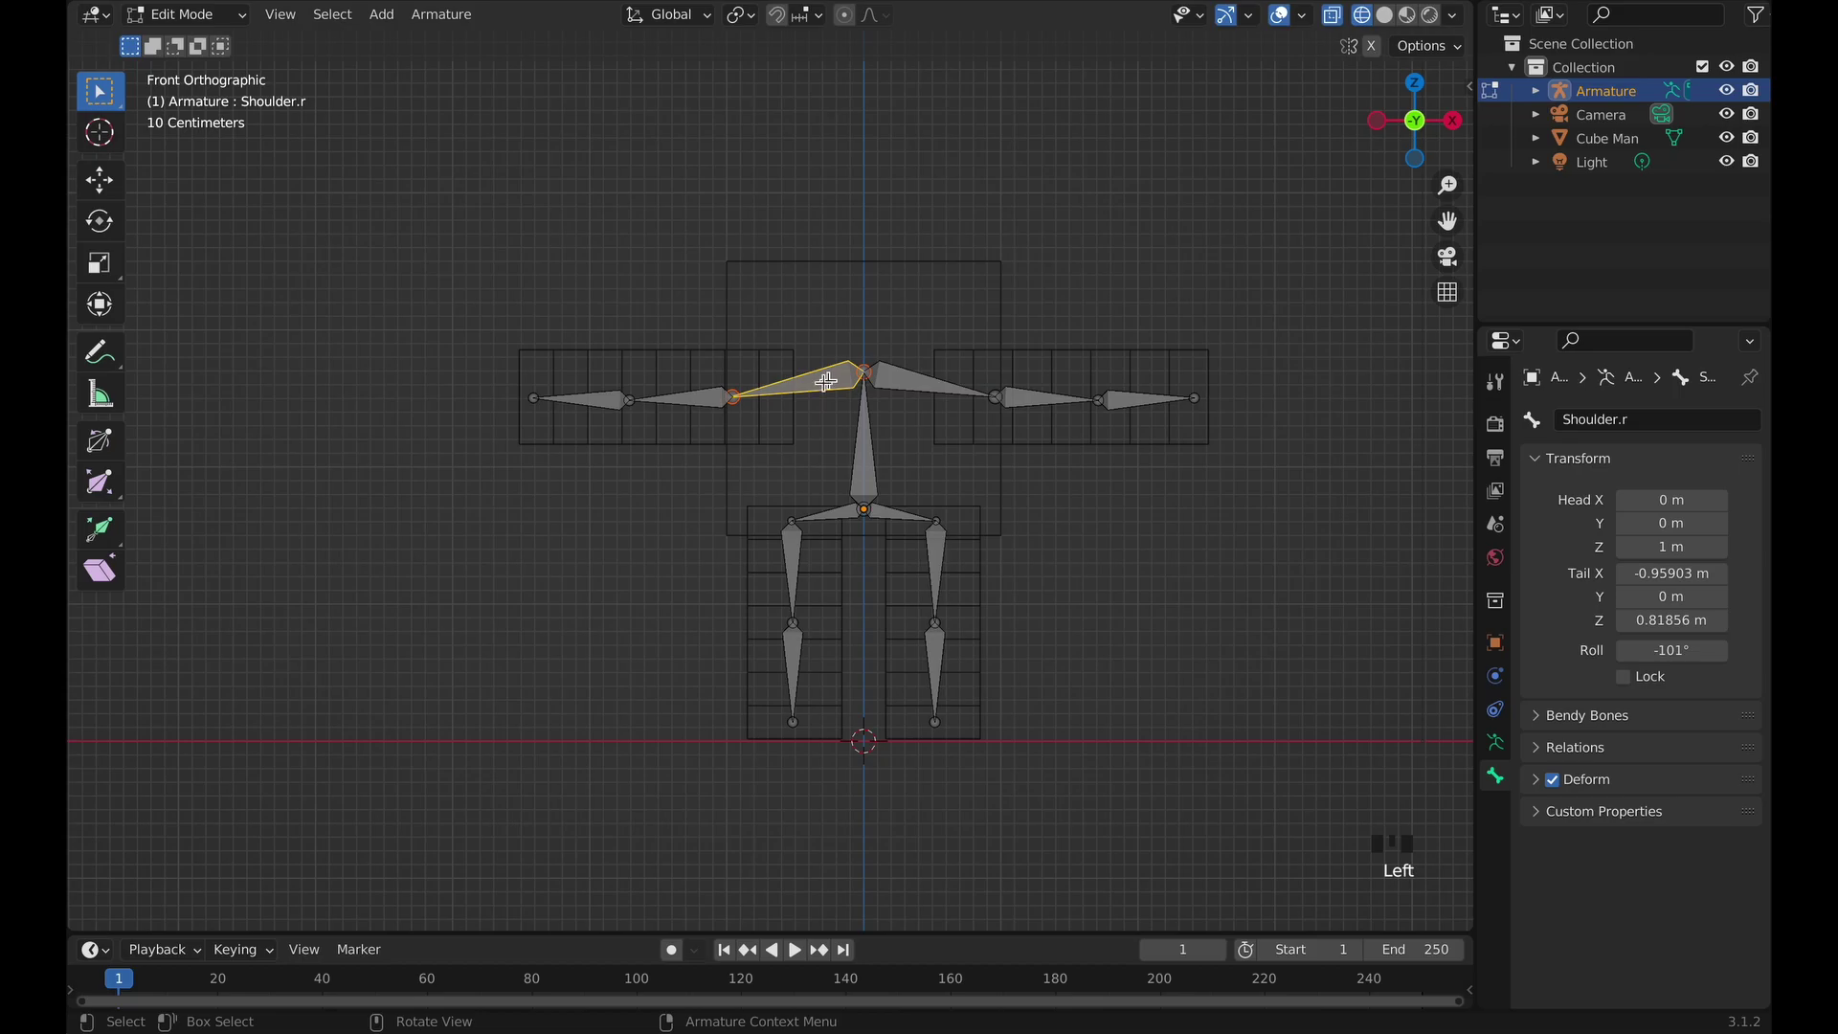
click(705, 403)
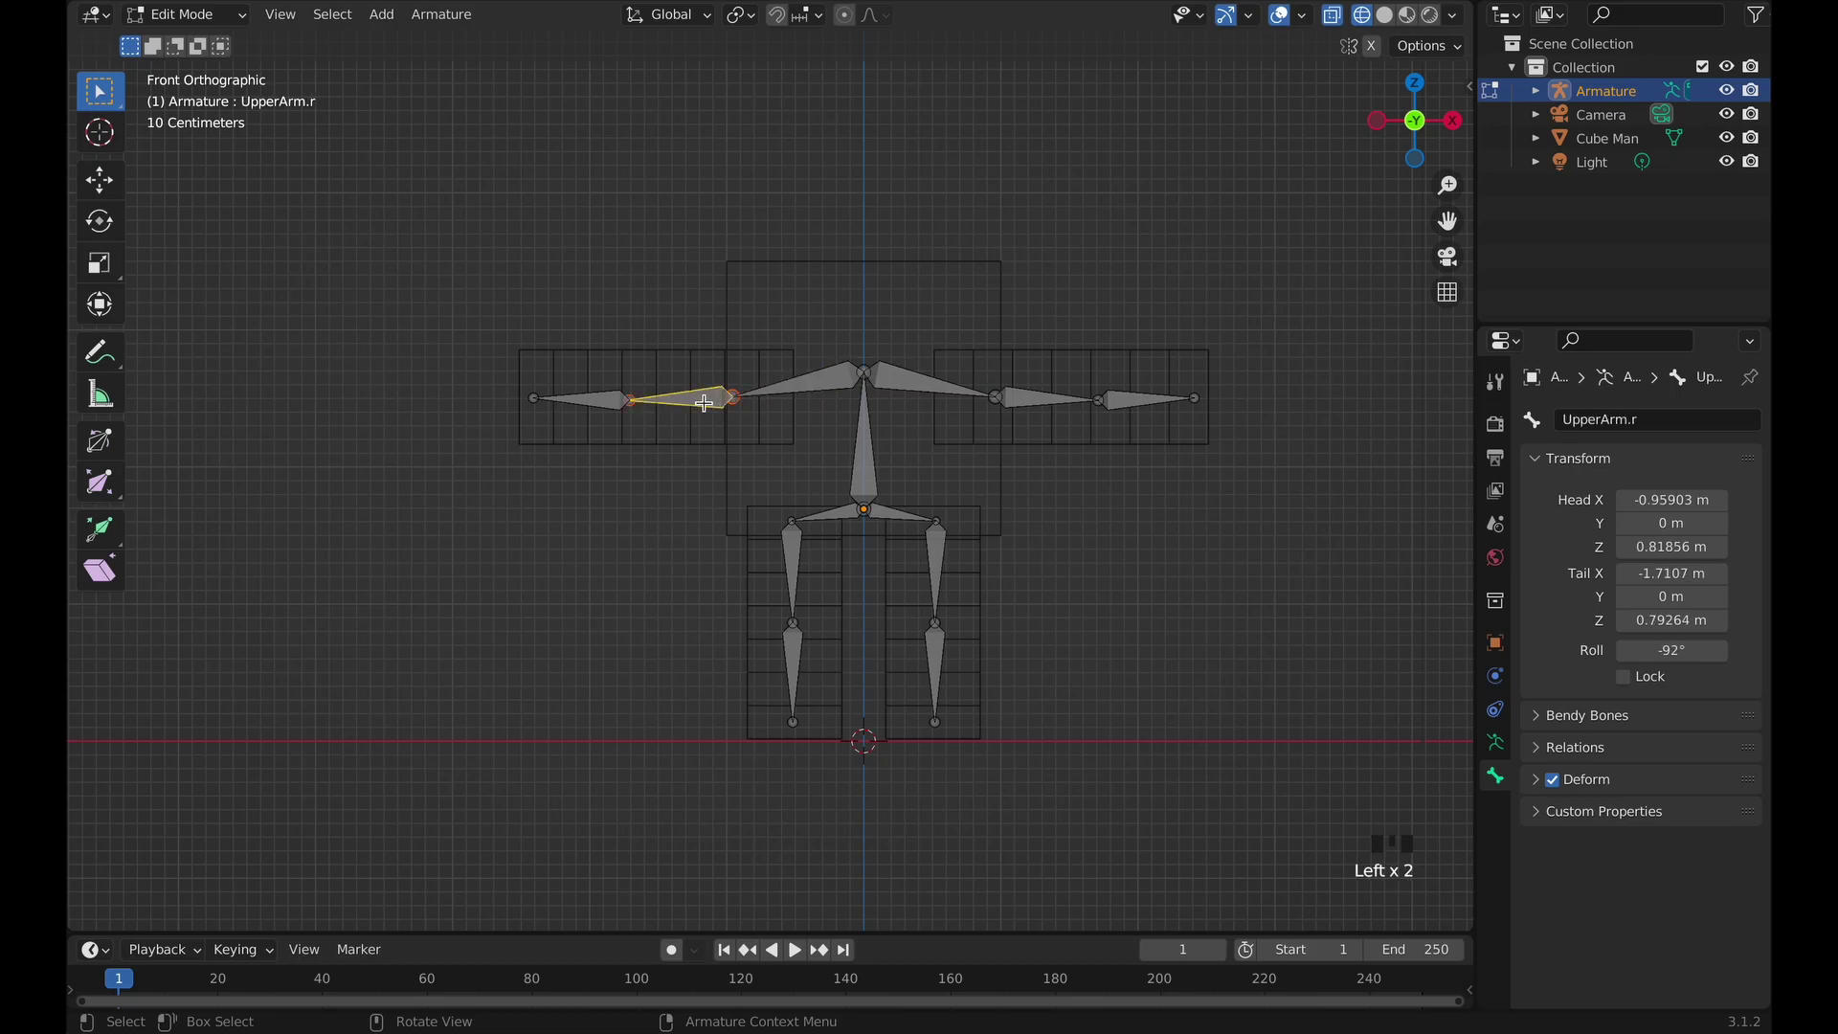
click(795, 555)
click(791, 648)
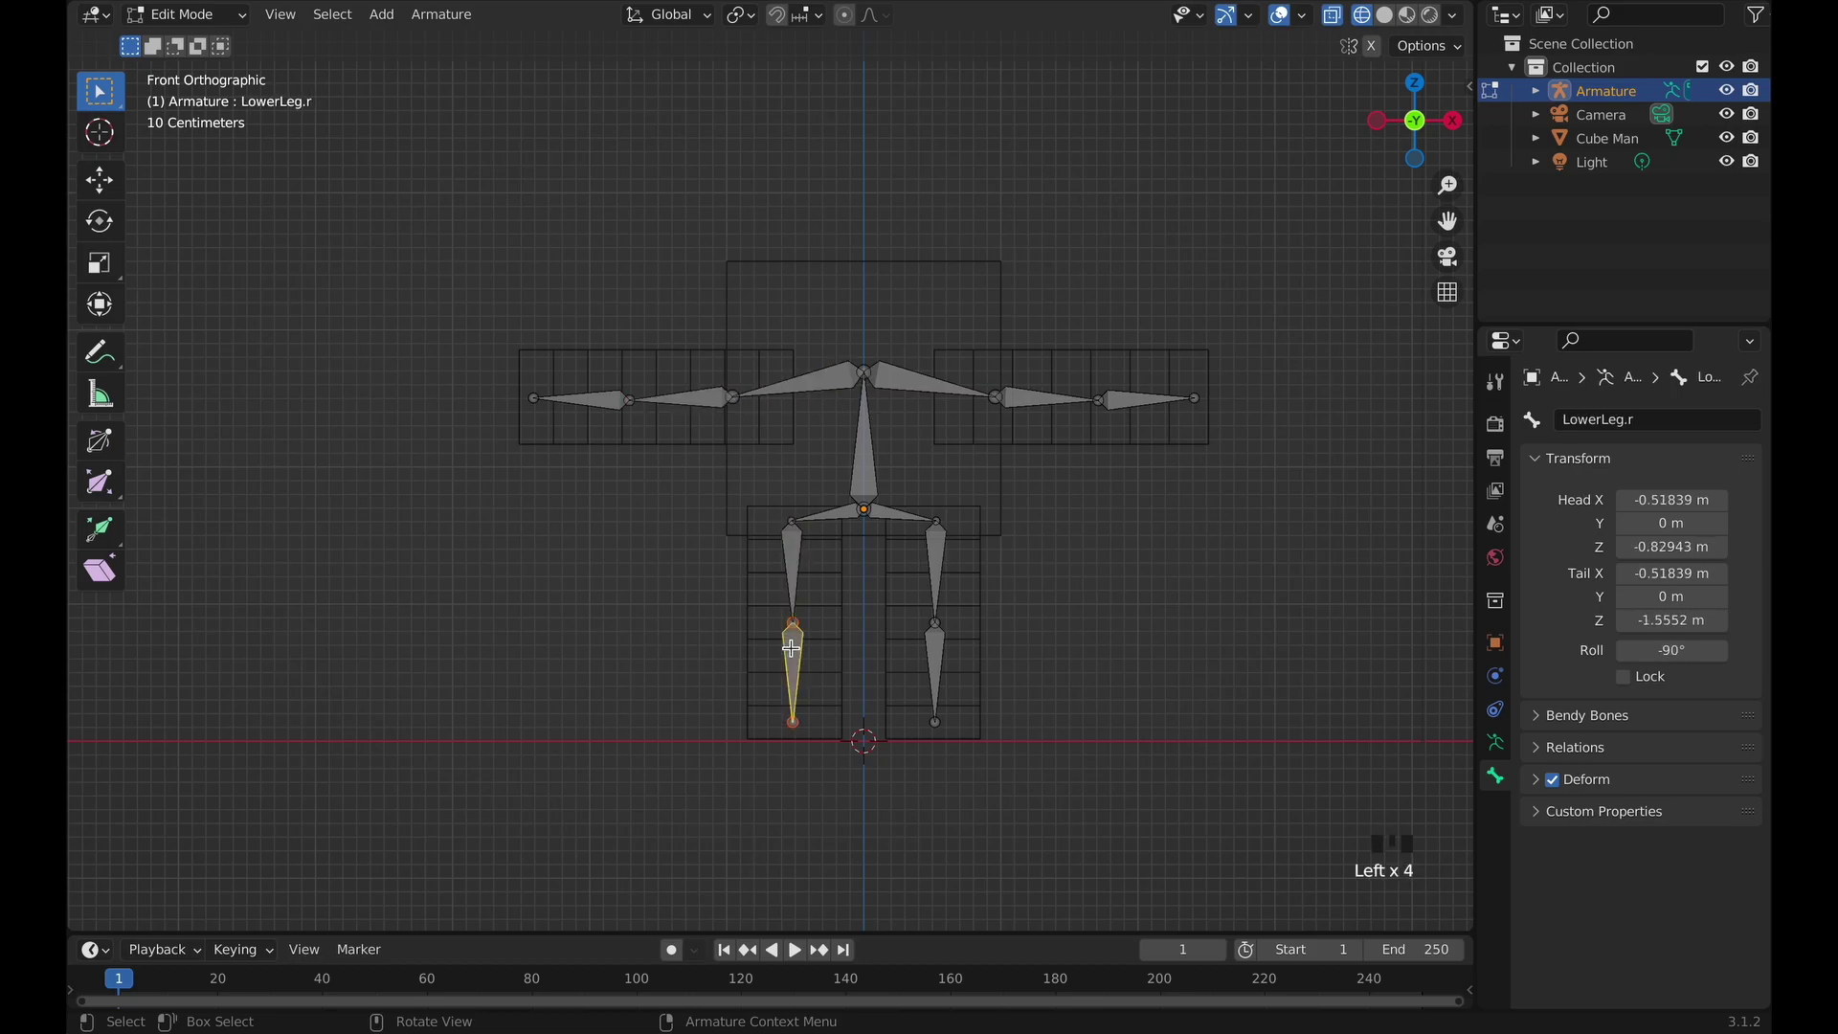
click(938, 385)
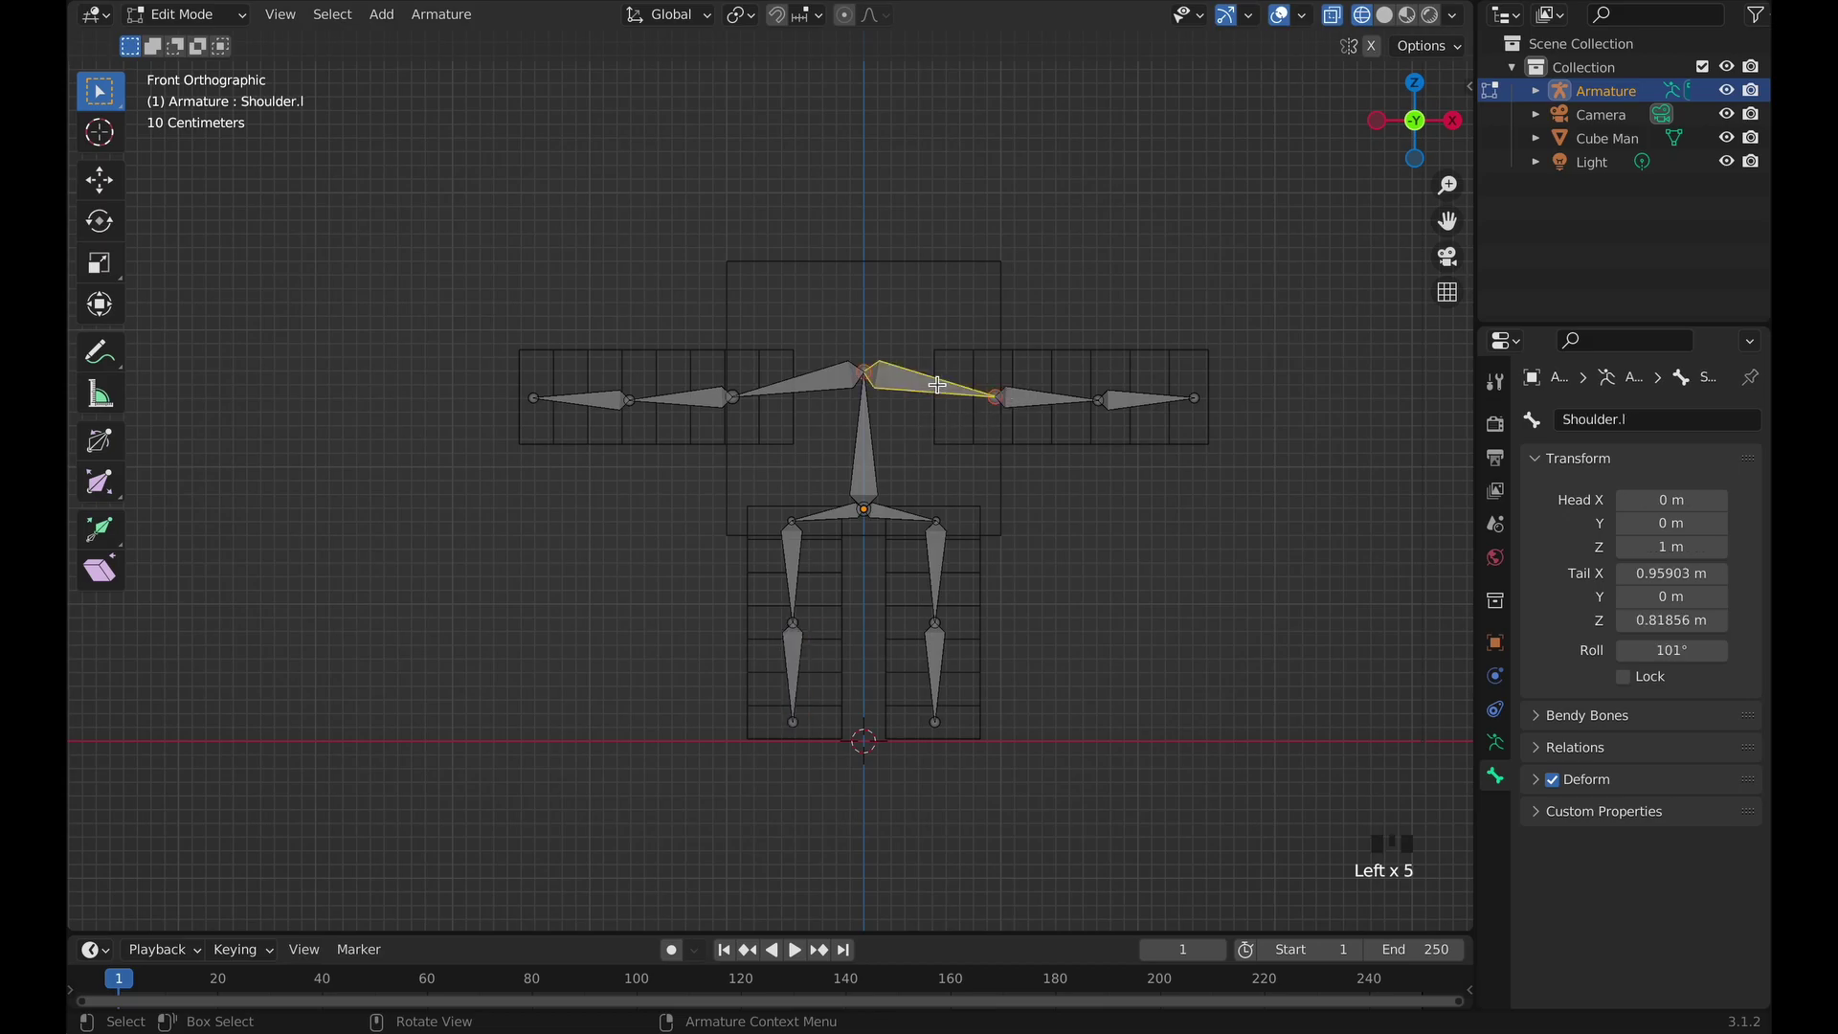
click(1022, 401)
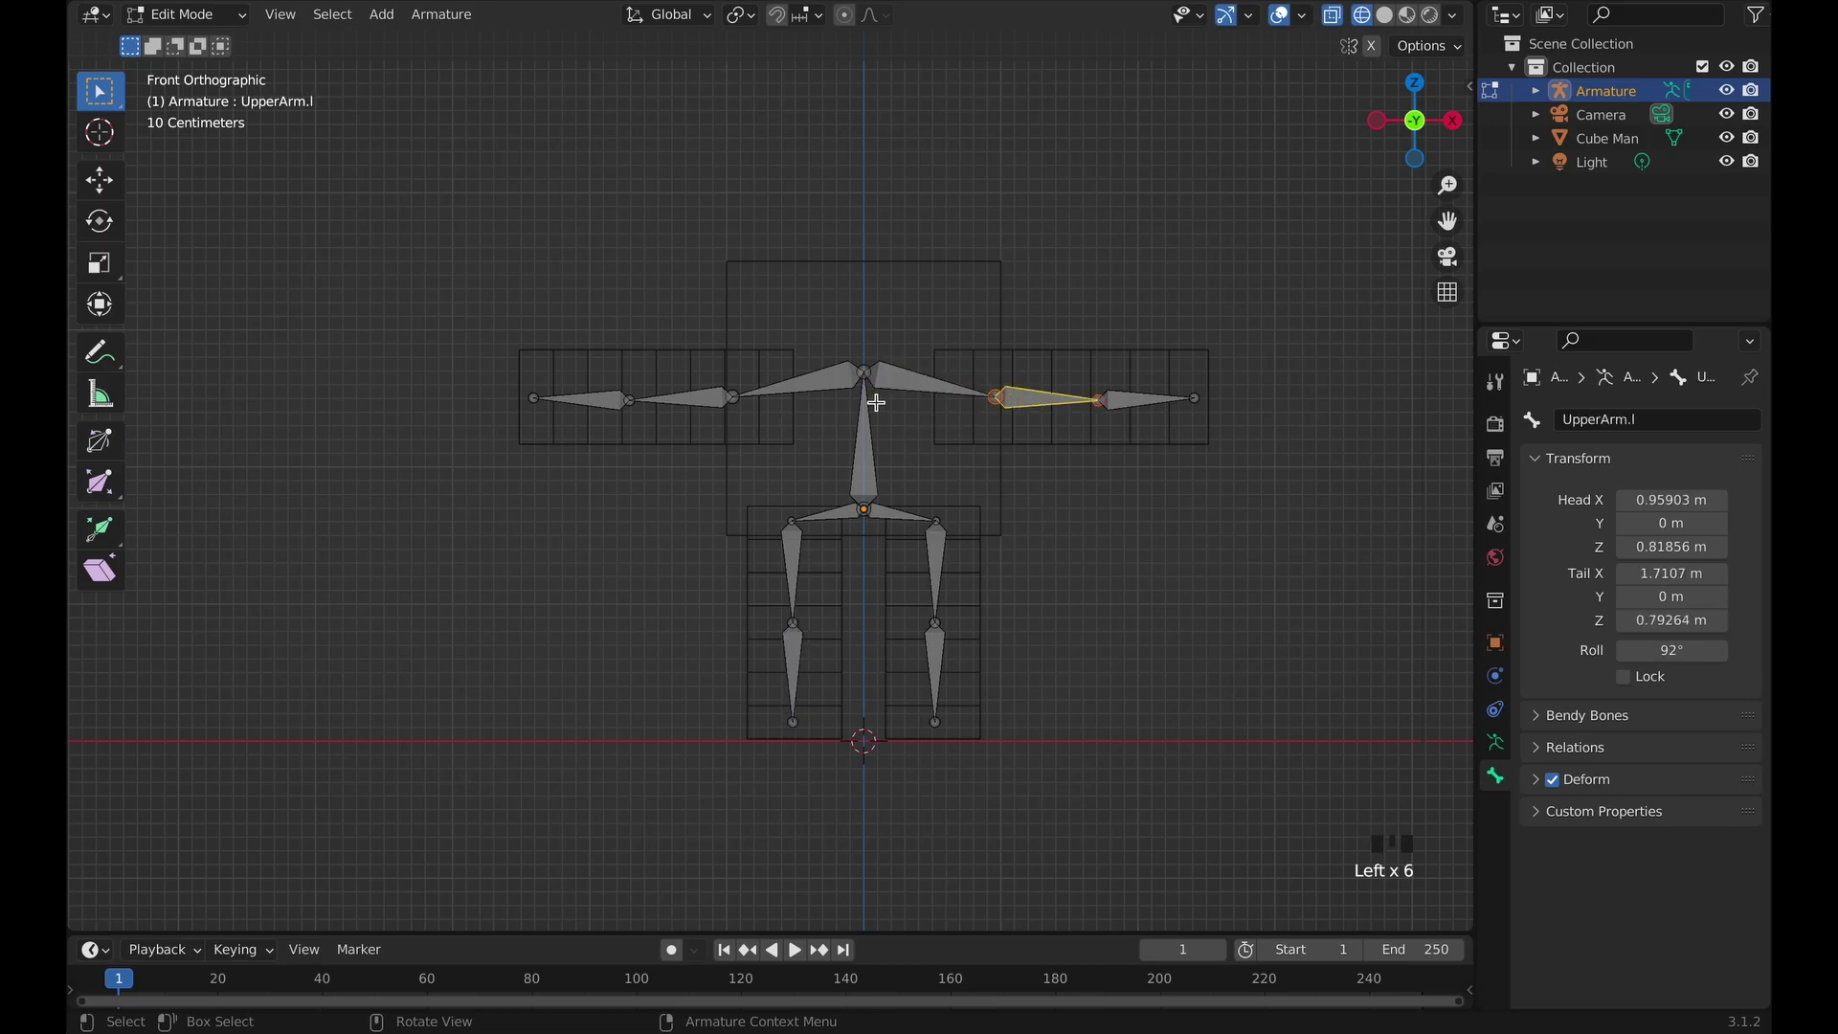
click(606, 401)
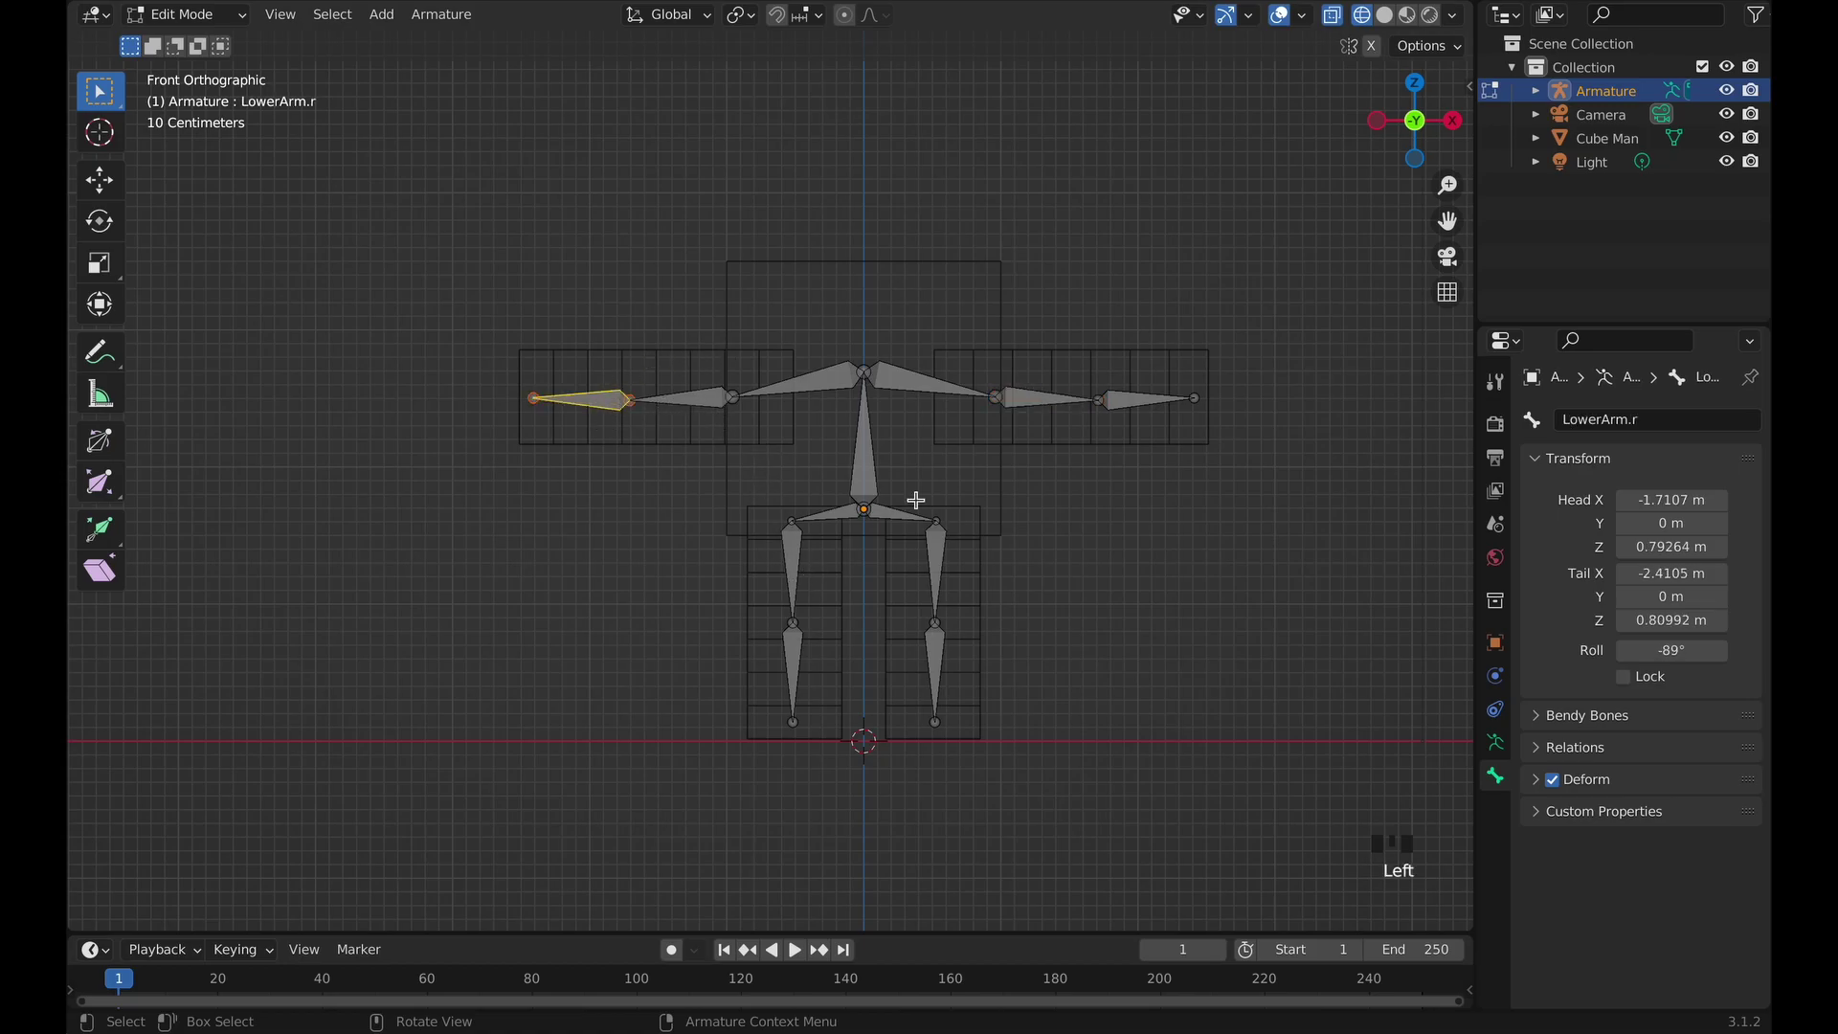
click(1088, 521)
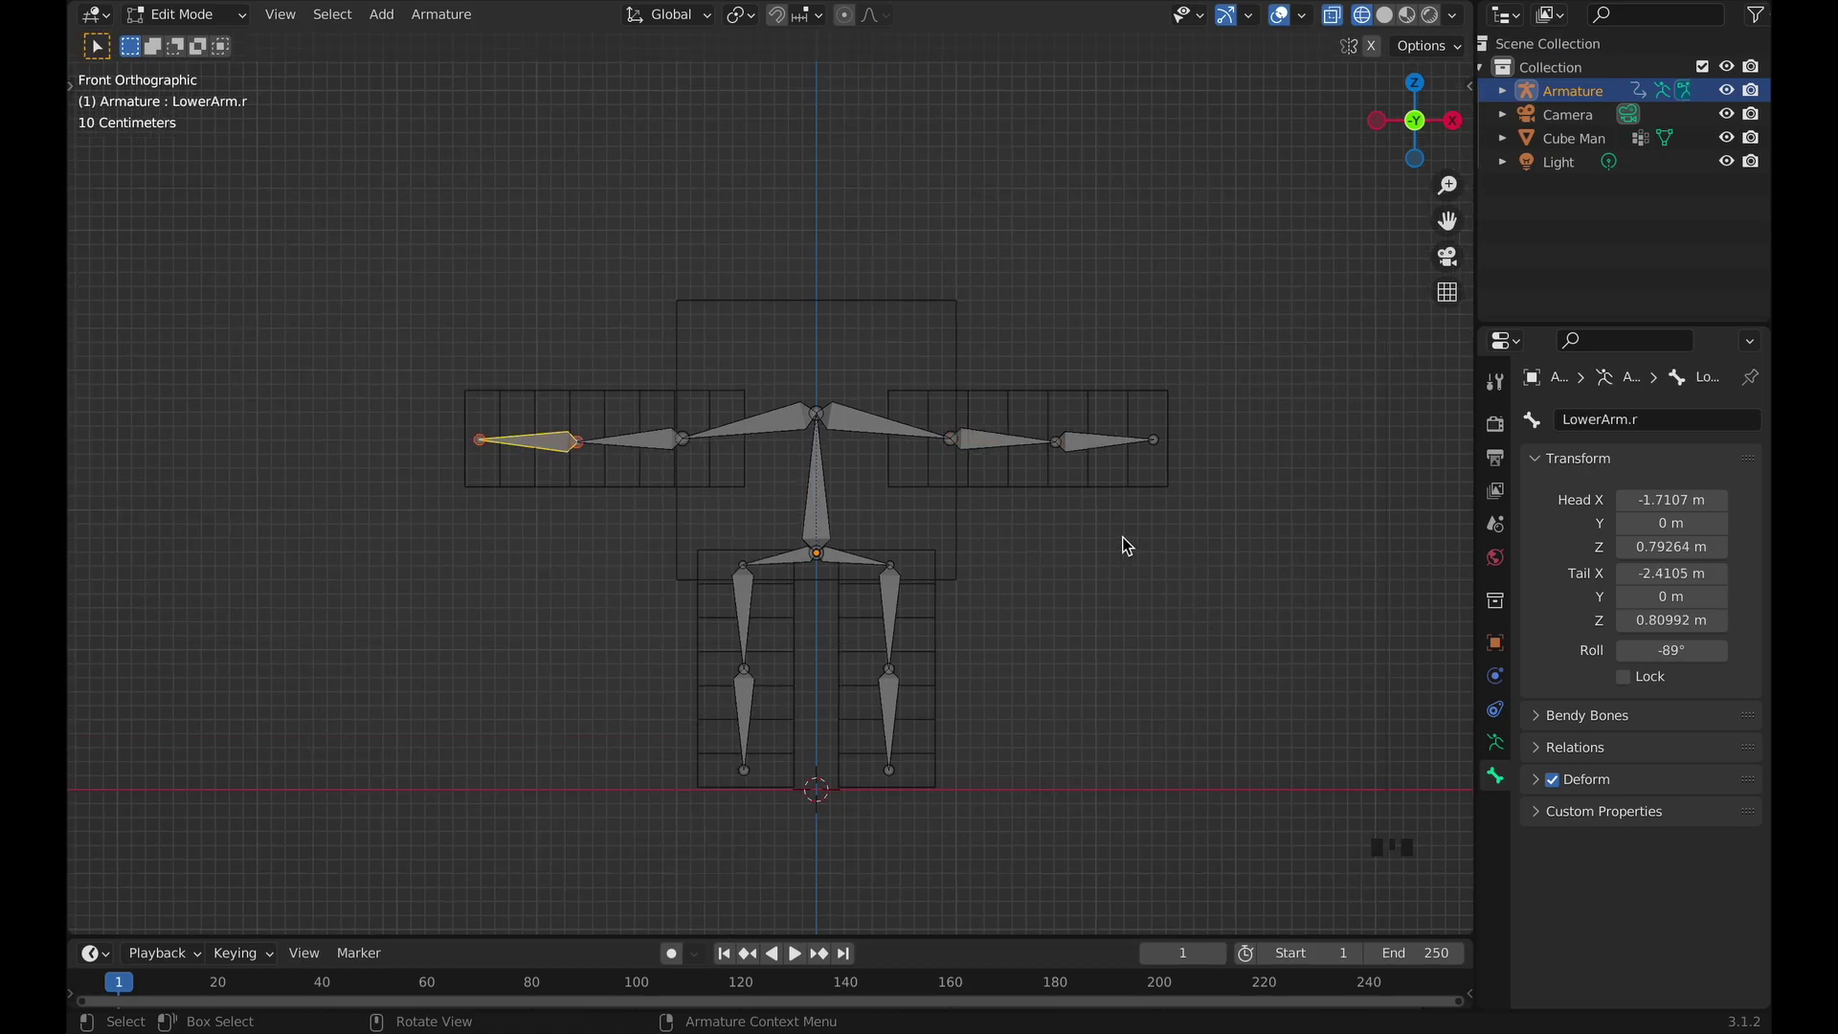
In Object Mode, parent the Cube Man mesh to the armature using Armature Deform With Automatic Weights.
key(Tab)
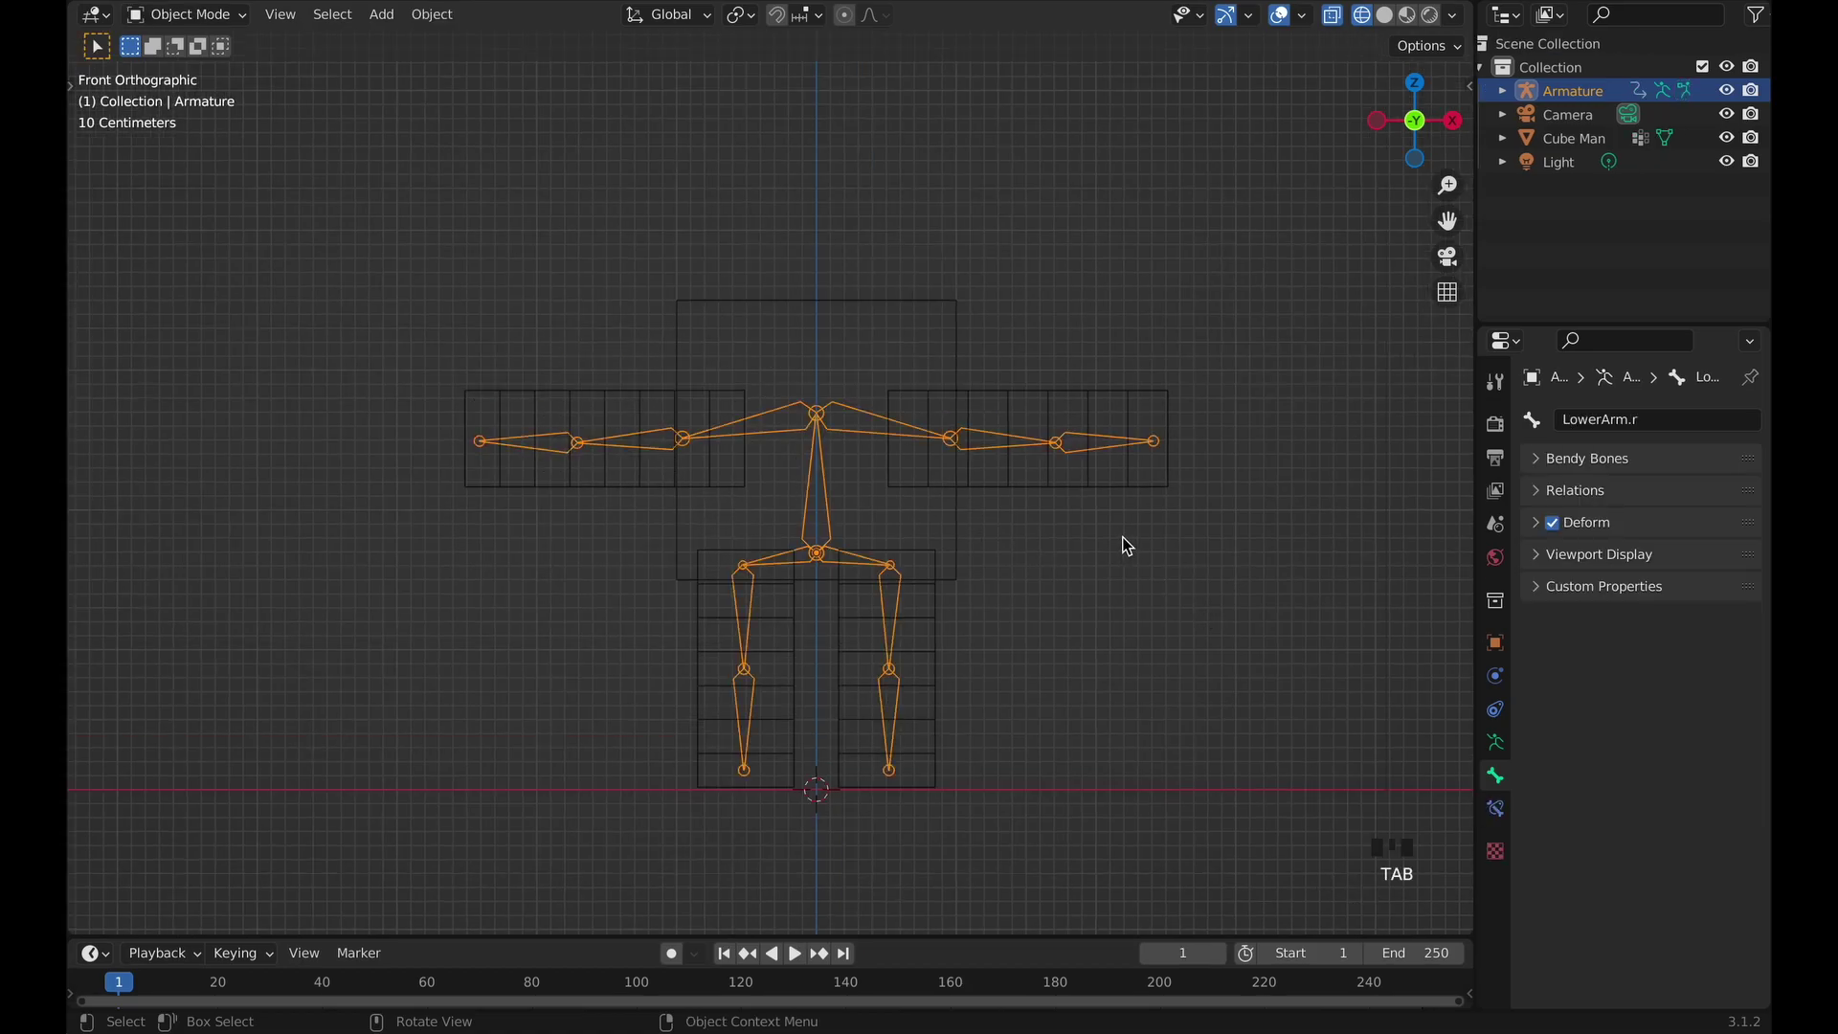
click(956, 487)
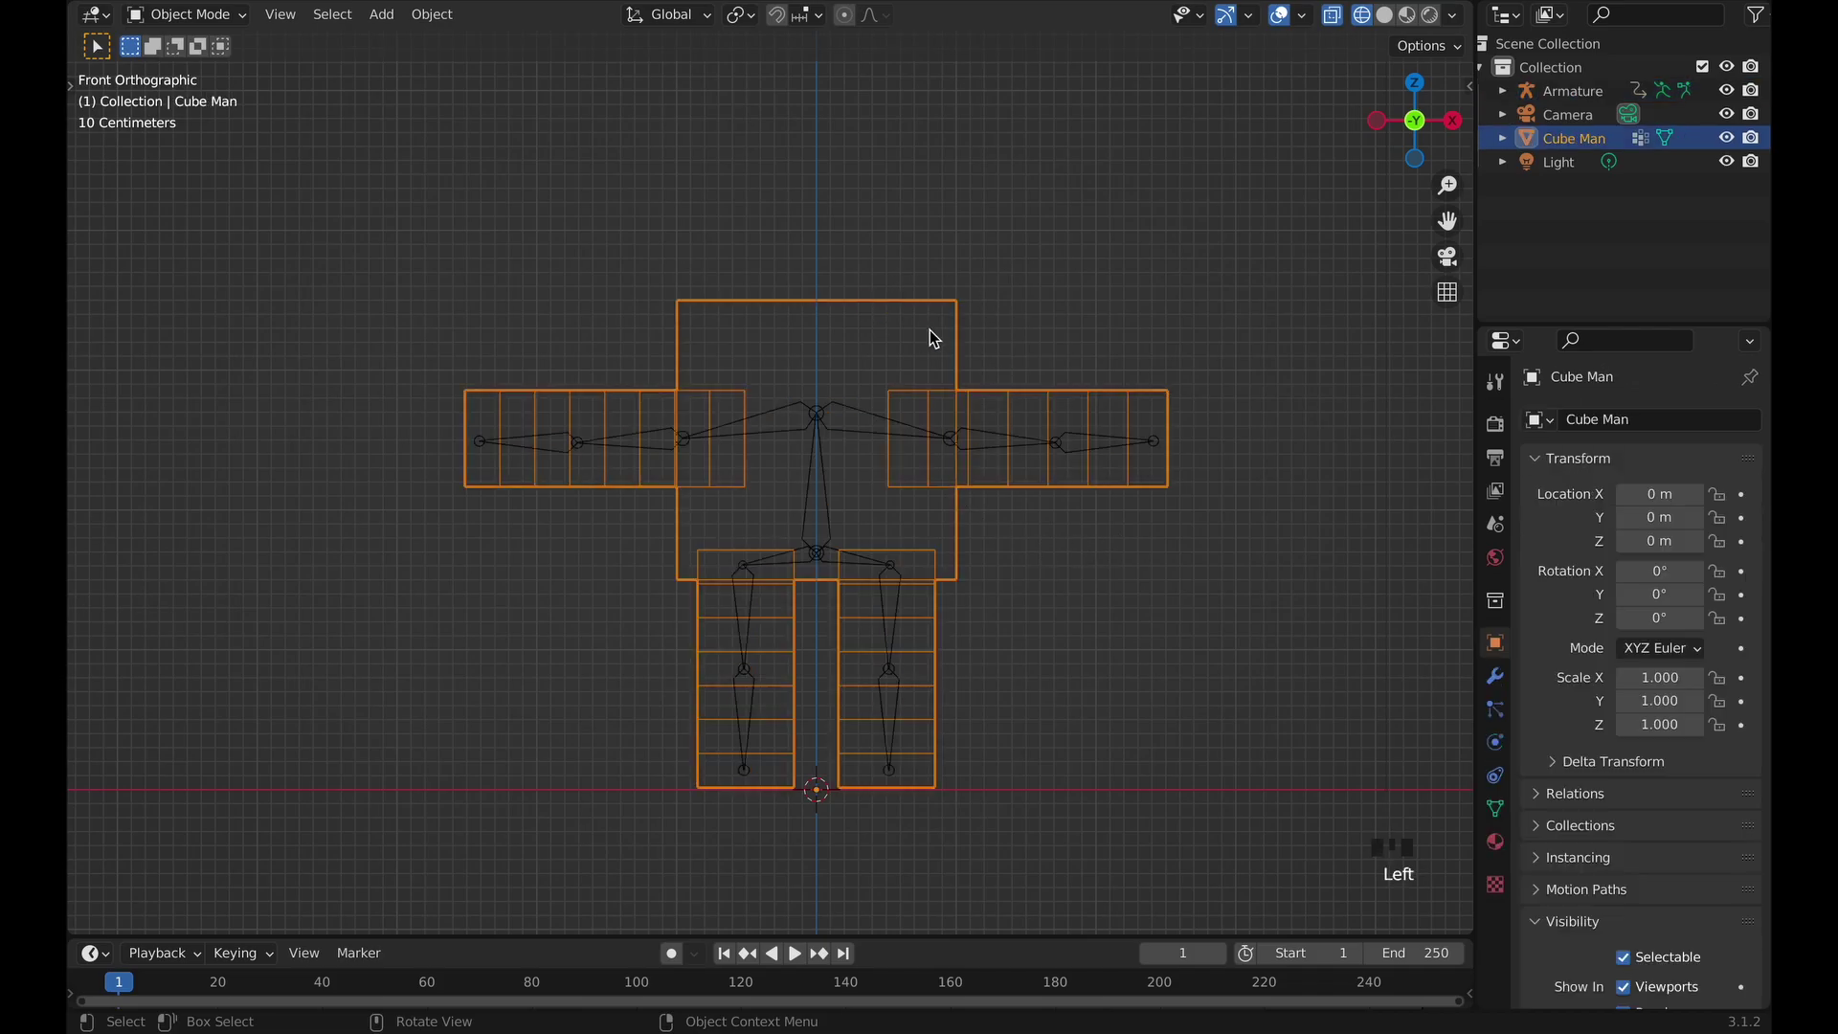
shift+click(821, 419)
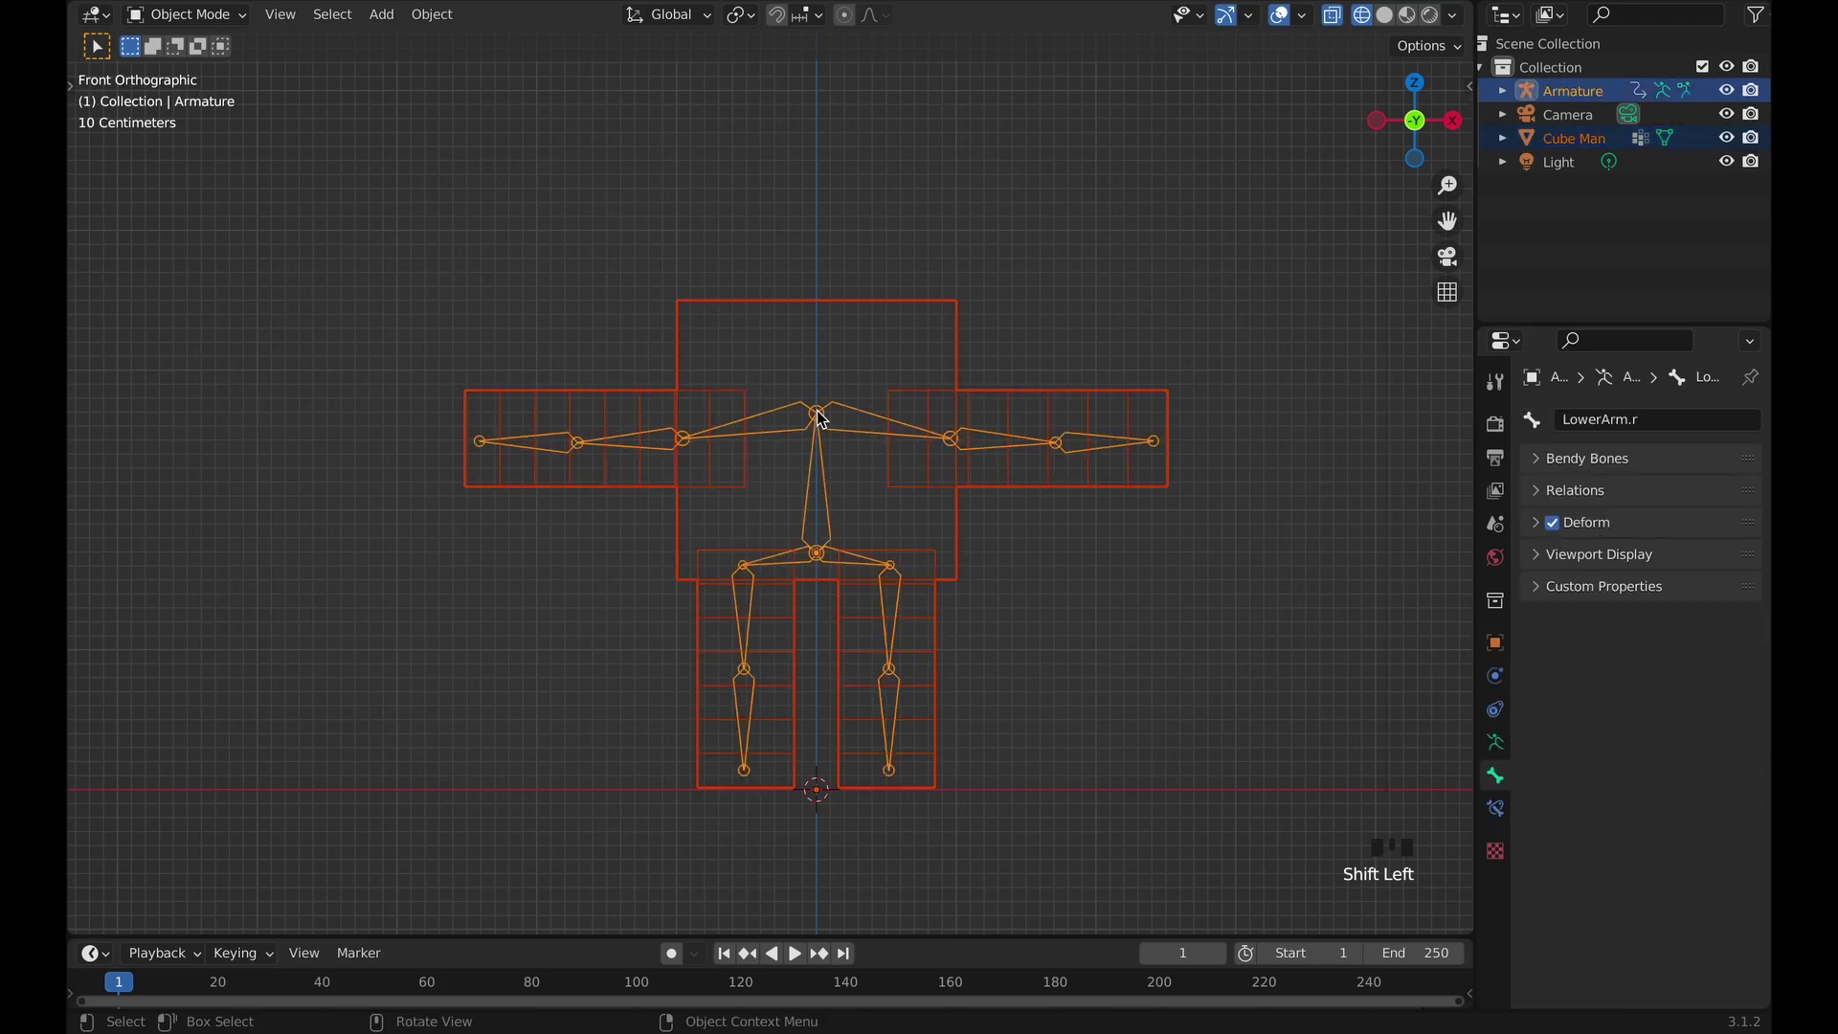
key(super+p)
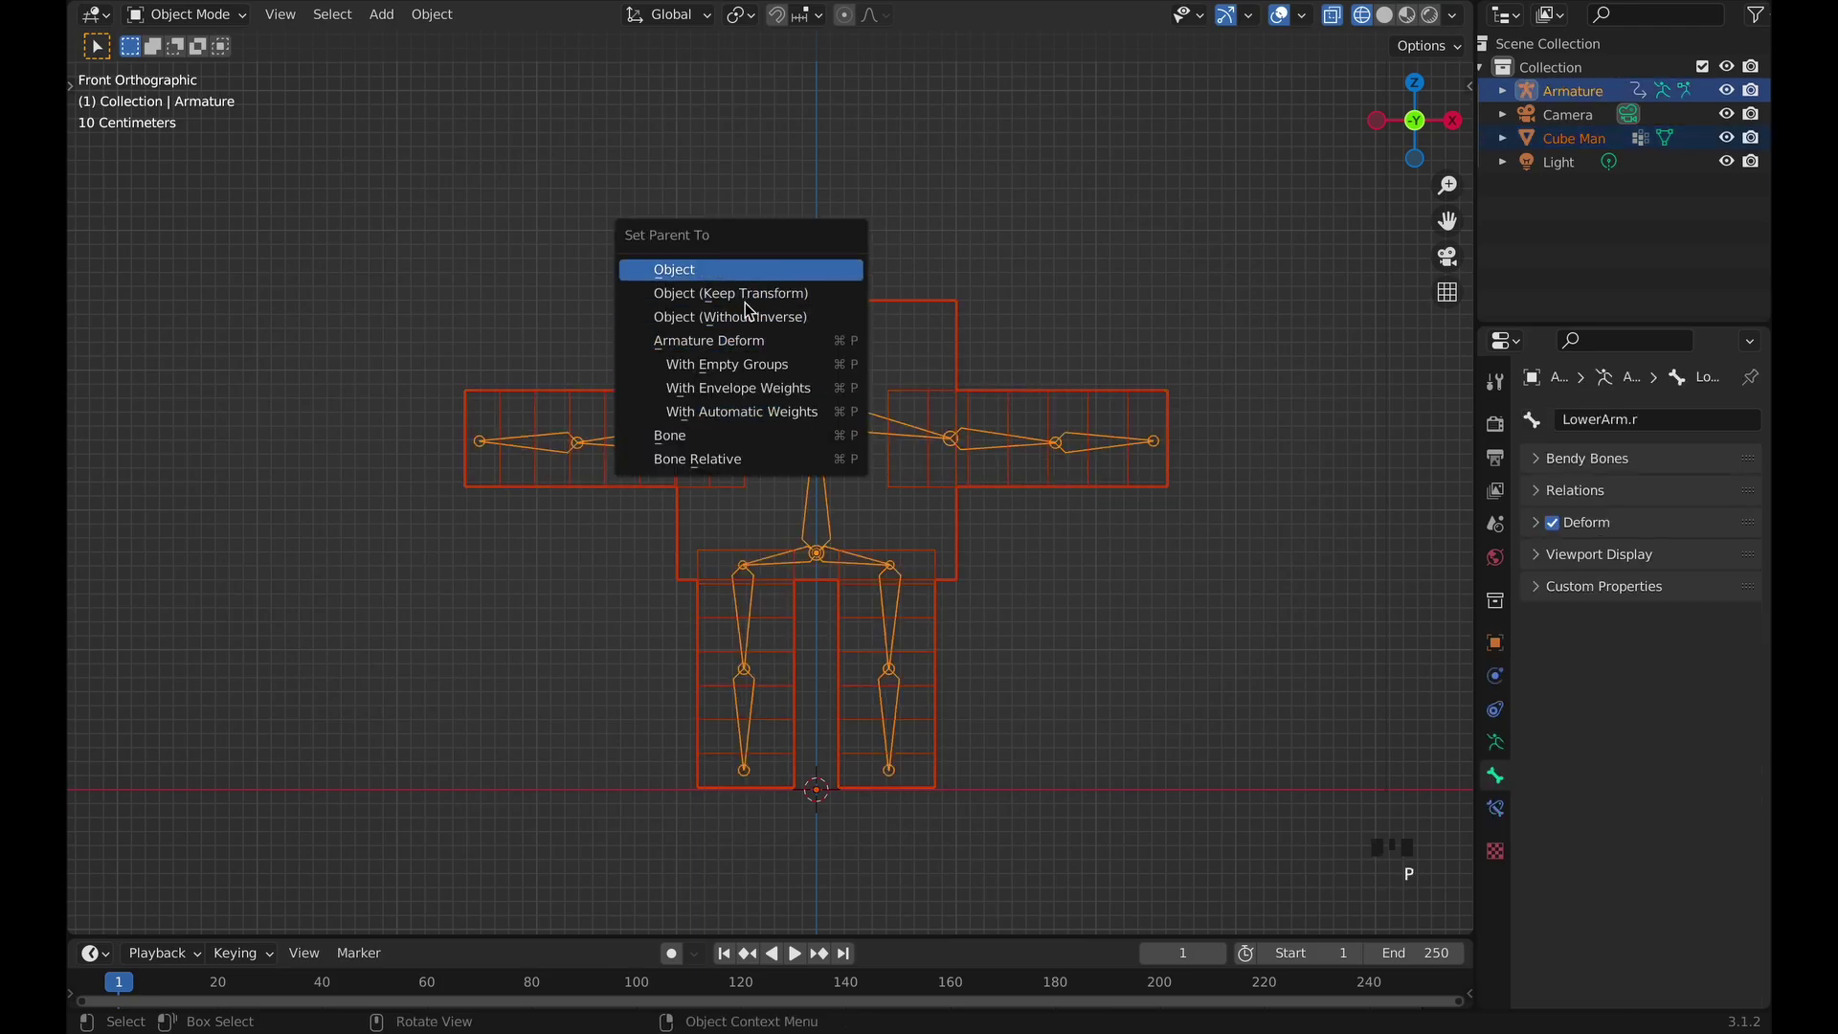
click(780, 423)
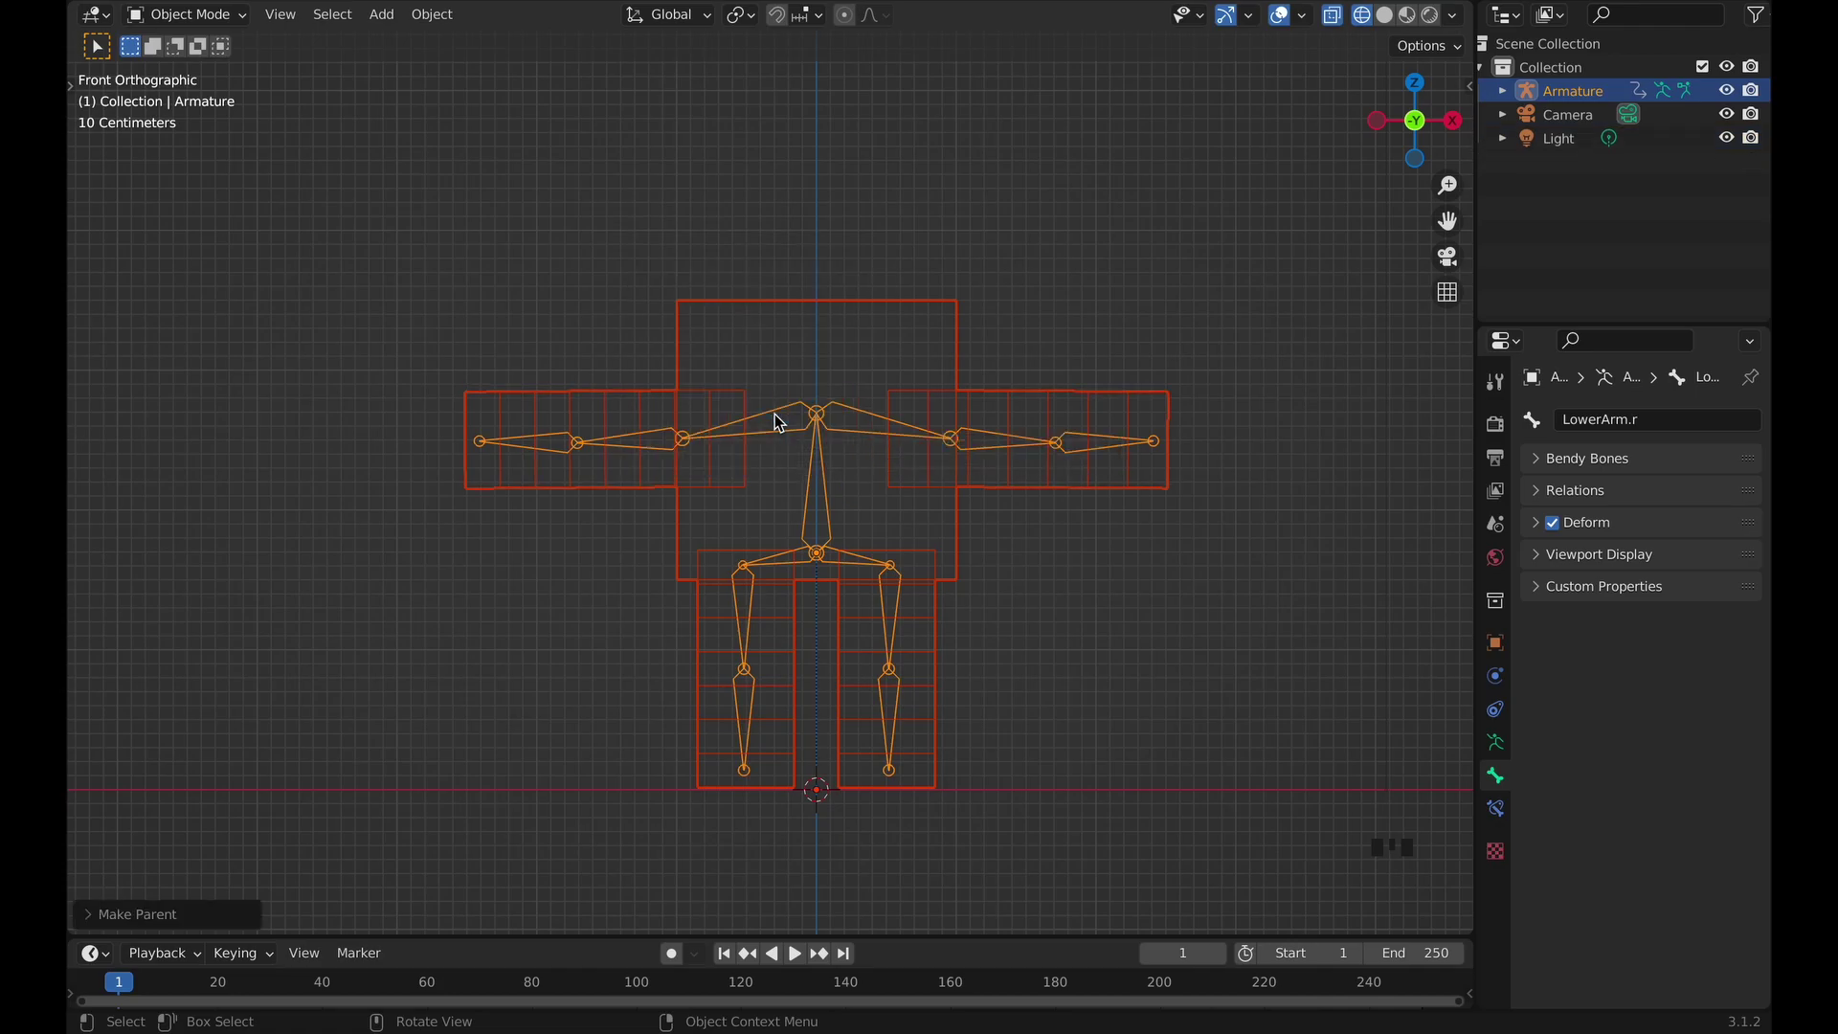
Select only the armature and switch it to Pose Mode.
click(799, 418)
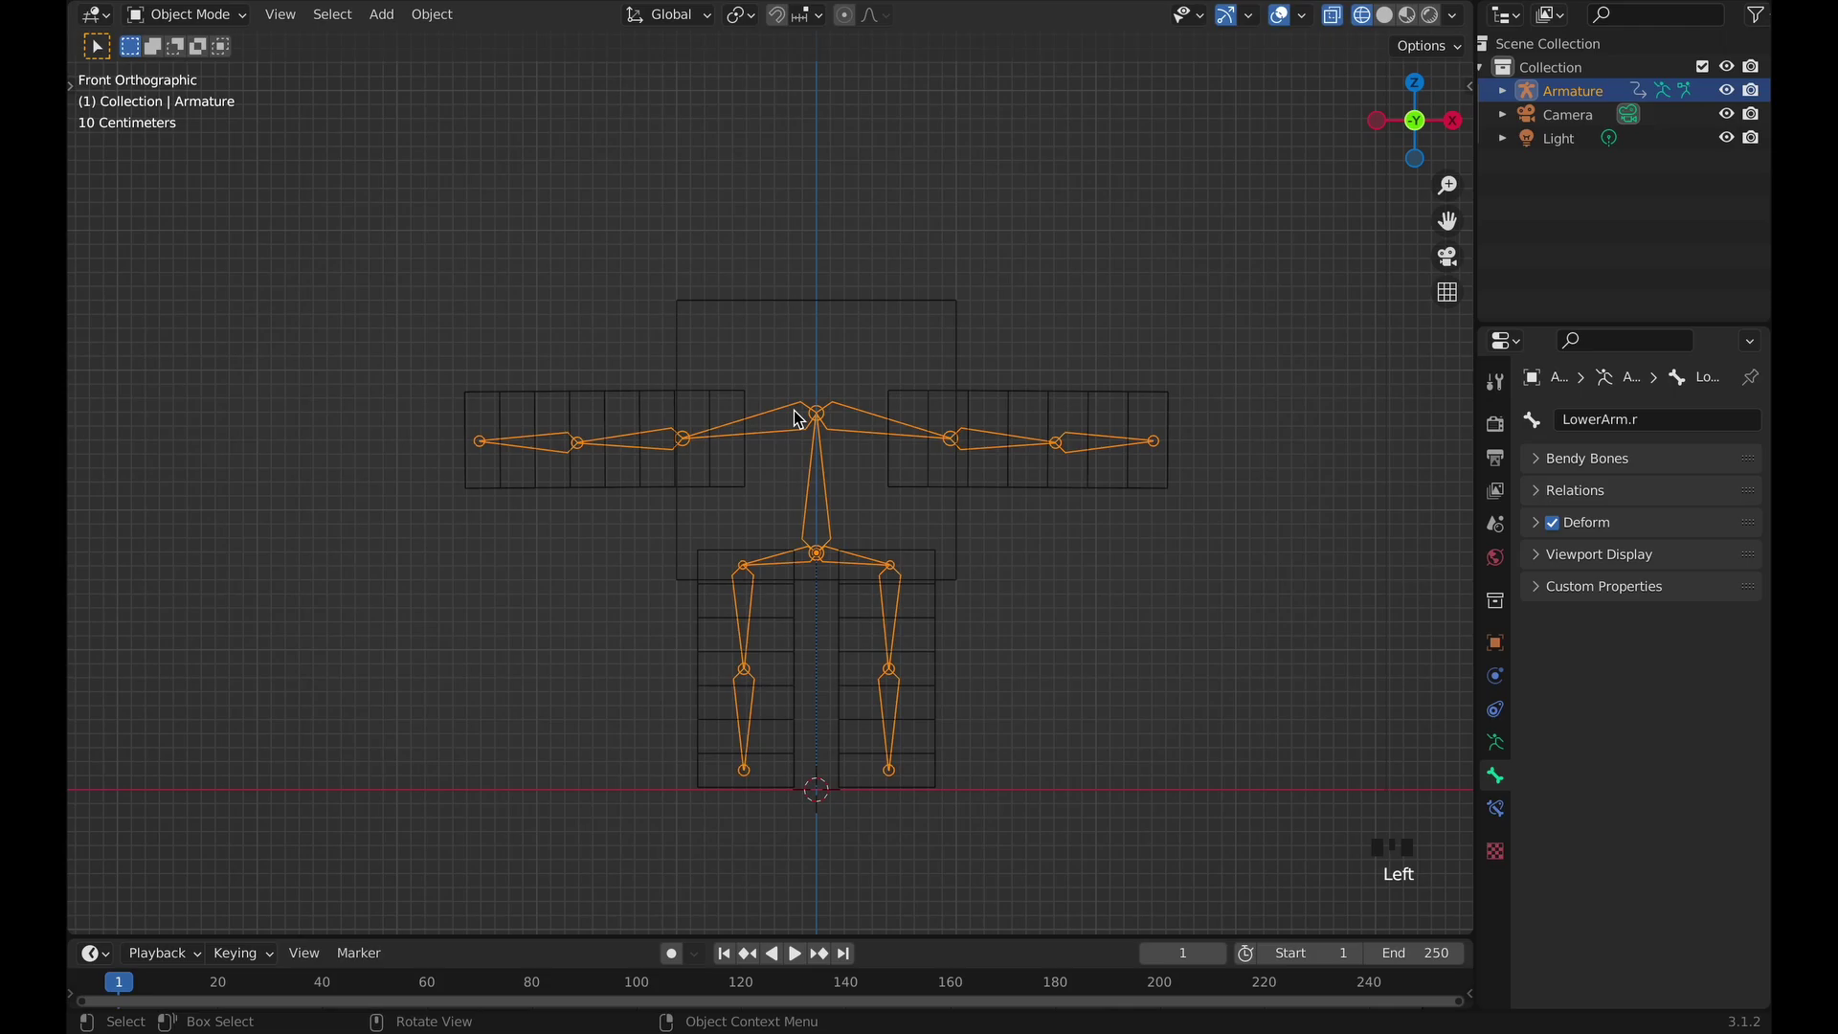
click(192, 15)
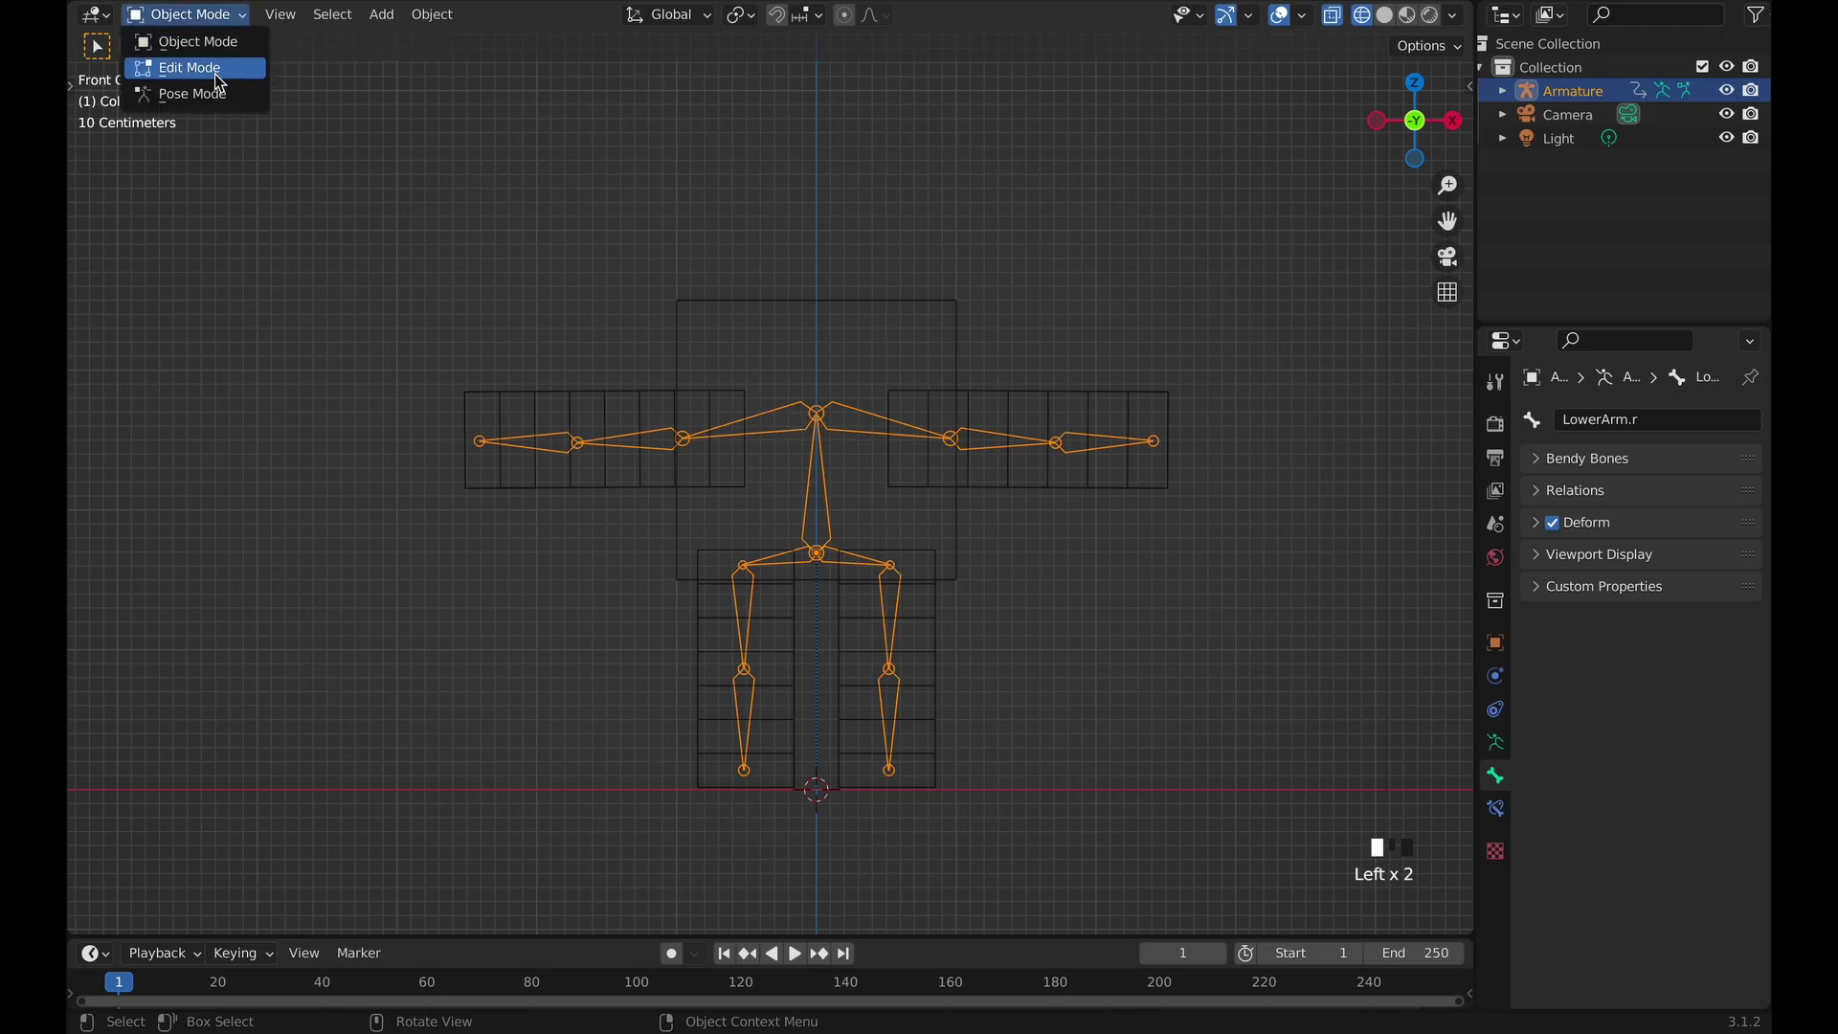
click(219, 94)
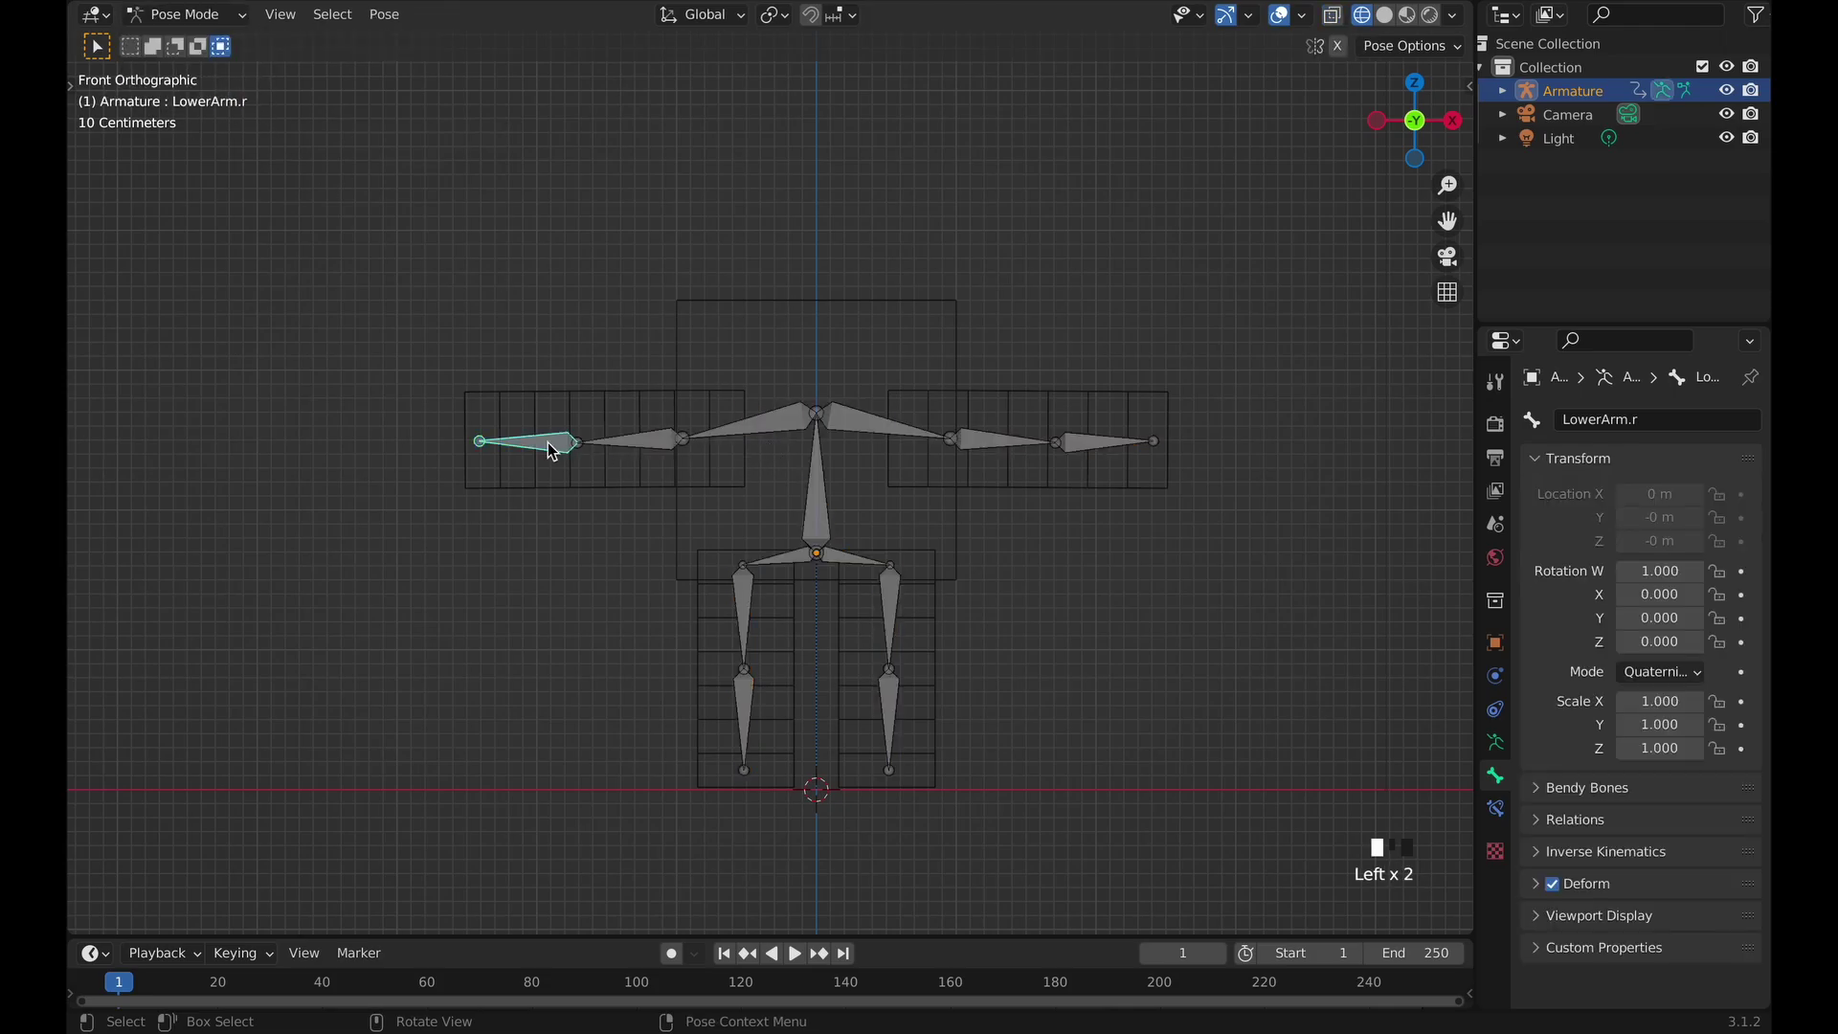
Test the arm deformation by rotating the LowerArm.r bone upward and the LowerArm.l bone downward.
key(r)
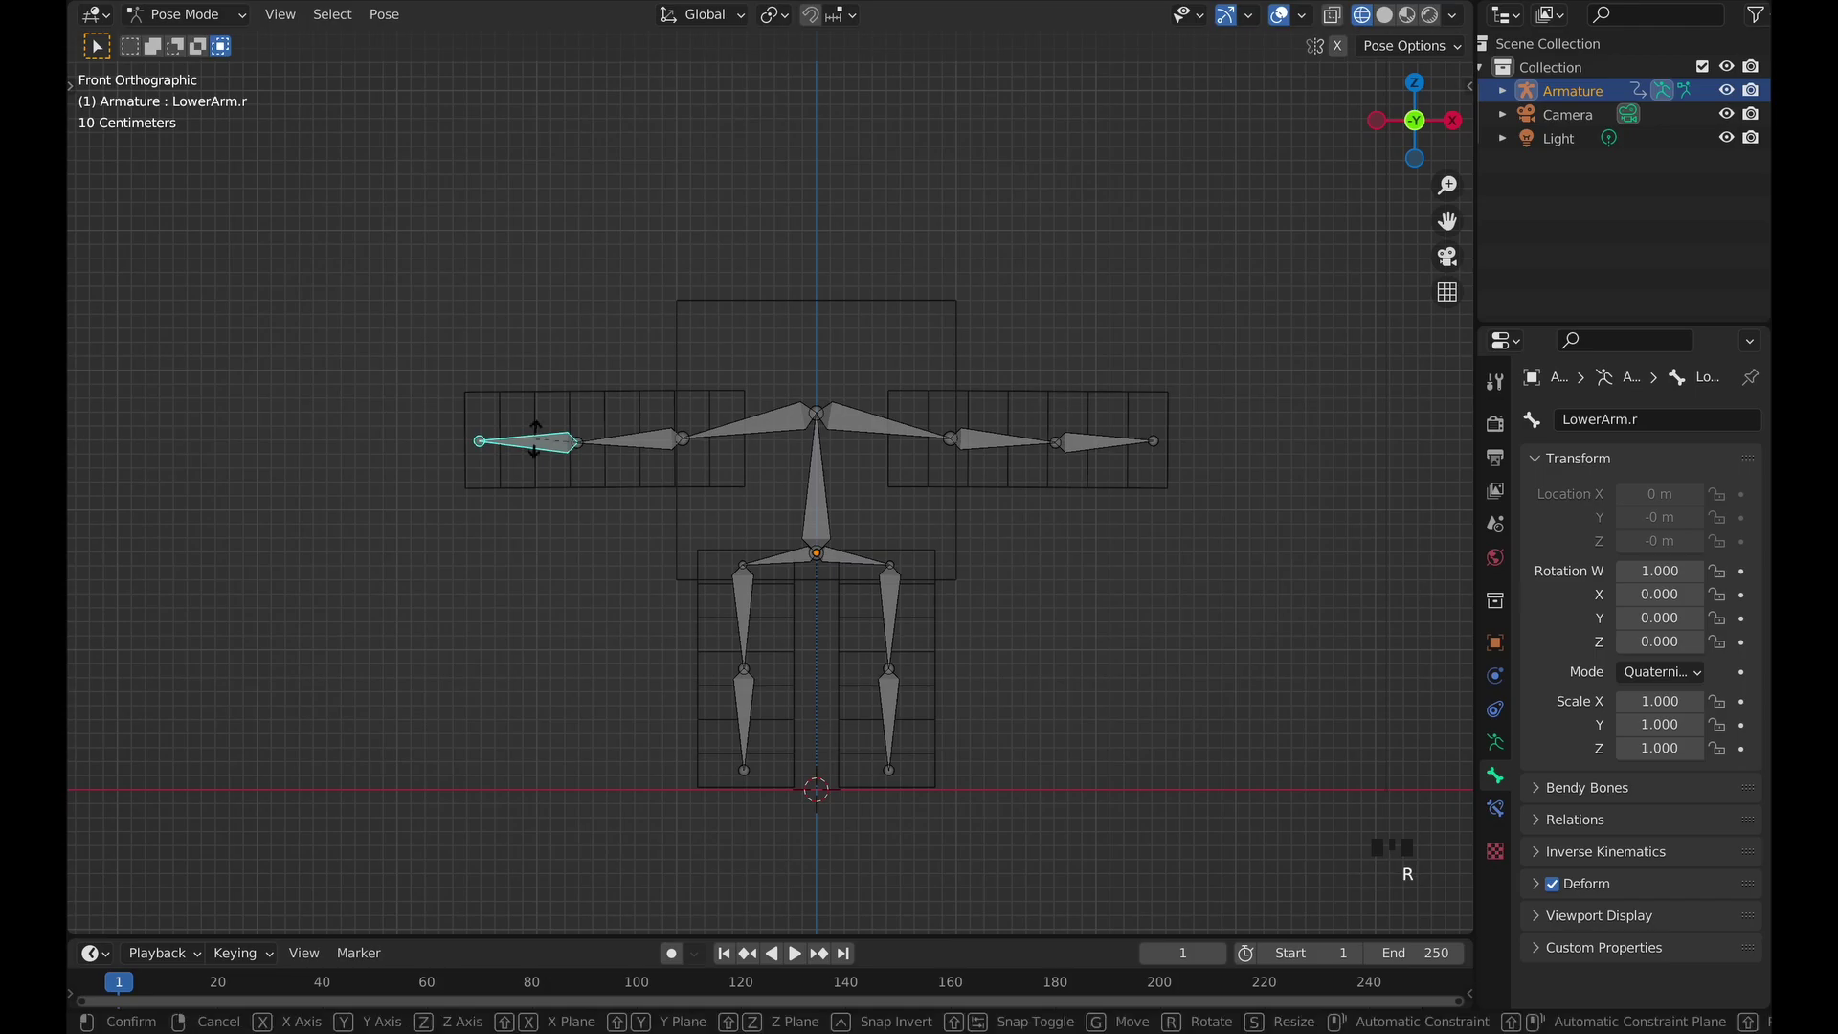
click(541, 287)
click(1082, 441)
key(r)
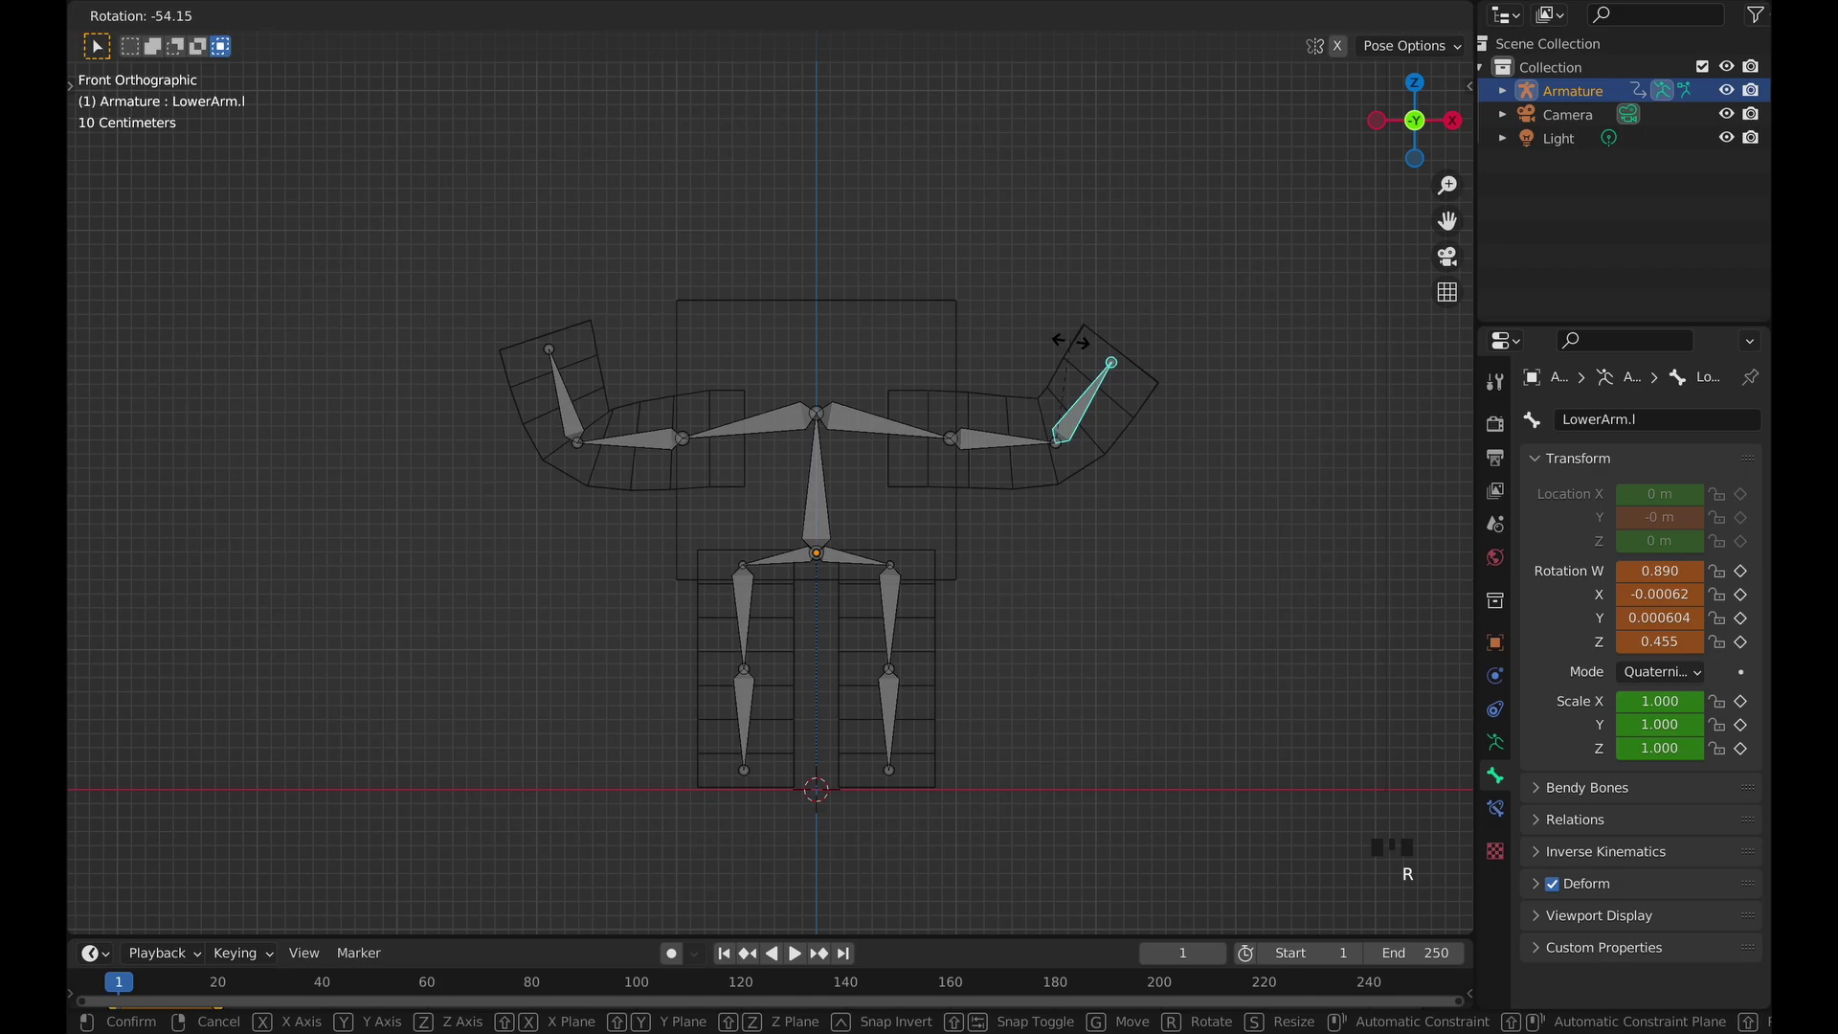
click(1059, 592)
Test the leg deformation by rotating the LowerLeg.l and LowerLeg.r bones outward.
click(898, 686)
key(r)
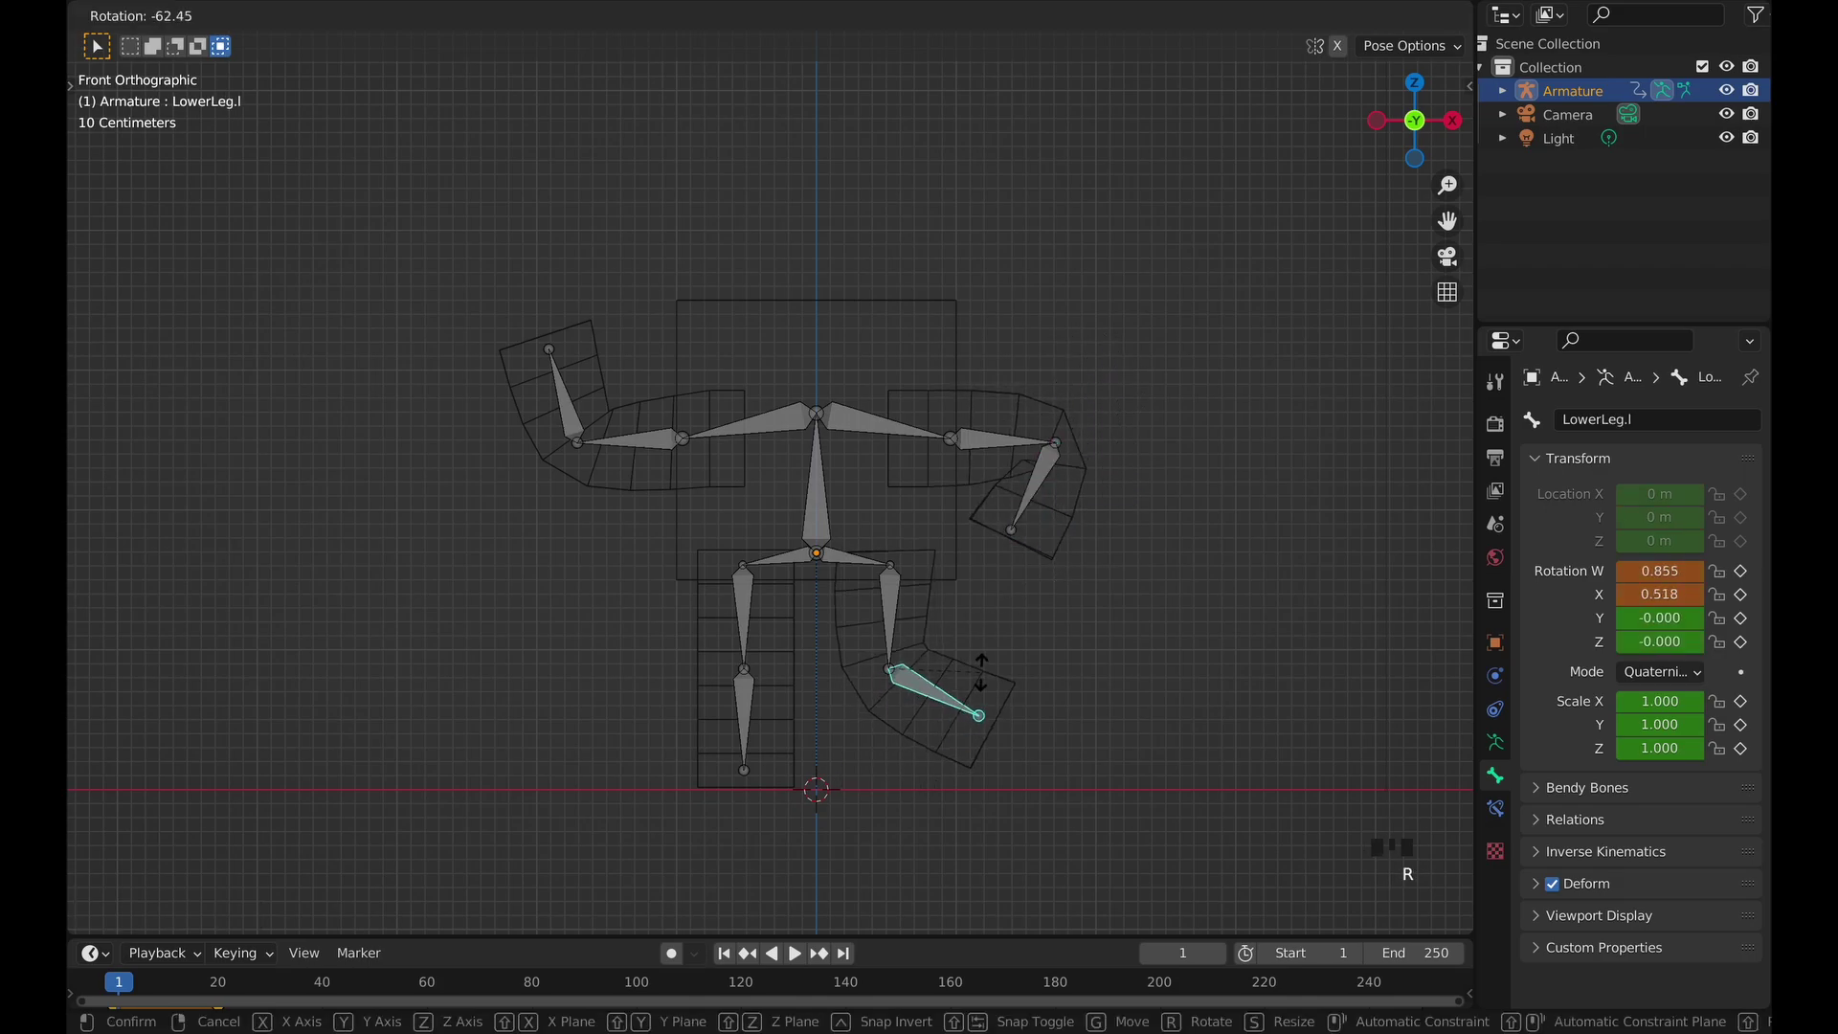
click(976, 670)
click(757, 690)
key(r)
click(662, 676)
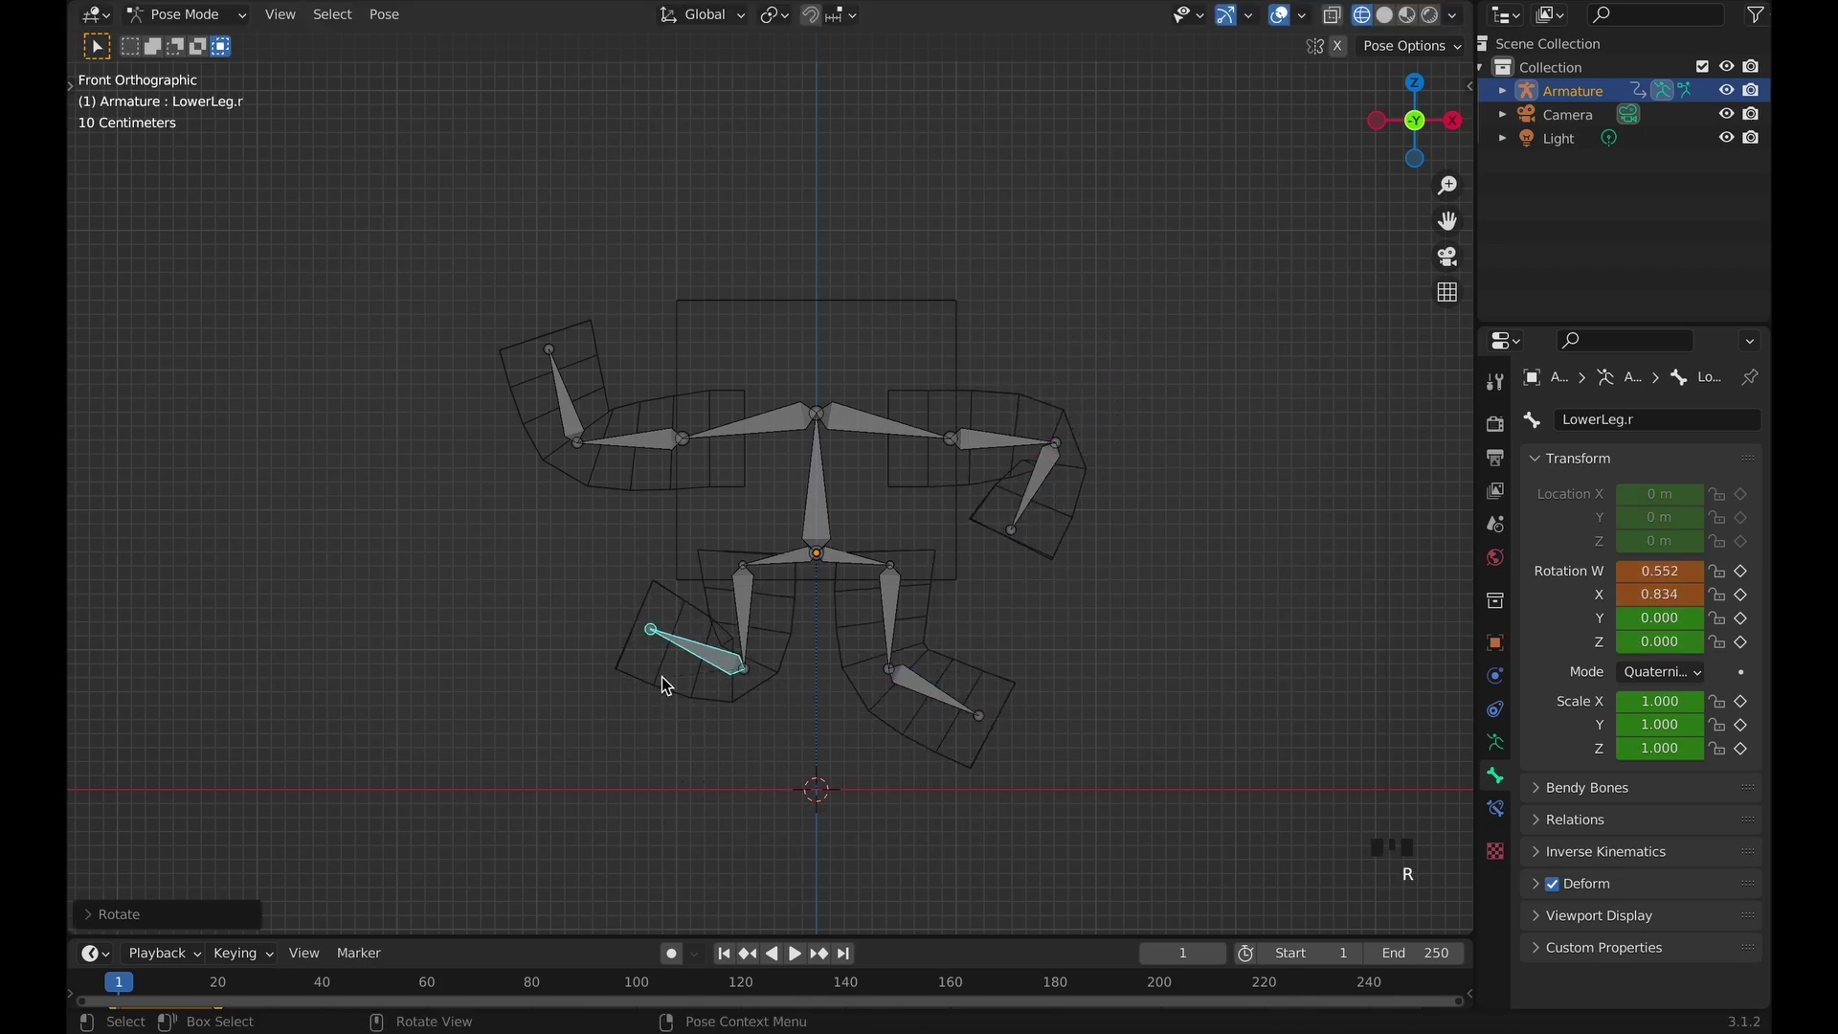
Select all bones and clear their rotation to restore the rest pose.
key(a)
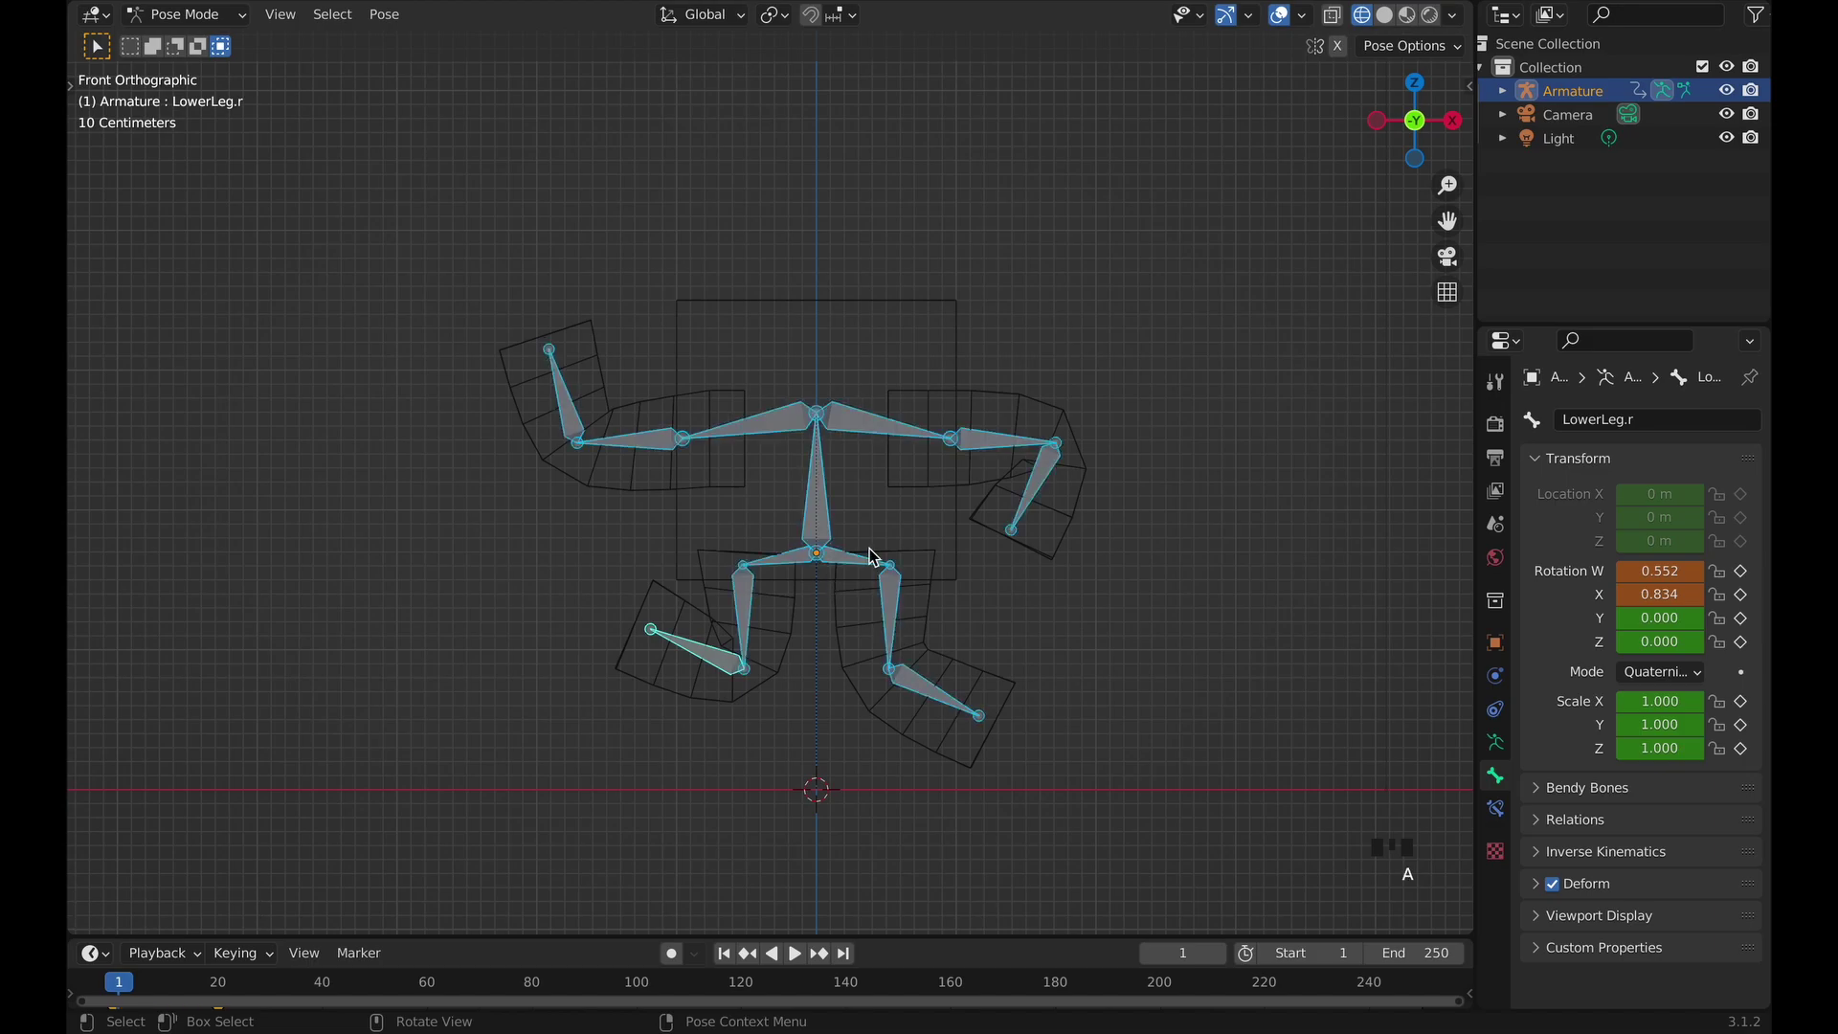
key(alt+r)
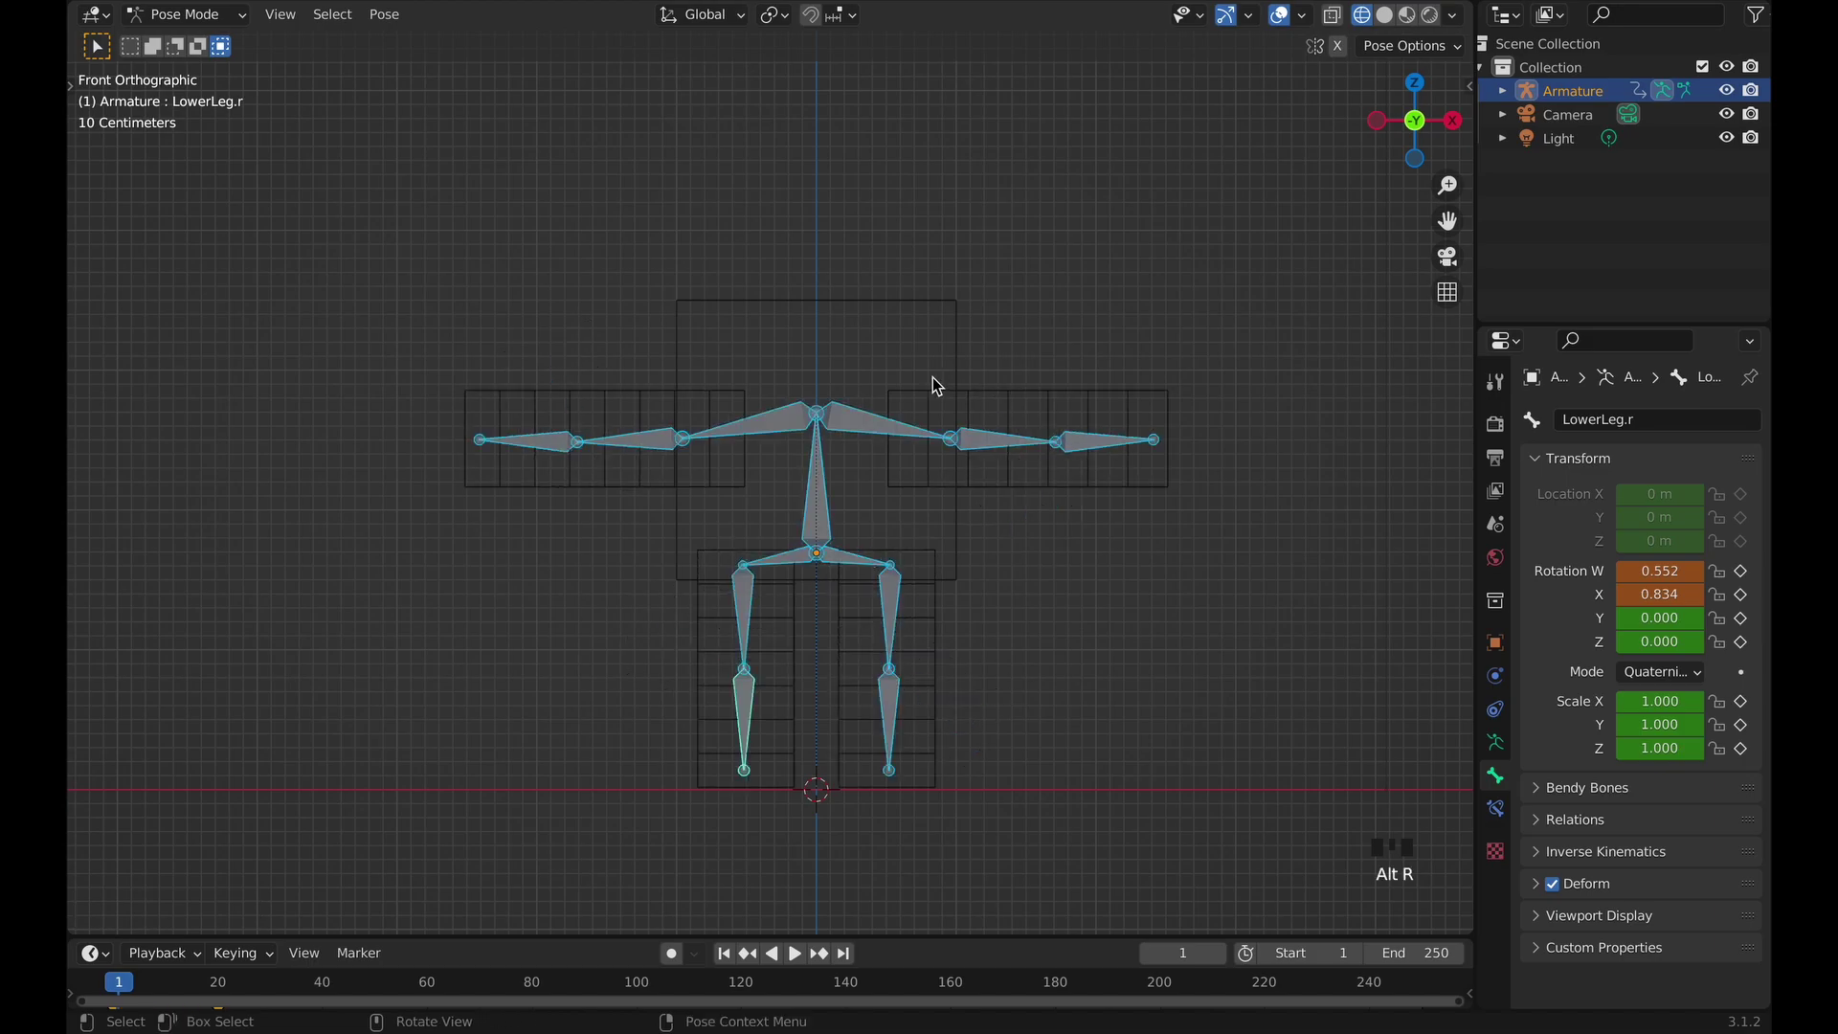
Try moving the central body bone to test how the mesh follows, then cancel the move.
click(822, 515)
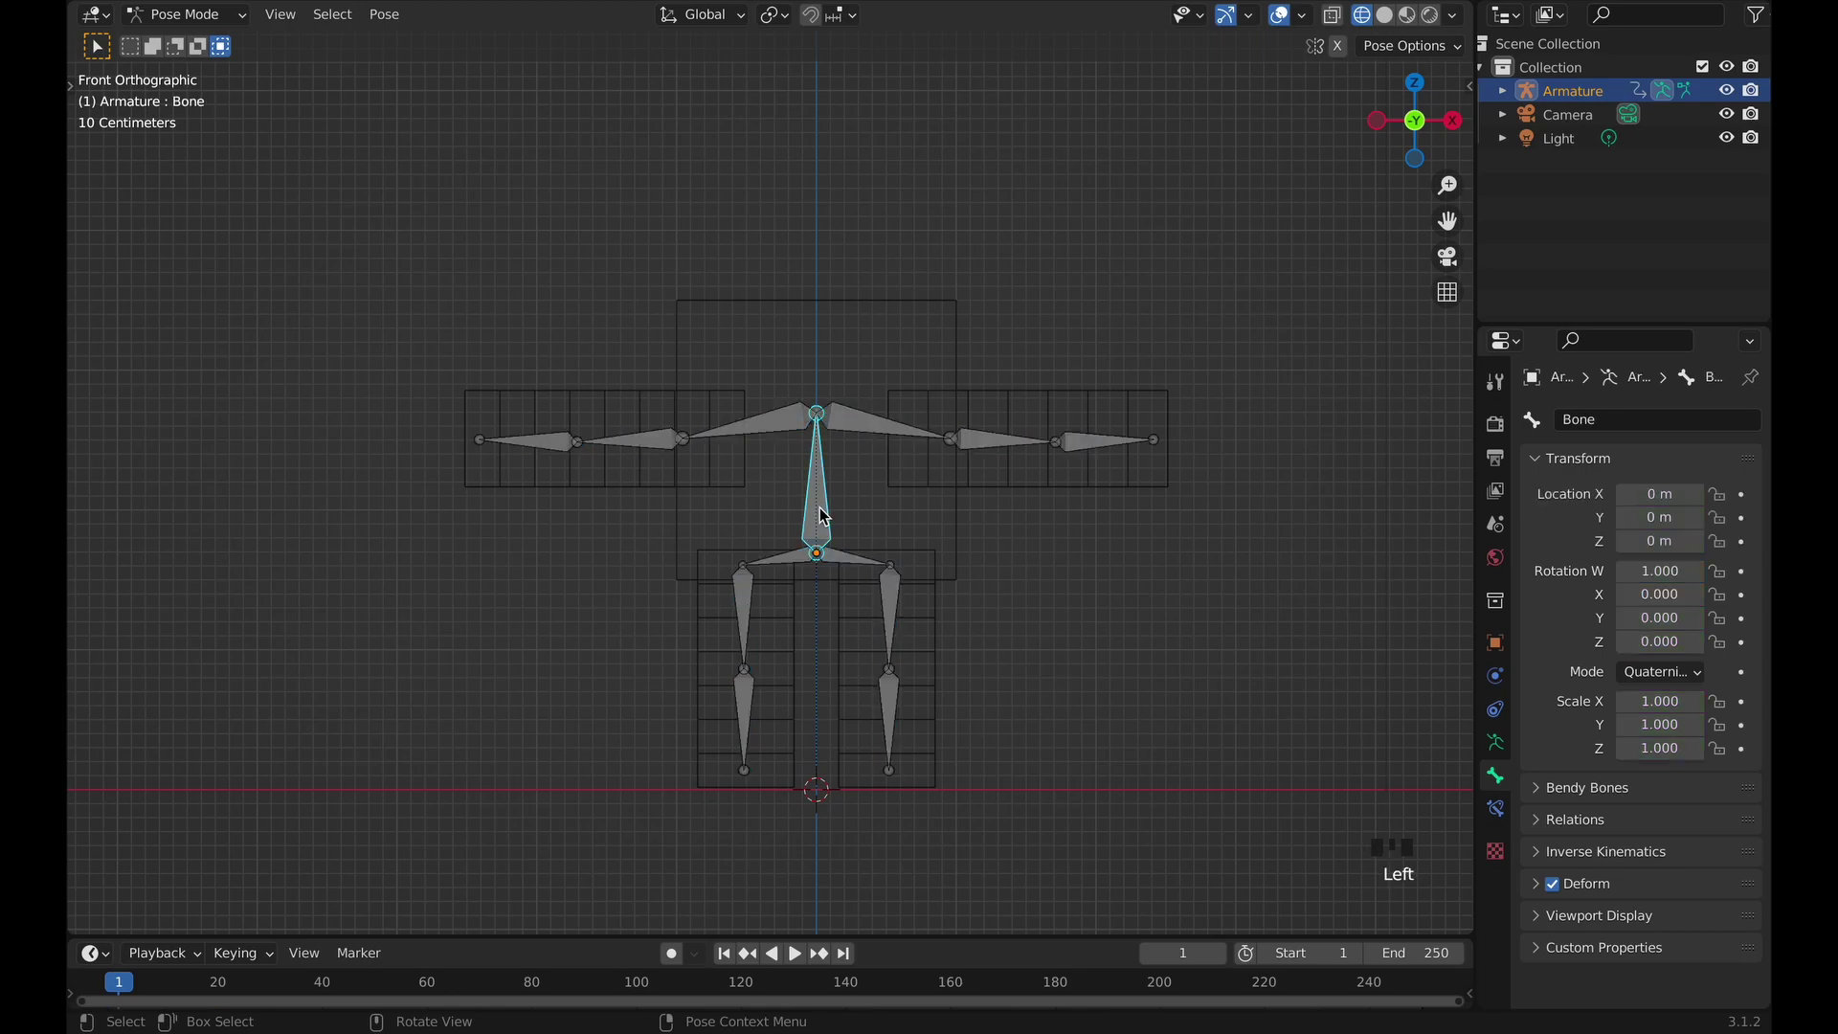
key(g)
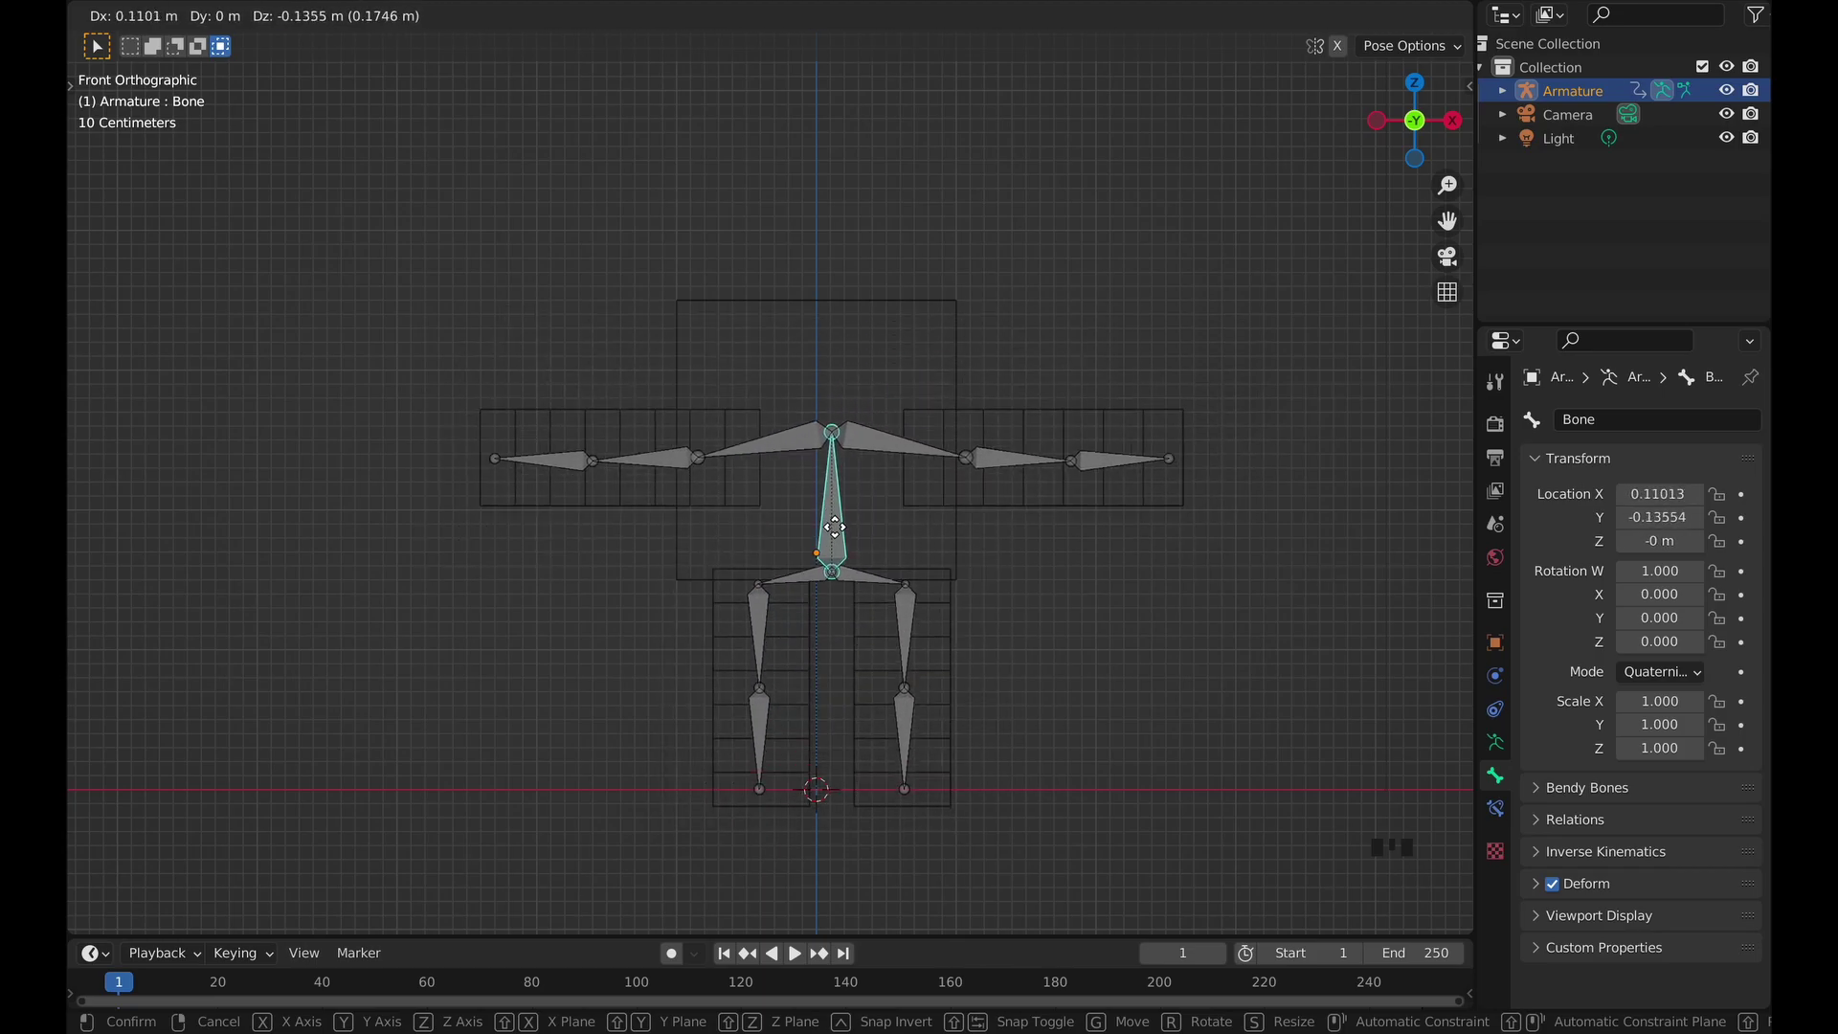
right_click(862, 529)
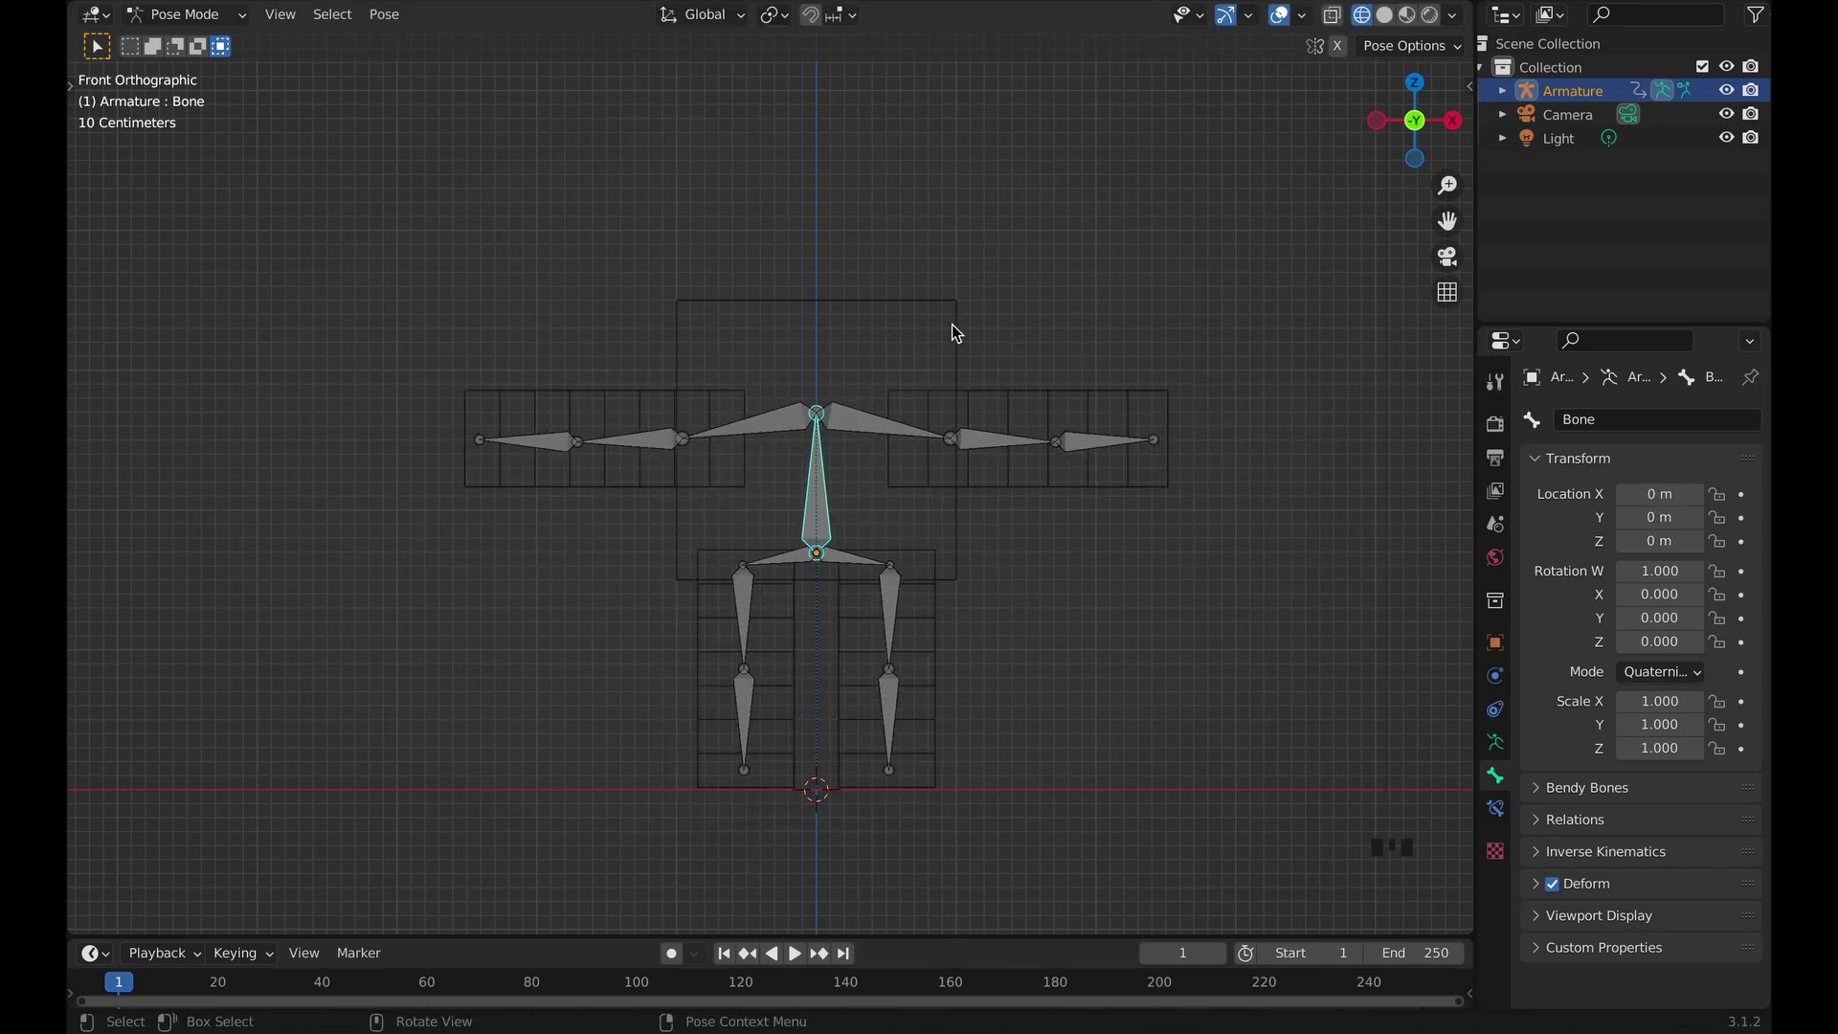
In Object Mode, add the Cube Man mesh to the armature selection and switch to Weight Paint mode.
click(239, 15)
click(239, 41)
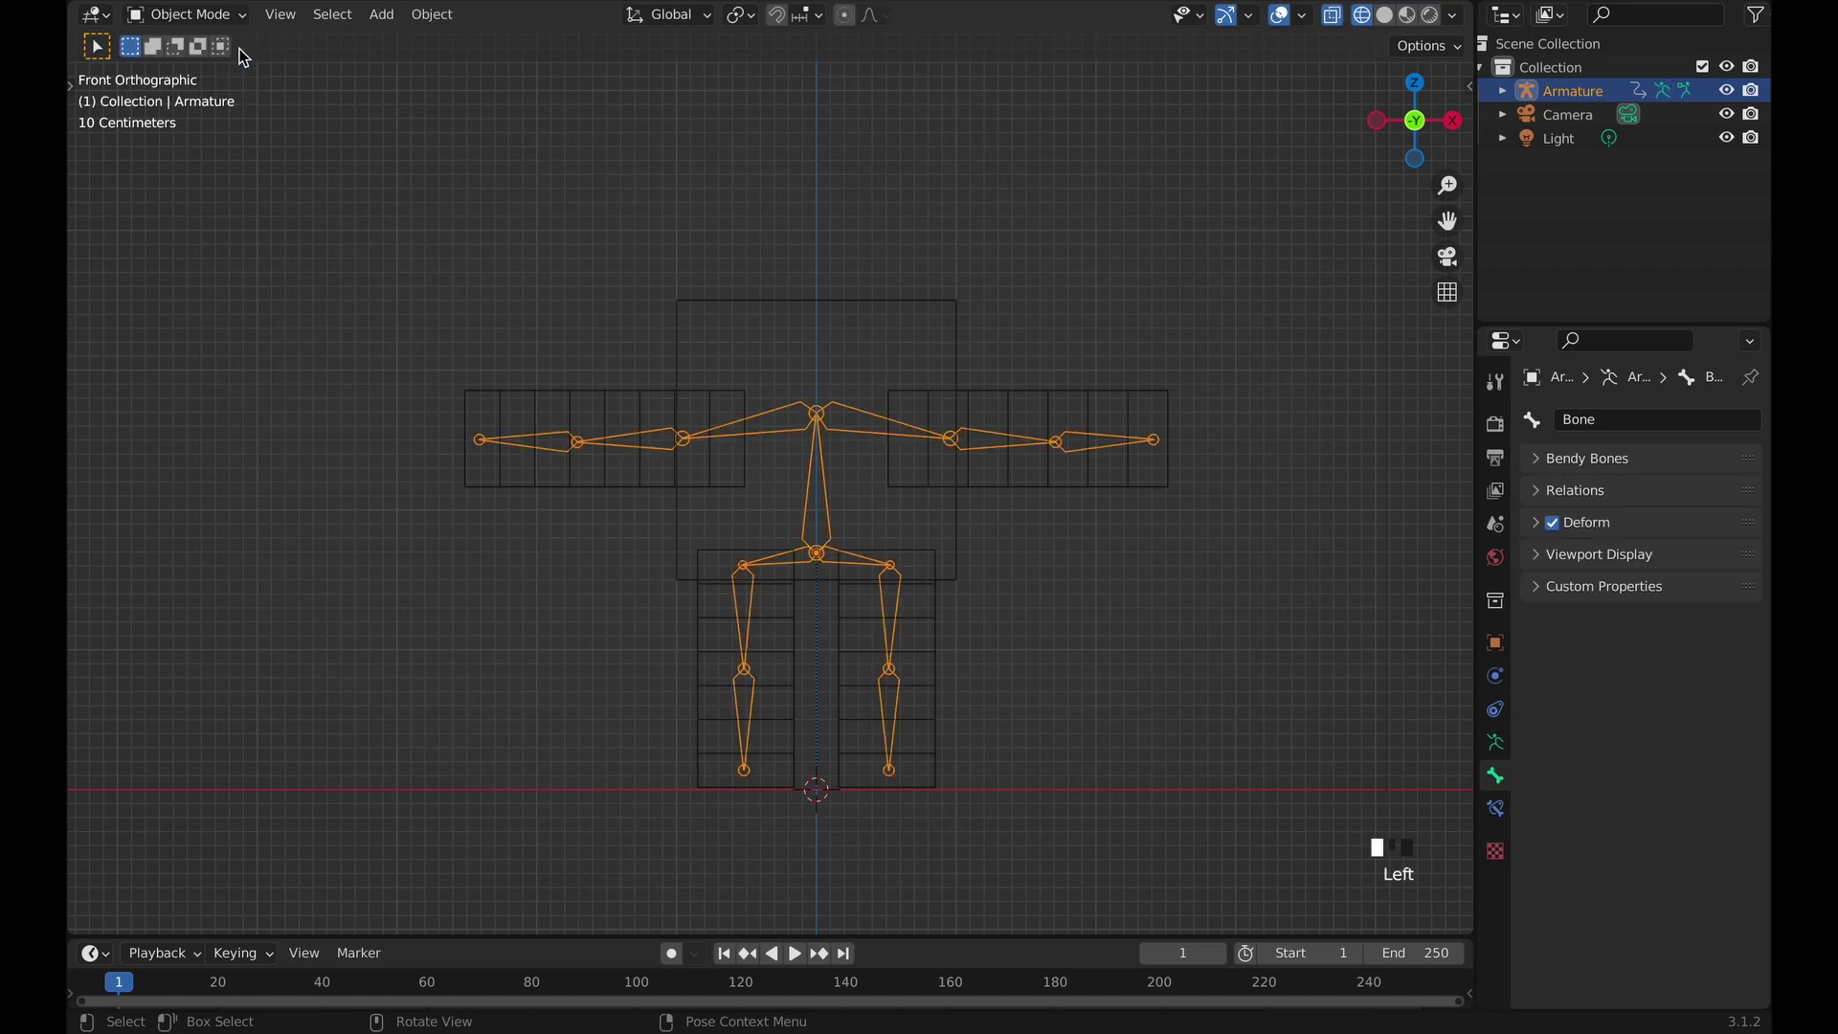
key(shift)
shift+click(927, 479)
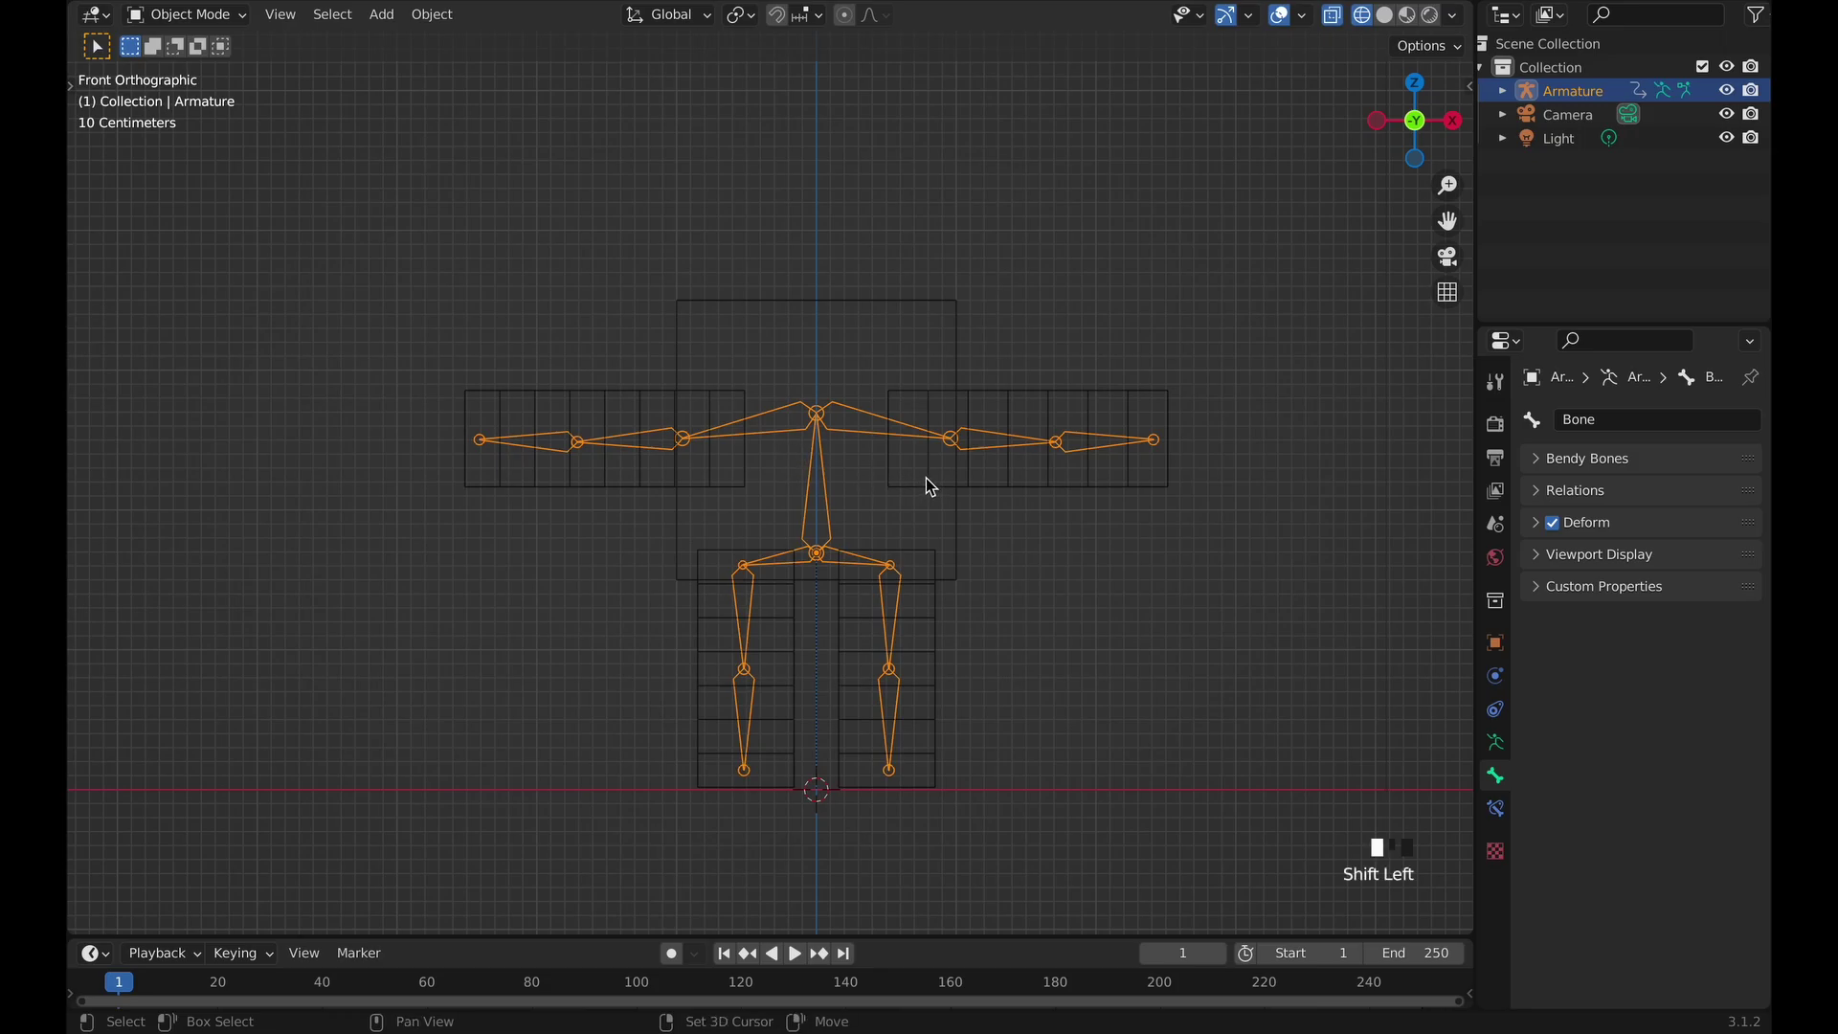
click(228, 17)
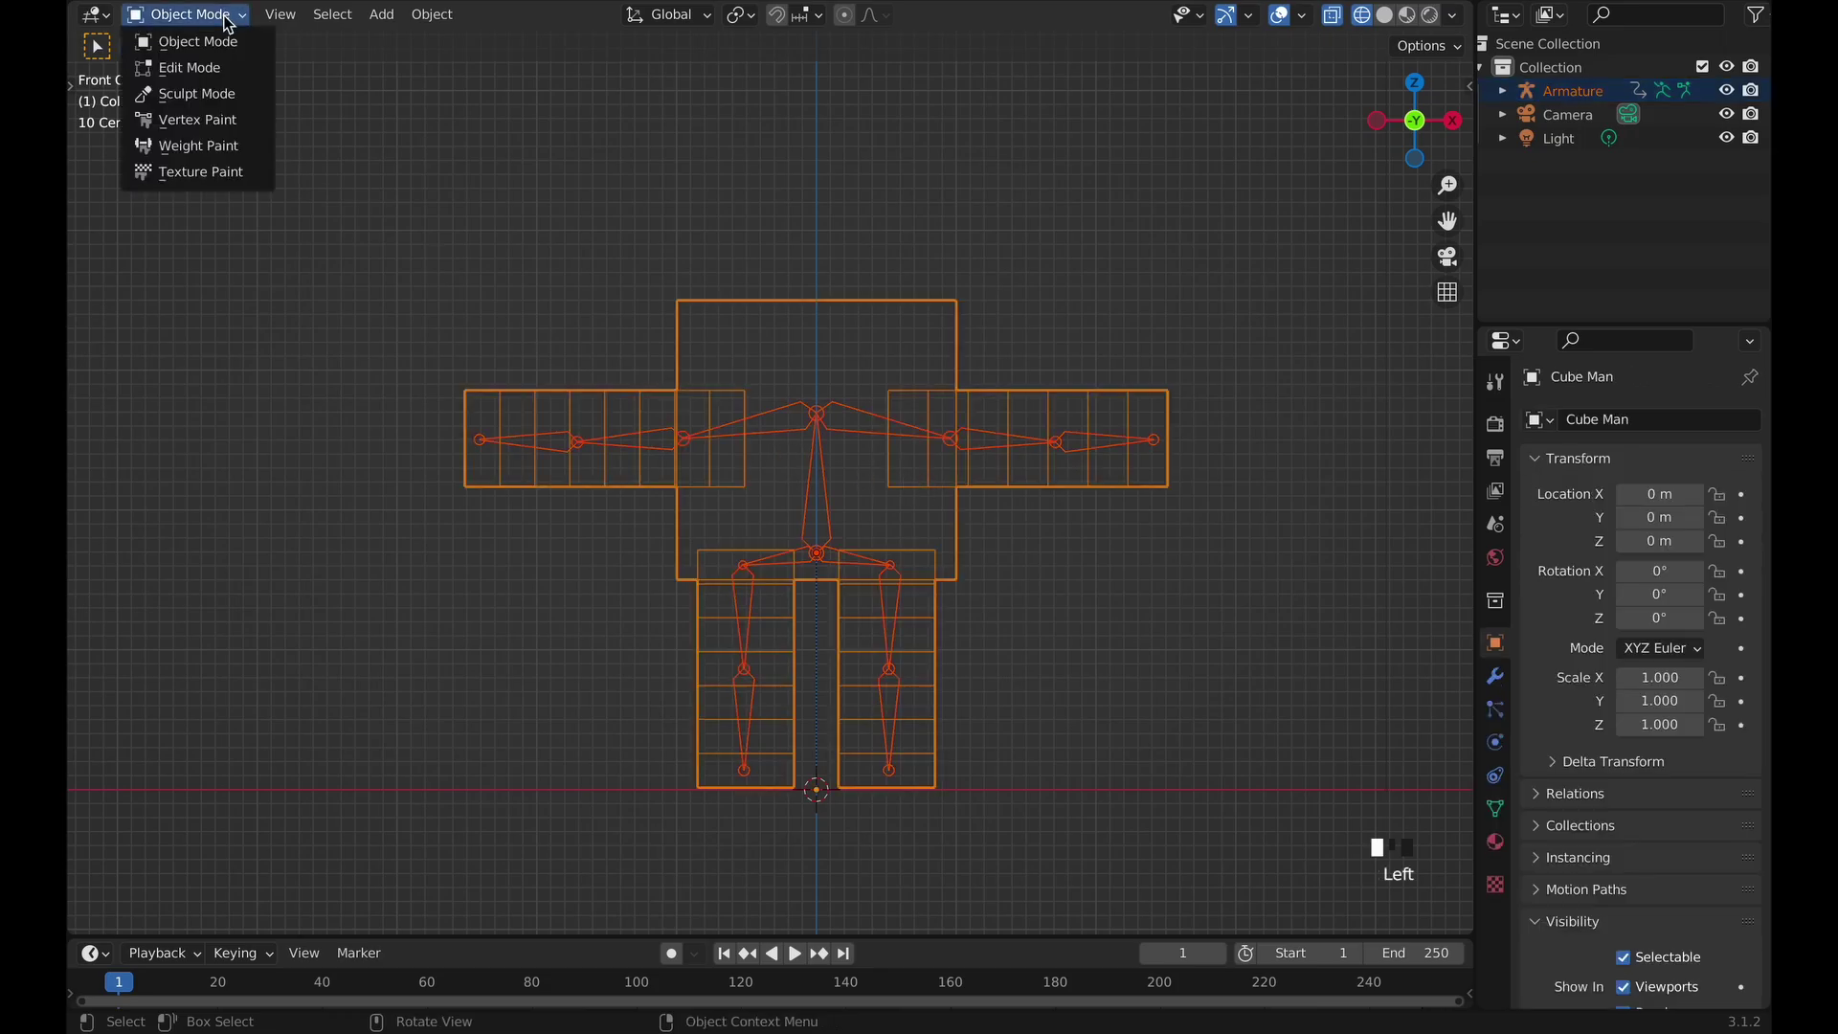
click(230, 146)
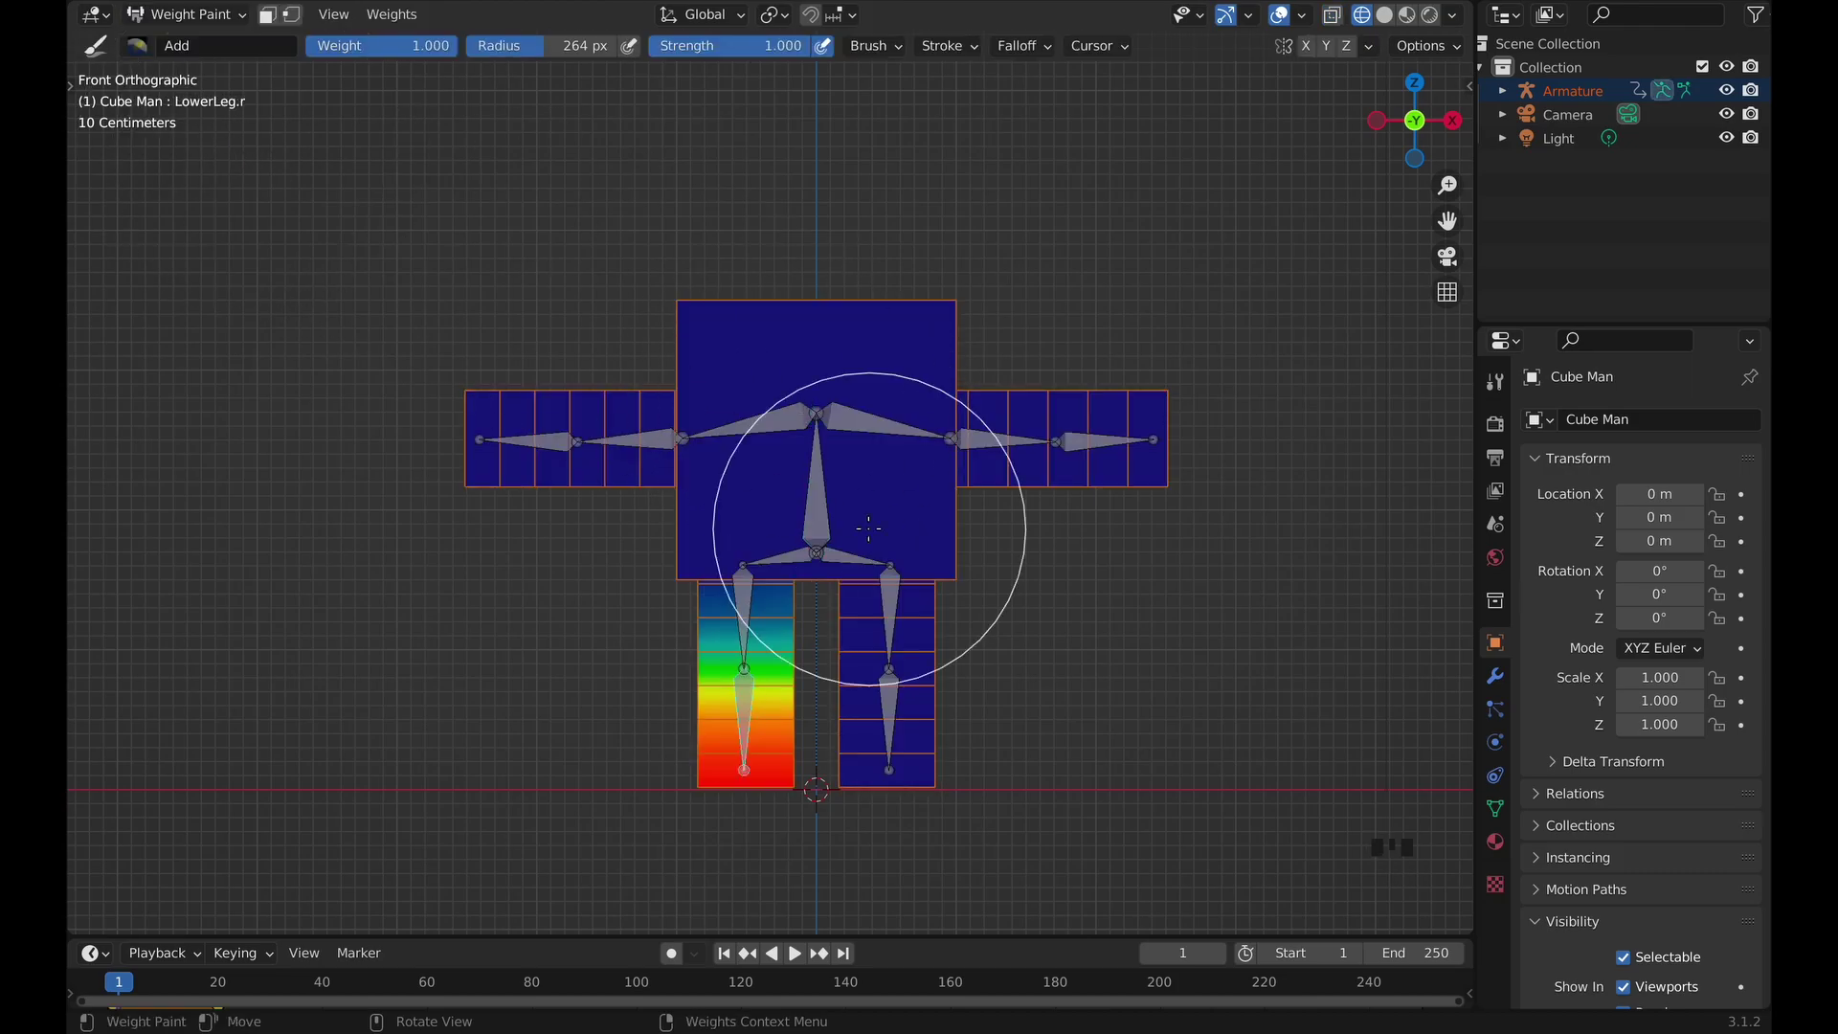
Examine the weight distribution of the leg, arm and shoulder bones one after another.
ctrl+click(743, 592)
ctrl+click(888, 623)
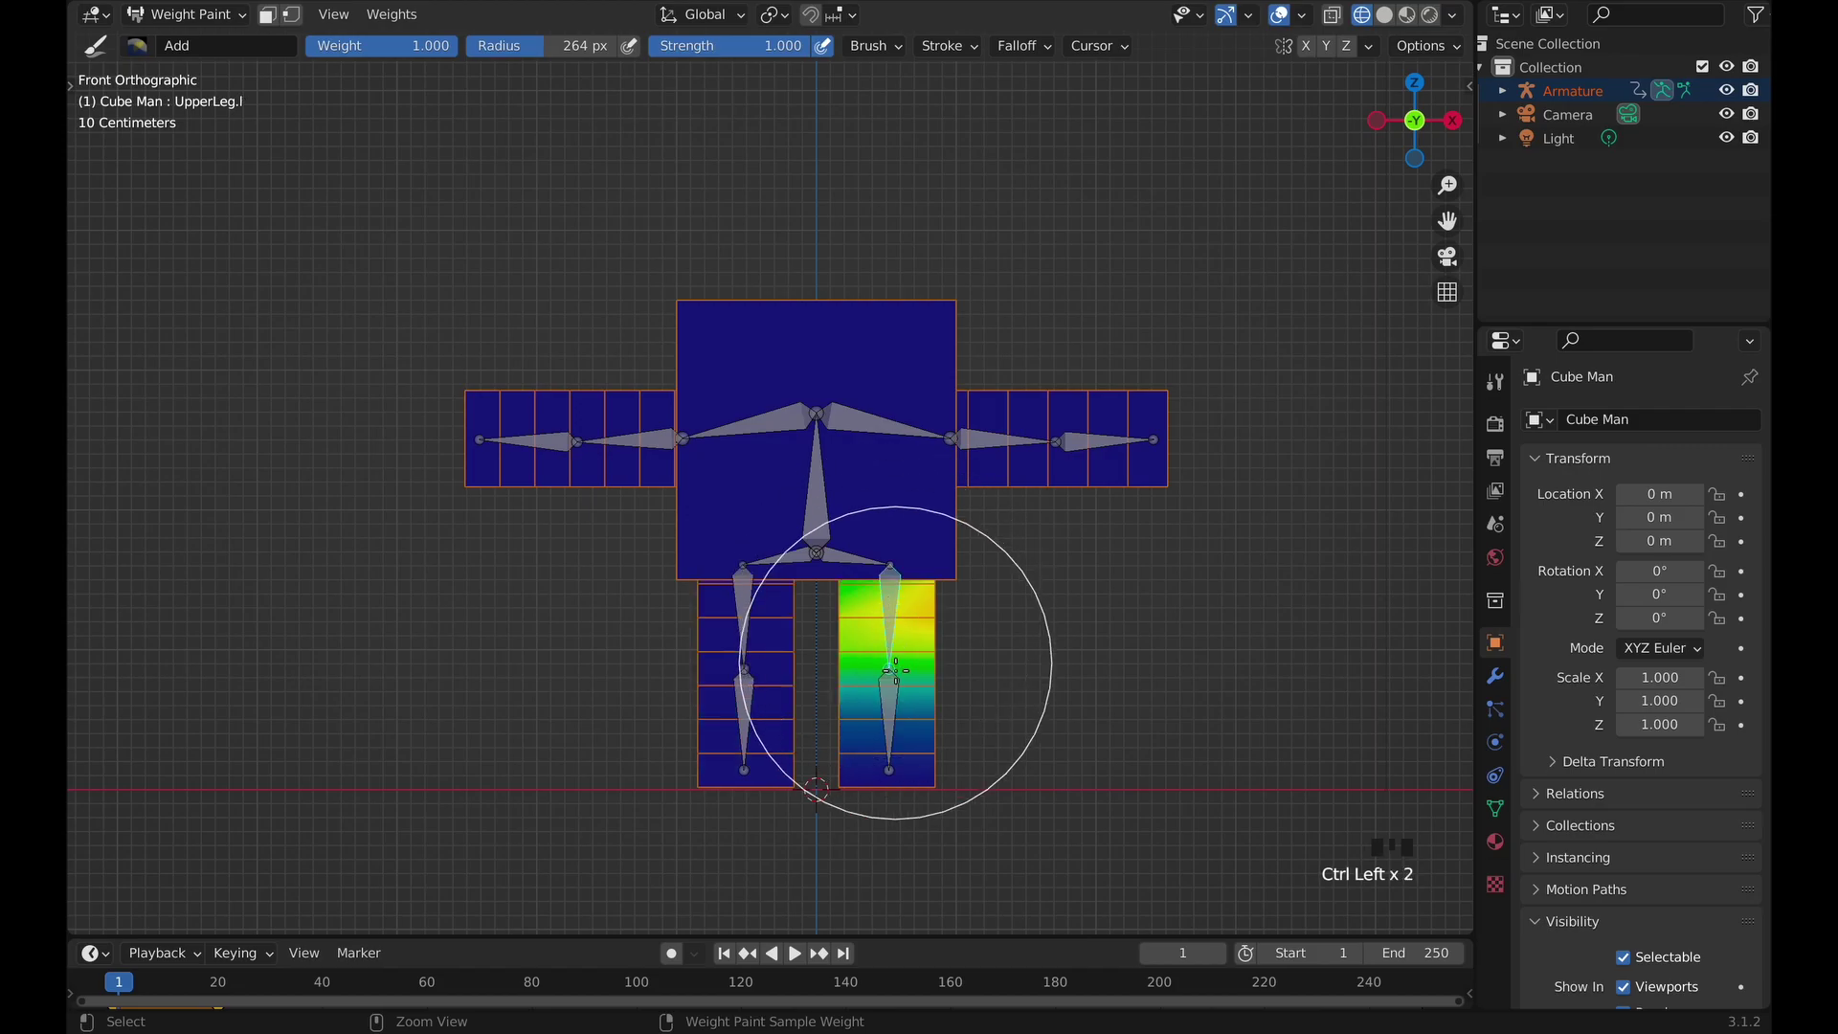
ctrl+click(889, 696)
ctrl+click(982, 437)
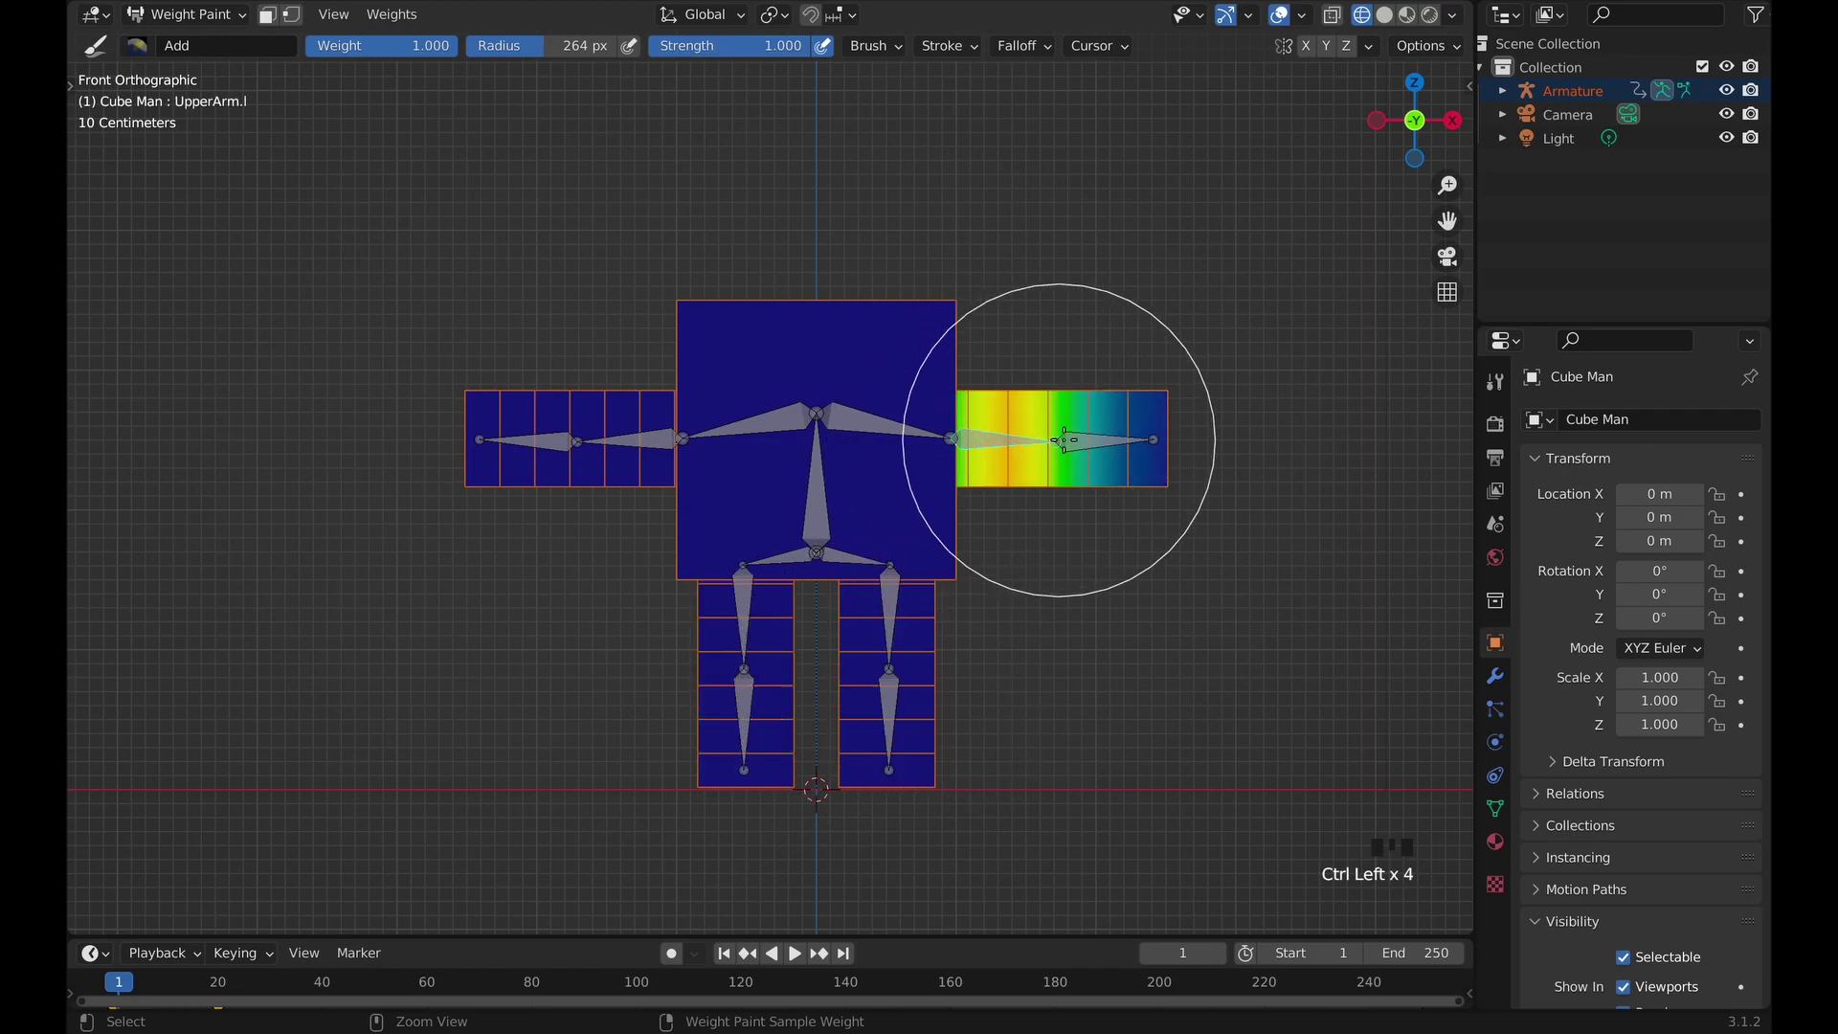
ctrl+click(1084, 440)
ctrl+click(637, 441)
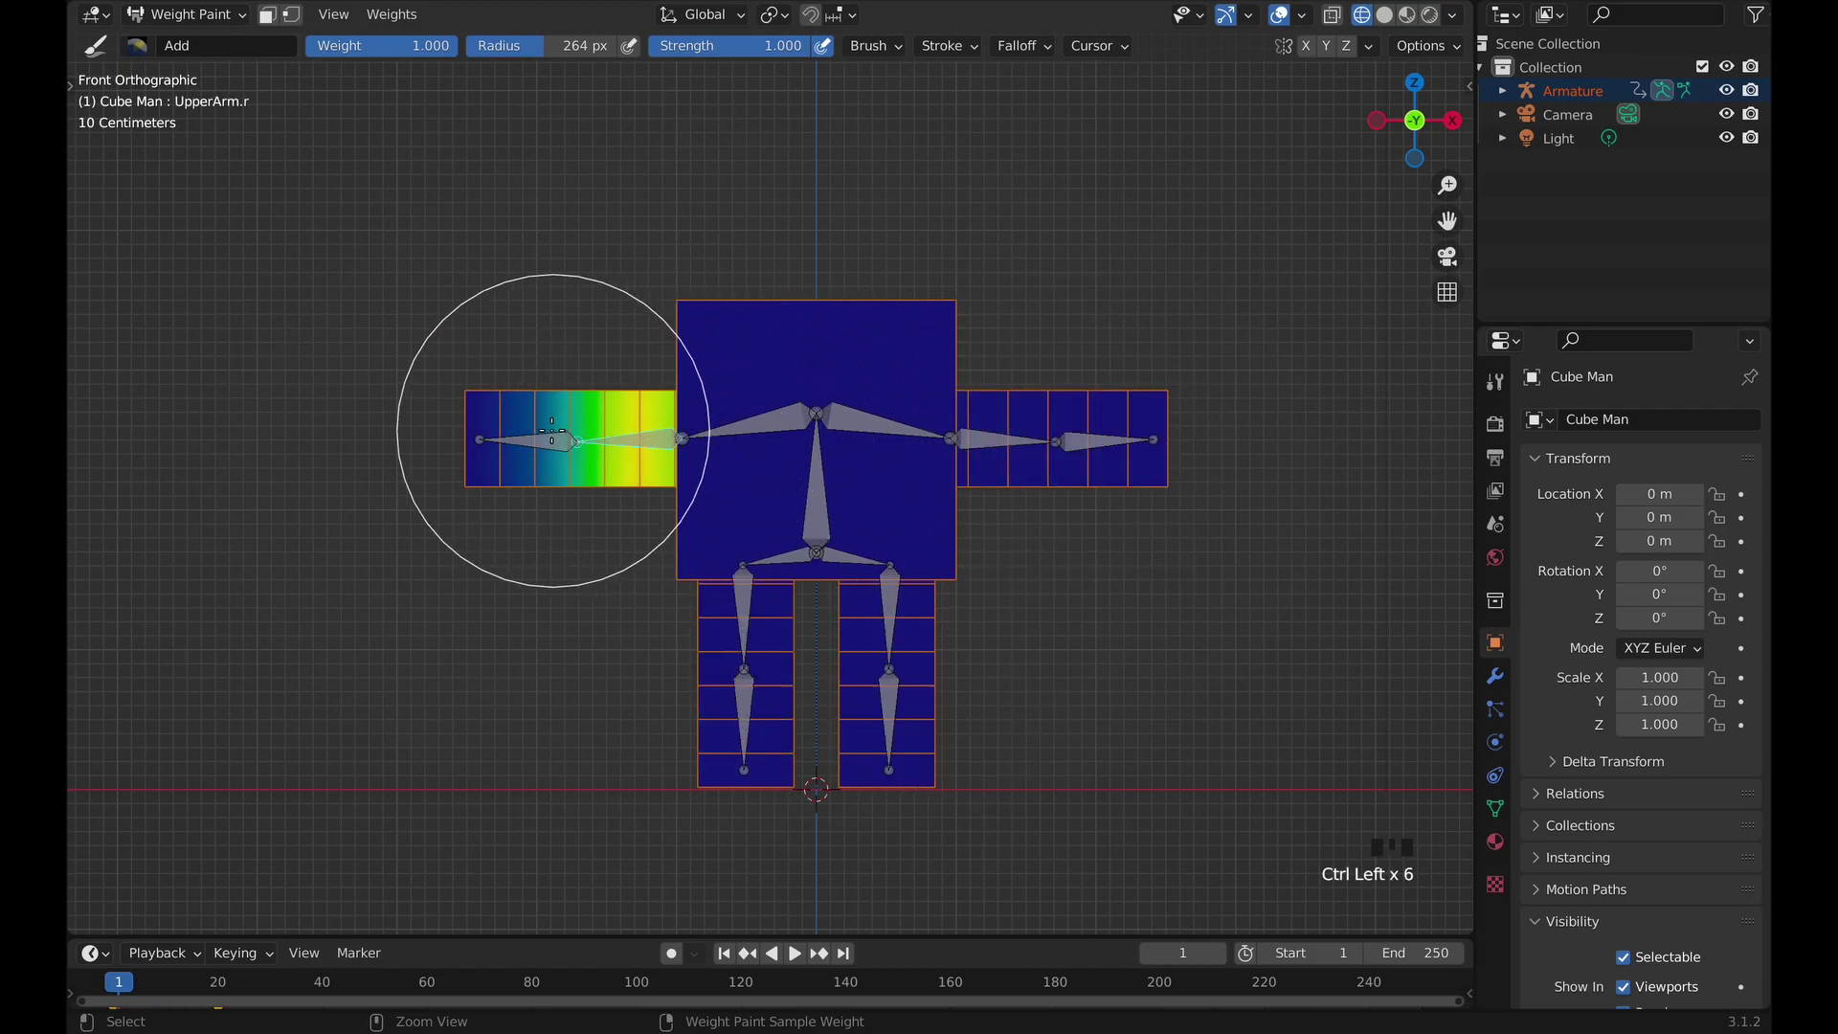
ctrl+click(529, 440)
ctrl+click(706, 431)
ctrl+click(842, 418)
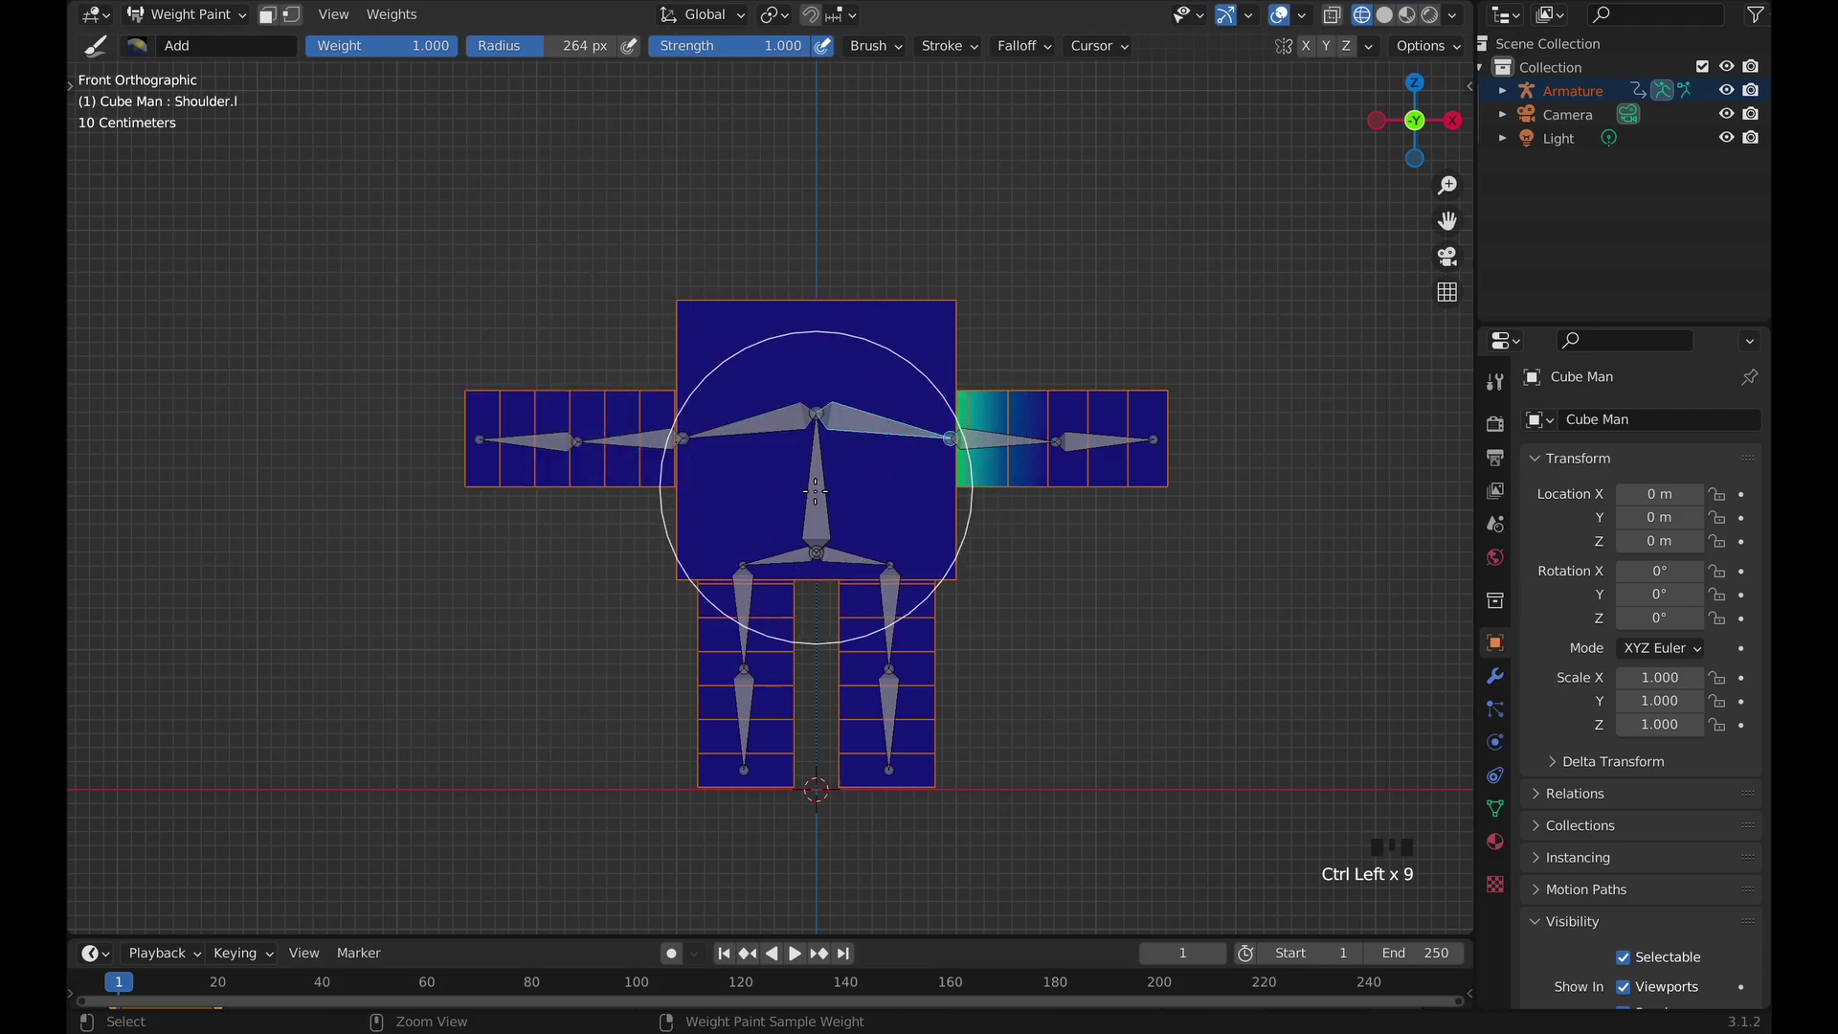
Select the central body bone and paint weight onto the body's front and side with the Add brush at weight 1.000.
ctrl+click(816, 493)
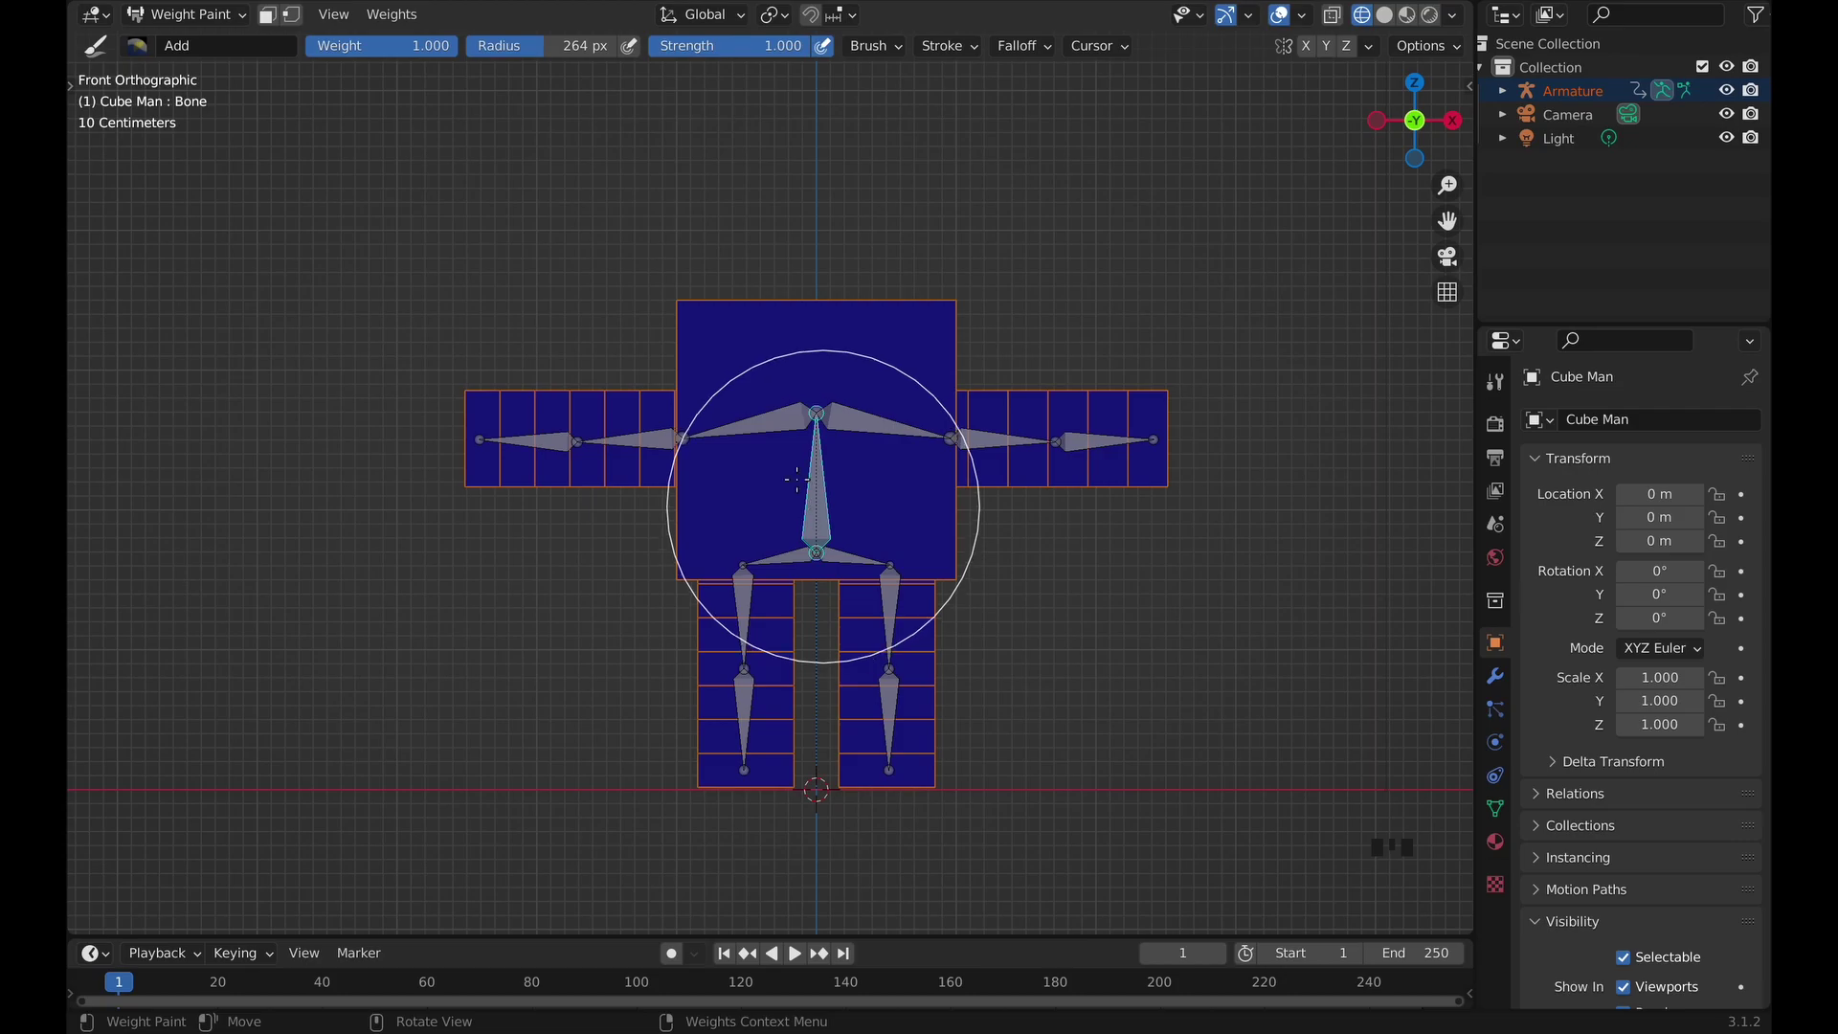
click(140, 45)
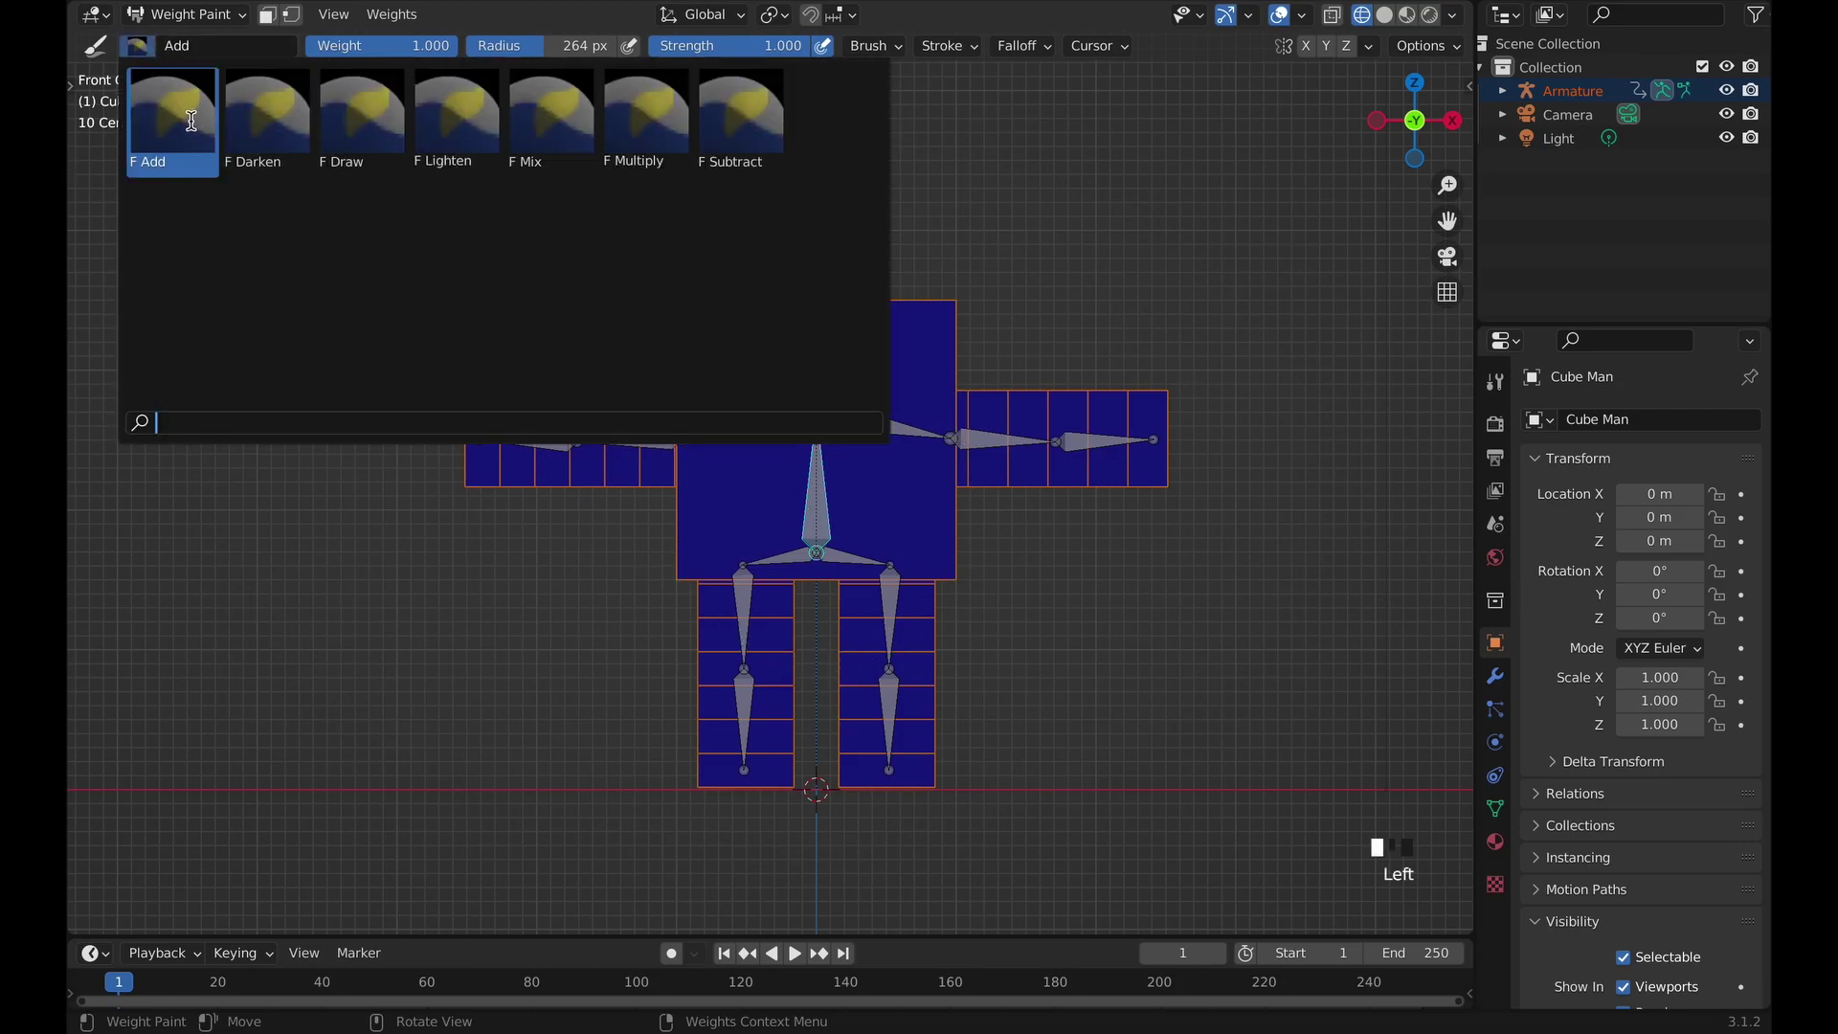
click(146, 50)
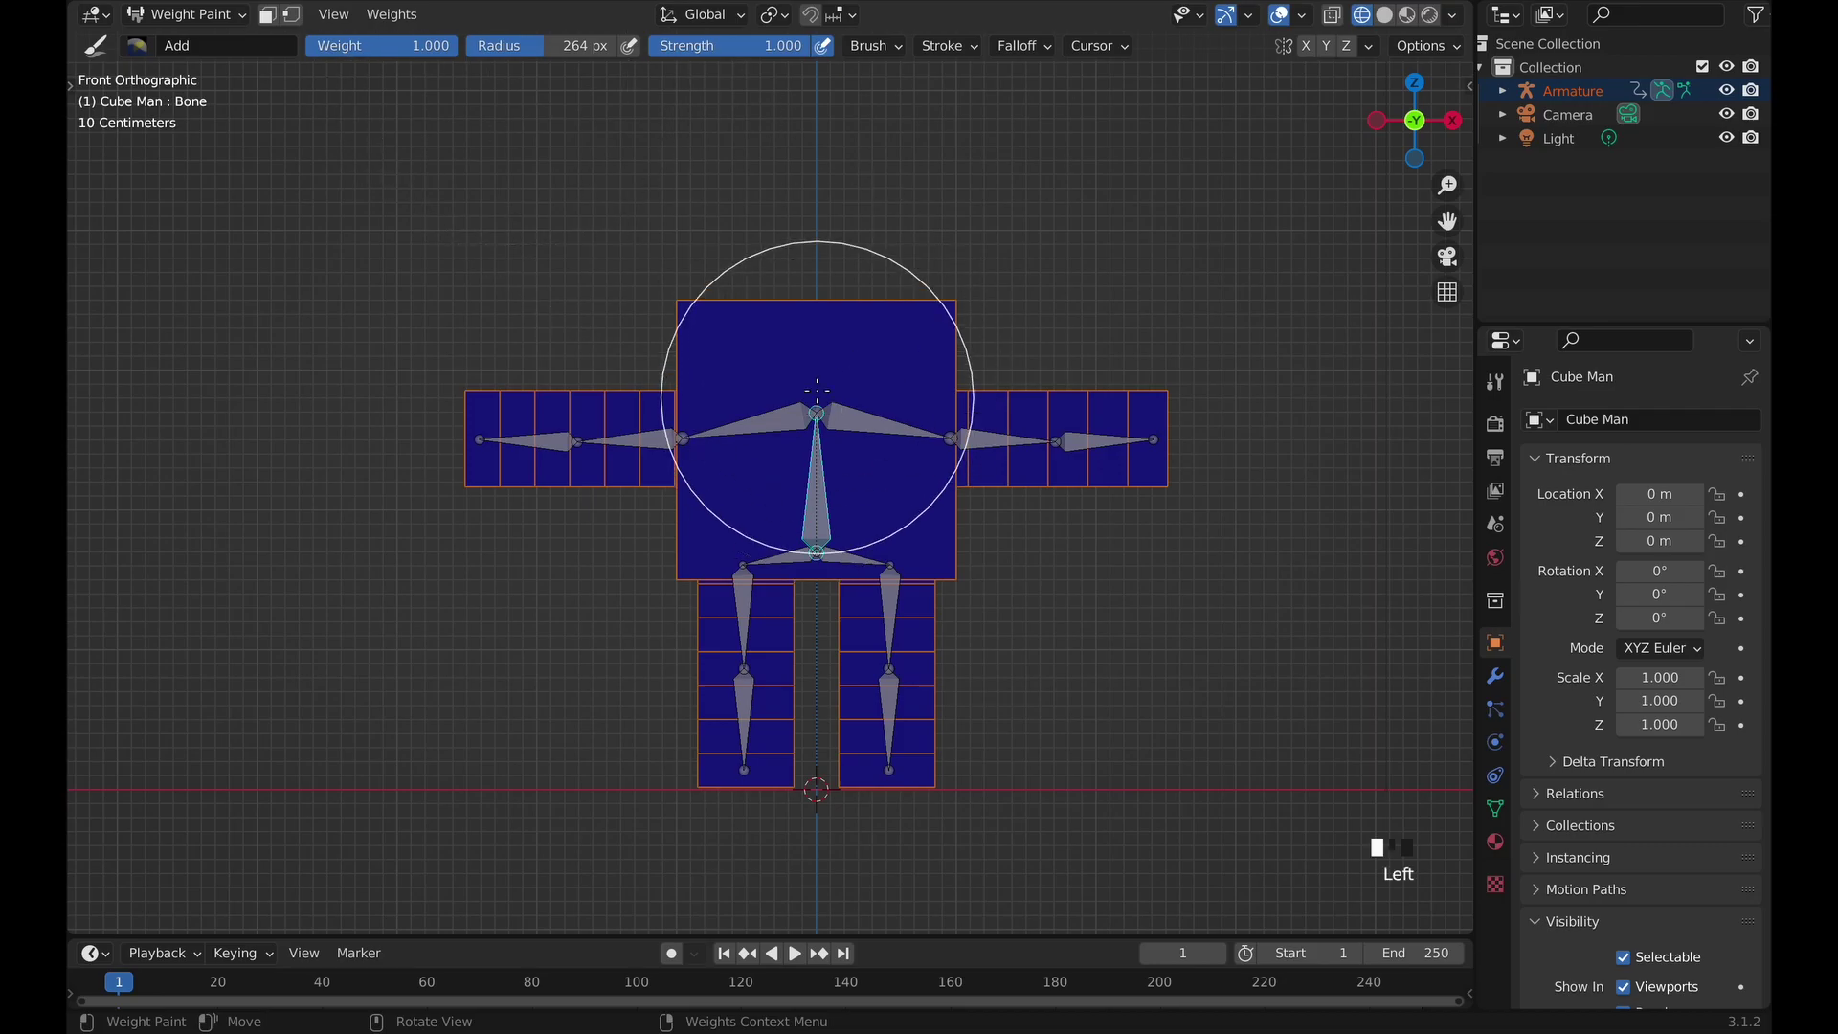
middle_drag(817, 390, 821, 340)
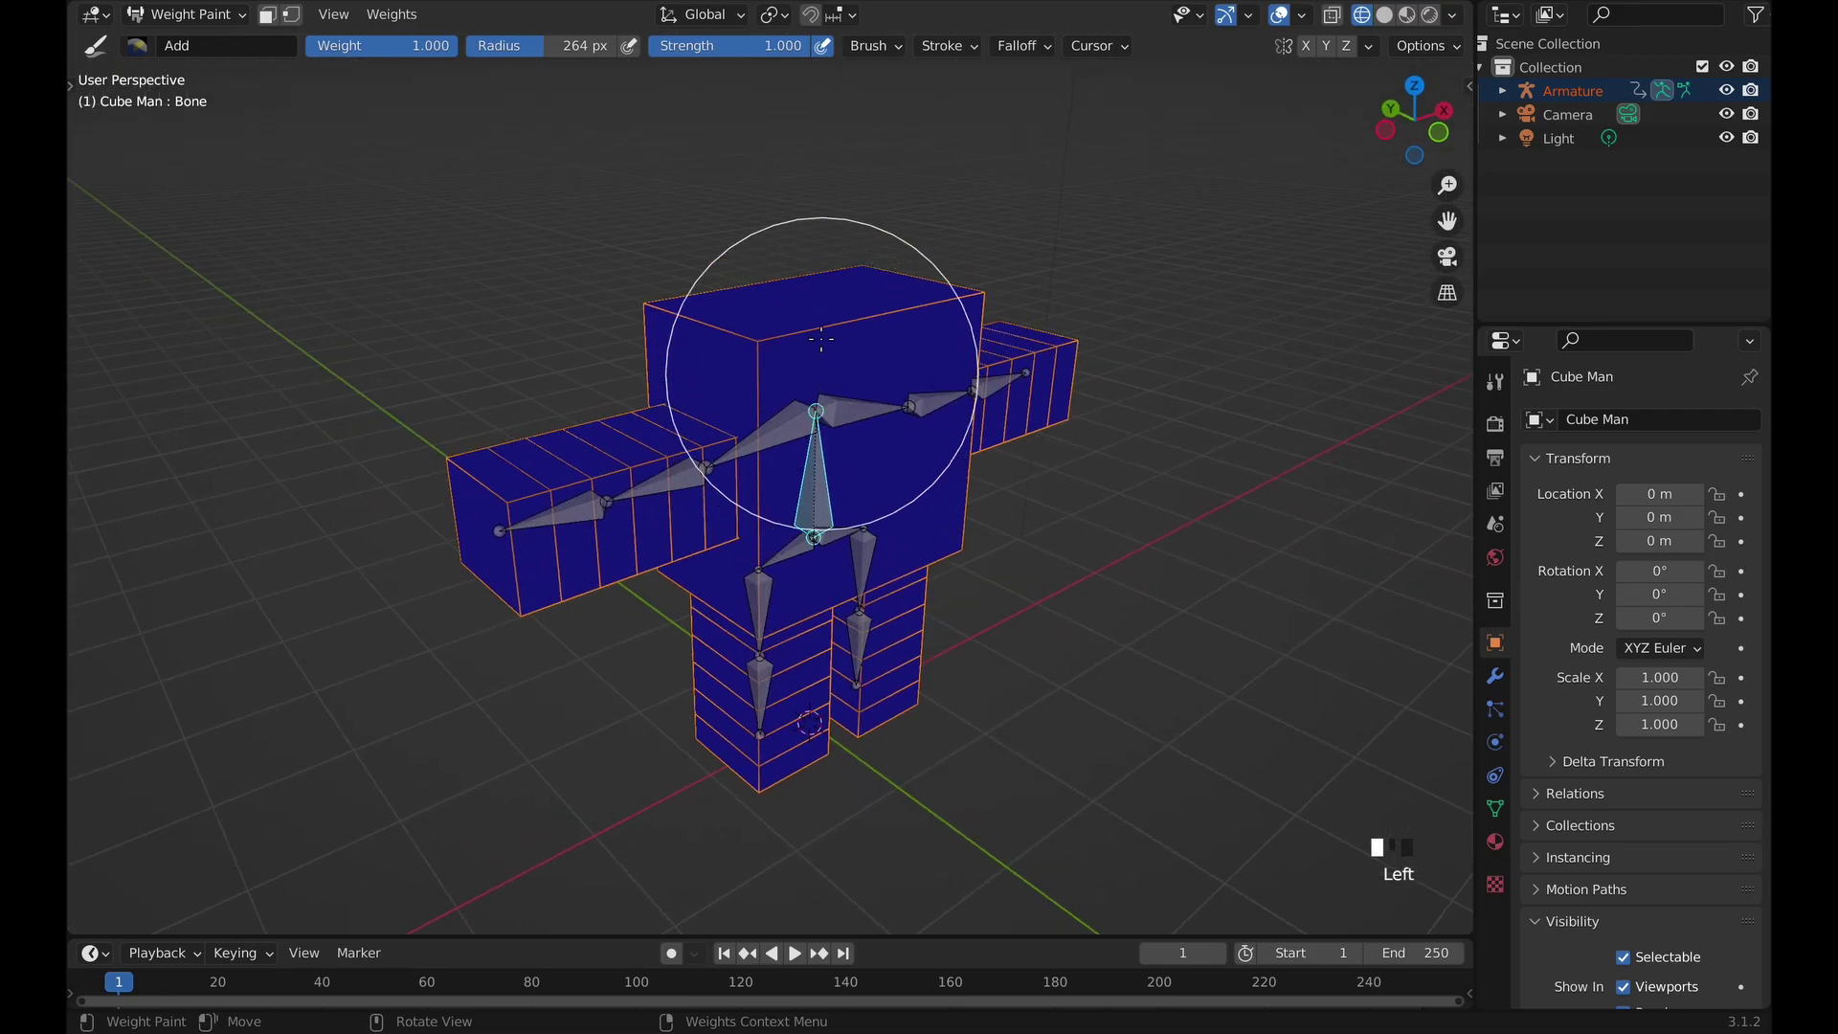
mouse_move(822, 340)
mouse_down()
mouse_move(852, 512)
mouse_move(849, 422)
mouse_move(842, 472)
mouse_move(863, 481)
mouse_move(767, 517)
mouse_move(788, 542)
mouse_up()
middle_drag(788, 542, 893, 434)
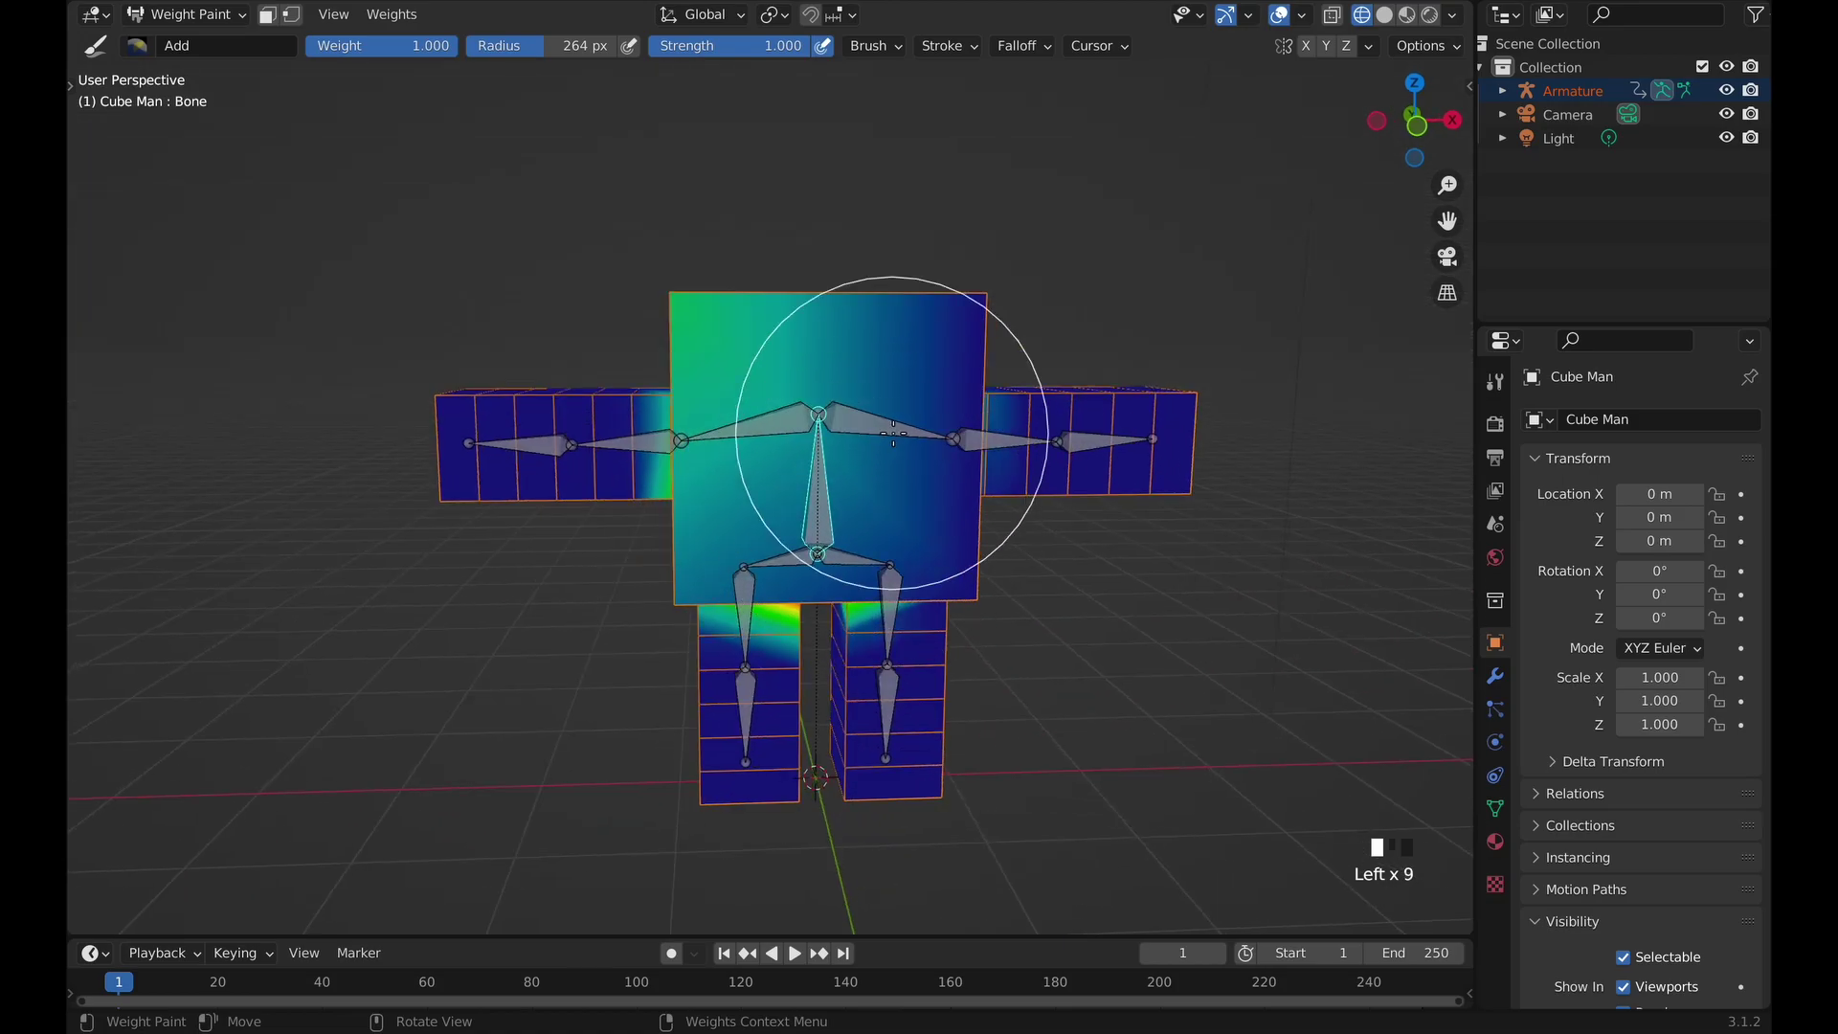
mouse_move(892, 434)
mouse_down()
mouse_move(827, 393)
mouse_move(777, 525)
mouse_move(729, 522)
mouse_move(782, 491)
mouse_move(920, 499)
mouse_move(817, 531)
mouse_move(817, 514)
mouse_move(909, 531)
mouse_move(874, 517)
mouse_move(830, 544)
mouse_move(767, 533)
mouse_move(764, 466)
mouse_move(796, 458)
mouse_move(915, 552)
mouse_move(862, 566)
mouse_up()
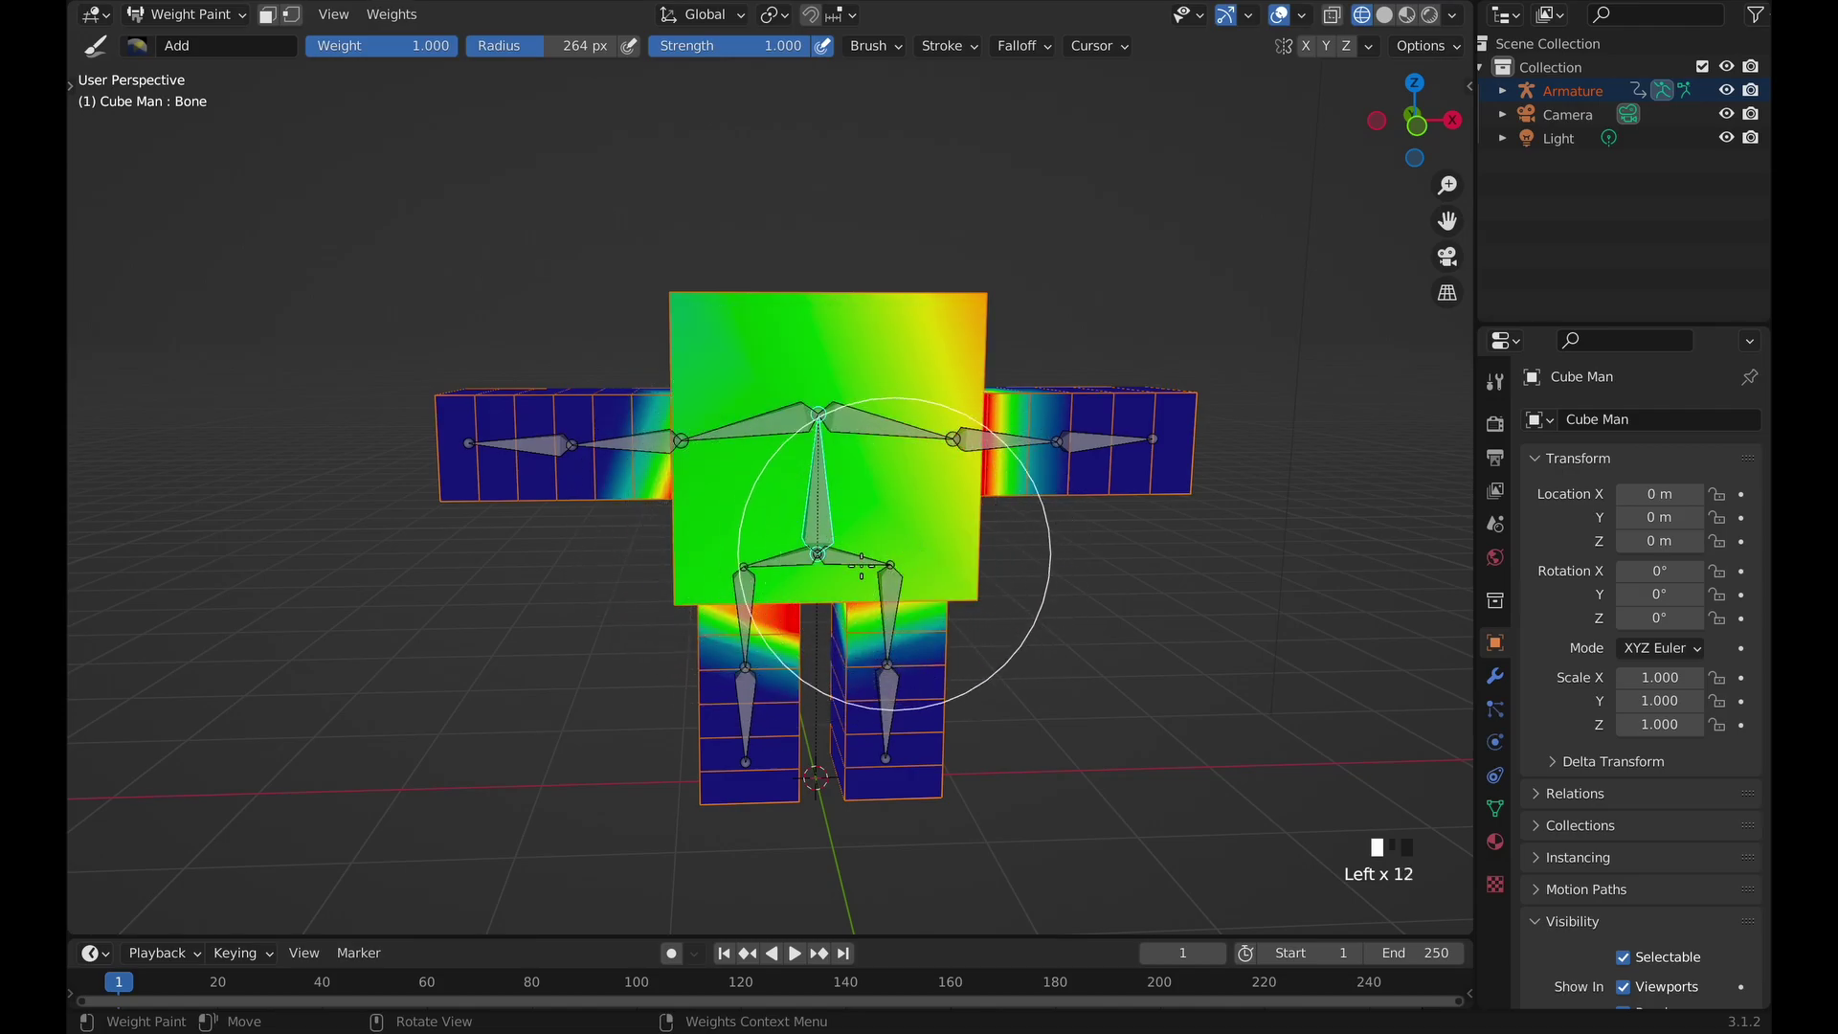
Paint the central bone's weight over the back and top of the body block.
mouse_move(823, 412)
middle_down()
mouse_move(779, 389)
mouse_move(759, 410)
mouse_move(795, 416)
mouse_move(756, 378)
mouse_move(738, 411)
middle_up()
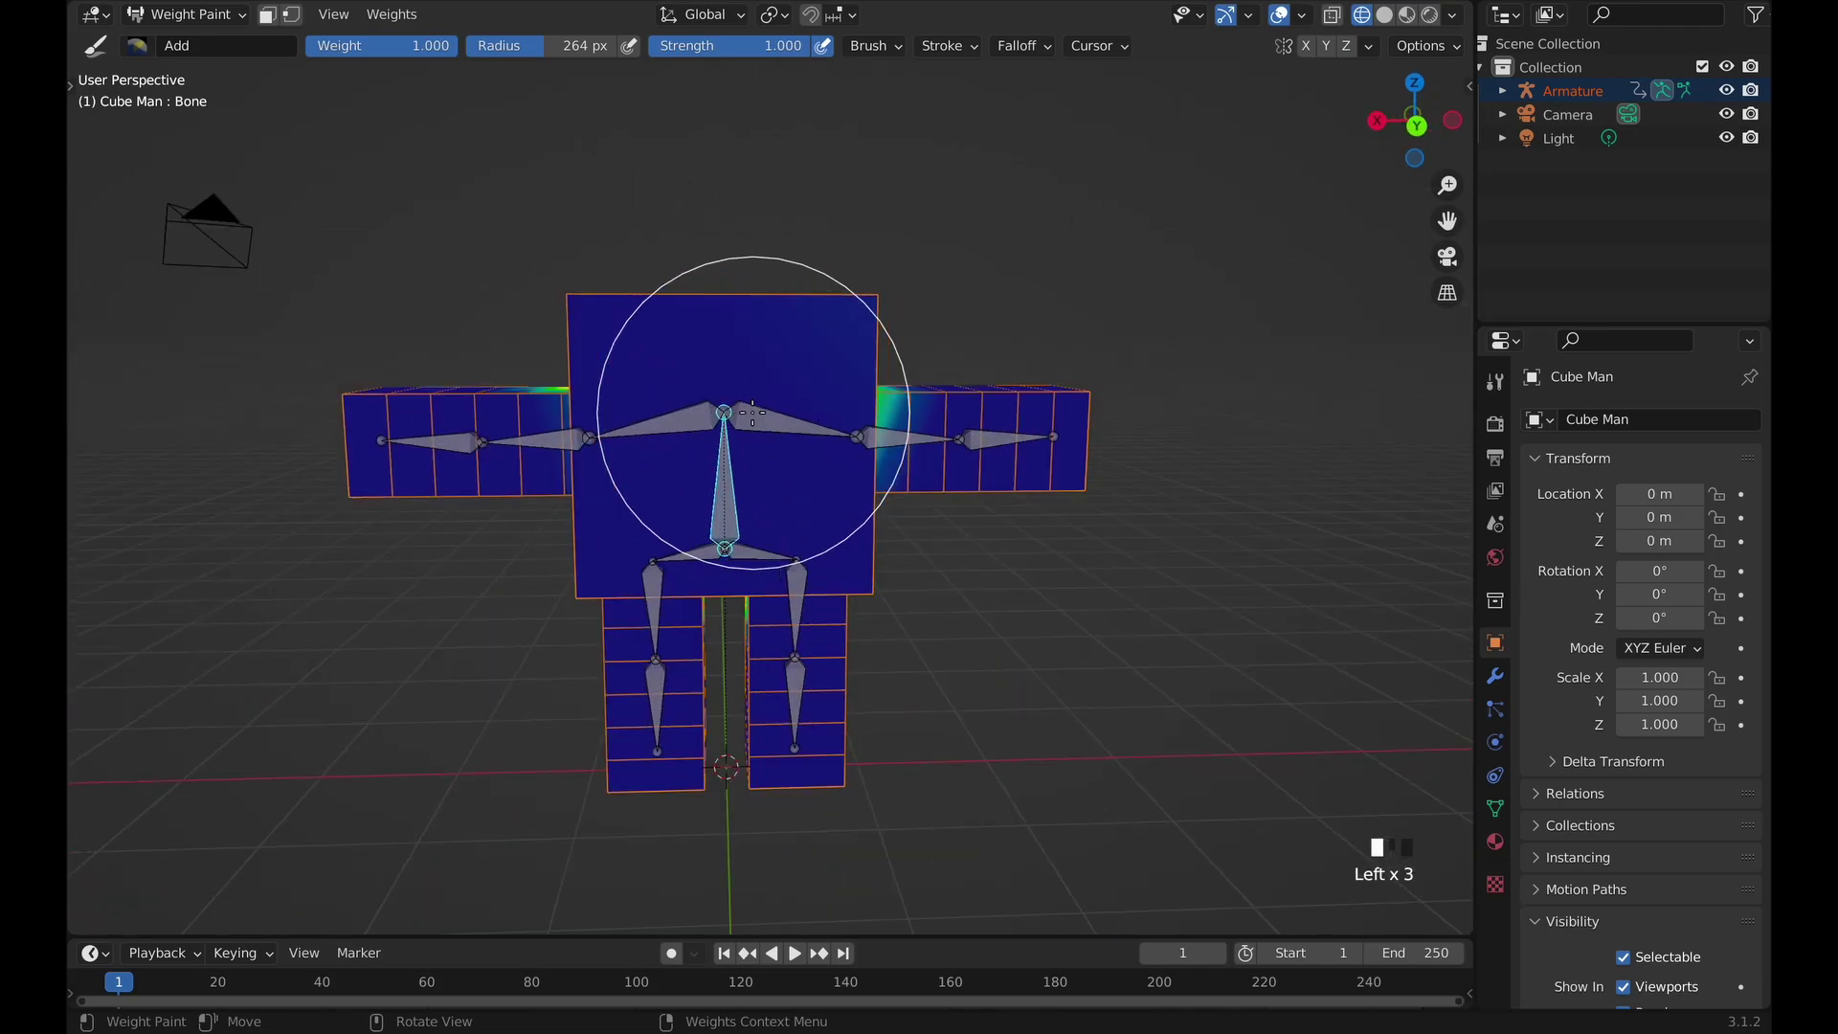
mouse_move(674, 392)
mouse_down()
mouse_move(708, 467)
mouse_move(758, 433)
mouse_move(735, 431)
mouse_move(745, 401)
mouse_move(755, 421)
mouse_move(722, 415)
mouse_move(711, 447)
mouse_move(737, 426)
mouse_move(741, 457)
mouse_move(761, 396)
mouse_move(739, 446)
mouse_move(691, 459)
mouse_move(851, 265)
mouse_move(657, 492)
mouse_up()
mouse_move(657, 493)
middle_down()
mouse_move(657, 538)
mouse_move(683, 360)
middle_up()
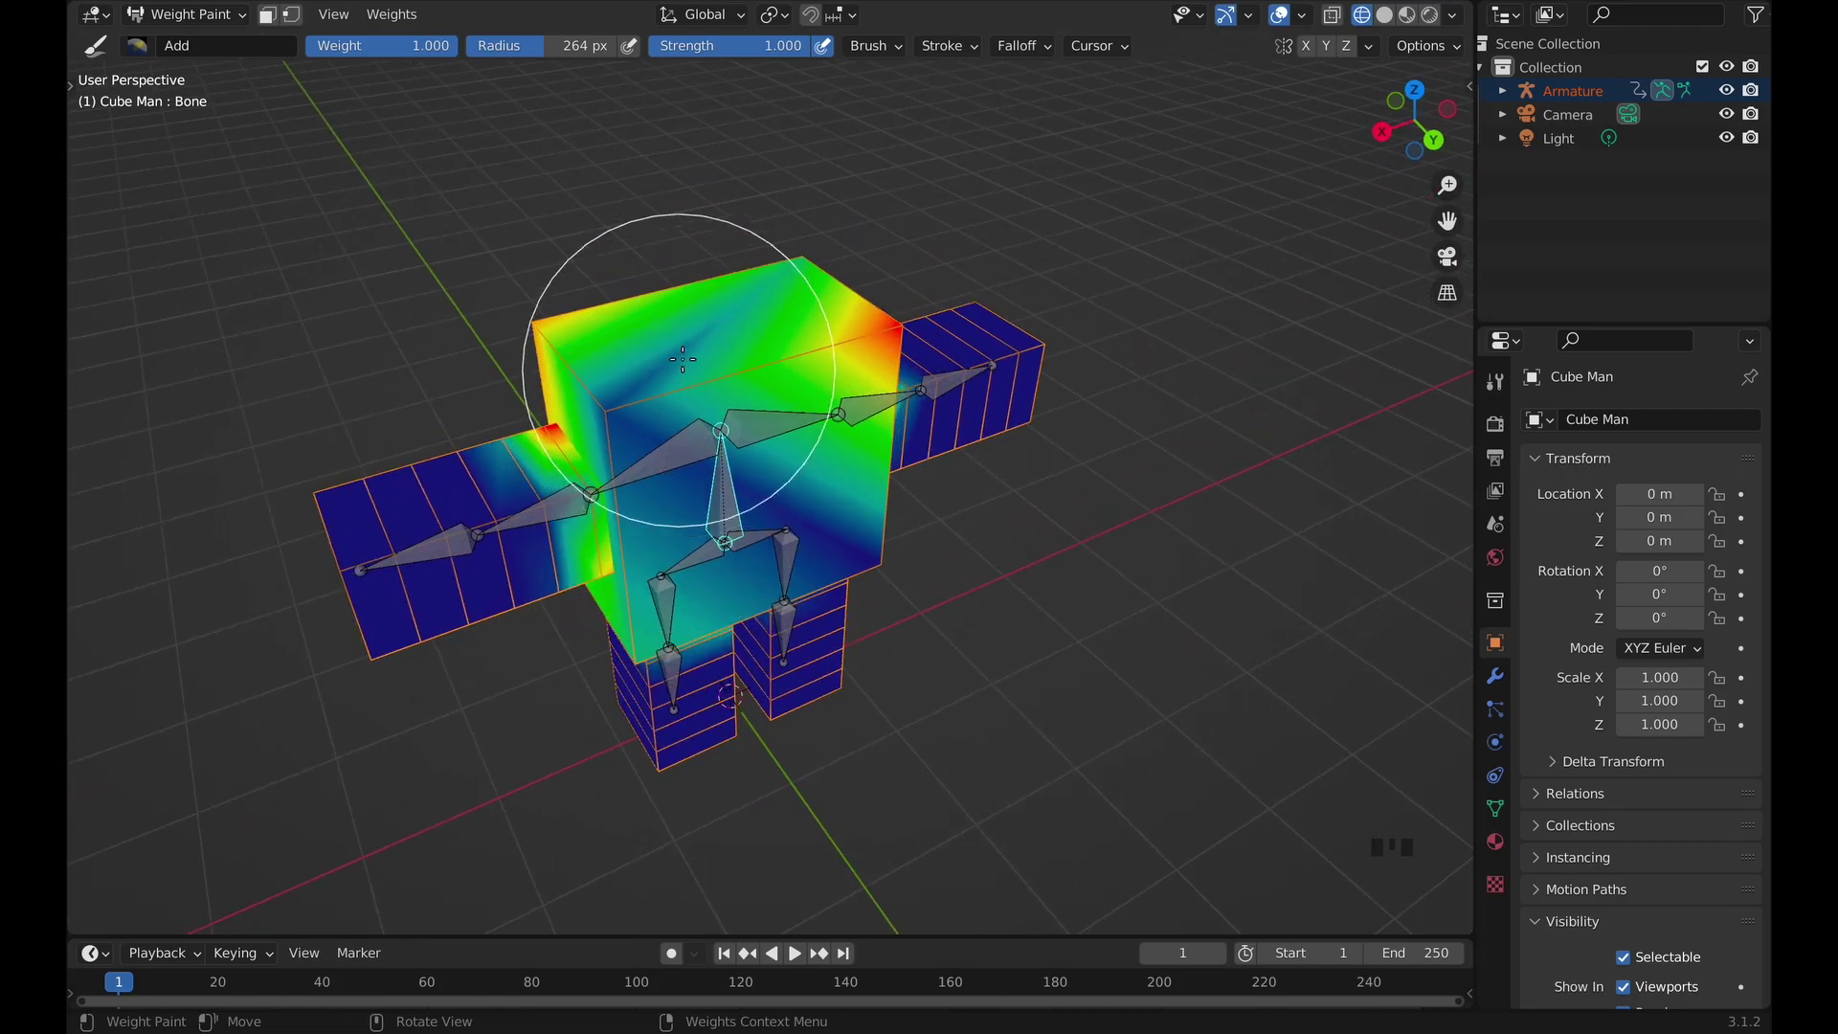
mouse_move(682, 360)
mouse_down()
mouse_move(714, 272)
mouse_move(748, 311)
mouse_move(716, 353)
mouse_move(716, 310)
mouse_move(660, 301)
mouse_move(733, 375)
mouse_move(734, 313)
mouse_move(748, 335)
mouse_move(623, 544)
mouse_move(688, 590)
mouse_move(789, 490)
mouse_move(852, 495)
mouse_move(784, 595)
mouse_move(825, 478)
mouse_up()
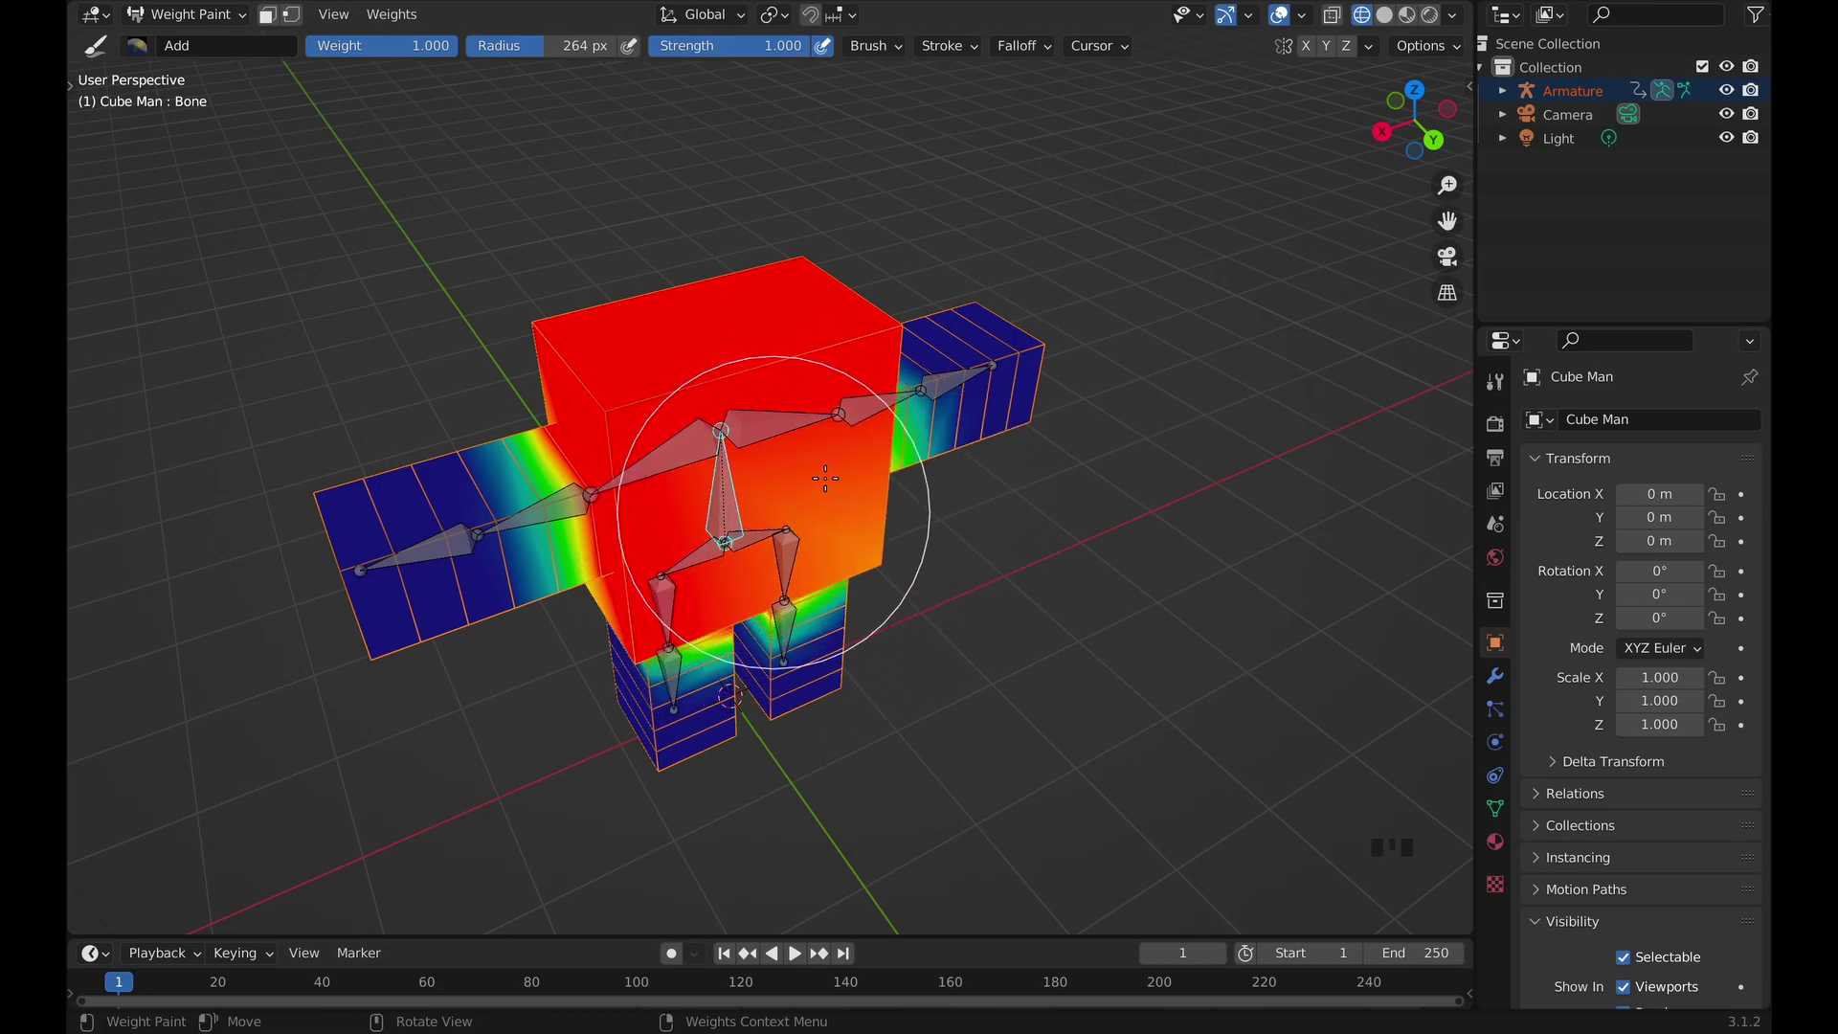
Fill the remaining low-weight areas on the body's front face with full weight for the central bone.
middle_drag(825, 478, 864, 467)
click(864, 466)
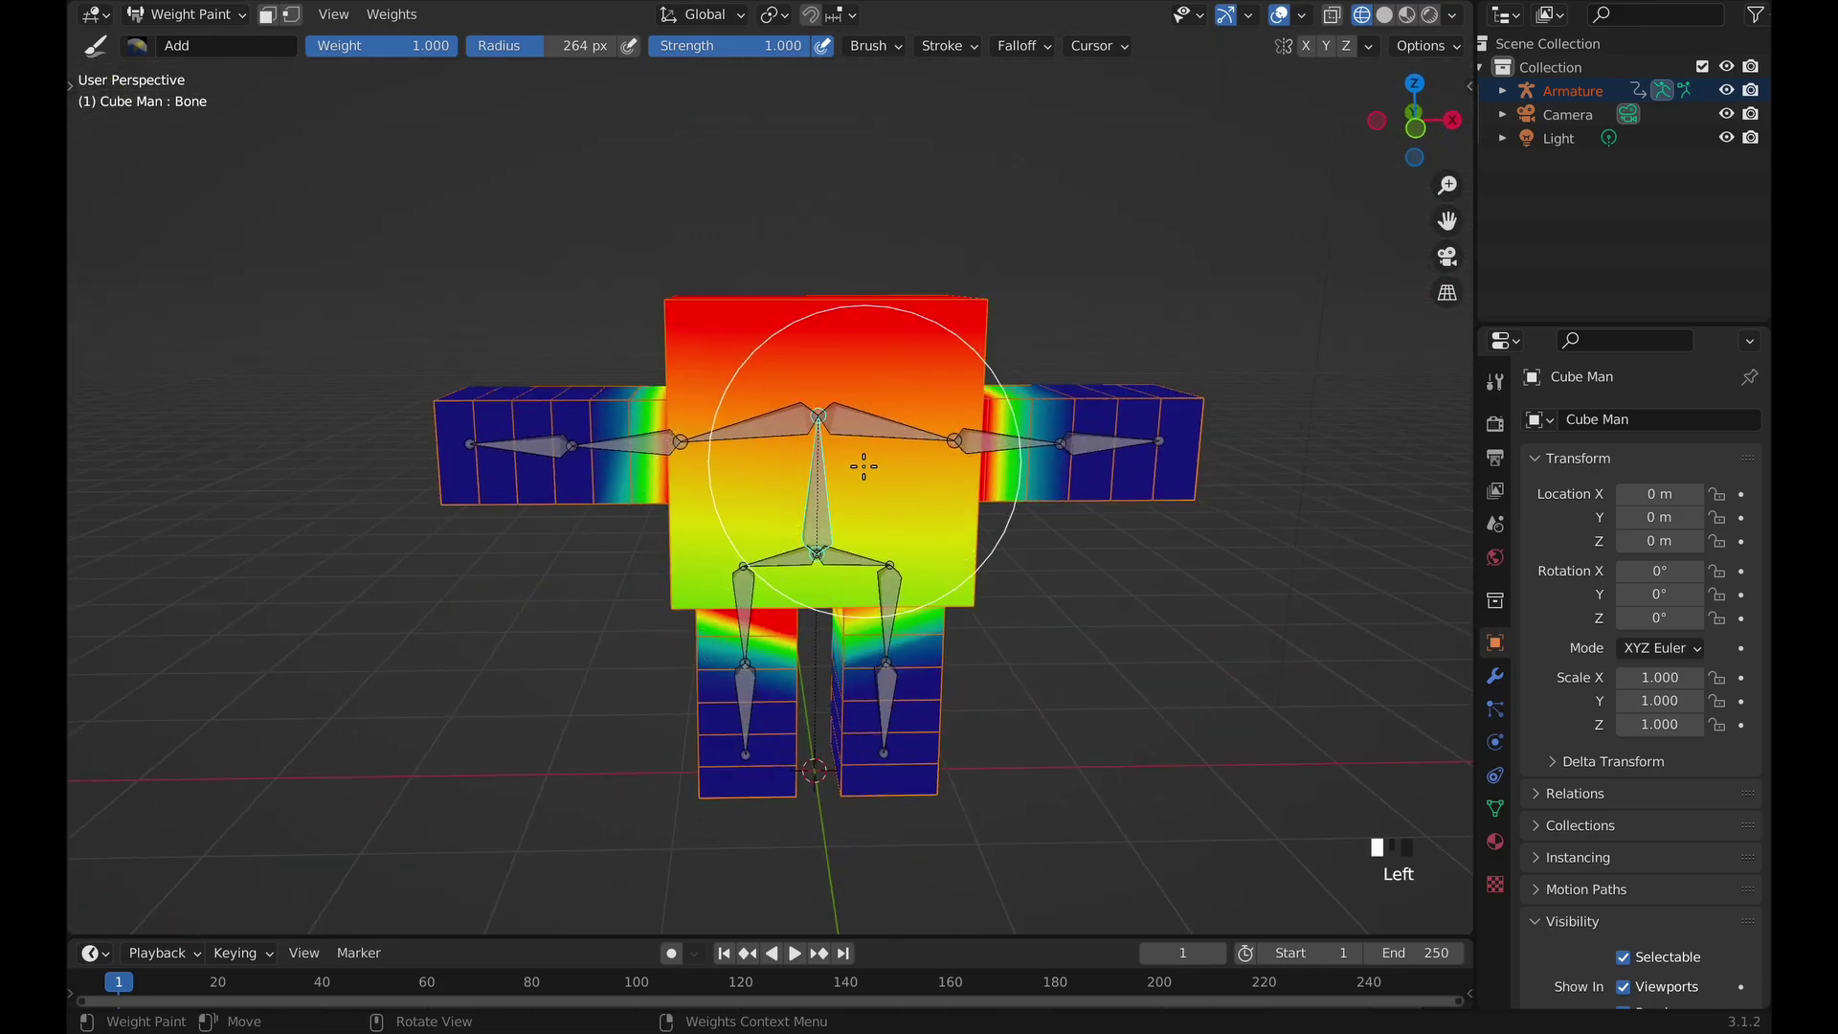
mouse_move(864, 466)
mouse_down()
mouse_move(779, 554)
mouse_move(908, 563)
mouse_move(871, 471)
mouse_move(835, 445)
mouse_up()
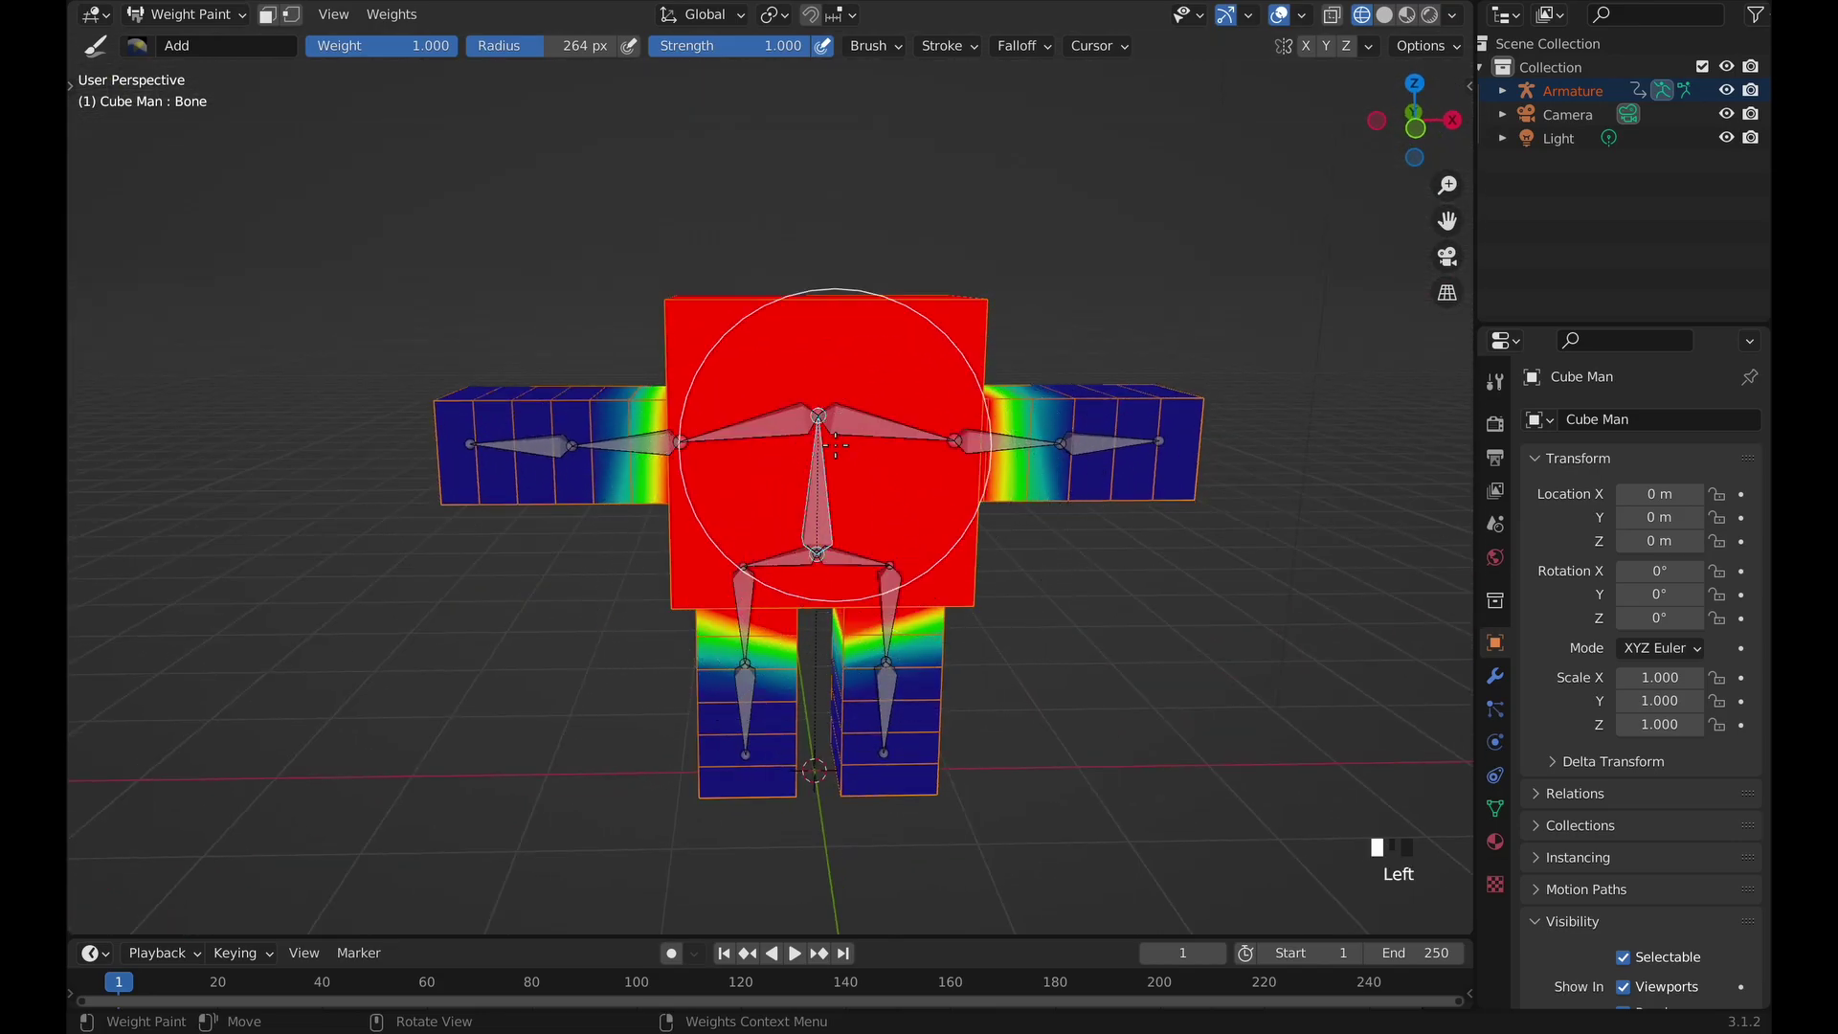
middle_drag(835, 445, 825, 440)
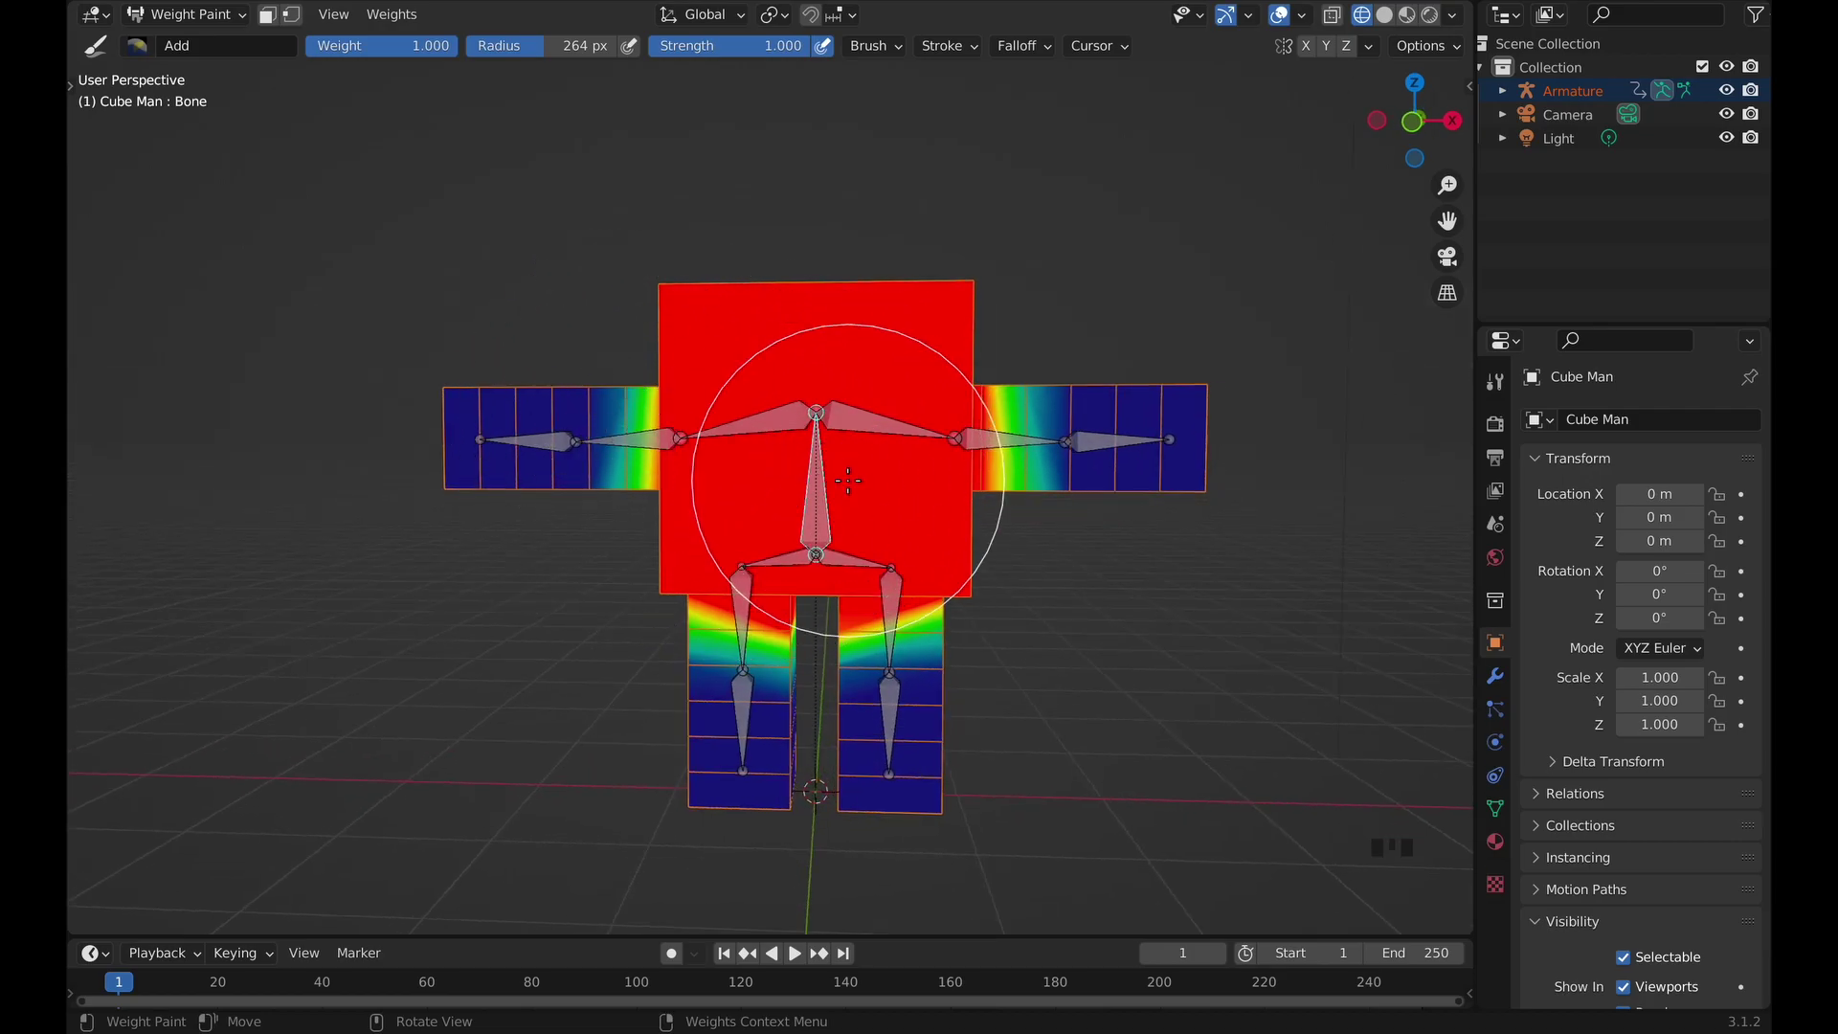
Return to Object Mode, select only the armature and switch it to Pose Mode.
click(186, 13)
click(177, 38)
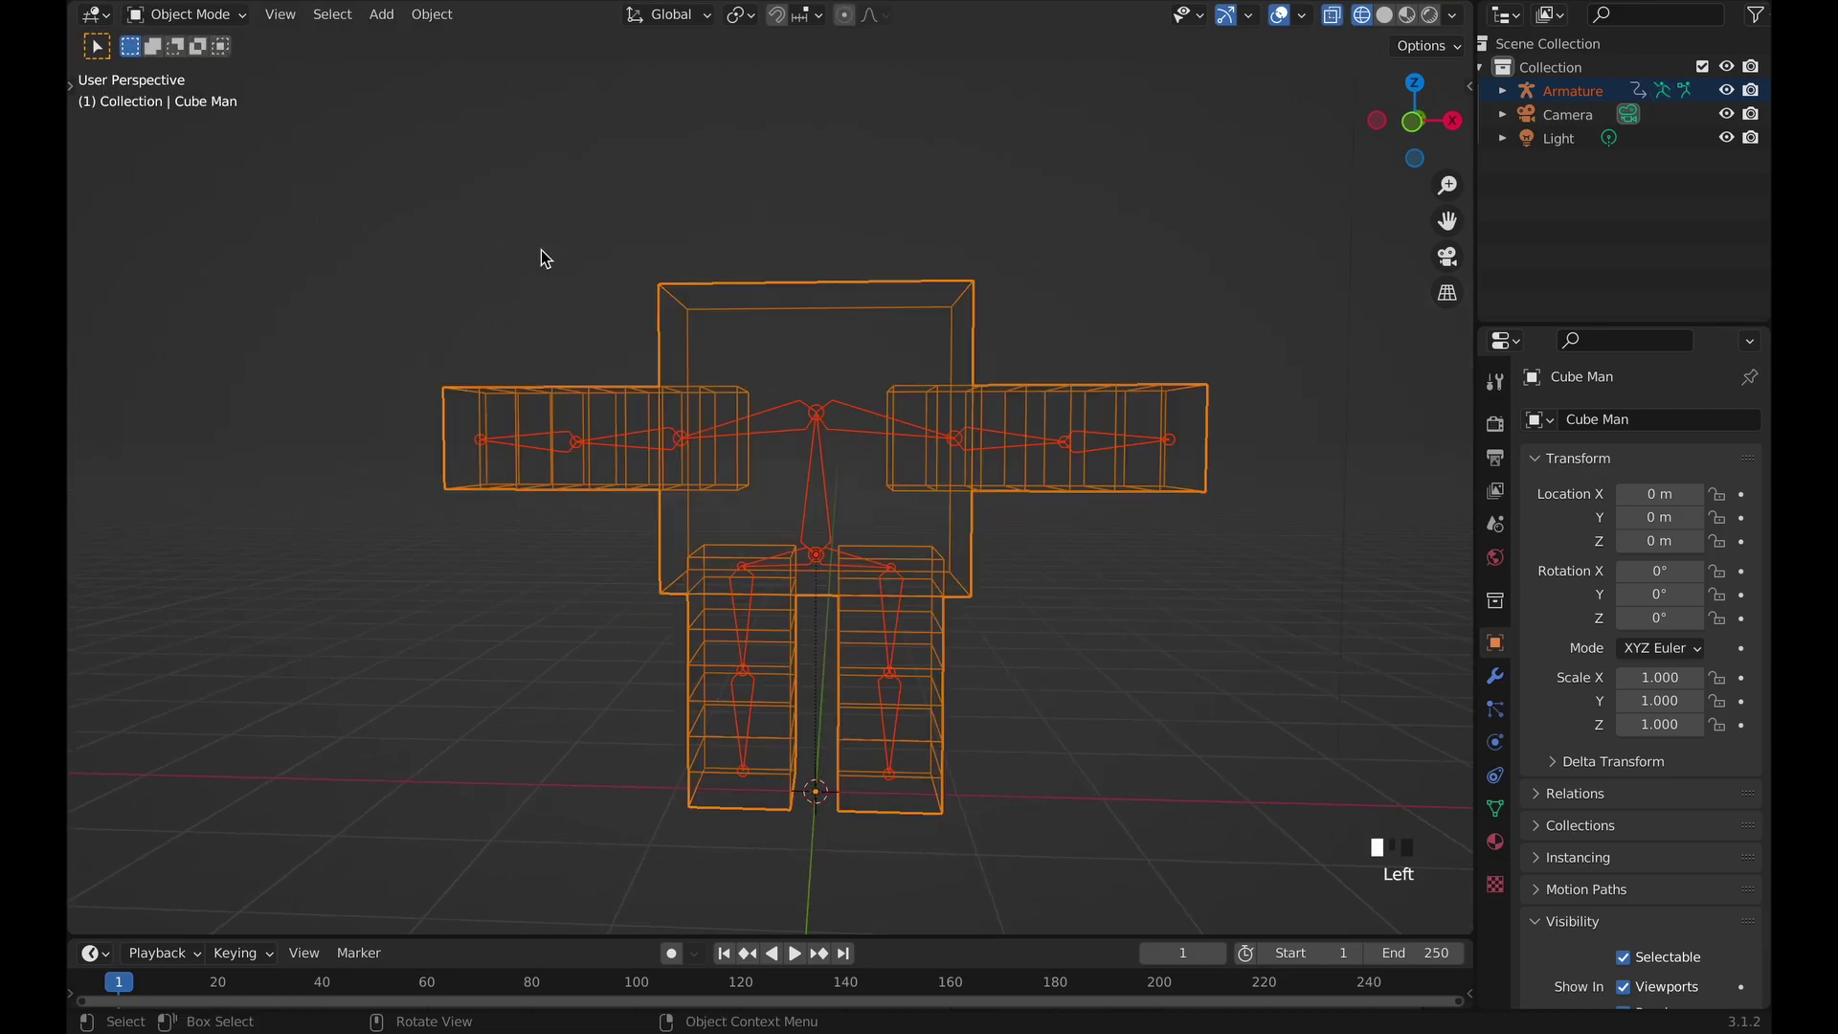
click(823, 530)
click(234, 15)
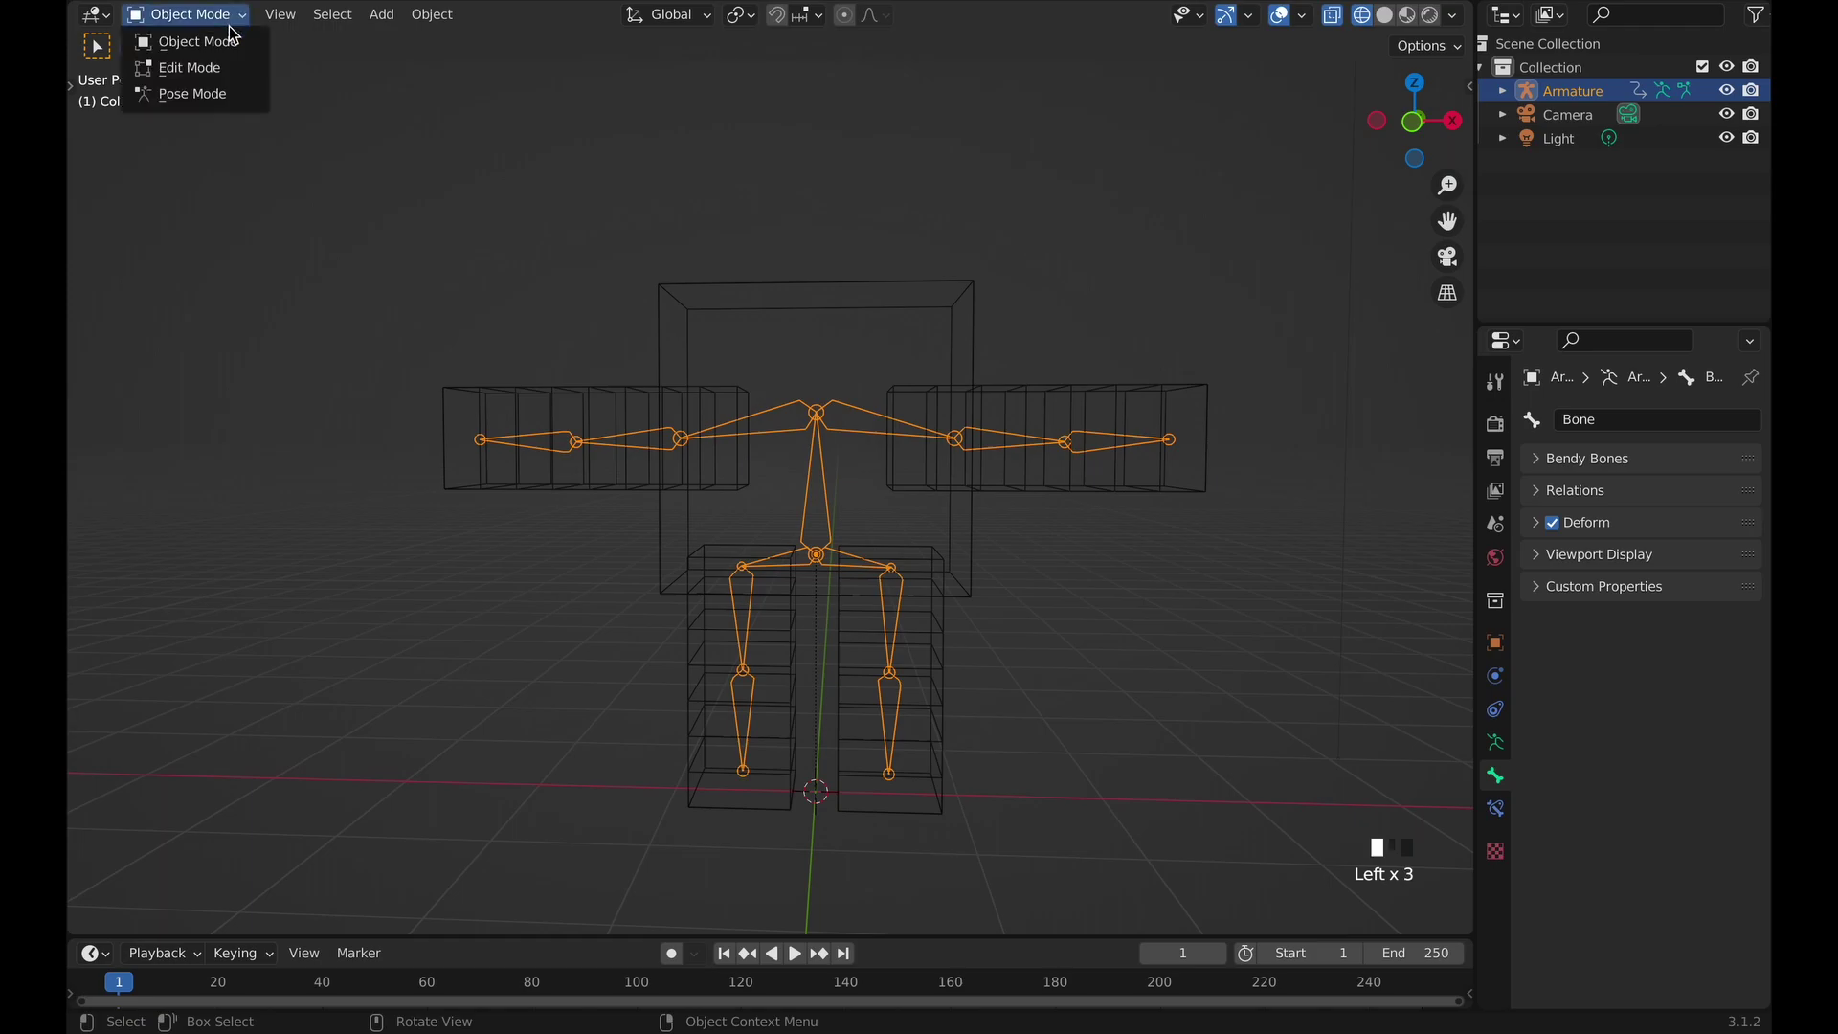
click(220, 93)
Try moving the central bone to test the newly painted body weights, then cancel the move.
key(g)
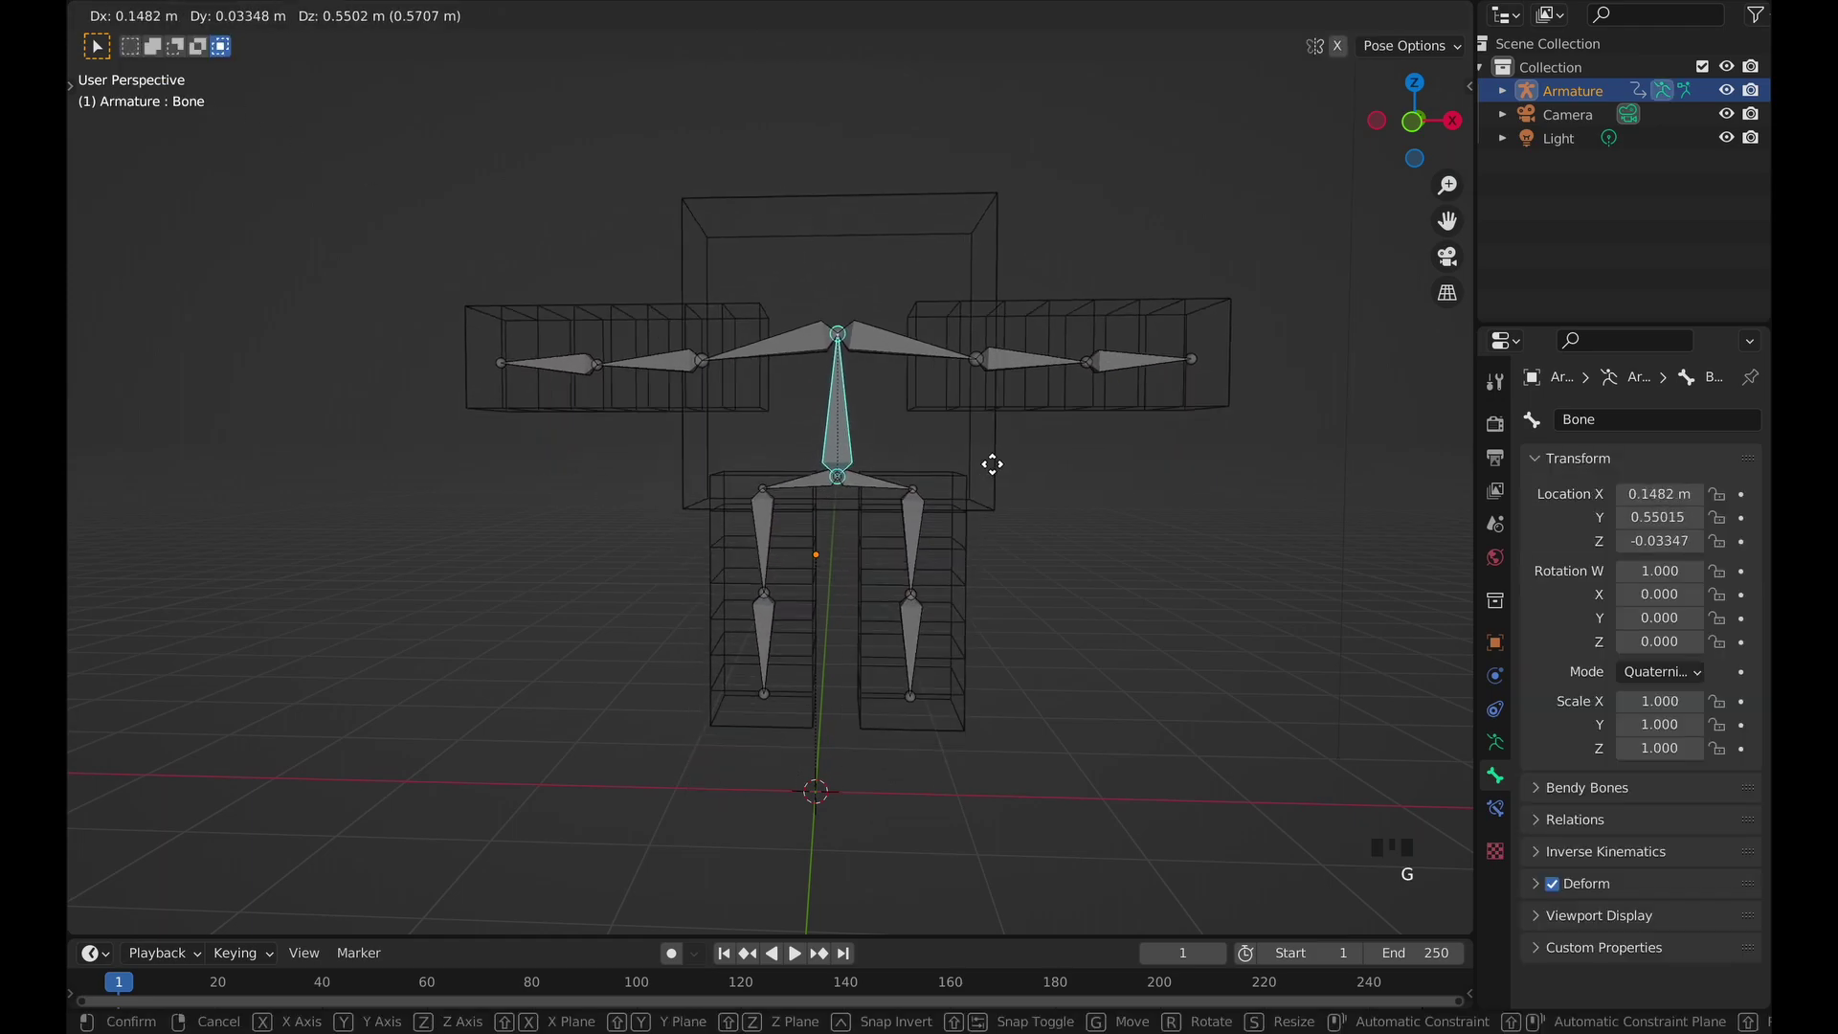
right_click(1006, 458)
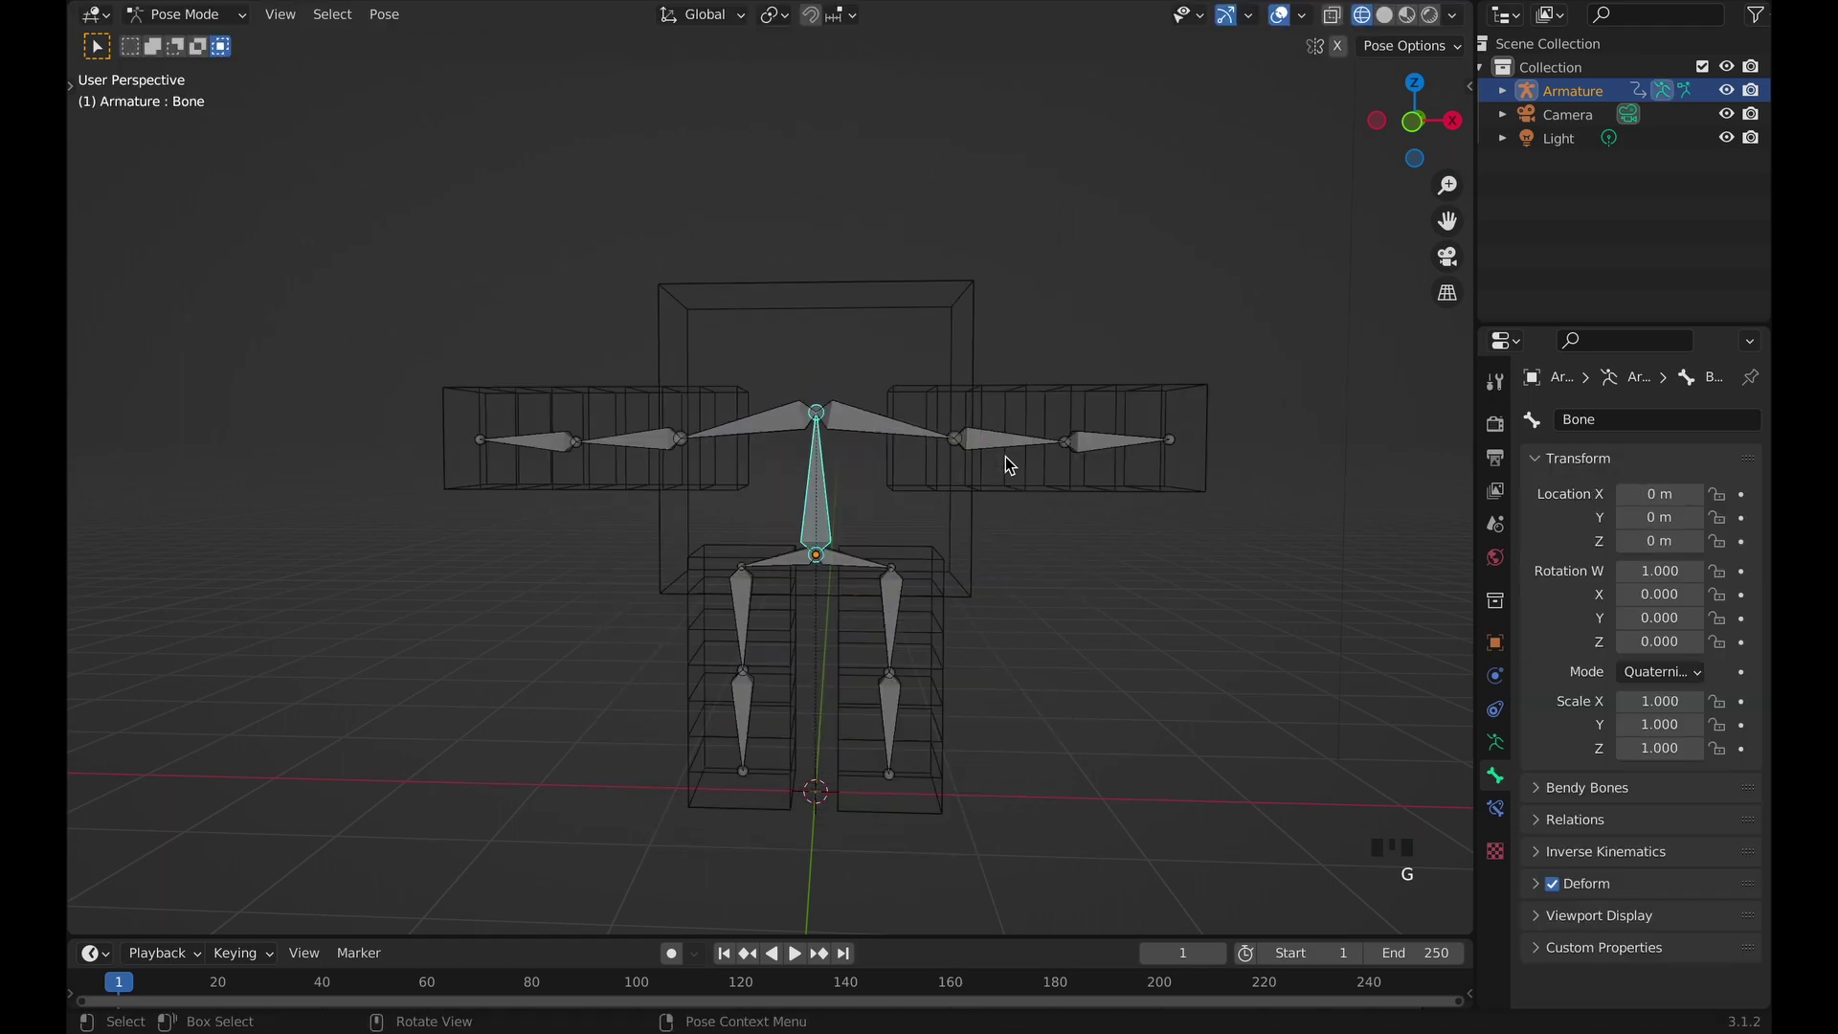
Try rotating the upper and lower bones of both arms to test how the arm blocks deform.
key(KP_4)
click(1121, 442)
key(r)
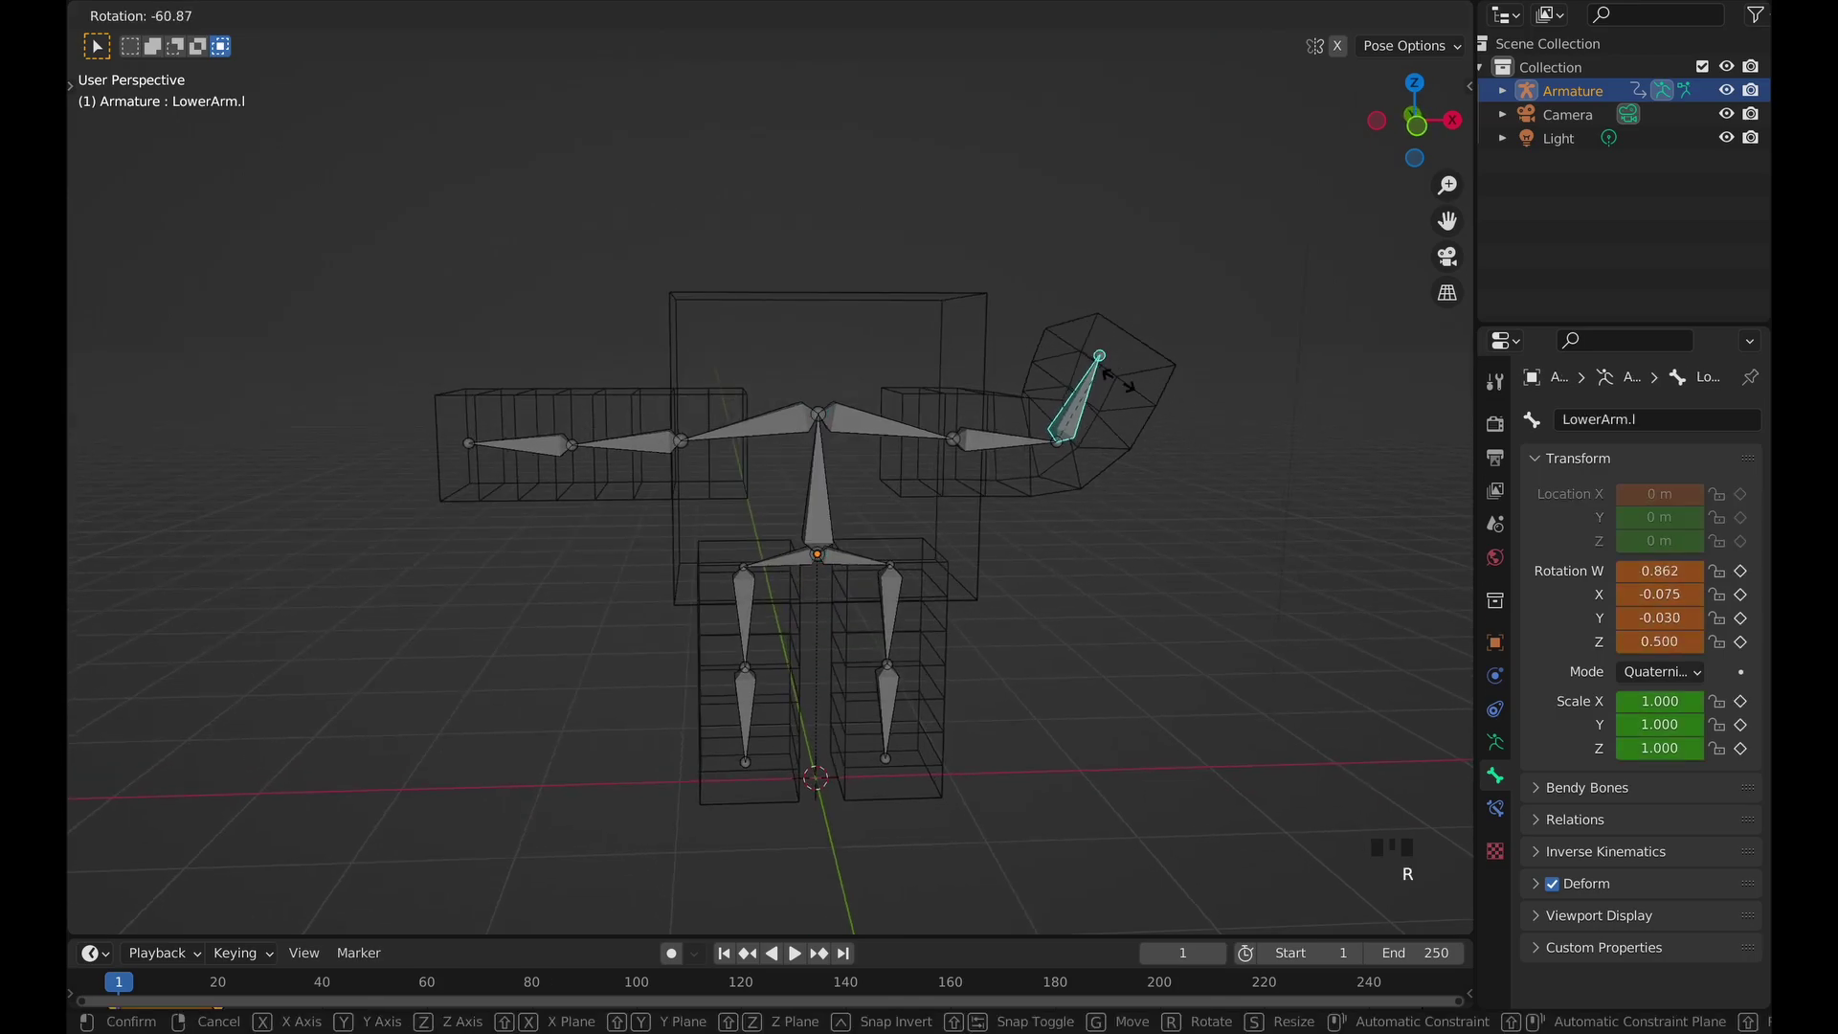
right_click(1054, 498)
key(r)
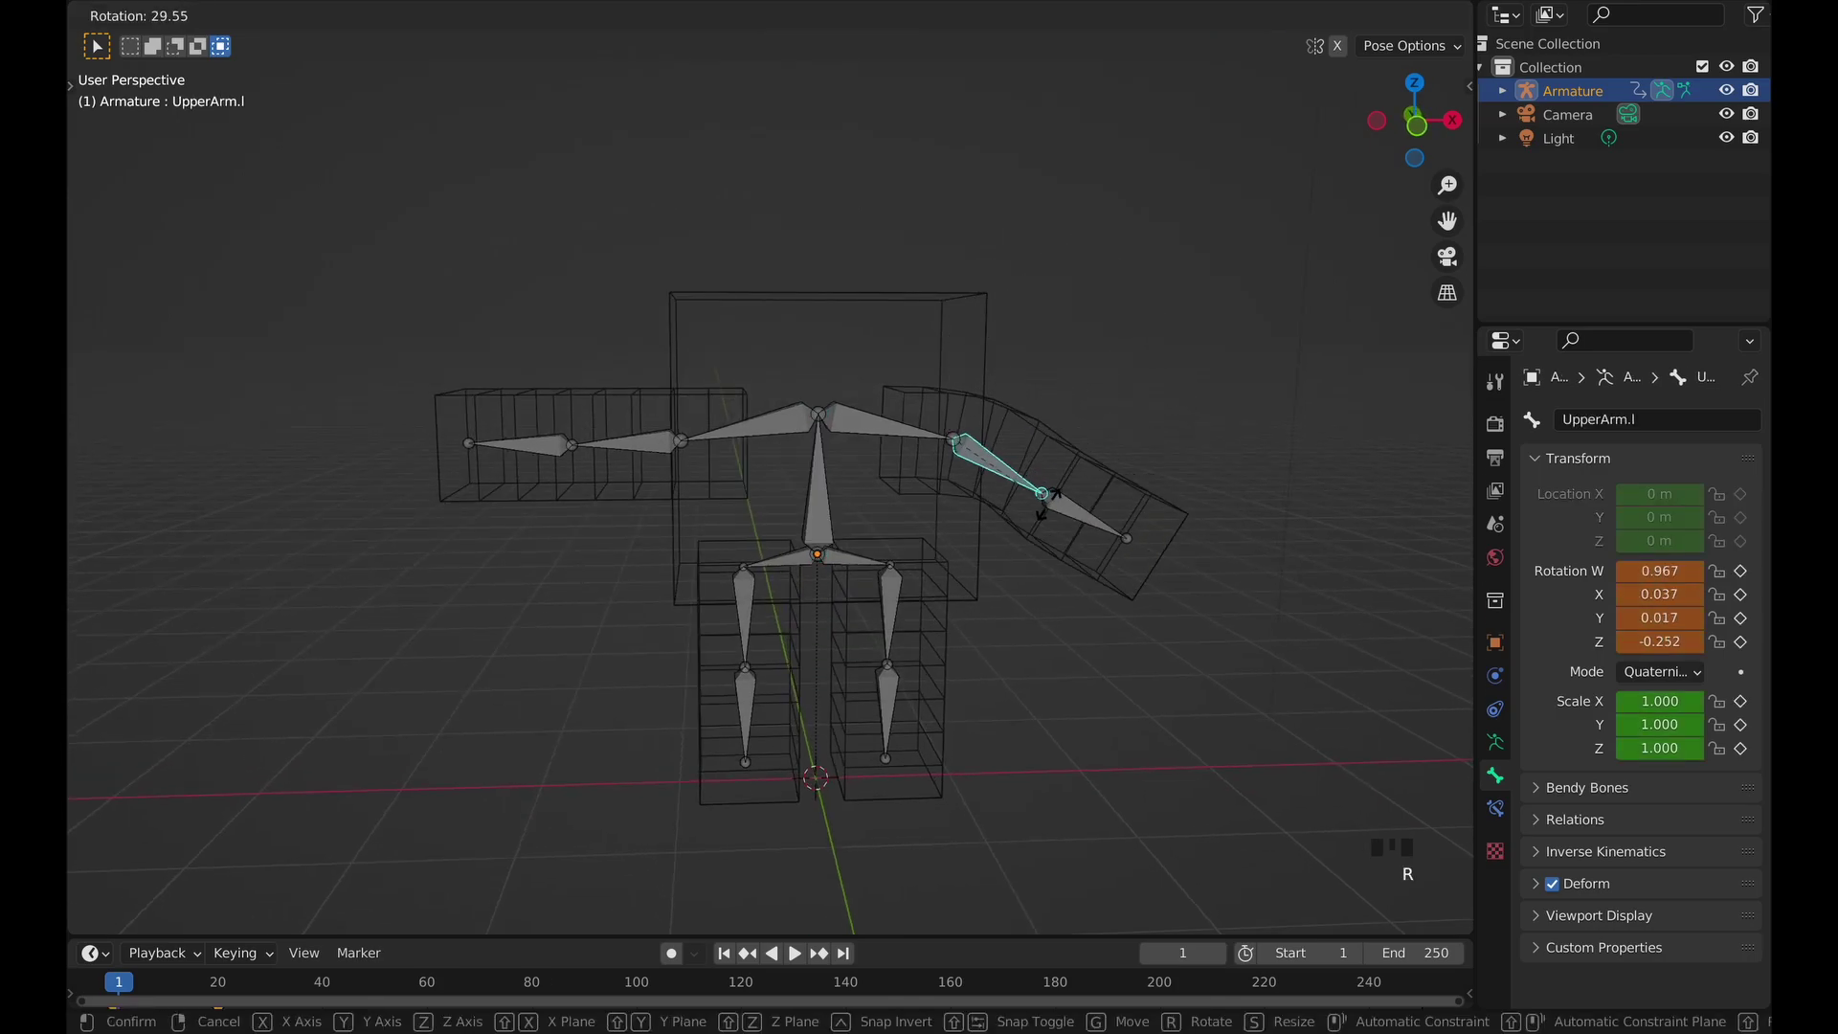
click(1053, 511)
key(Escape)
click(654, 458)
key(r)
right_click(579, 464)
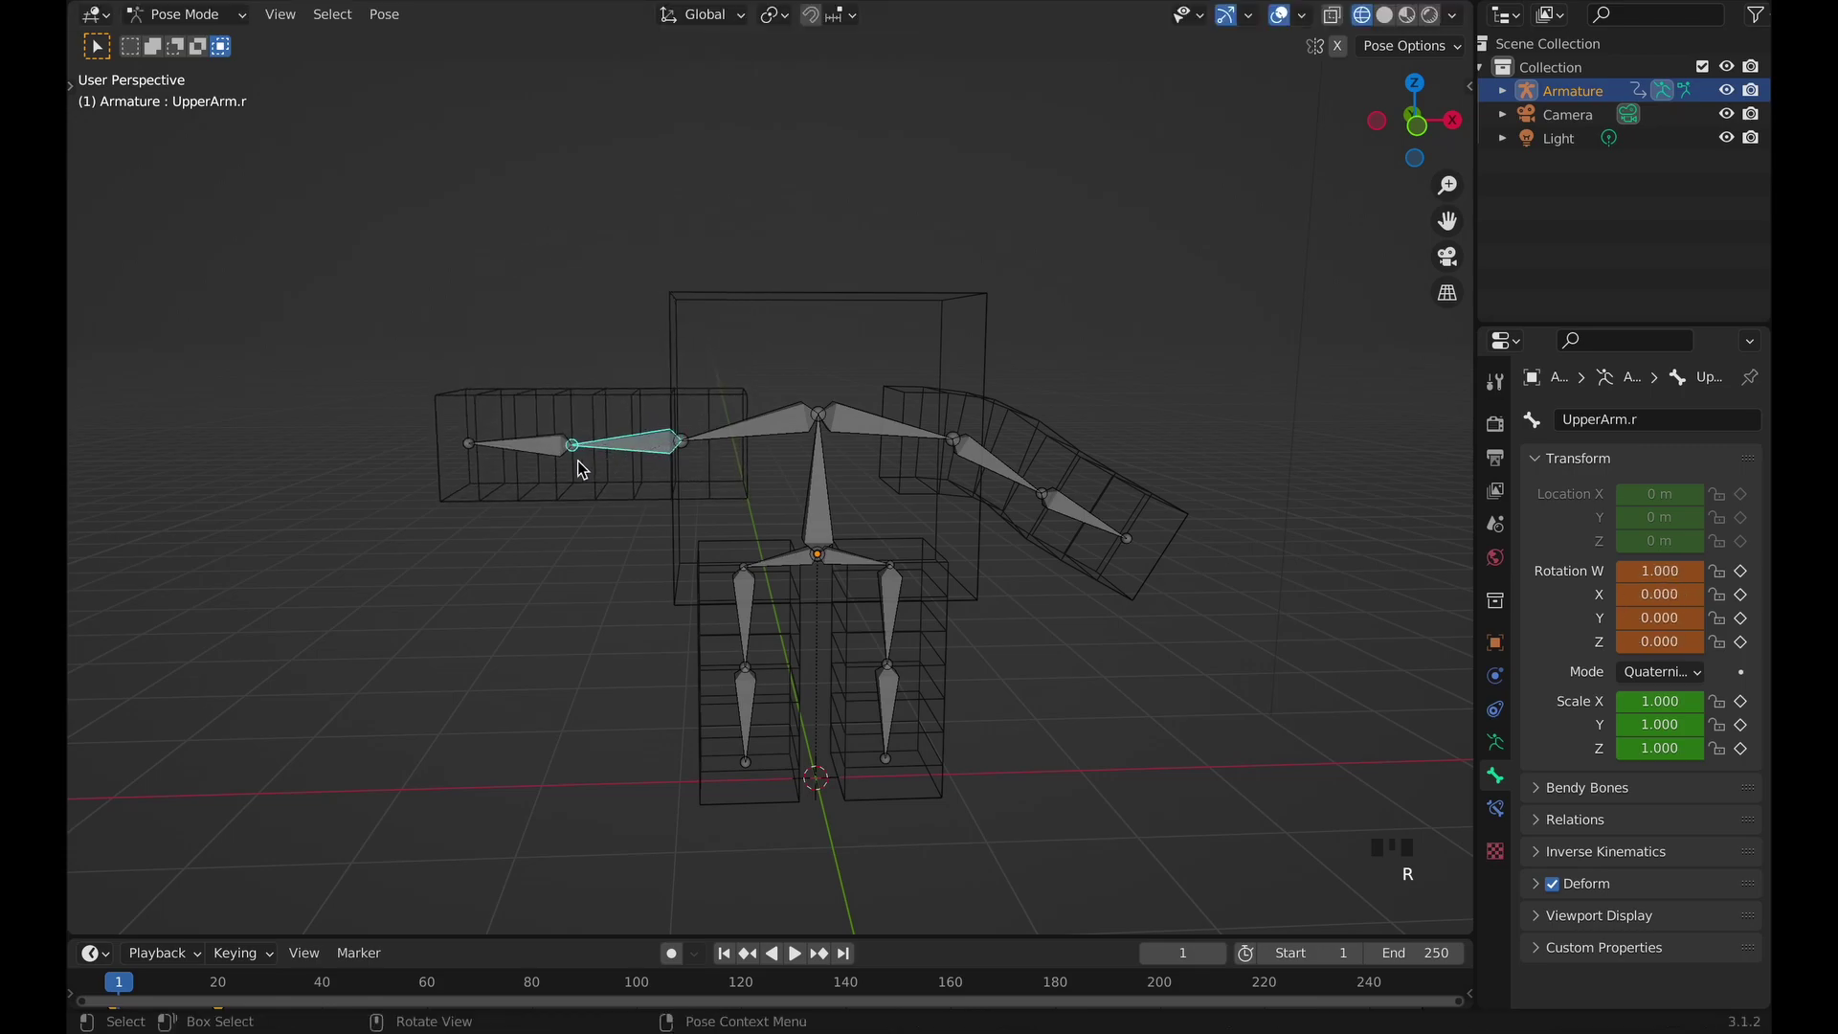
click(522, 448)
key(r)
right_click(537, 452)
Try rotating the leg bones, swinging both upper legs outward to test how the leg blocks deform.
click(744, 704)
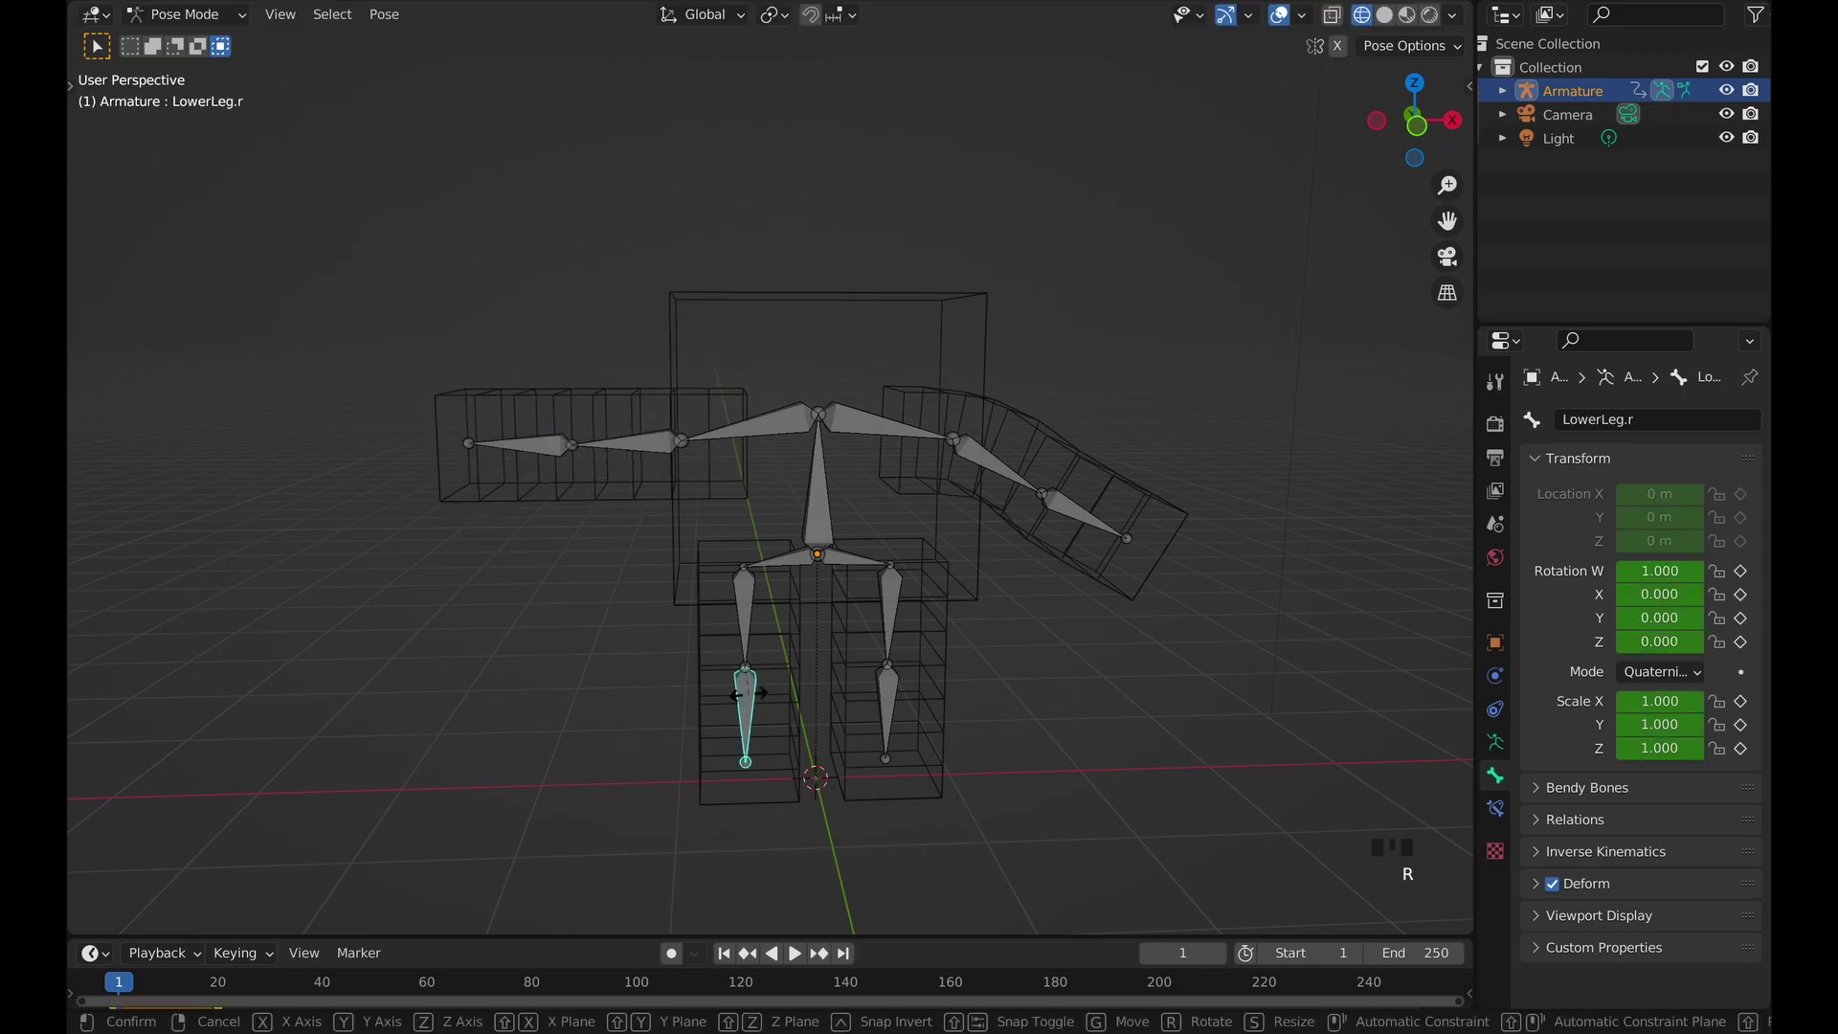
key(r)
click(750, 627)
click(747, 623)
key(r)
click(802, 629)
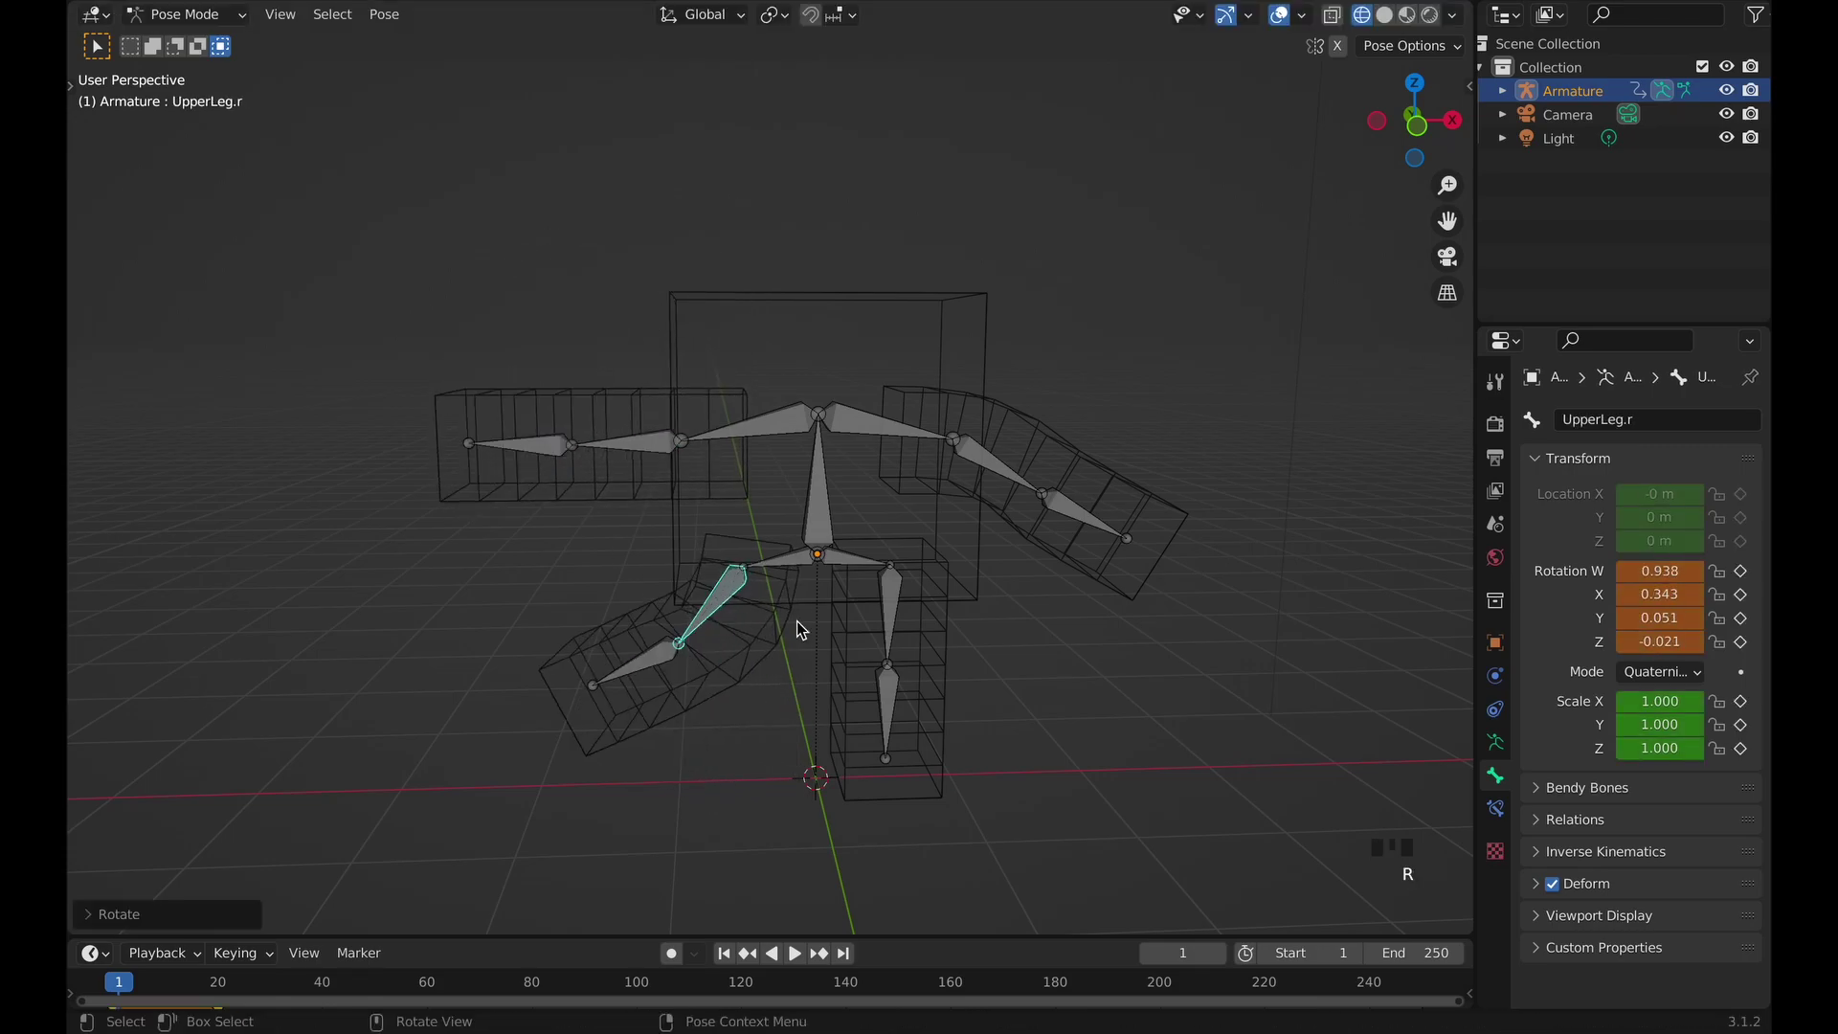
click(898, 622)
key(r)
click(946, 623)
Try moving the central bone, cancel the move, and clear the rotation of all bones.
click(823, 522)
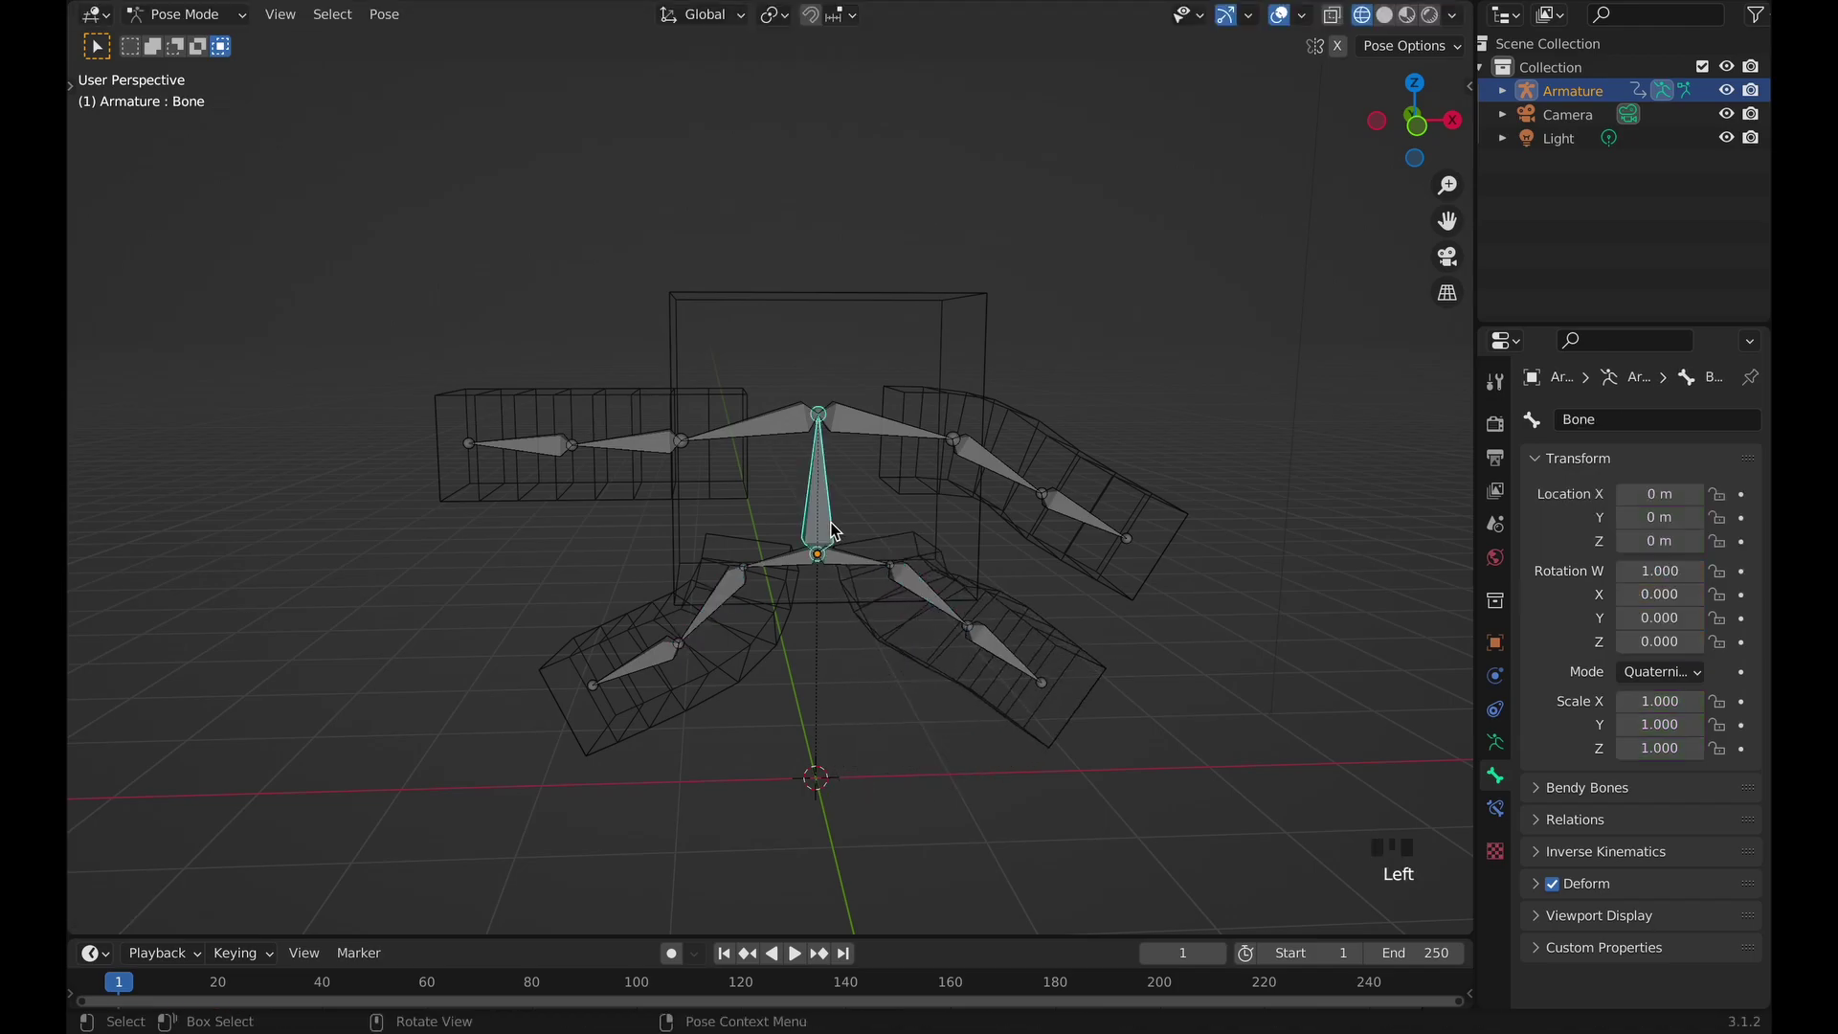
key(g)
right_click(843, 480)
key(a)
key(alt+r)
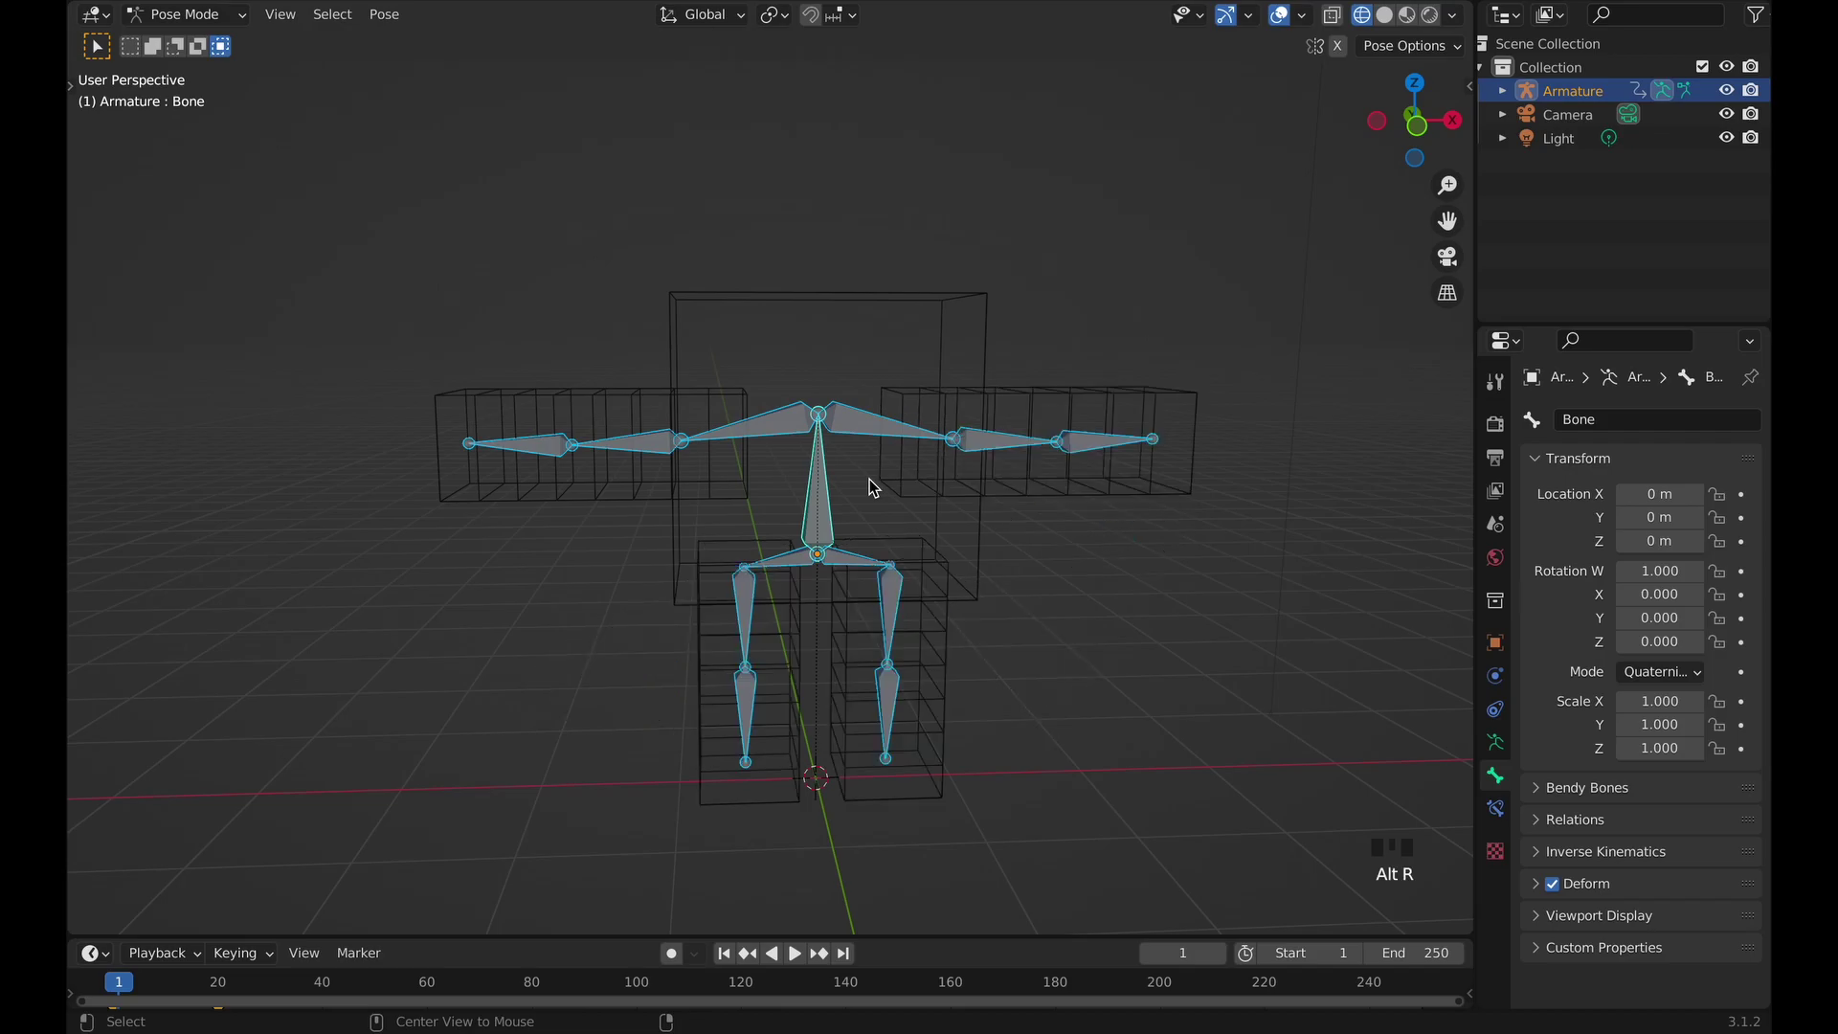
Show the armature in the front orthographic view and enlarge the timeline area.
click(1107, 607)
key(KP_1)
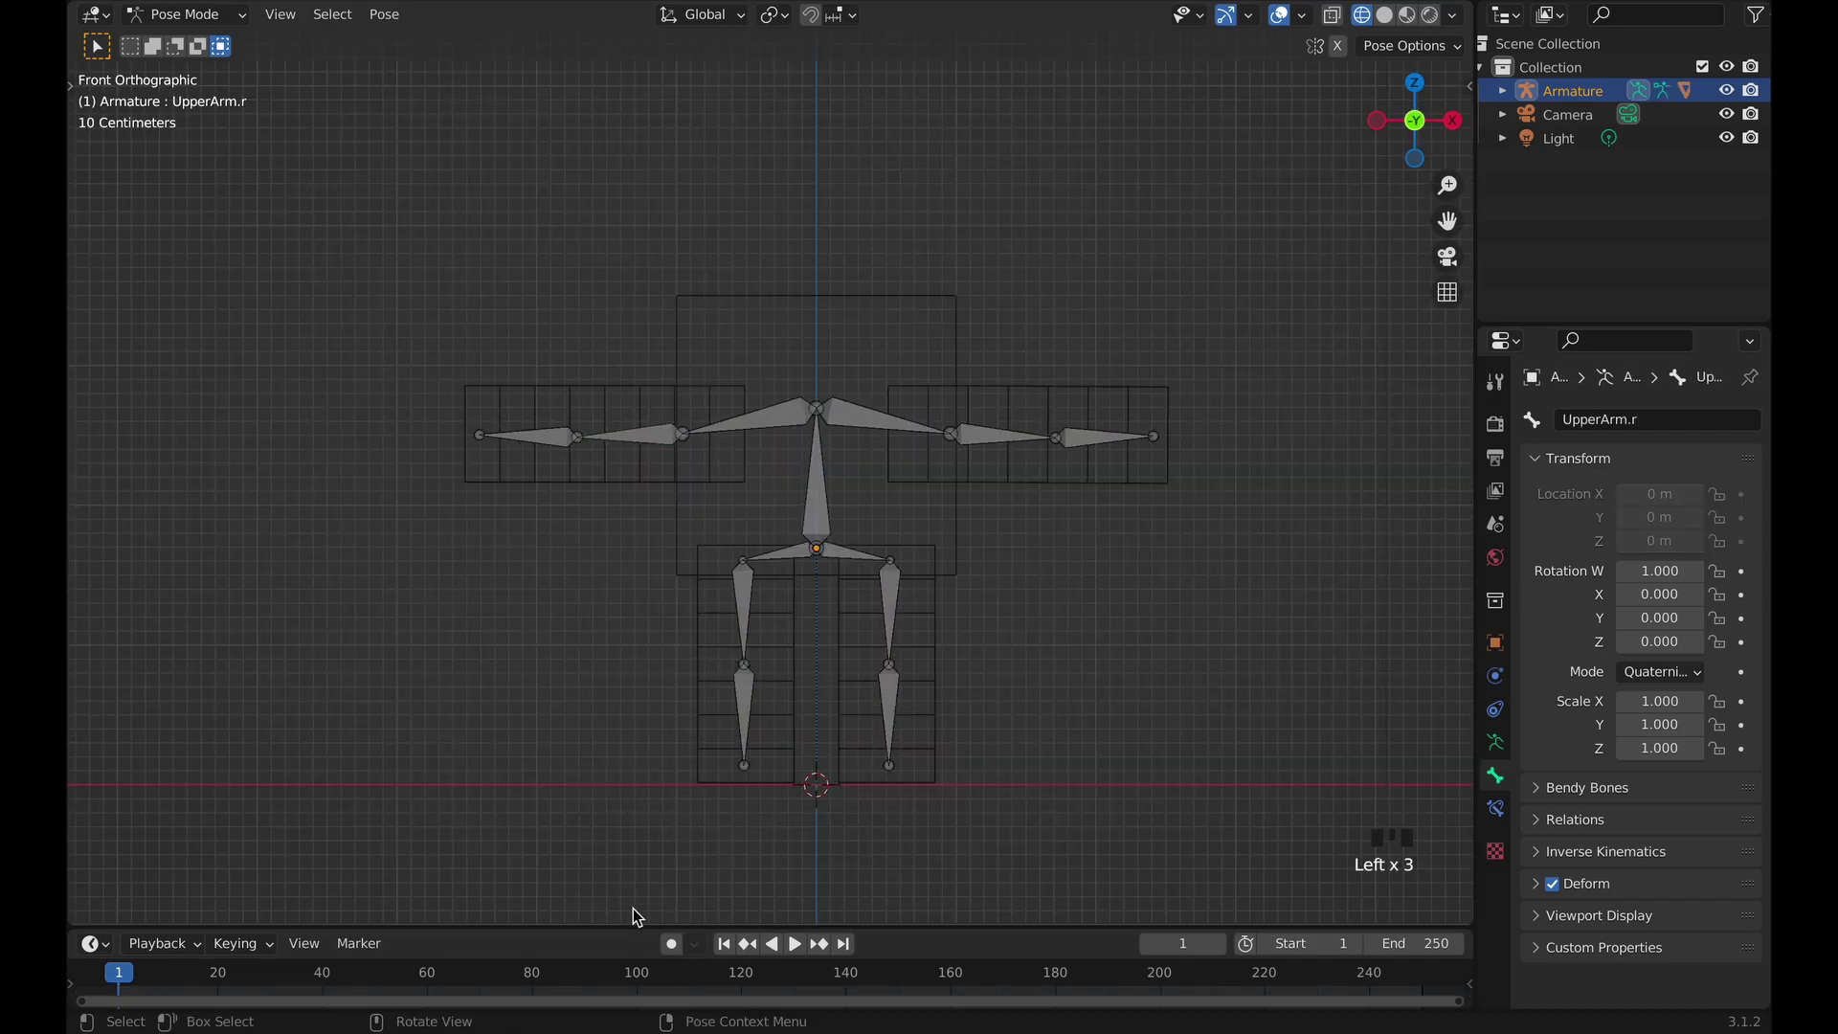
drag(624, 926, 638, 743)
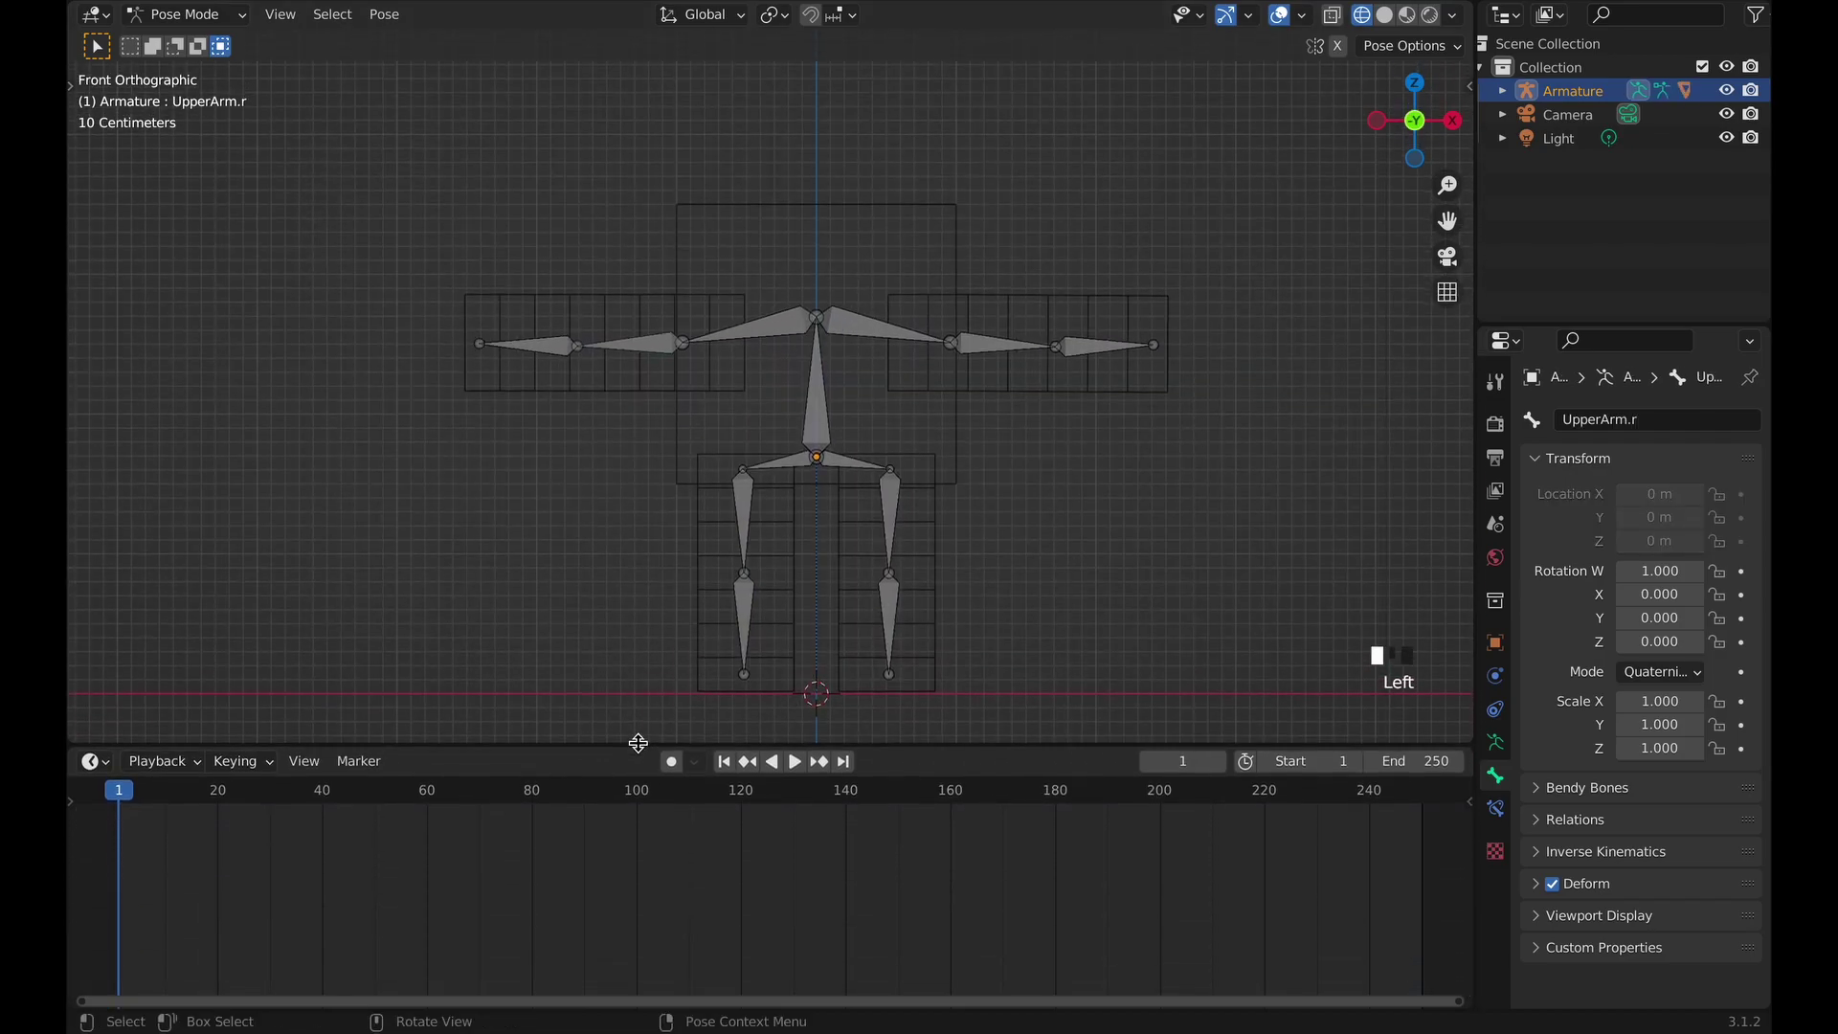
Insert a Location, Rotation & Scale keyframe for all bones at frame 0.
key(a)
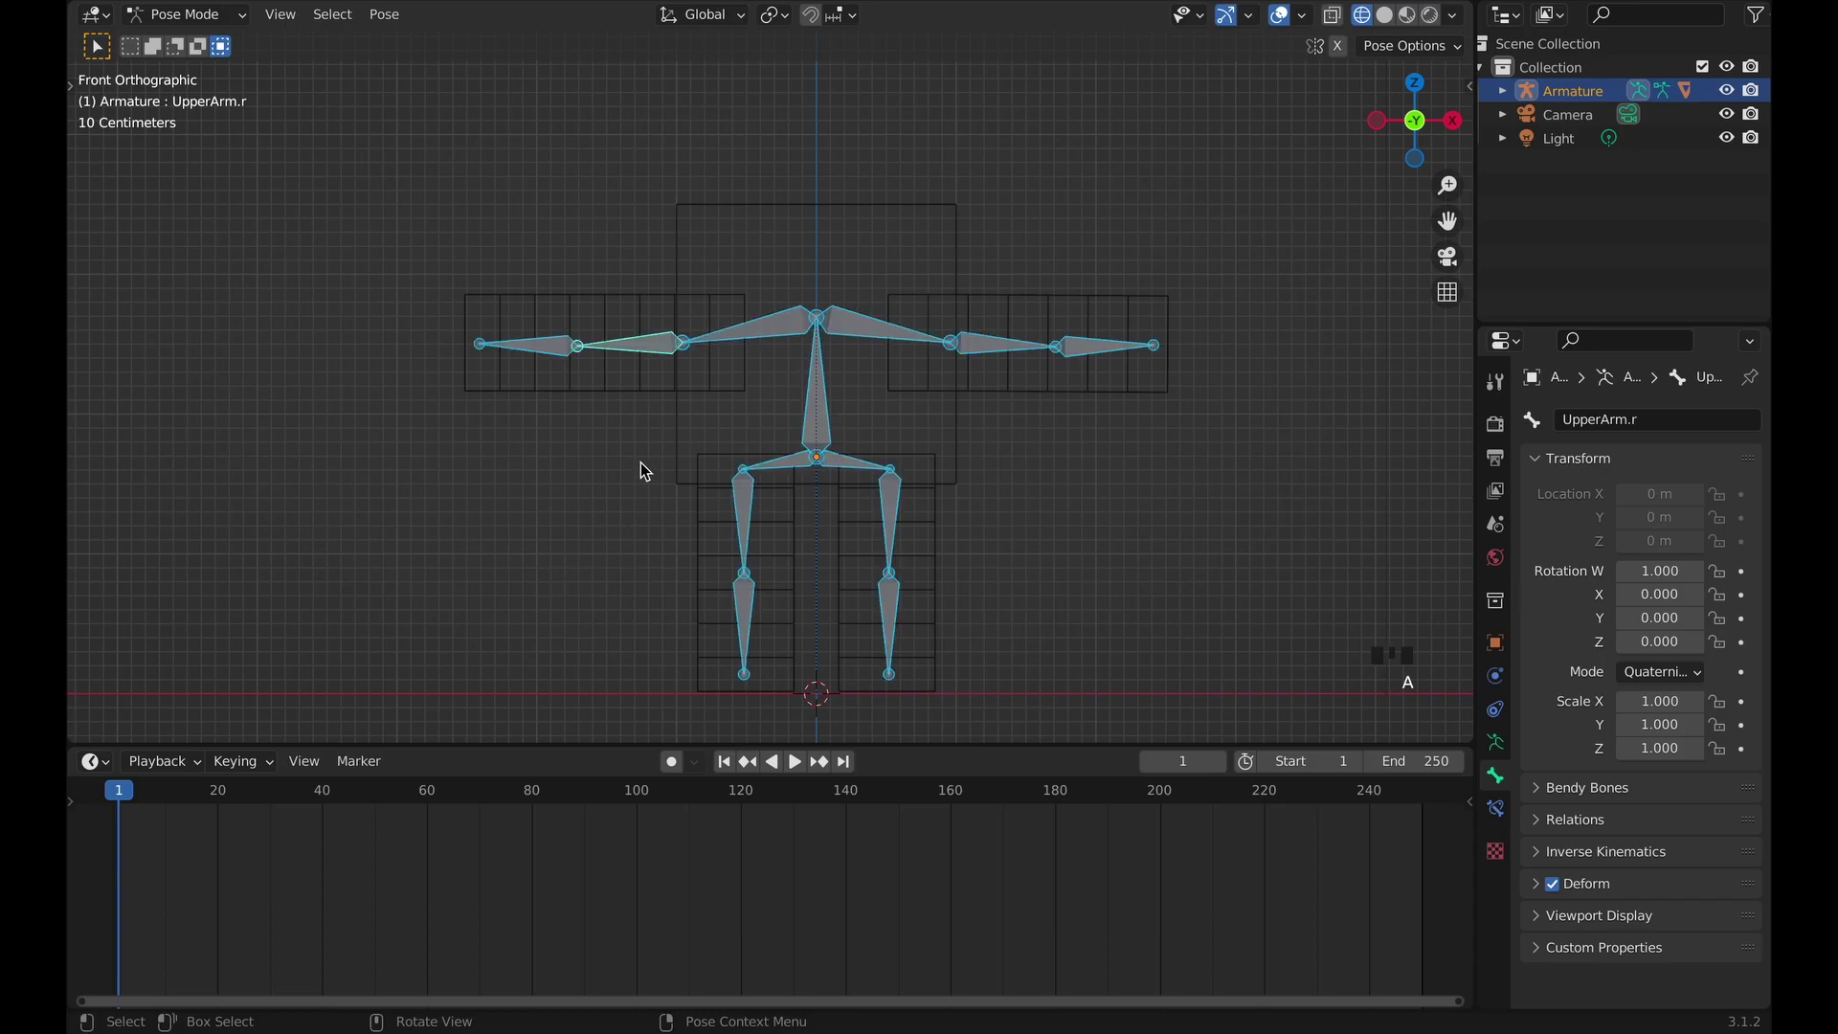
key(Left)
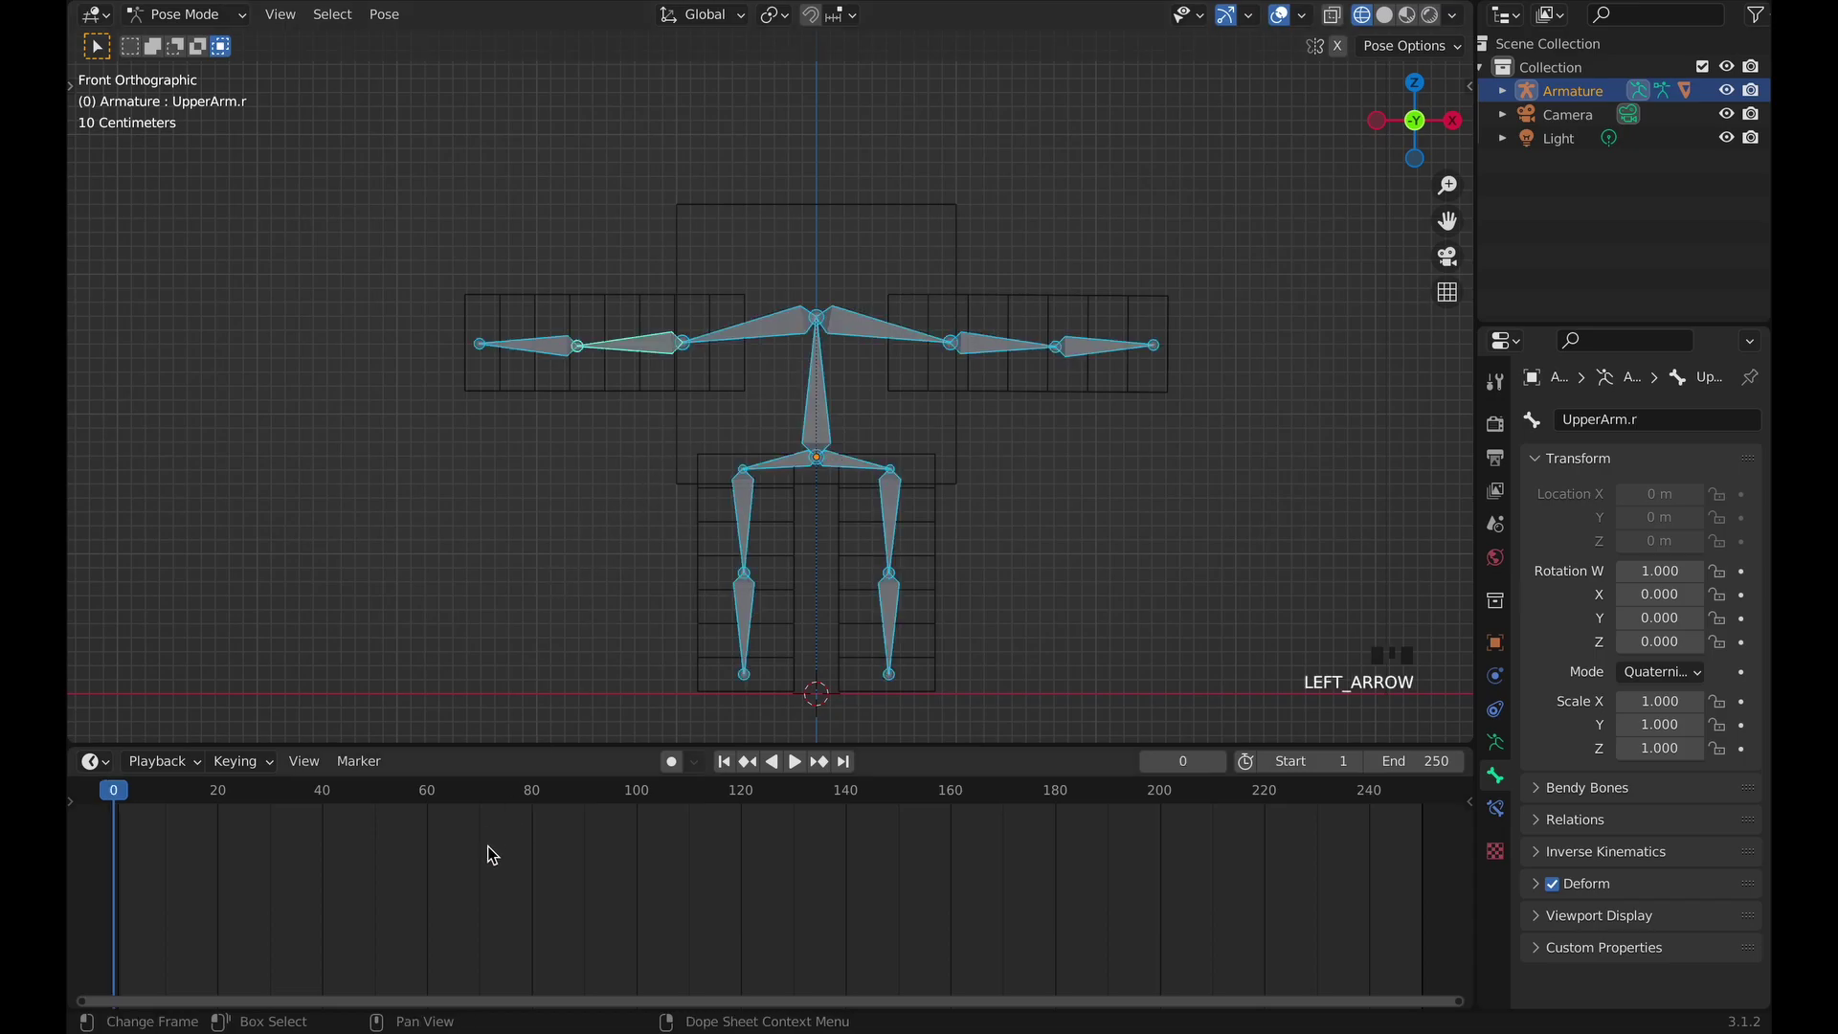
key(i)
click(562, 655)
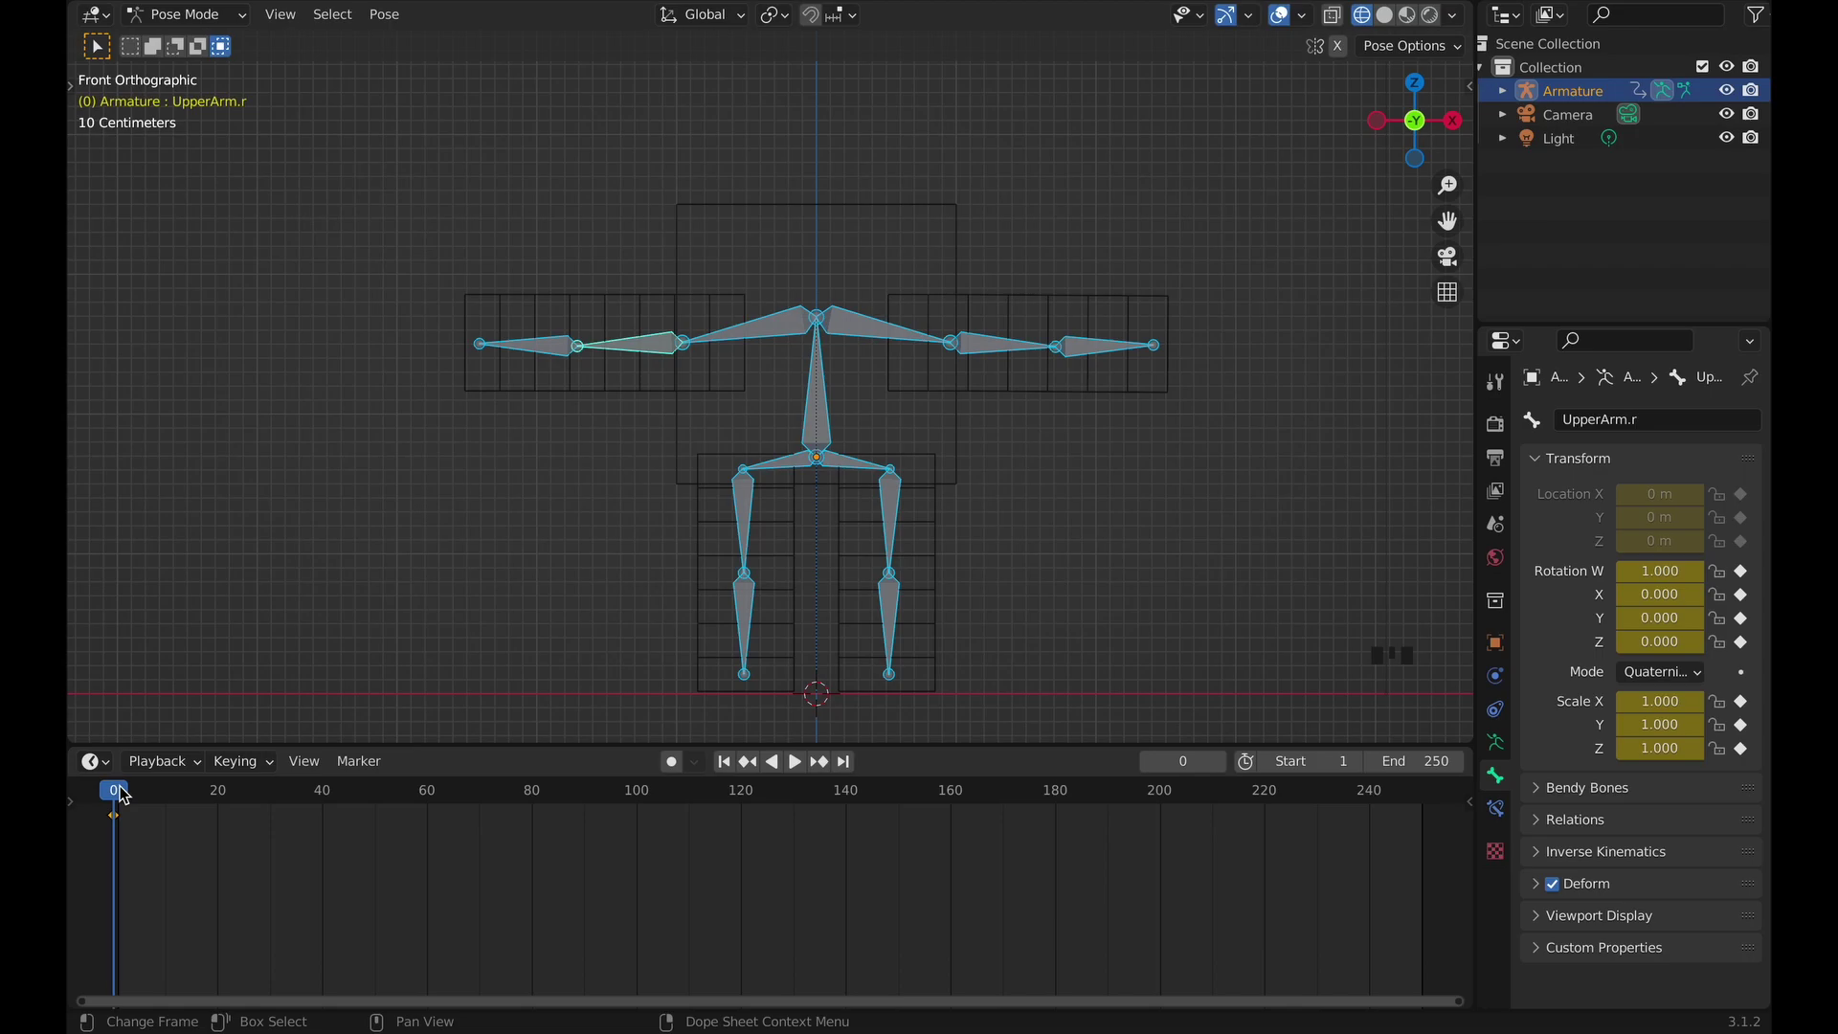
At frame 20, rotate UpperArm.r diagonally upward and LowerArm.r to nearly vertical.
drag(123, 795, 223, 839)
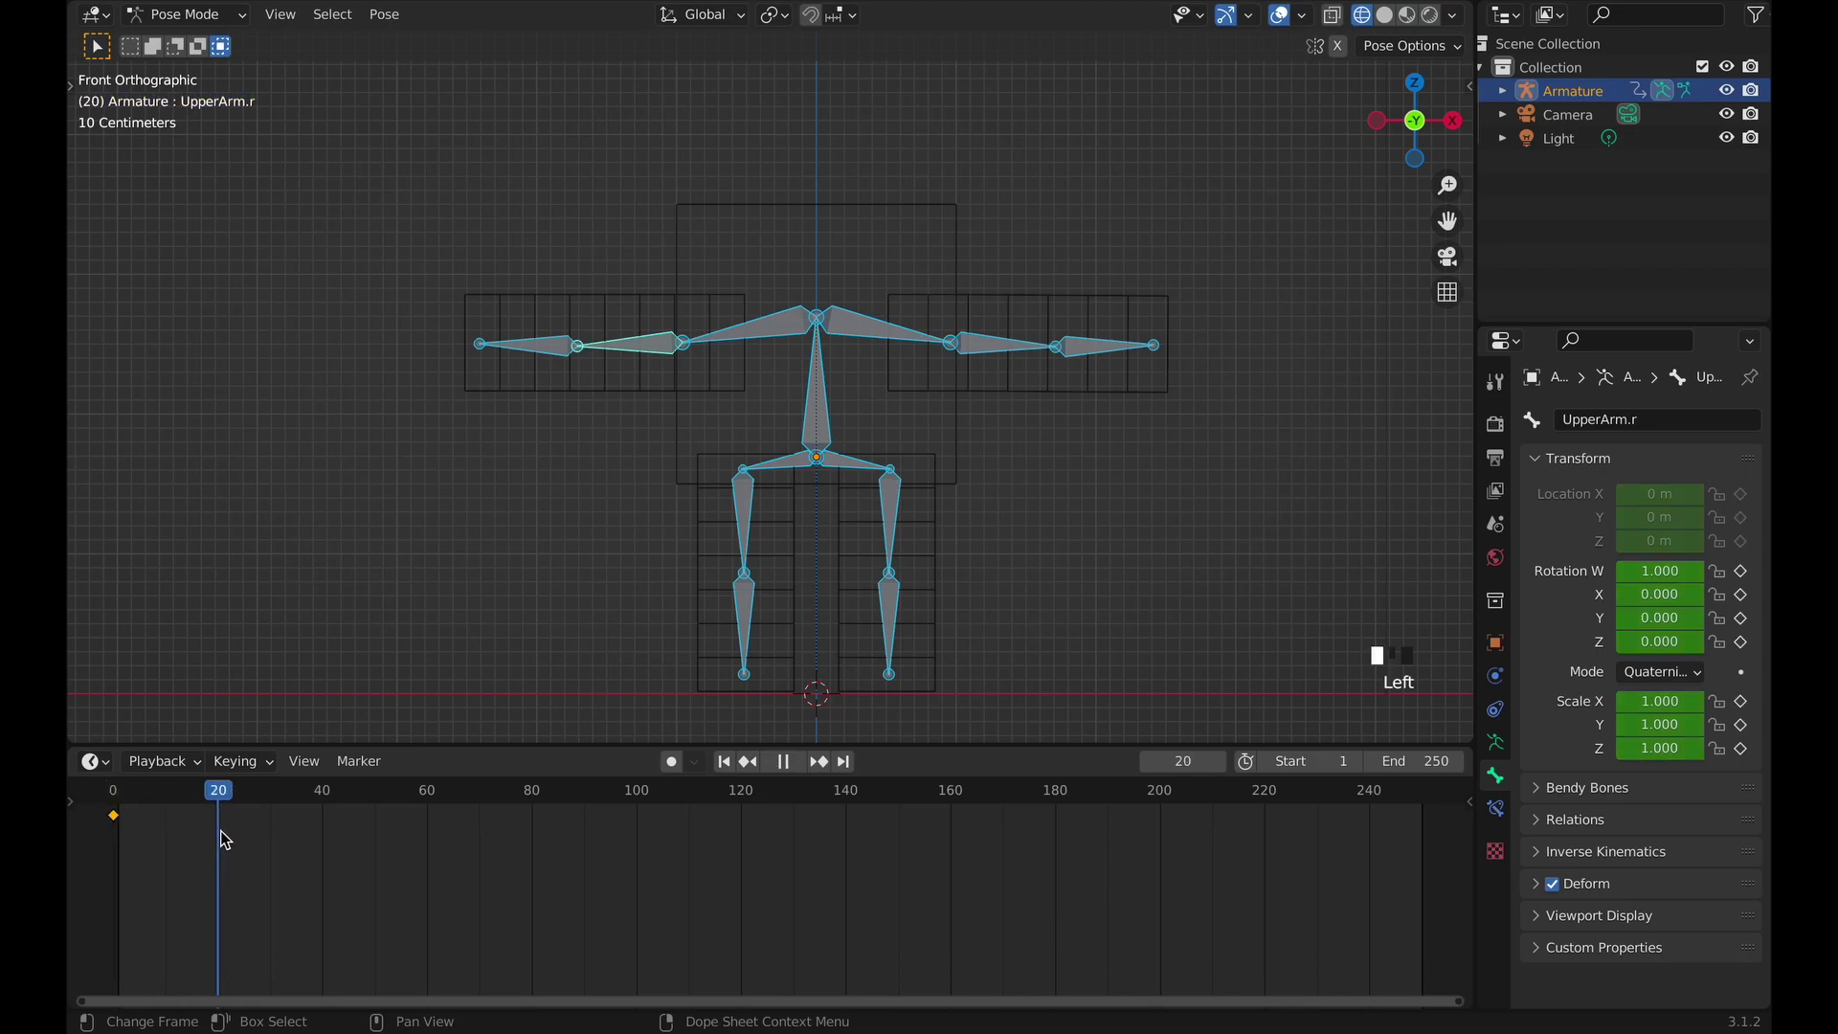
click(651, 360)
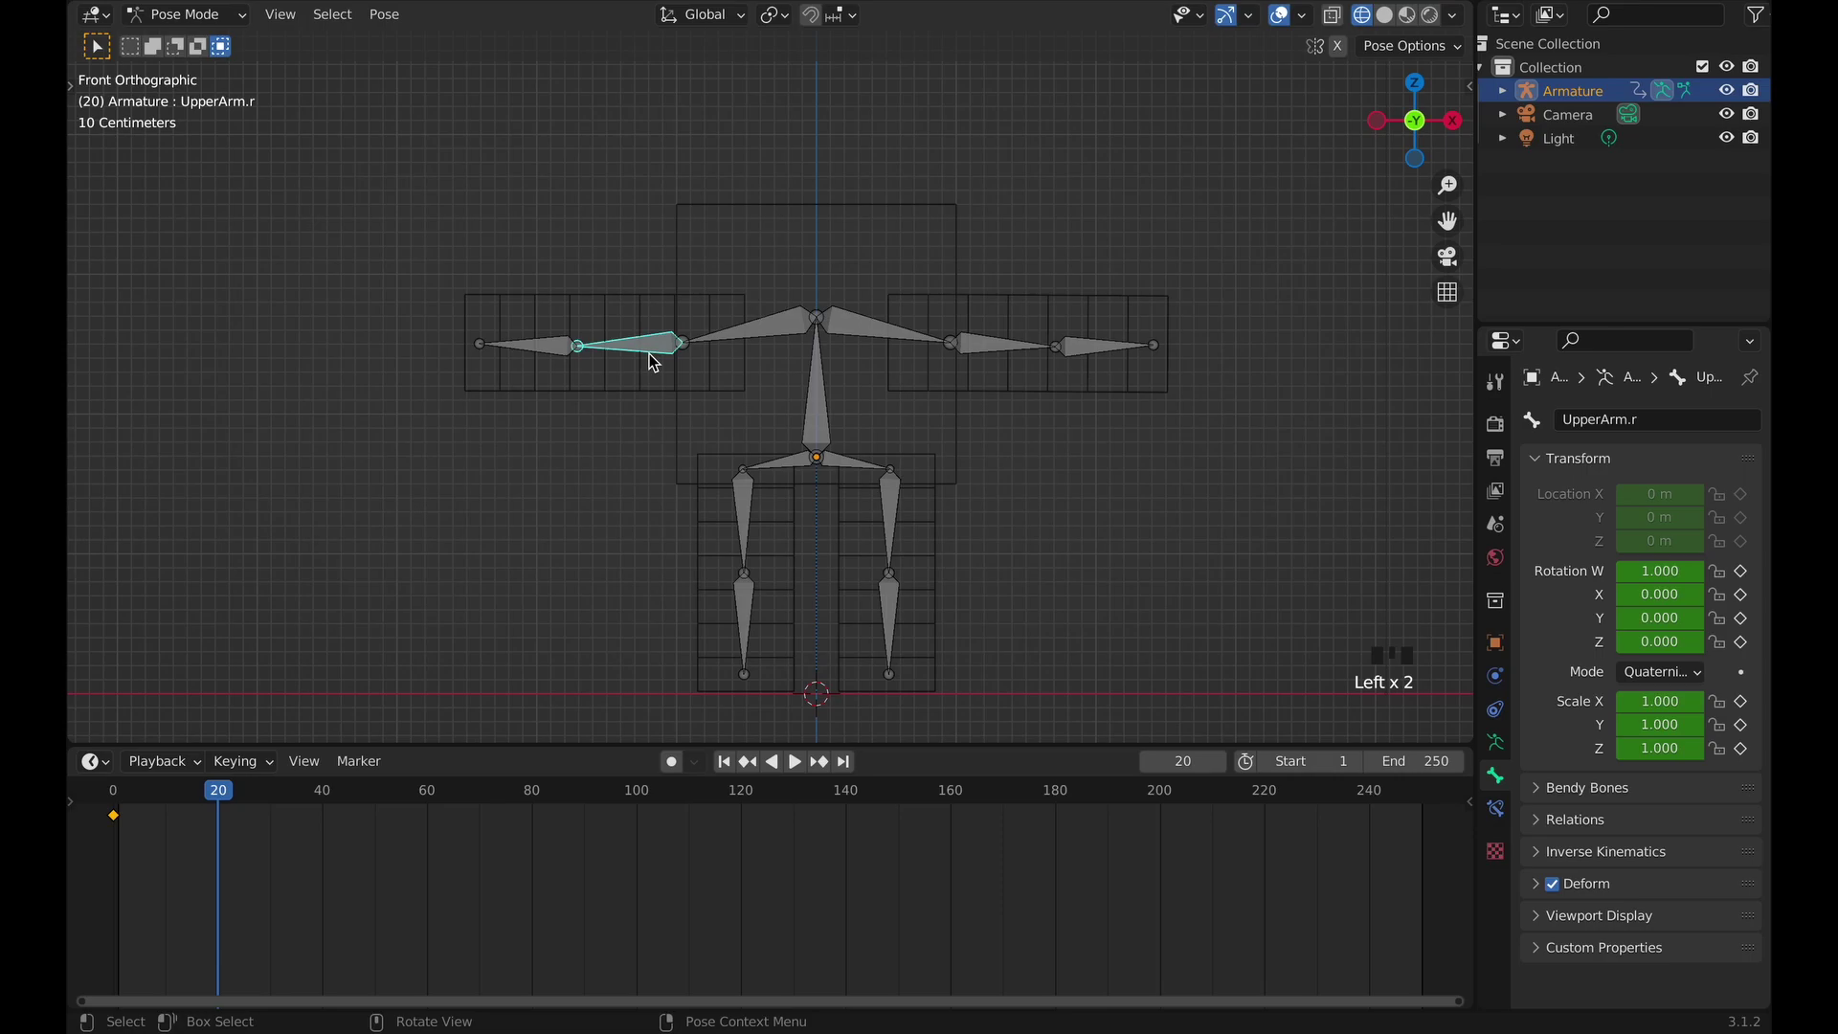
key(r)
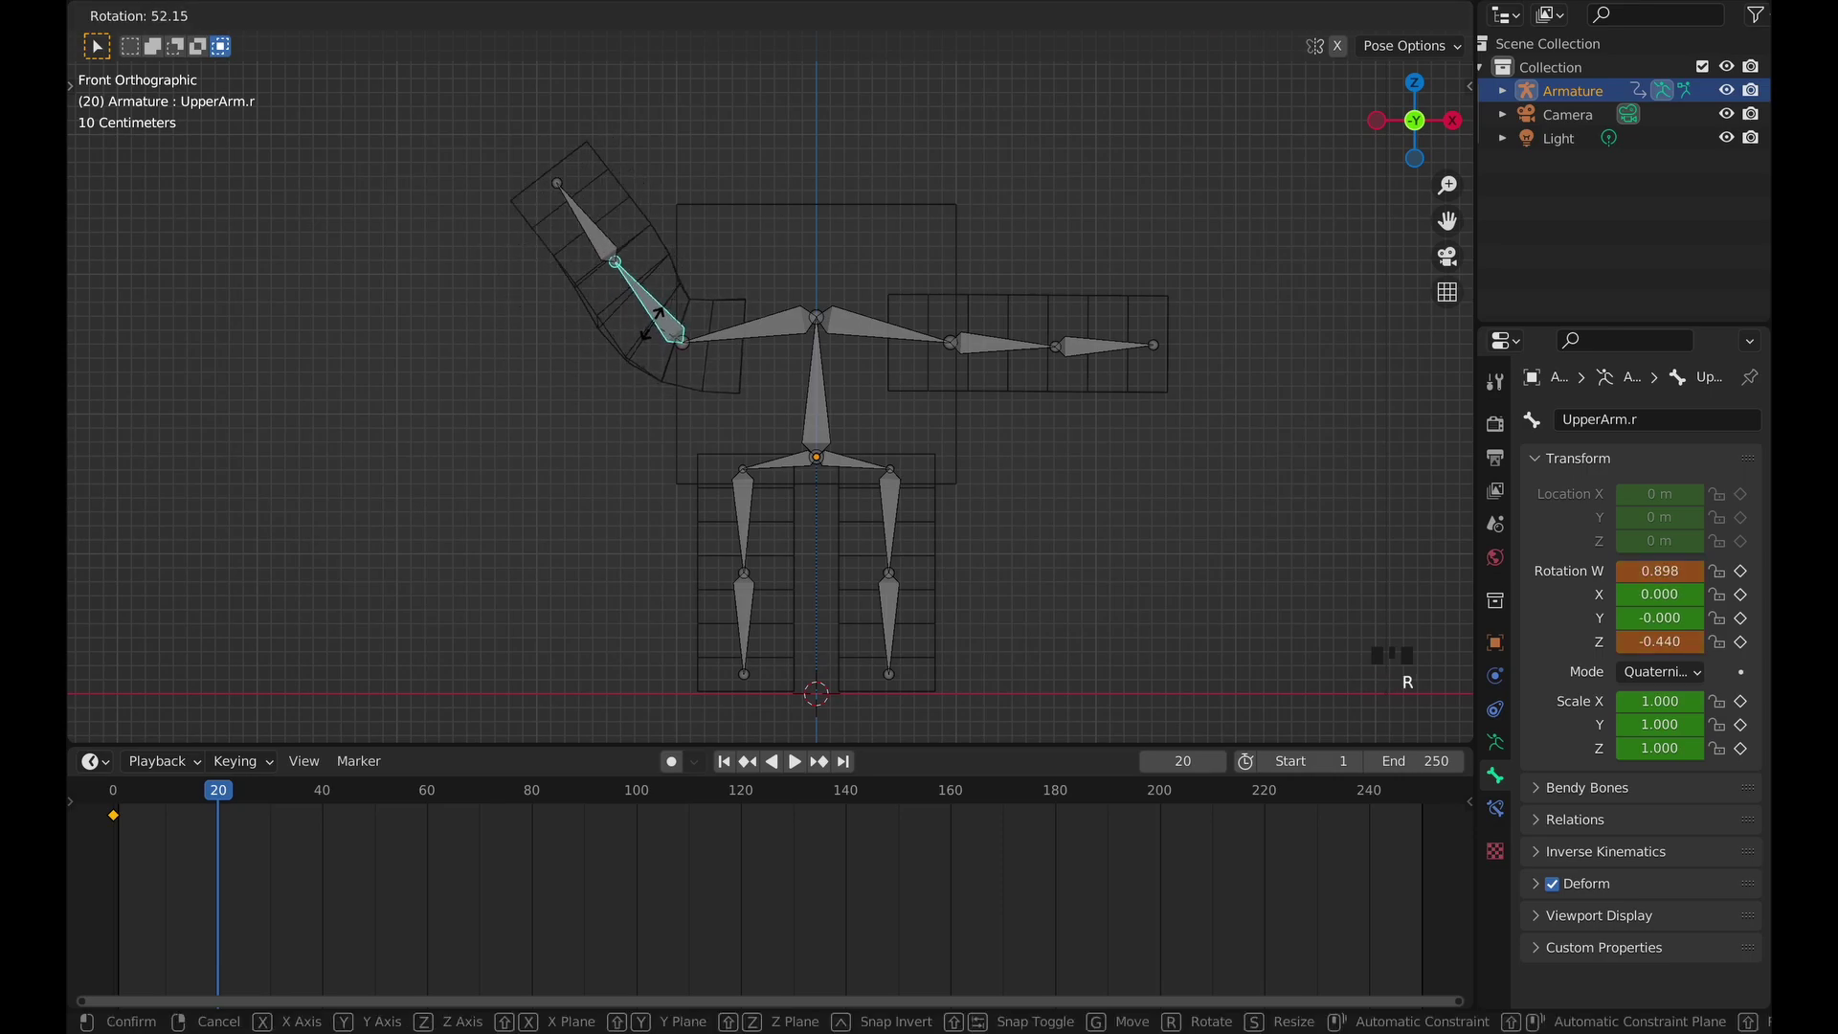
click(649, 329)
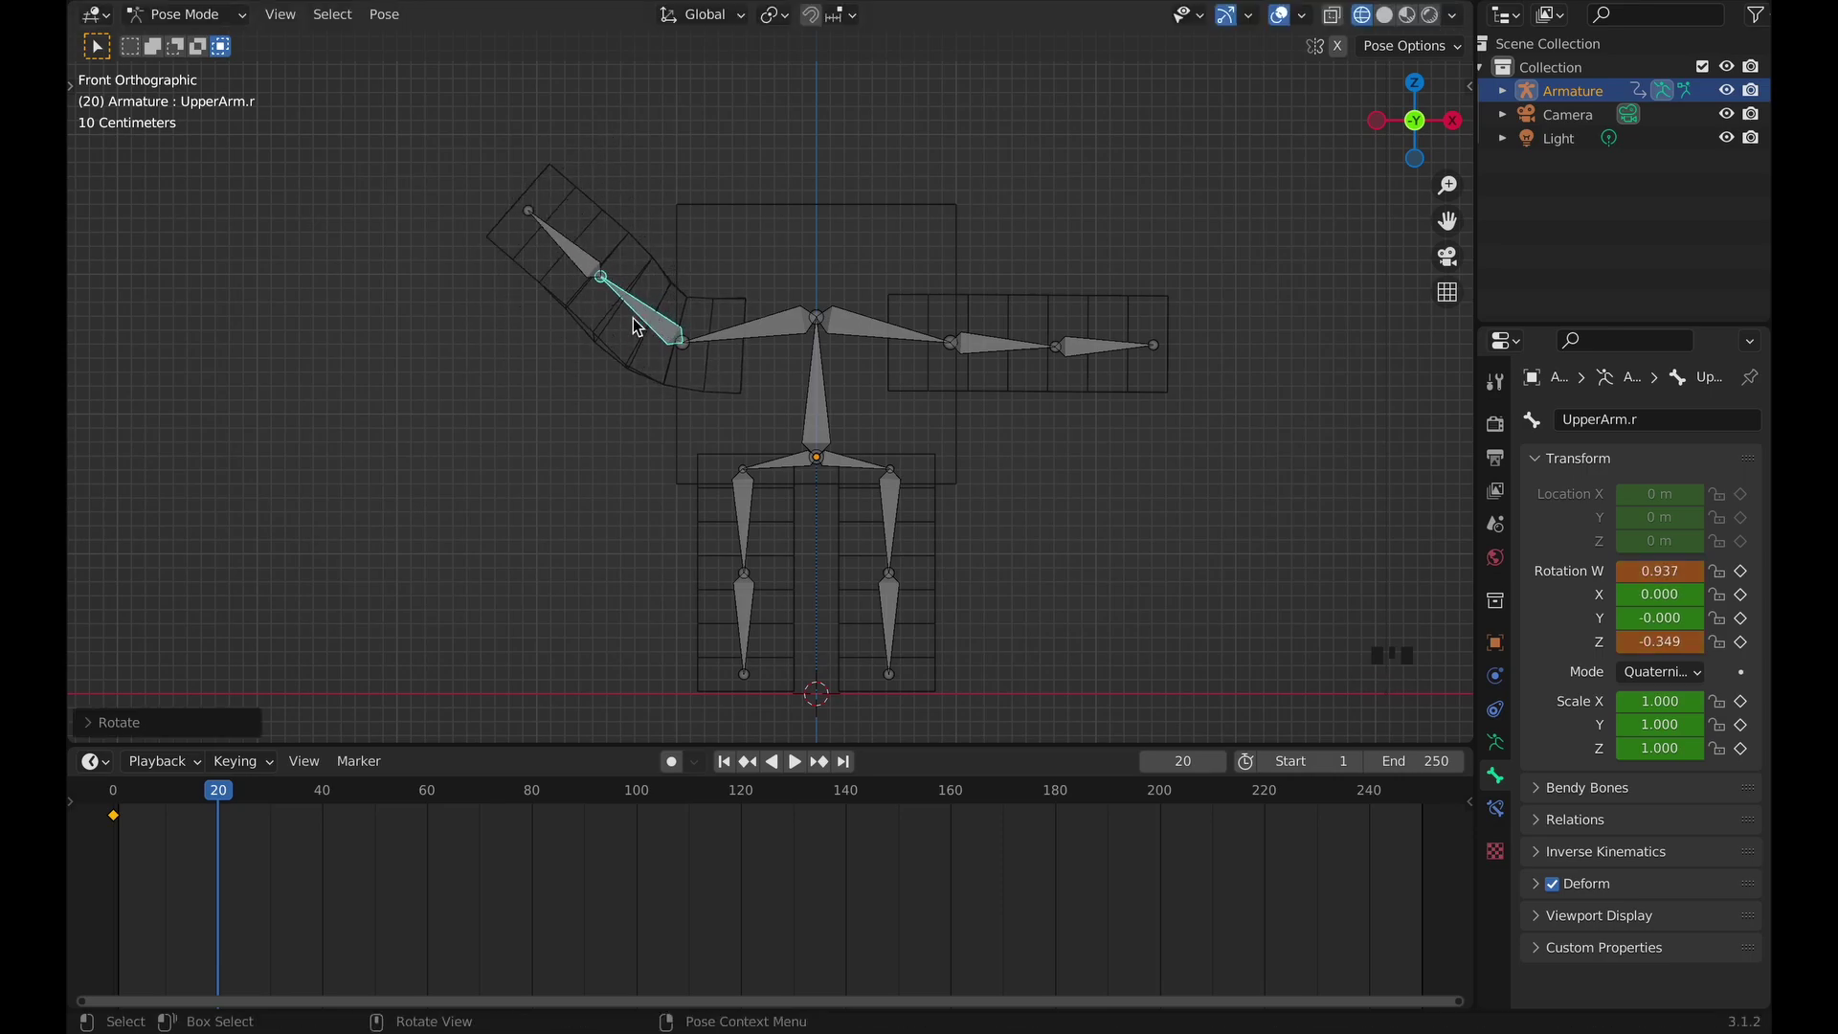
click(573, 252)
key(r)
click(598, 230)
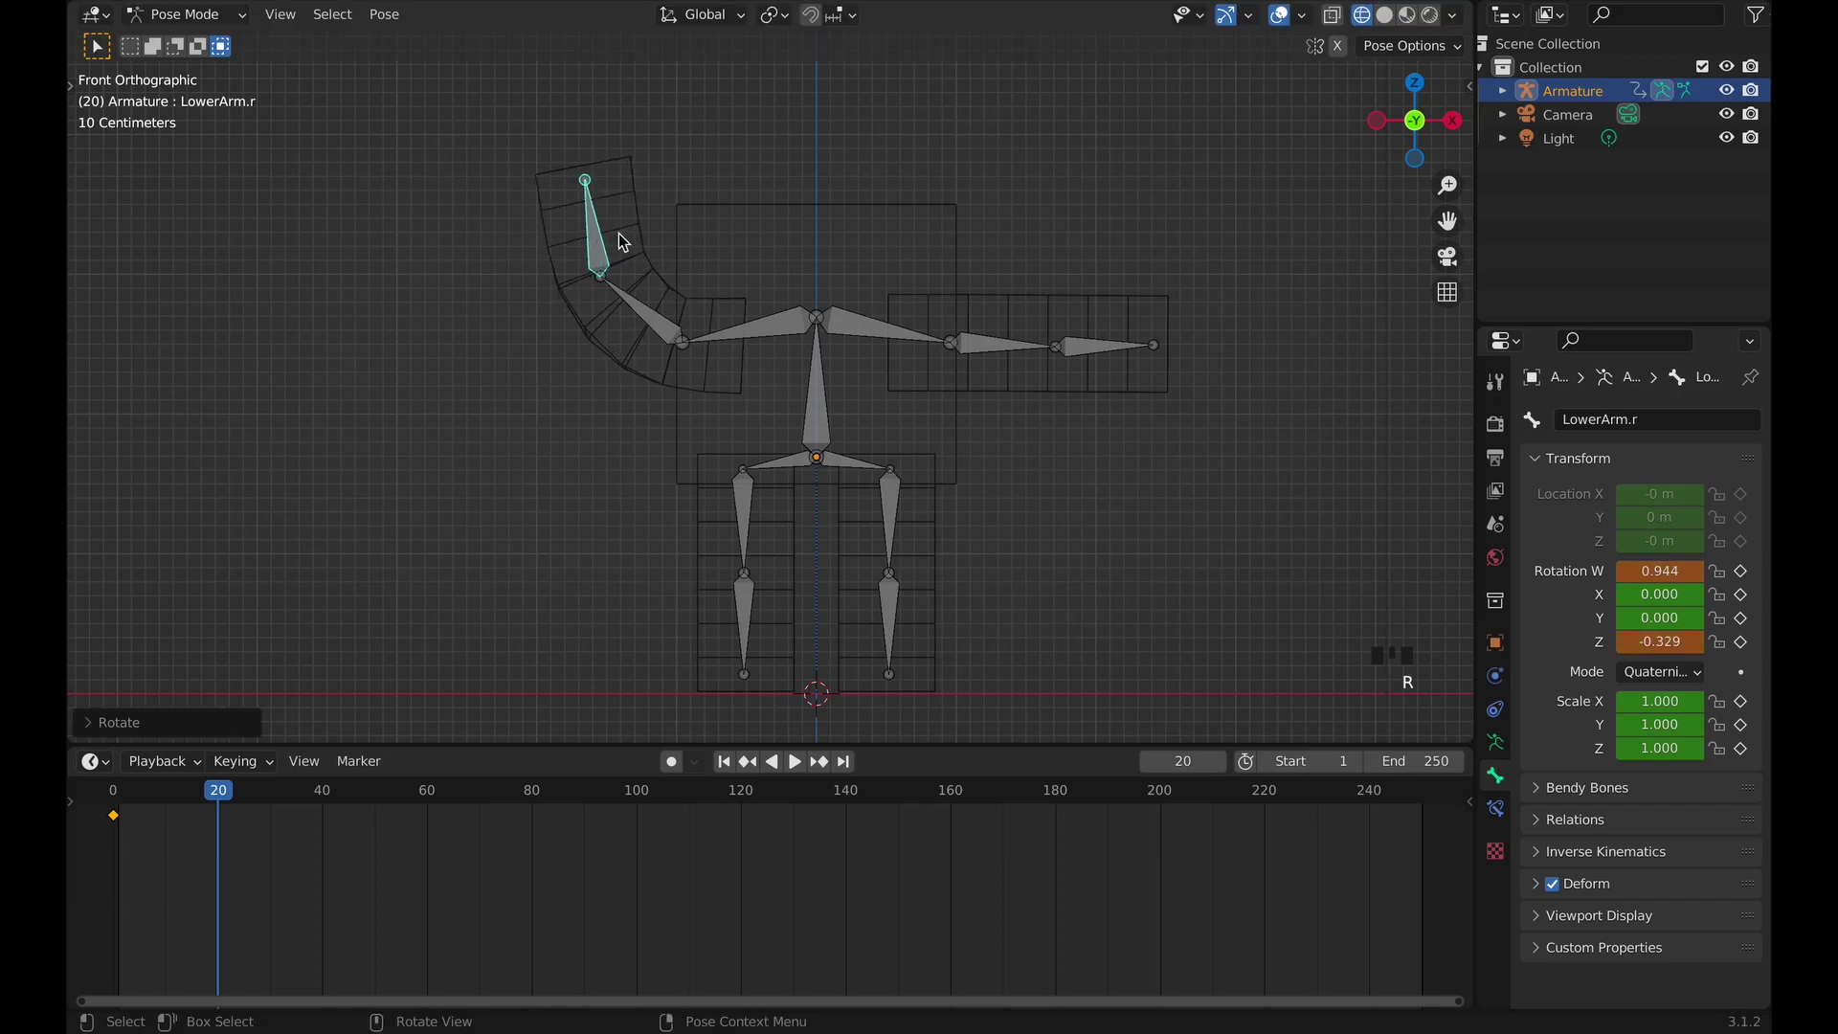
Rotate UpperArm.l diagonally upward and LowerArm.l to nearly vertical, mirroring the raised right arm in the front view.
middle_drag(867, 276, 899, 281)
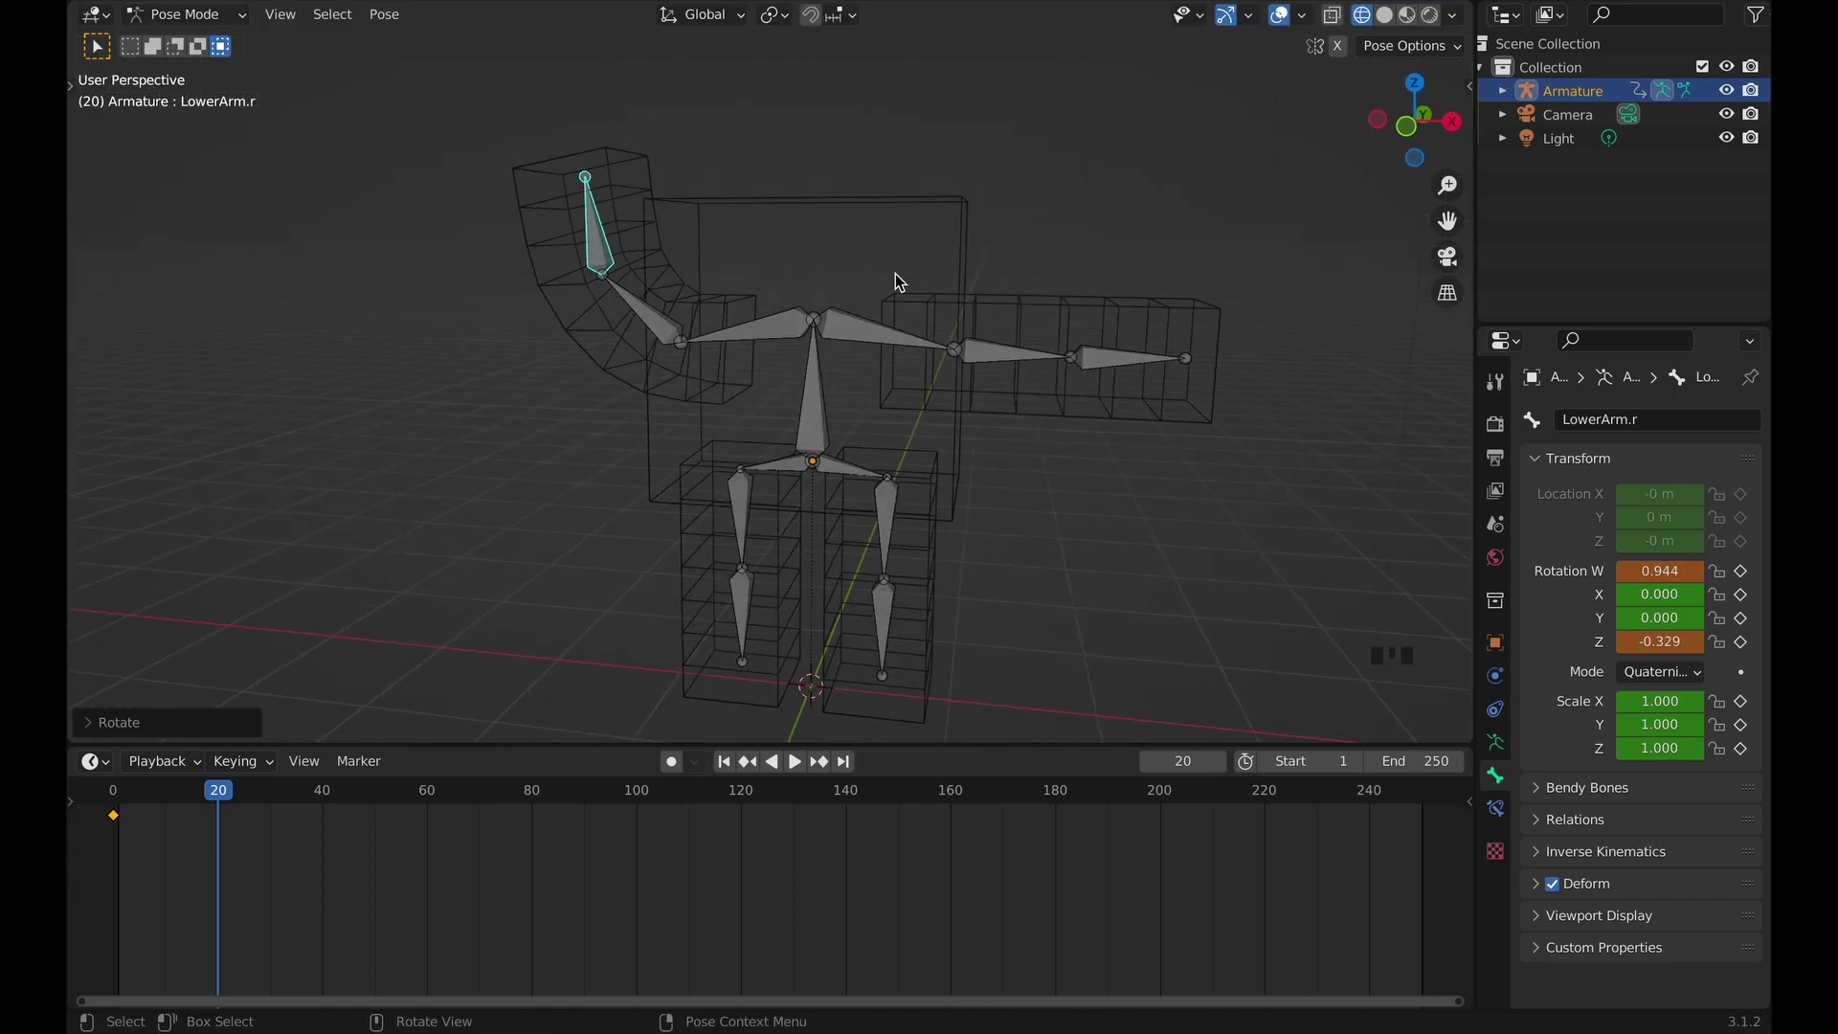
click(1002, 339)
key(KP_1)
key(r)
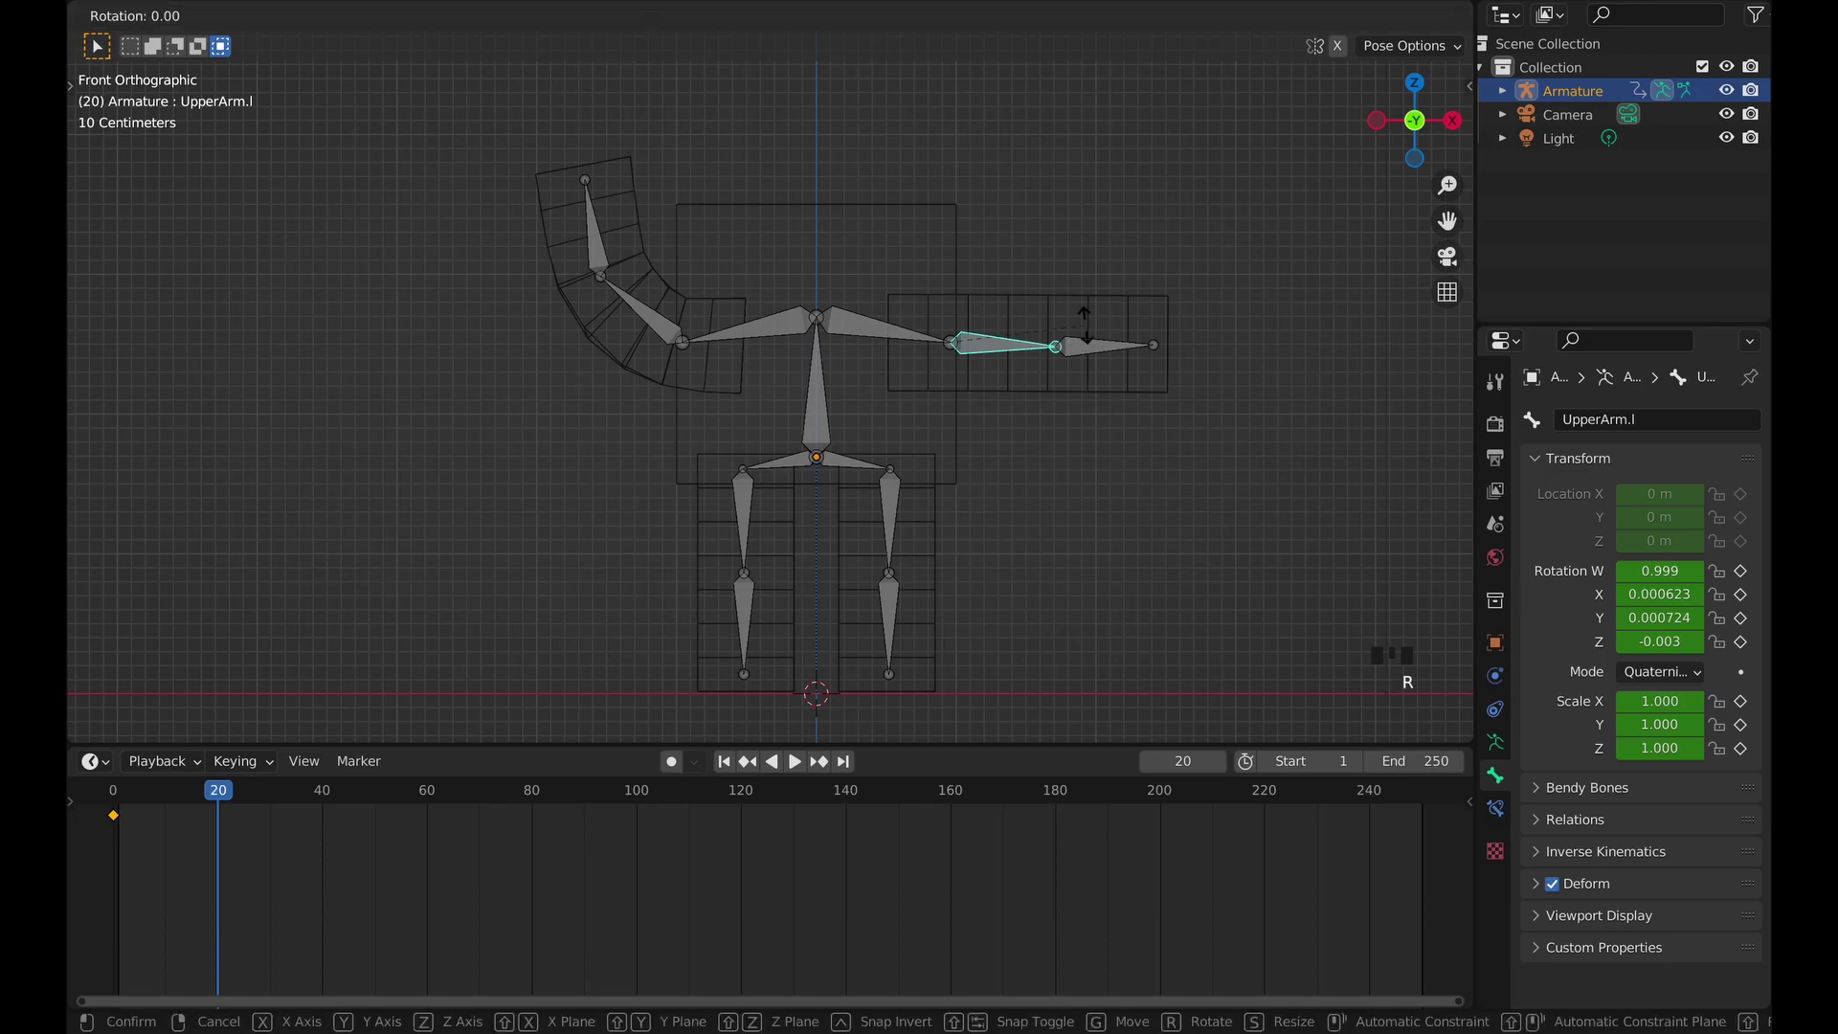
click(1074, 251)
click(1070, 254)
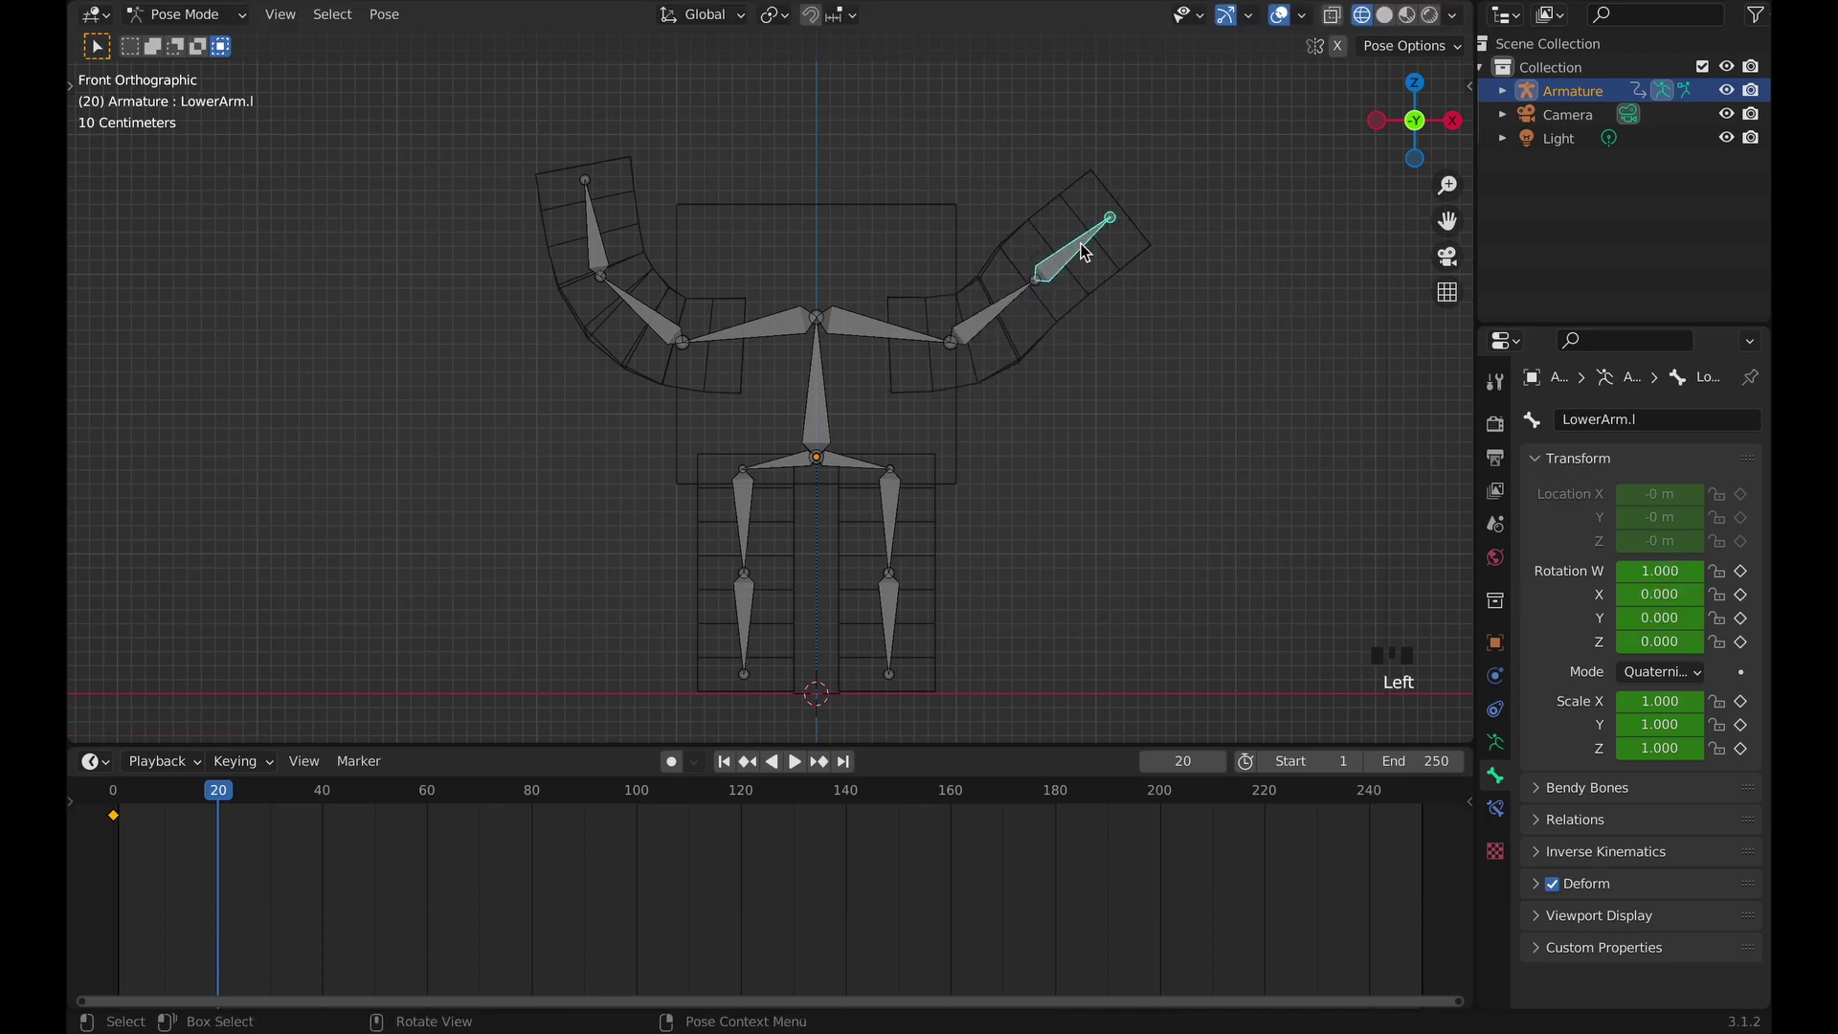
key(r)
click(1060, 200)
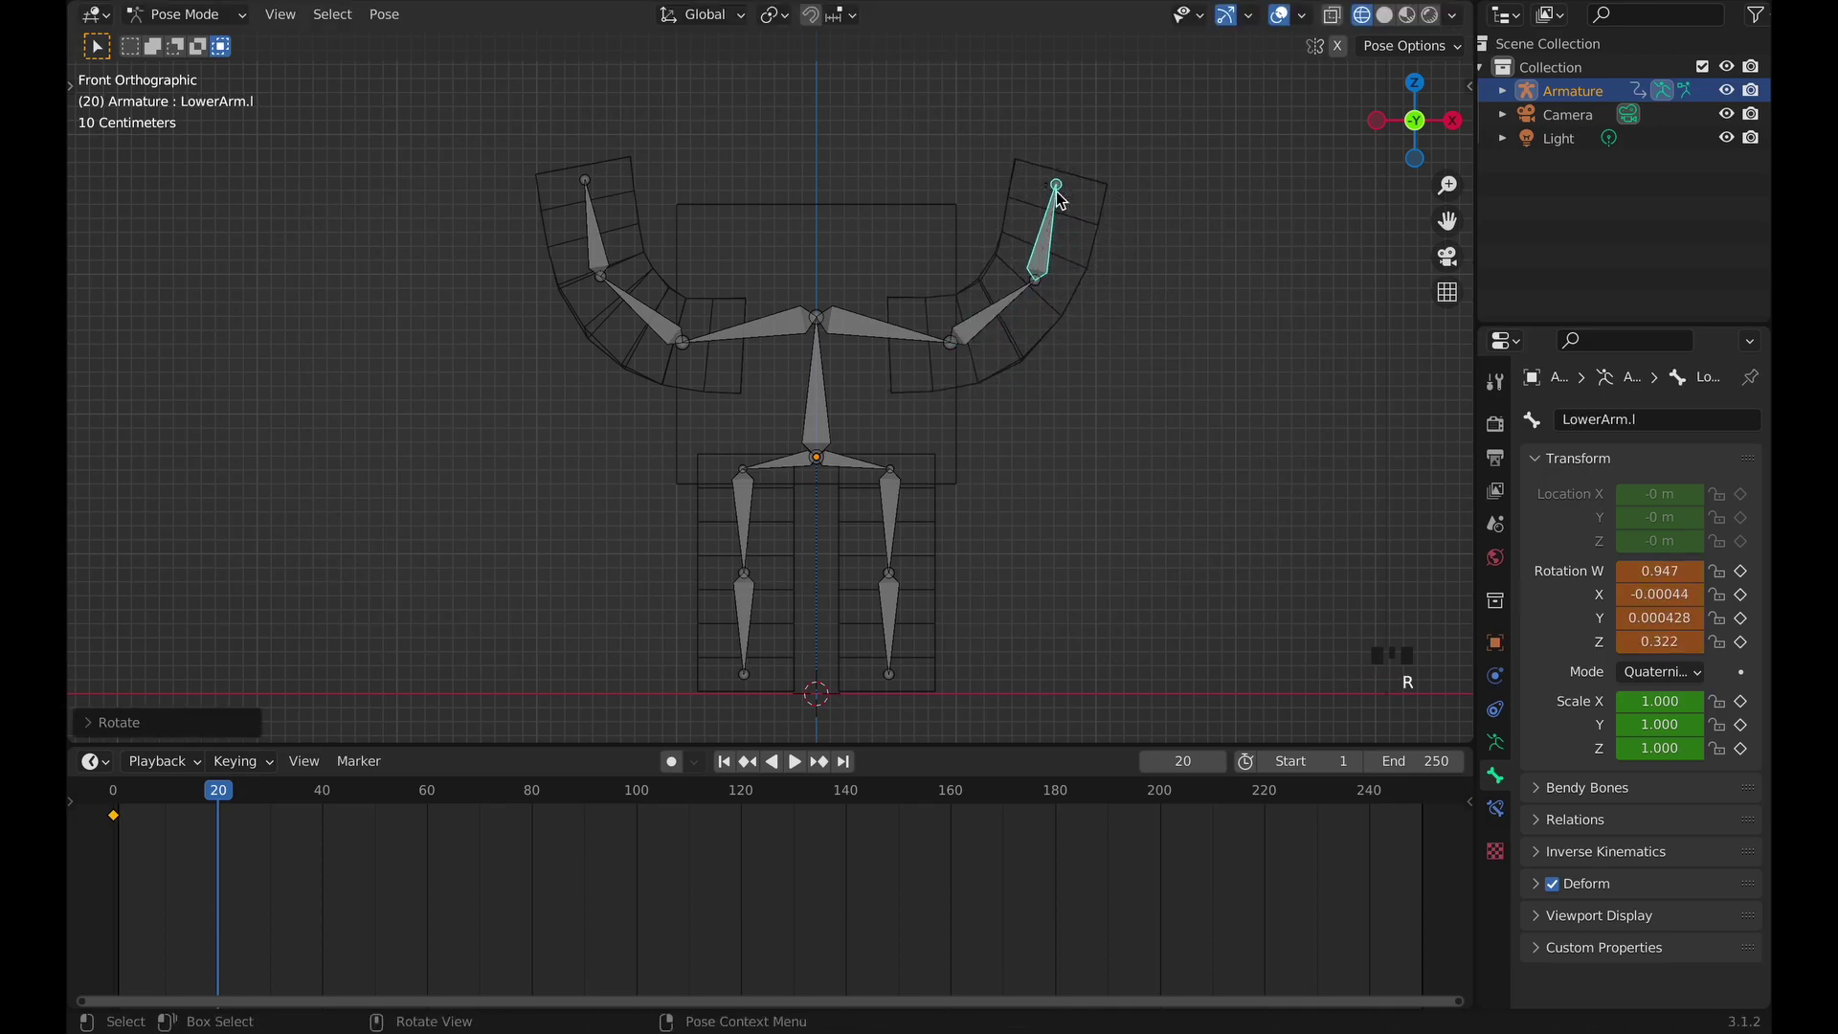
click(1014, 308)
key(r)
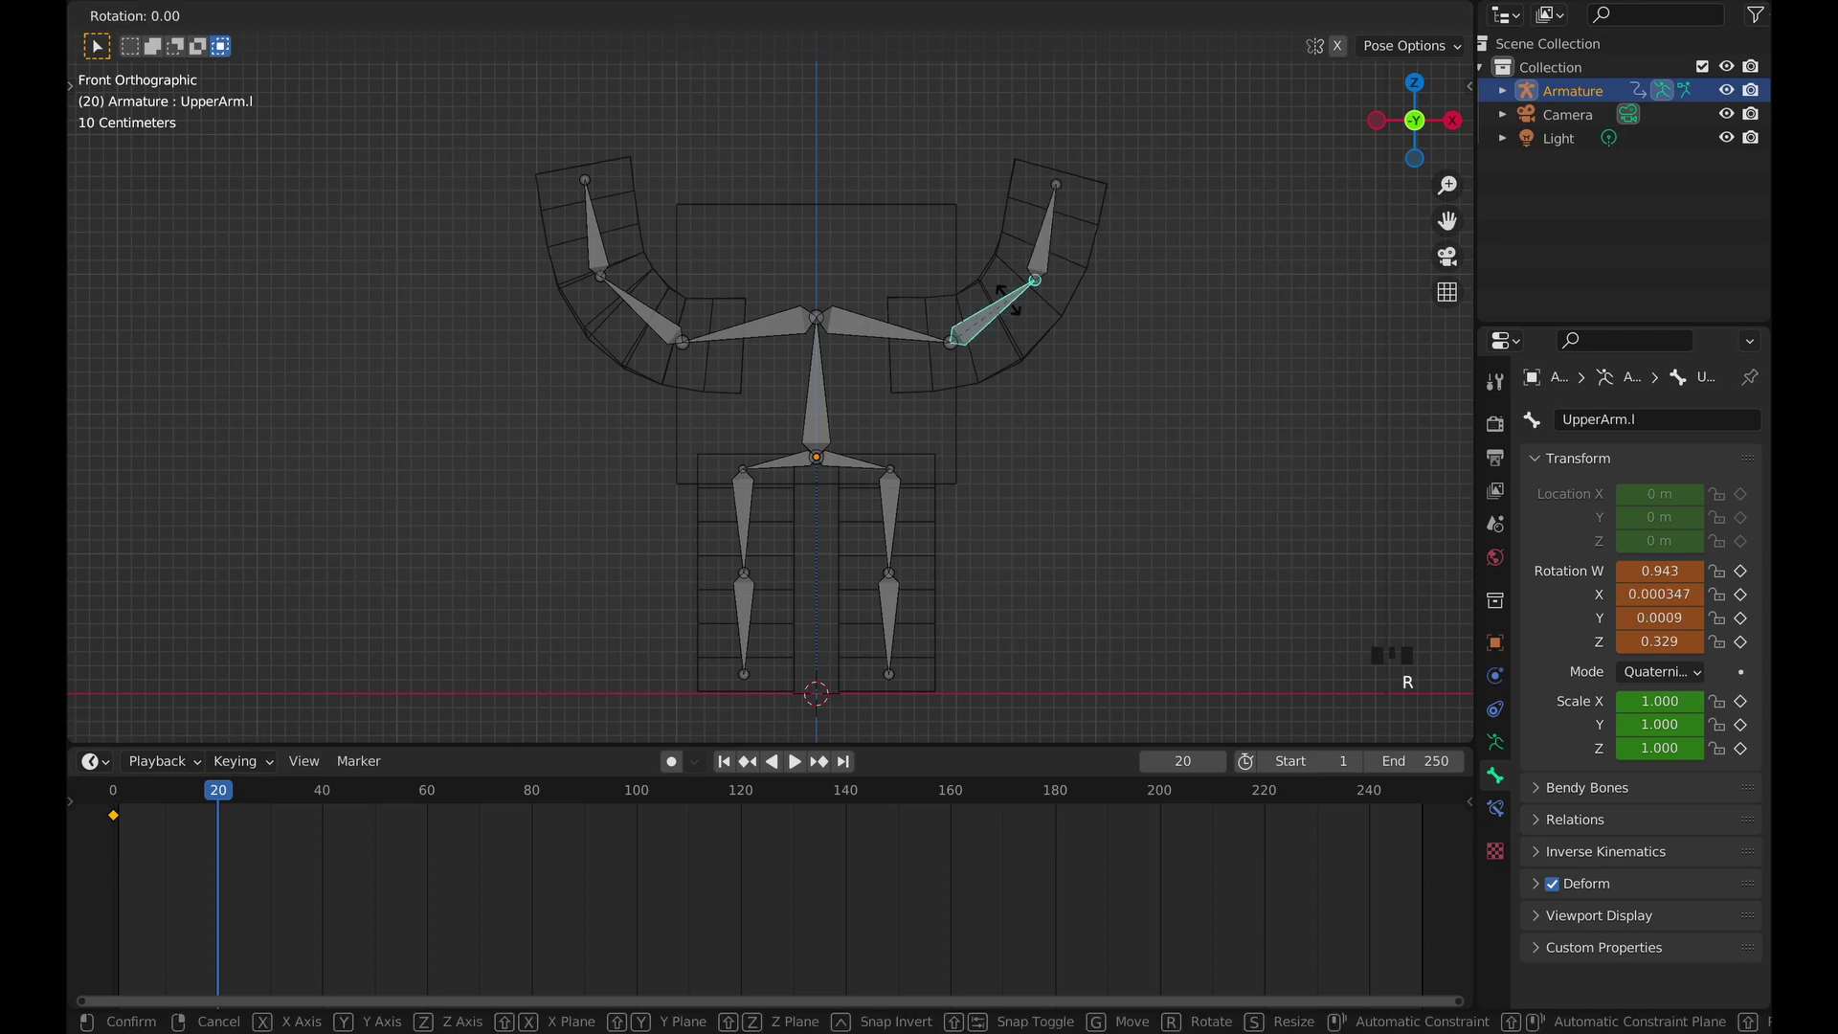
click(1007, 301)
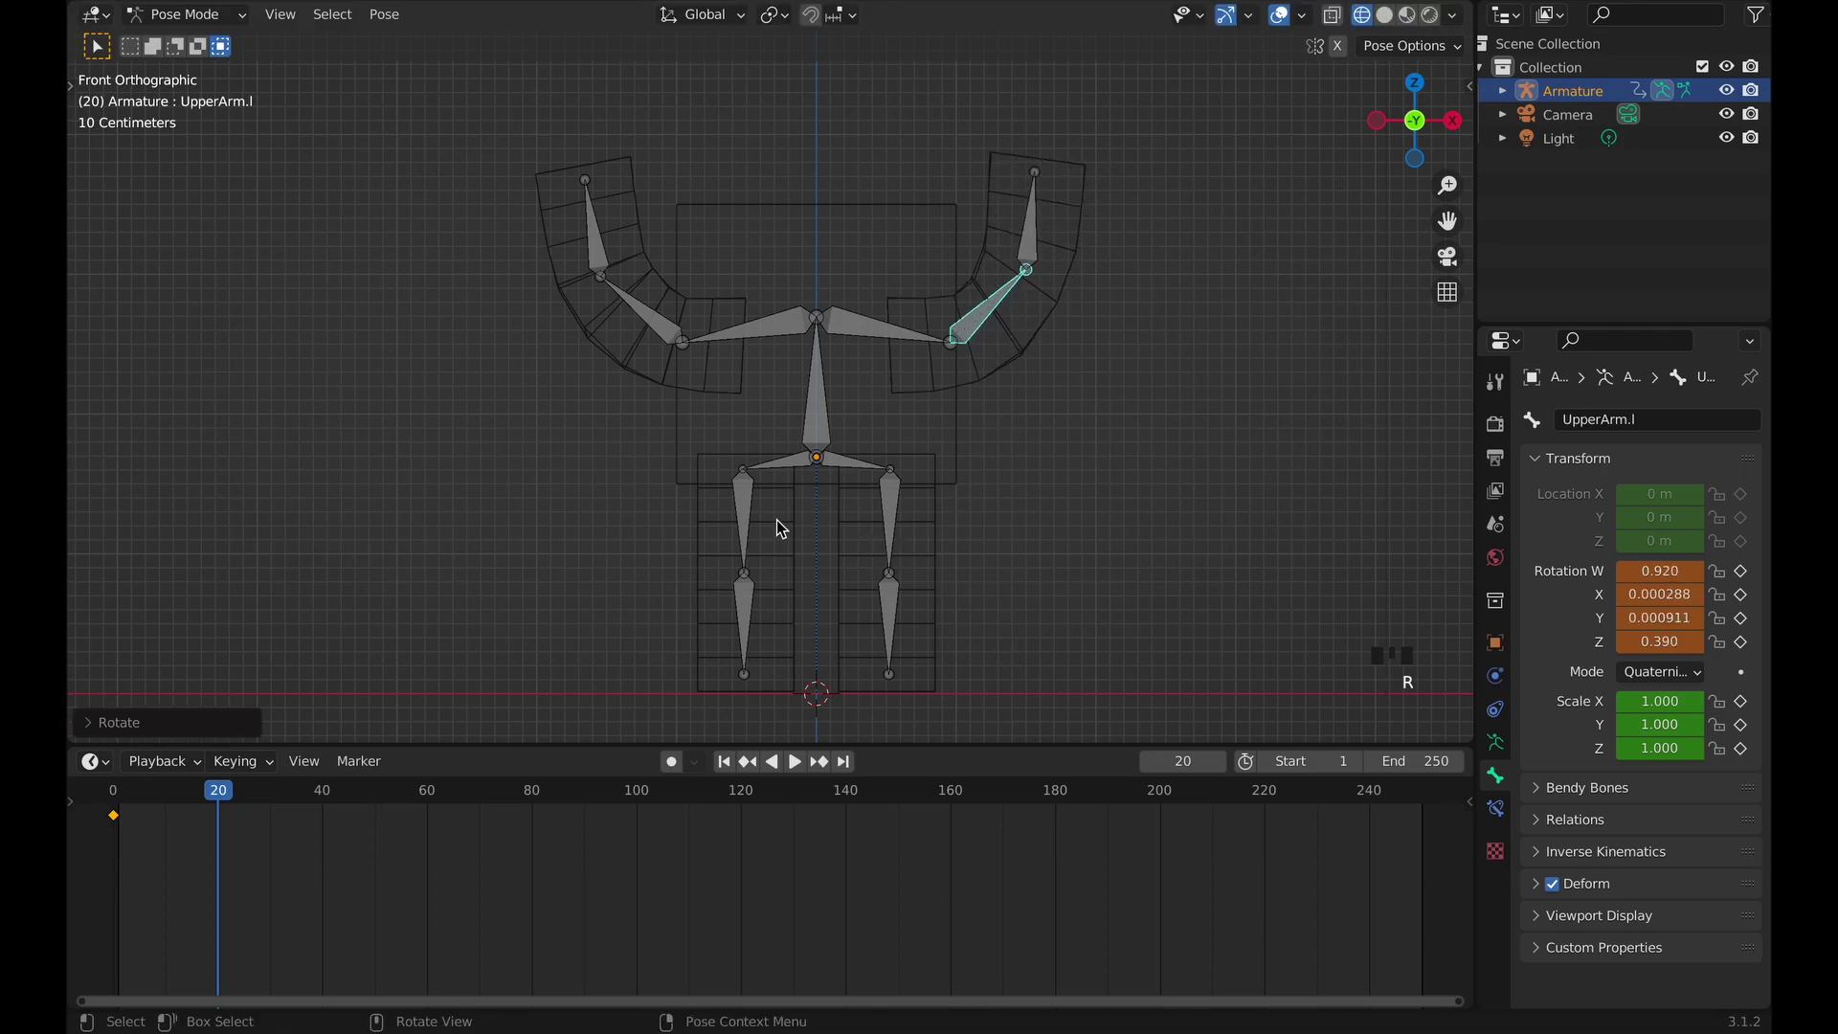
Rotate UpperLeg.r outward and bend LowerLeg.r slightly further outward.
click(745, 536)
key(r)
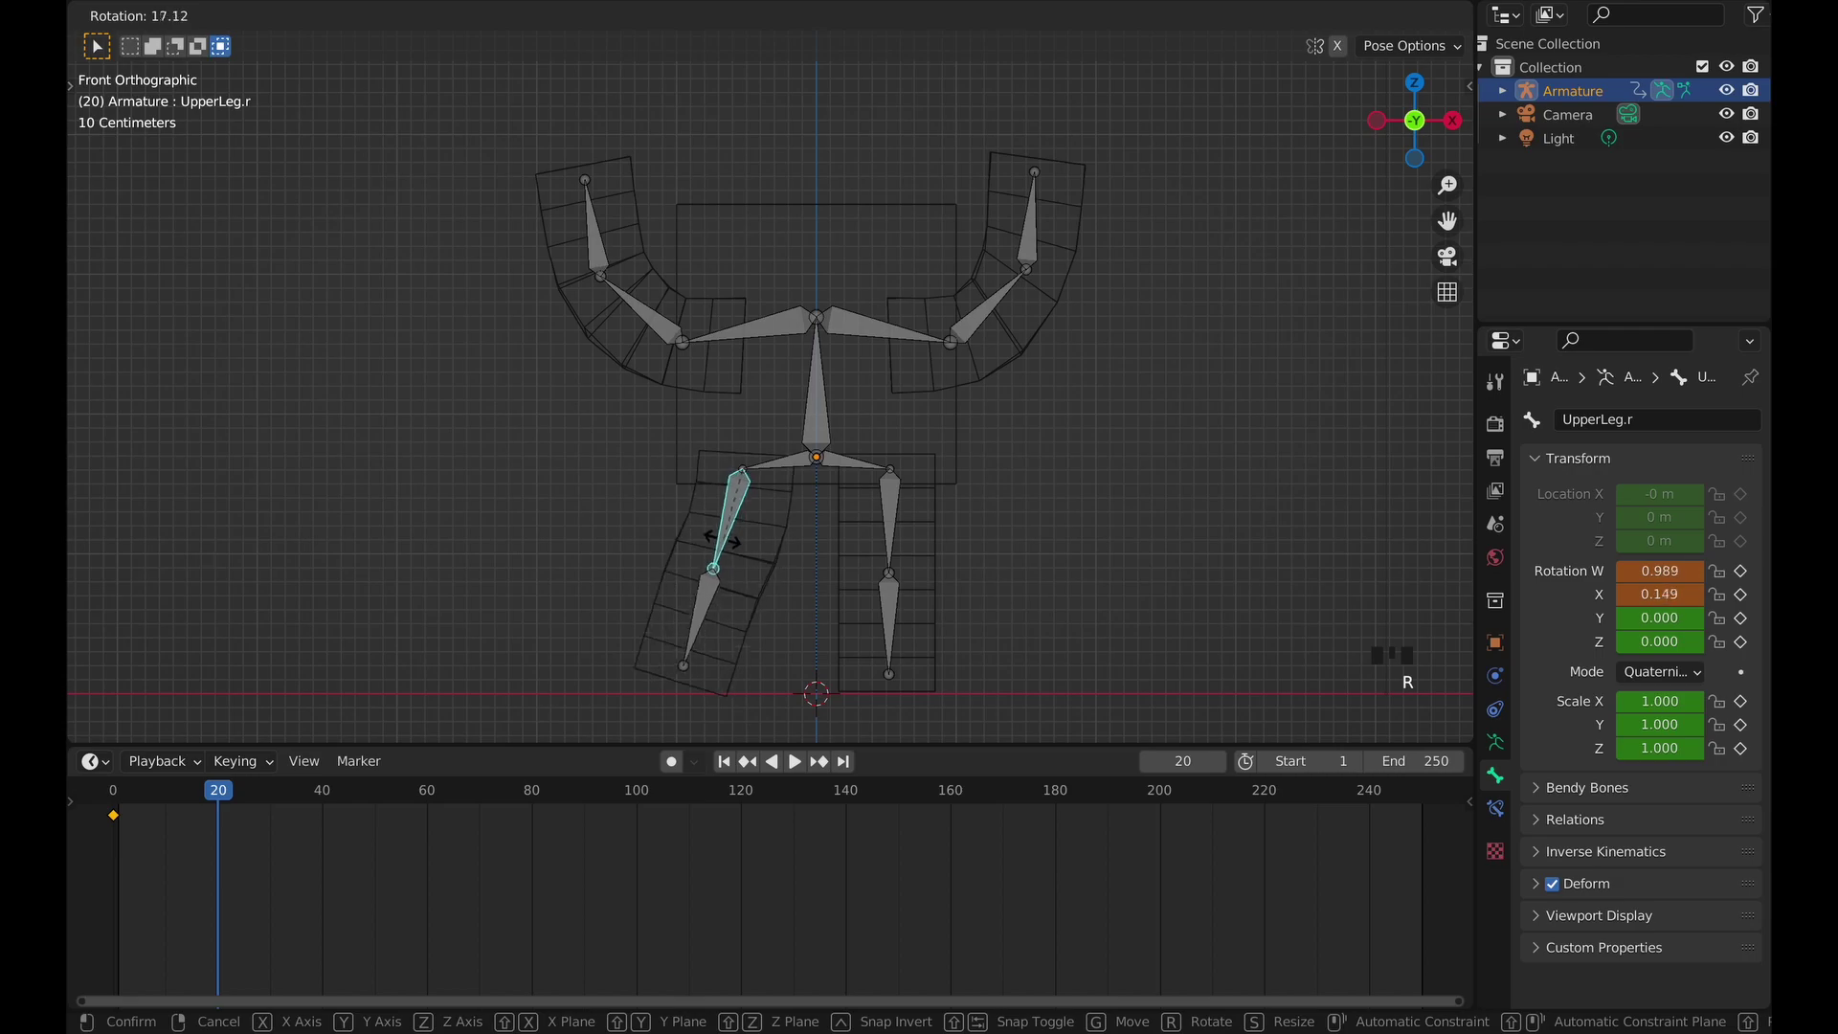
click(705, 548)
click(673, 595)
key(r)
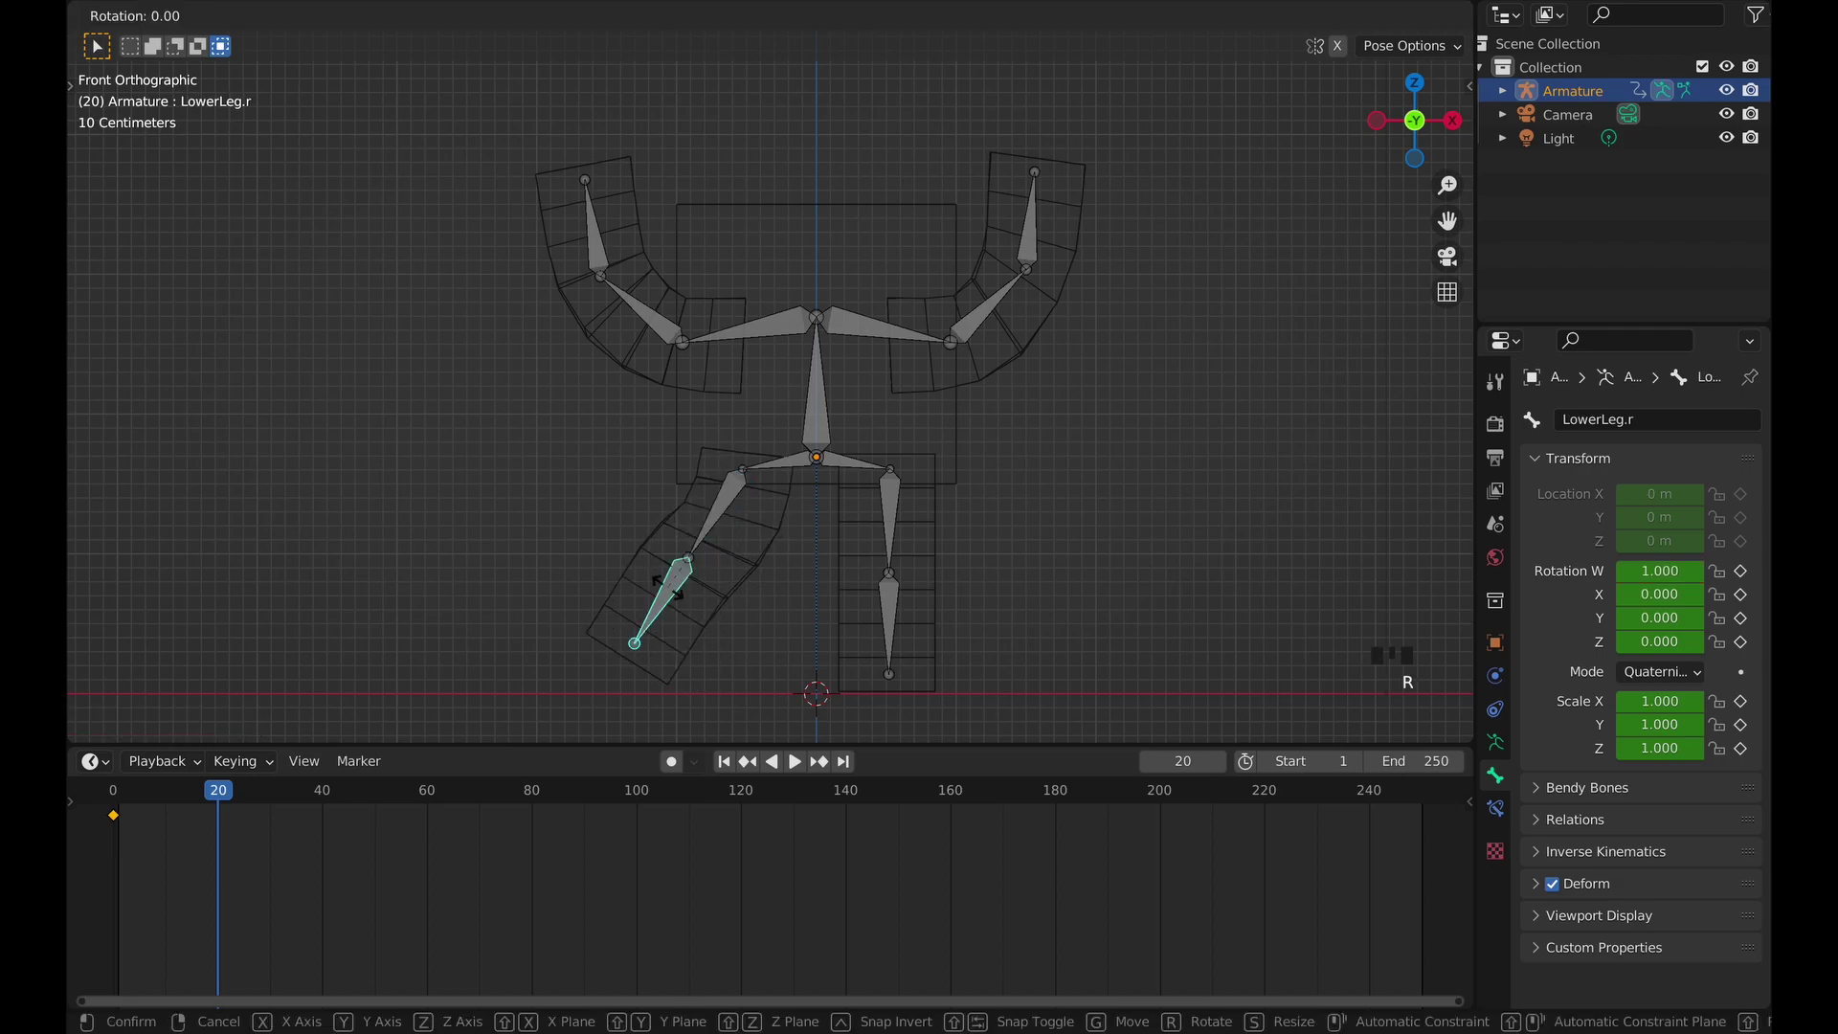
click(663, 593)
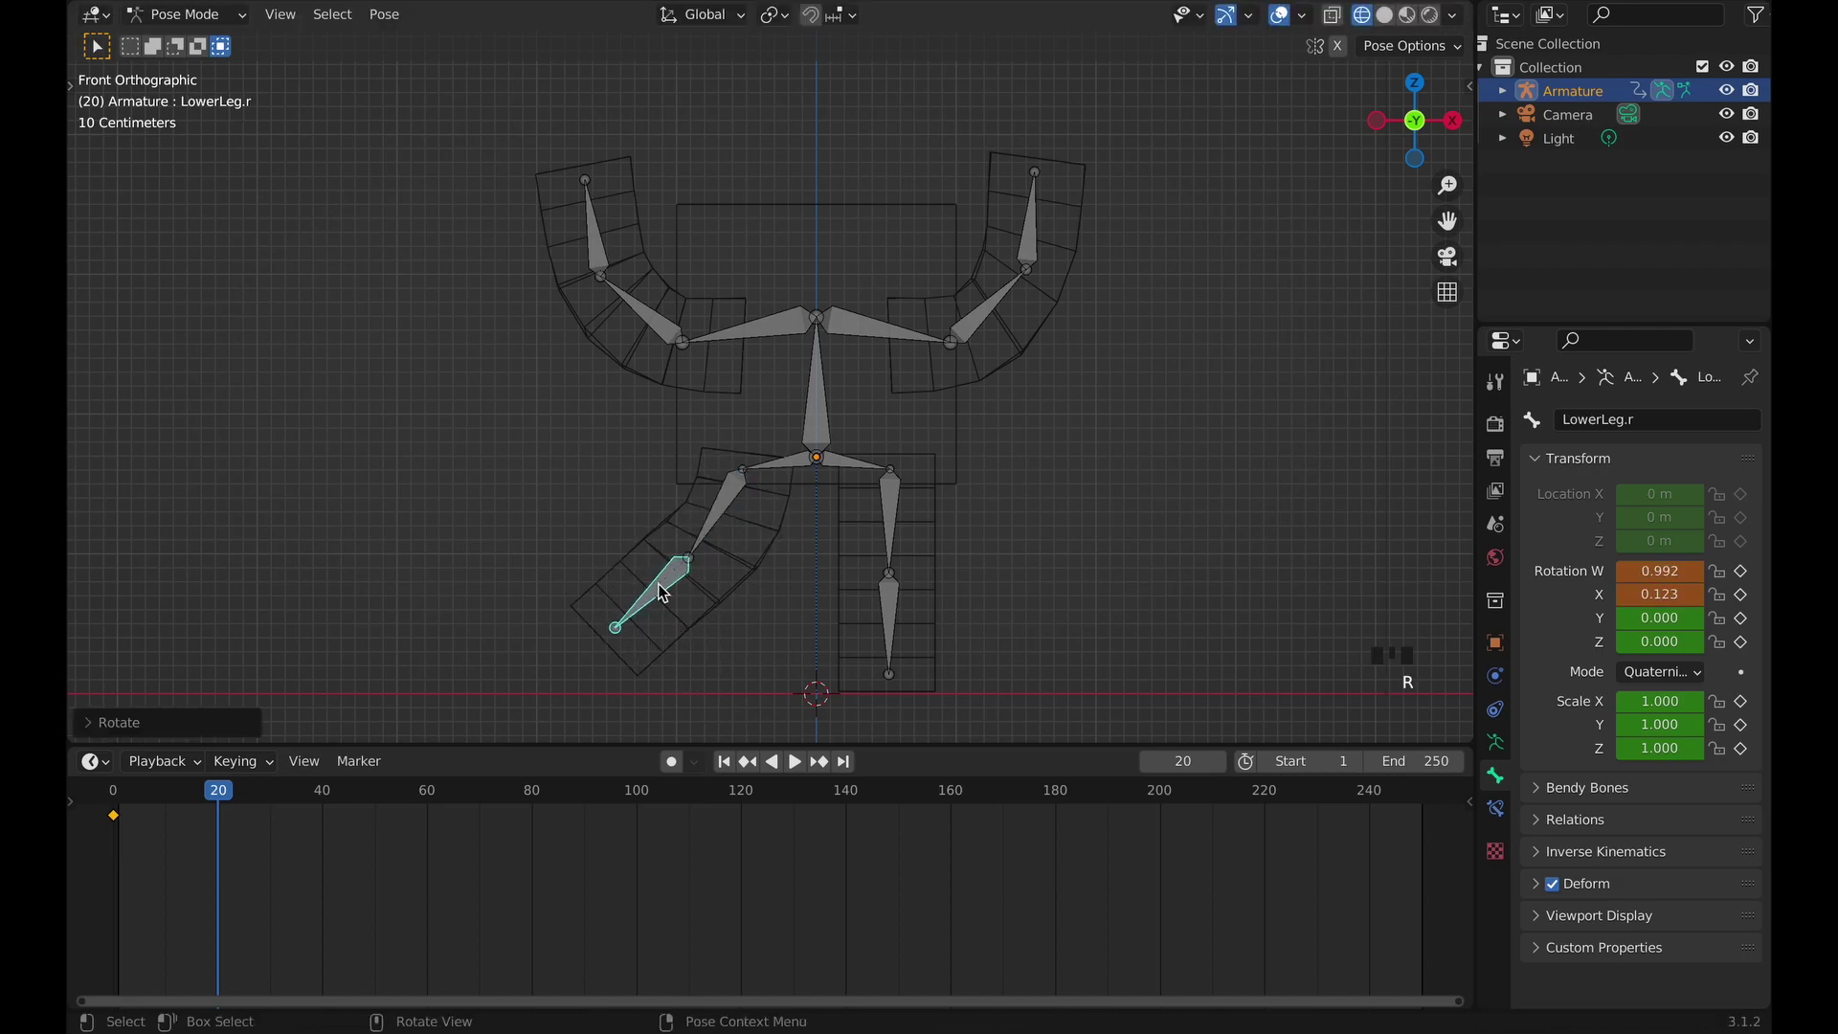
Rotate UpperLeg.l outward and bend LowerLeg.l further outward to mirror the right leg.
click(890, 536)
key(r)
click(929, 529)
click(958, 575)
key(r)
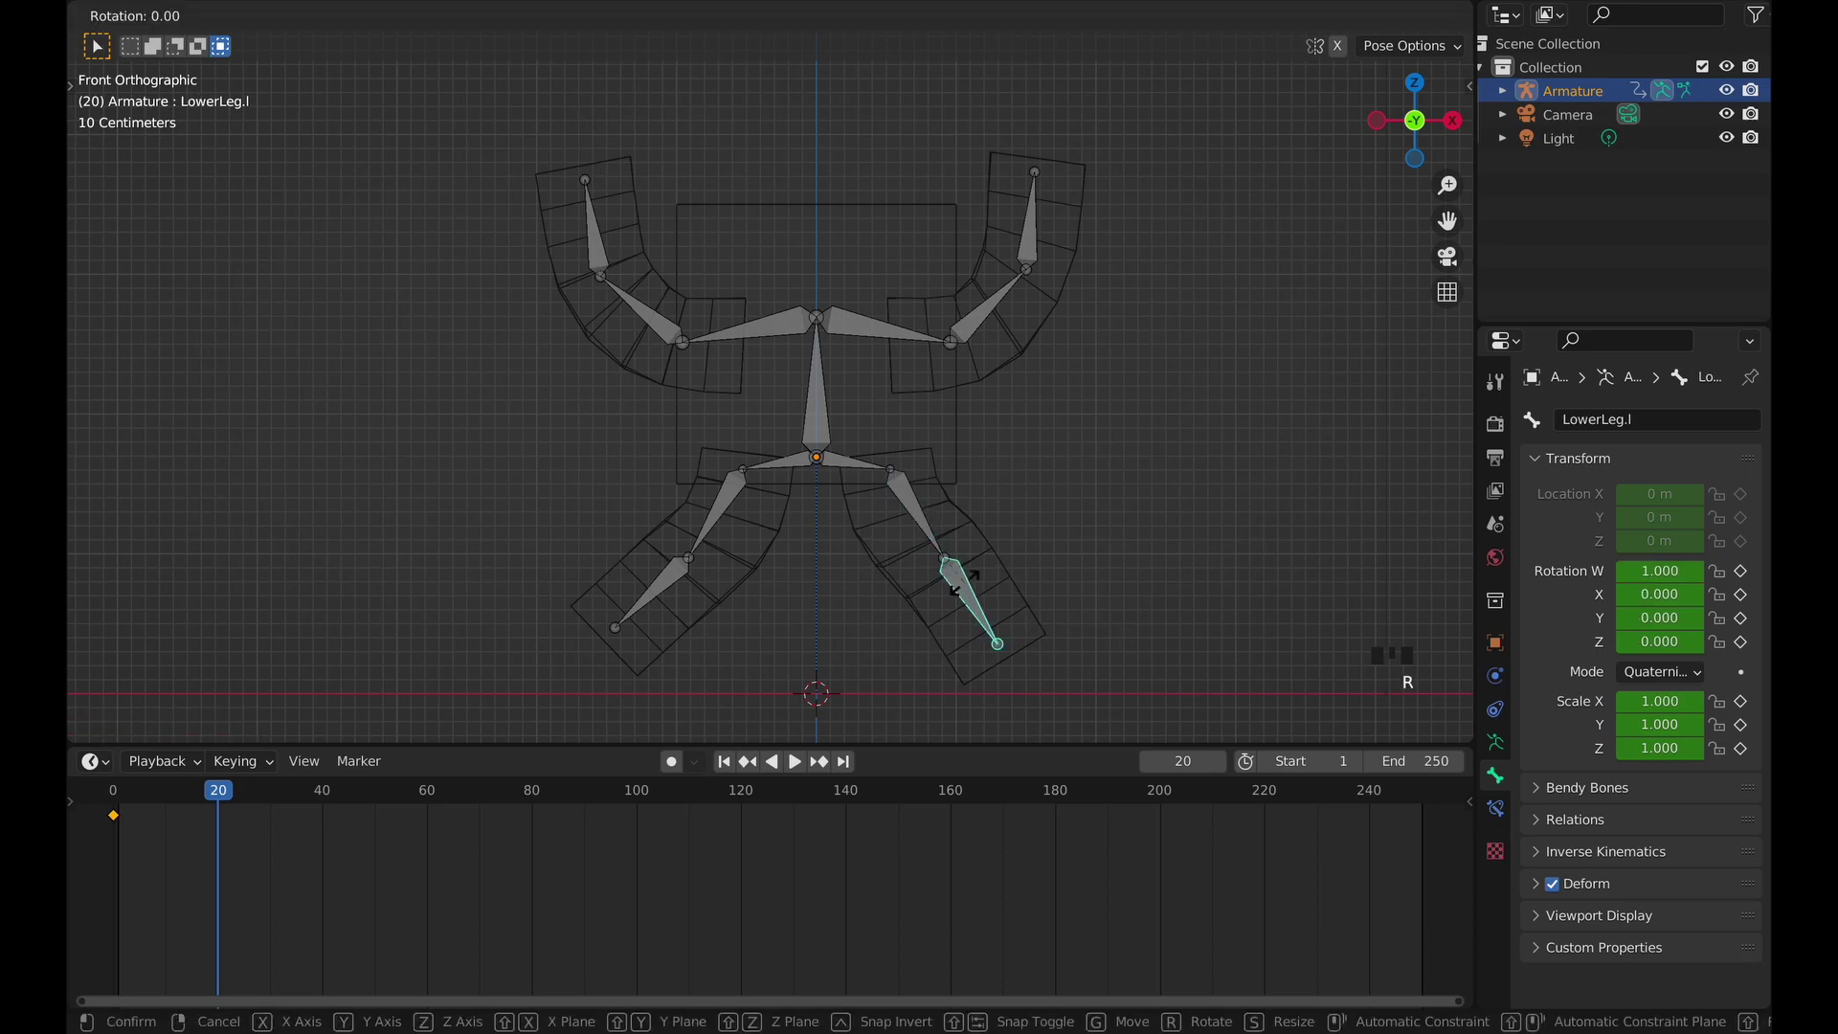
click(983, 585)
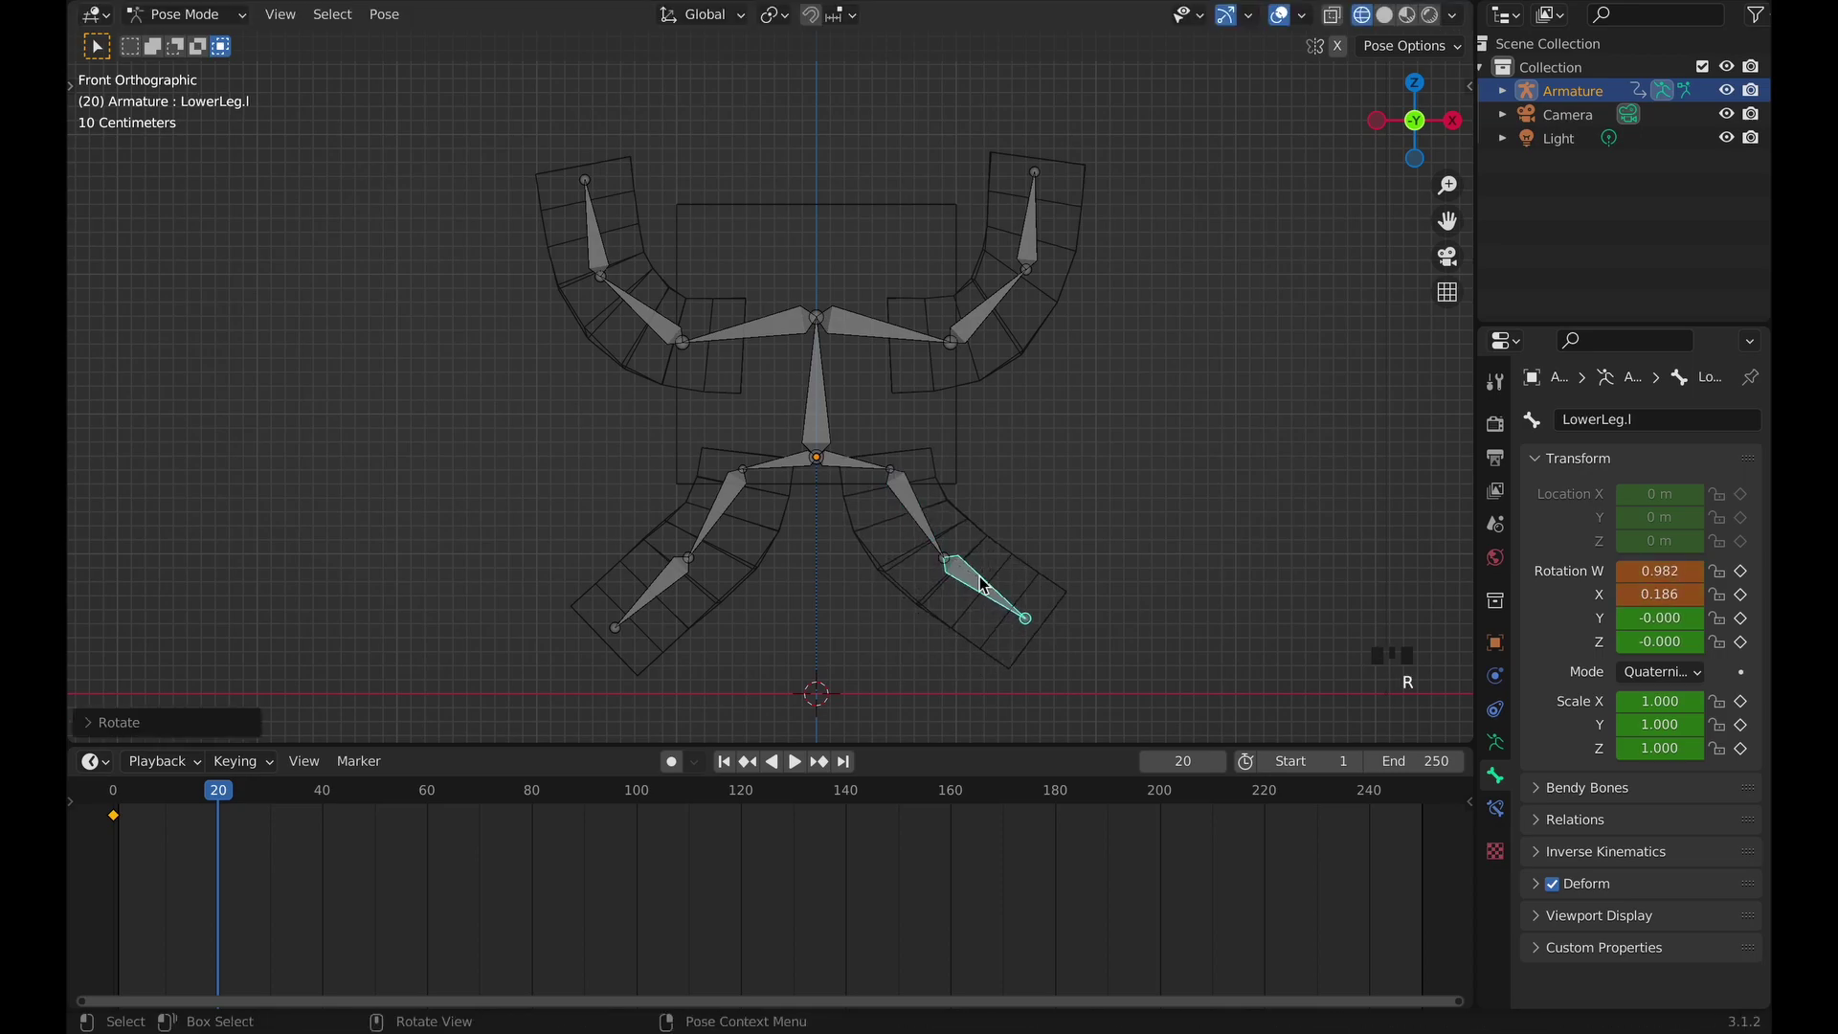
Move the central bone straight up by about 0.23 m to lift the whole character.
click(829, 430)
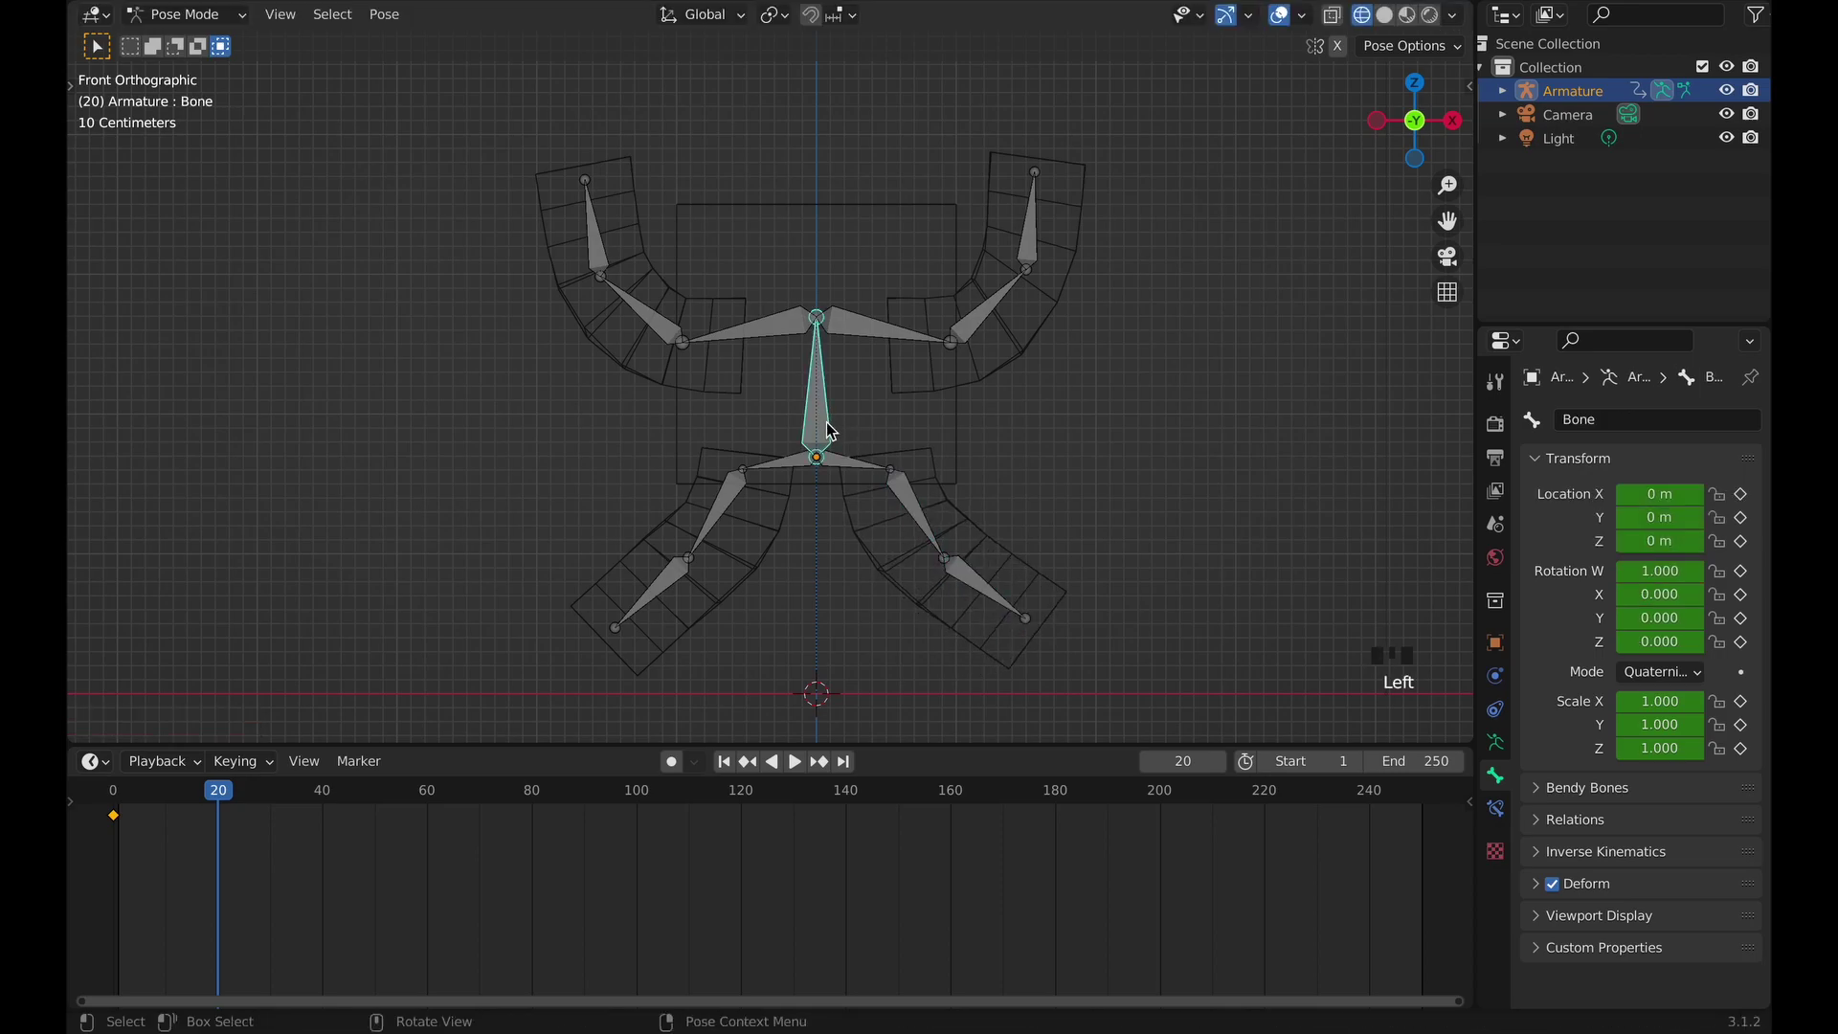
key(g)
click(829, 401)
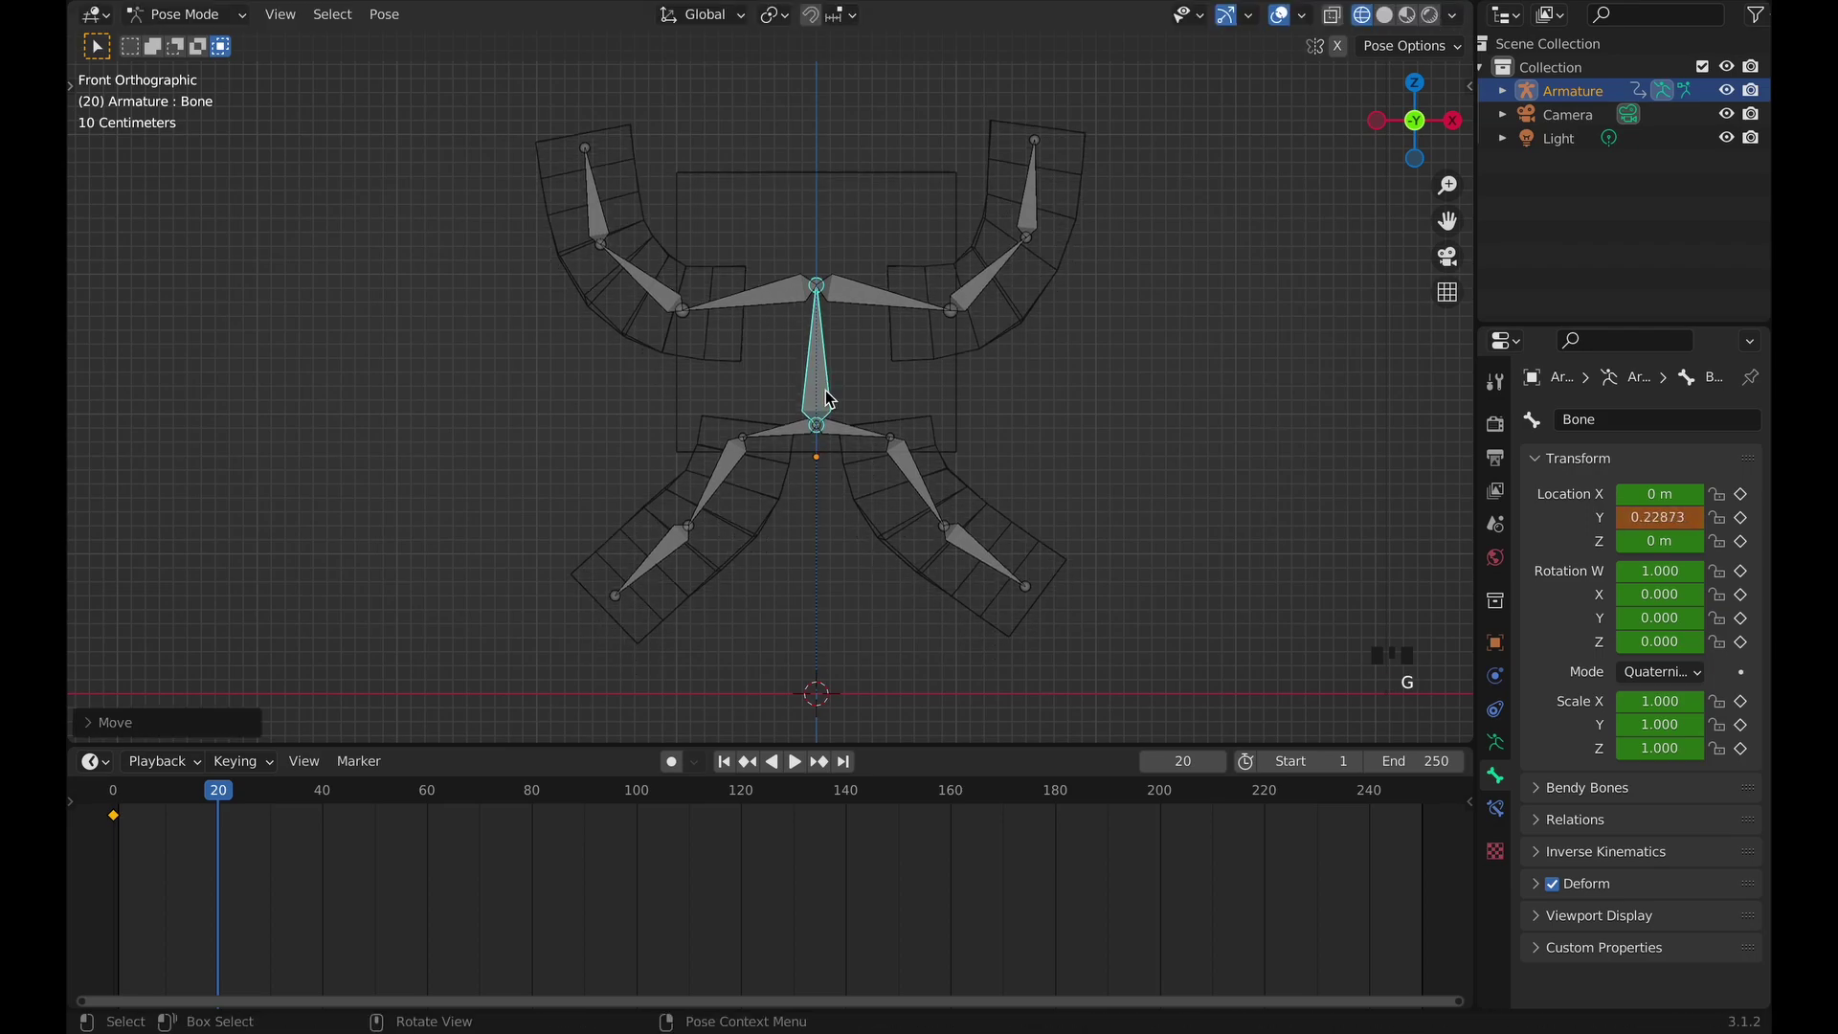
Try keyframing only the central bone at frame 20, preview the timeline, and undo back to the unkeyed jump pose.
key(i)
click(832, 394)
key(space)
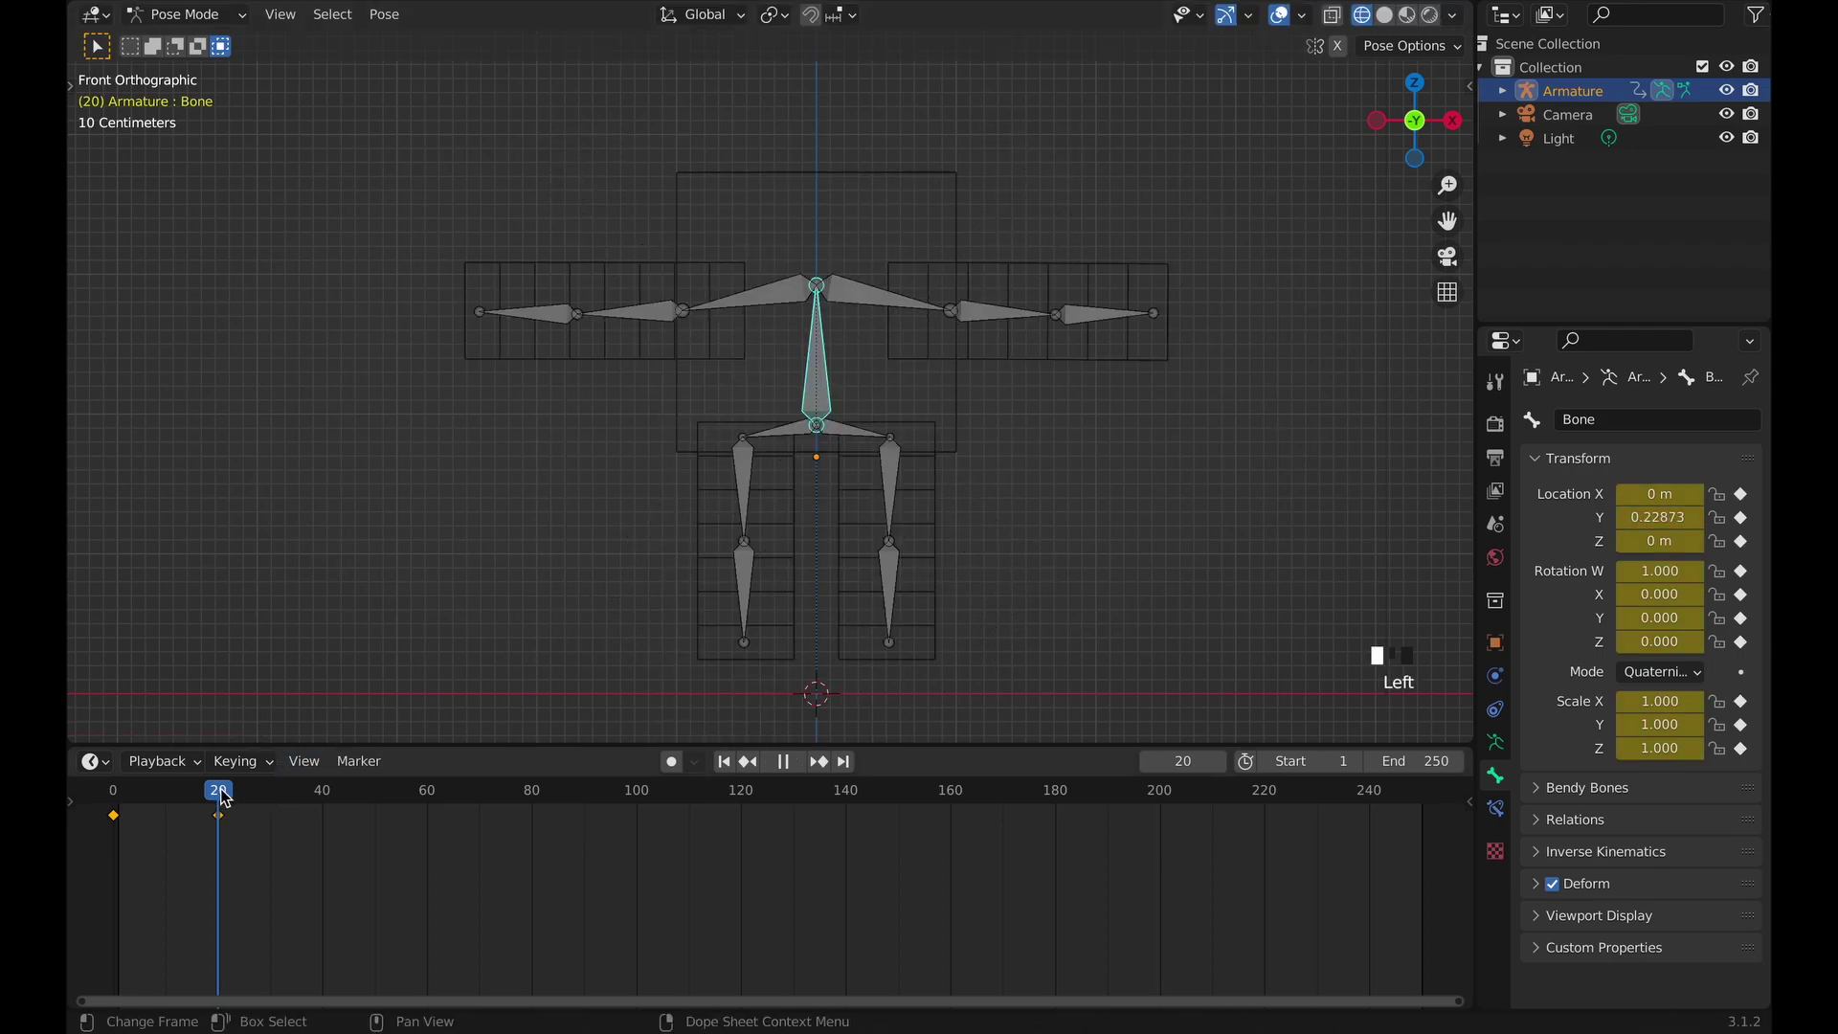
drag(223, 797, 227, 861)
key(Left)
key(ctrl+z)
key(ctrl+z)
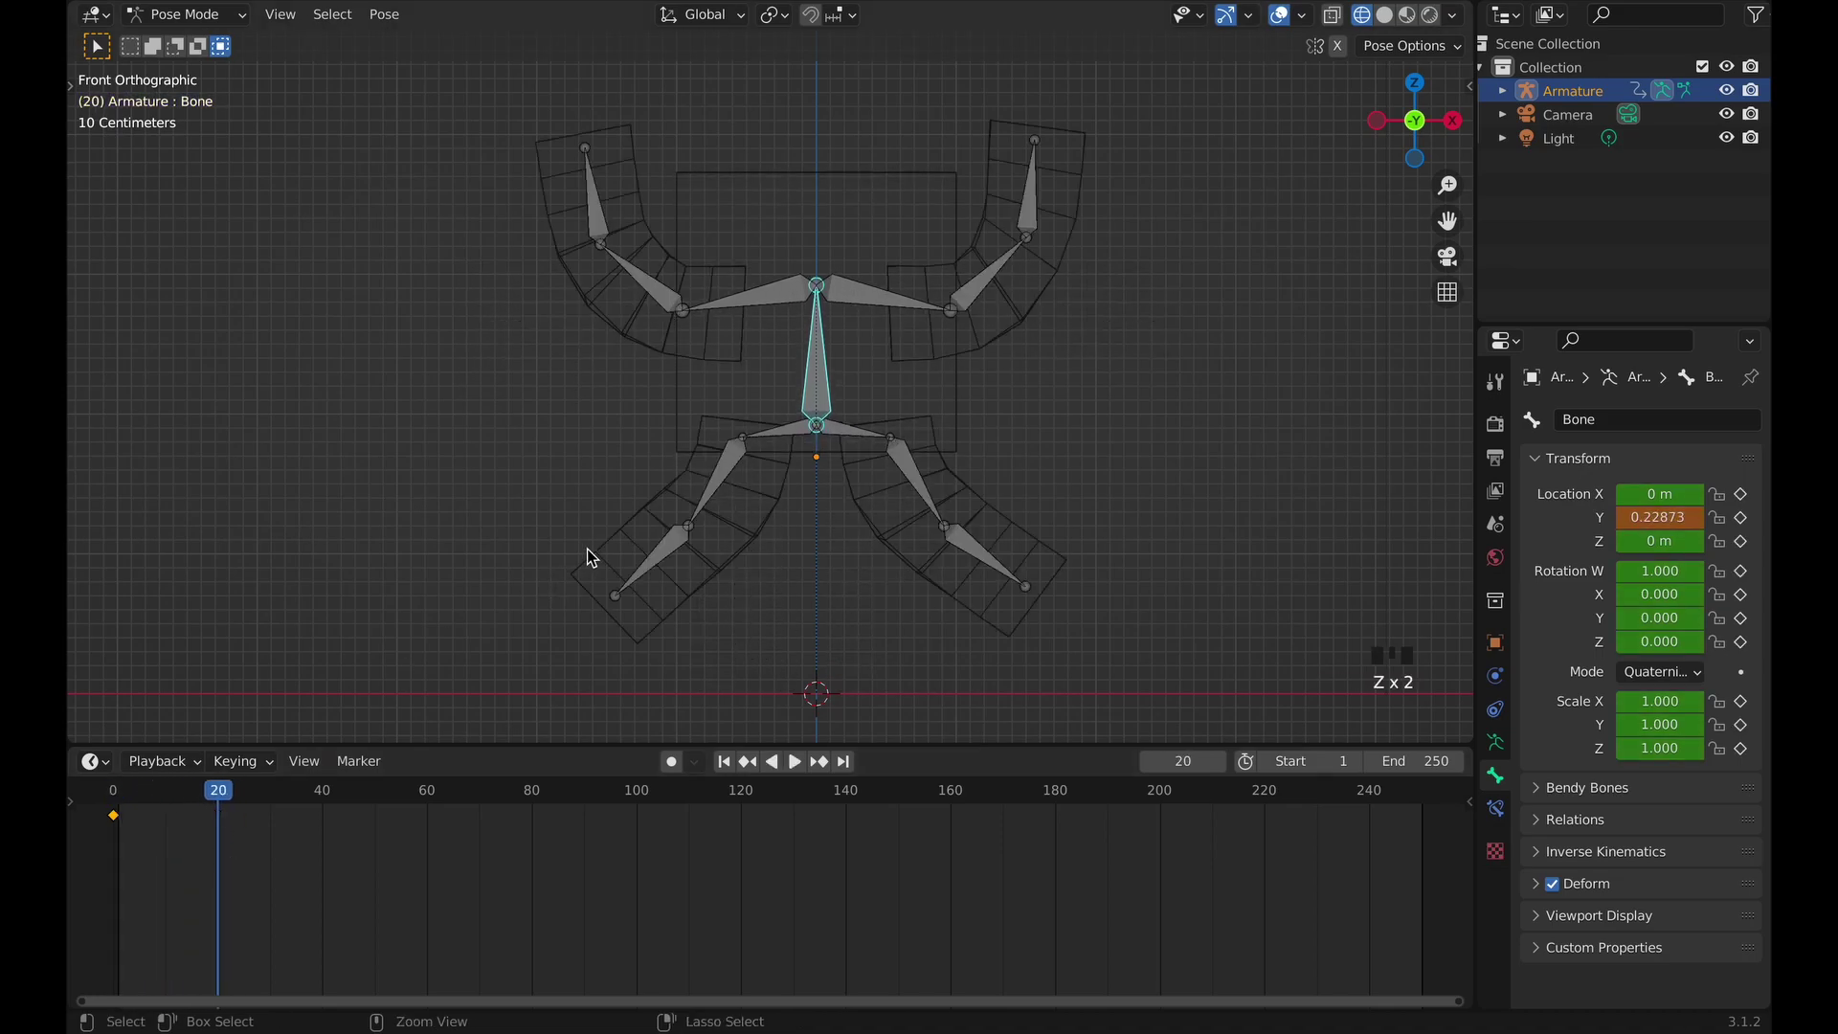
Insert a Location, Rotation & Scale keyframe for all bones at frame 20 and return to frame 0.
key(a)
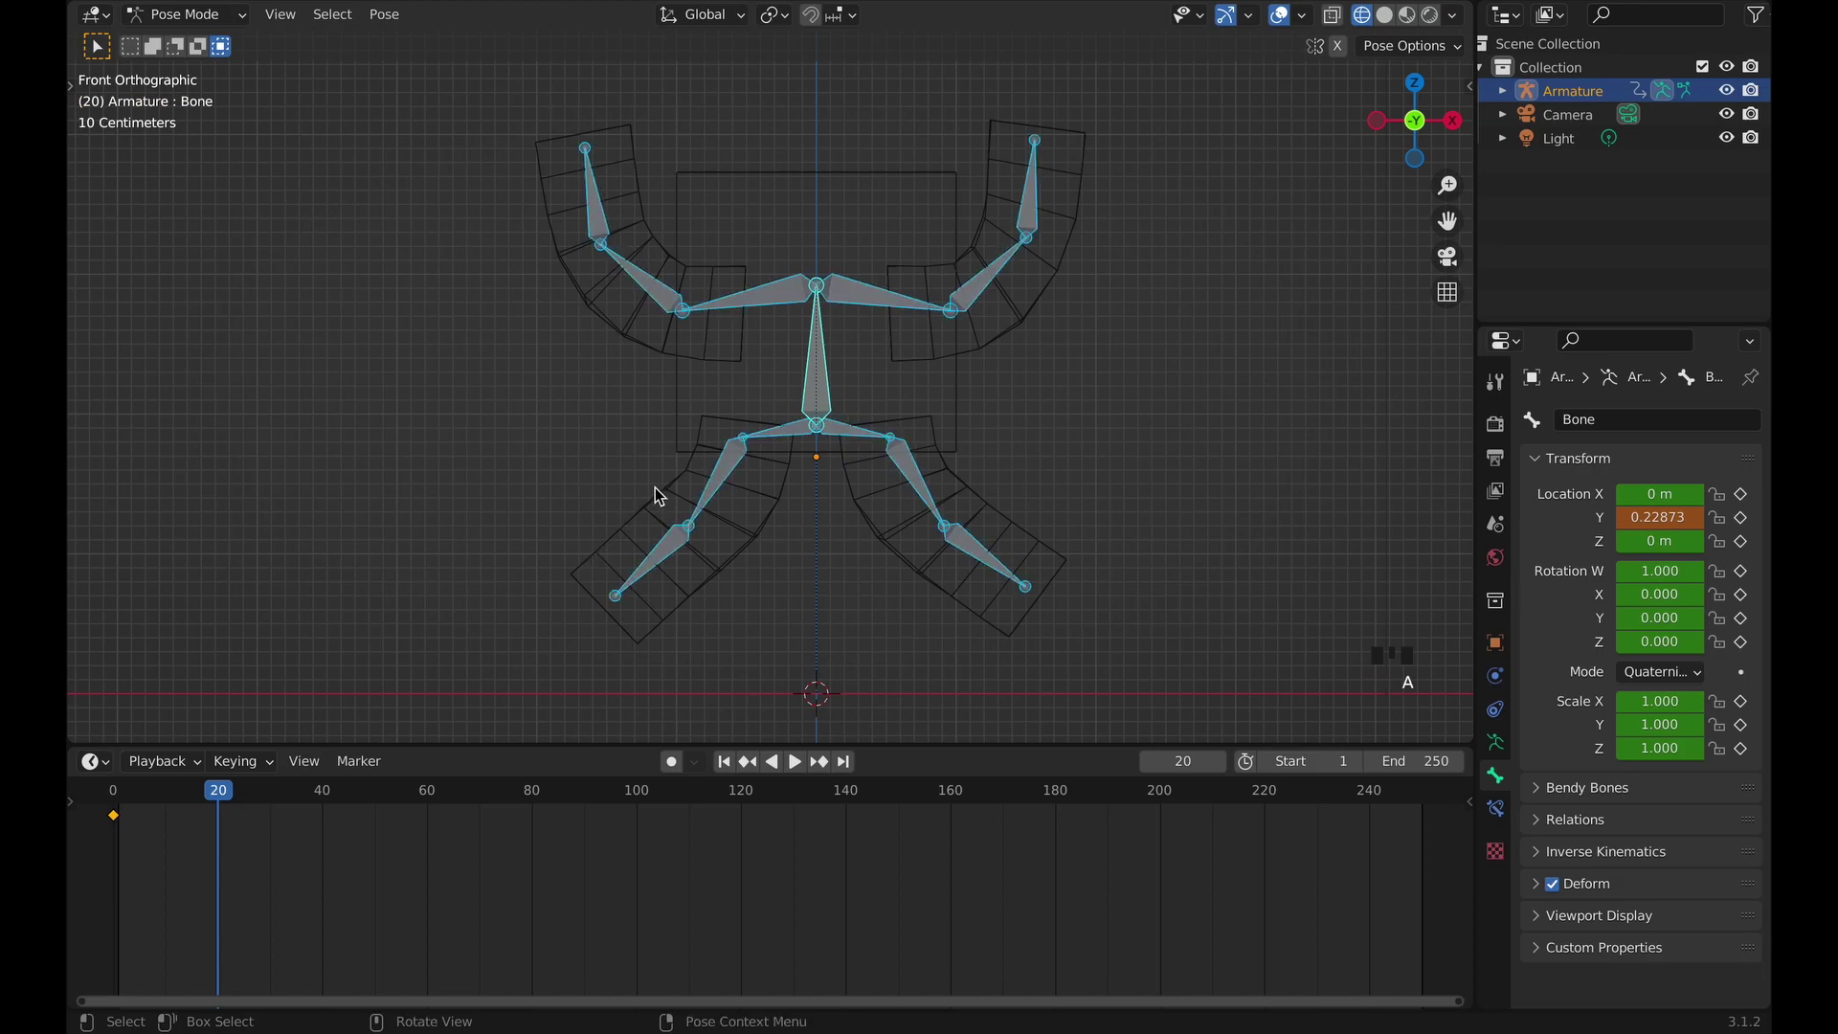
key(i)
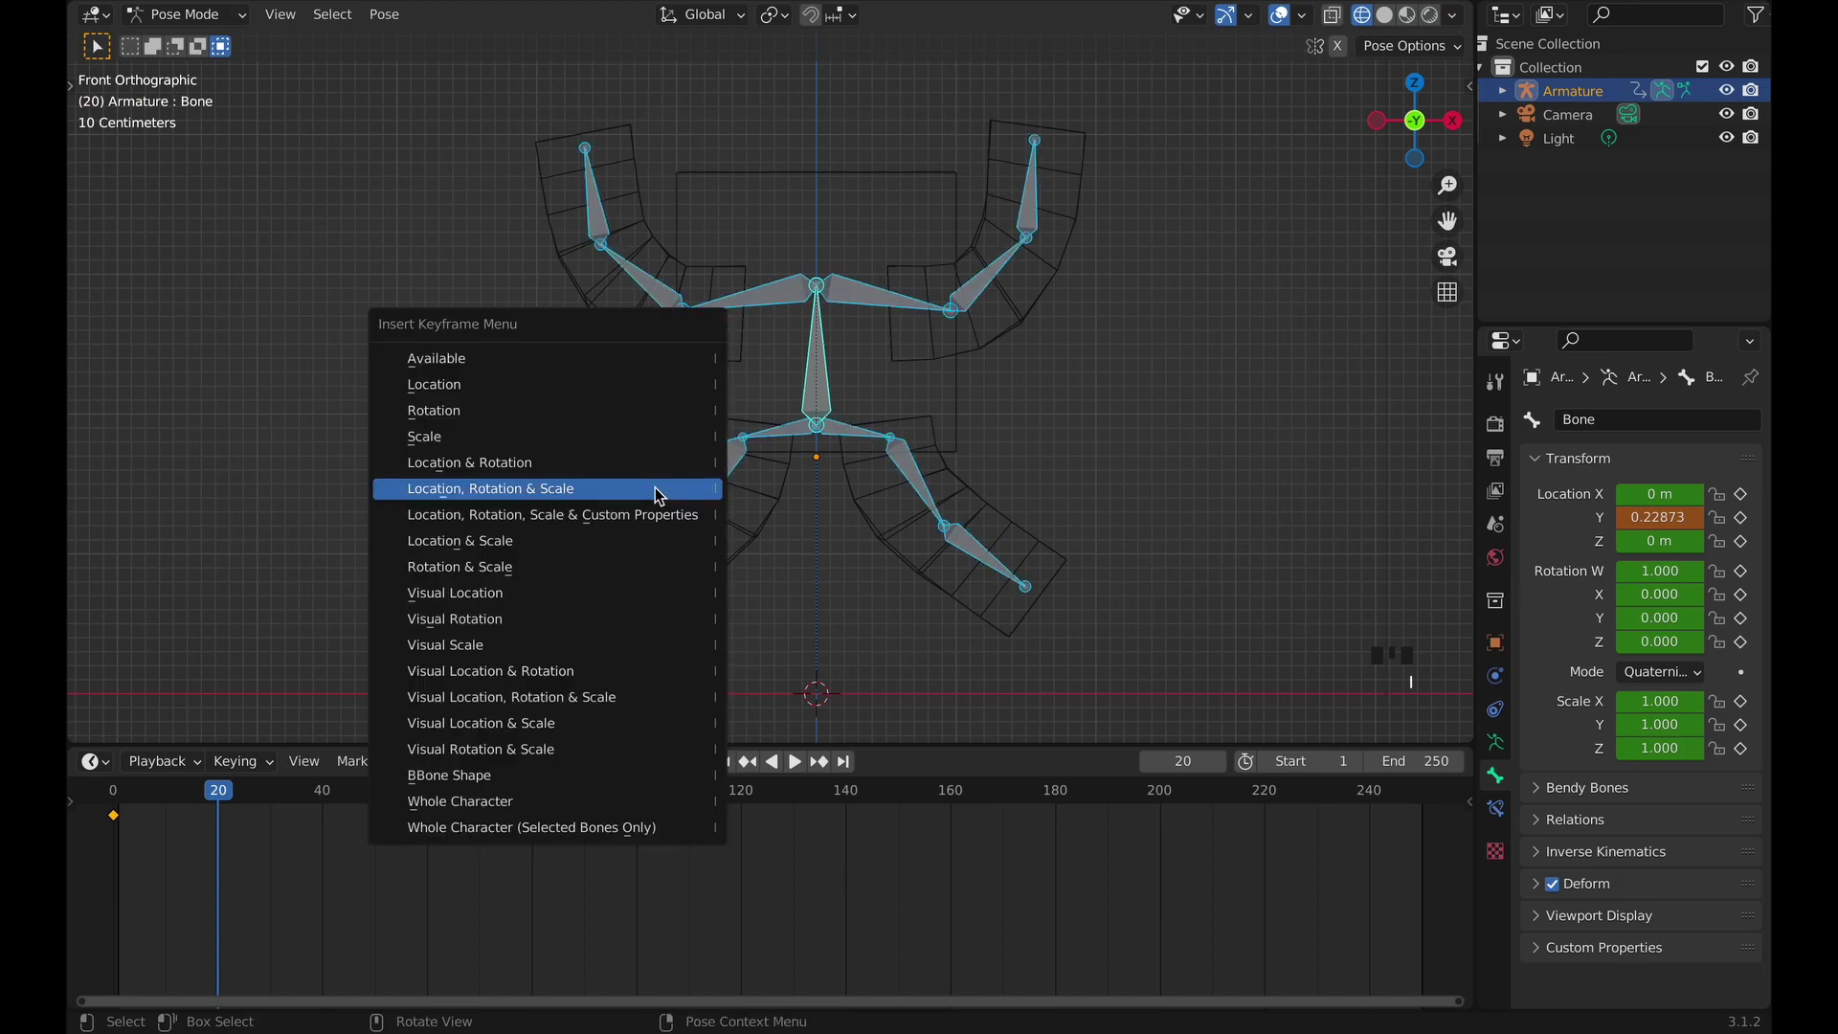
click(657, 490)
key(space)
key(shift+Left)
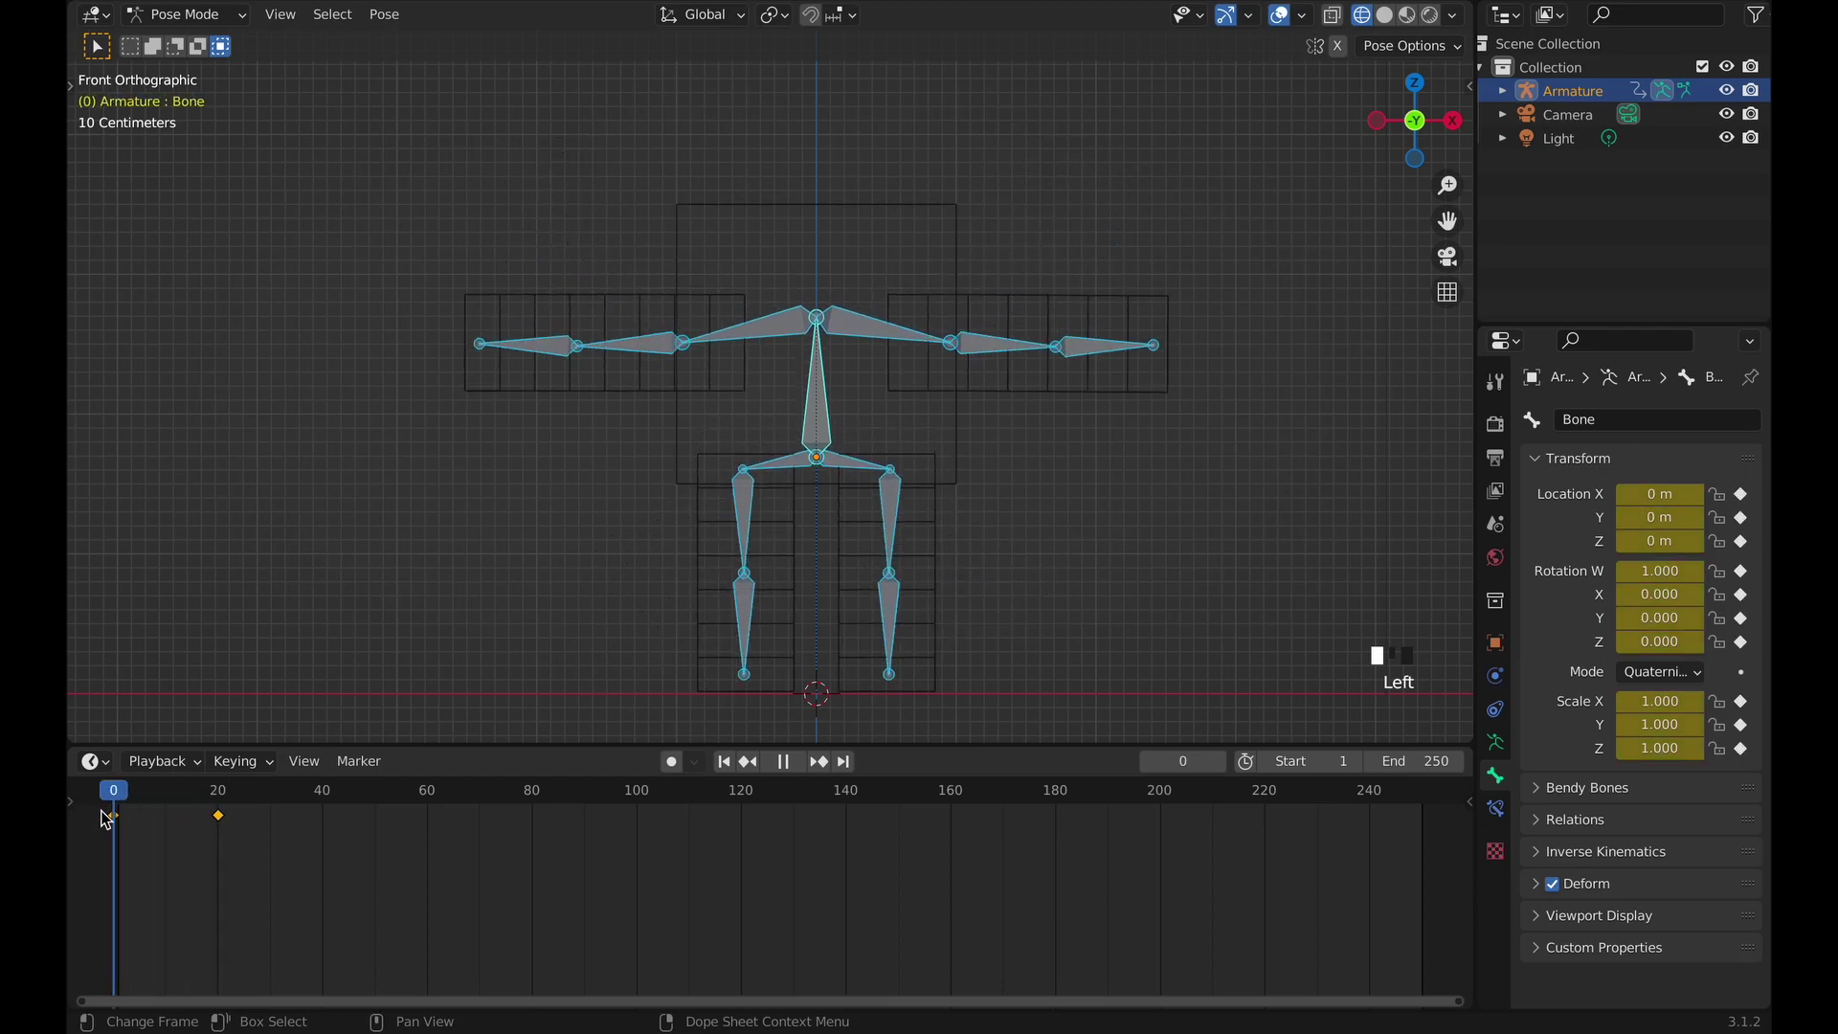
Duplicate the rest-pose keyframe from frame 0 to frame 40.
click(221, 829)
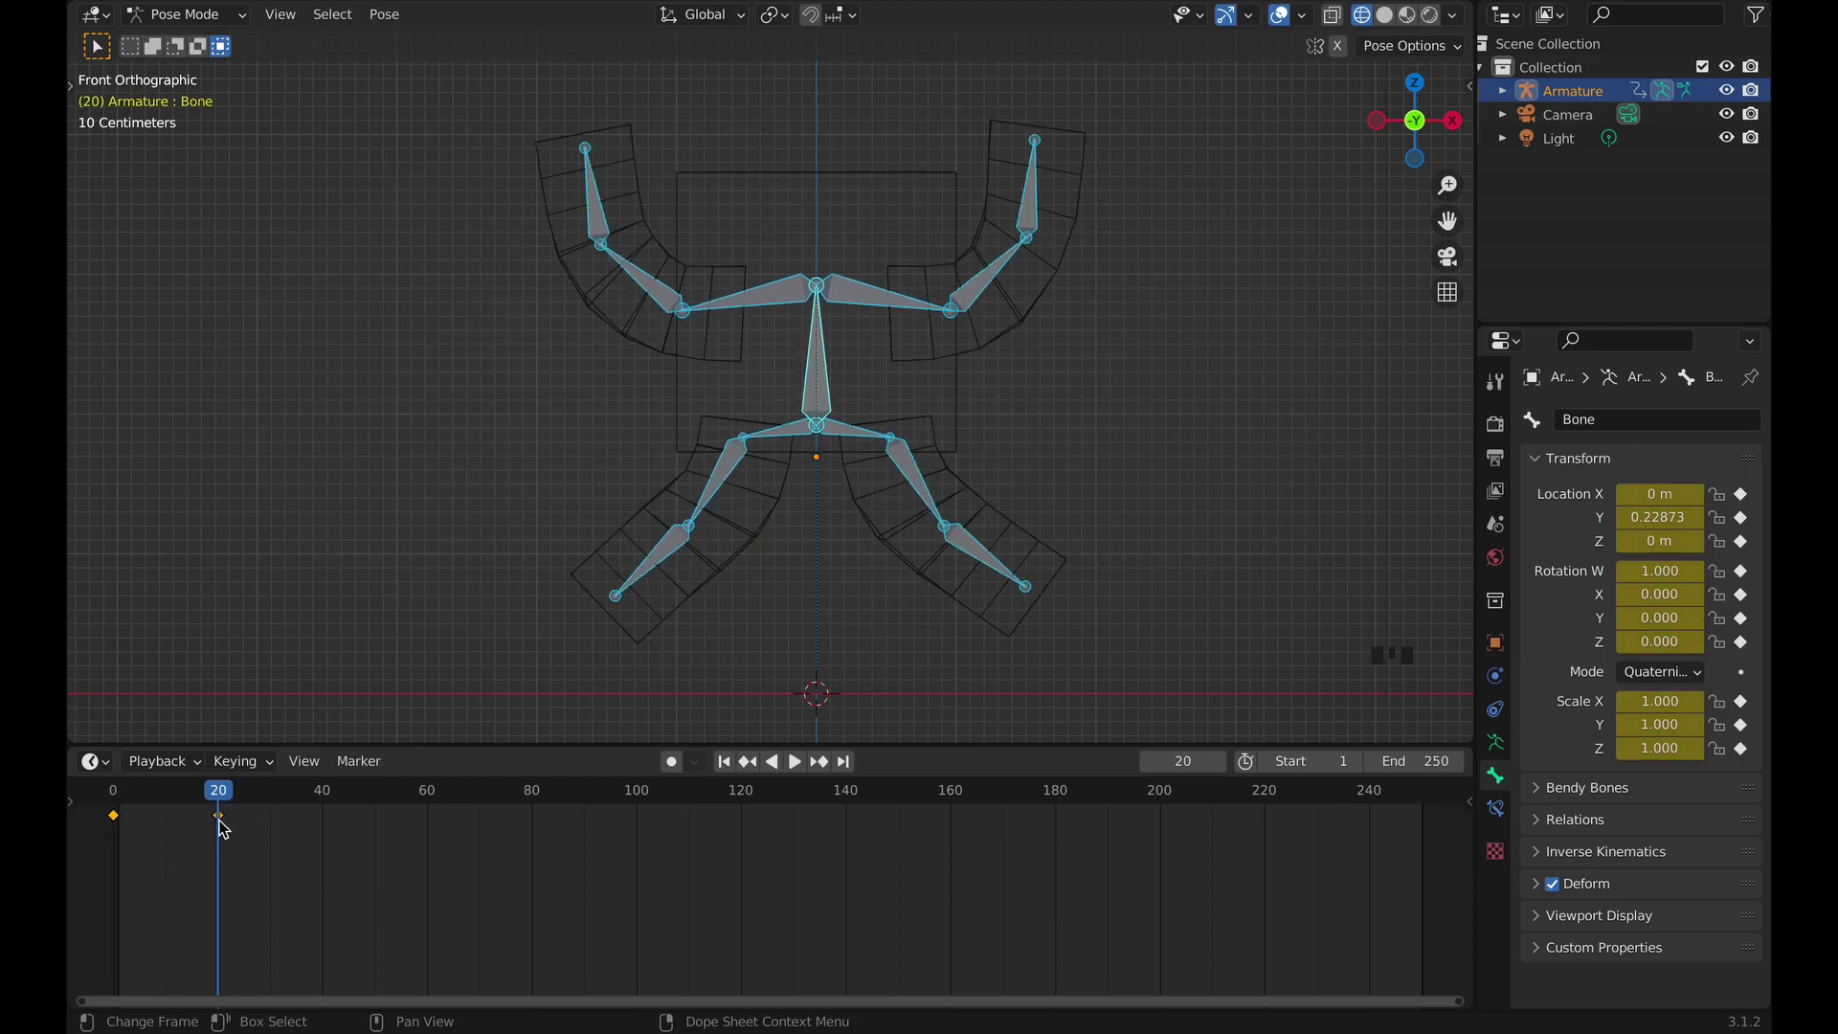
click(115, 824)
click(115, 821)
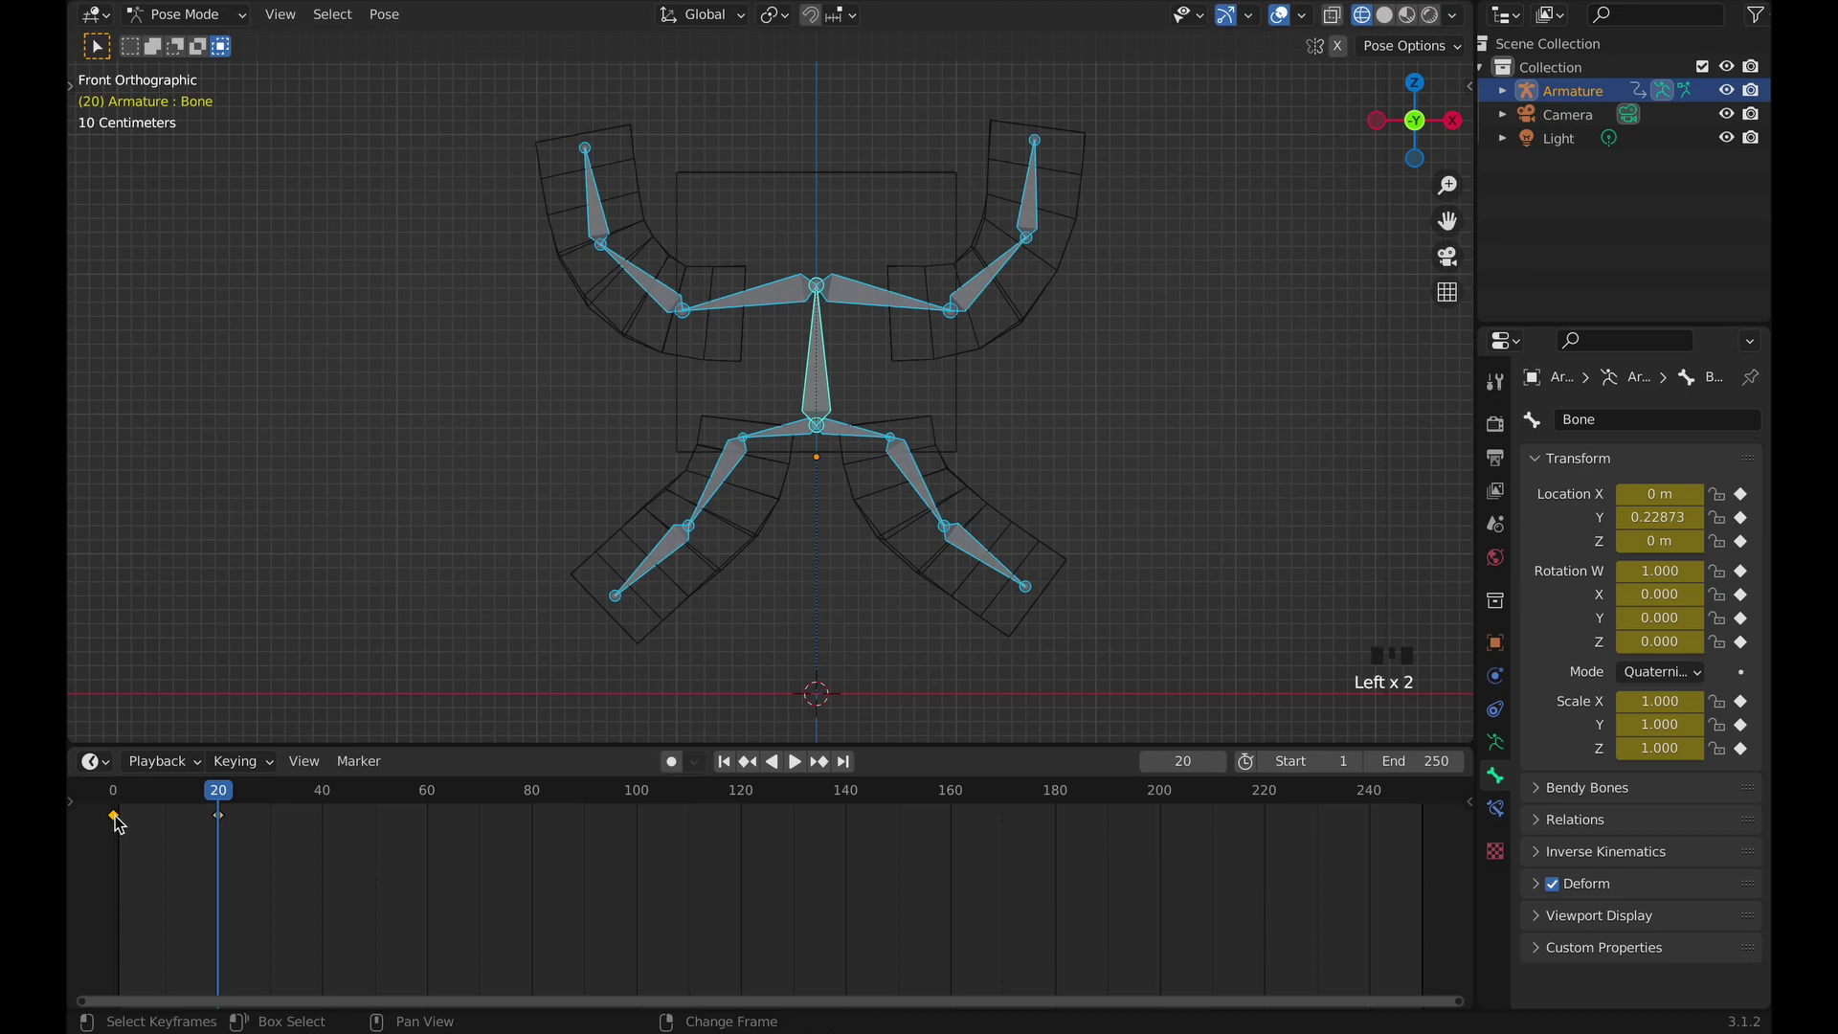
key(shift+d)
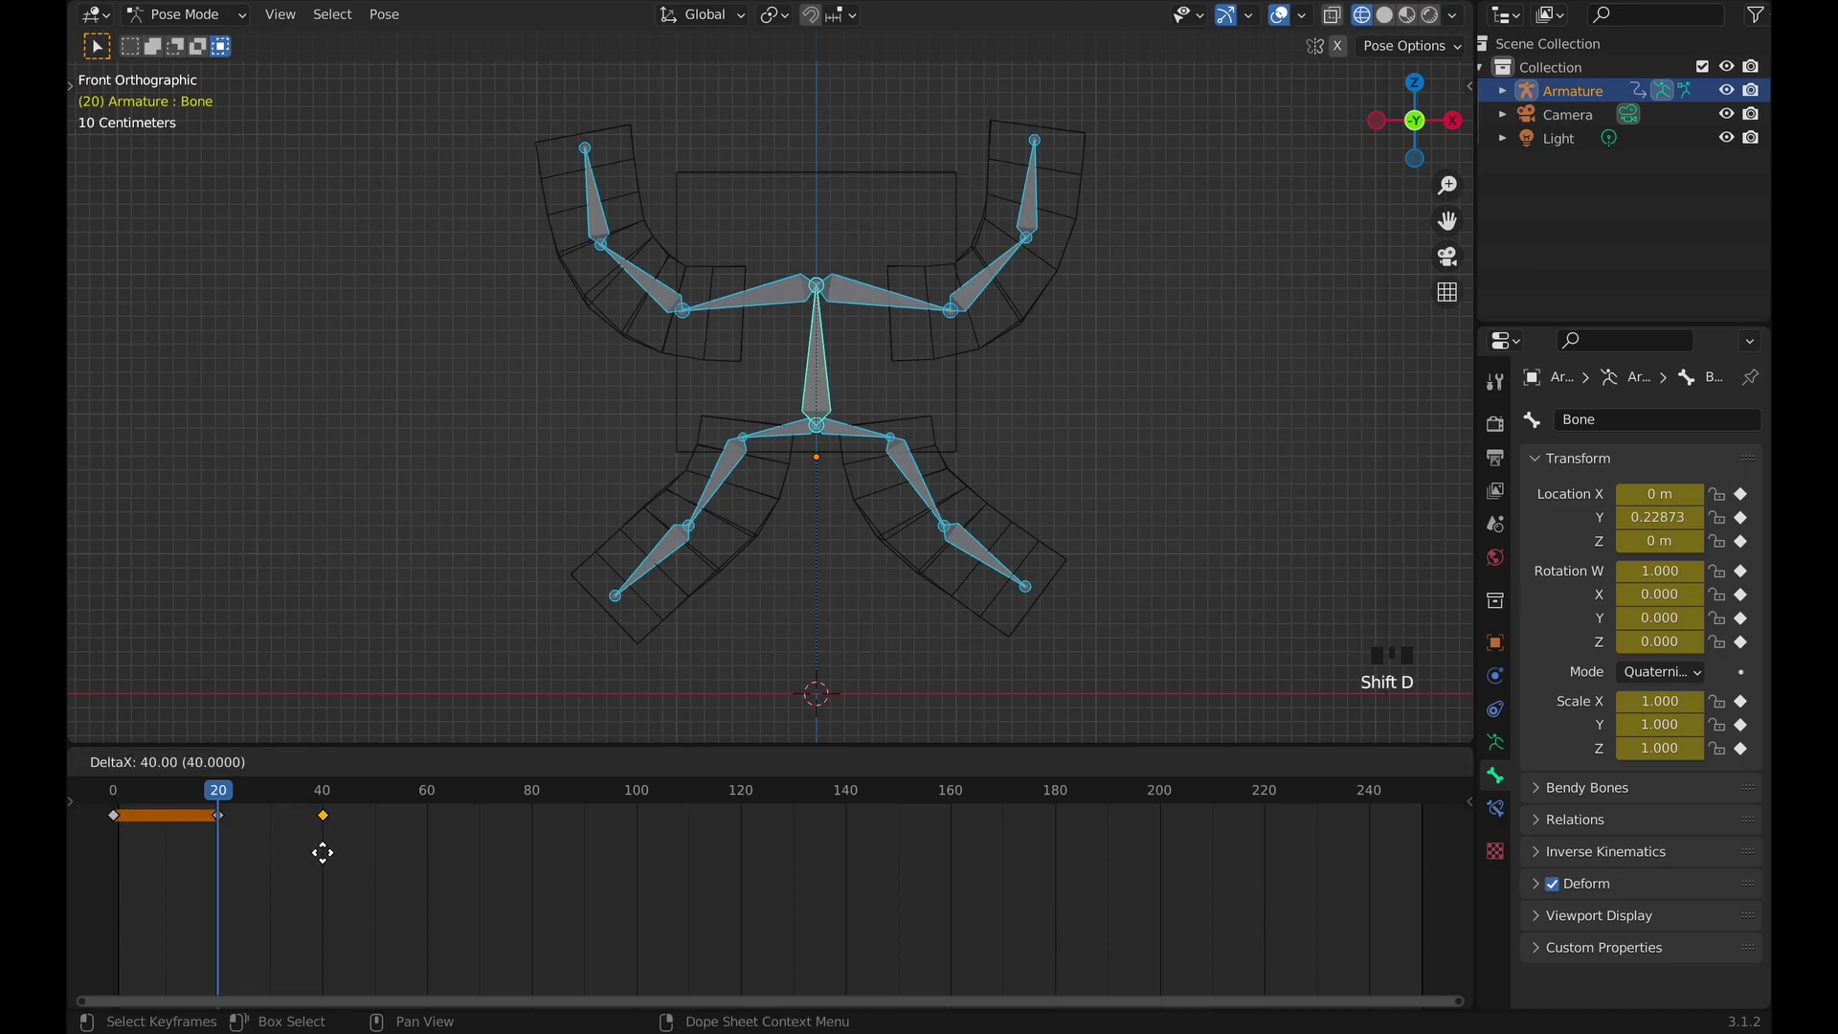
click(323, 853)
Duplicate the keyframes at frames 20 and 40 to frames 60 and 80.
mouse_move(222, 805)
mouse_down()
mouse_move(144, 814)
mouse_move(367, 818)
mouse_move(201, 805)
mouse_up()
key(shift+d)
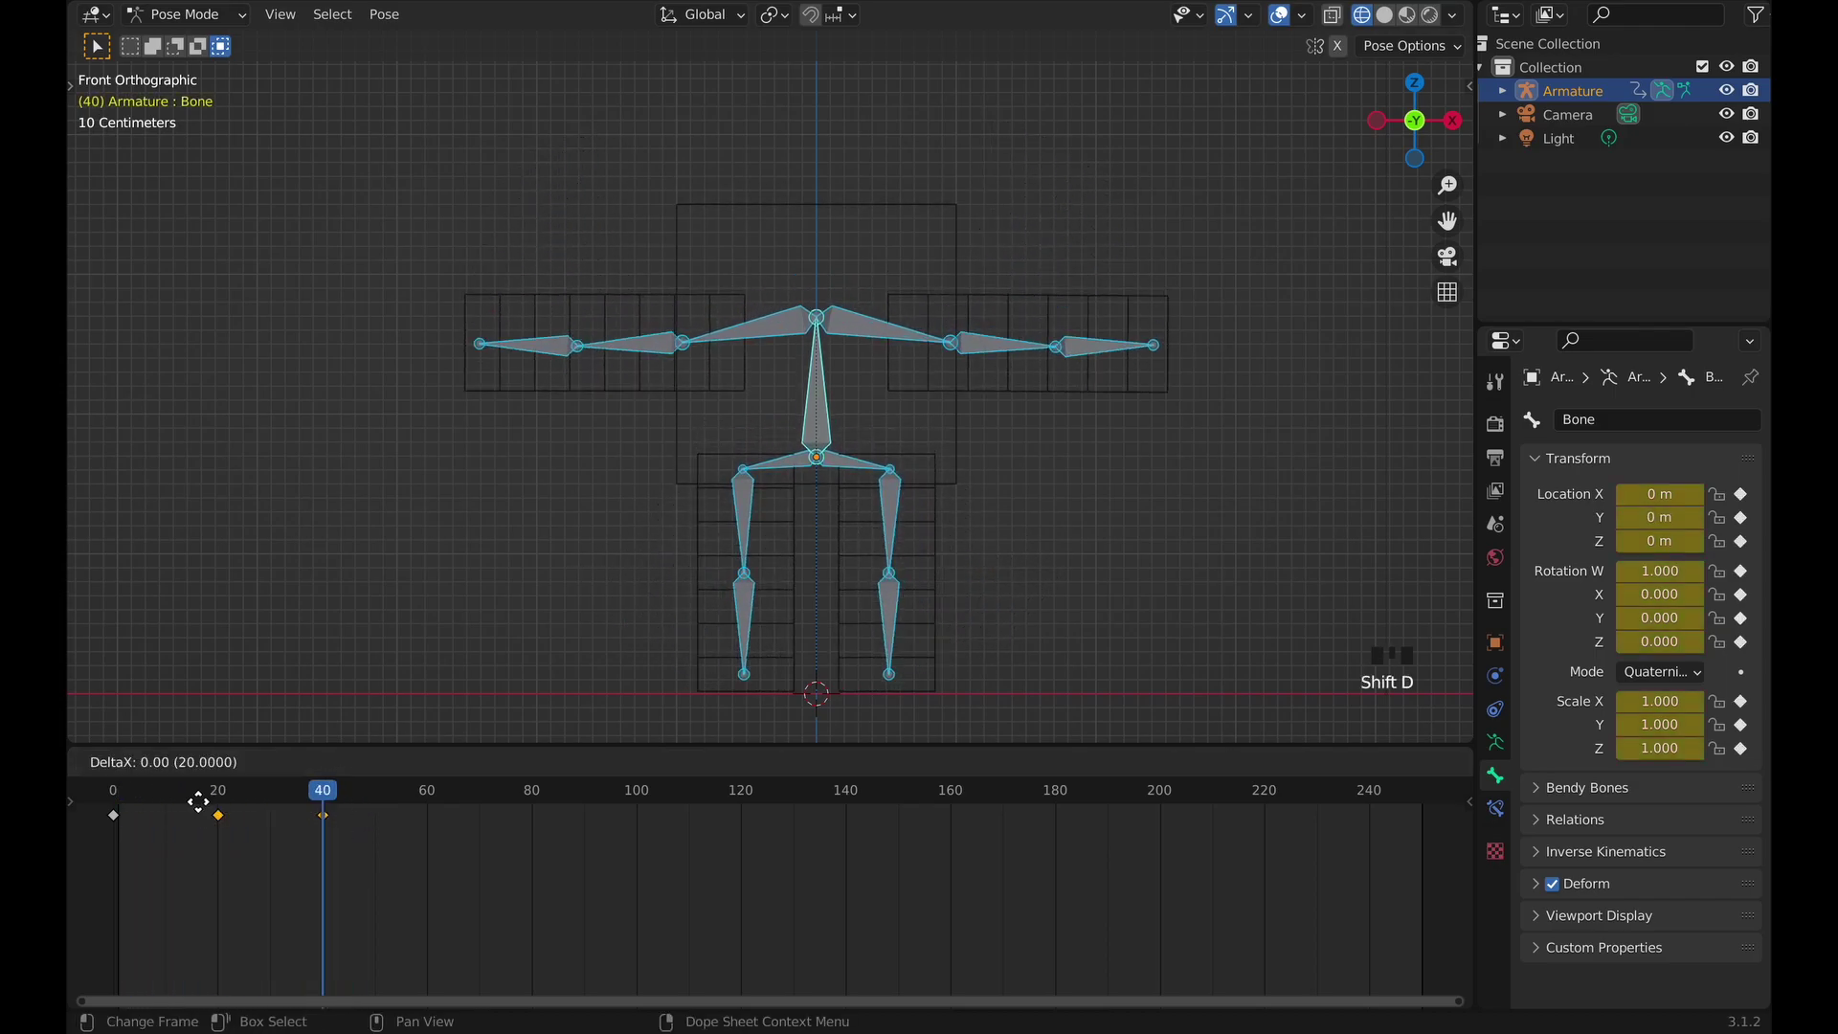
click(406, 850)
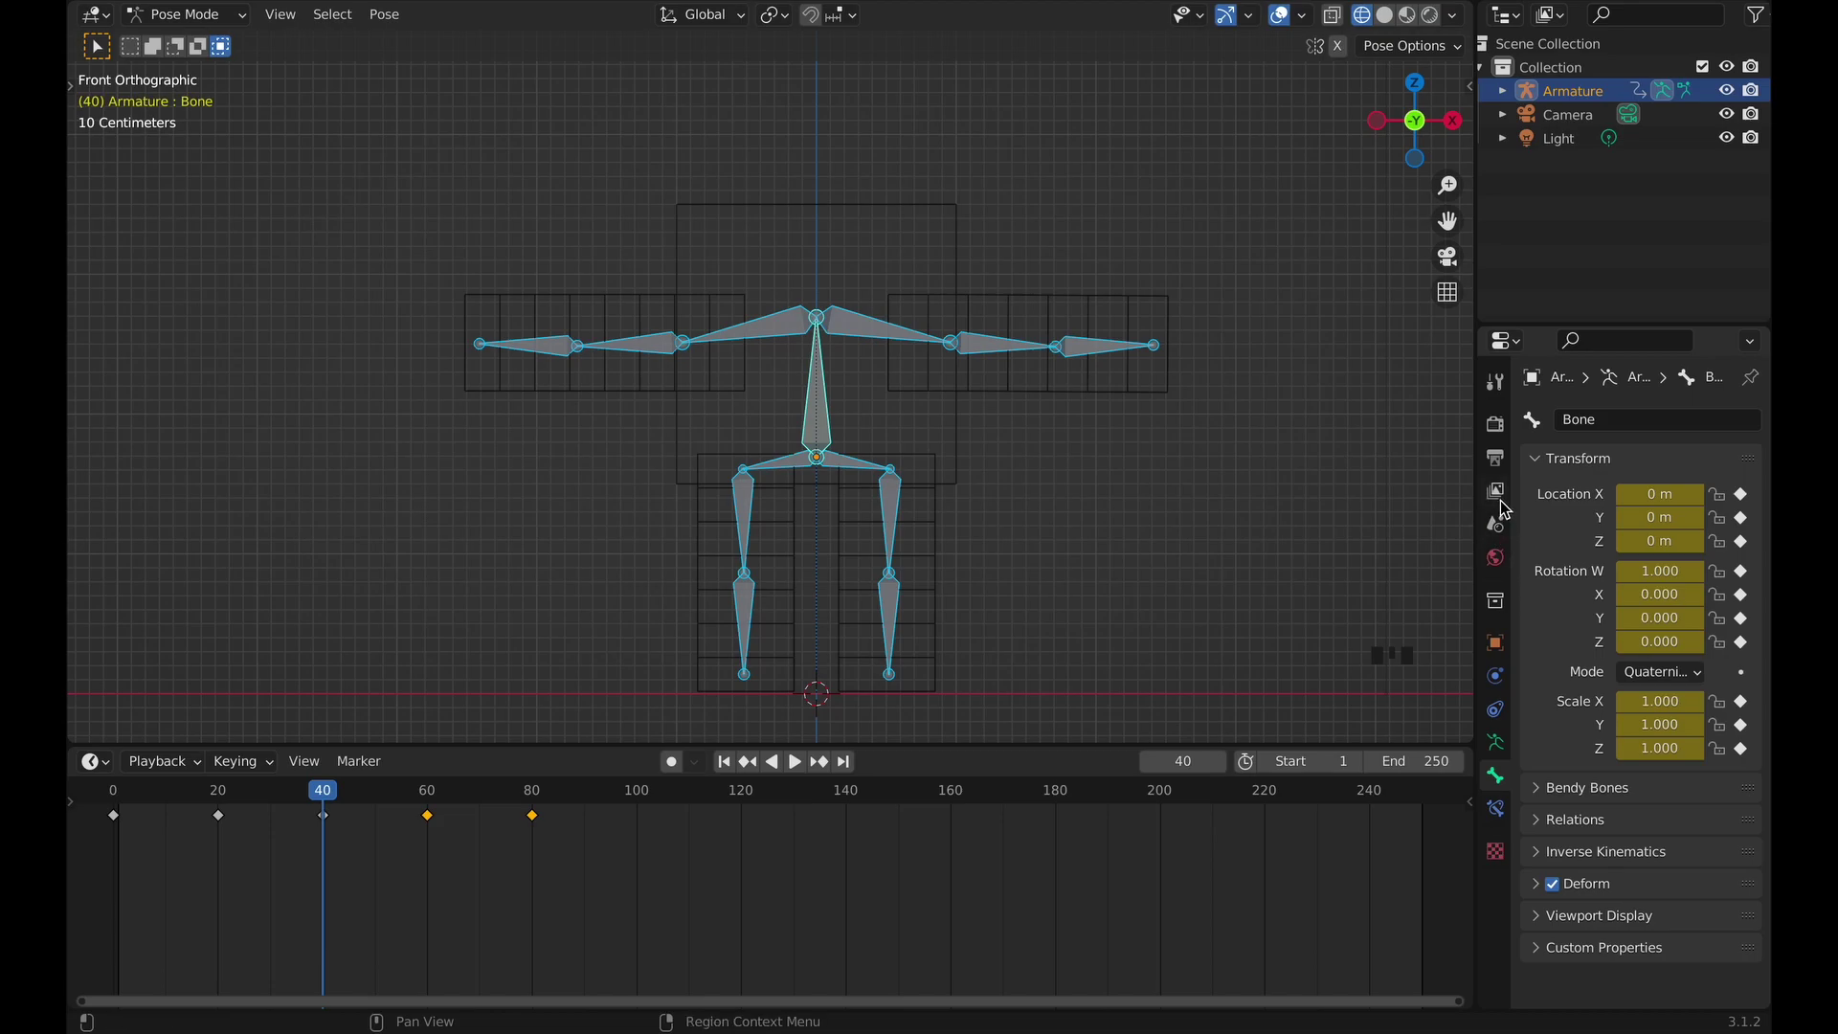
Set the scene's end frame to 81 and play the animation from frame 0.
click(1499, 463)
double_click(1678, 734)
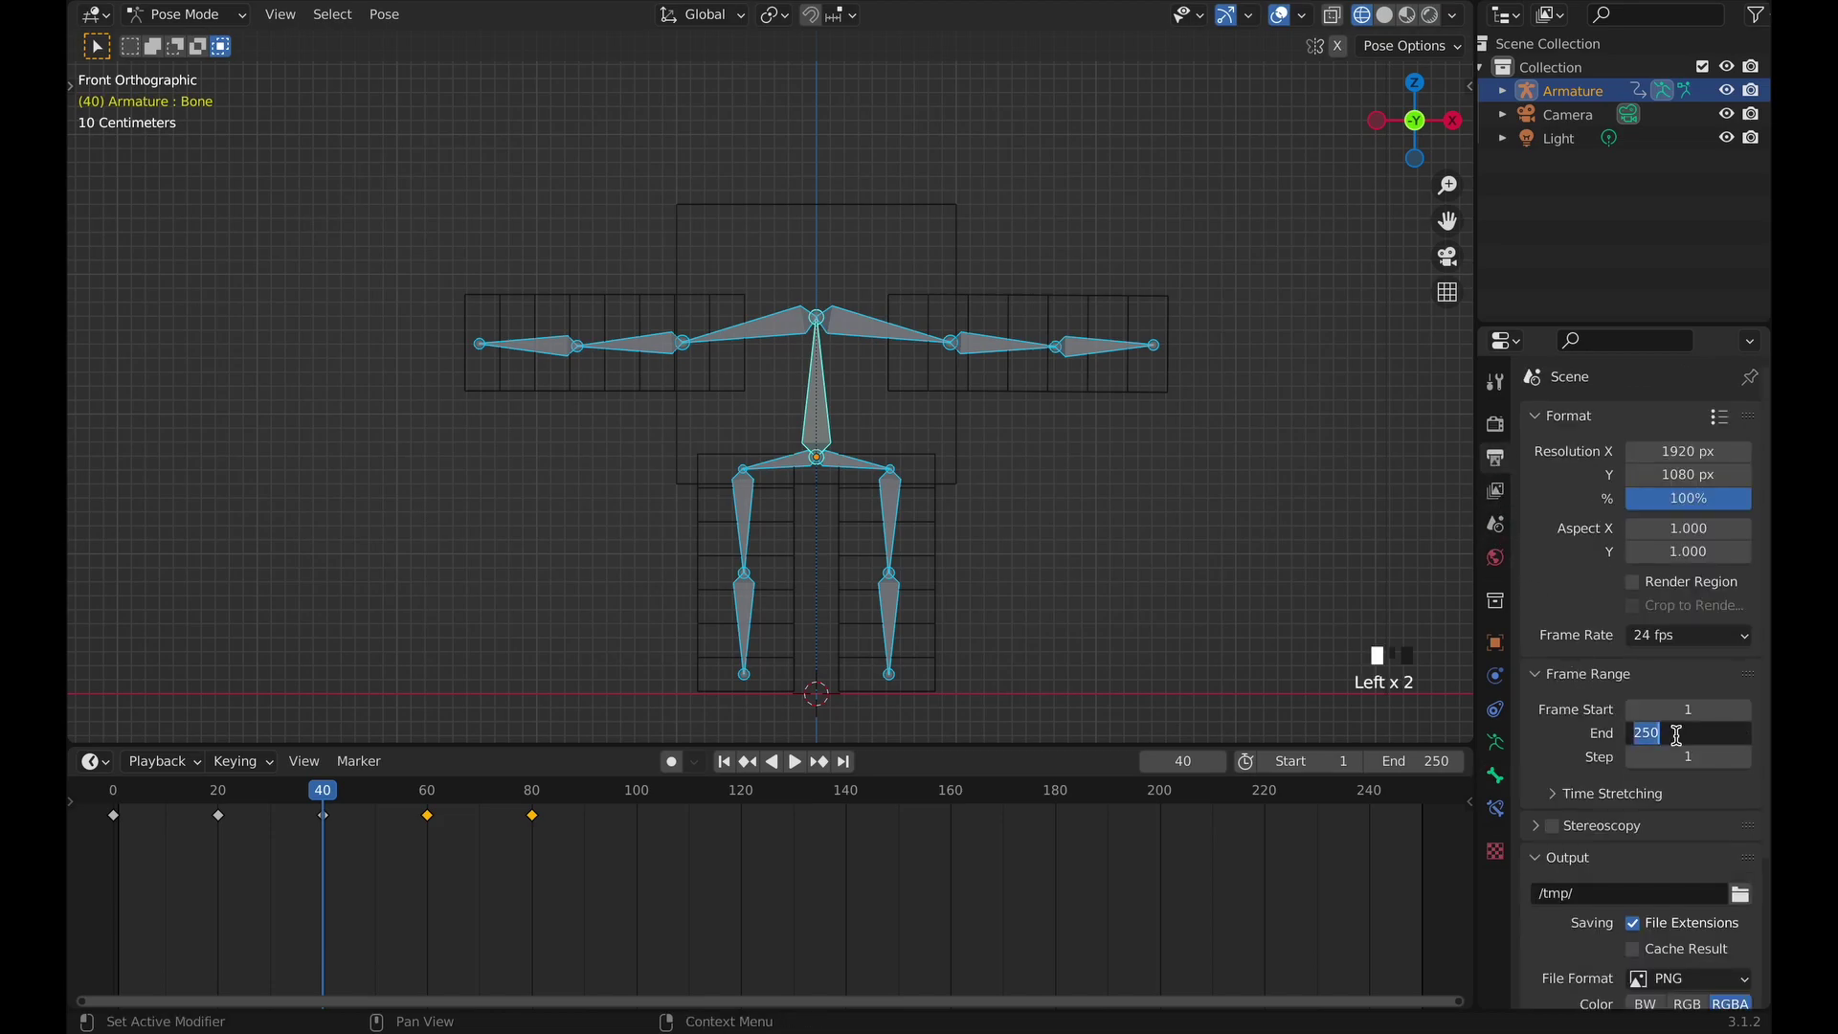
text(81)
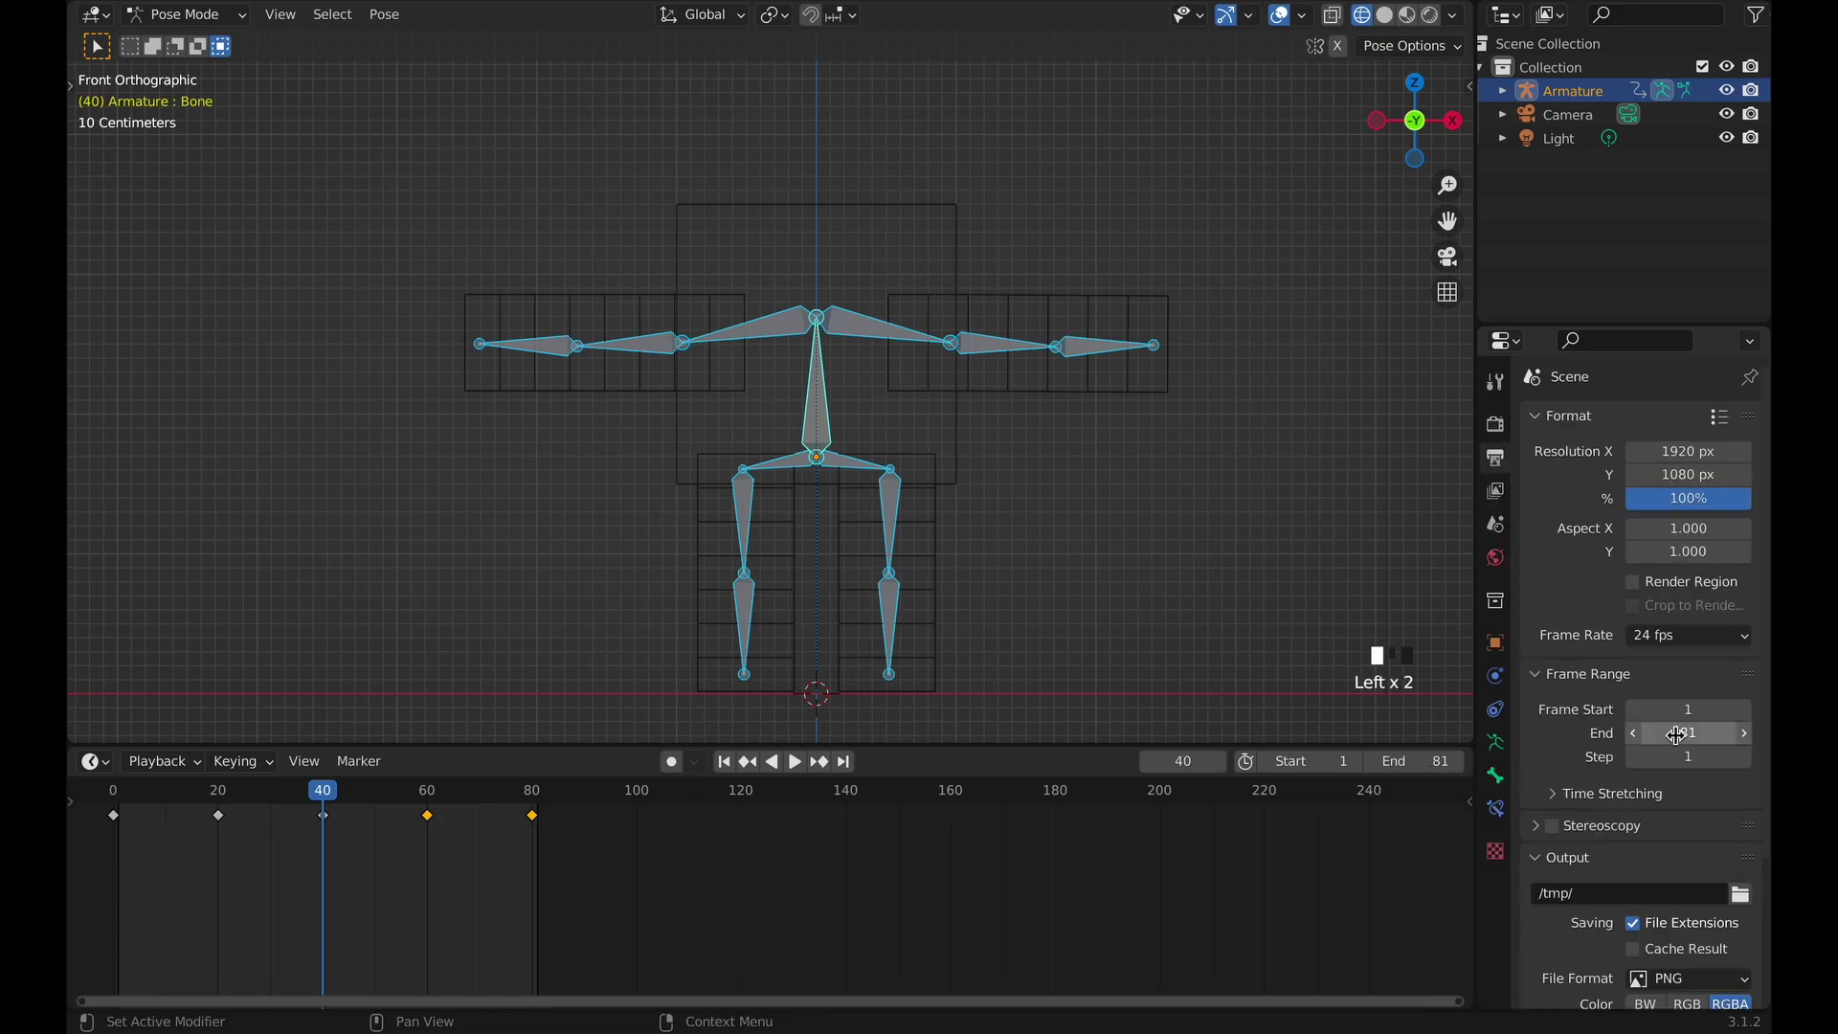
key(Return)
key(shift+Left)
key(Left)
key(space)
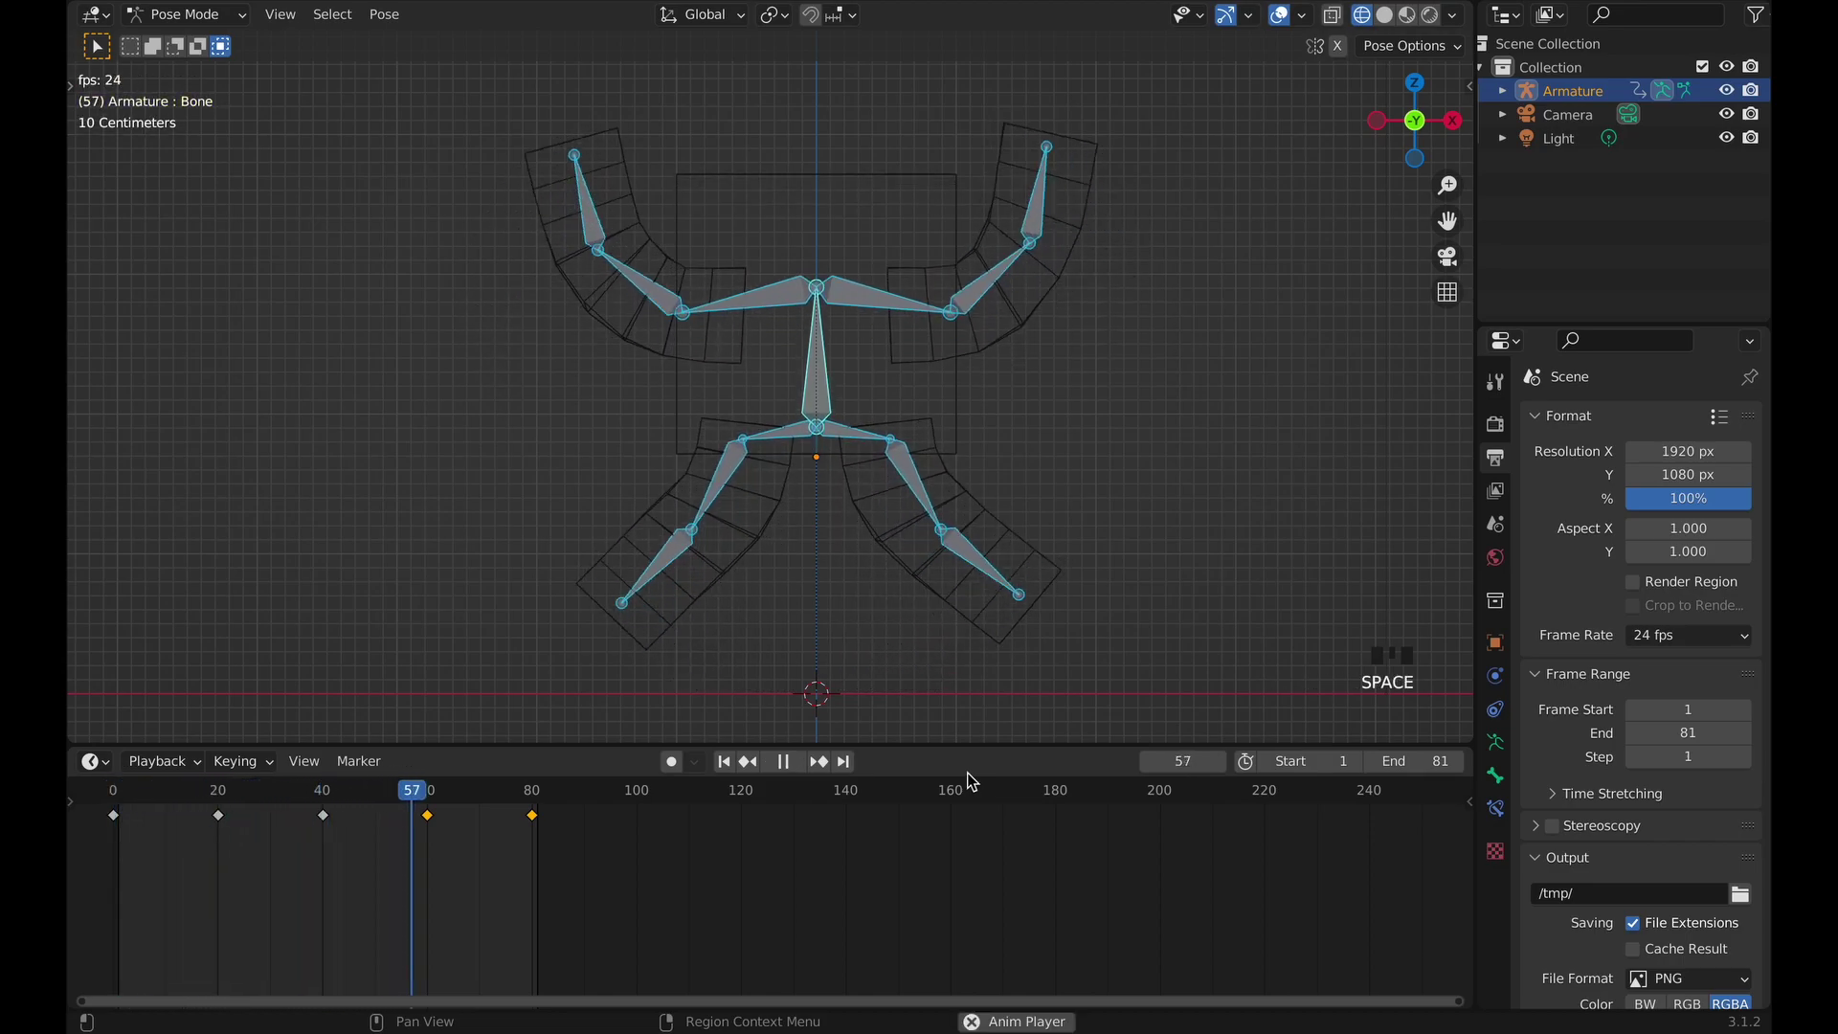
key(space)
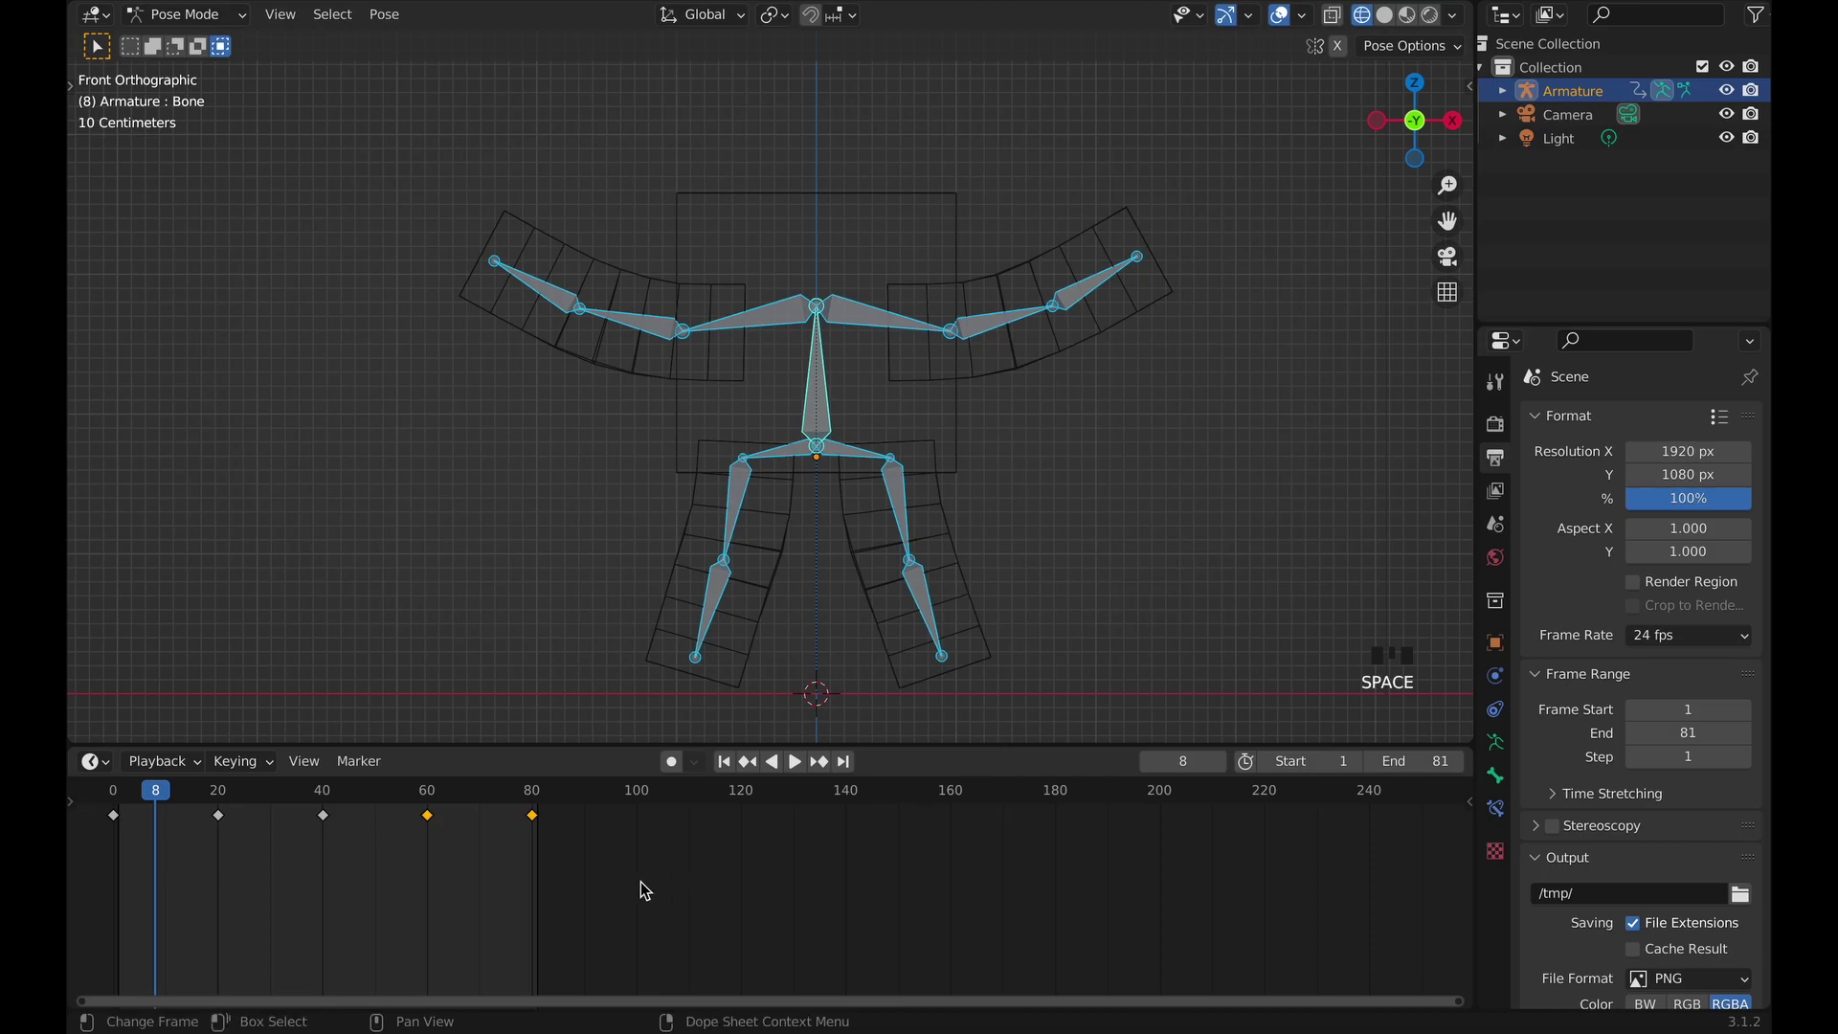
Shift all keyframes after frame 0 earlier by 10 frames so they start at frame 10, and return to frame 0.
drag(578, 864, 182, 799)
key(g)
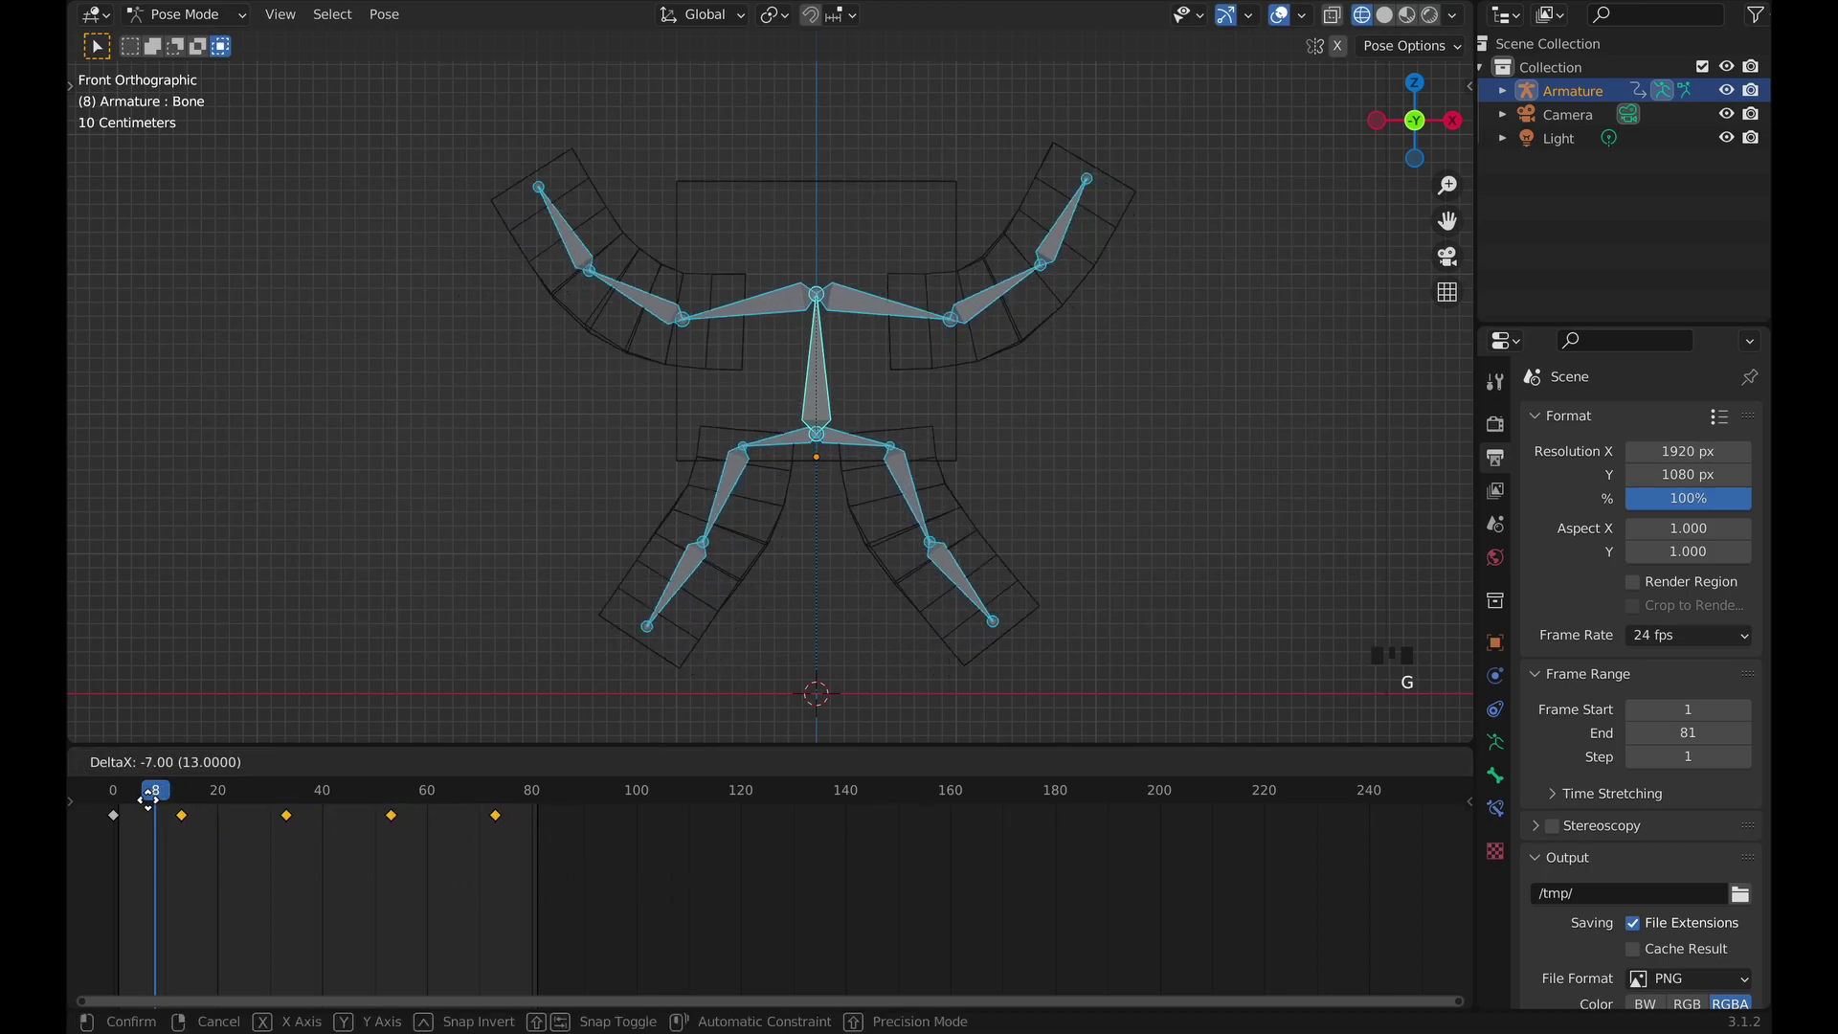
click(132, 801)
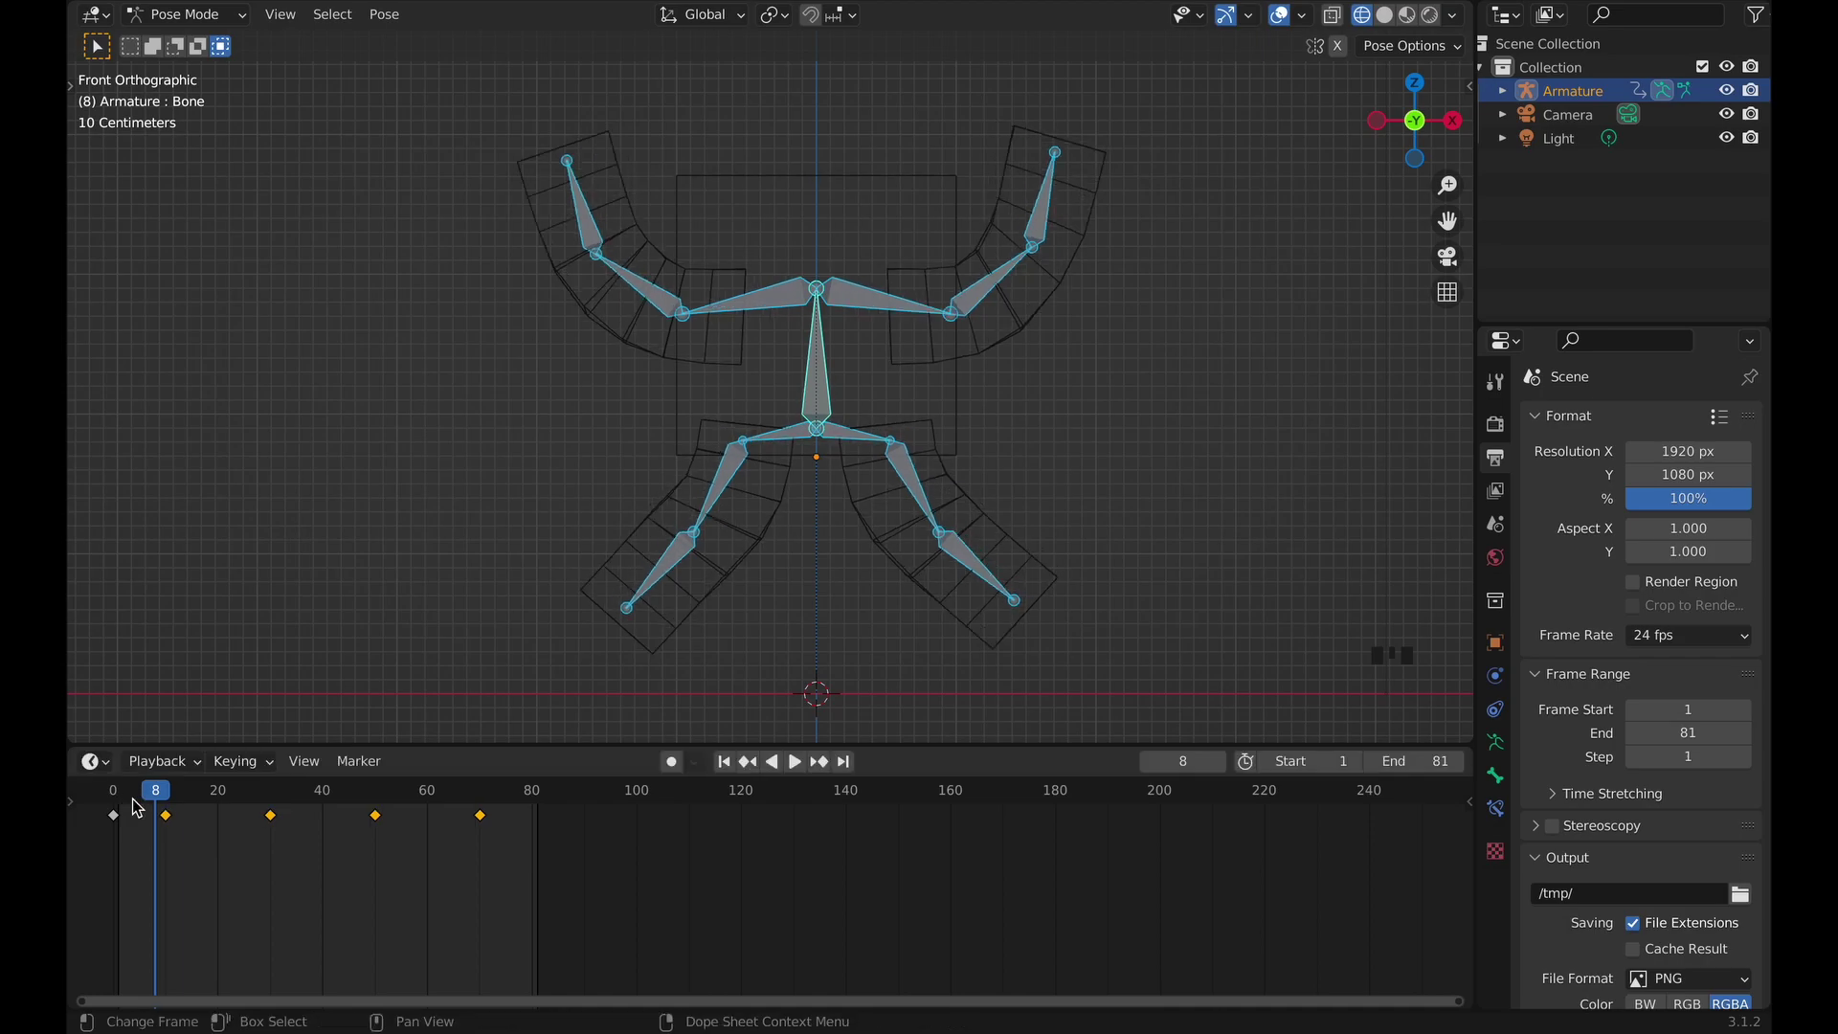
key(Left)
key(Left)
key(Left)
key(Left)
key(Left)
key(Left)
key(Left)
key(Left)
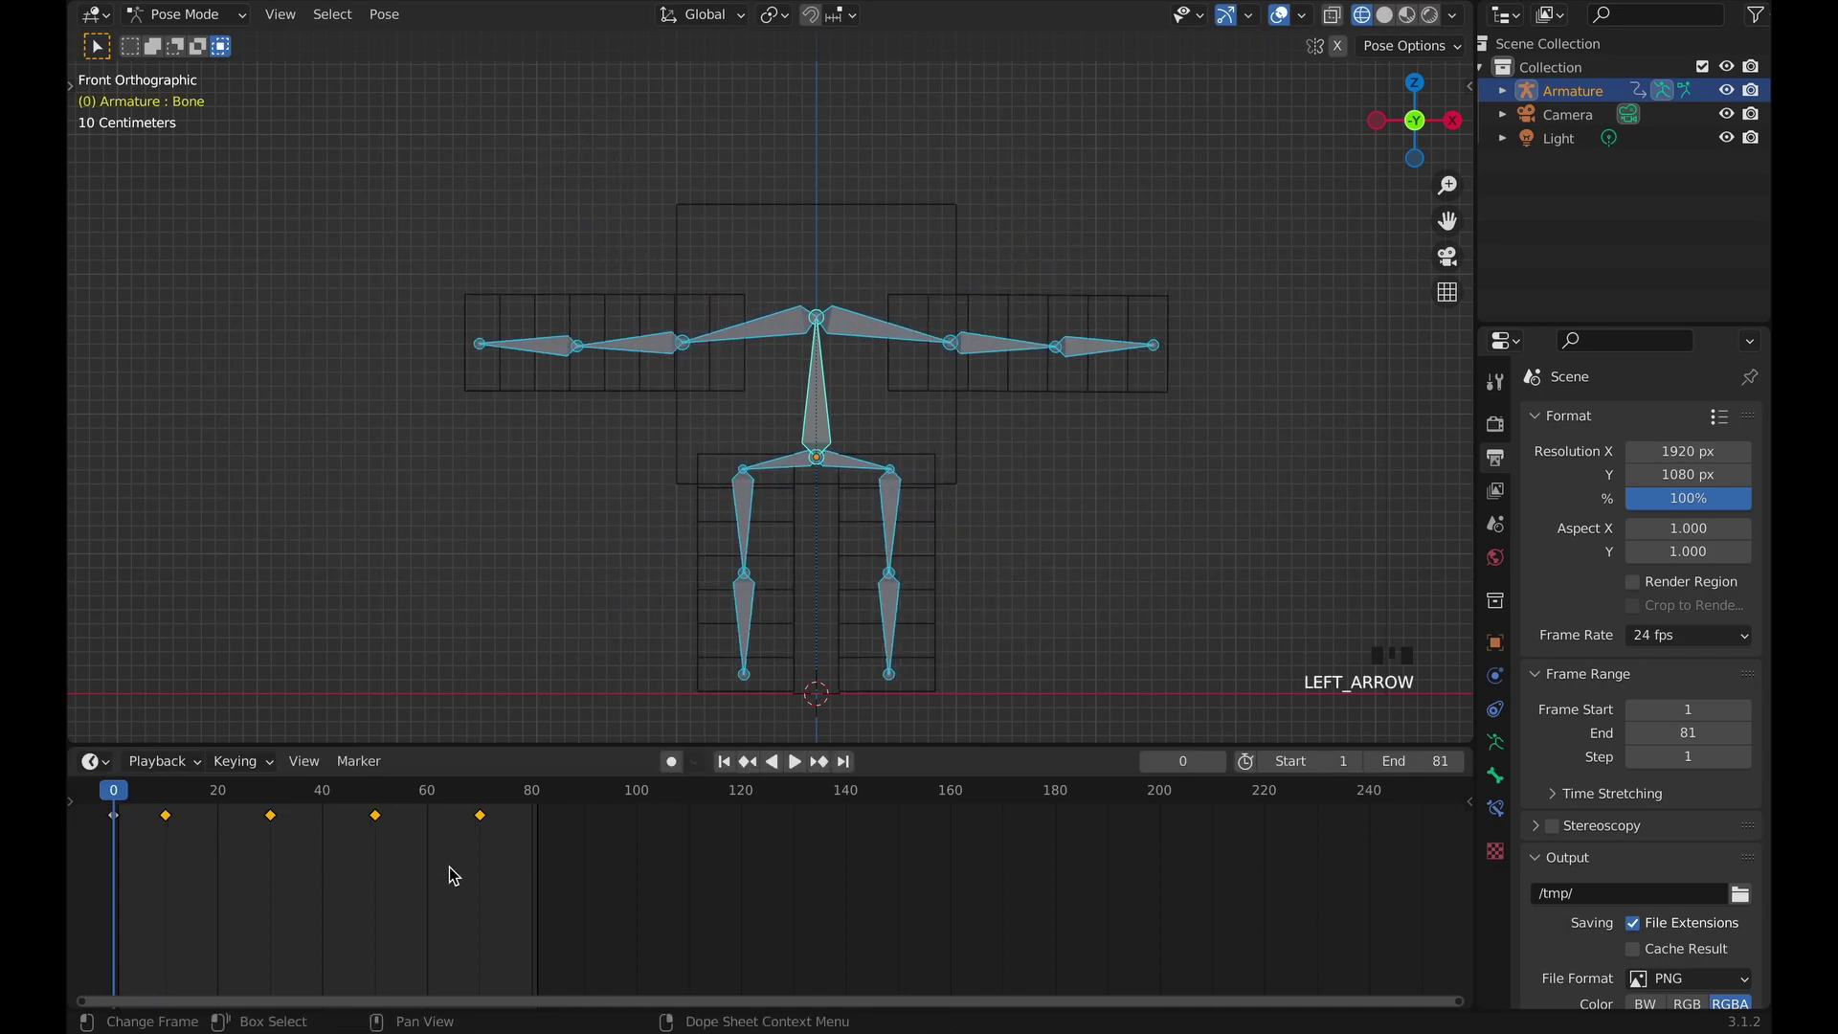
Shift the keyframes from frame 30 onward earlier by 10 frames so they start at frame 20.
drag(493, 845, 243, 783)
key(g)
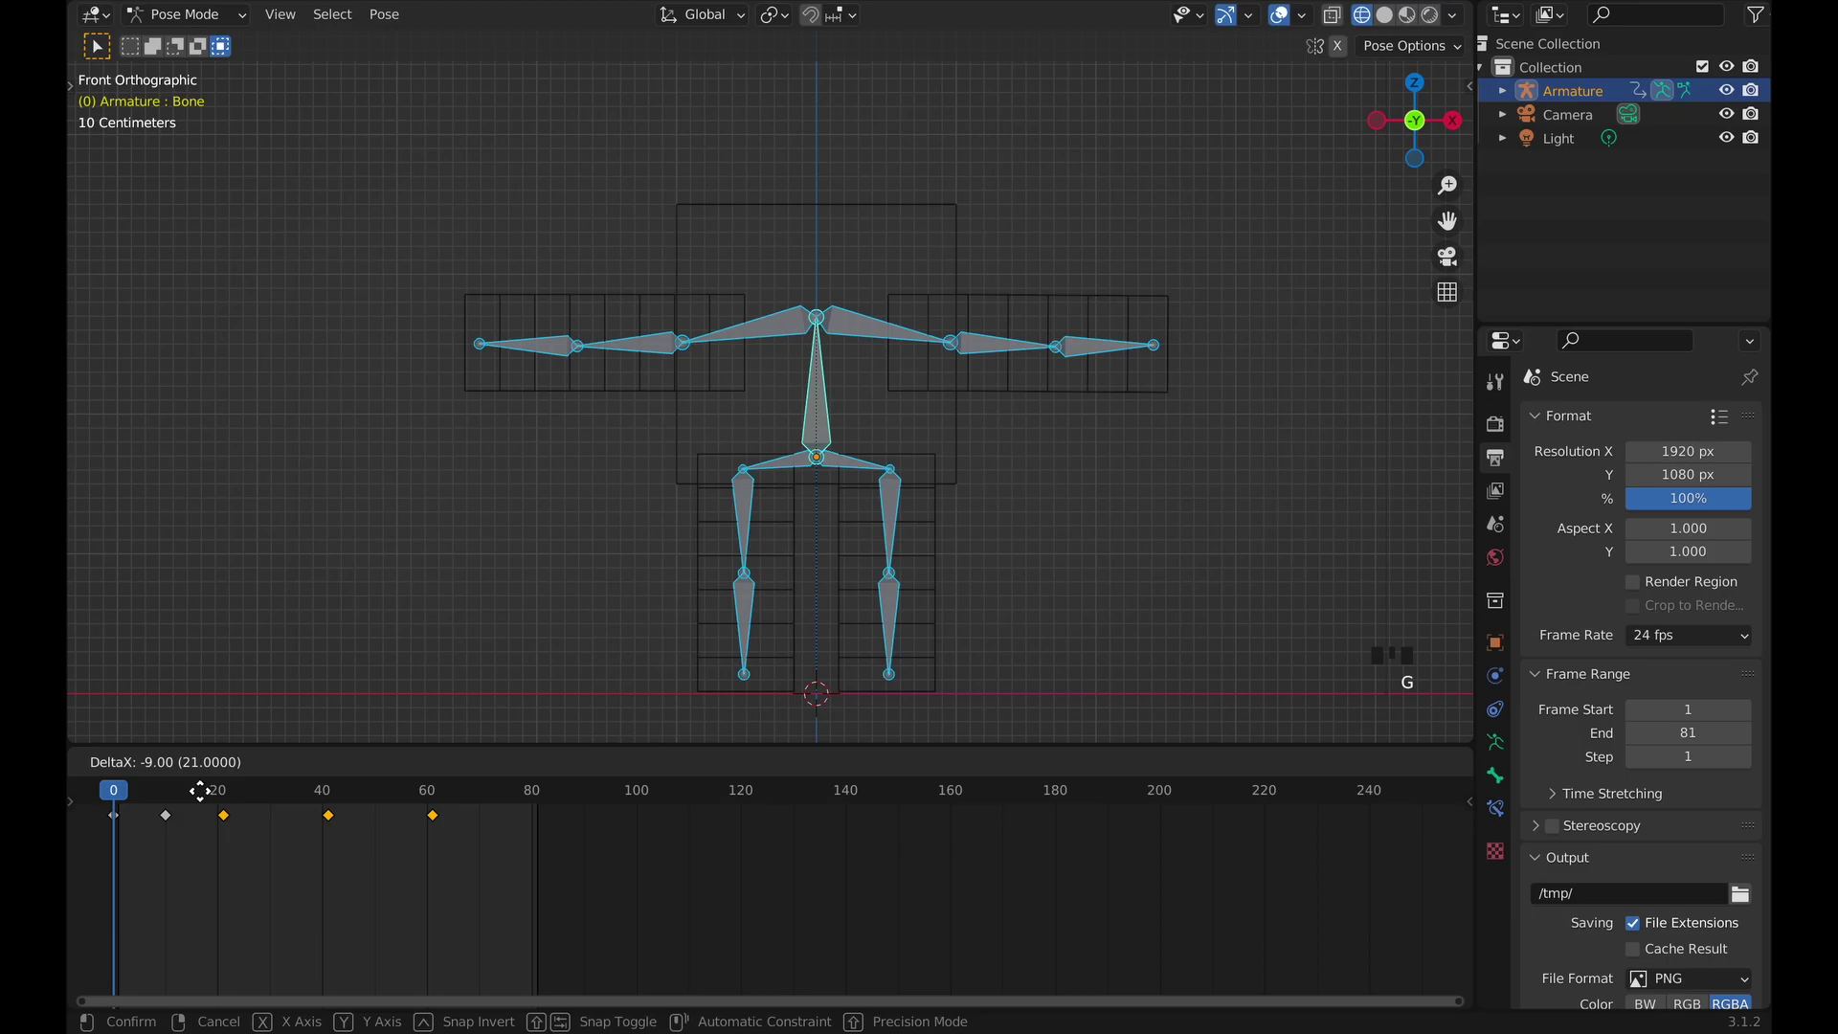
click(199, 791)
key(g)
click(199, 798)
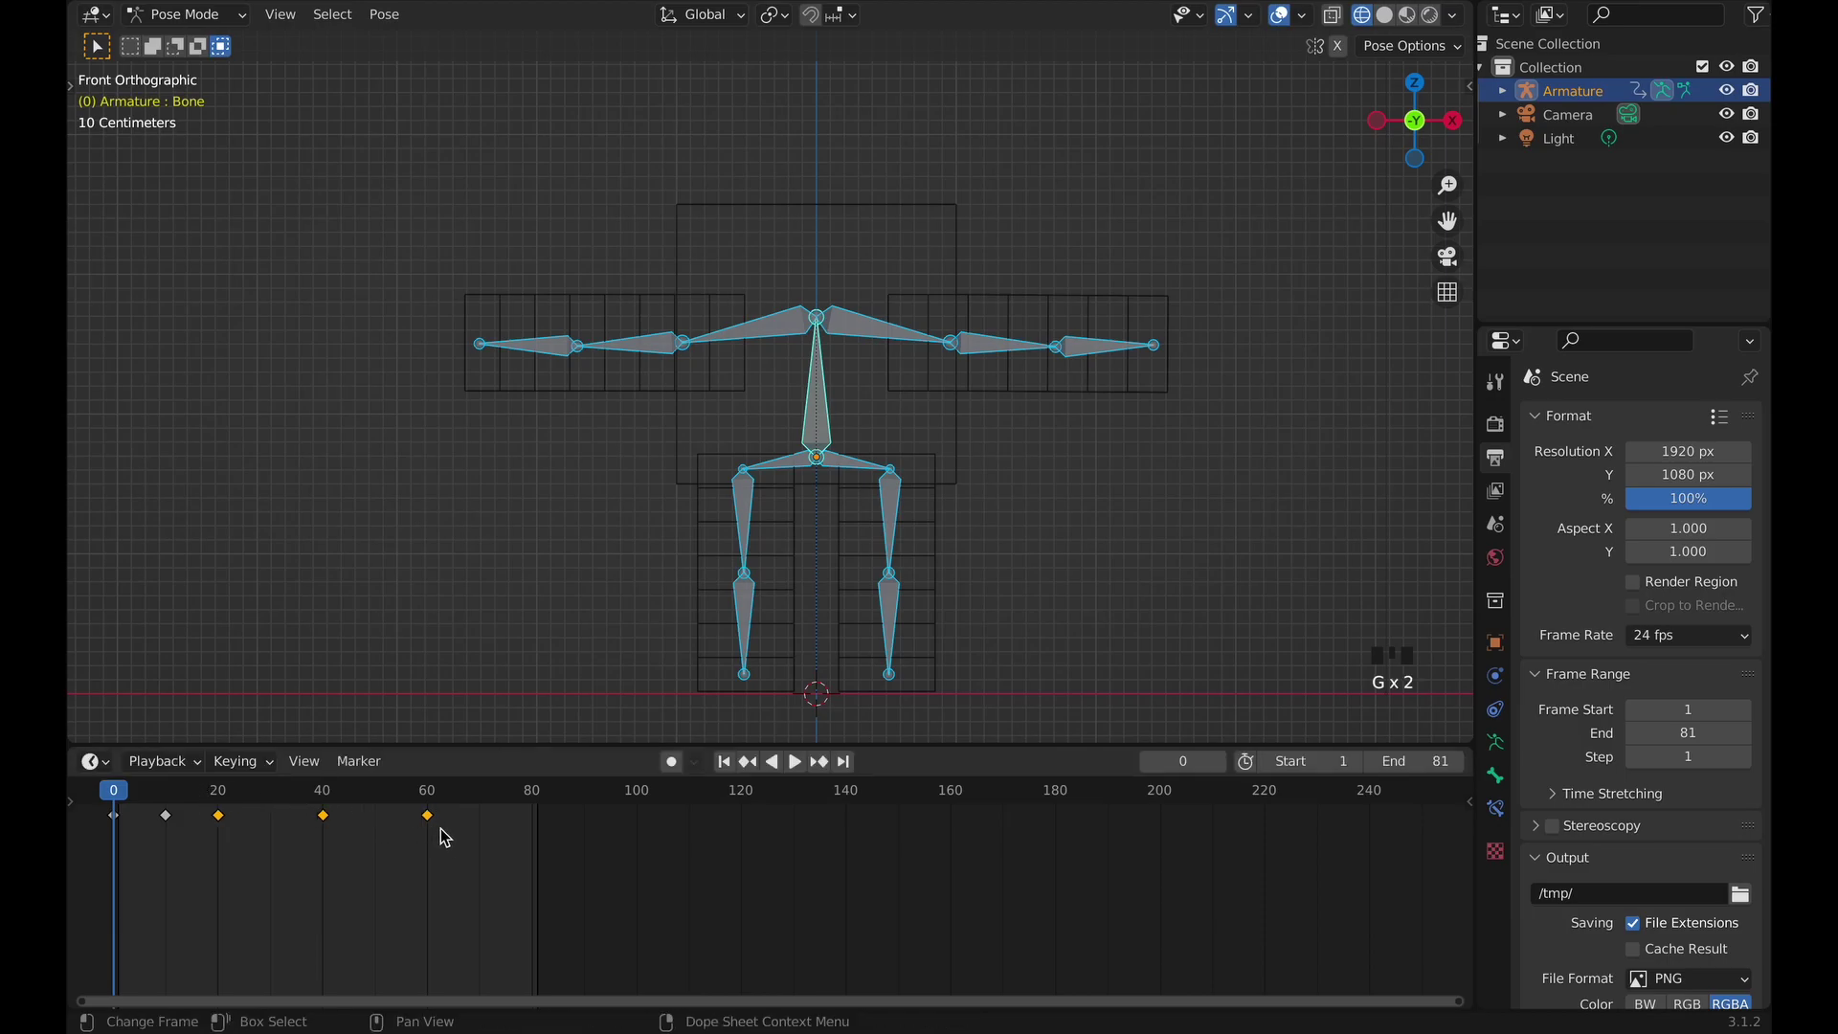
Shift the keyframes at frames 40 and 60 earlier by 10 frames to frames 30 and 50.
drag(445, 837, 281, 801)
key(g)
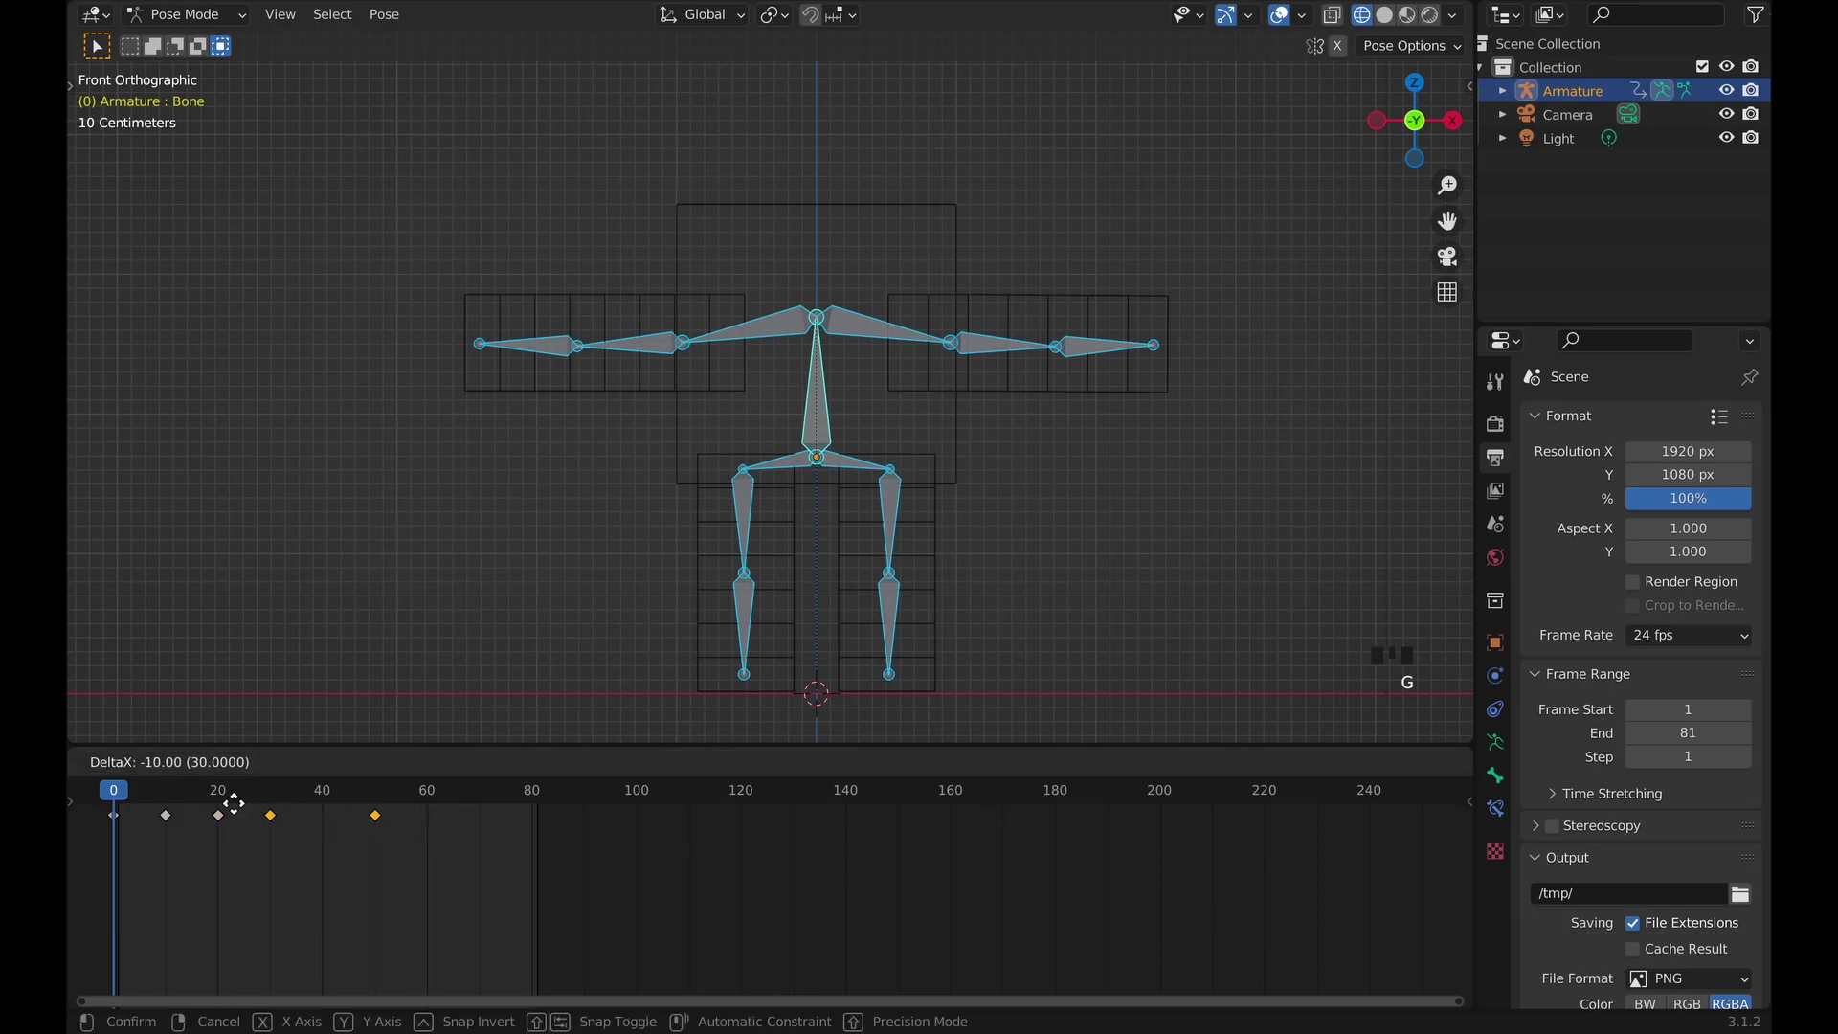
click(234, 804)
key(g)
click(234, 867)
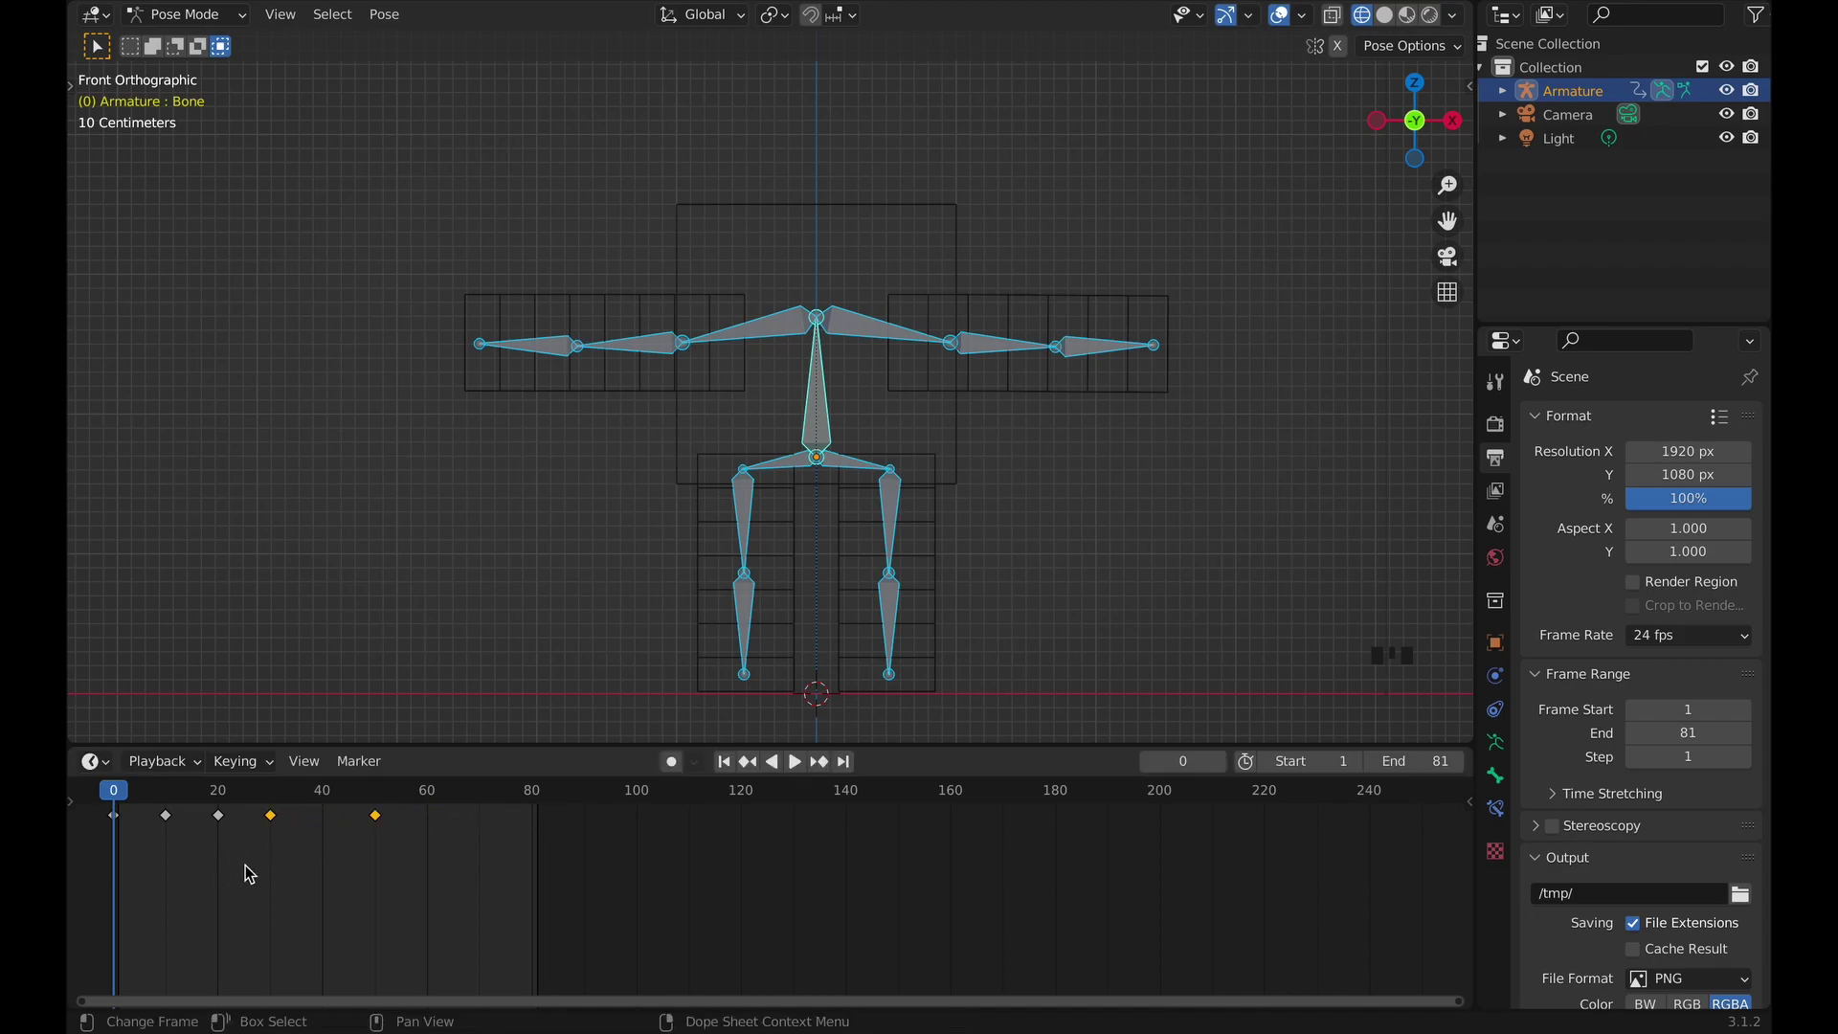
Delete the extra keyframes at frames 30 and 50.
drag(446, 855, 248, 805)
key(x)
click(249, 810)
Set the scene's end frame to 20 and preview the jump animation.
click(1679, 735)
text(20)
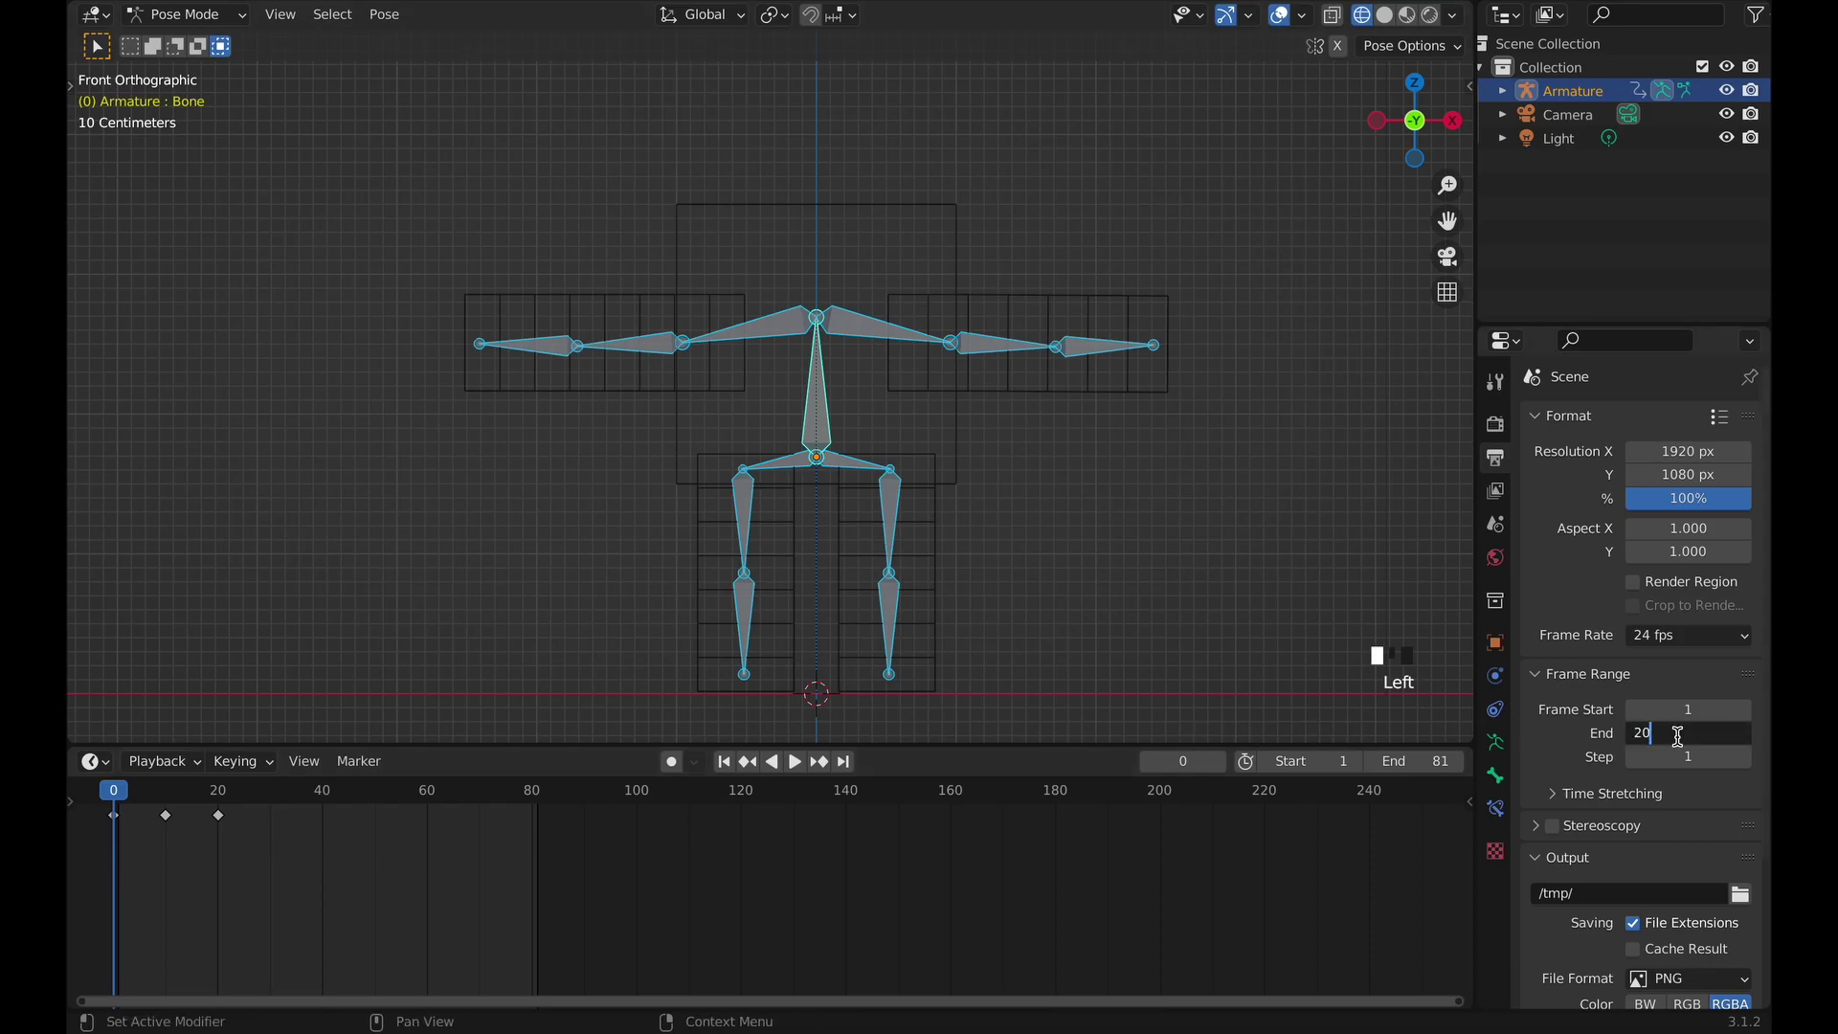
key(Return)
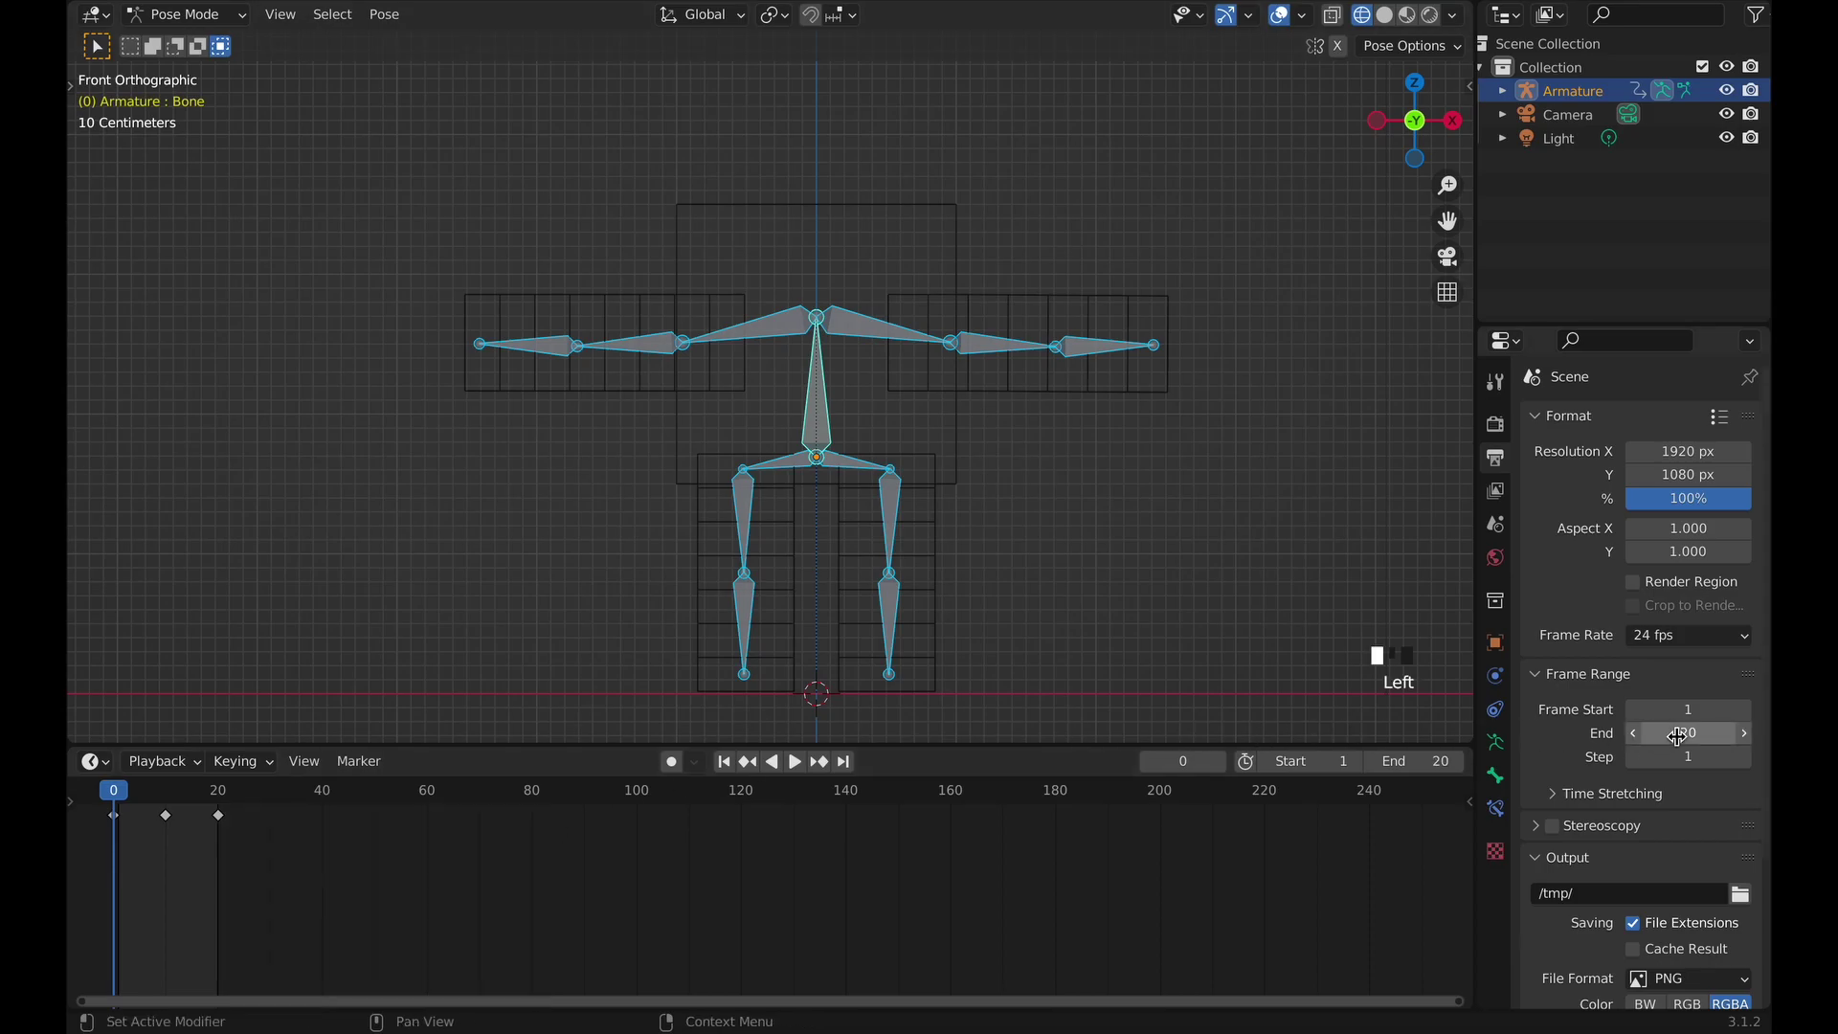
key(space)
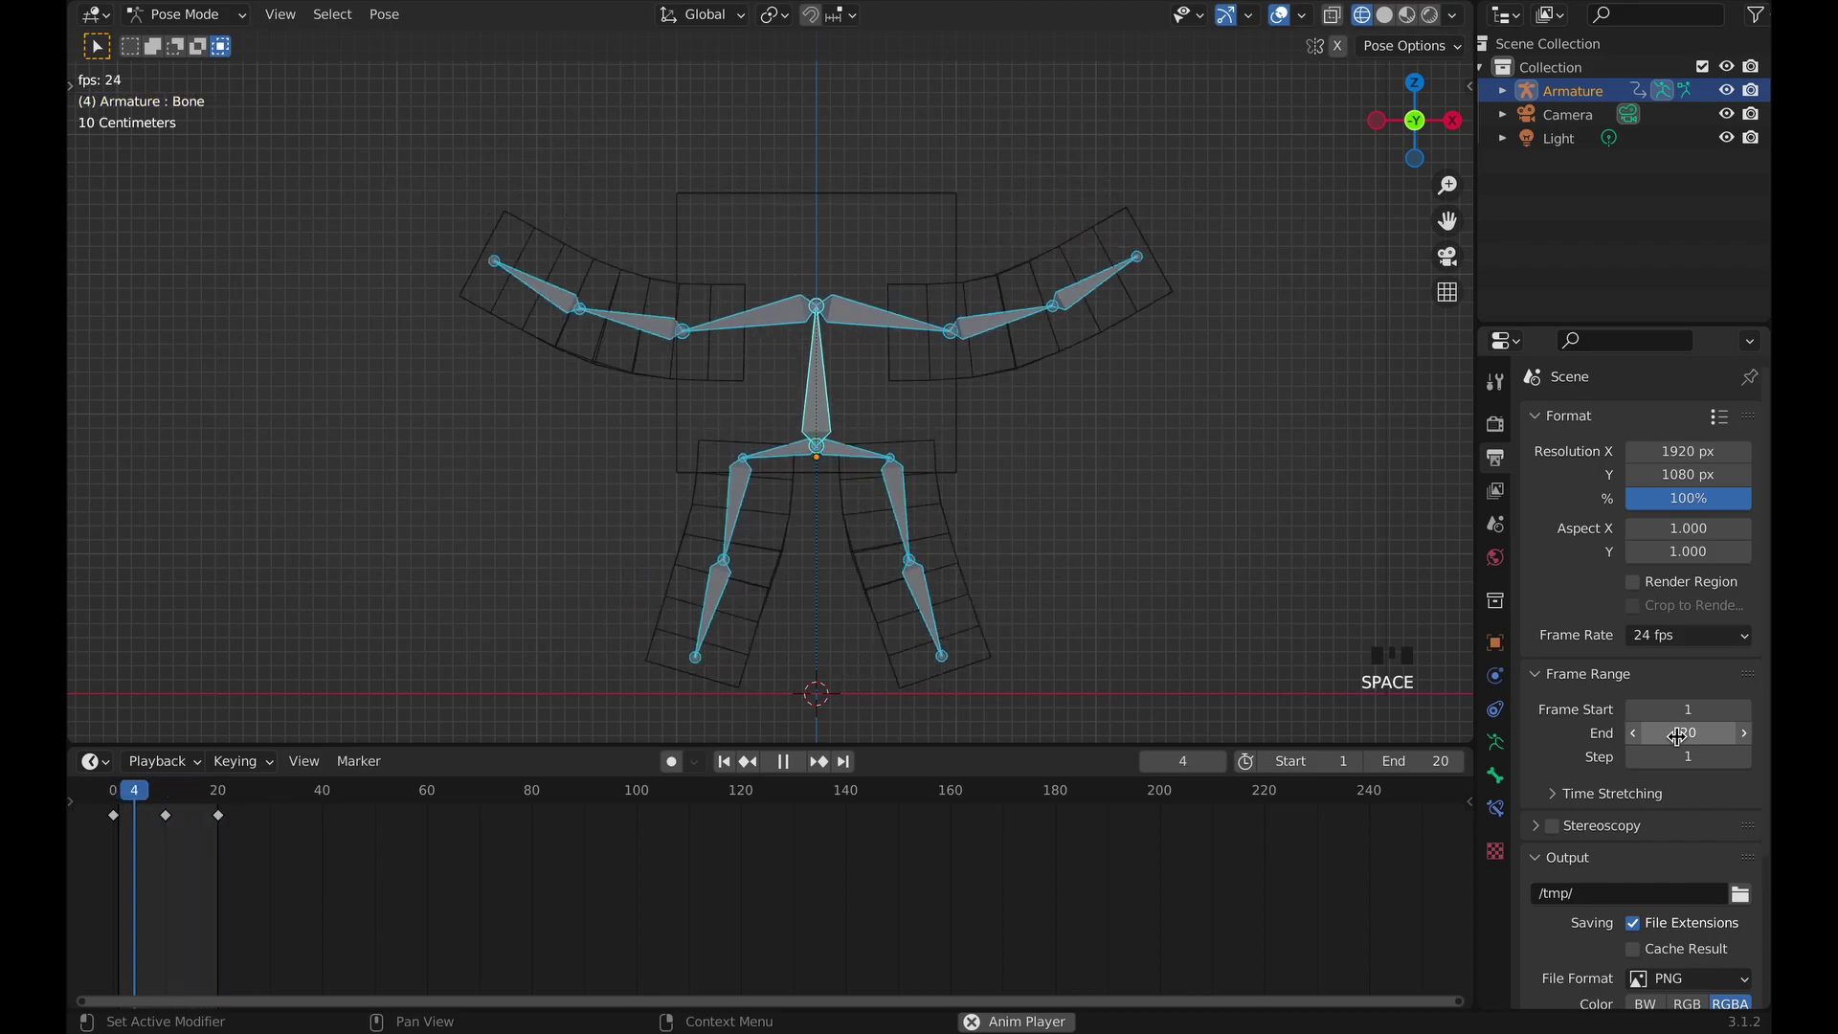
key(space)
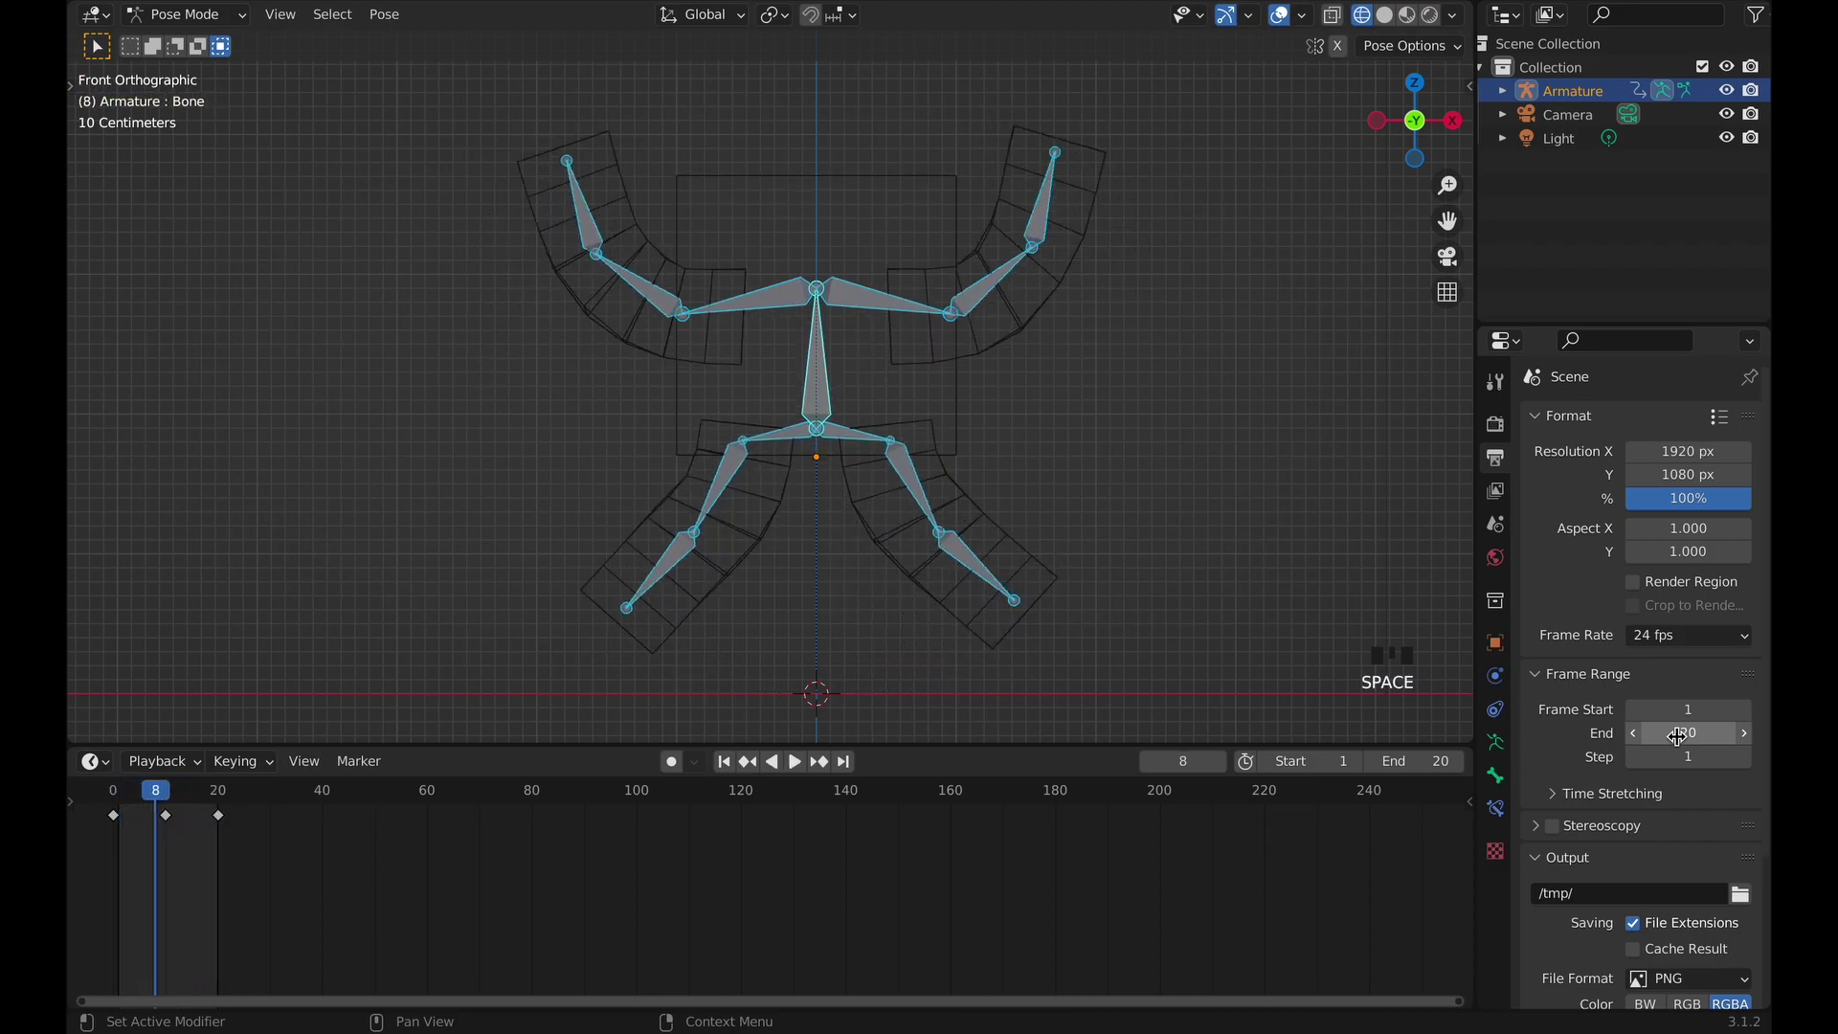
Set the scene's end frame to 21 and play the loop from frame 0.
click(1672, 714)
click(1694, 731)
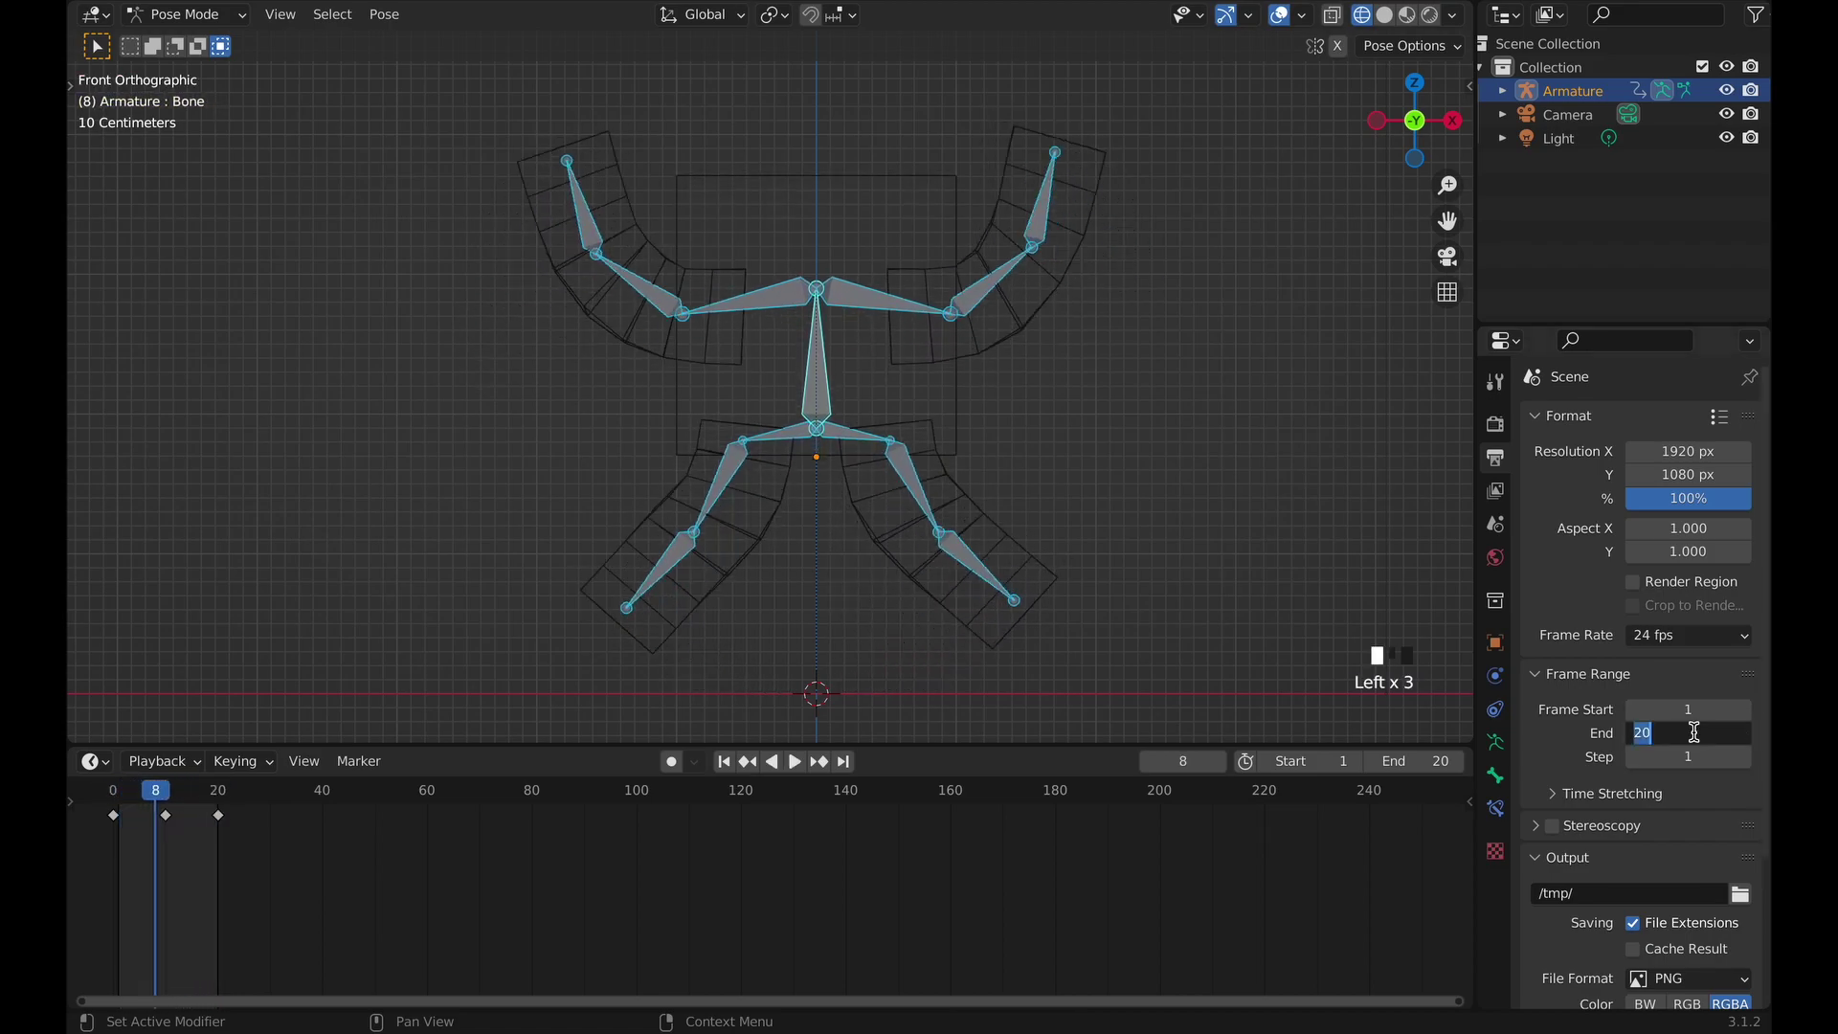
text(21)
click(1555, 724)
key(shift+Left)
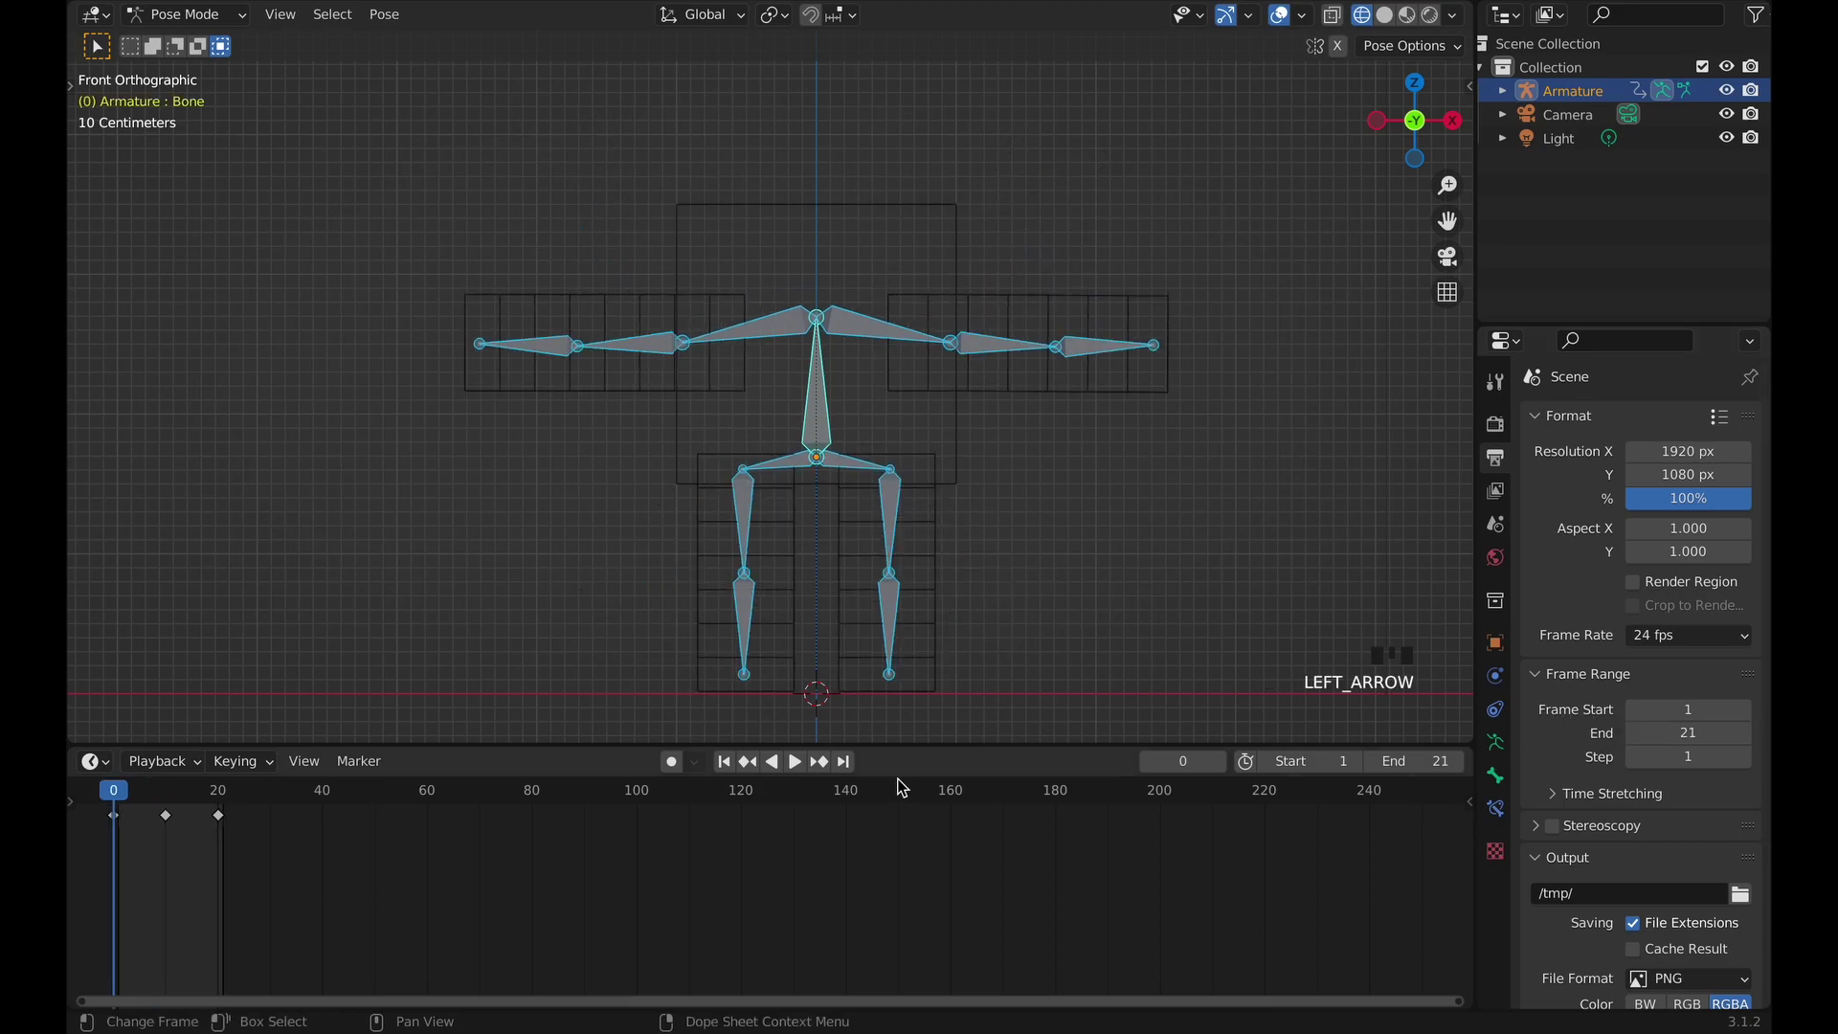
key(space)
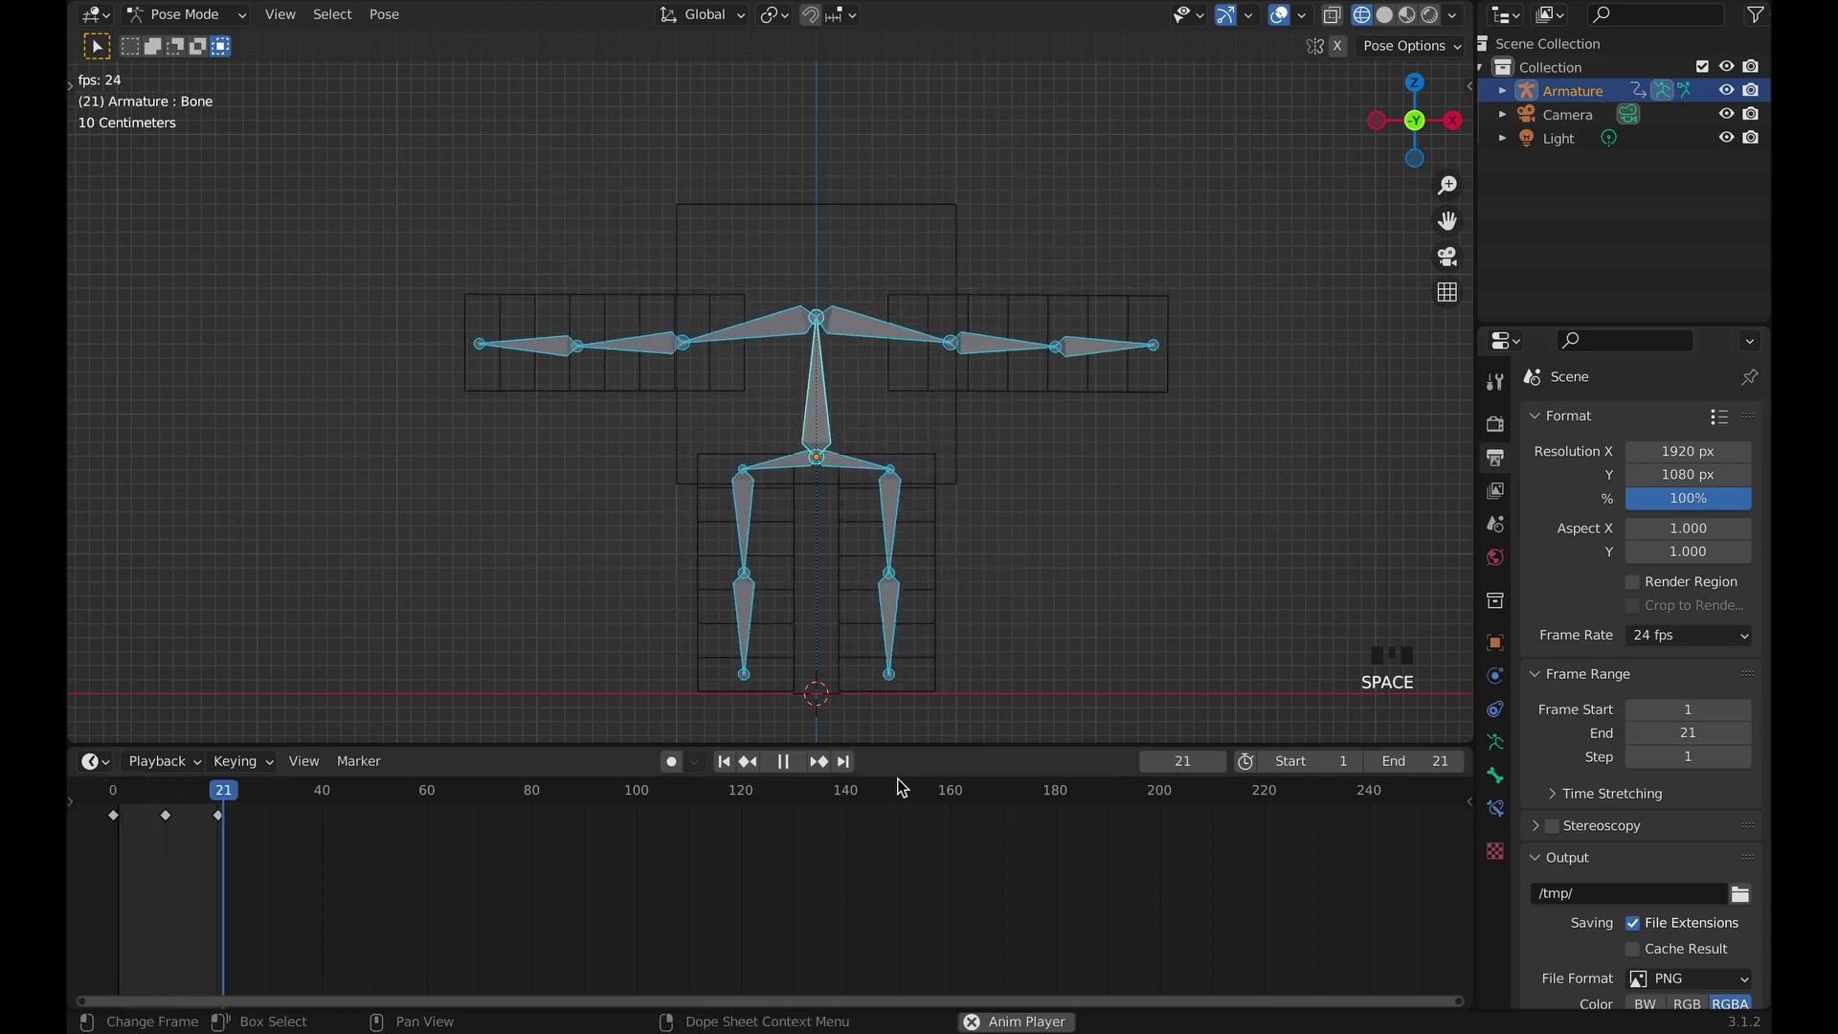
key(space)
Save the file and display the character in Material Preview shading from a perspective angle.
key(ctrl+s)
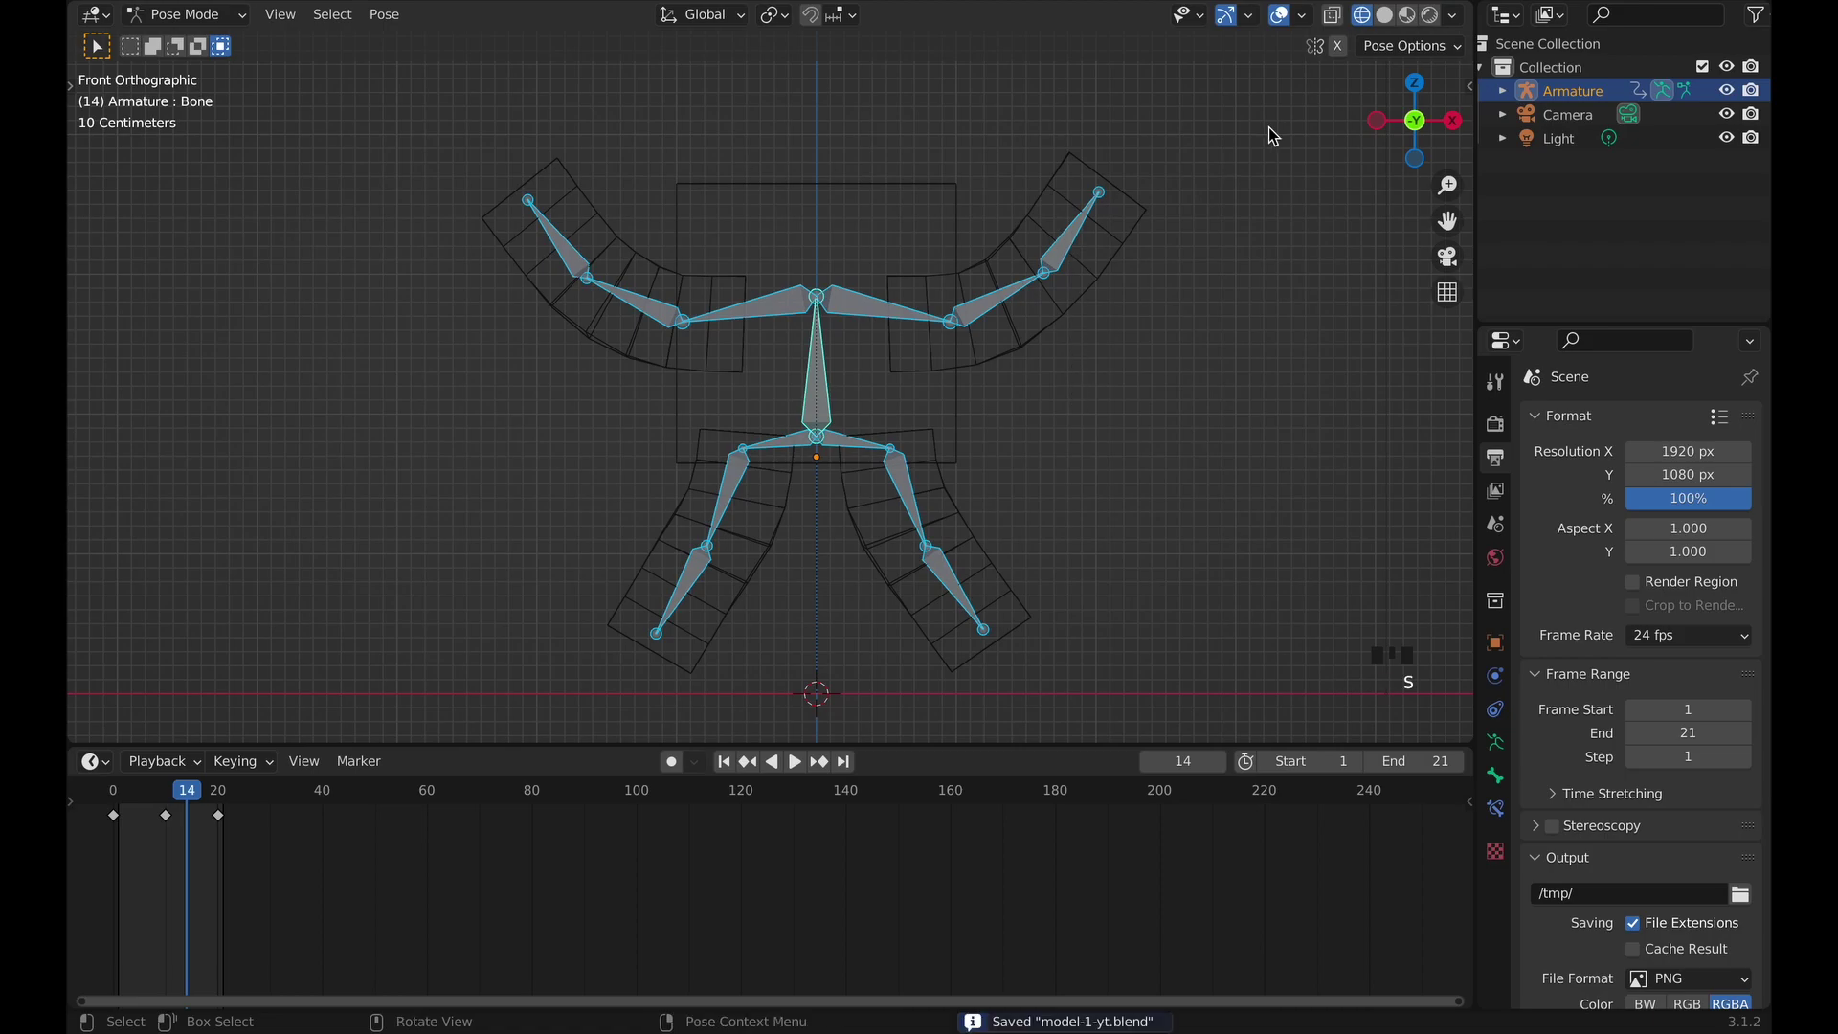
click(1431, 15)
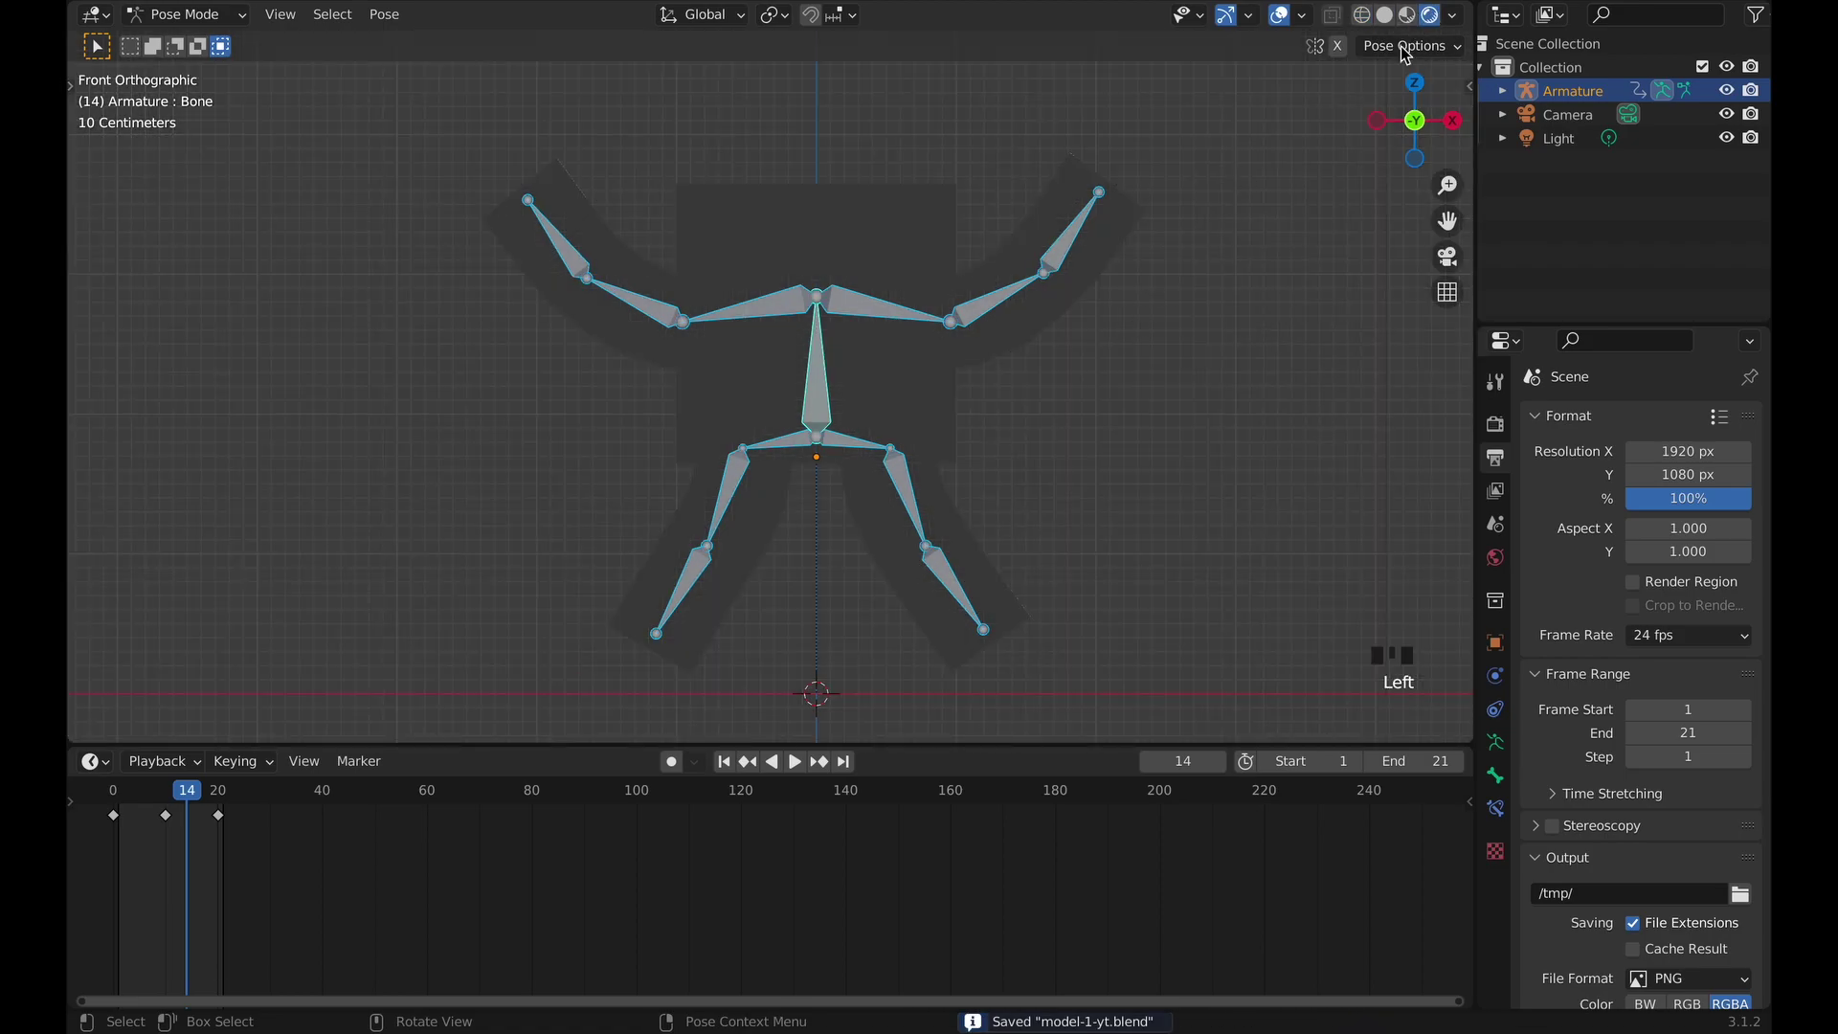
click(1407, 15)
drag(1415, 120, 1201, 318)
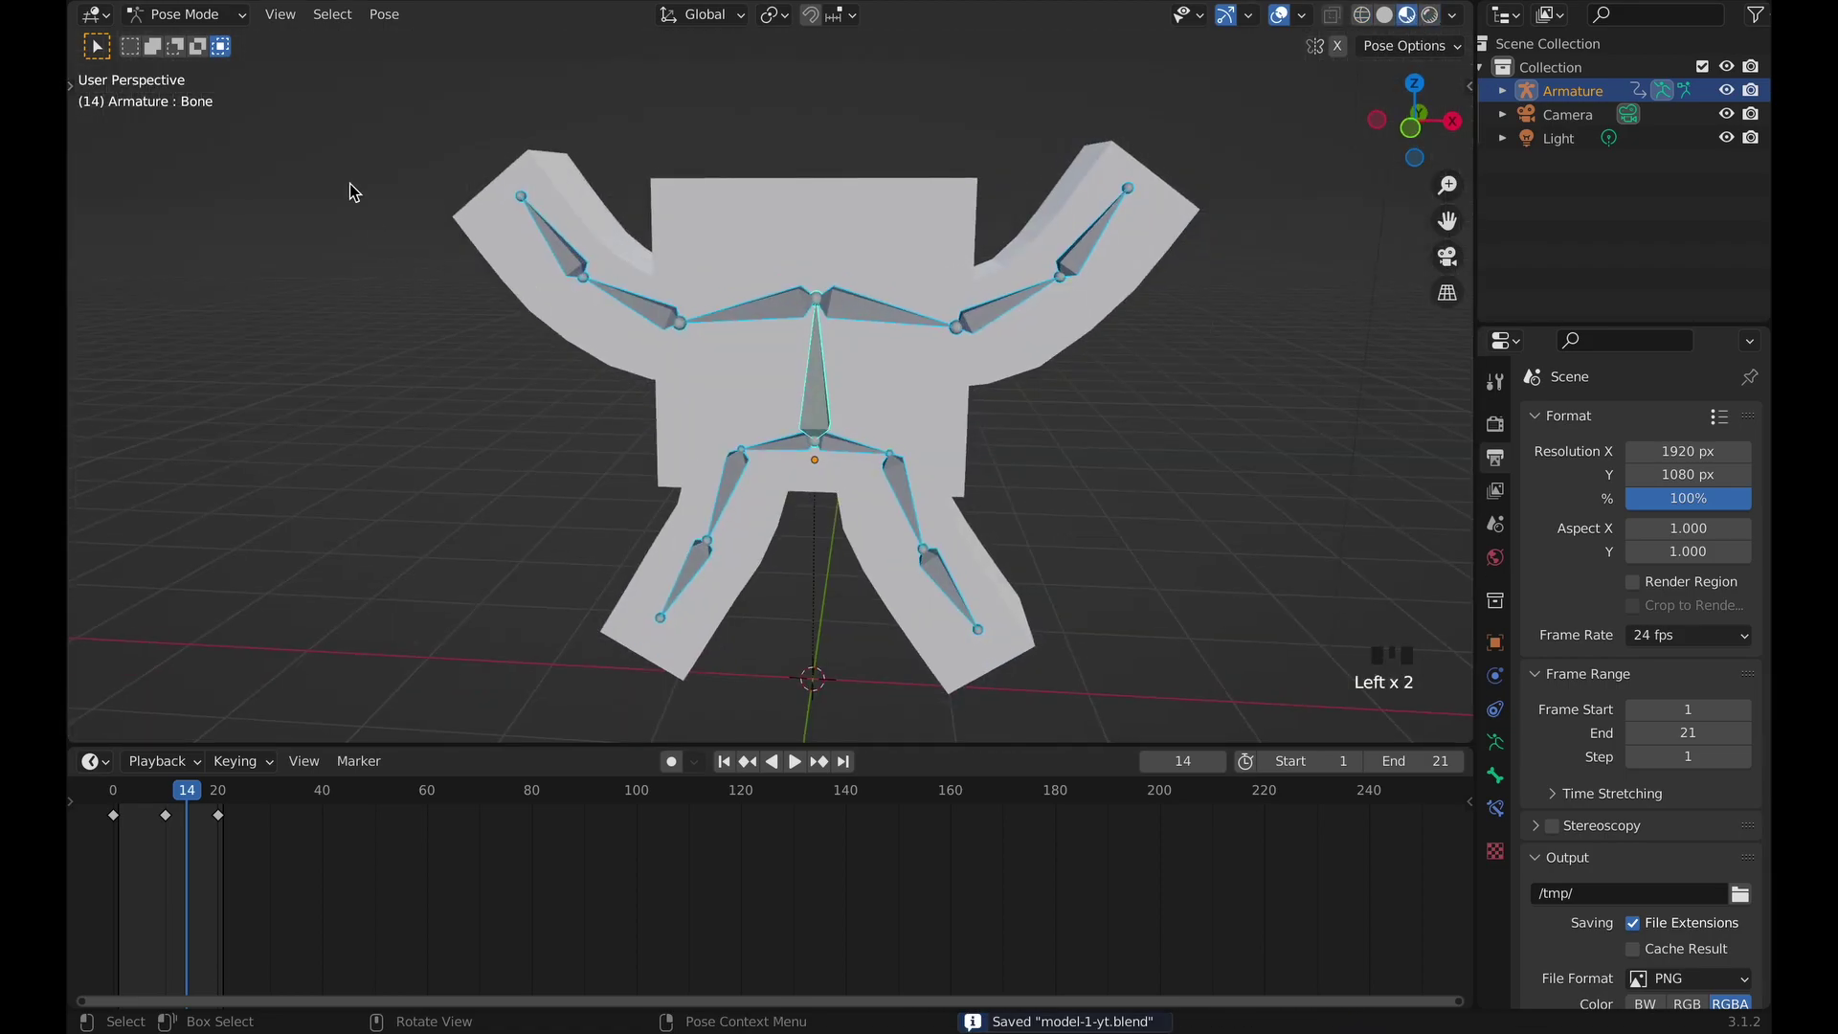
Switch the armature to Object Mode, play the animation in perspective, and deselect the armature.
click(184, 14)
click(180, 40)
key(space)
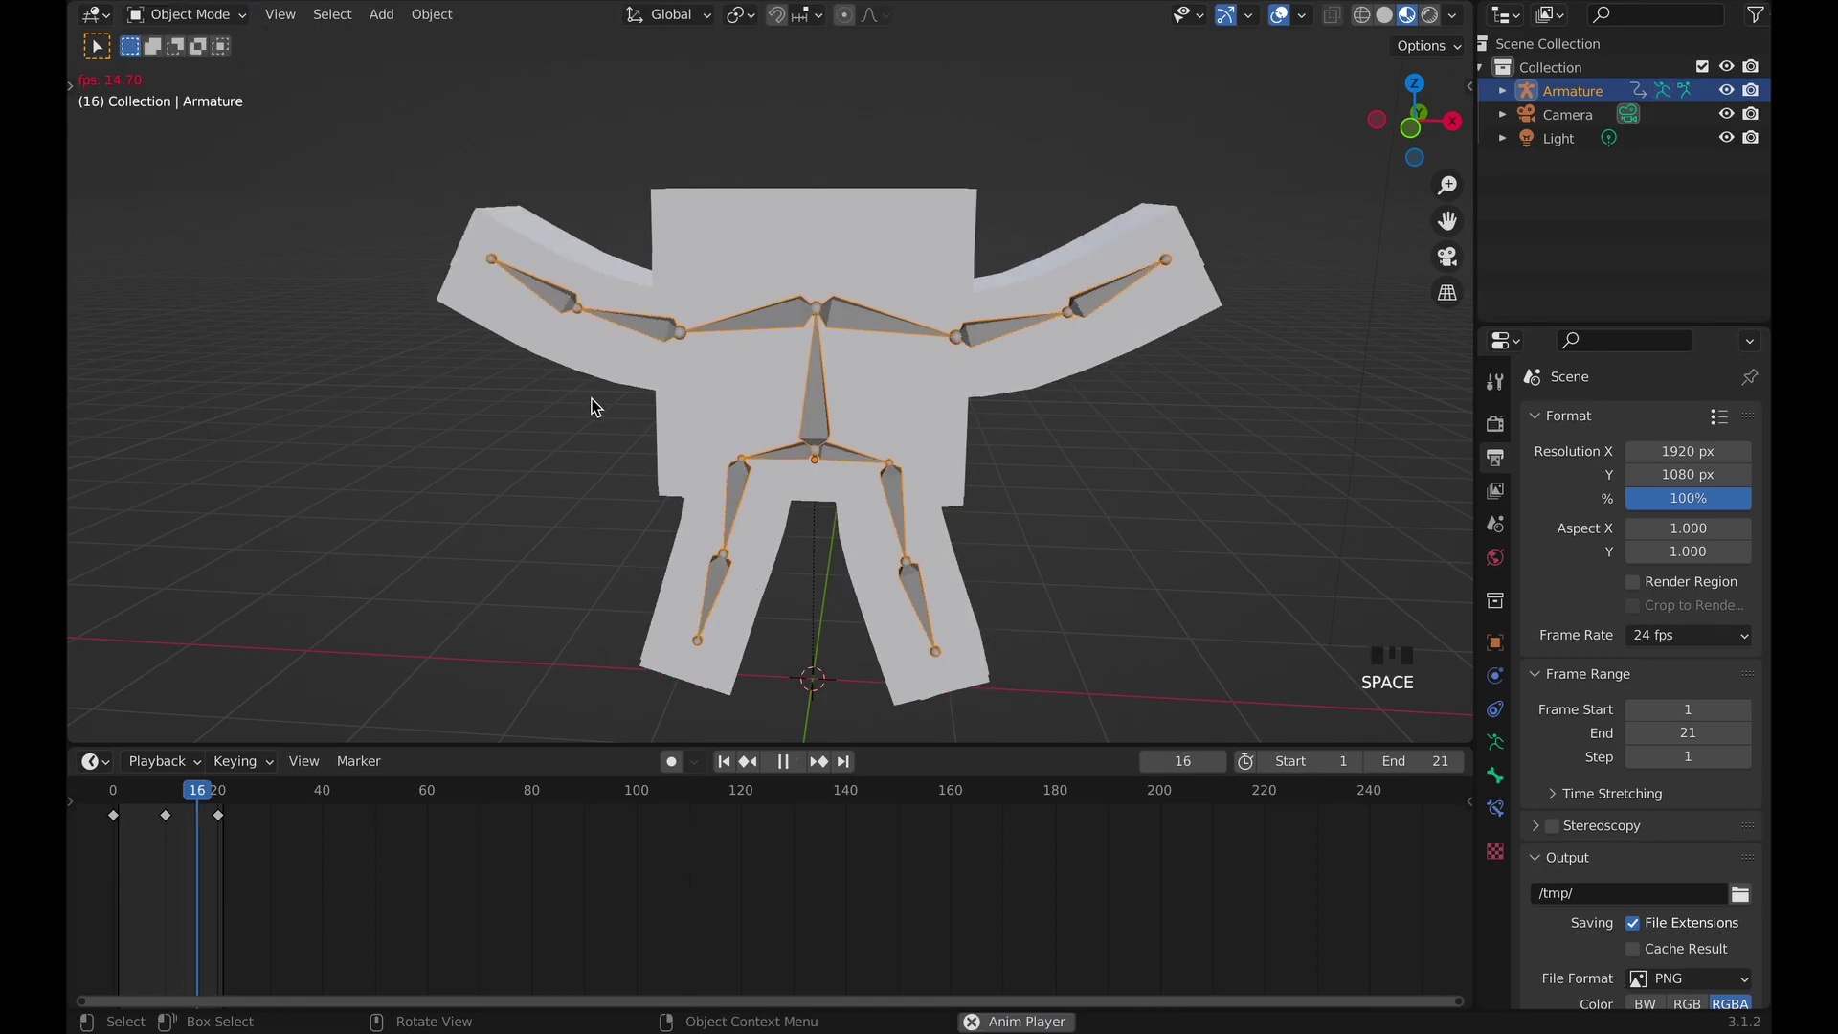
click(1233, 538)
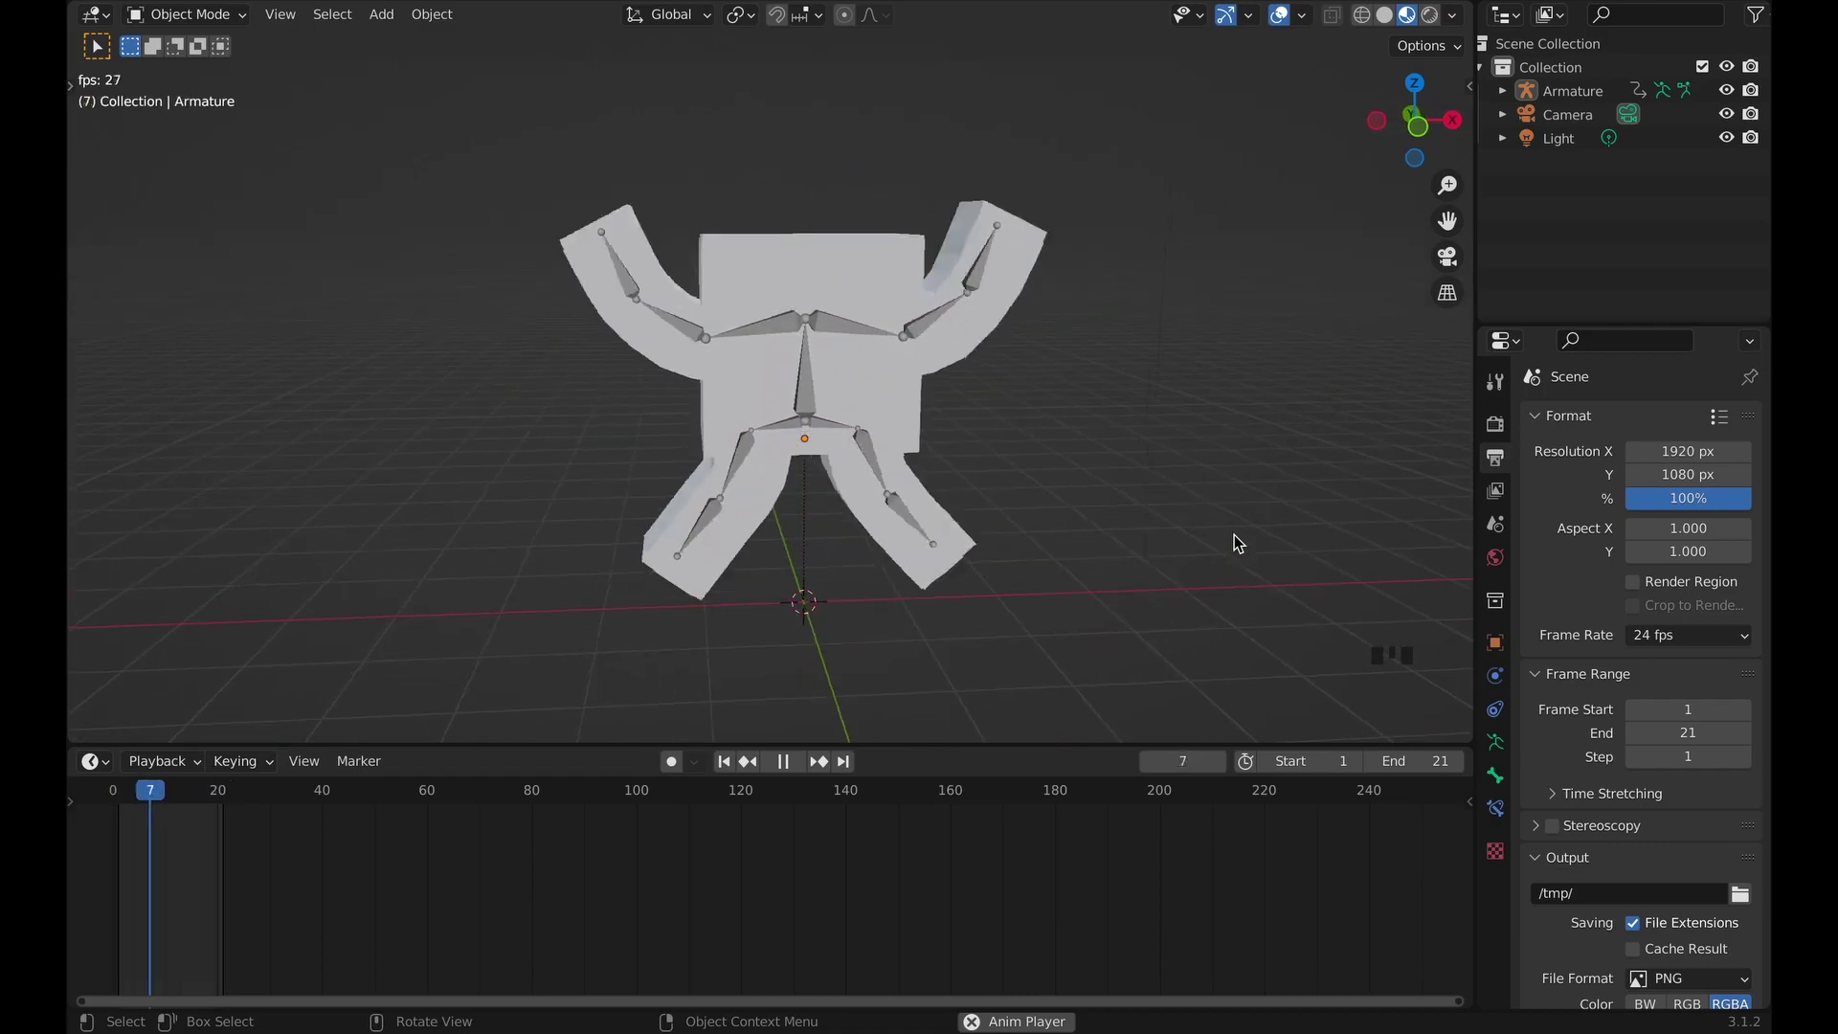
Return to frame 0 and replay the jump animation in the front orthographic view.
key(space)
key(shift+Left)
key(Left)
key(KP_1)
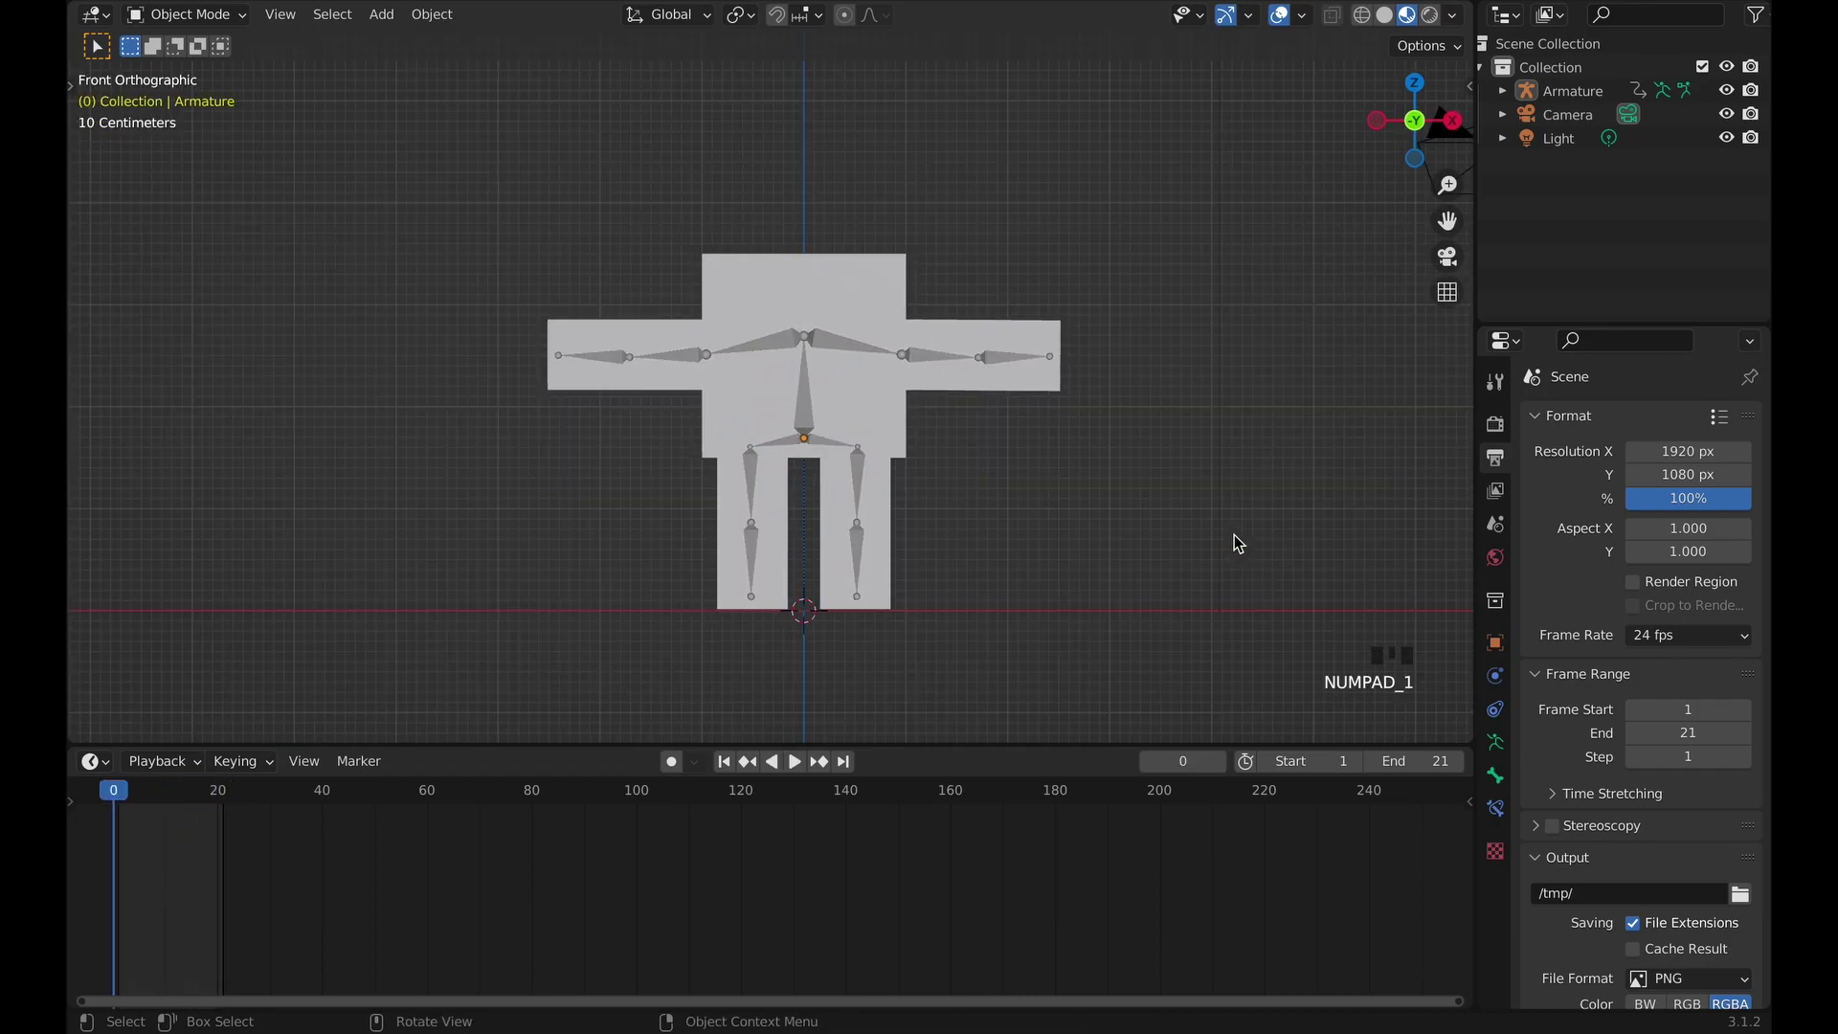
key(space)
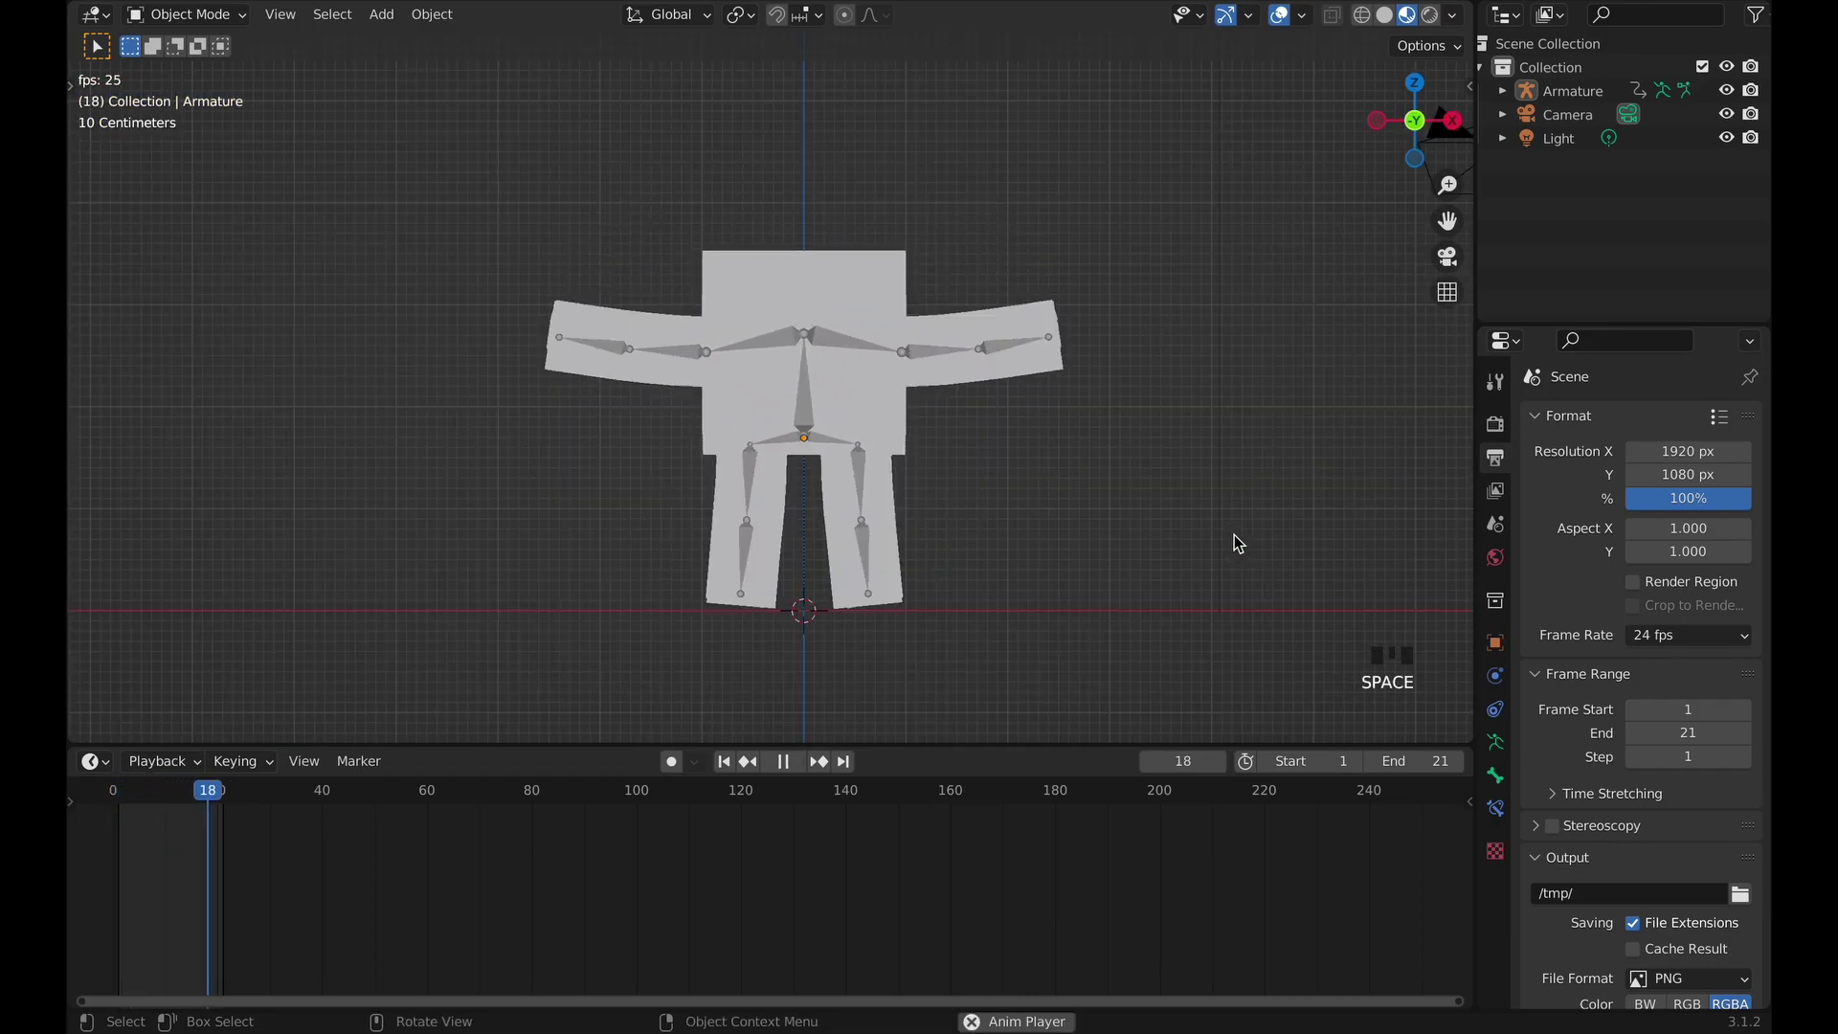